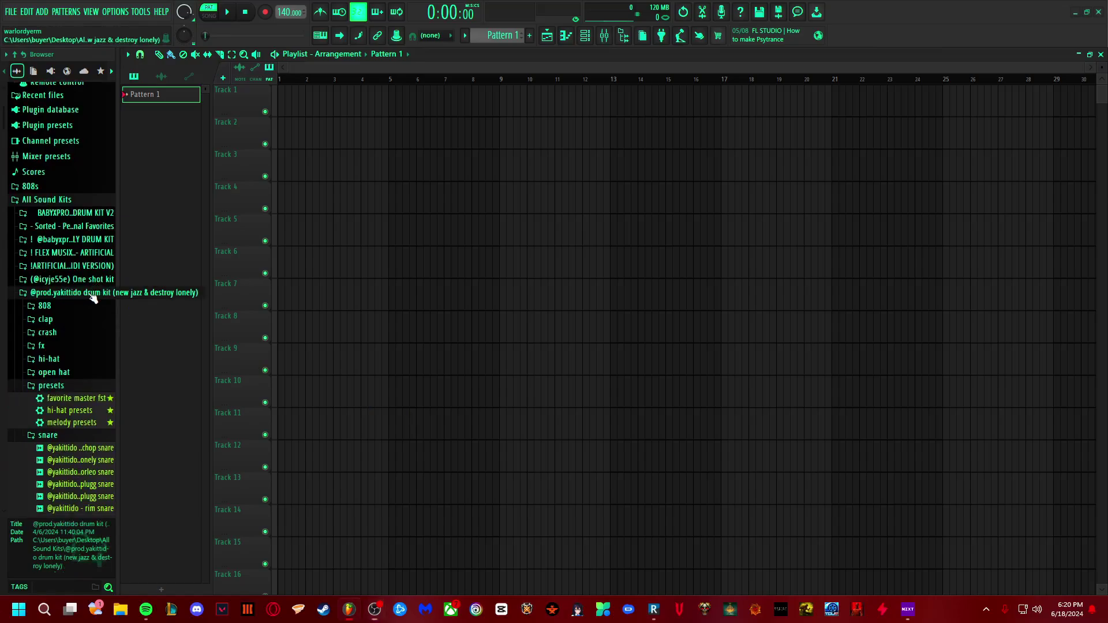
pyautogui.click(92, 295)
pyautogui.scroll(-5, 83, 352)
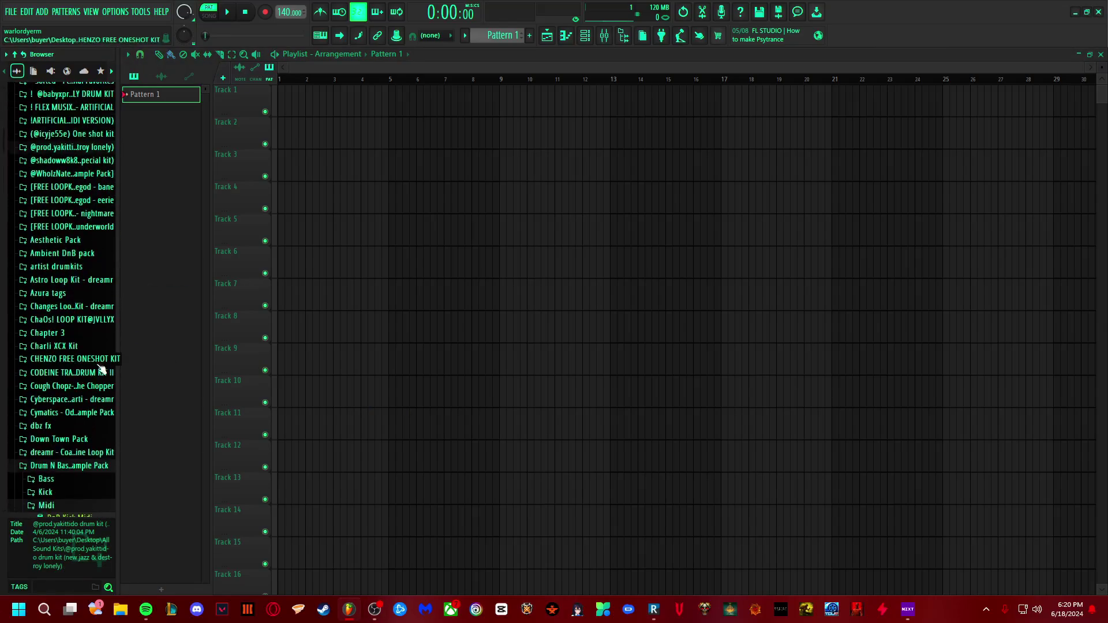
pyautogui.scroll(-5, 74, 332)
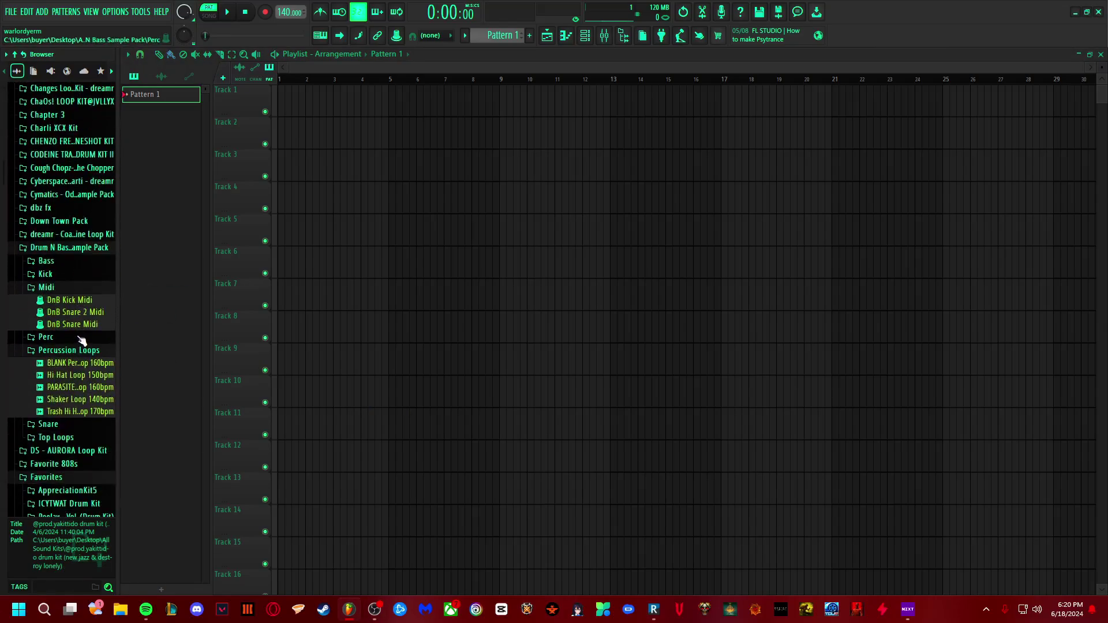
pyautogui.scroll(2, 75, 340)
pyautogui.scroll(-5, 53, 346)
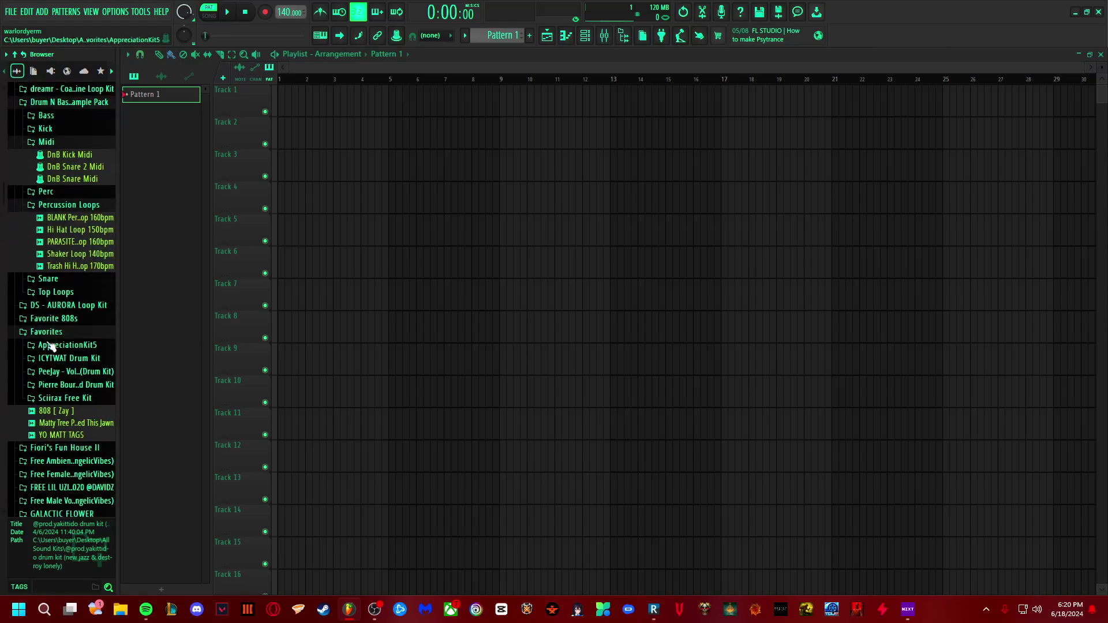
pyautogui.scroll(-5, 52, 346)
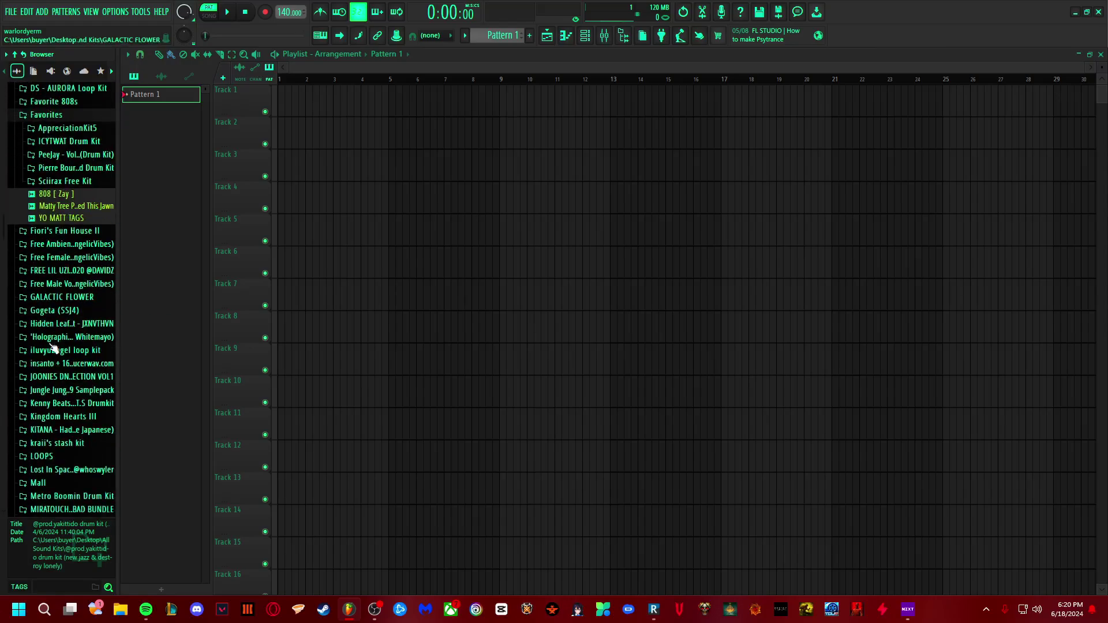
pyautogui.click(96, 183)
pyautogui.click(67, 249)
pyautogui.scroll(-4, 51, 317)
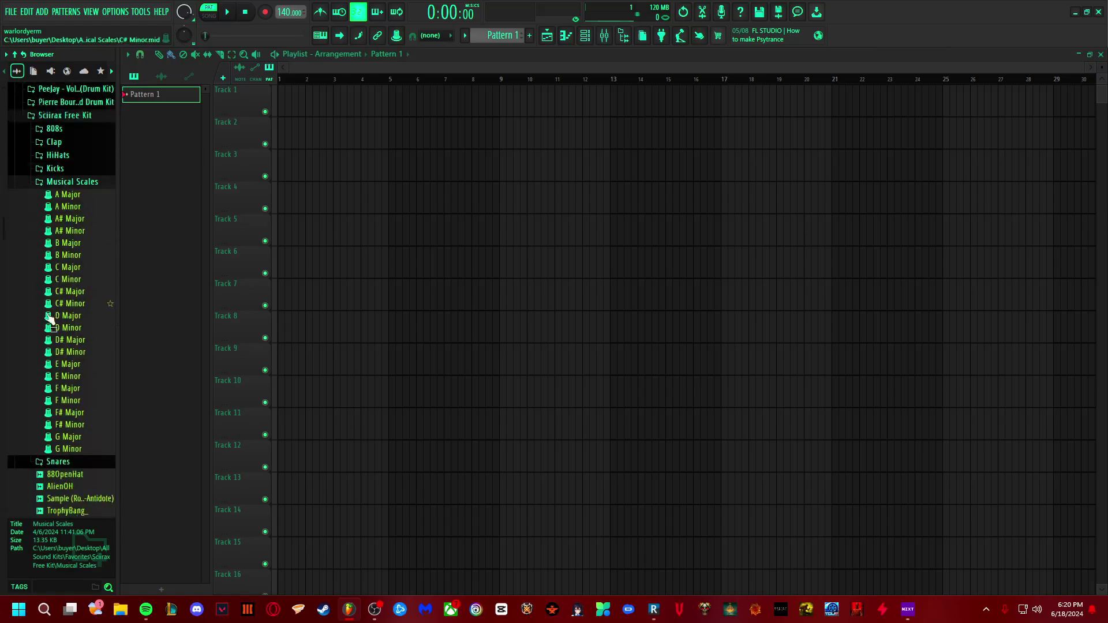
pyautogui.scroll(4, 69, 349)
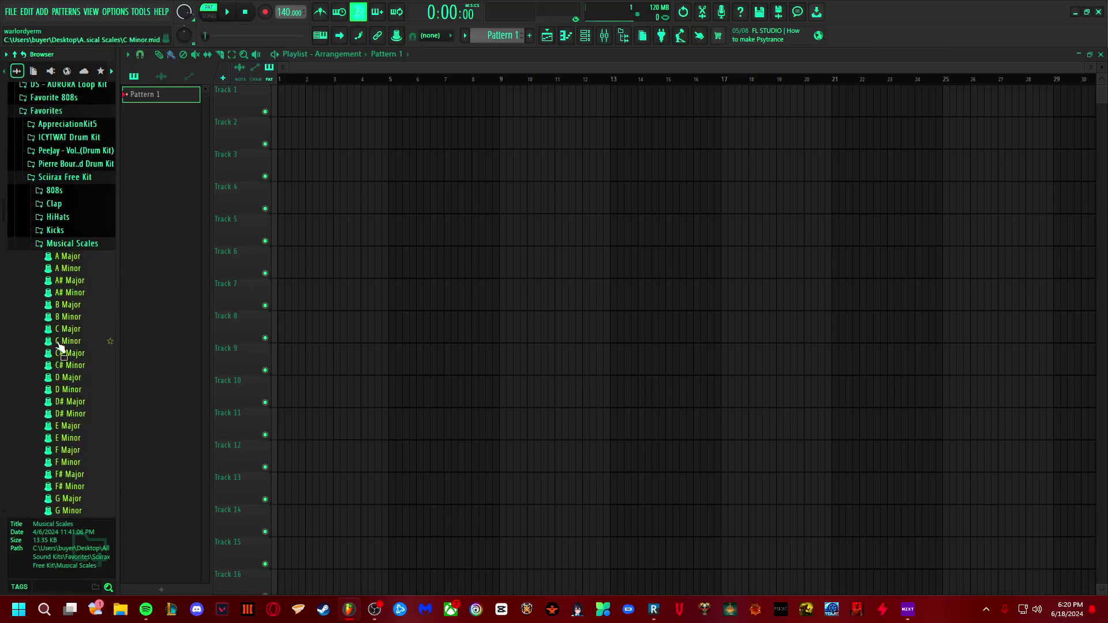
# Step: Import the C Minor scale MIDI file into the Sampler channel with the default import options and open its piano roll
pyautogui.moveTo(61, 345); pyautogui.dragTo(573, 39)
pyautogui.moveTo(614, 311); pyautogui.dragTo(571, 323)
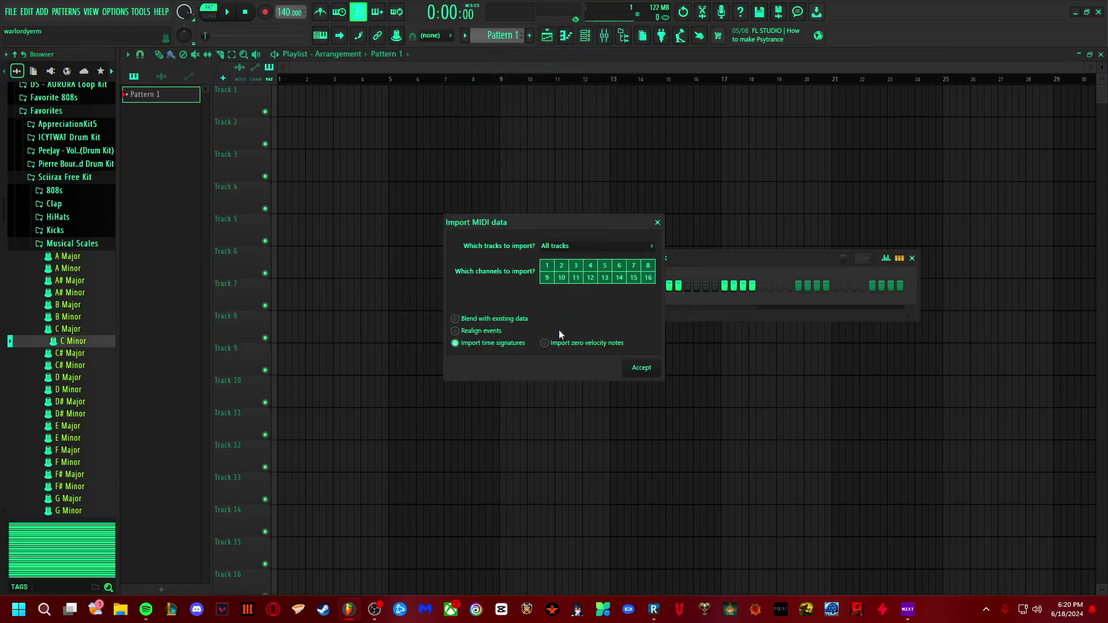
pyautogui.click(641, 369)
pyautogui.click(566, 36)
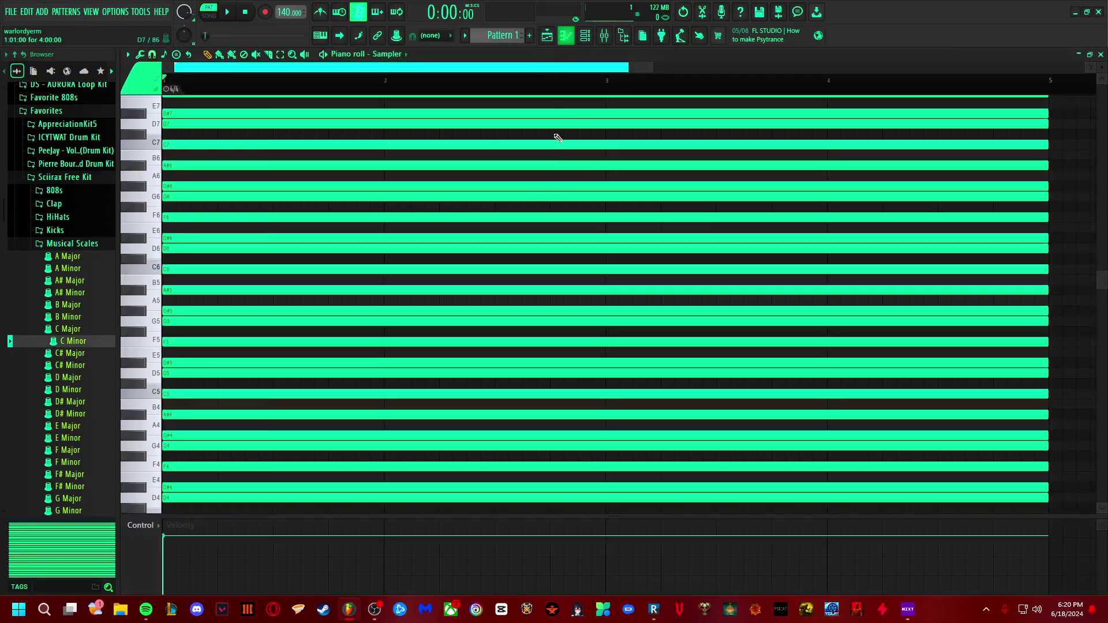
# Step: Bring up the channel rack and add a new Analog Lab V instrument channel
pyautogui.click(555, 35)
pyautogui.click(603, 41)
pyautogui.click(595, 40)
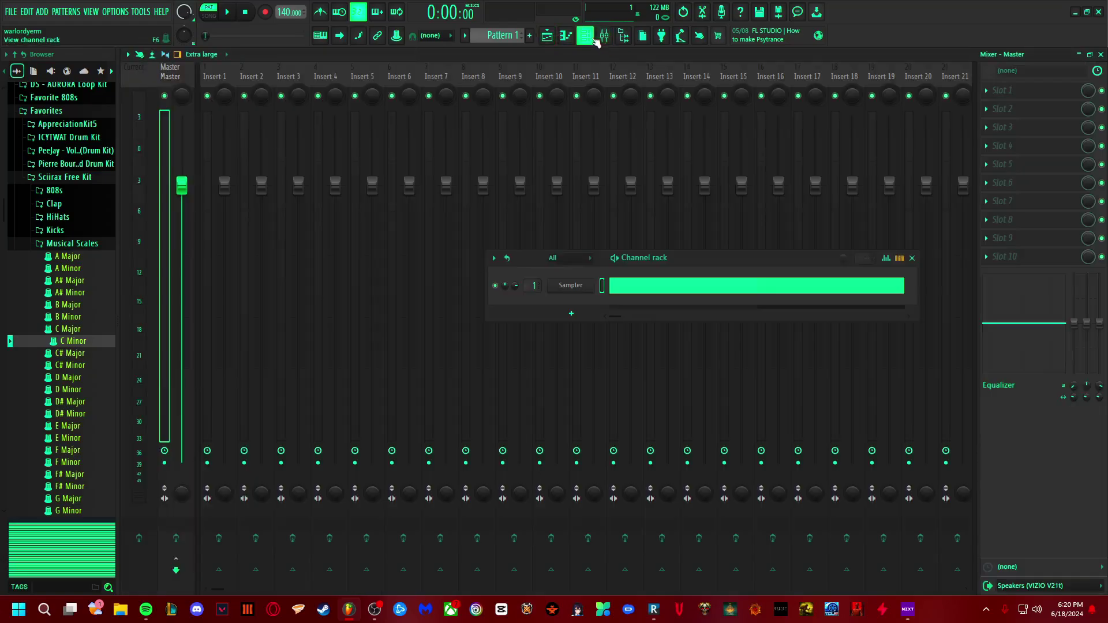
pyautogui.click(571, 315)
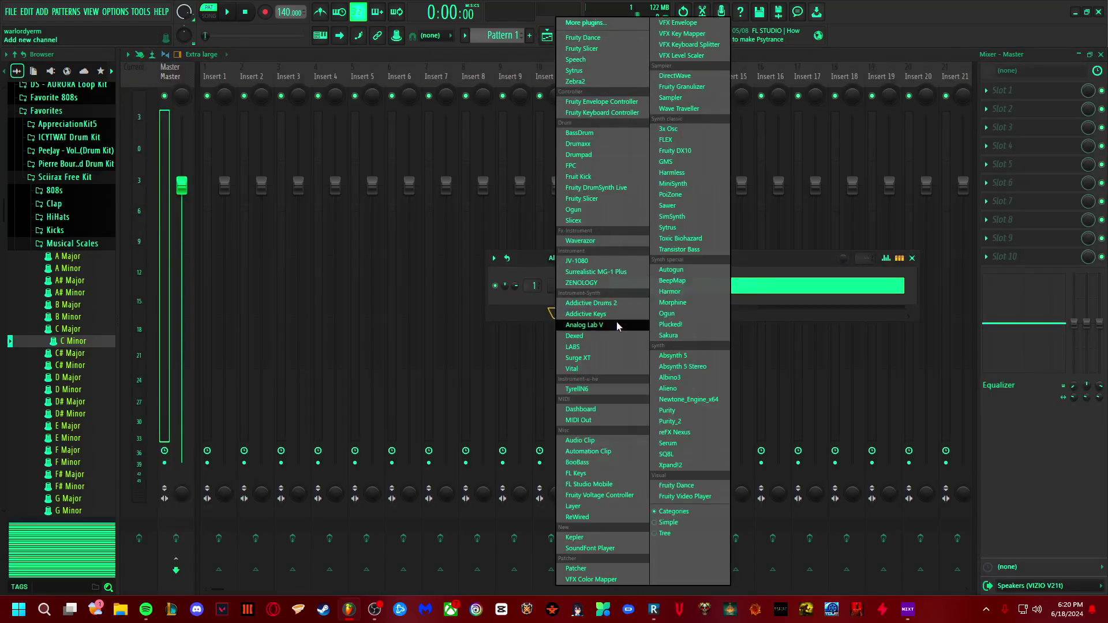
pyautogui.click(583, 325)
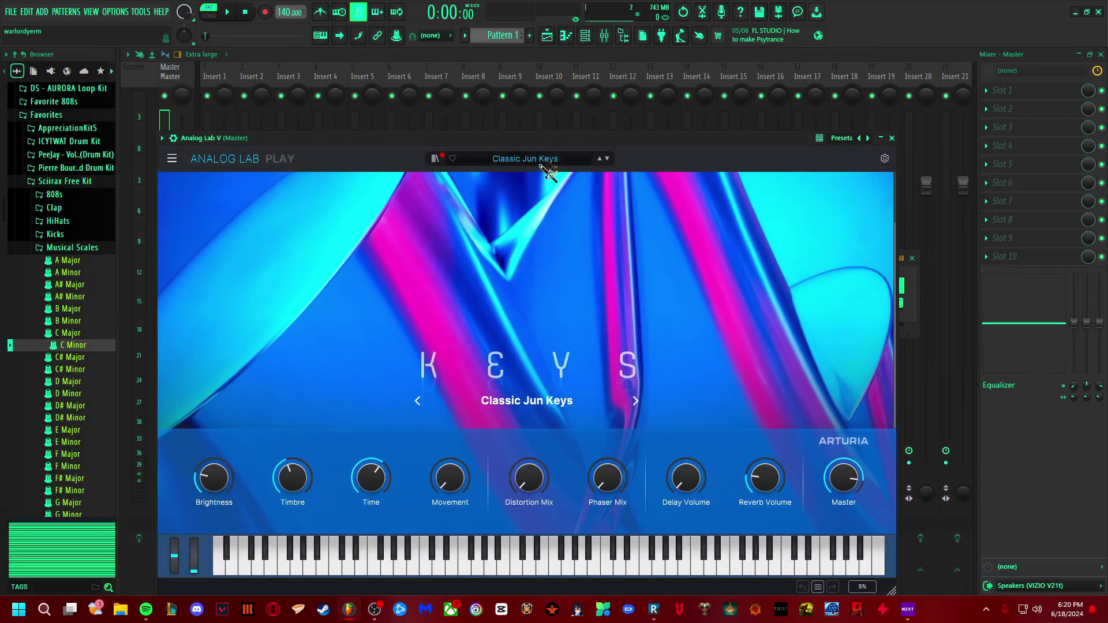
# Step: Load the Polaroid Keys preset from the Keys category in Analog Lab V and open the channel's piano roll
pyautogui.click(546, 162)
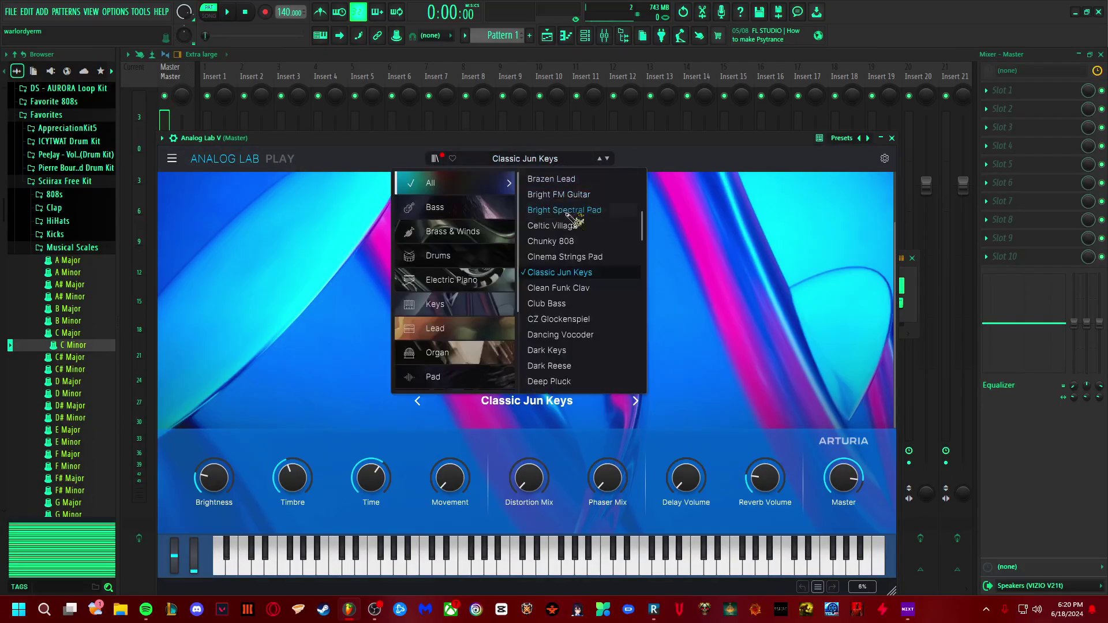
pyautogui.scroll(-1, 493, 281)
pyautogui.click(493, 281)
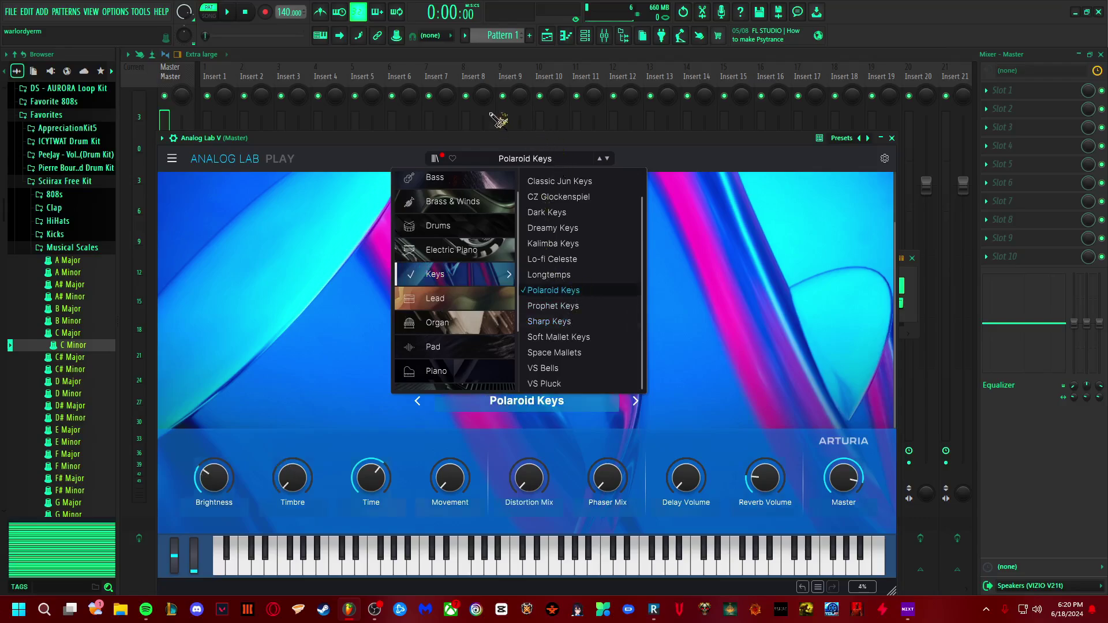
pyautogui.press('F7')
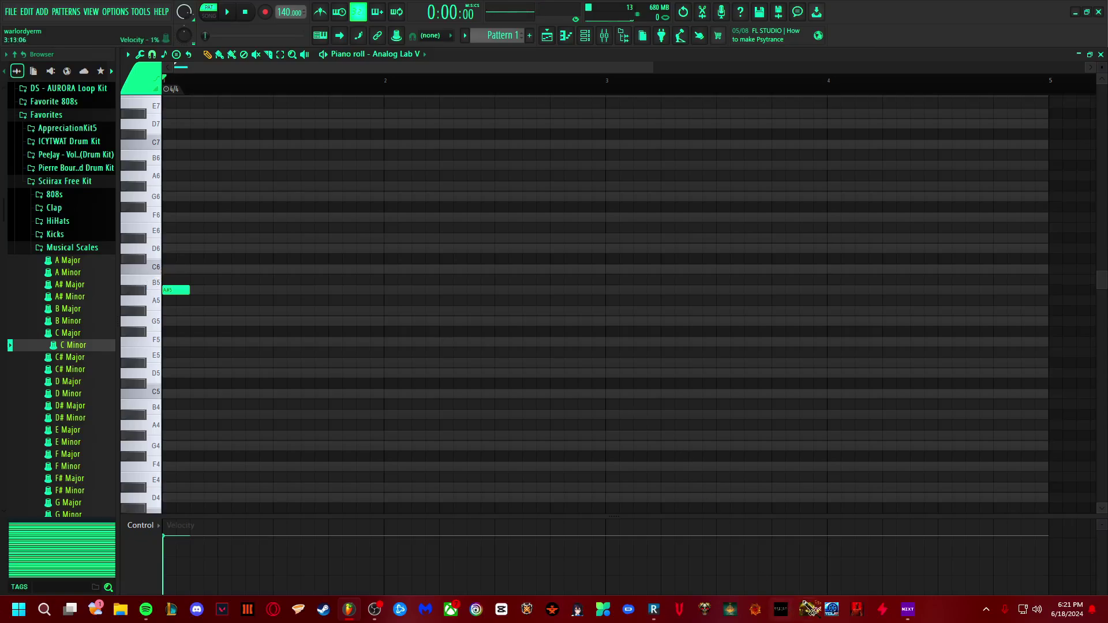
# Step: Change the audio output device in the audio settings and close the settings window
pyautogui.rightClick(1041, 611)
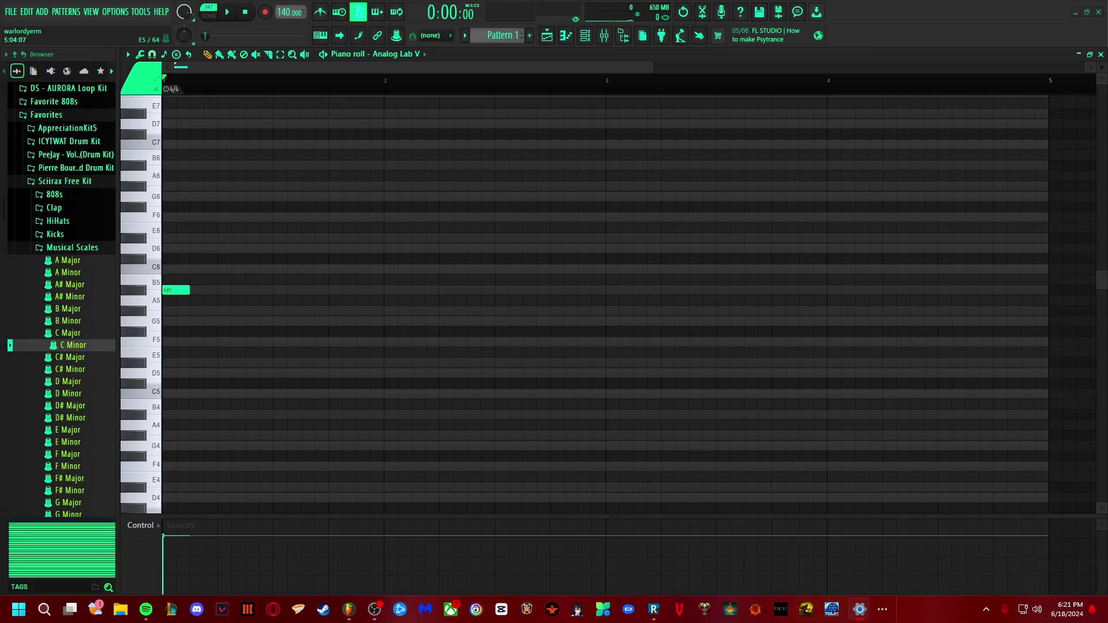
pyautogui.click(115, 12)
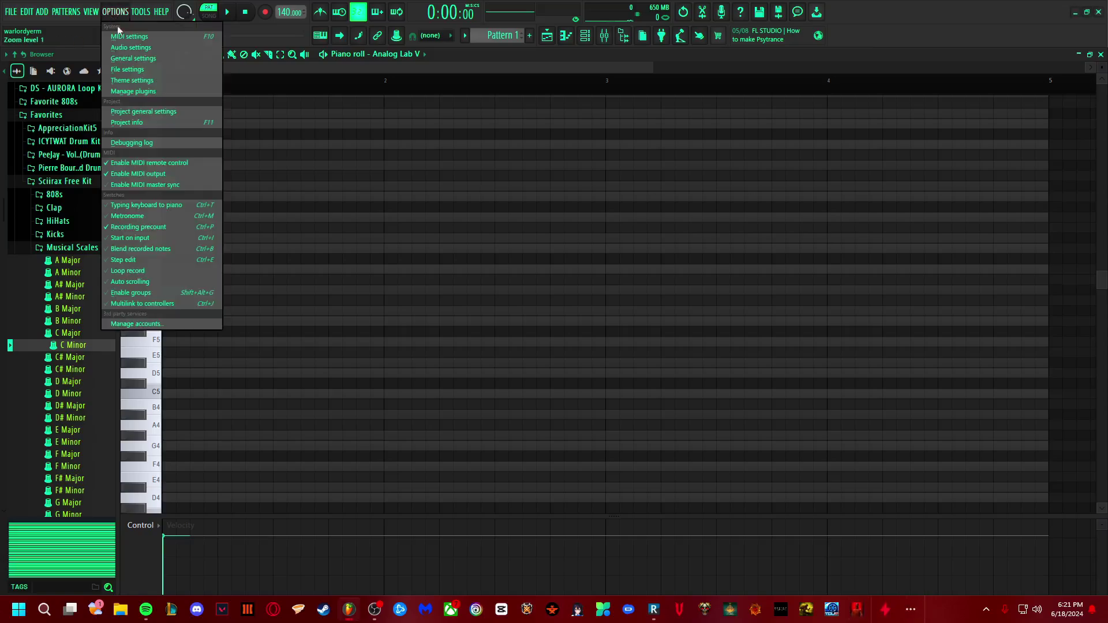
pyautogui.click(131, 47)
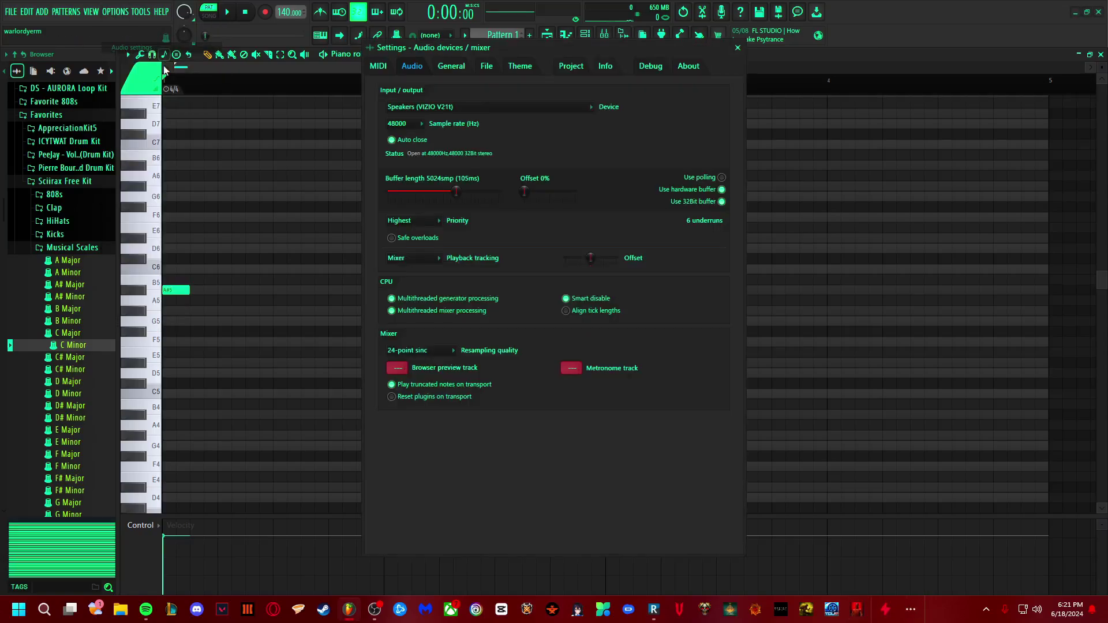
pyautogui.click(469, 110)
pyautogui.click(469, 162)
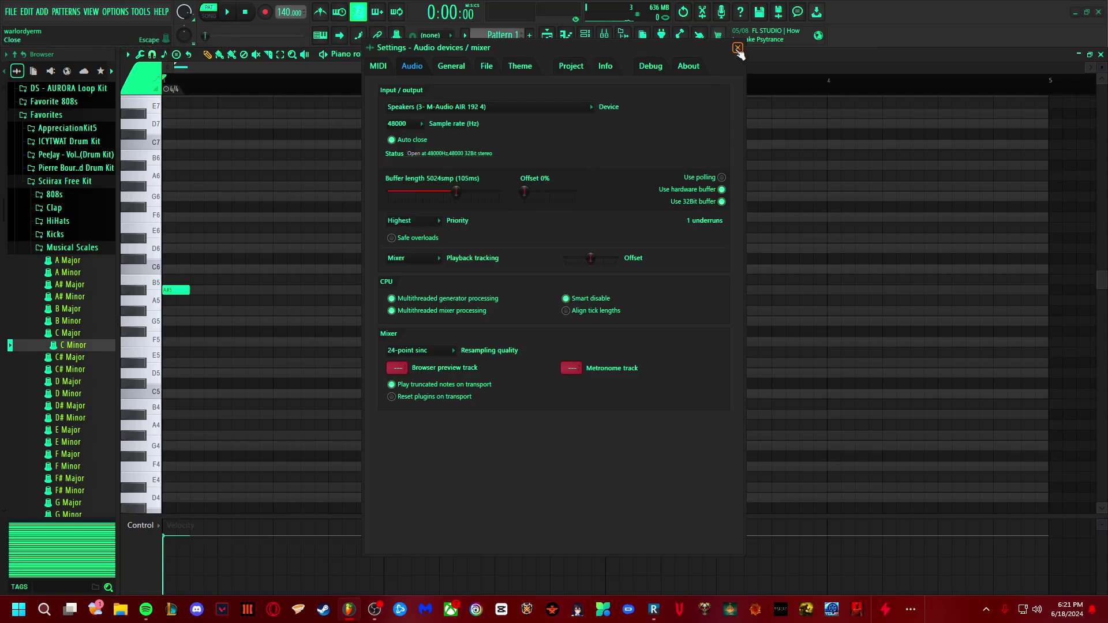
pyautogui.click(738, 49)
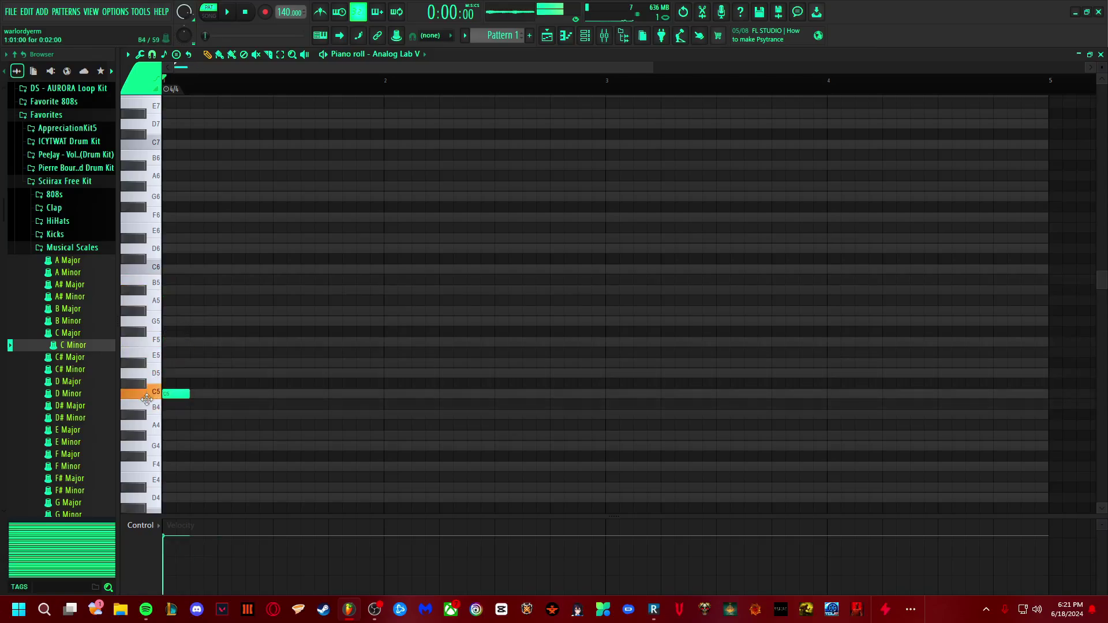
# Step: Place a C6 note at the start of the Analog Lab V pattern and lengthen it to two beats
pyautogui.scroll(4, 149, 501)
pyautogui.rightClick(176, 427)
pyautogui.press('space')
pyautogui.moveTo(178, 285); pyautogui.dragTo(164, 355)
pyautogui.press('space')
pyautogui.press('space')
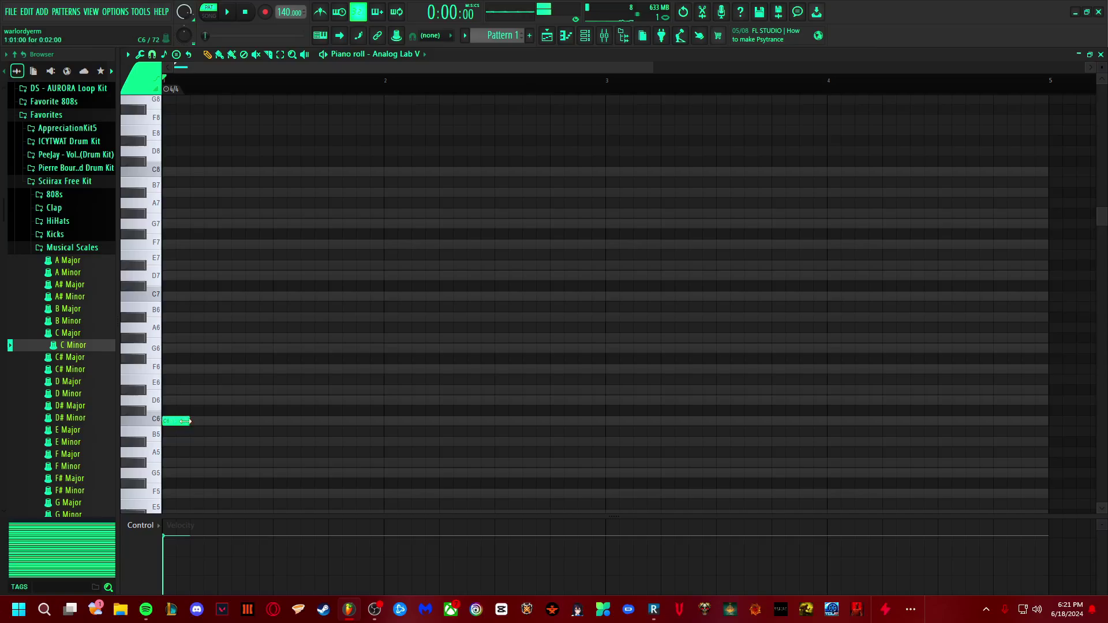
# Step: Reopen Analog Lab V and step through the key presets to Soft Mallet Keys during playback
pyautogui.press('F6')
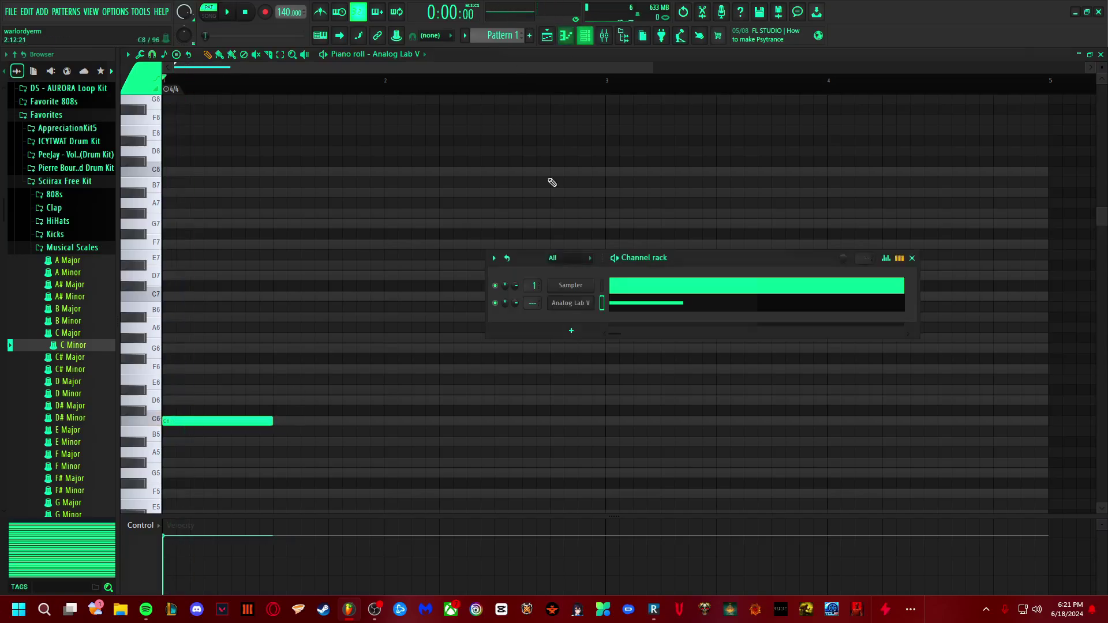
pyautogui.click(571, 303)
pyautogui.click(607, 158)
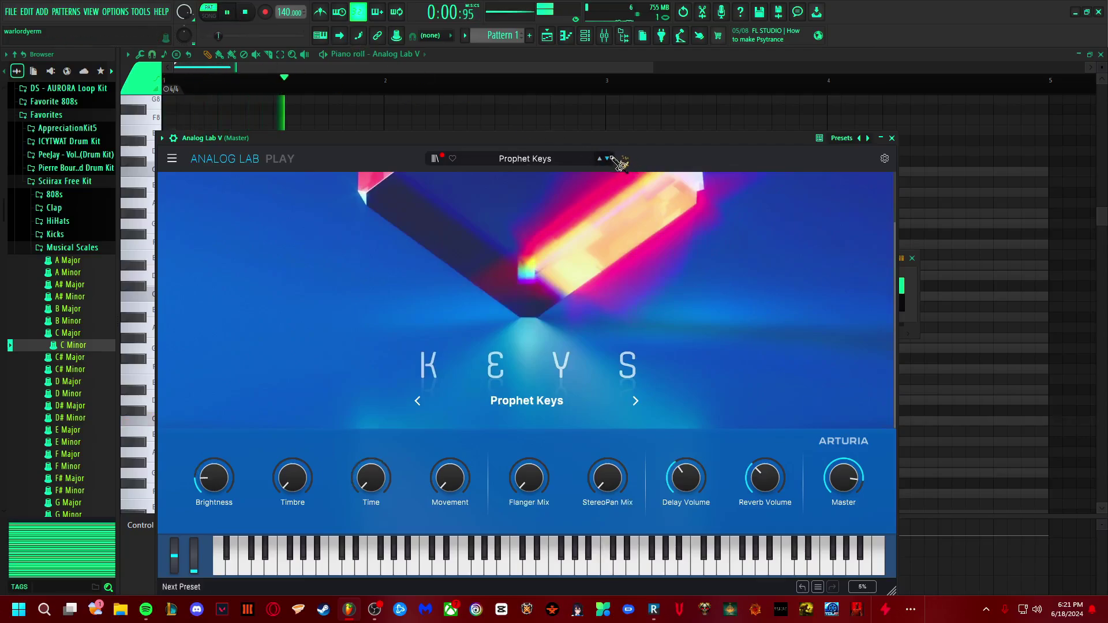
pyautogui.click(607, 158)
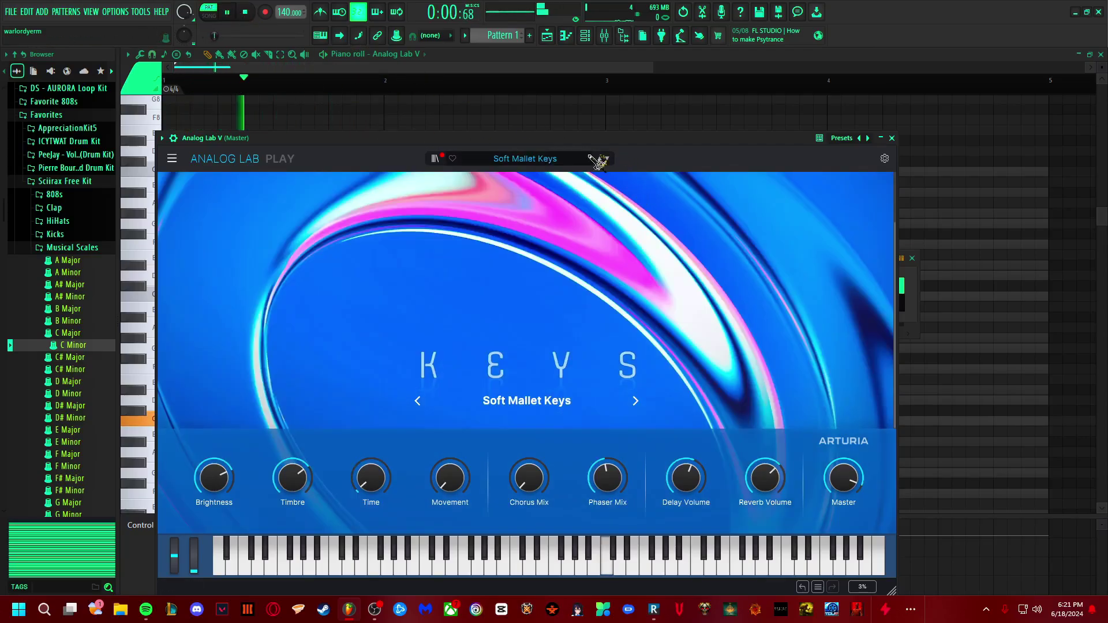
pyautogui.click(503, 99)
pyautogui.rightClick(507, 100)
# Step: Try pitches on the third beat of bar one and place a D7 note right after the C6 note
pyautogui.moveTo(276, 360); pyautogui.dragTo(278, 344)
pyautogui.press('space')
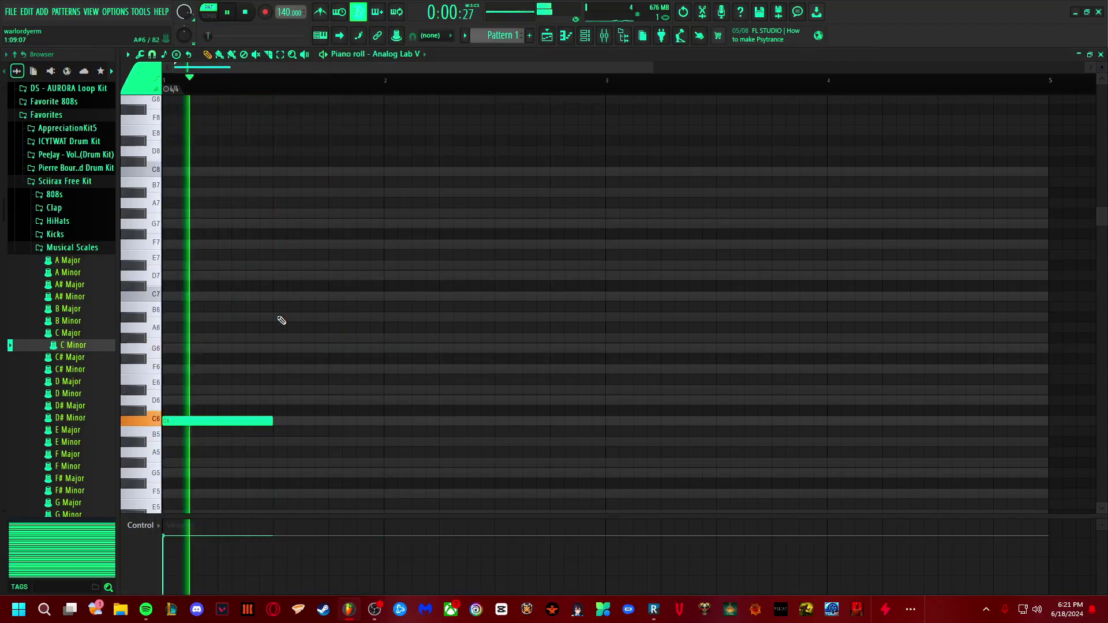
pyautogui.click(278, 317)
pyautogui.rightClick(292, 318)
pyautogui.moveTo(277, 275)
pyautogui.mouseDown()
pyautogui.moveTo(287, 275)
pyautogui.moveTo(245, 274)
pyautogui.moveTo(304, 279)
pyautogui.moveTo(288, 275)
pyautogui.mouseUp()
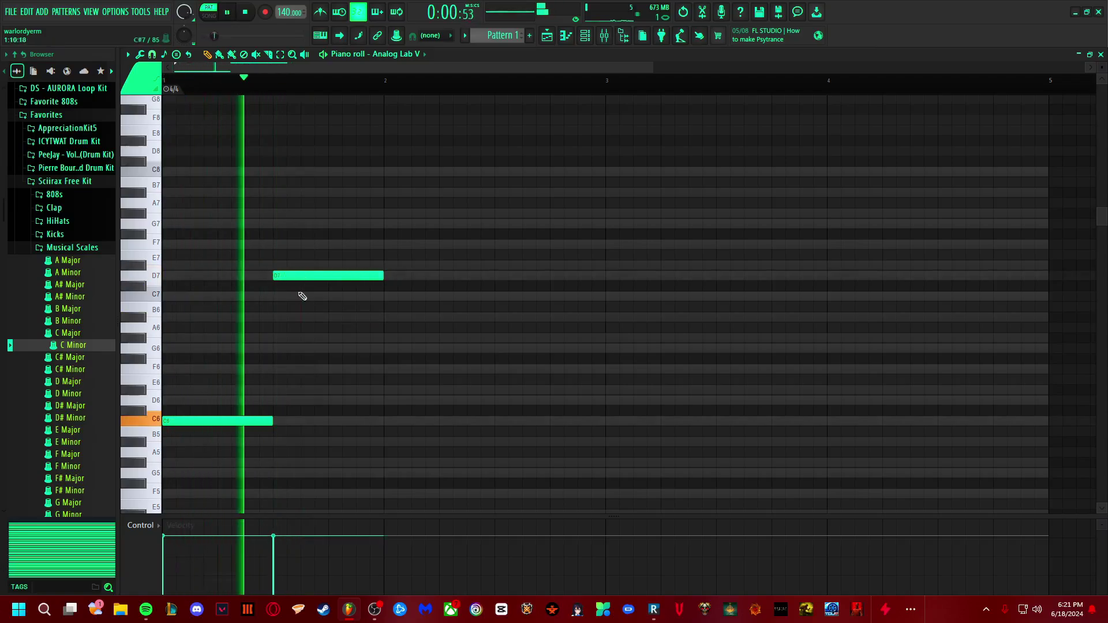
# Step: Add an A#6 note on the fourth beat of bar one and shorten both the D7 and A#6 notes to one beat
pyautogui.click(396, 318)
pyautogui.rightClick(397, 318)
pyautogui.click(329, 318)
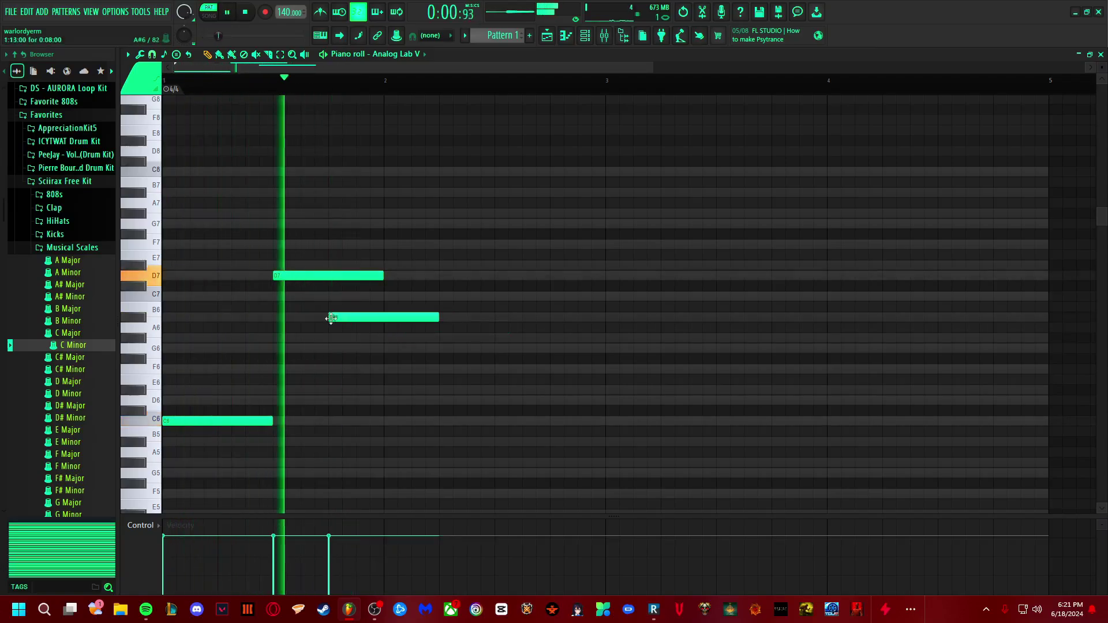
pyautogui.moveTo(383, 276); pyautogui.dragTo(328, 275)
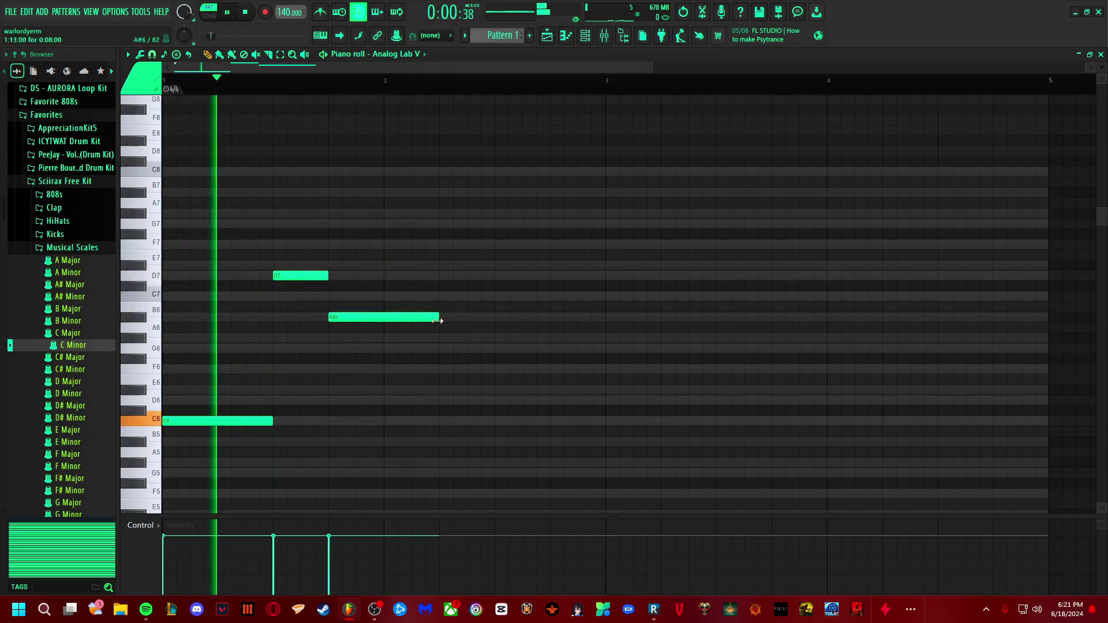
pyautogui.moveTo(438, 317); pyautogui.dragTo(383, 324)
# Step: Add a one-beat G6 note on the second beat of bar two and play back the melody
pyautogui.click(456, 348)
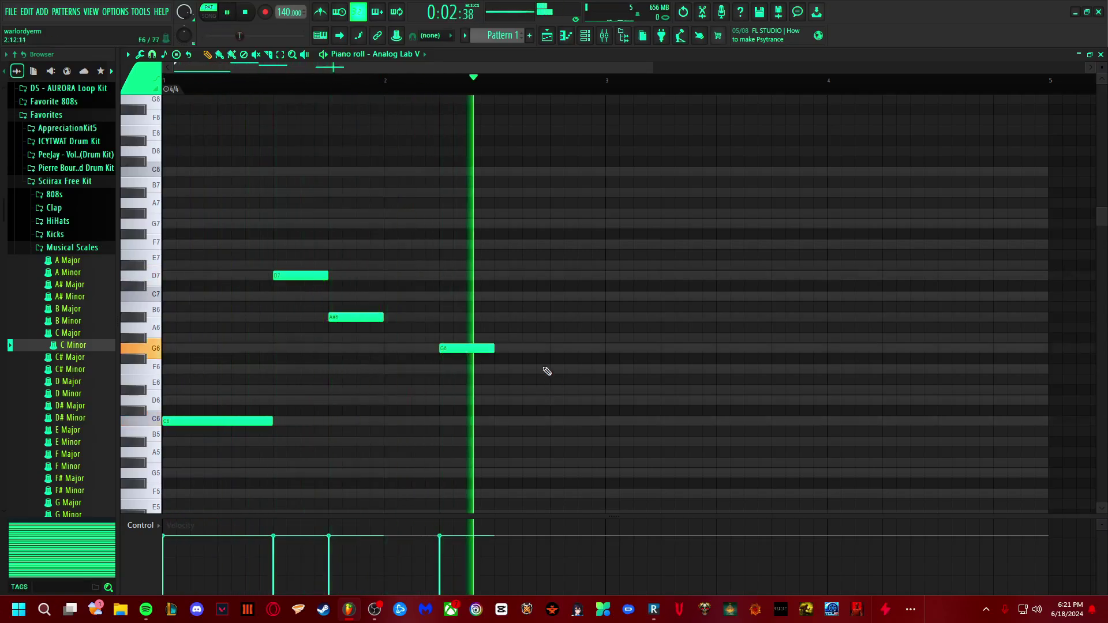
pyautogui.press('space')
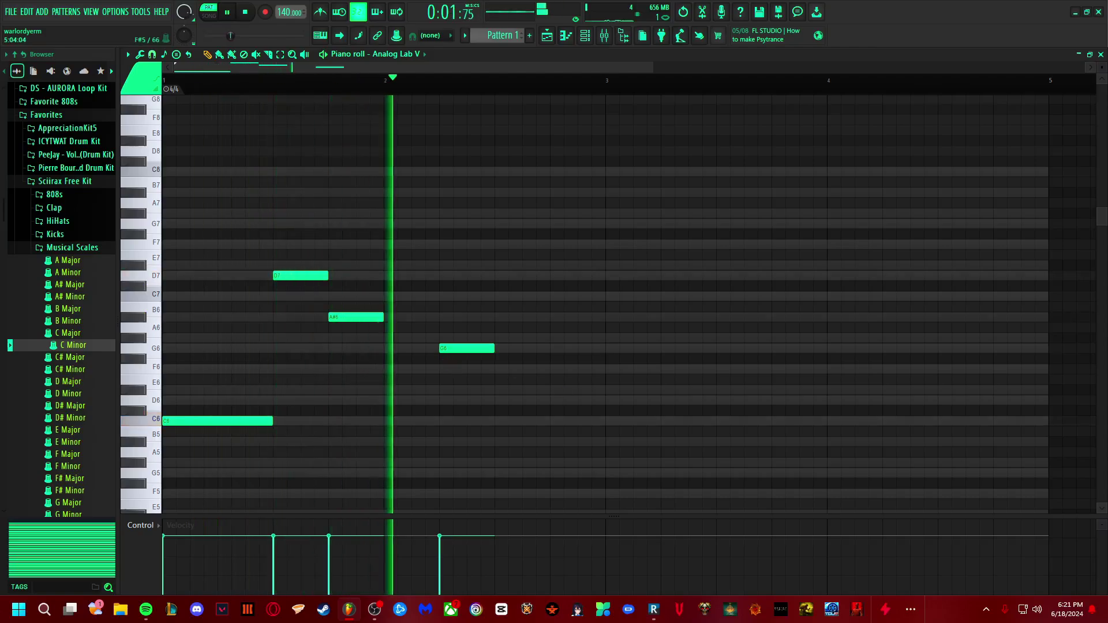
pyautogui.rightClick(374, 223)
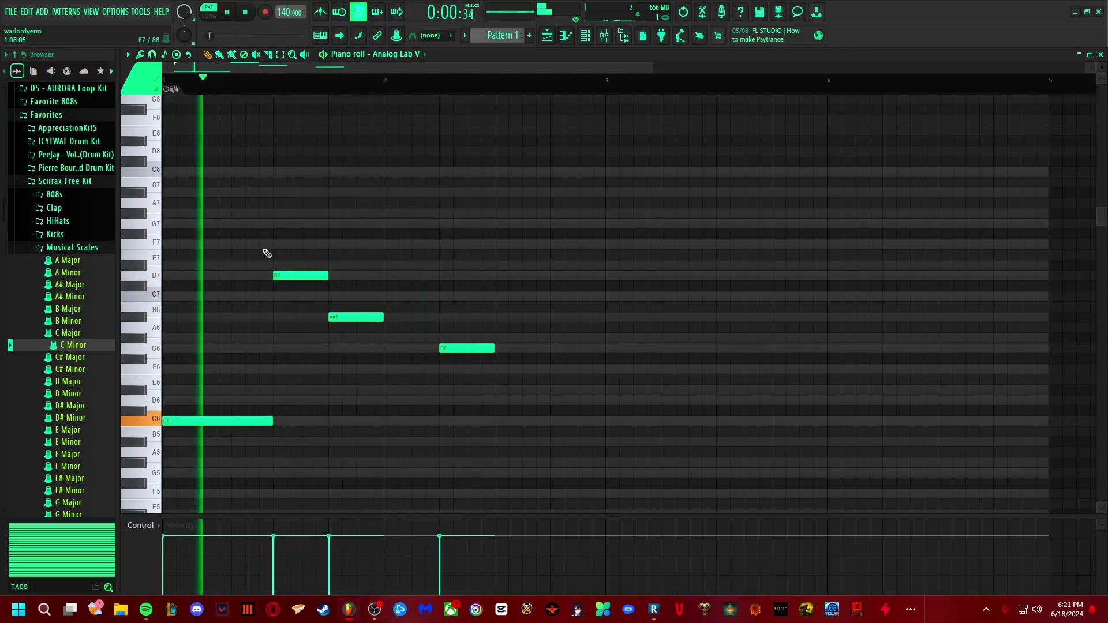
# Step: Try candidate notes such as G5 and G#5 on the fourth beat of bar two
pyautogui.click(557, 390)
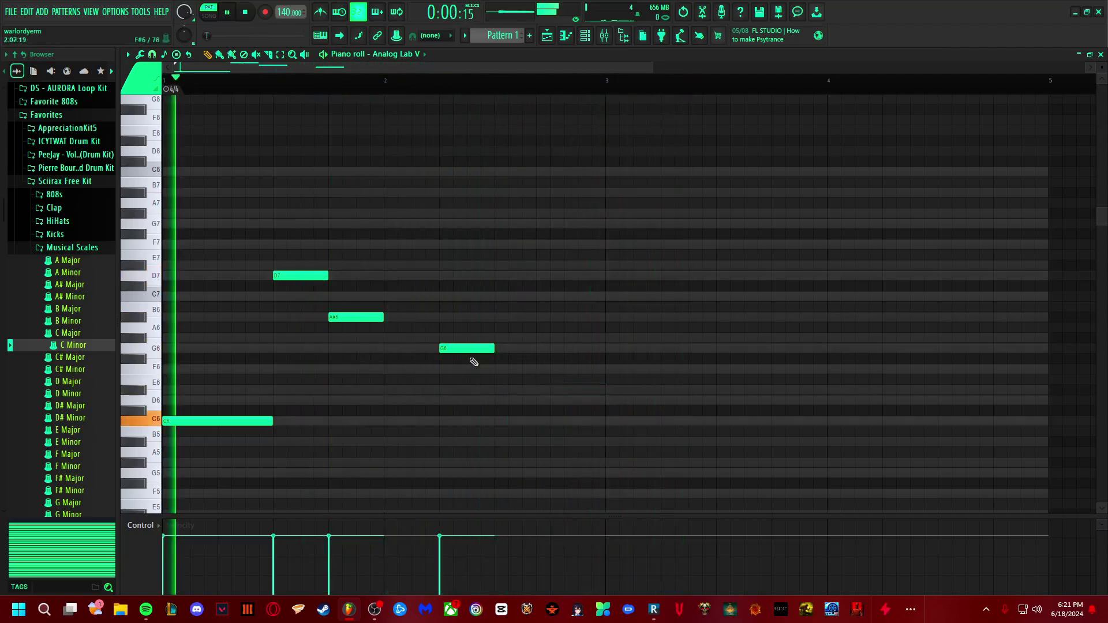
pyautogui.click(562, 474)
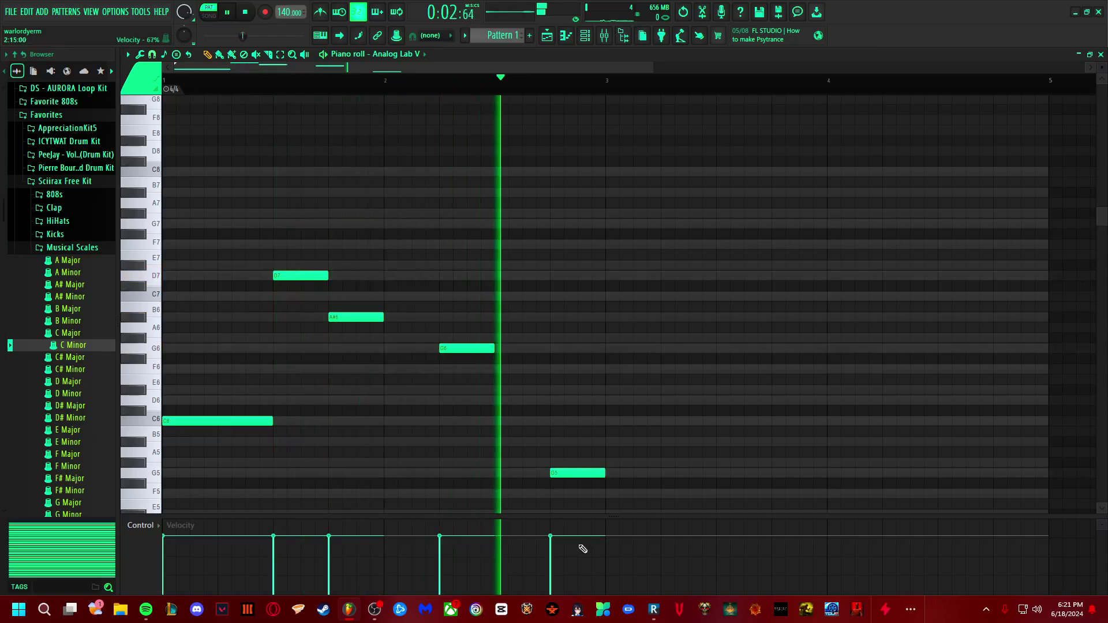
pyautogui.rightClick(572, 473)
pyautogui.press('space')
pyautogui.click(566, 462)
pyautogui.rightClick(559, 463)
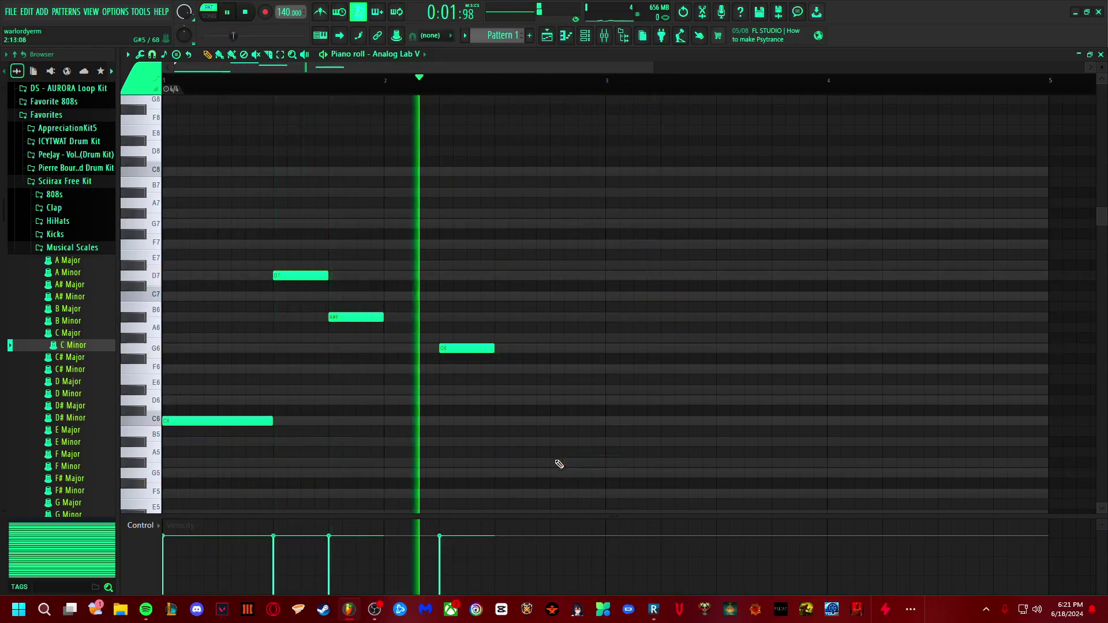
# Step: Place a one-beat A#5 note on the fourth beat of bar two and play back the melody
pyautogui.click(557, 441)
pyautogui.press('space')
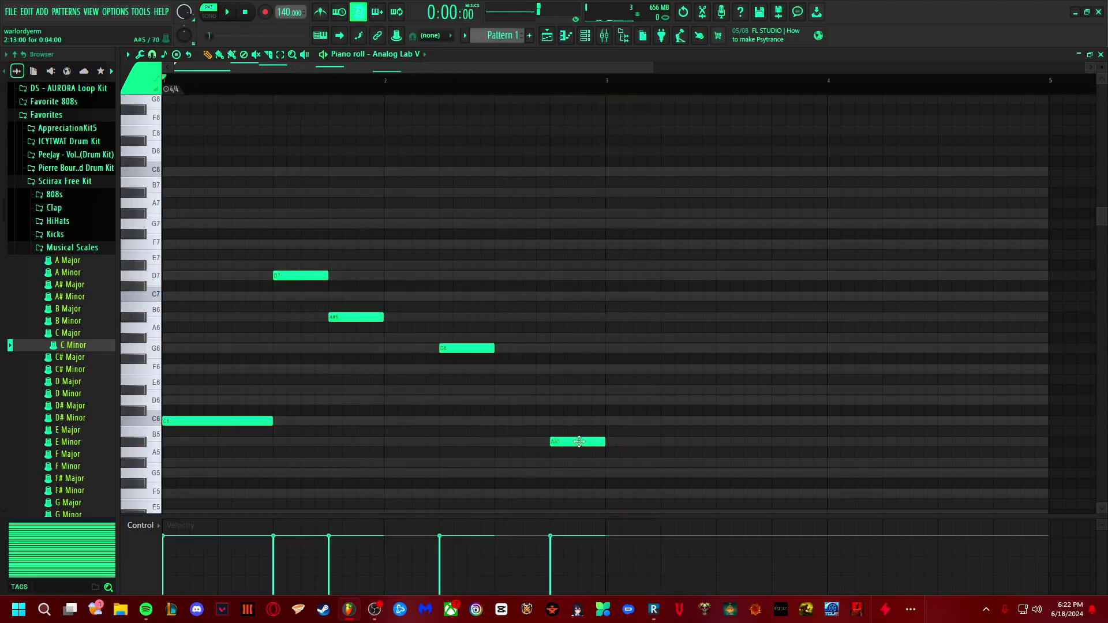
pyautogui.press('space')
# Step: Try an F7 note on the second beat of bar one during playback
pyautogui.press('space')
pyautogui.click(221, 245)
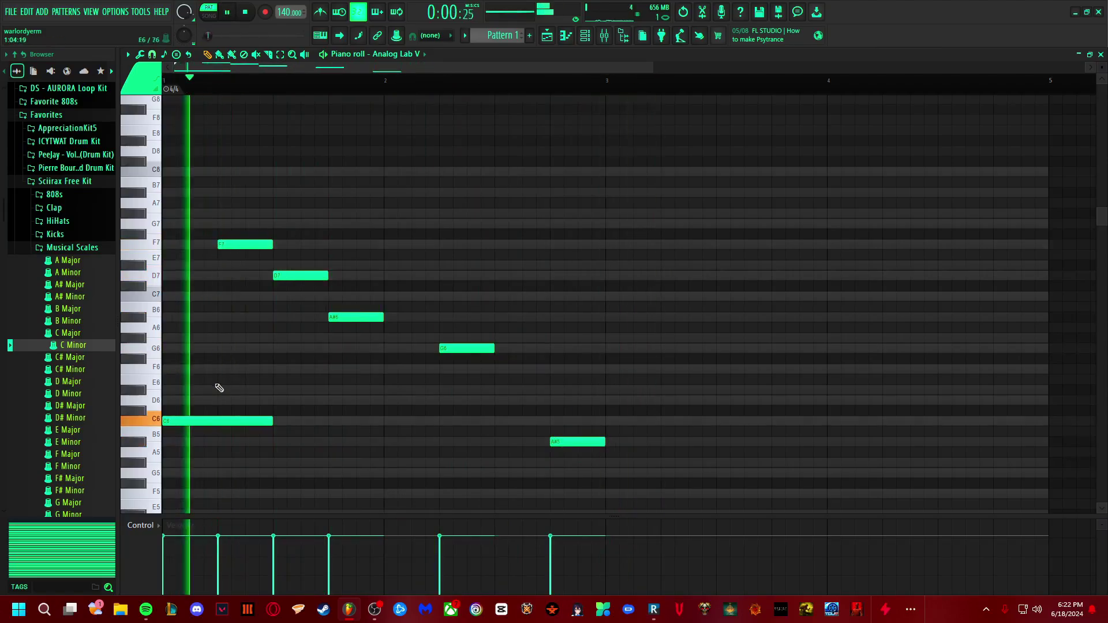
pyautogui.press('space')
pyautogui.rightClick(227, 244)
# Step: Try A7 and A#6 in place of the F7 note on the second beat of bar one, then delete the note
pyautogui.press('space')
pyautogui.click(195, 203)
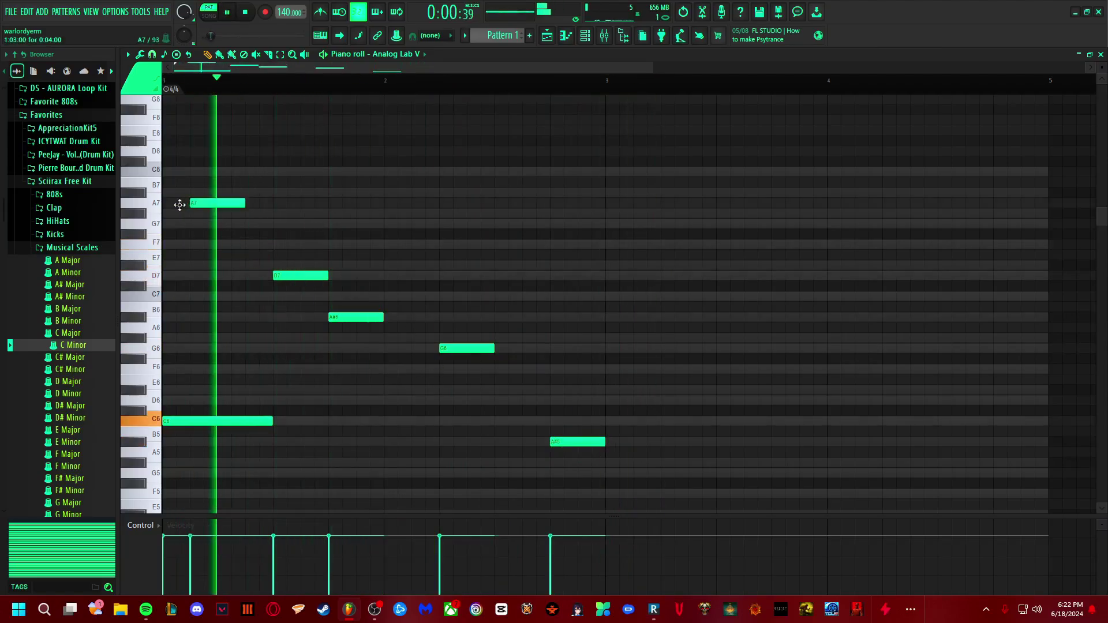
pyautogui.press('space')
pyautogui.moveTo(179, 205); pyautogui.dragTo(213, 317)
pyautogui.press('space')
pyautogui.press('space')
pyautogui.press('space')
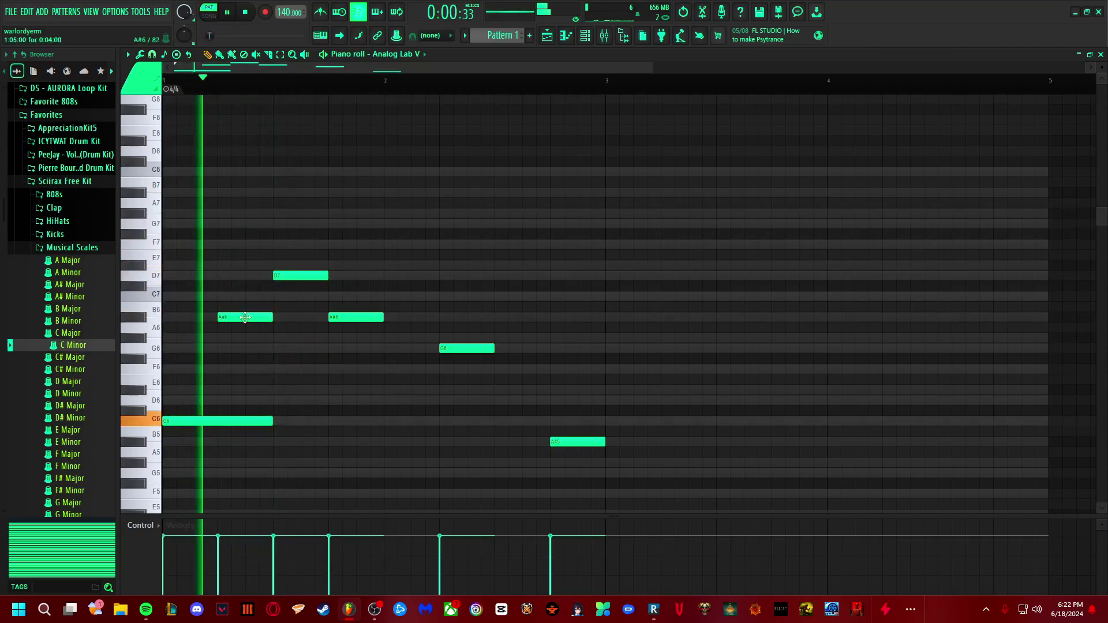
# Step: Try a one-beat G7 note on the second beat of bar one during playback, then delete it
pyautogui.press('space')
pyautogui.rightClick(245, 317)
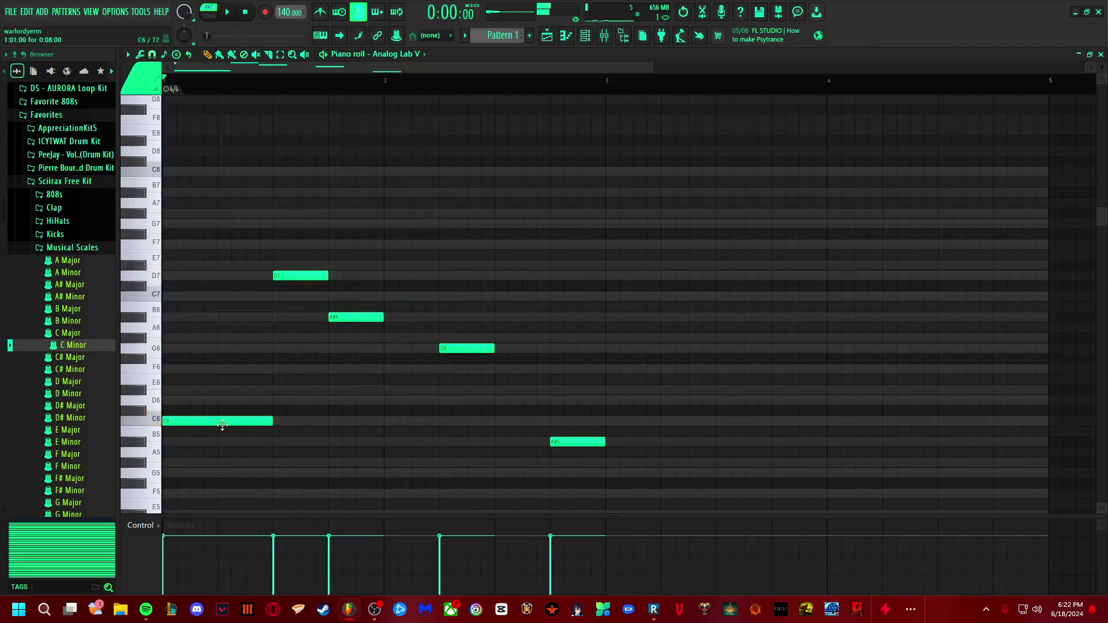
pyautogui.press('space')
pyautogui.click(228, 224)
pyautogui.press('space')
pyautogui.press('space')
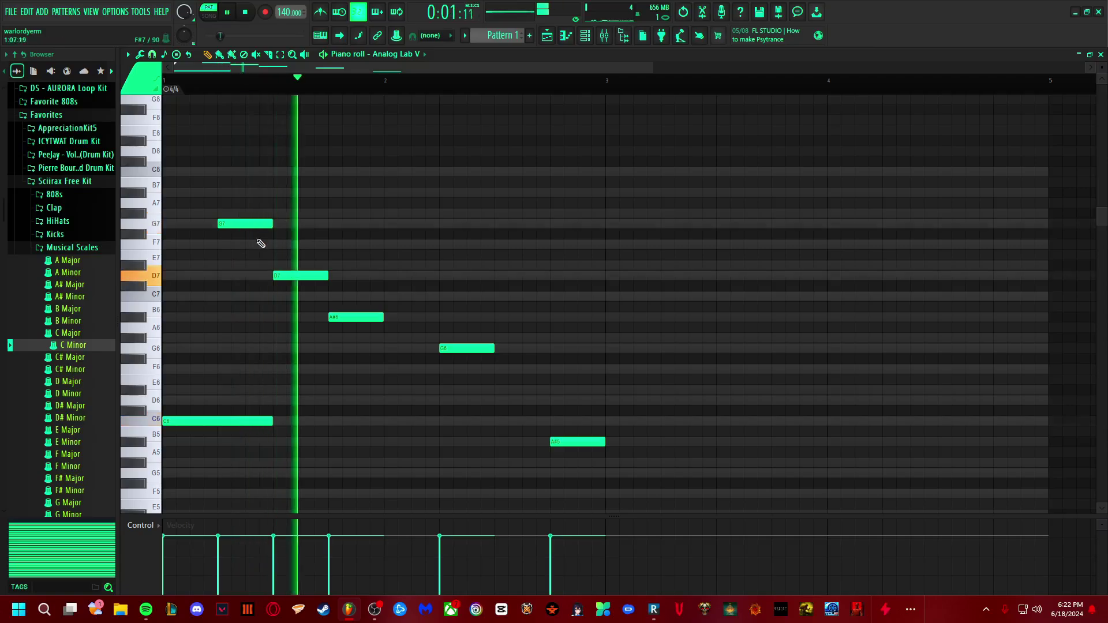
pyautogui.rightClick(255, 224)
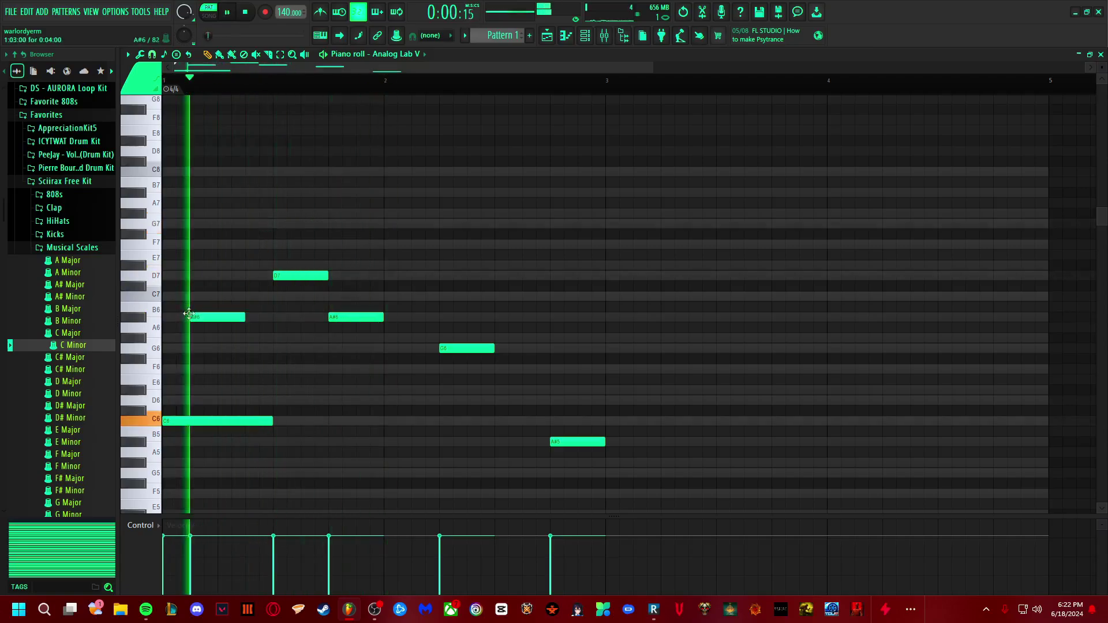
# Step: Stack two-beat A#6 and F7 notes above the C6 at the start of bar one
pyautogui.moveTo(189, 314); pyautogui.dragTo(273, 317)
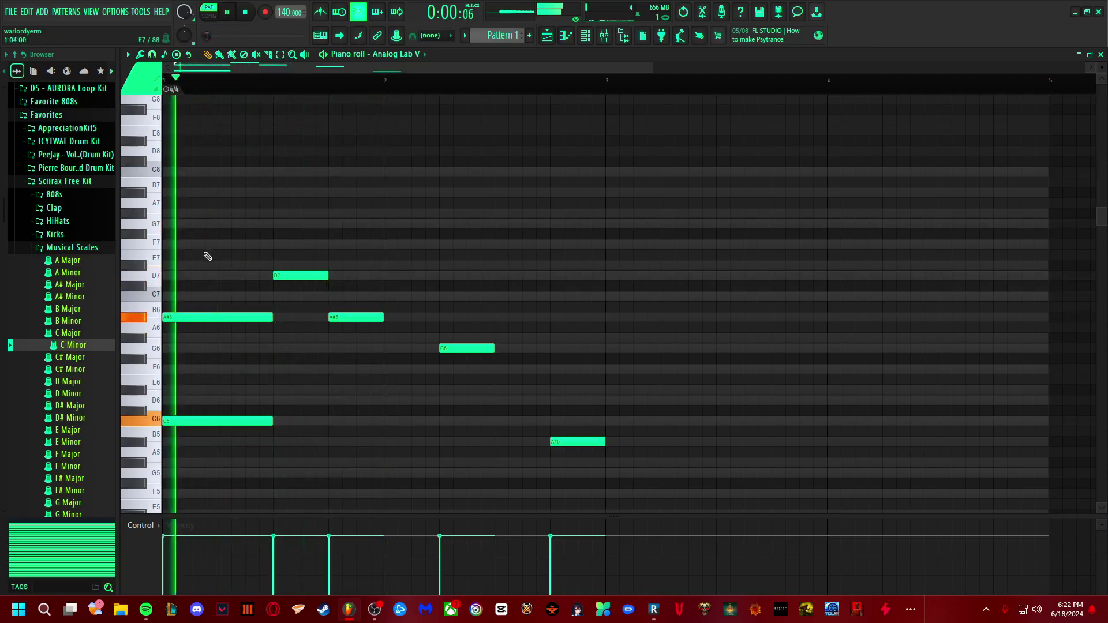
pyautogui.click(207, 244)
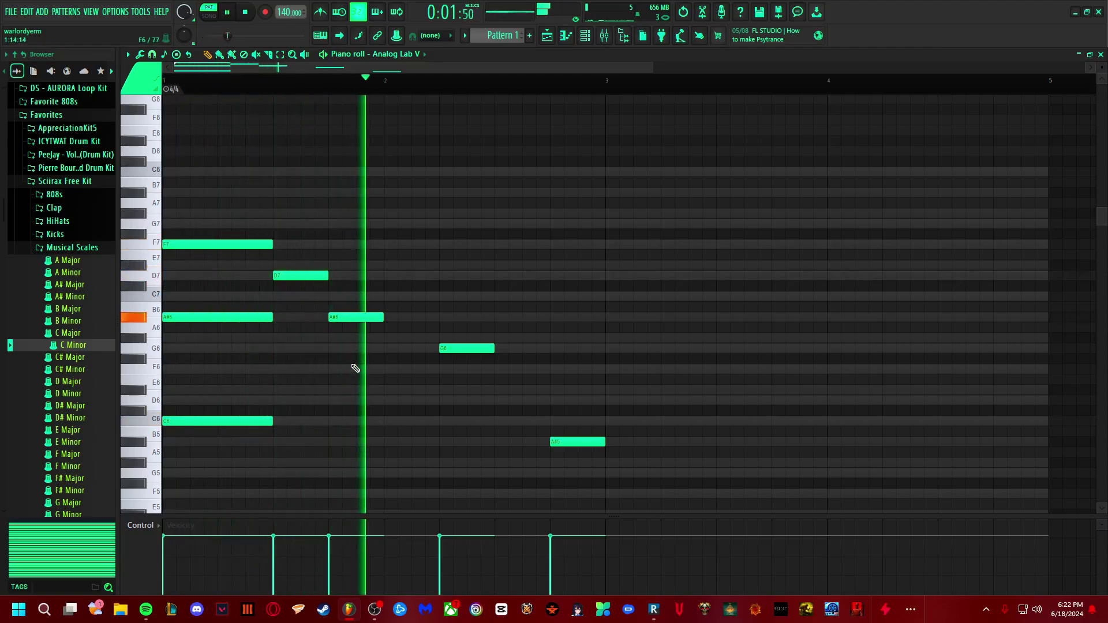
# Step: Add two-beat A#5 and F6 notes at the start of bar two and play back the pattern
pyautogui.click(382, 442)
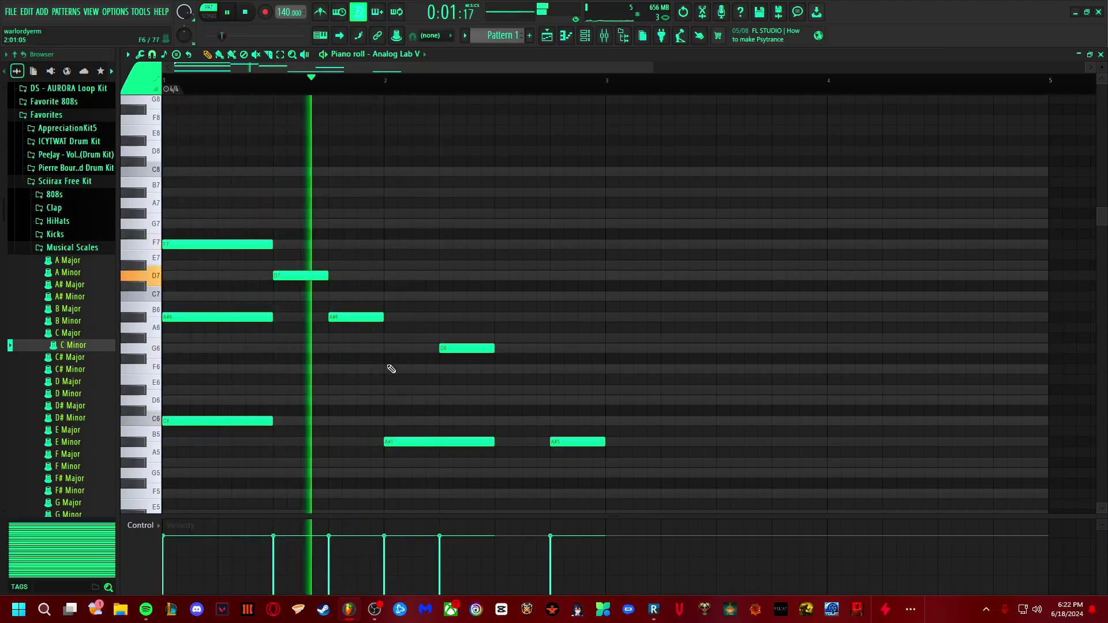
pyautogui.click(382, 297)
pyautogui.press('space')
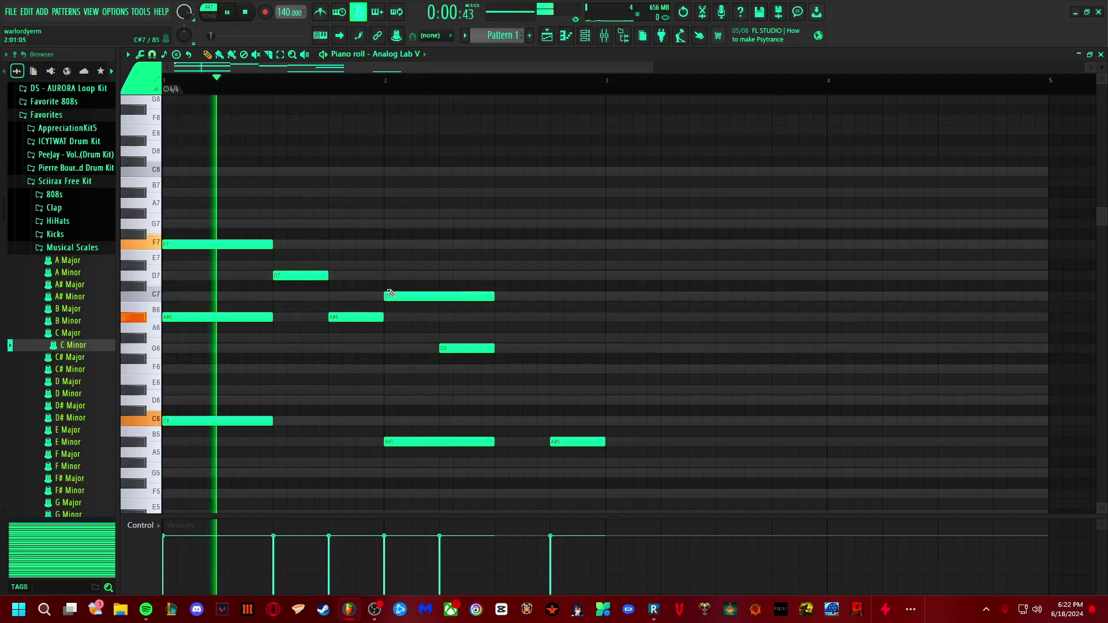
pyautogui.moveTo(389, 296); pyautogui.dragTo(403, 360)
pyautogui.press('space')
# Step: Move the two-beat A#5 at the start of bar two to C6 and add a two-beat D7 above it
pyautogui.press('space')
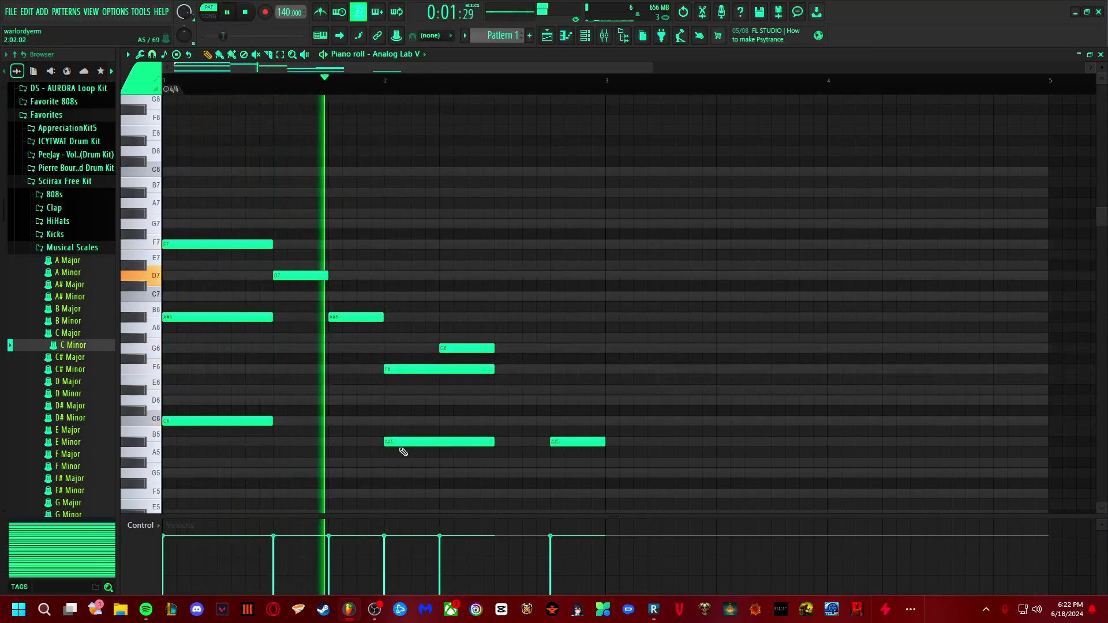
pyautogui.moveTo(391, 442); pyautogui.dragTo(393, 416)
pyautogui.press('space')
pyautogui.press('space')
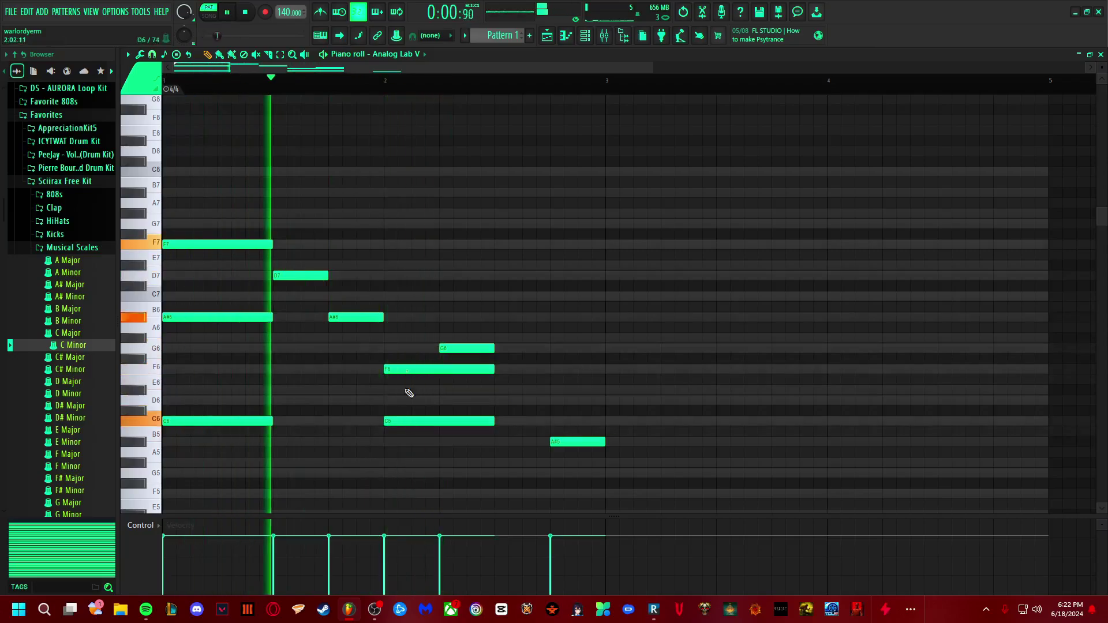
pyautogui.click(392, 273)
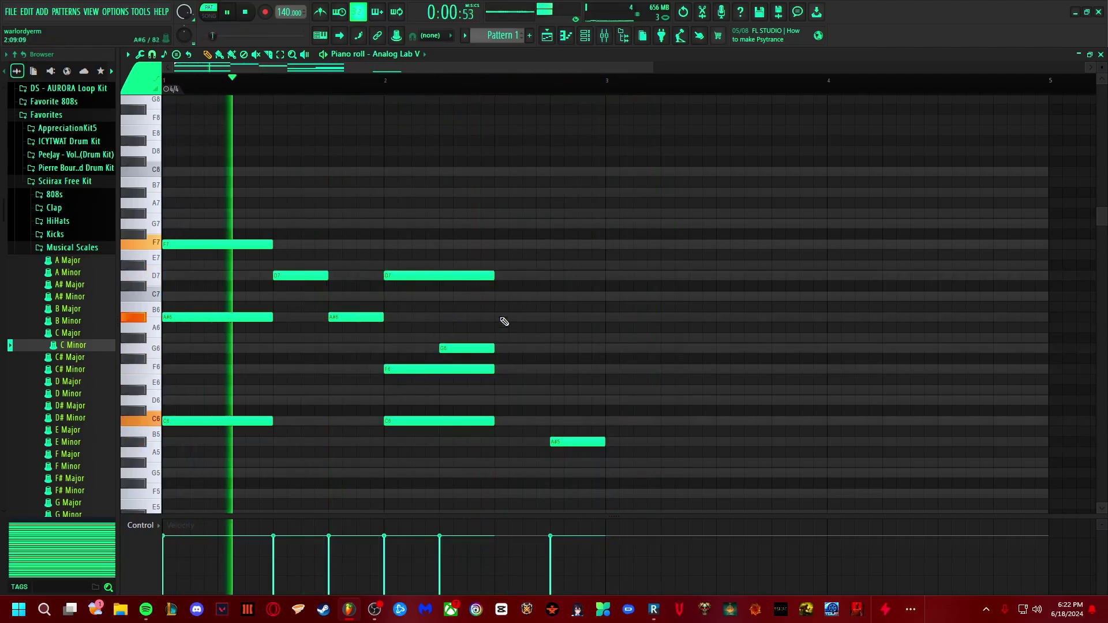
# Step: Add two-beat G7 and A#6 notes on the third beat of bar two
pyautogui.click(505, 225)
pyautogui.click(500, 316)
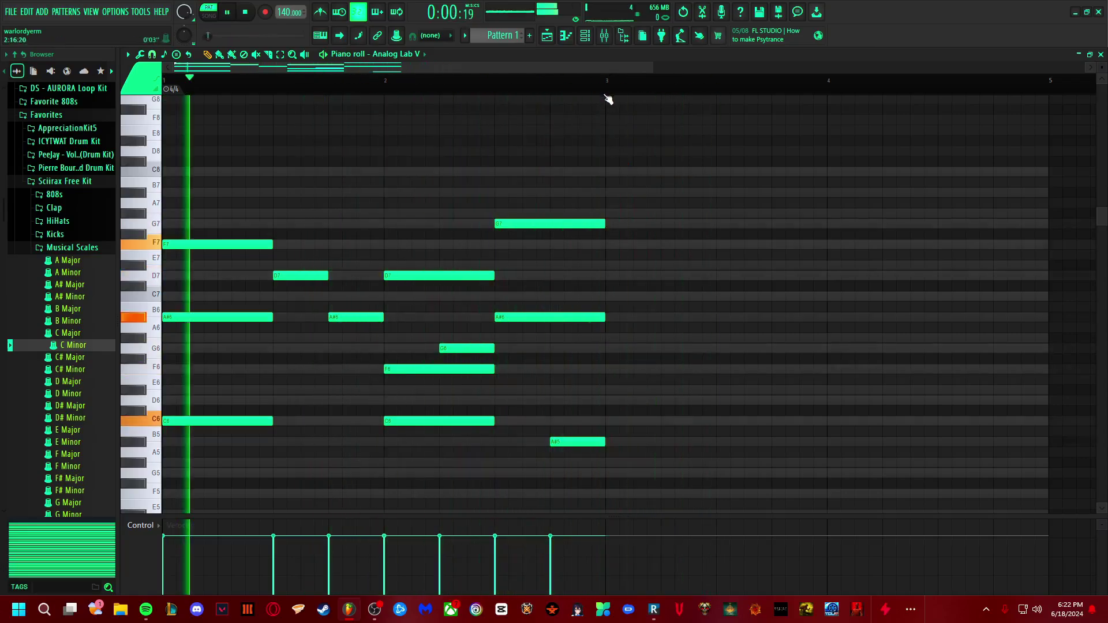
# Step: Duplicate all notes of the two-bar phrase into bars three and four and restart playback
pyautogui.scroll(5, 608, 99)
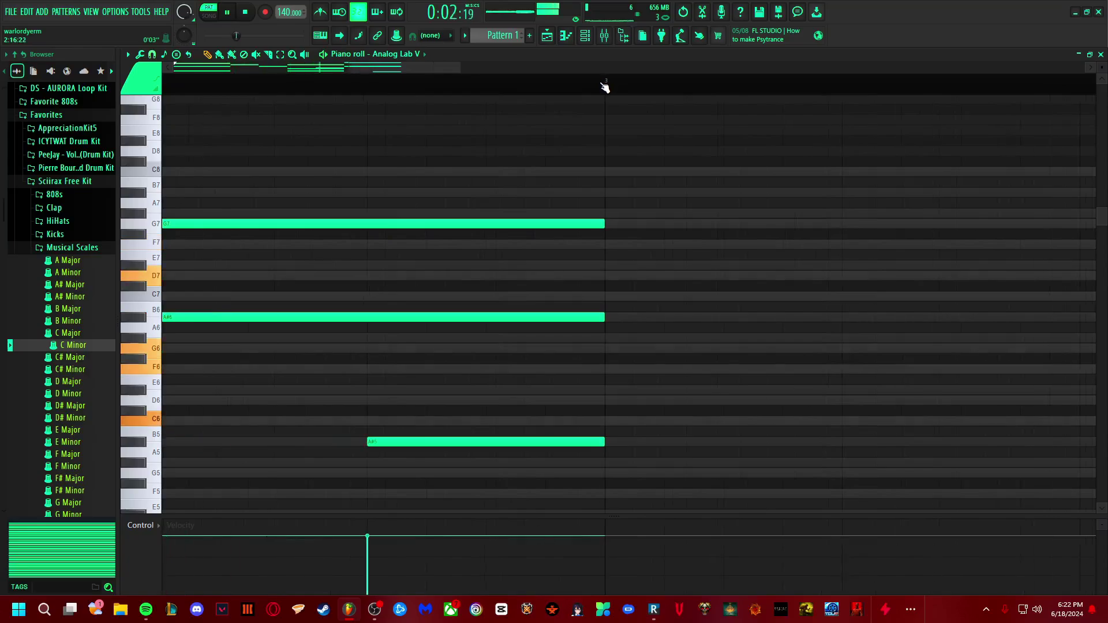
pyautogui.scroll(-5, 604, 86)
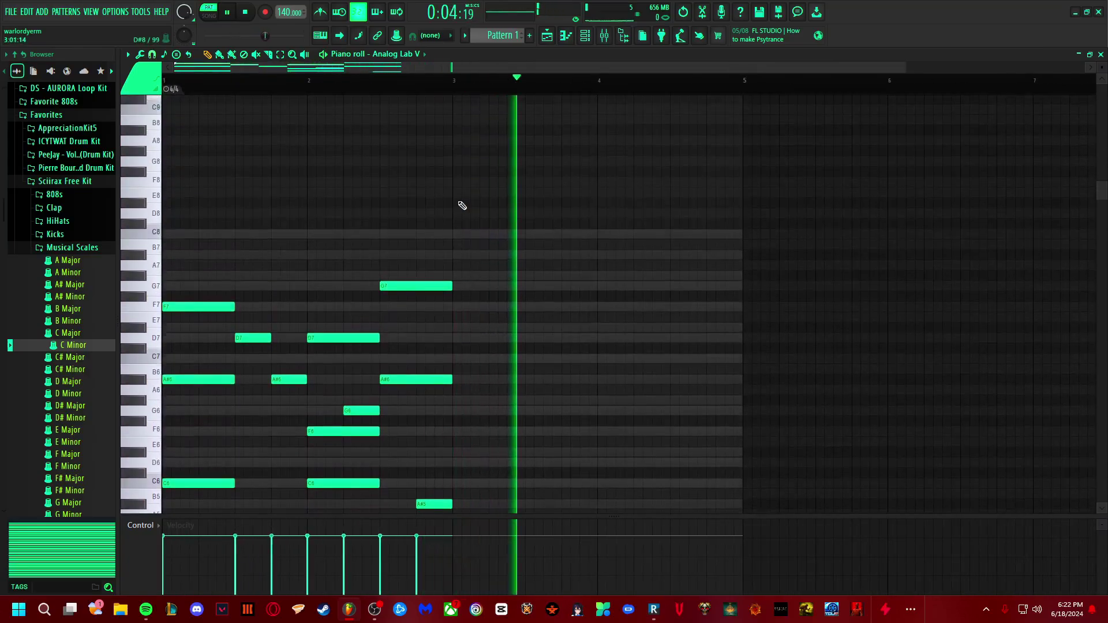
pyautogui.scroll(-3, 407, 231)
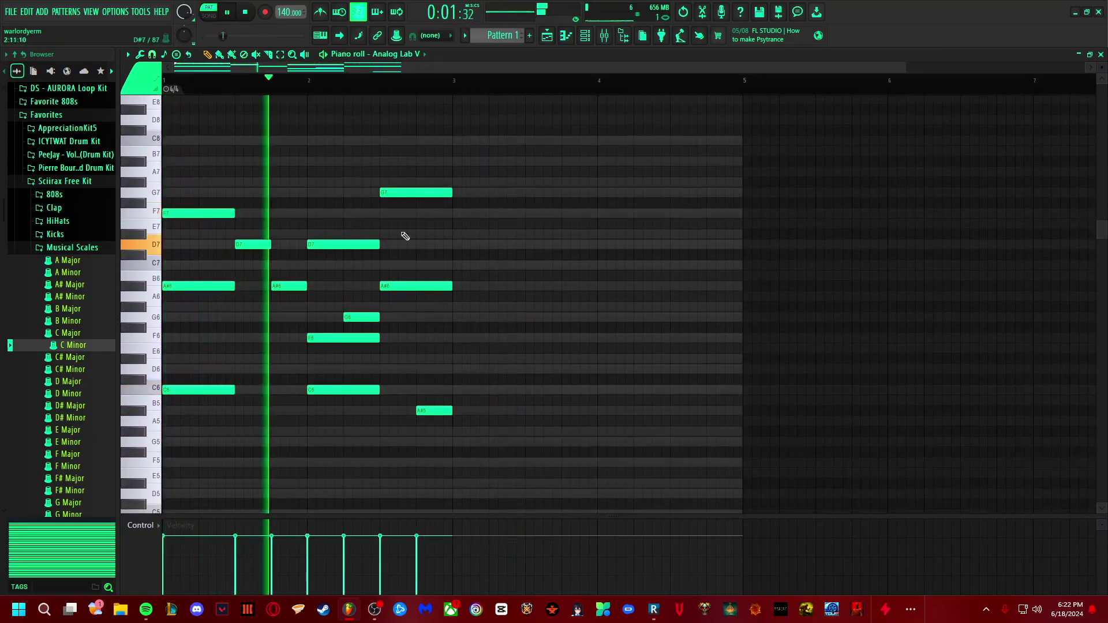
pyautogui.scroll(1, 424, 107)
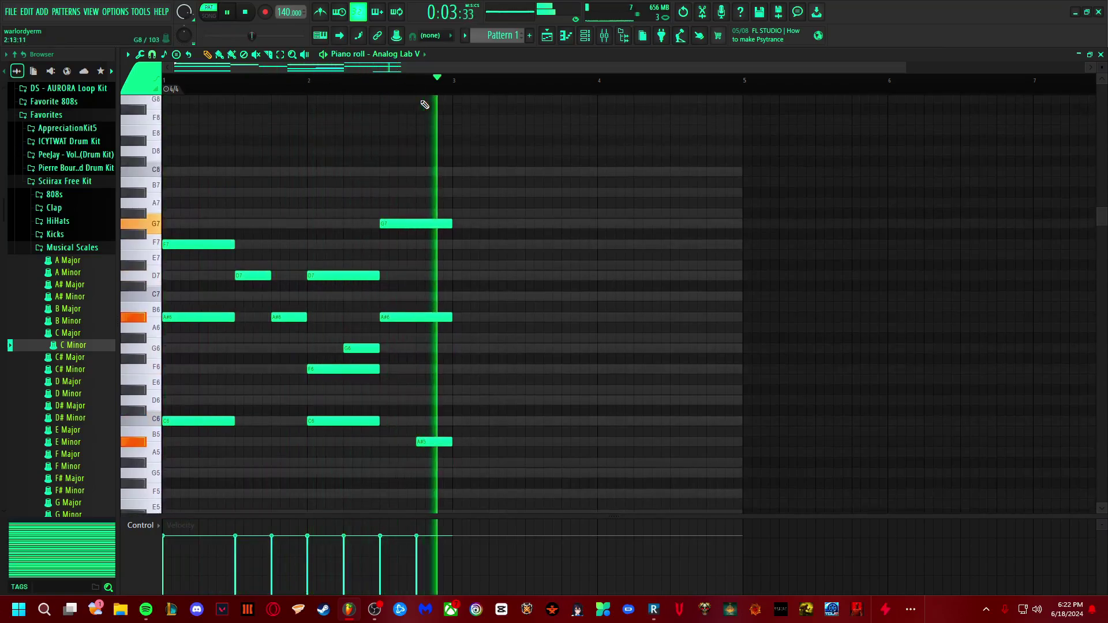
pyautogui.scroll(-10, 496, 324)
pyautogui.scroll(7, 485, 360)
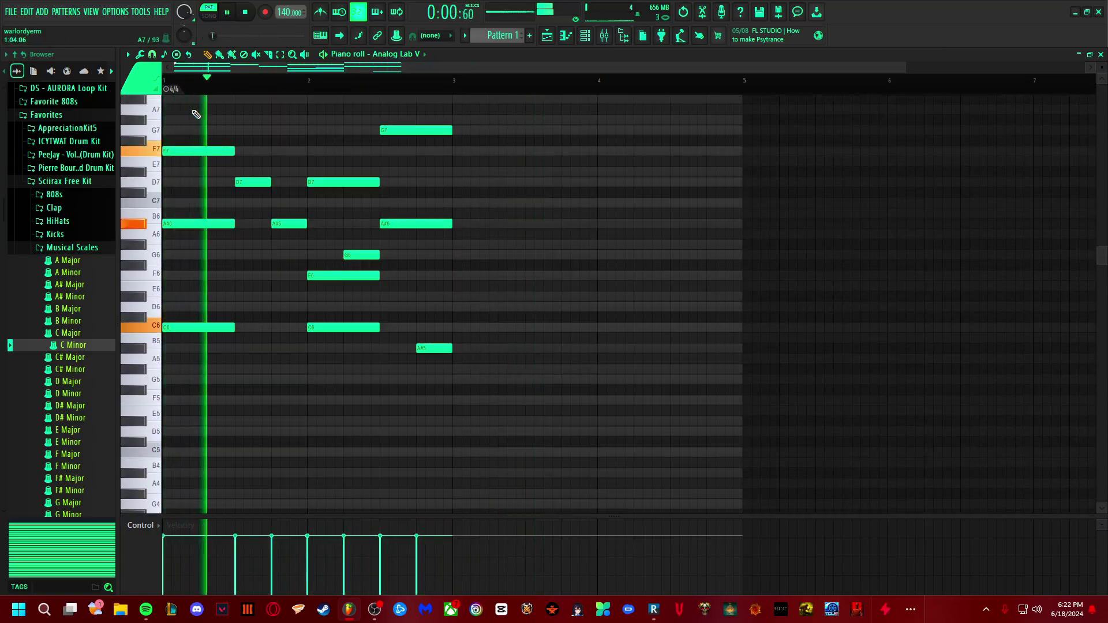
pyautogui.moveTo(195, 111); pyautogui.dragTo(566, 403)
pyautogui.hotkey('ctrl', 'b')
pyautogui.press('space')
pyautogui.press('space')
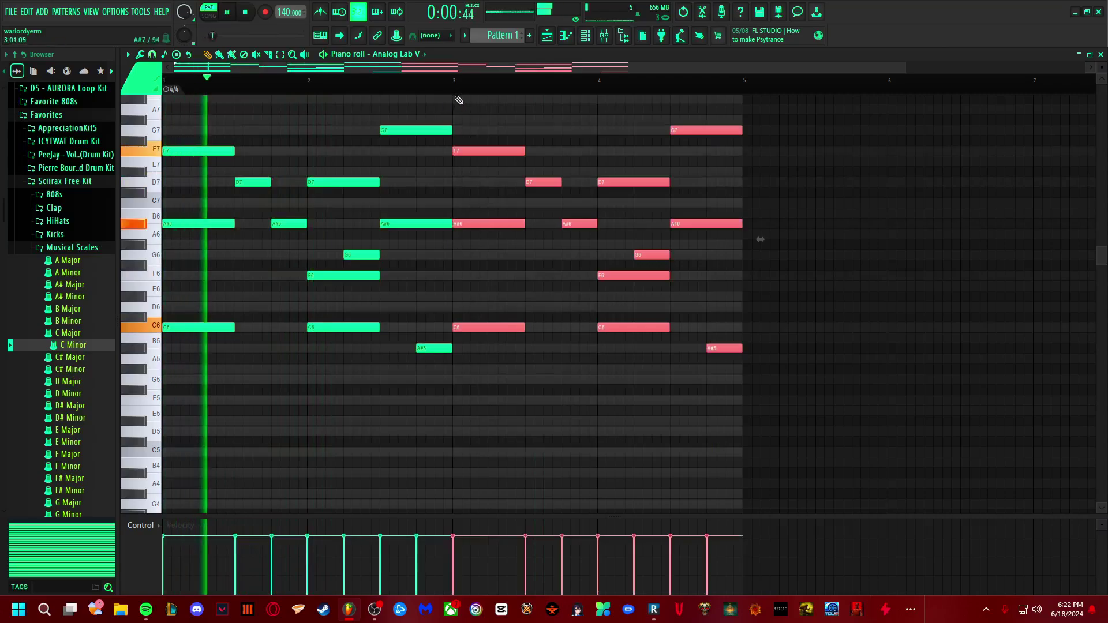
# Step: Deselect the duplicated notes and play the four-bar pattern from bar two and again from the start
pyautogui.scroll(4, 470, 89)
pyautogui.scroll(2, 388, 88)
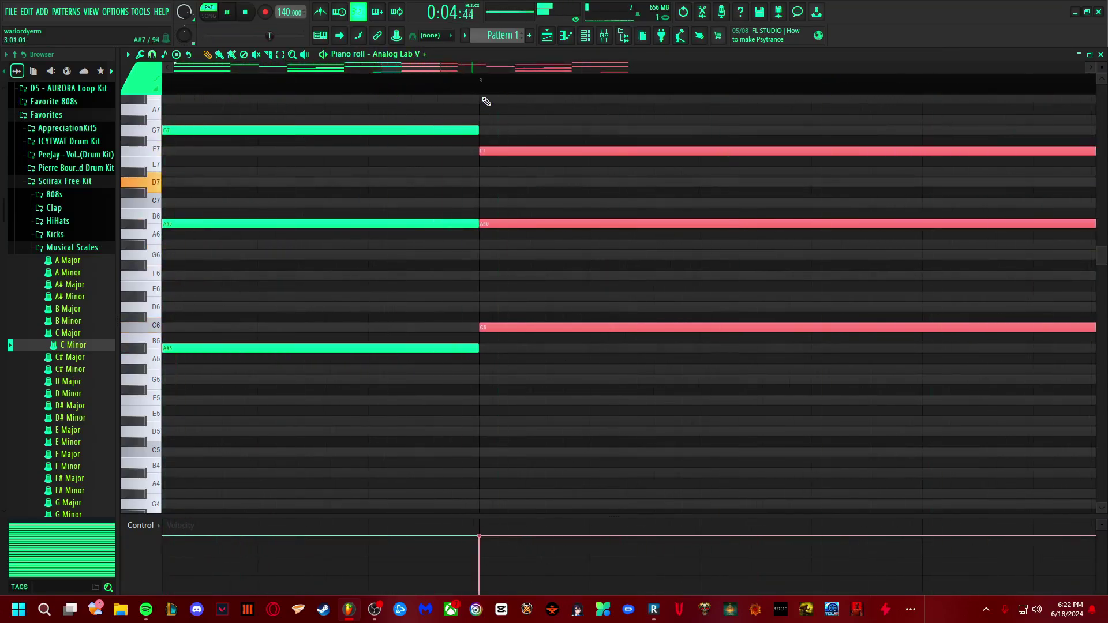
pyautogui.scroll(-6, 486, 102)
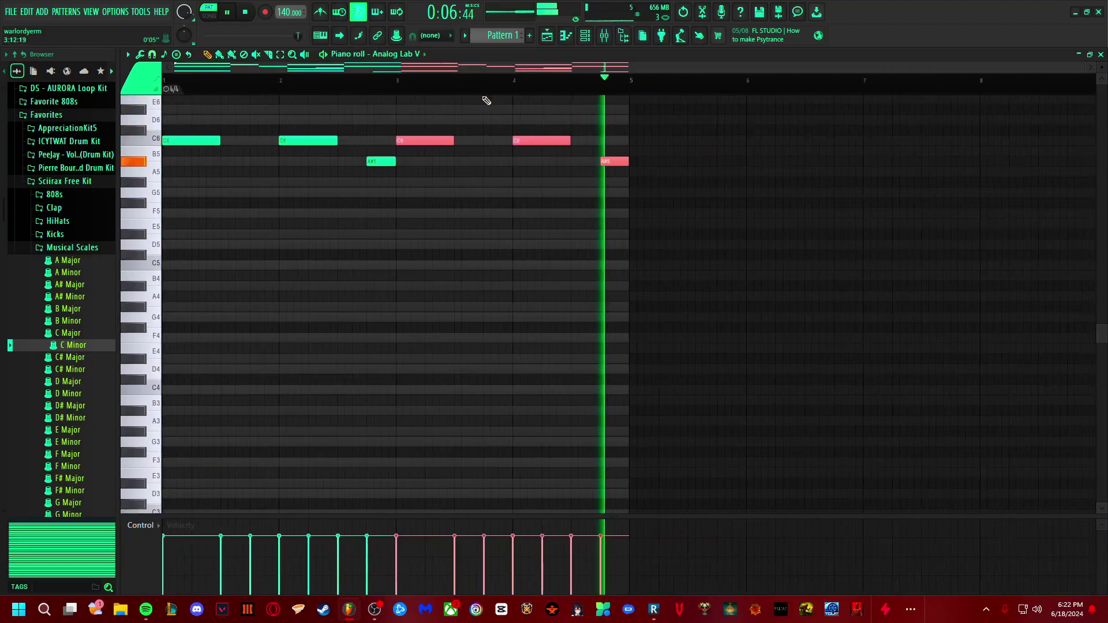
pyautogui.scroll(5, 507, 292)
pyautogui.click(321, 83)
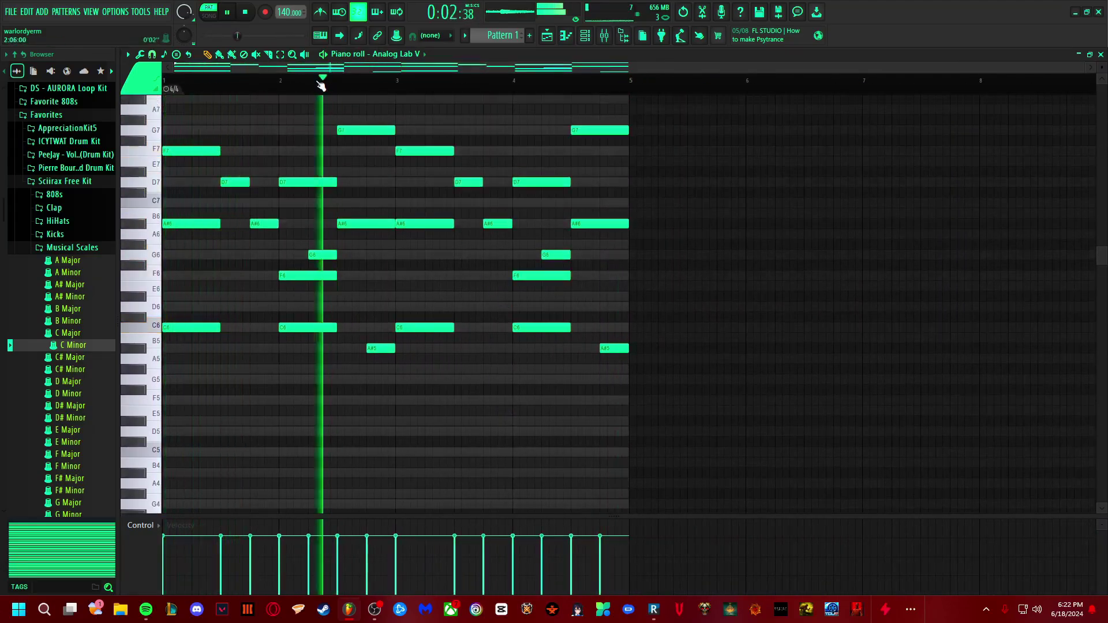
pyautogui.click(164, 84)
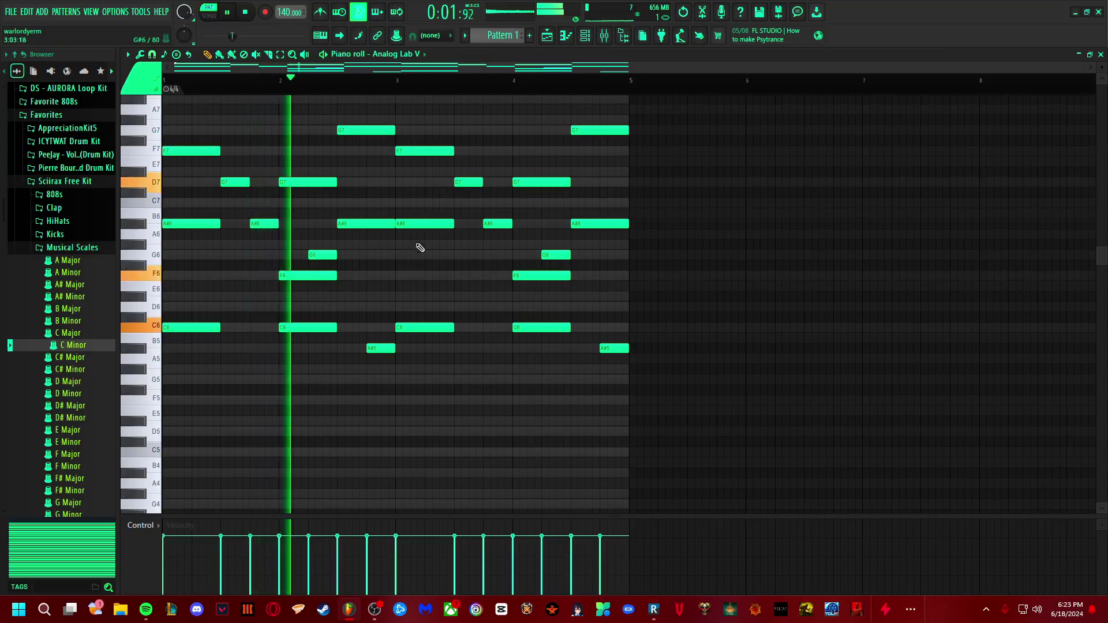
# Step: Move the C6 at the start of bar three to F6, add a two-beat C6 below it, and restart playback
pyautogui.moveTo(420, 326); pyautogui.dragTo(415, 274)
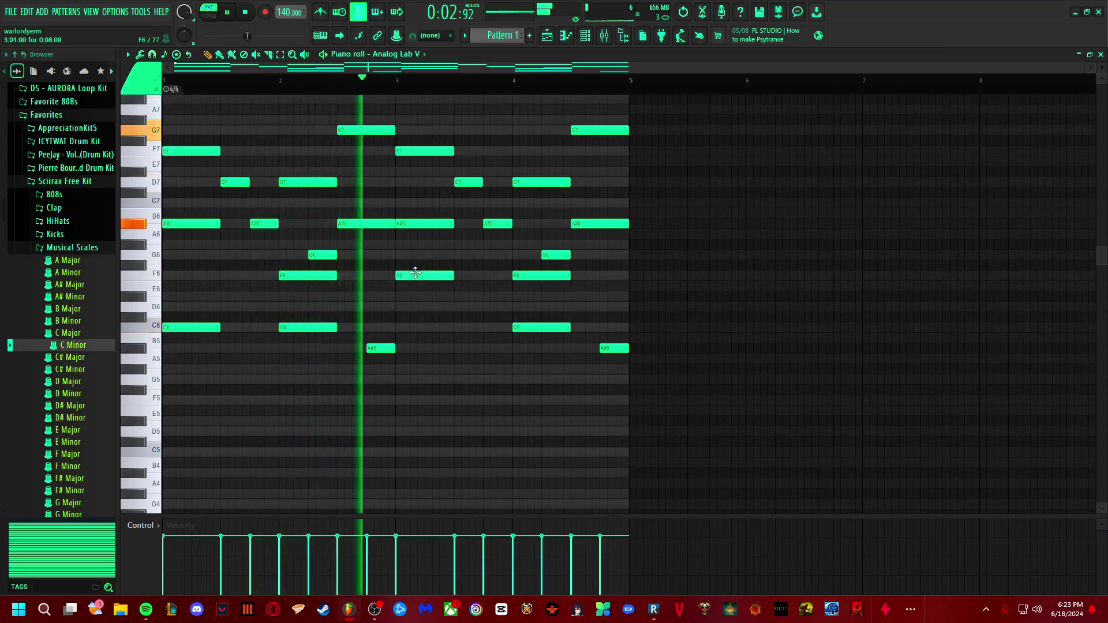
pyautogui.click(400, 327)
pyautogui.press('space')
pyautogui.press('space')
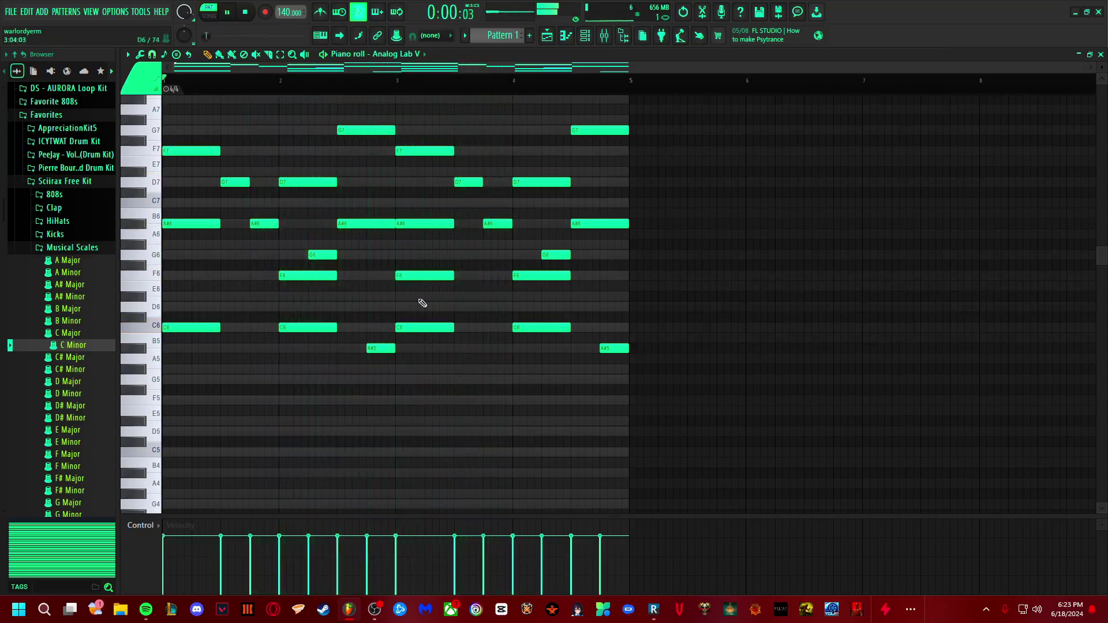
# Step: Add a two-beat A#7 note above the chord at the start of bar three
pyautogui.scroll(3, 406, 172)
pyautogui.click(412, 191)
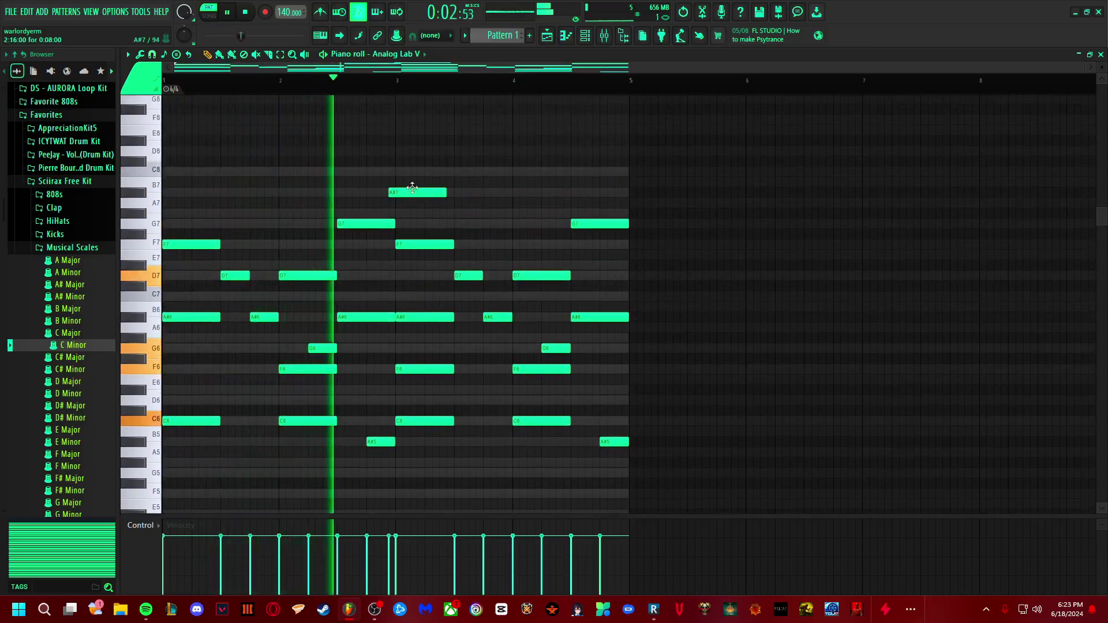
pyautogui.moveTo(412, 187); pyautogui.dragTo(423, 191)
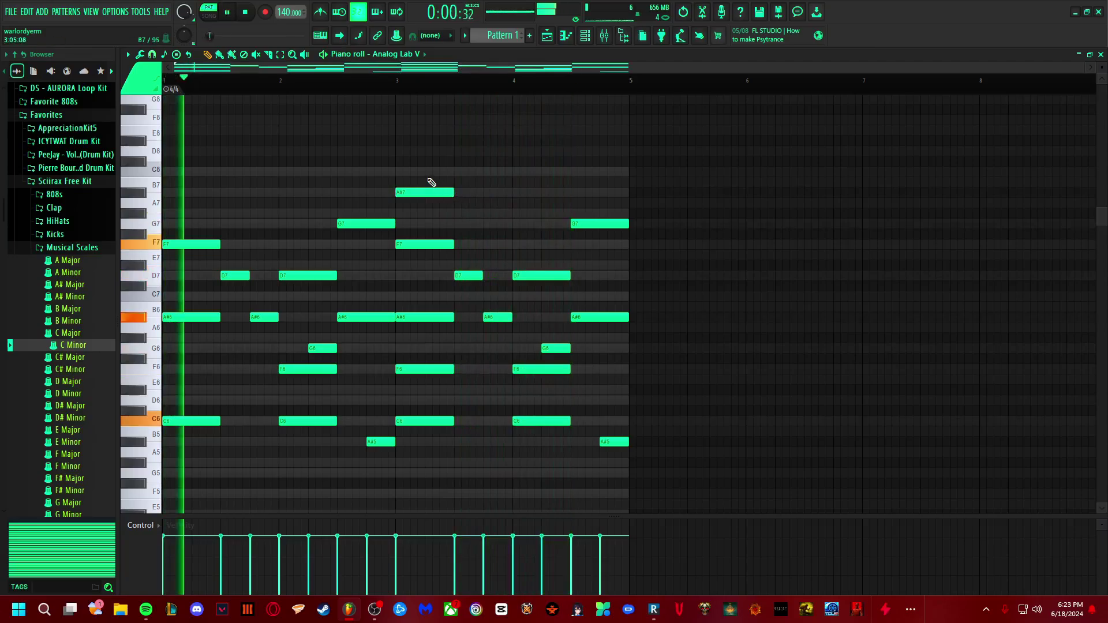
# Step: Duplicate the five-note chord from bar three to the start of bar four and delete the original F6, C6 and D7 notes there
pyautogui.moveTo(430, 184); pyautogui.dragTo(427, 421)
pyautogui.hotkey('ctrl', 'b')
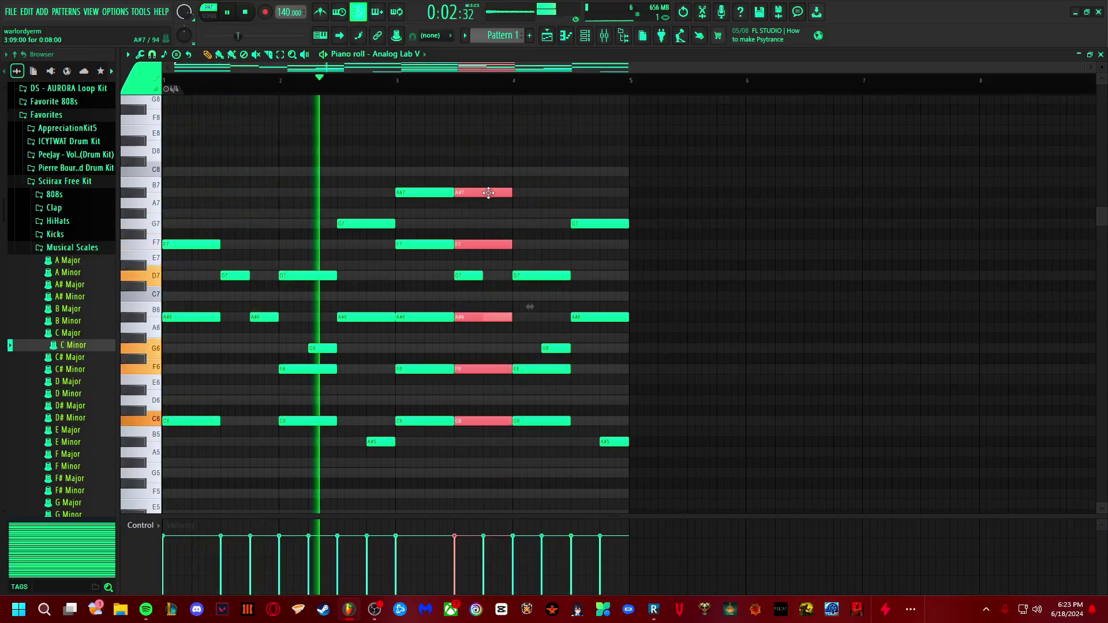
pyautogui.moveTo(488, 192)
pyautogui.mouseDown()
pyautogui.moveTo(549, 184)
pyautogui.moveTo(497, 183)
pyautogui.moveTo(549, 185)
pyautogui.moveTo(517, 180)
pyautogui.moveTo(552, 192)
pyautogui.mouseUp()
pyautogui.rightClick(548, 368)
pyautogui.rightClick(548, 420)
pyautogui.rightClick(538, 277)
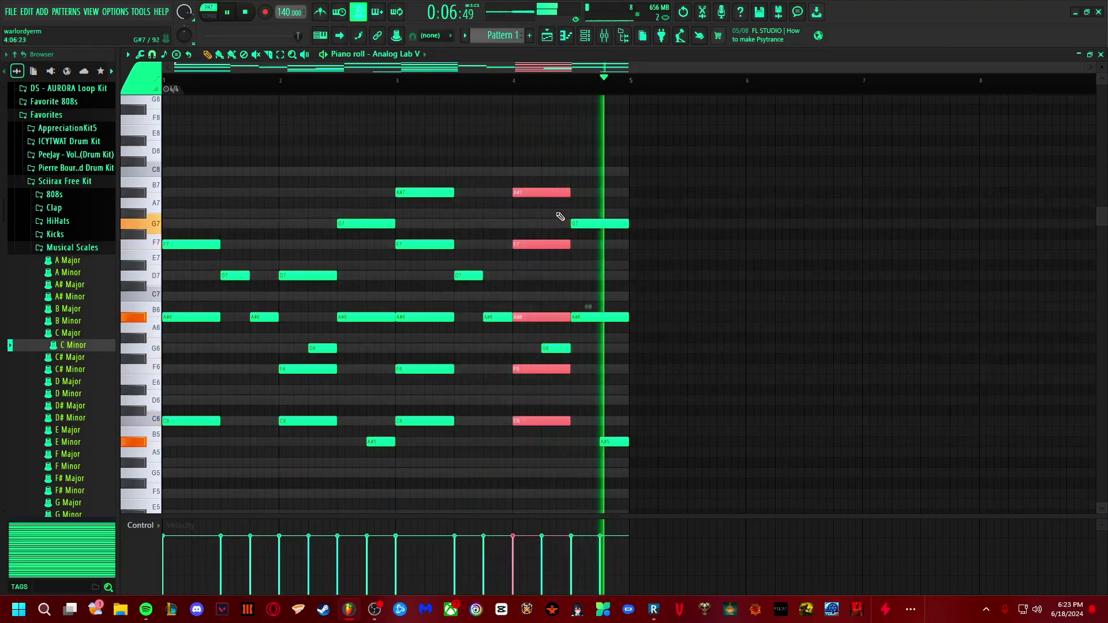
pyautogui.click(651, 234)
pyautogui.rightClick(657, 235)
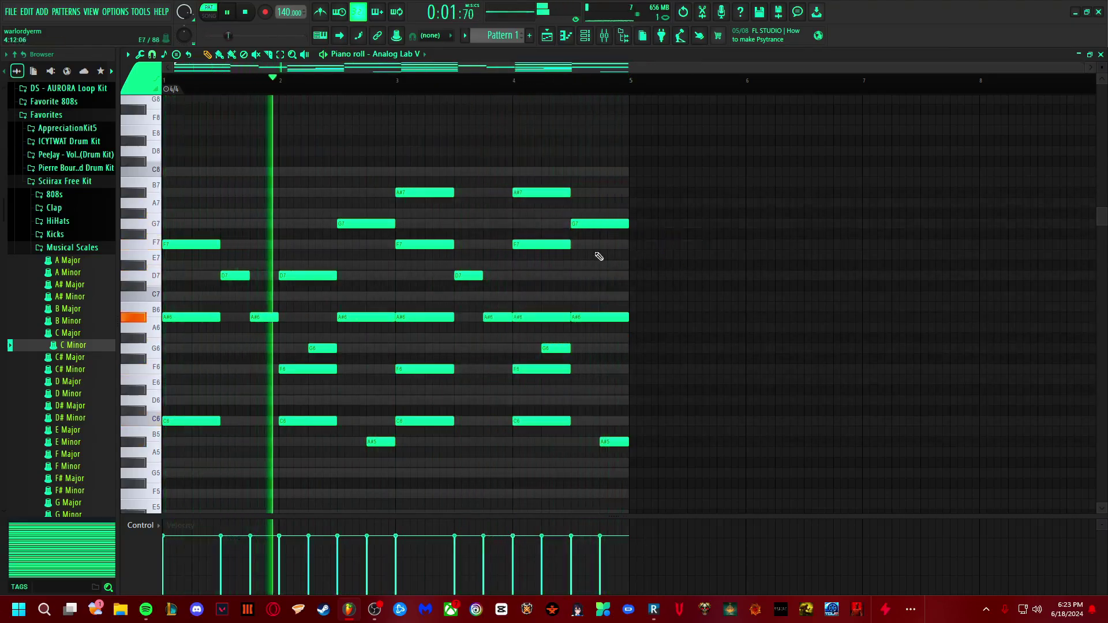
# Step: Try a C8 note at the start of bar two and remove it
pyautogui.scroll(-1, 496, 222)
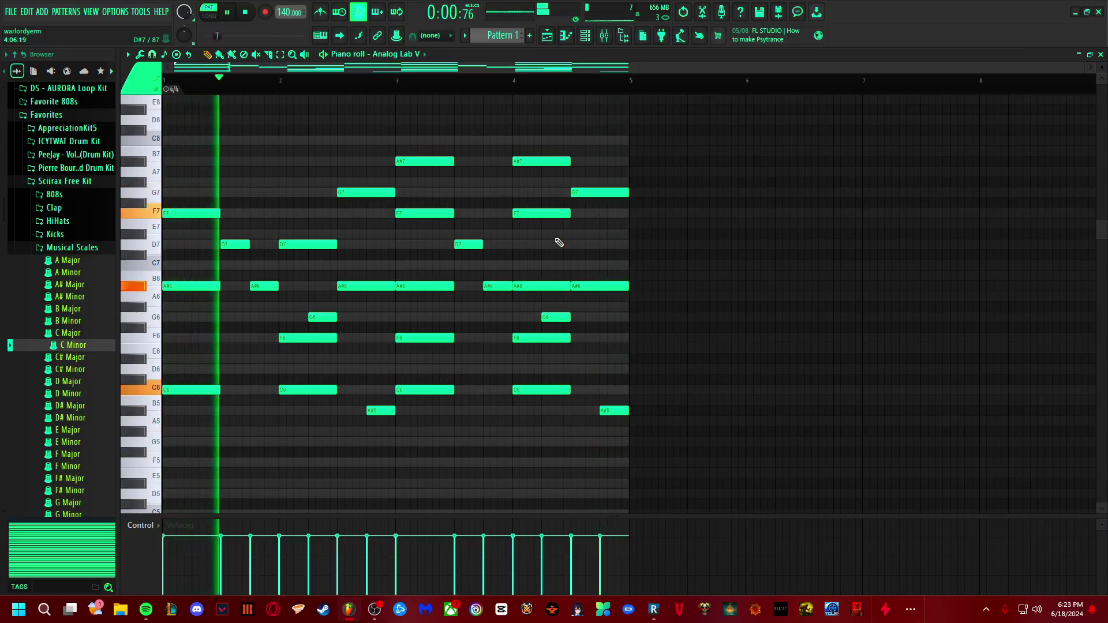
pyautogui.scroll(2, 252, 223)
pyautogui.scroll(1, 261, 222)
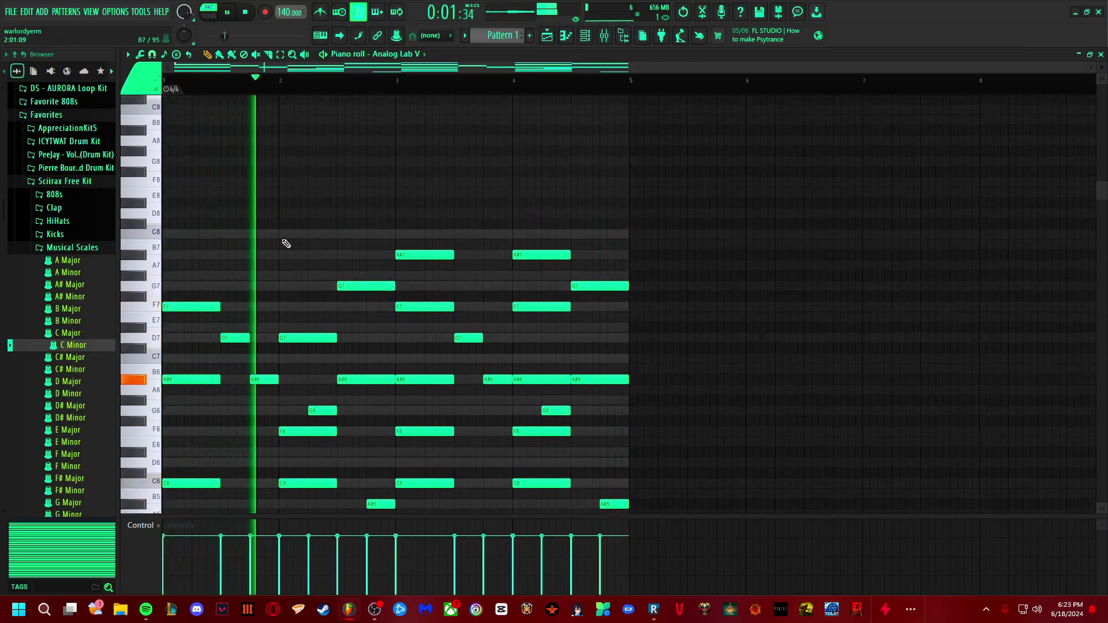
pyautogui.click(283, 233)
pyautogui.rightClick(300, 232)
# Step: Add a two-beat G5 at the start of bar two and a one-beat G#5 on its third beat
pyautogui.scroll(-2, 282, 336)
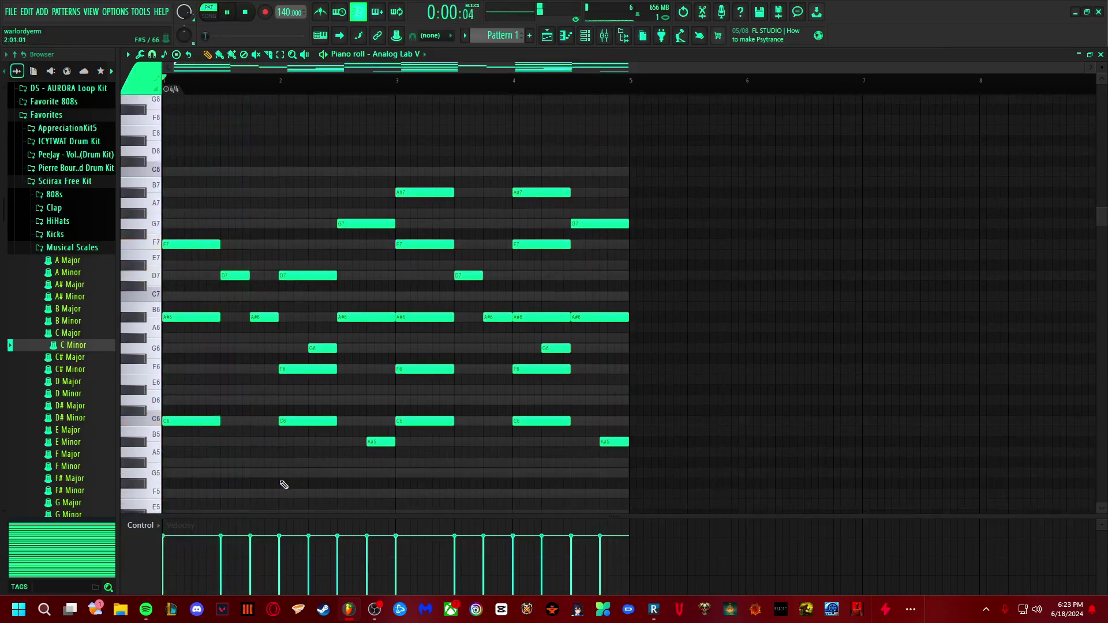
pyautogui.moveTo(284, 485); pyautogui.dragTo(277, 473)
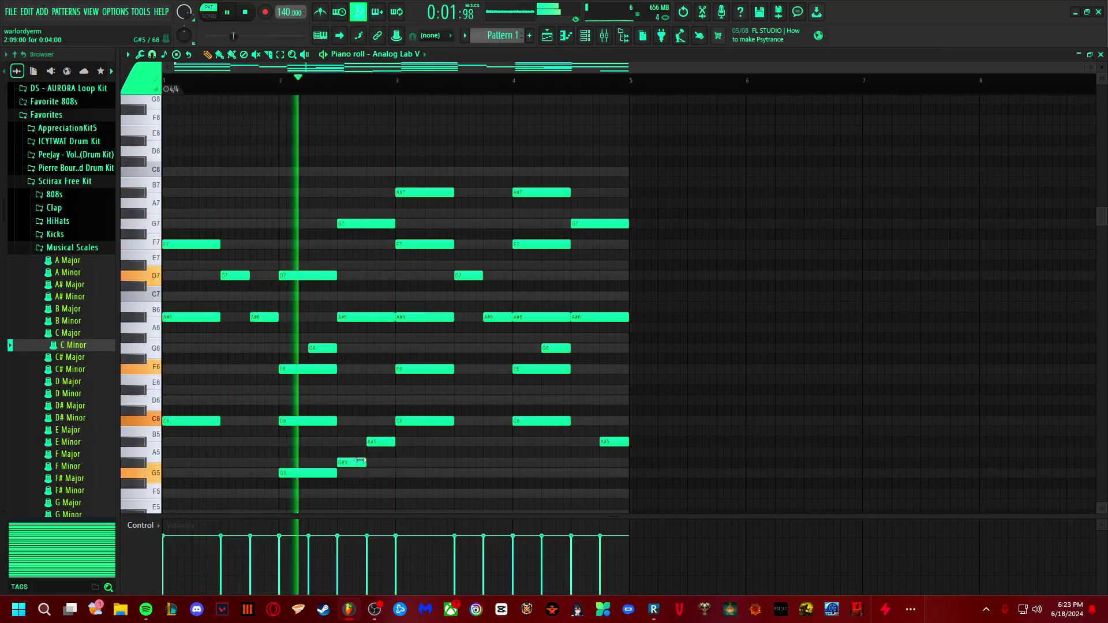
pyautogui.moveTo(389, 459); pyautogui.dragTo(365, 462)
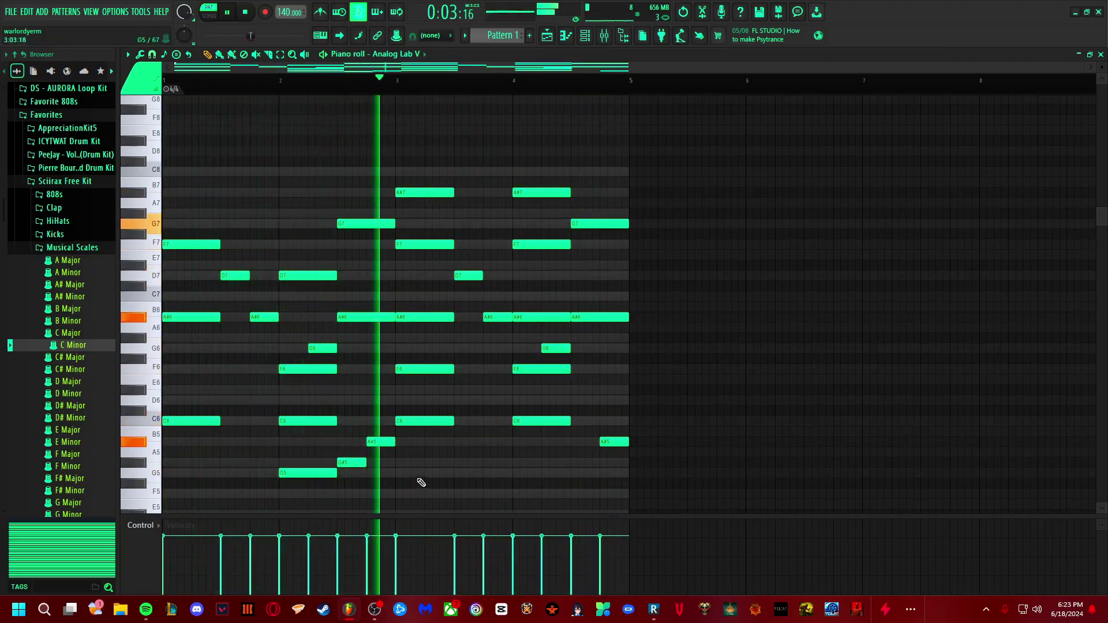
# Step: Add a two-beat G#5 at the start of bar four and a one-beat D#6 on its third beat
pyautogui.click(516, 474)
pyautogui.moveTo(524, 473); pyautogui.dragTo(562, 463)
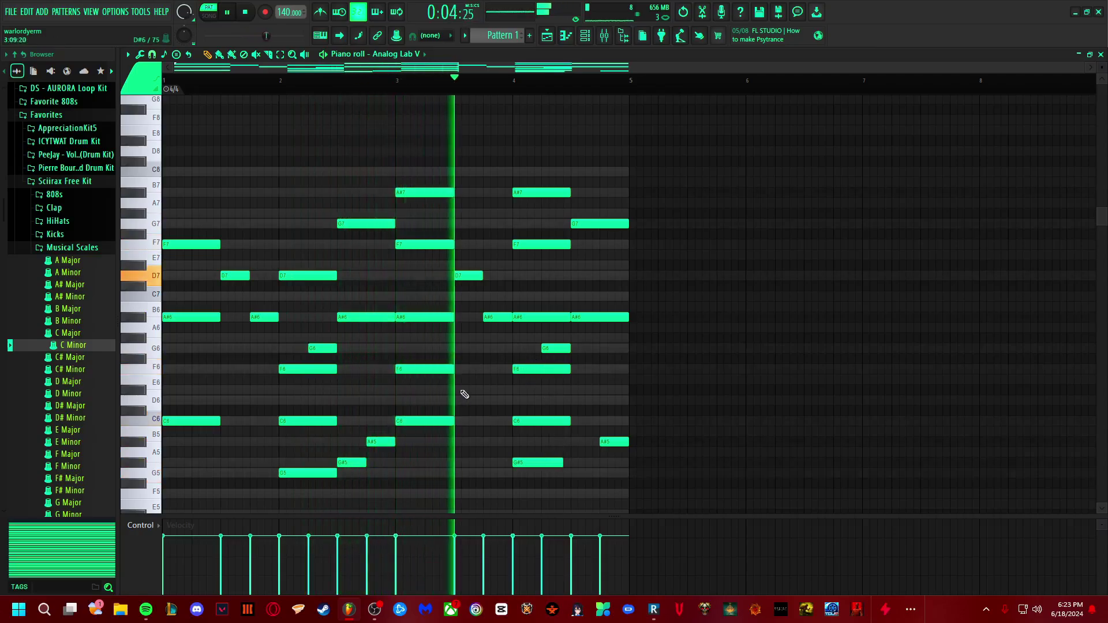
pyautogui.moveTo(562, 462); pyautogui.dragTo(570, 461)
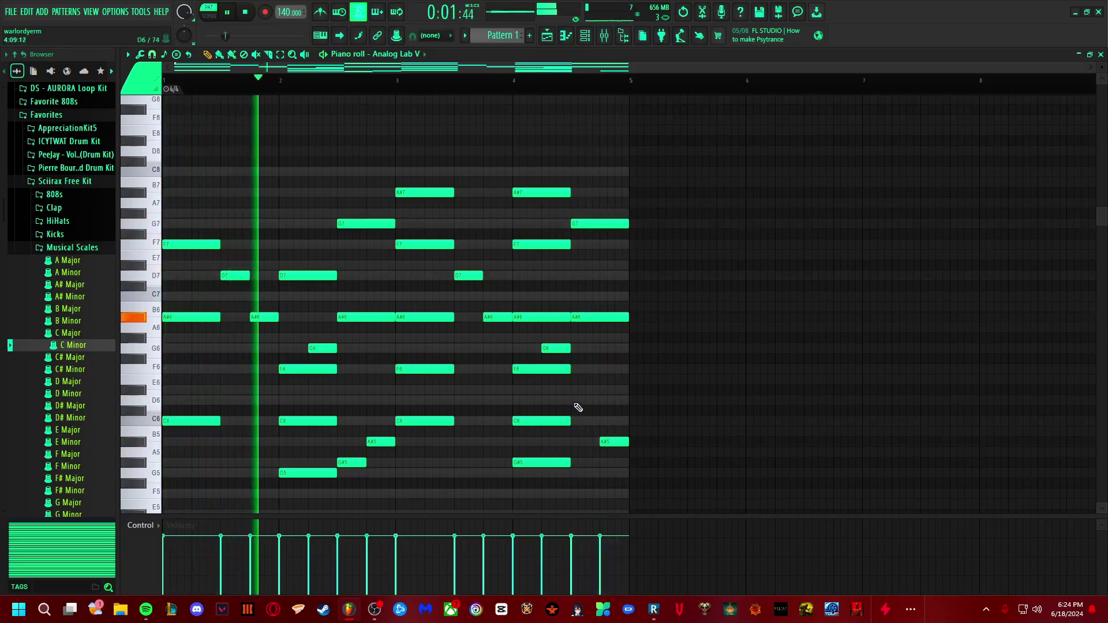
pyautogui.click(574, 390)
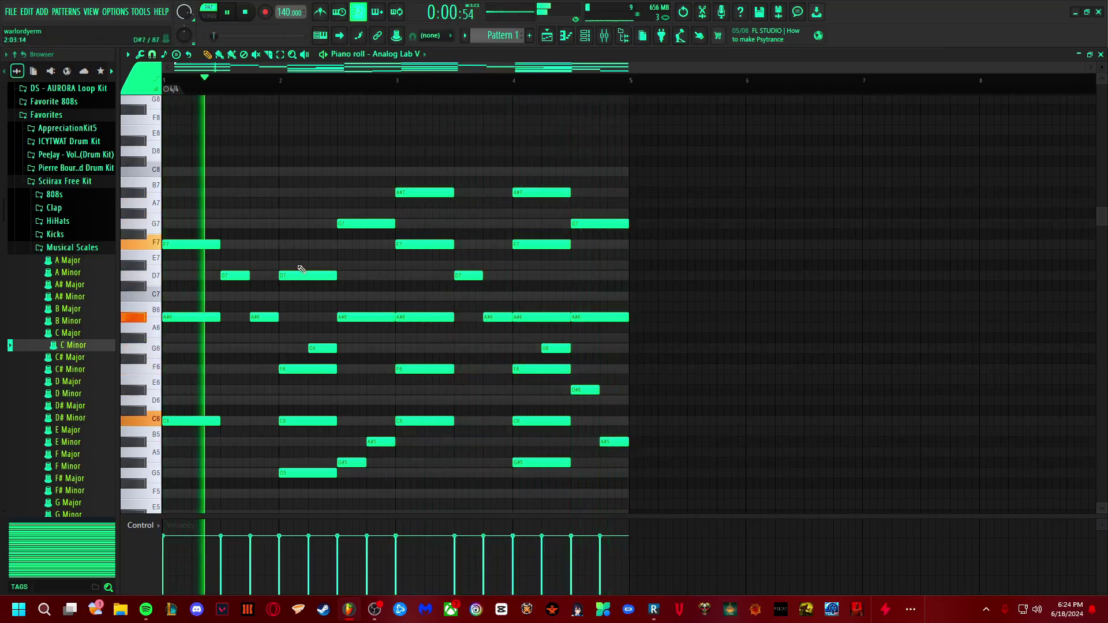
# Step: Audition keys presets in Analog Lab V and load Book of Memories
pyautogui.click(584, 36)
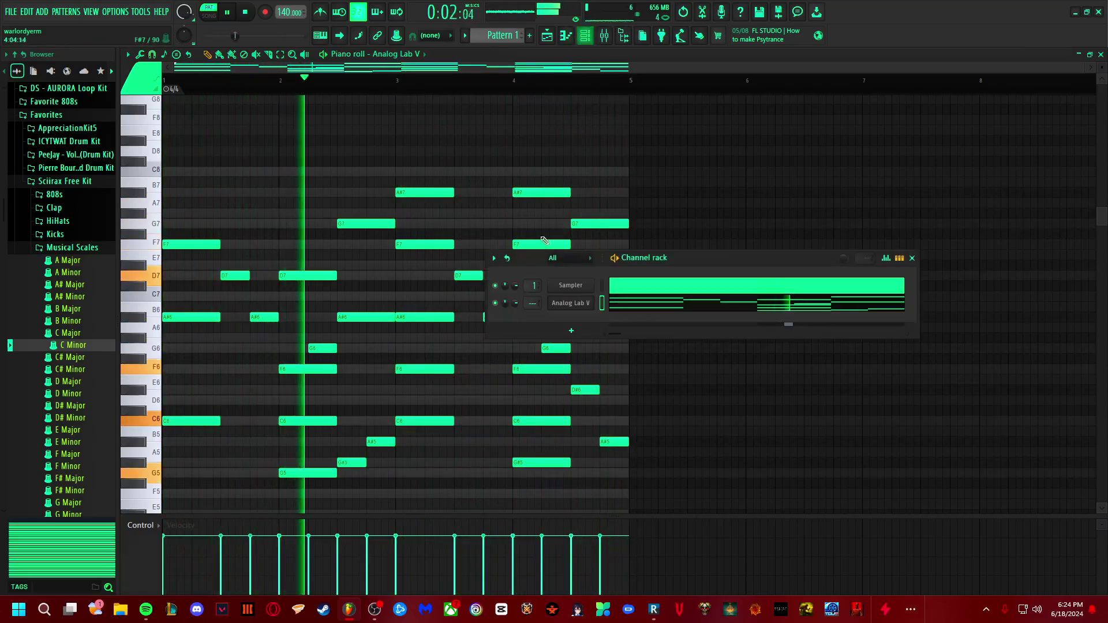
pyautogui.click(583, 301)
pyautogui.click(606, 159)
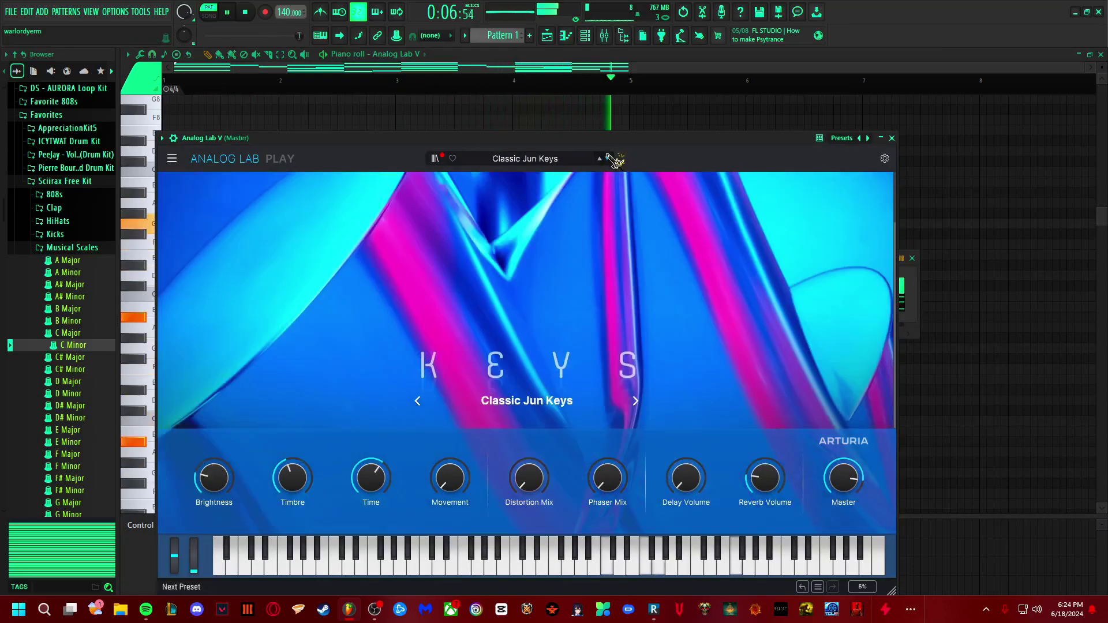
pyautogui.click(608, 158)
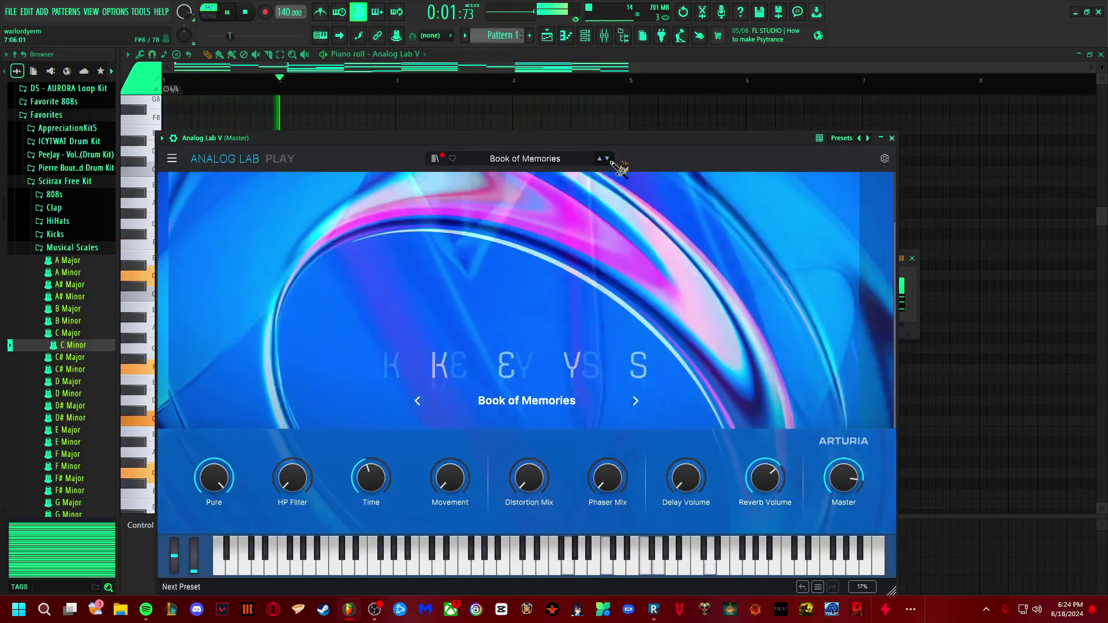
pyautogui.click(608, 158)
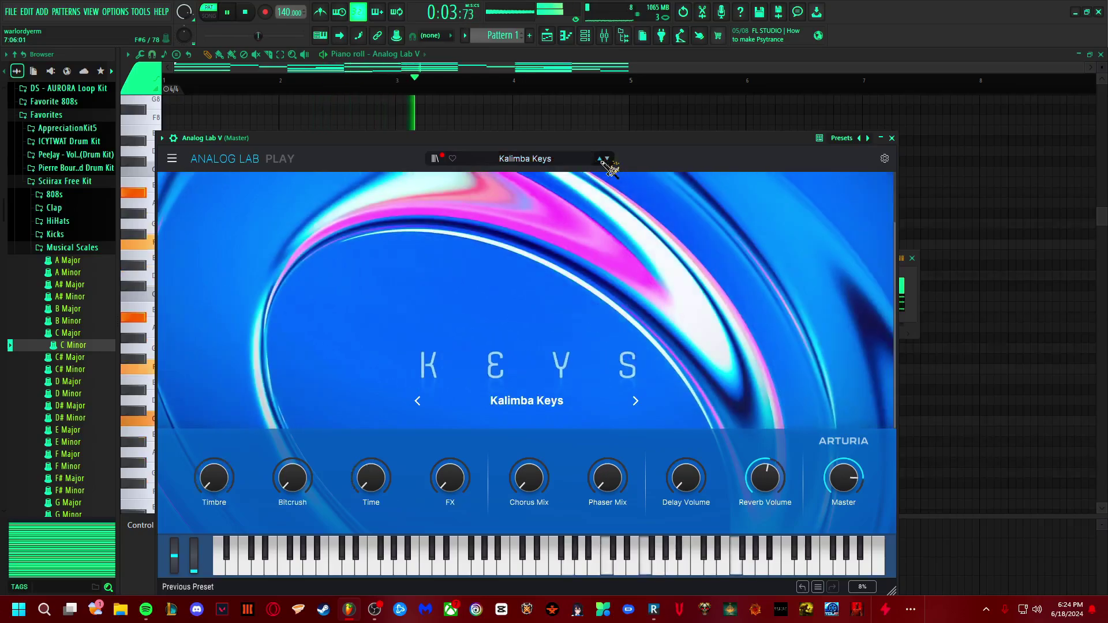
pyautogui.click(600, 159)
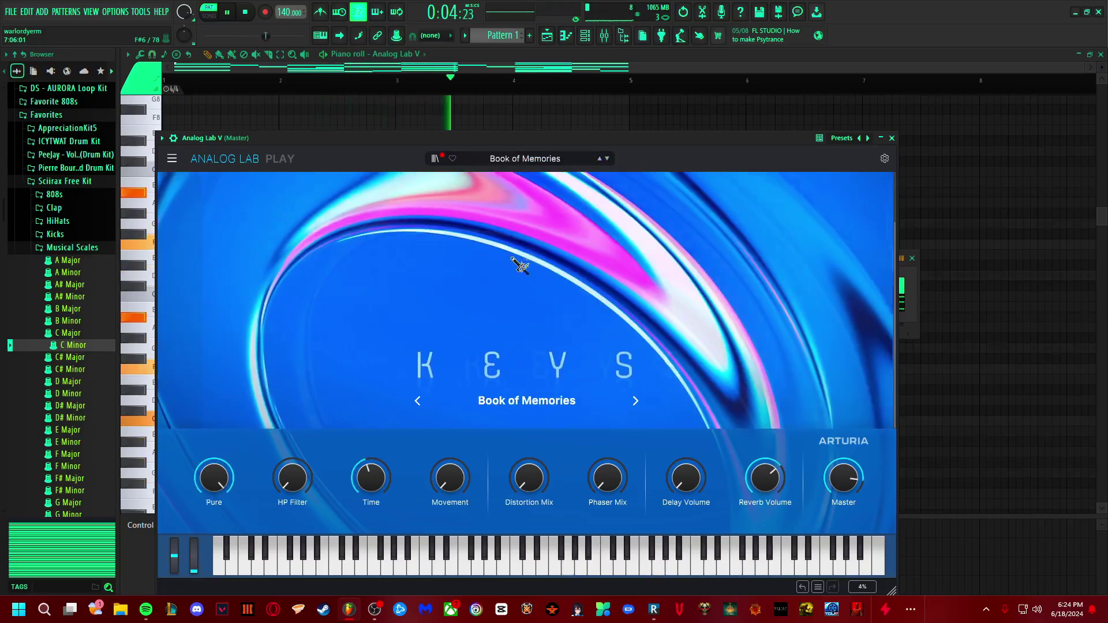
pyautogui.click(881, 139)
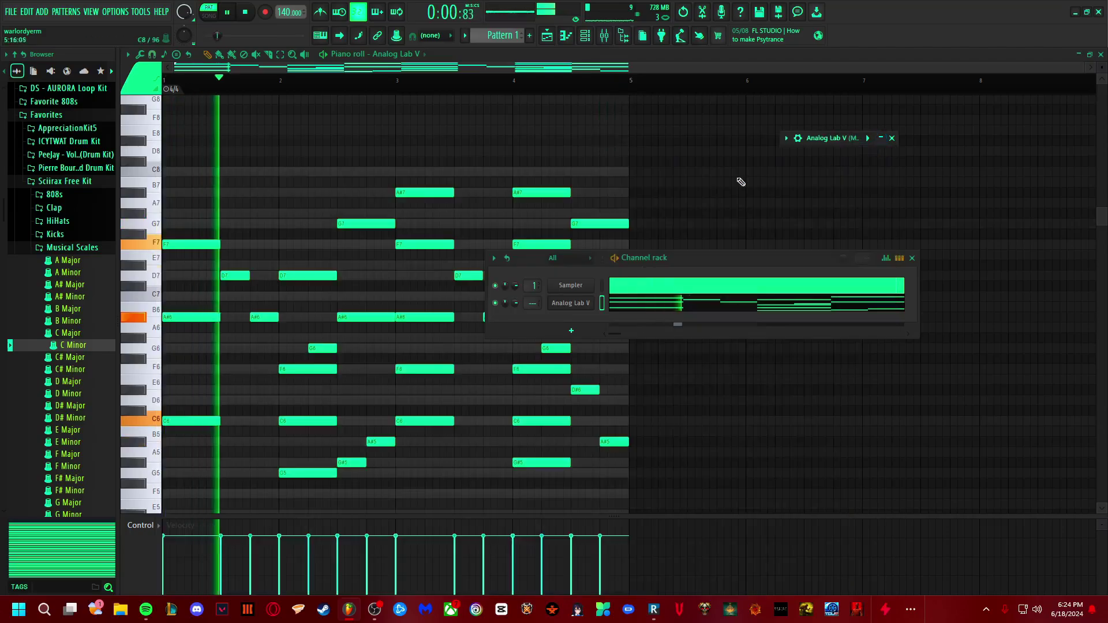
# Step: Add one-bar bass notes F4, D#4, F4 and C4 at the starts of bars one to four
pyautogui.scroll(-6, 450, 269)
pyautogui.click(170, 430)
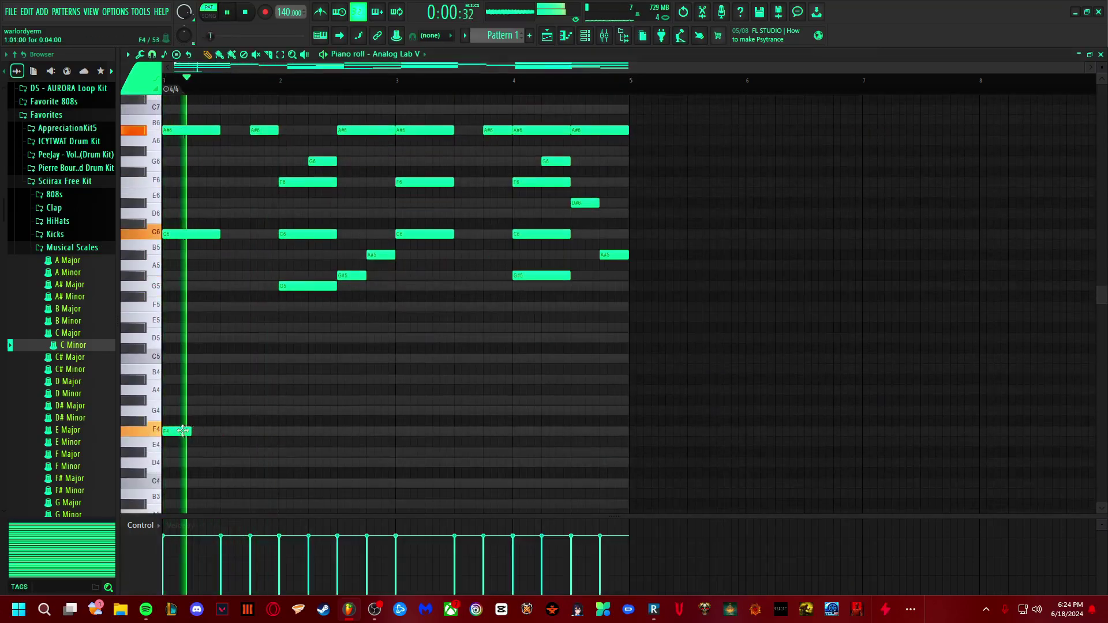
pyautogui.click(193, 430)
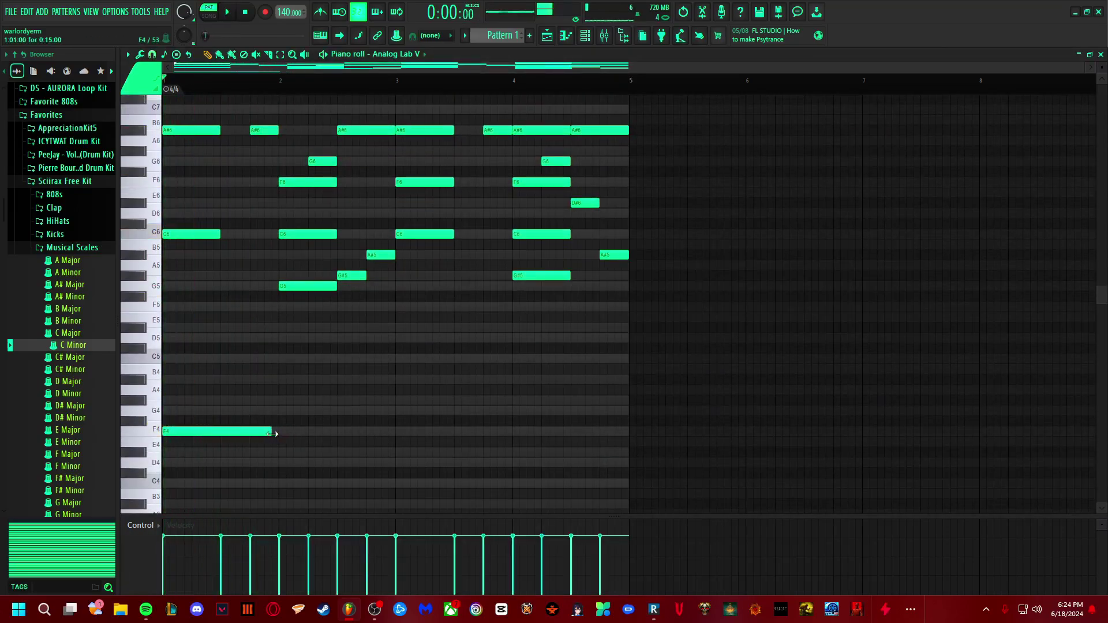
pyautogui.press('space')
pyautogui.moveTo(272, 433); pyautogui.dragTo(278, 433)
pyautogui.click(280, 451)
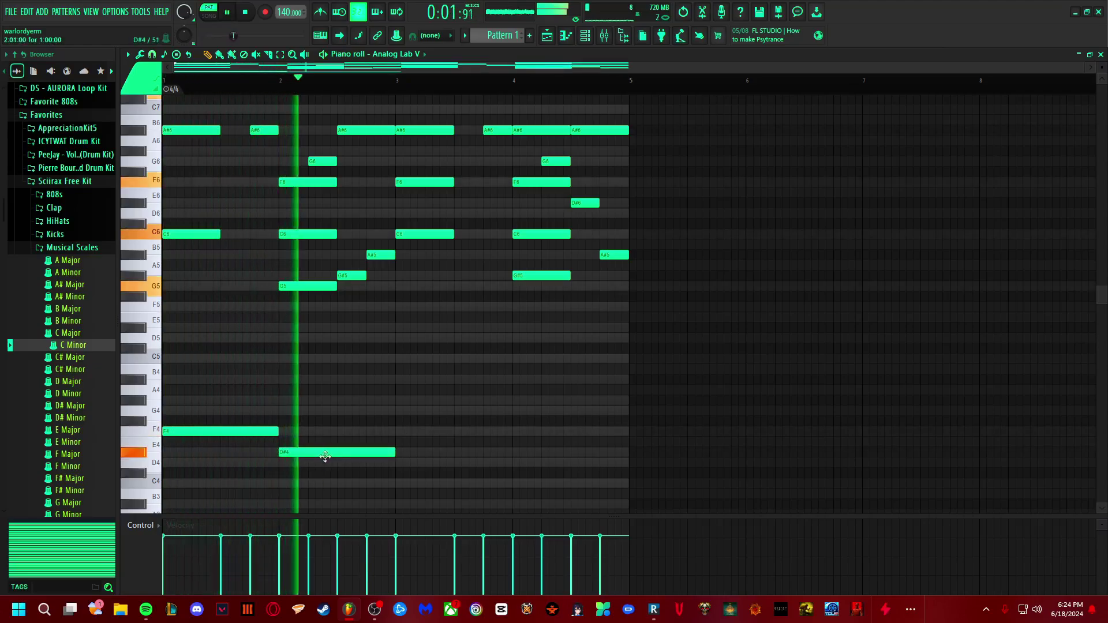
pyautogui.click(397, 433)
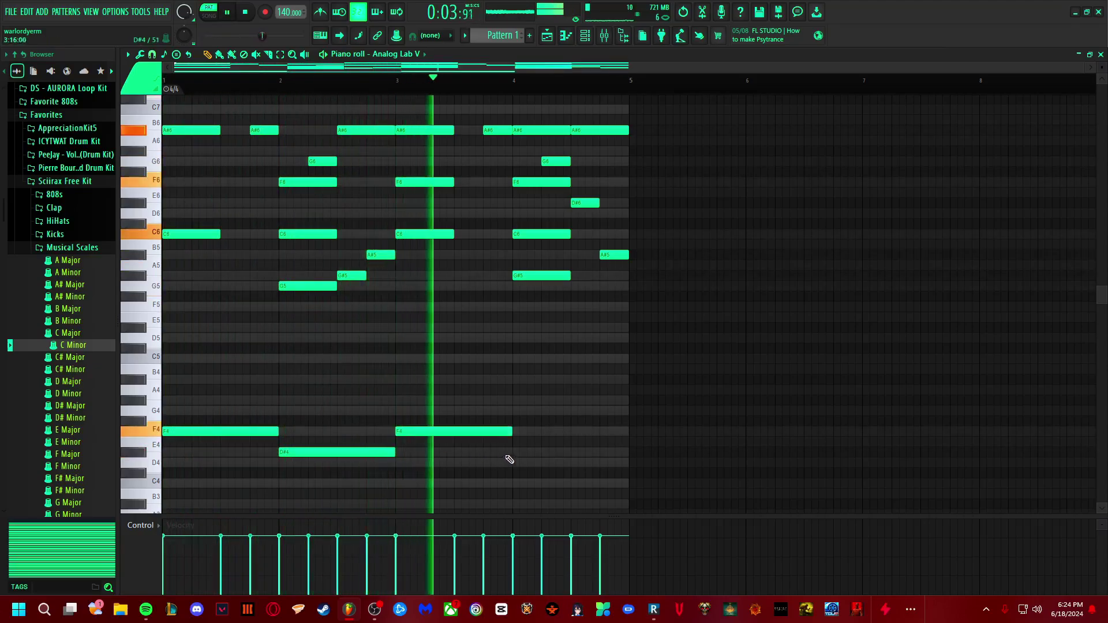
pyautogui.click(521, 483)
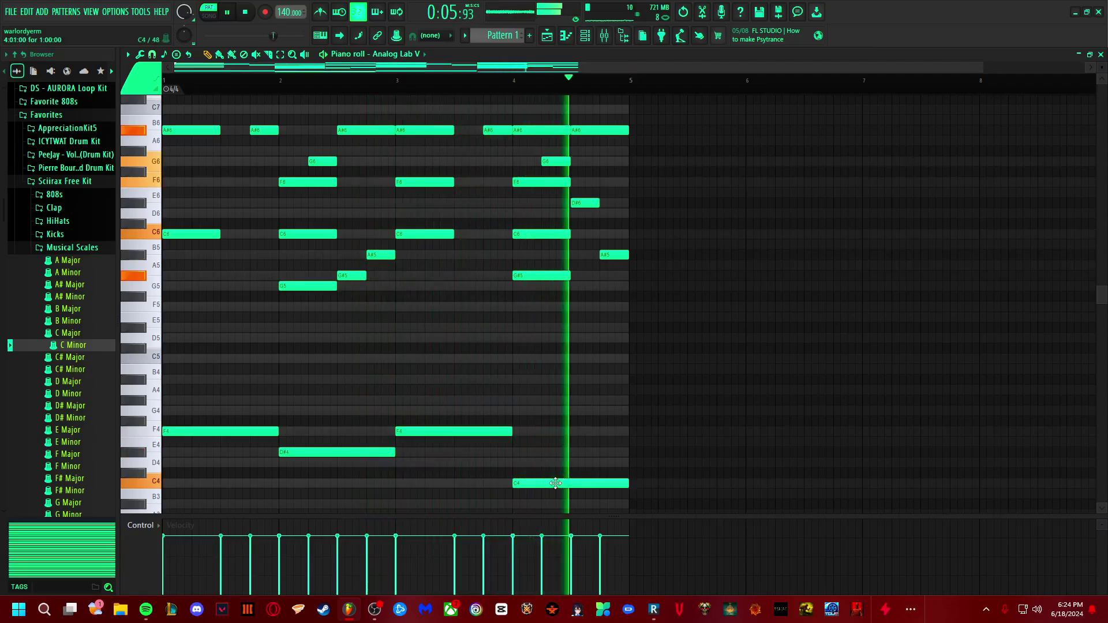
# Step: Shorten the bass note in bar two to two beats and add a two-beat D4 on the bar's third beat
pyautogui.scroll(2, 466, 405)
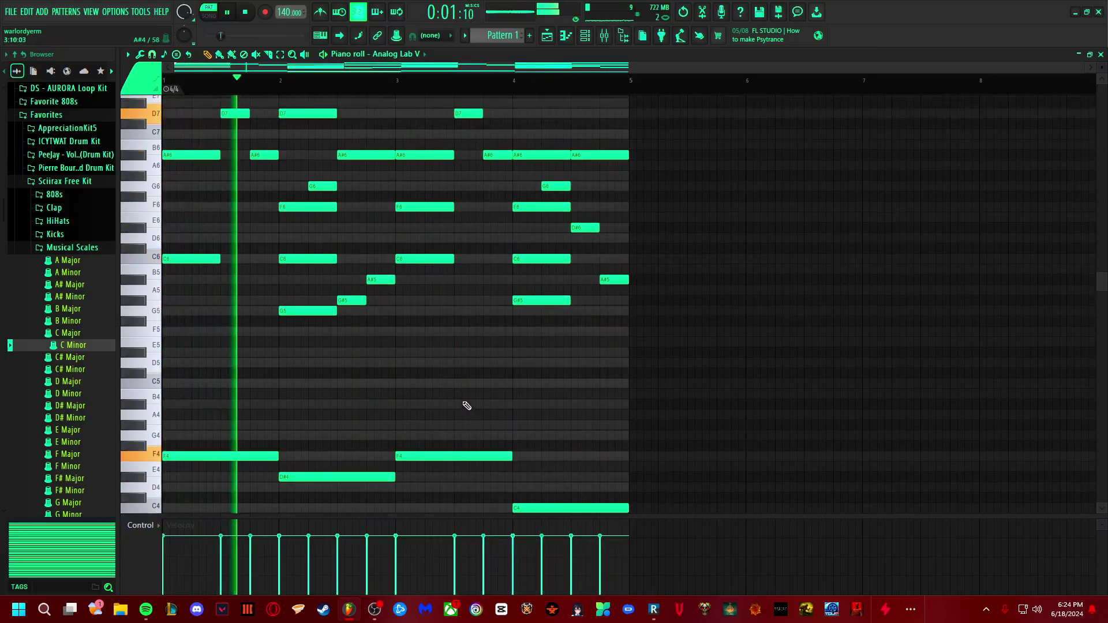
pyautogui.scroll(-3, 466, 405)
pyautogui.moveTo(379, 424); pyautogui.dragTo(343, 422)
pyautogui.click(357, 452)
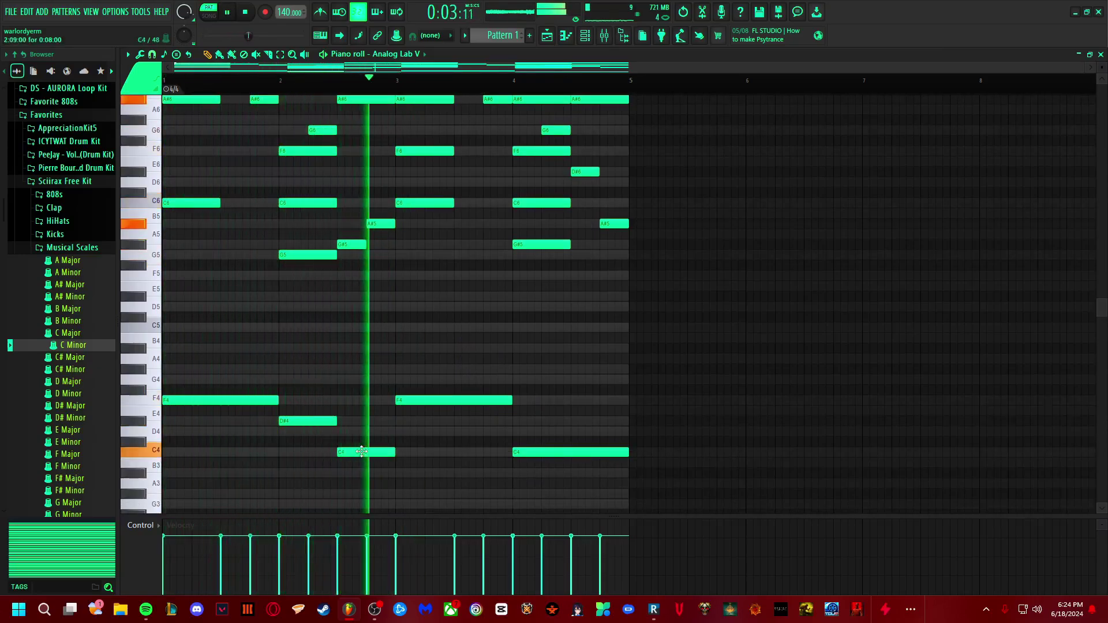
pyautogui.moveTo(362, 455); pyautogui.dragTo(358, 432)
# Step: Change the bass note in bar four to a two-beat G4 and add a two-beat D4 on the third beat
pyautogui.press('space')
pyautogui.press('space')
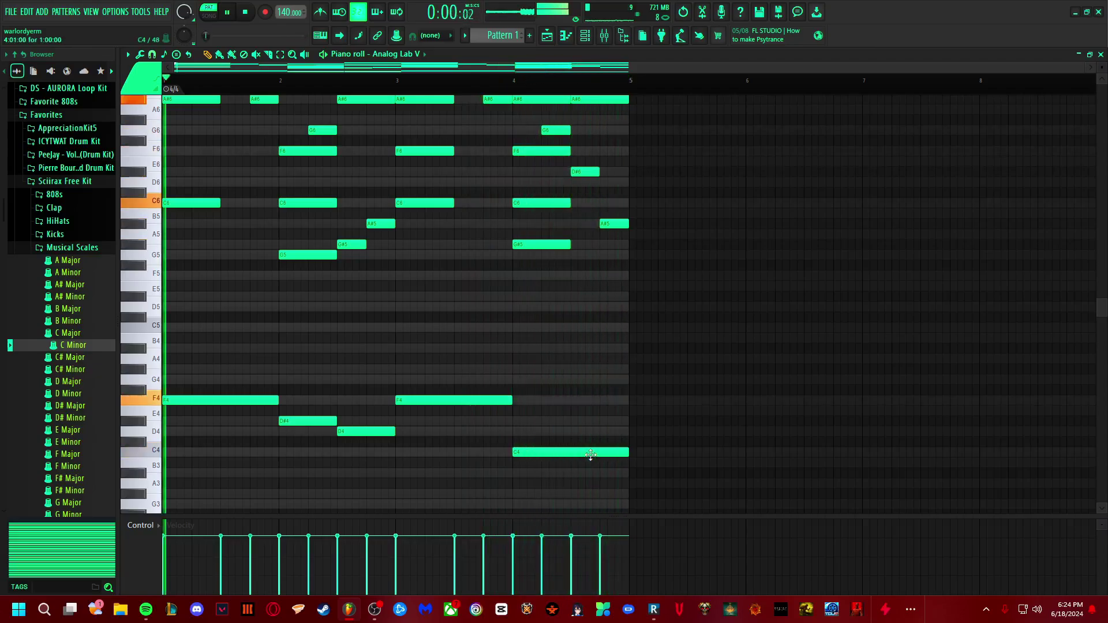
pyautogui.moveTo(588, 453); pyautogui.dragTo(571, 378)
pyautogui.click(574, 434)
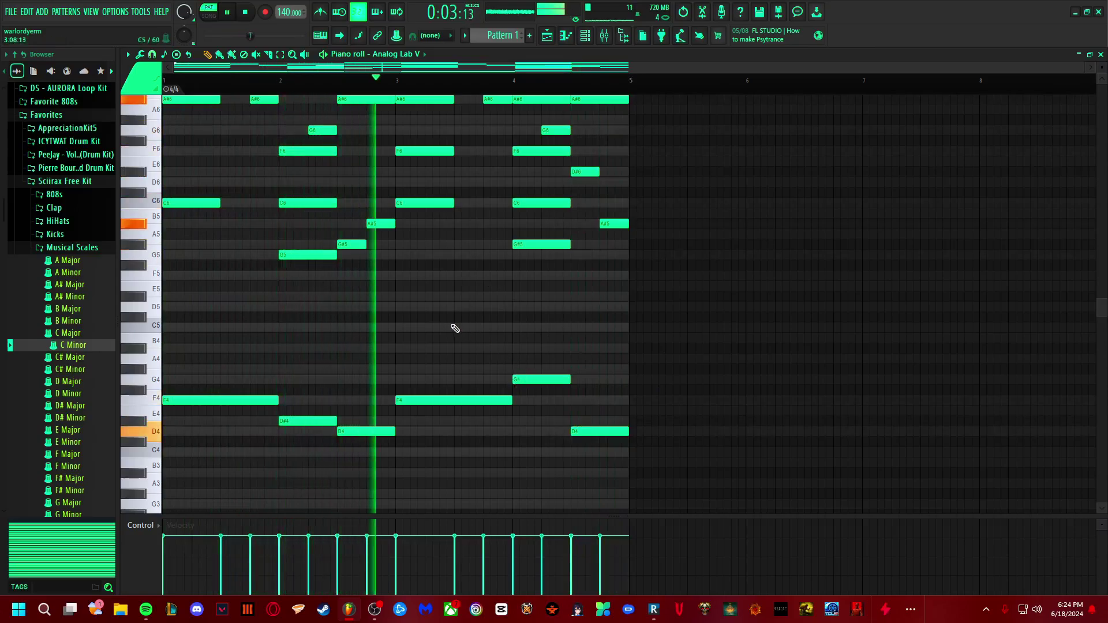
# Step: Audition further keys presets in Analog Lab V and load Longtemps
pyautogui.click(604, 37)
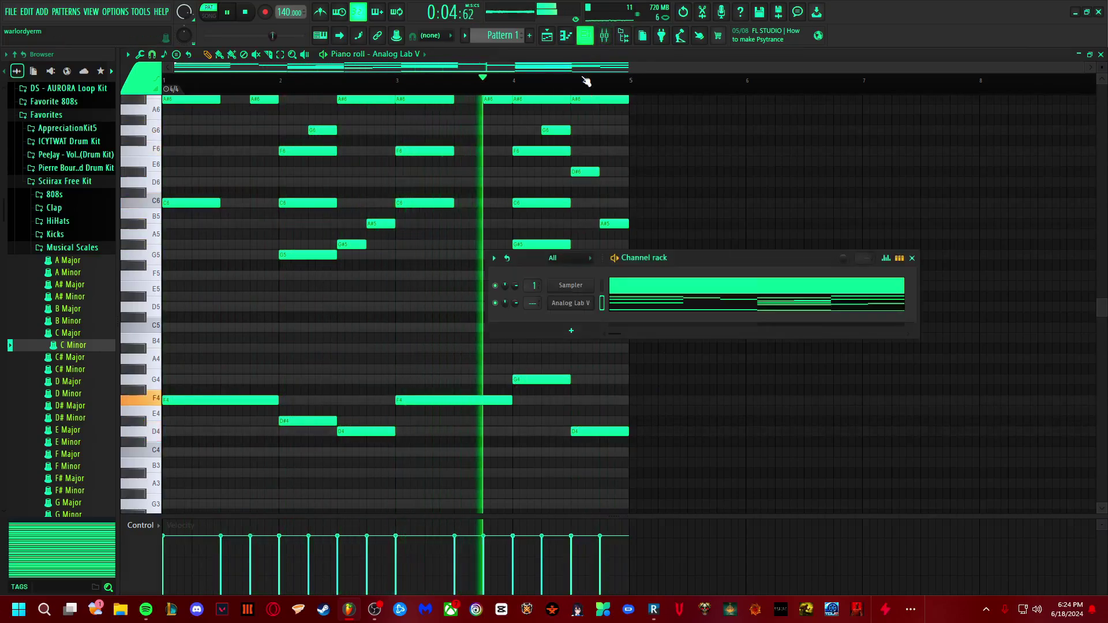
pyautogui.click(574, 303)
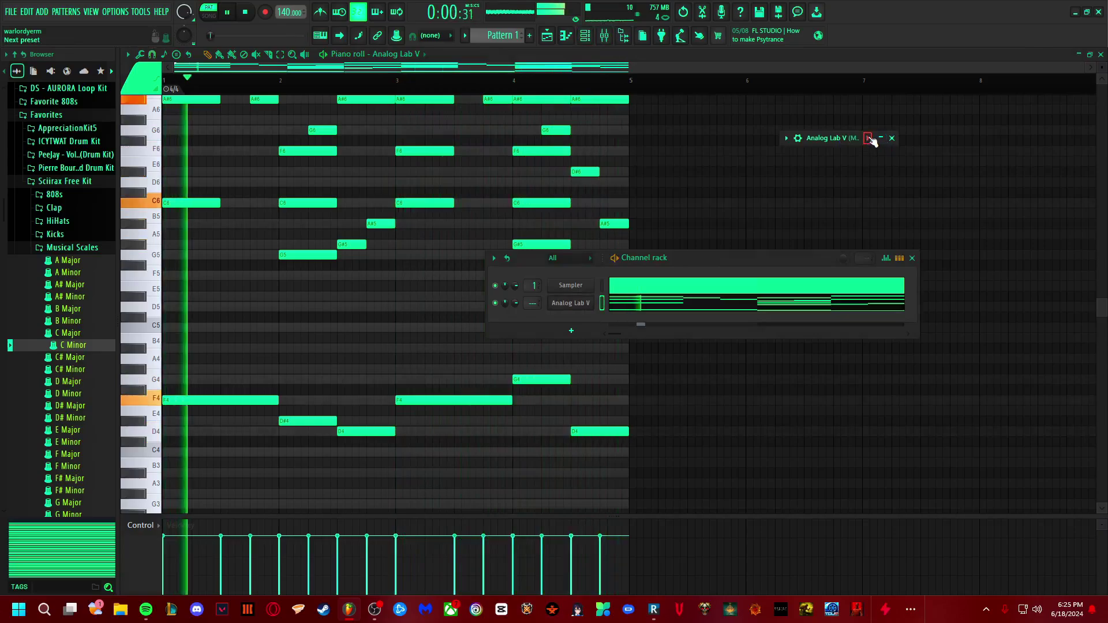
pyautogui.click(867, 139)
pyautogui.click(788, 139)
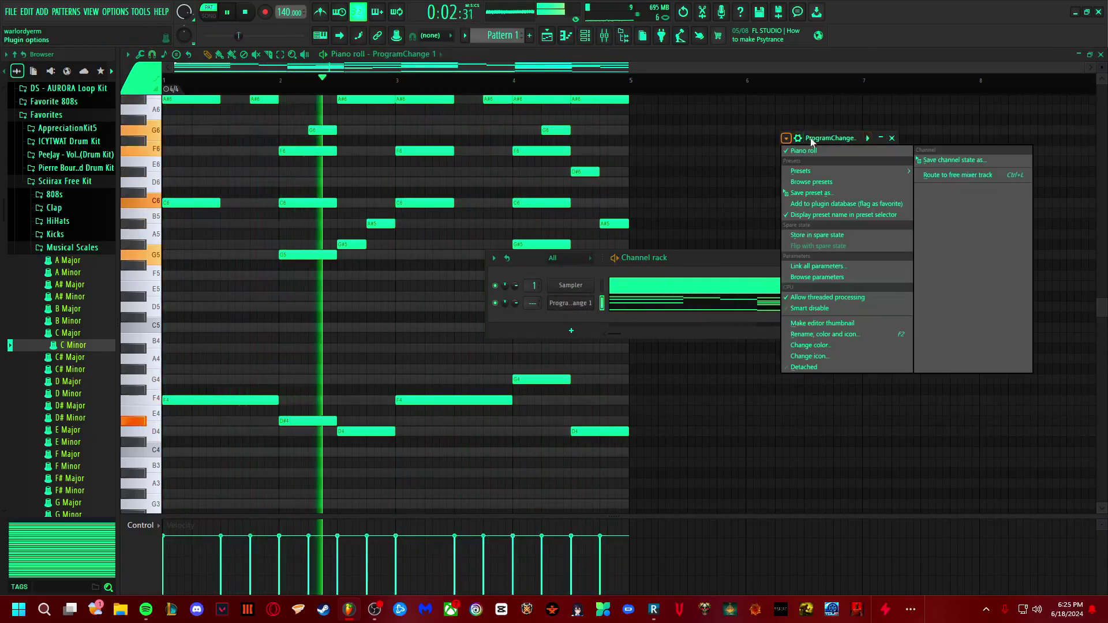
pyautogui.doubleClick(832, 138)
pyautogui.moveTo(884, 140); pyautogui.dragTo(329, 93)
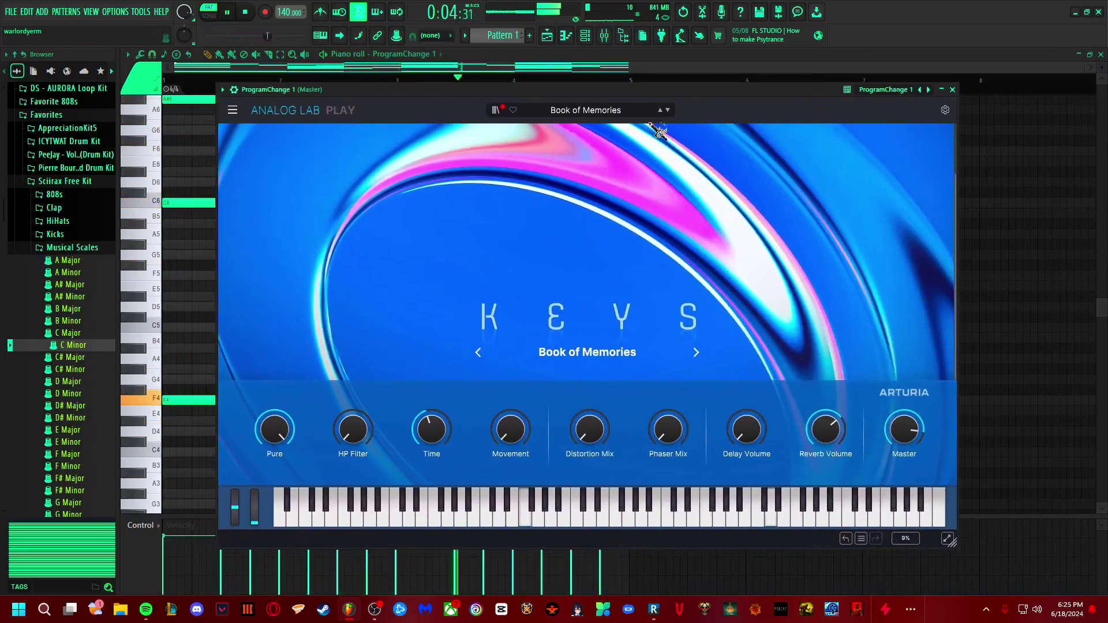
pyautogui.click(669, 110)
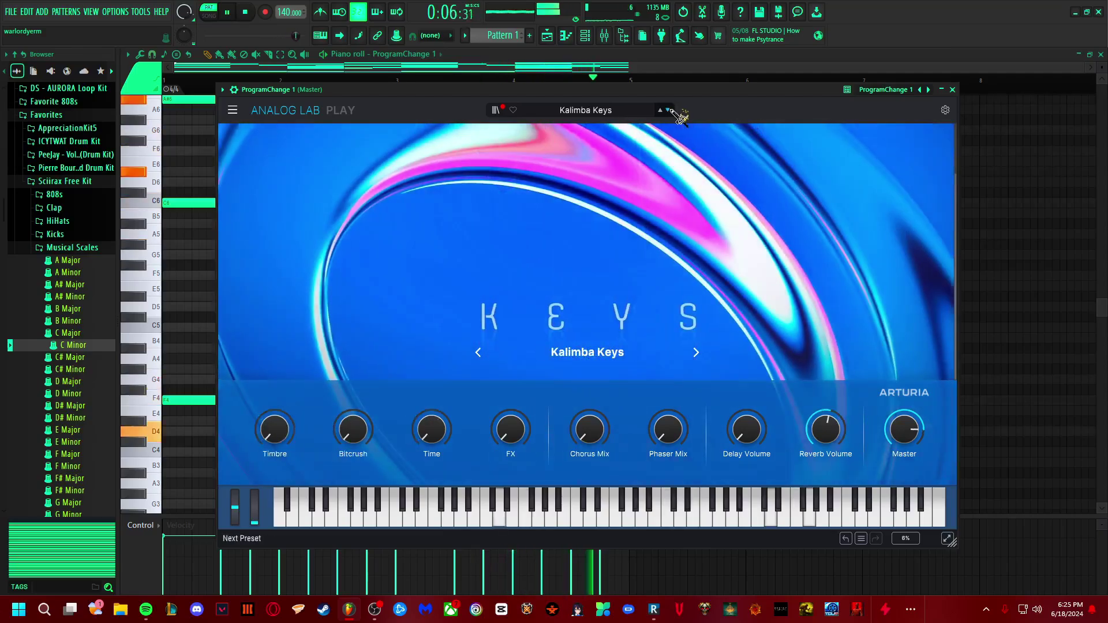
pyautogui.click(668, 110)
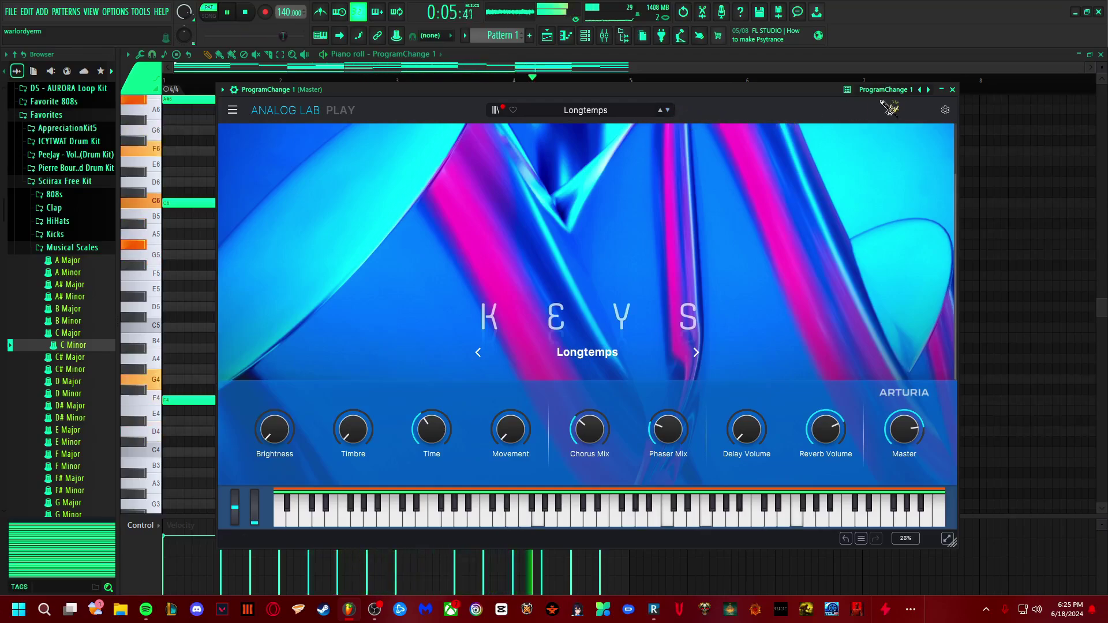
pyautogui.click(941, 90)
pyautogui.click(719, 202)
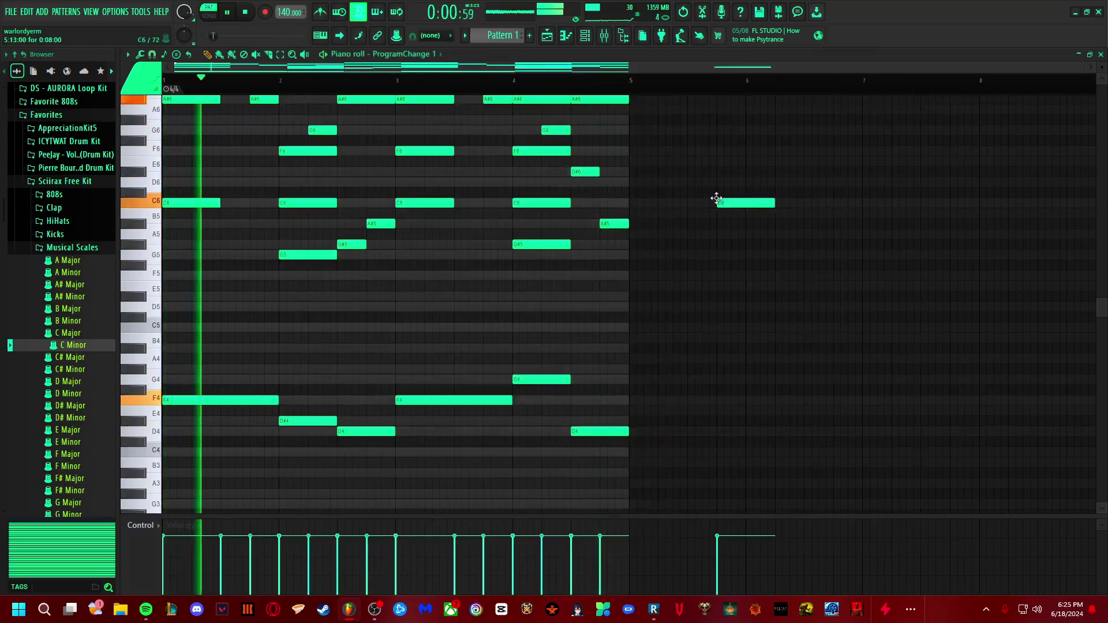
pyautogui.rightClick(721, 202)
# Step: Set the project tempo to 135 BPM
pyautogui.scroll(4, 552, 302)
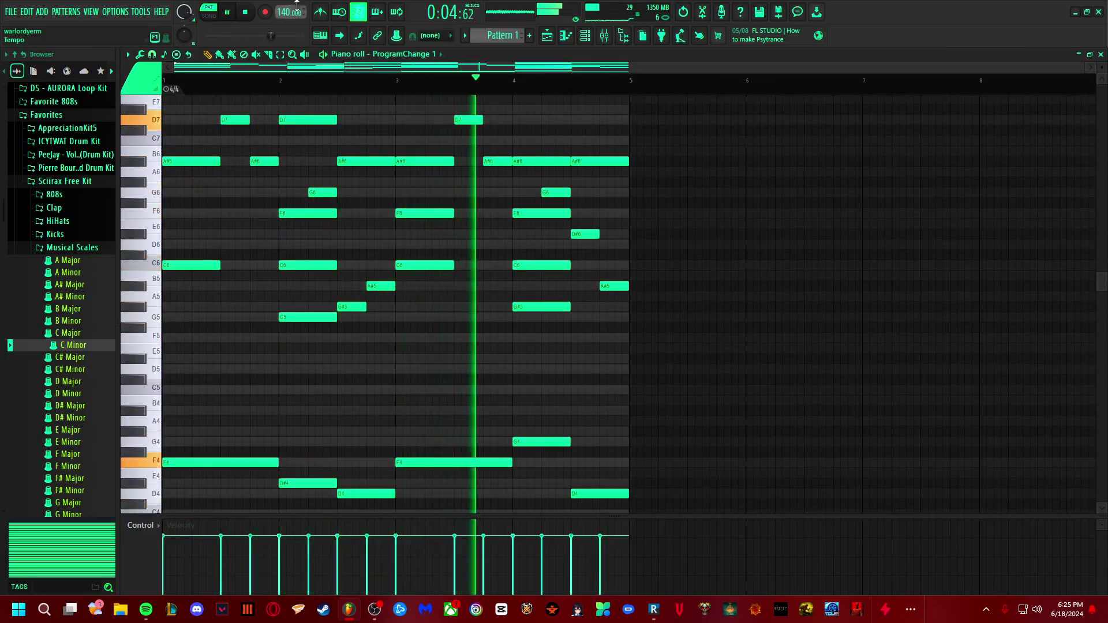
pyautogui.moveTo(285, 10); pyautogui.dragTo(285, 13)
pyautogui.scroll(-1, 284, 12)
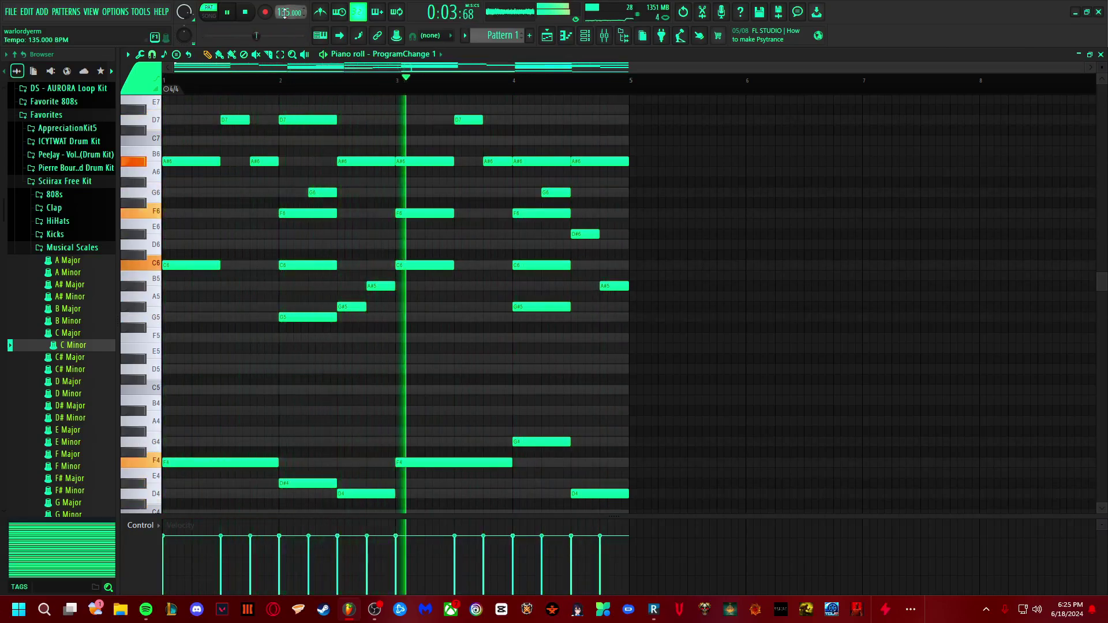
# Step: Add a two-beat D5 on the third beat of bar one and a two-beat F5 on the third beat of bar three
pyautogui.scroll(3, 1084, 391)
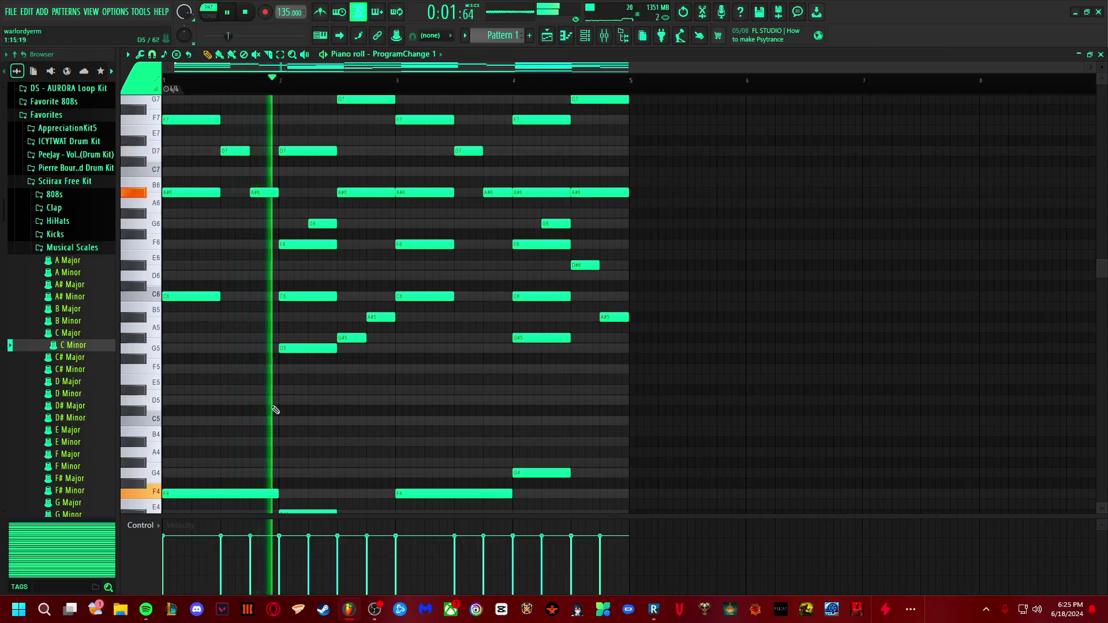
pyautogui.scroll(2, 269, 392)
pyautogui.scroll(-2, 233, 406)
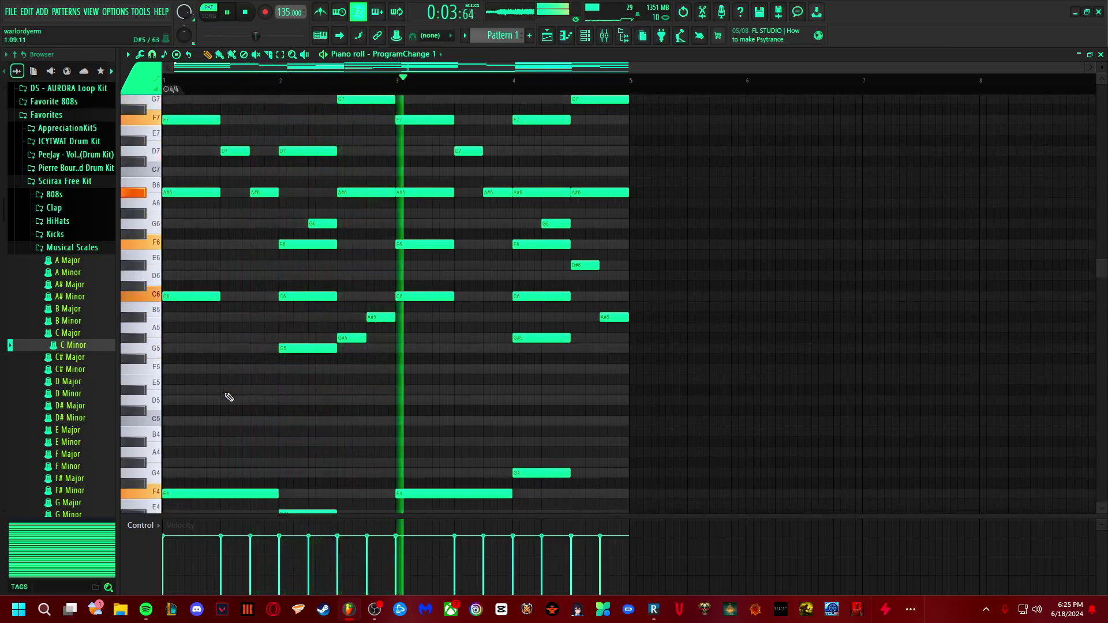
pyautogui.click(234, 400)
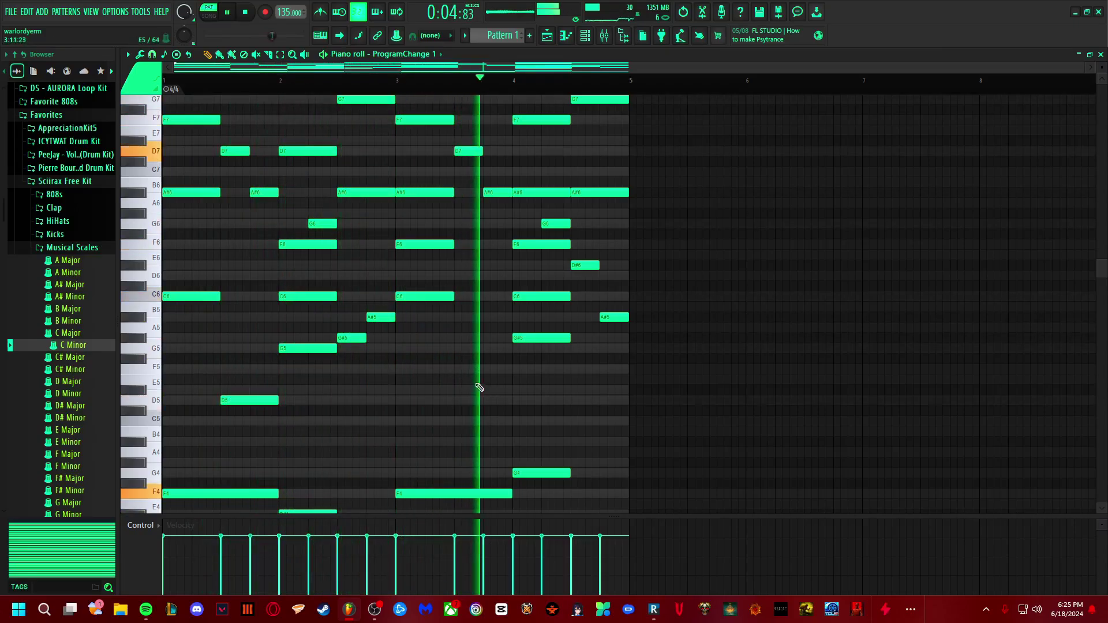
pyautogui.click(456, 399)
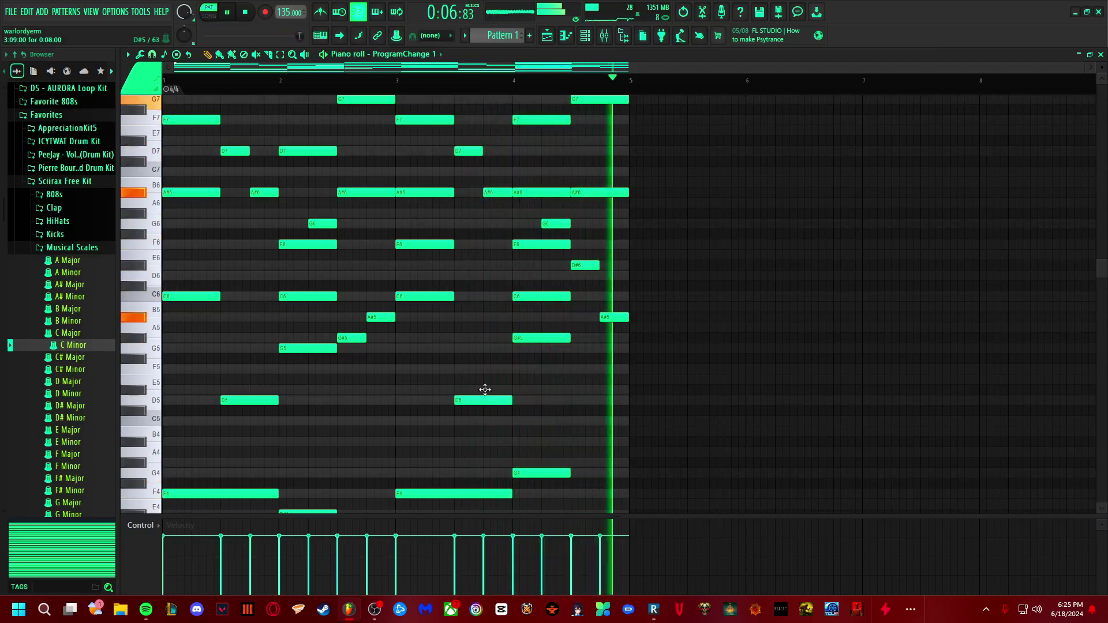
pyautogui.moveTo(484, 390); pyautogui.dragTo(484, 358)
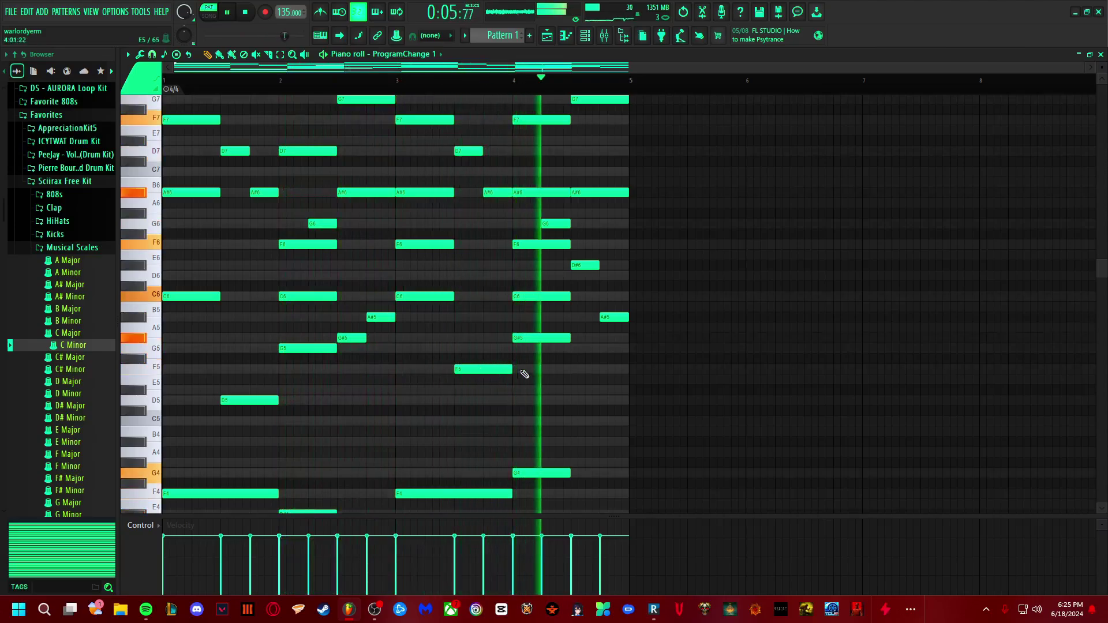
pyautogui.scroll(4, 524, 413)
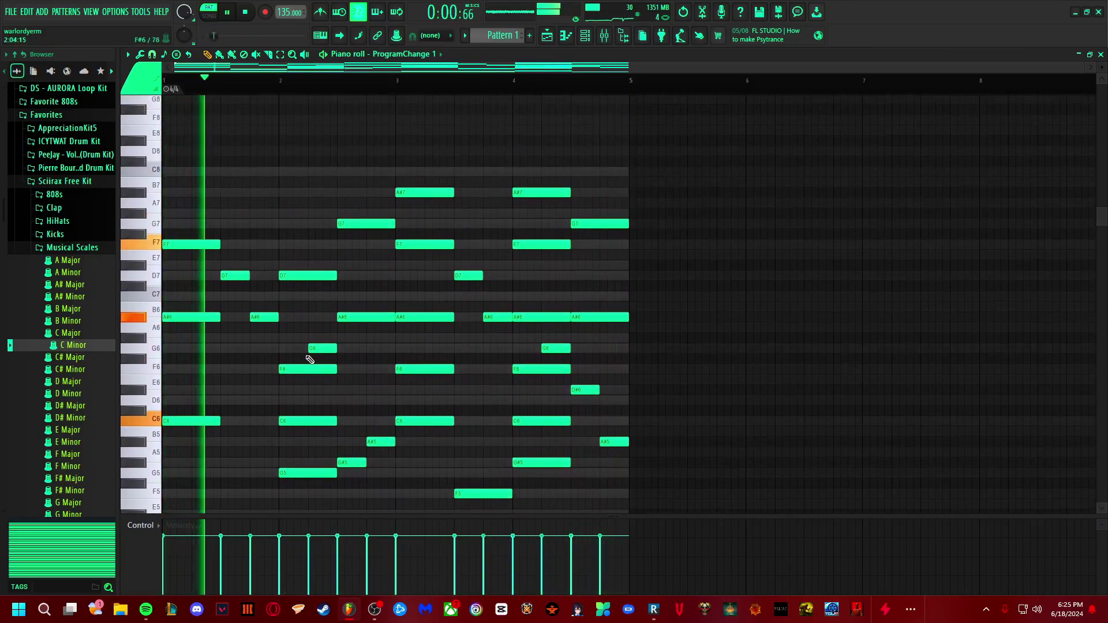
pyautogui.scroll(-5, 356, 220)
pyautogui.scroll(6, 347, 269)
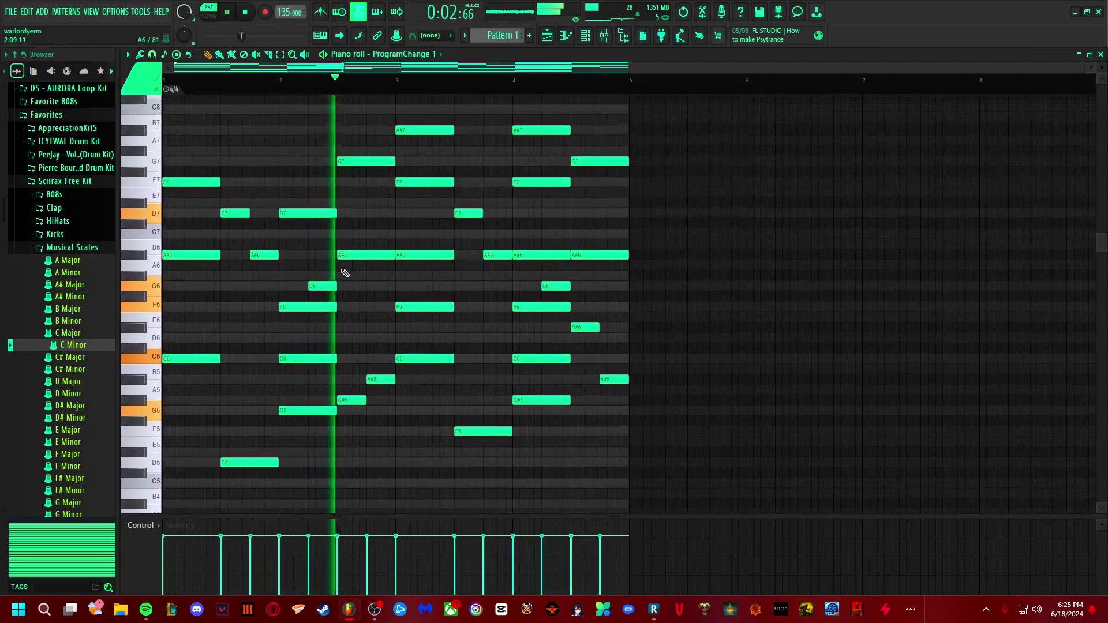
pyautogui.scroll(-4, 534, 301)
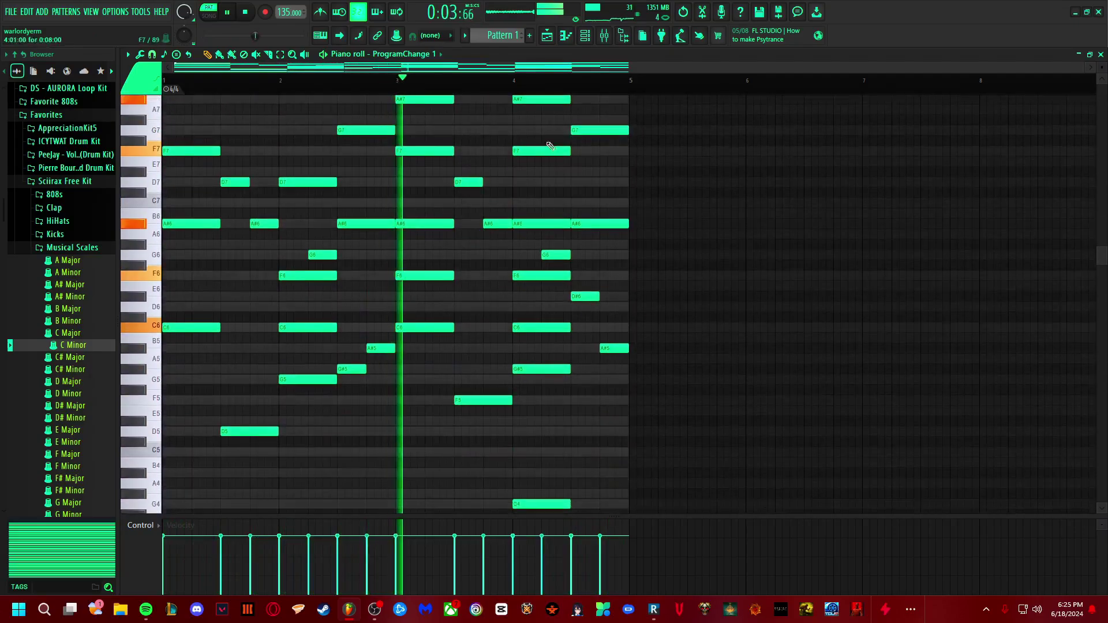
# Step: Add a Vital instrument channel and load its preset A Night in Kalyan
pyautogui.click(586, 36)
pyautogui.click(571, 330)
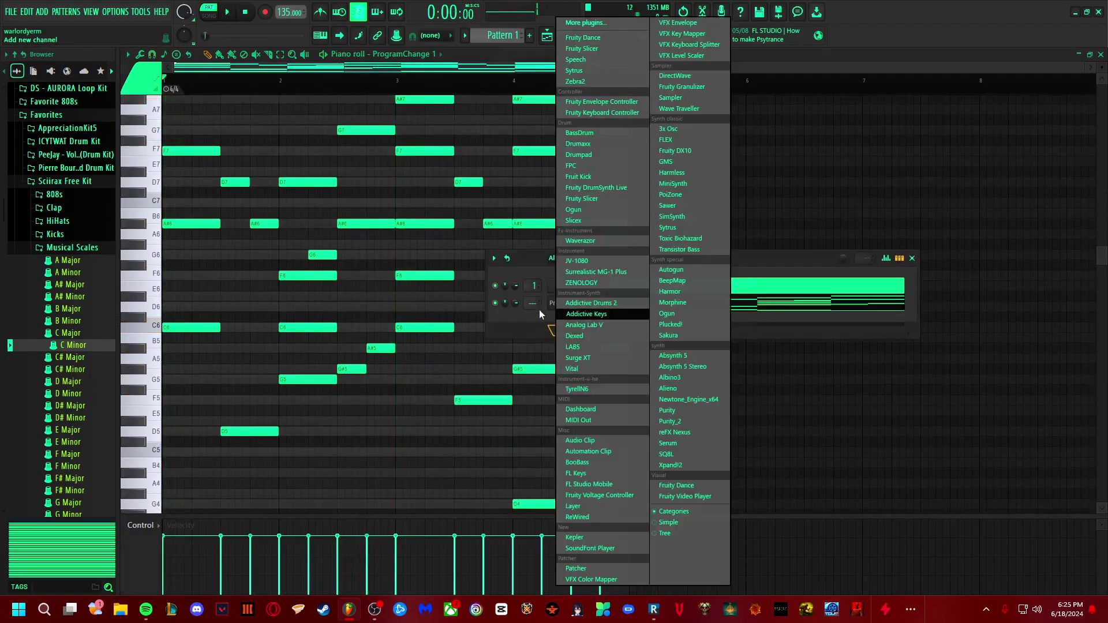
pyautogui.click(611, 368)
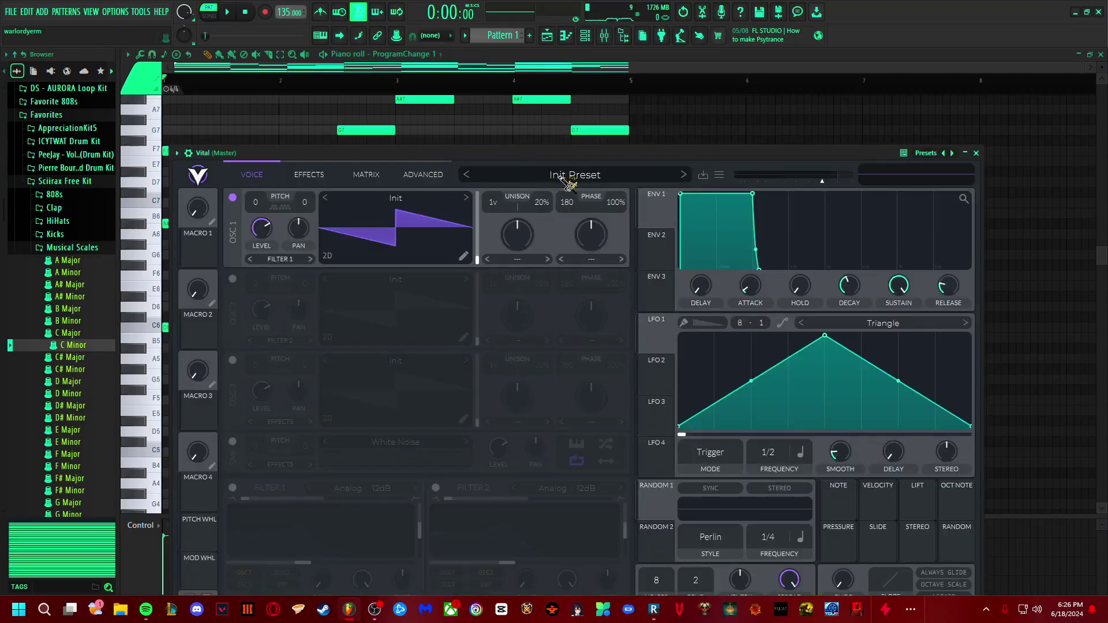
pyautogui.click(566, 180)
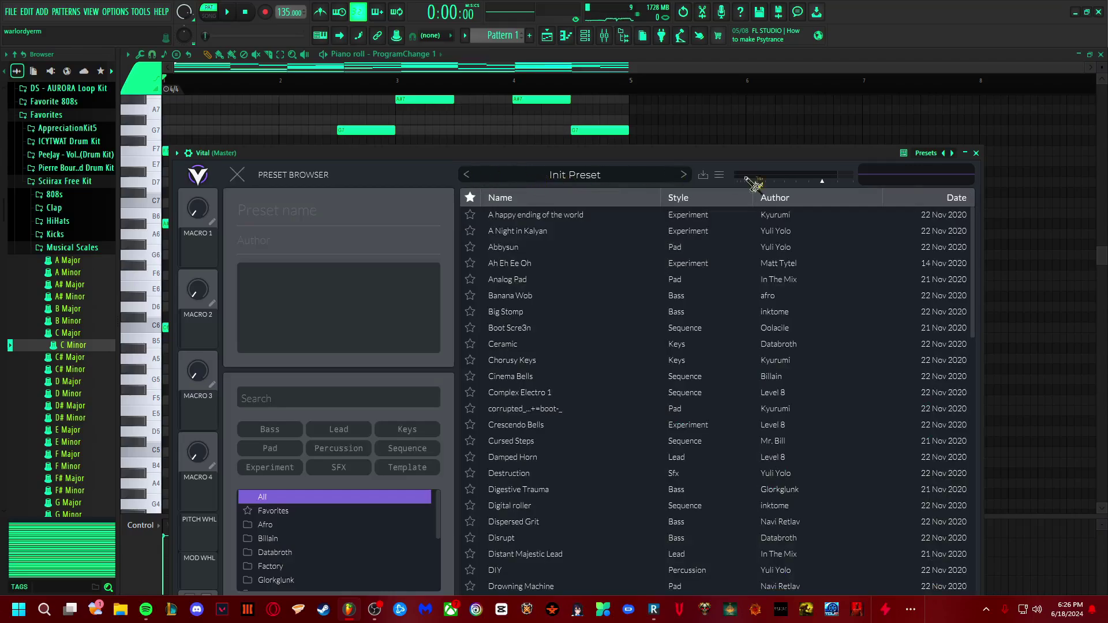
pyautogui.click(548, 232)
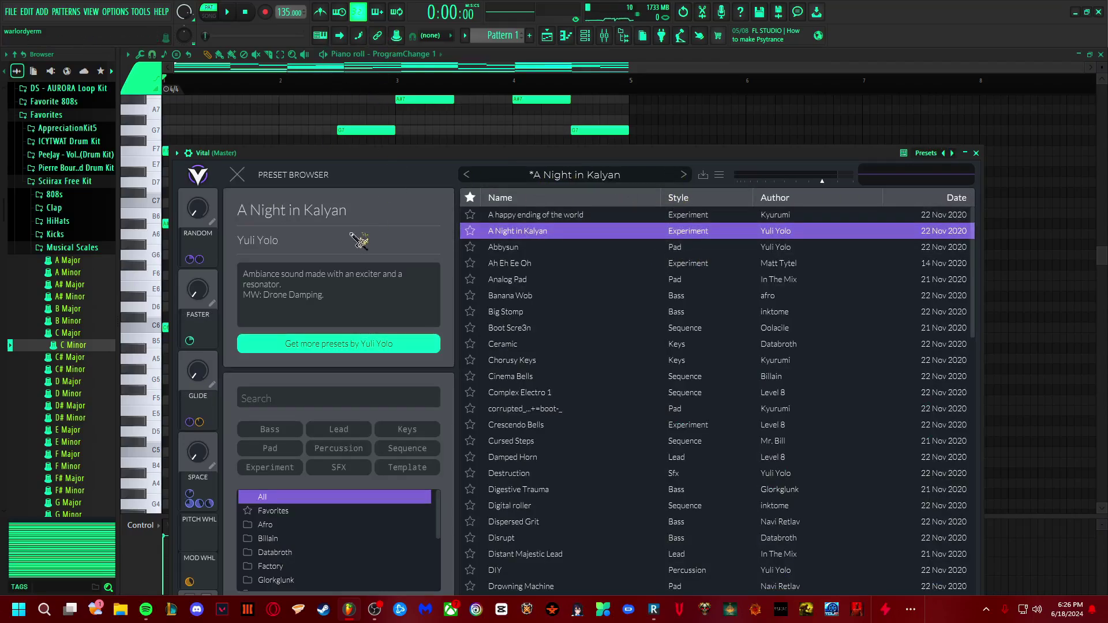
# Step: In the new channel's piano roll, add a two-beat A#5 at the start of bar one and a two-beat G#5 at the start of bar two
pyautogui.click(566, 37)
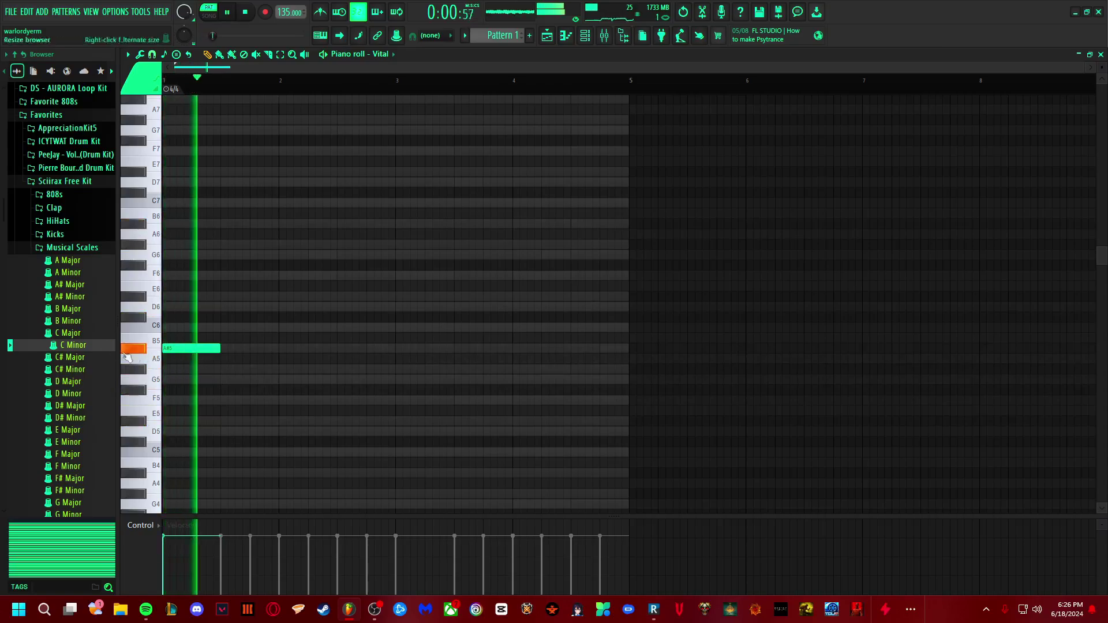
pyautogui.click(295, 372)
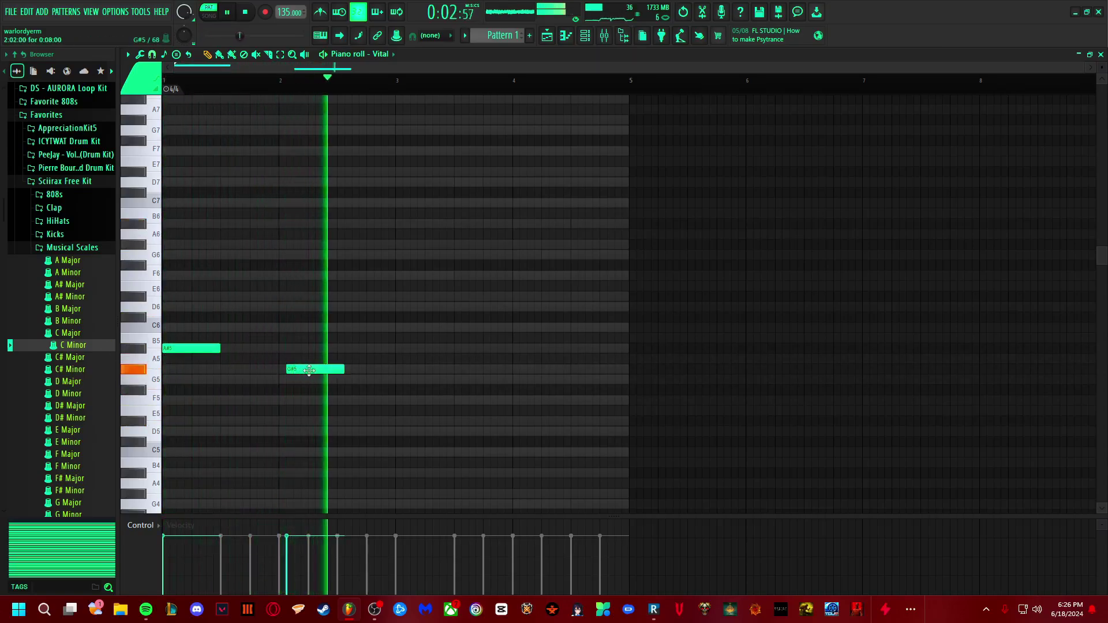
pyautogui.moveTo(295, 372); pyautogui.dragTo(305, 371)
# Step: Transpose both notes down one octave to A#4 and G#4 and play them back
pyautogui.hotkey('ctrl', 'a')
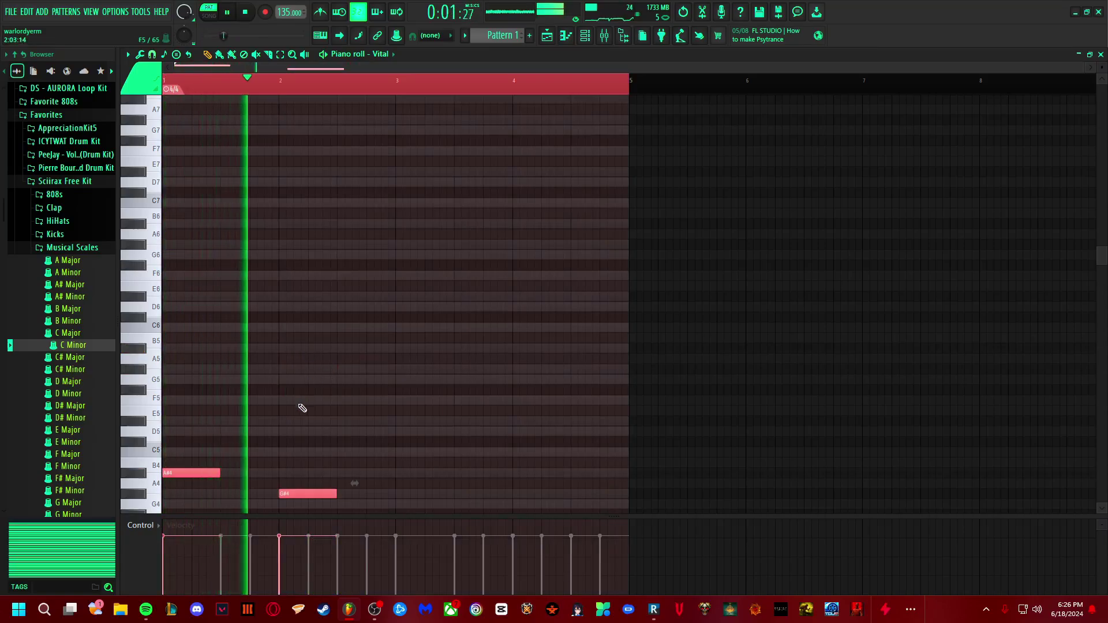
pyautogui.scroll(-3, 307, 438)
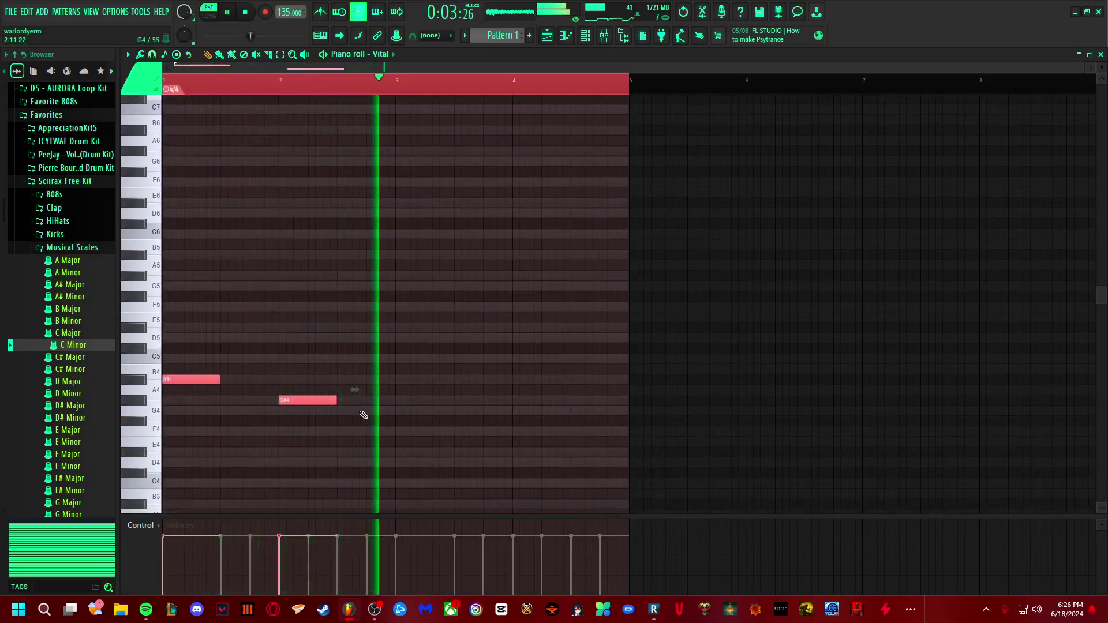
pyautogui.click(398, 410)
pyautogui.press('space')
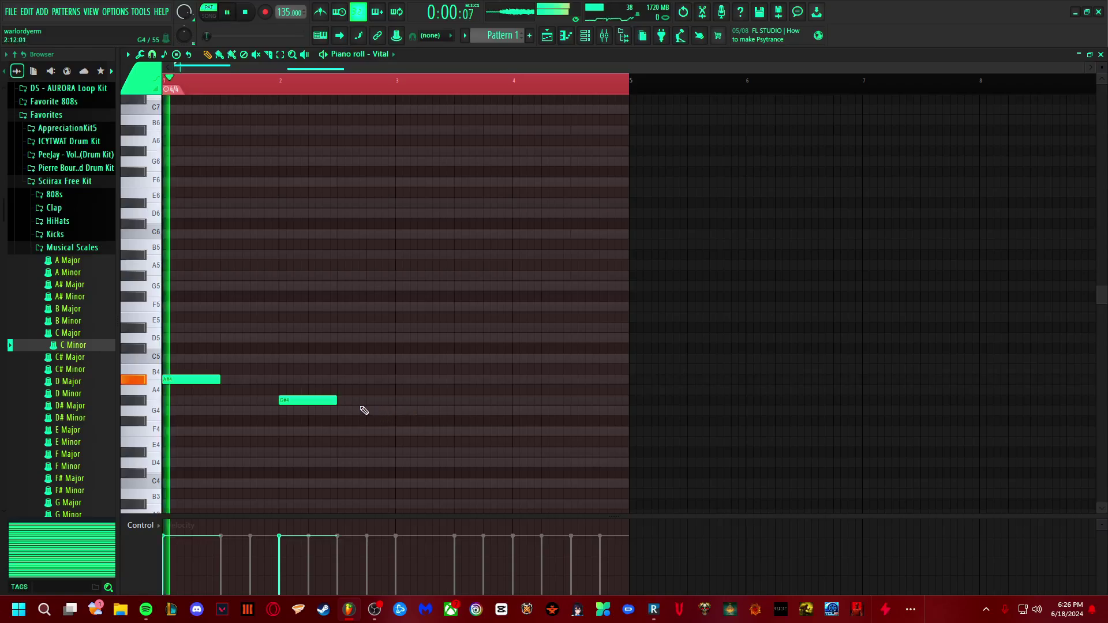
# Step: Add a one-beat A#4 on the fourth beat of bar one
pyautogui.click(252, 381)
pyautogui.moveTo(303, 382); pyautogui.dragTo(277, 384)
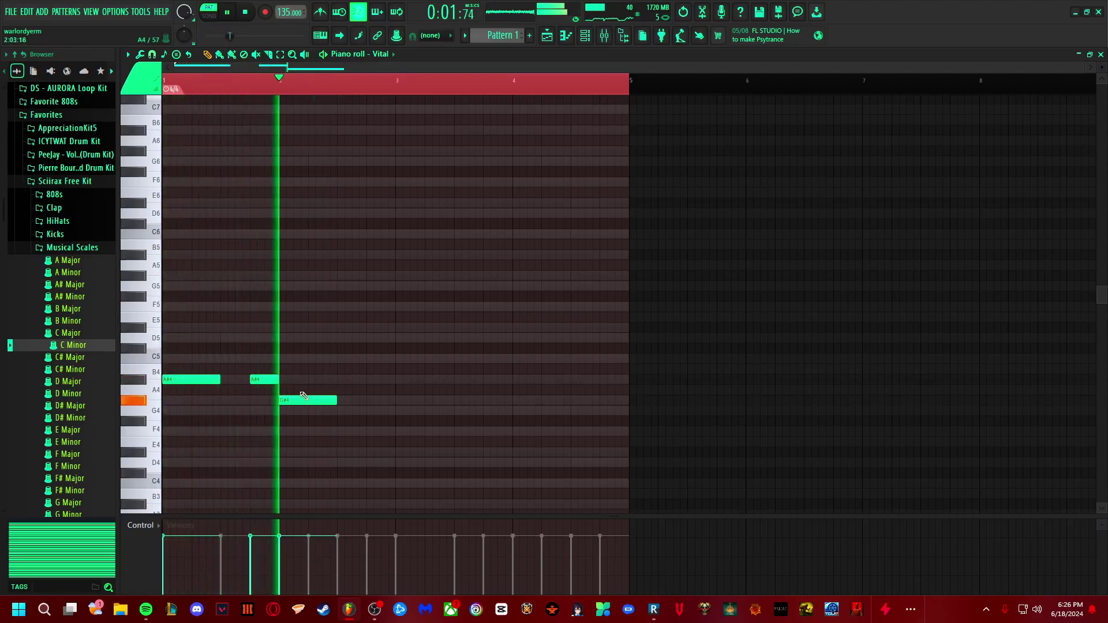
pyautogui.press('space')
# Step: Replace the Vital instrument with Surge XT, keep its Butter patch, and return to the channel's piano roll
pyautogui.click(584, 35)
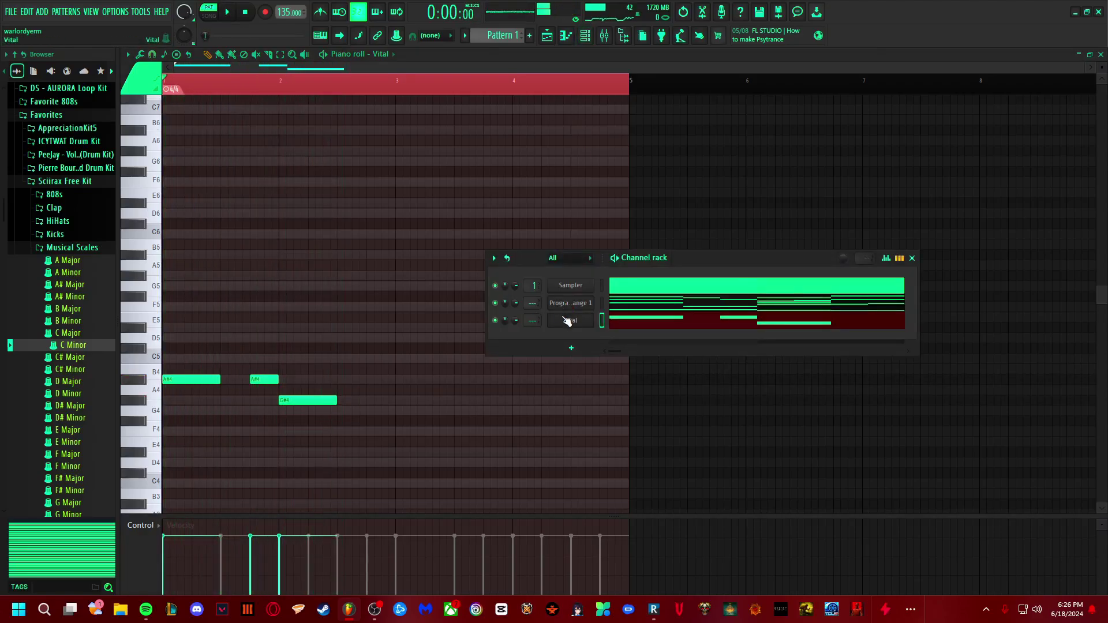
pyautogui.rightClick(566, 321)
pyautogui.moveTo(629, 407)
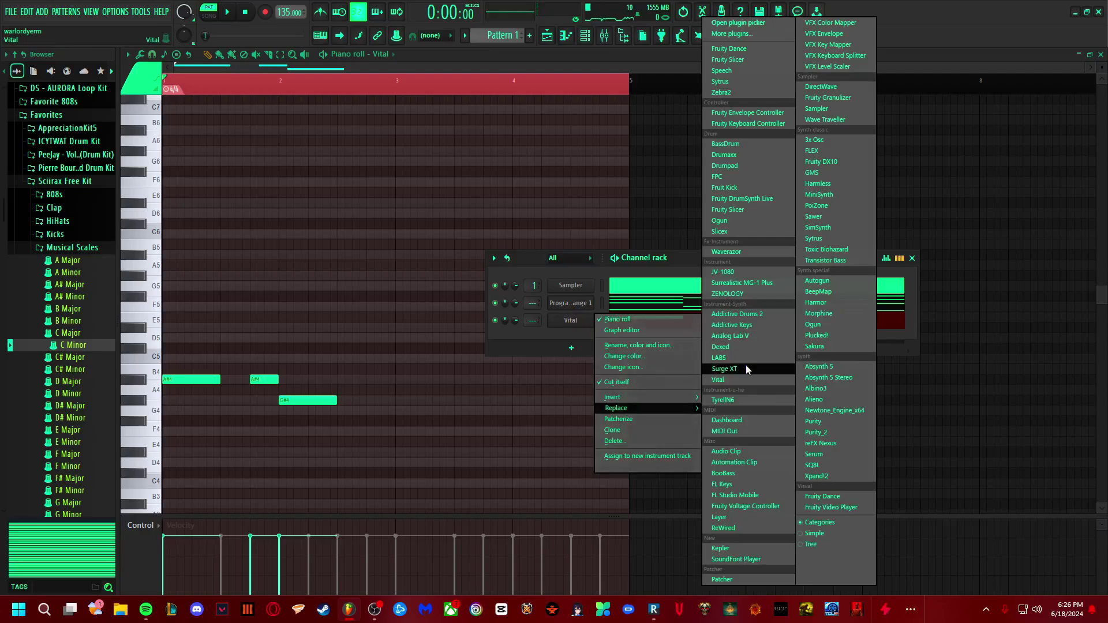
pyautogui.click(745, 366)
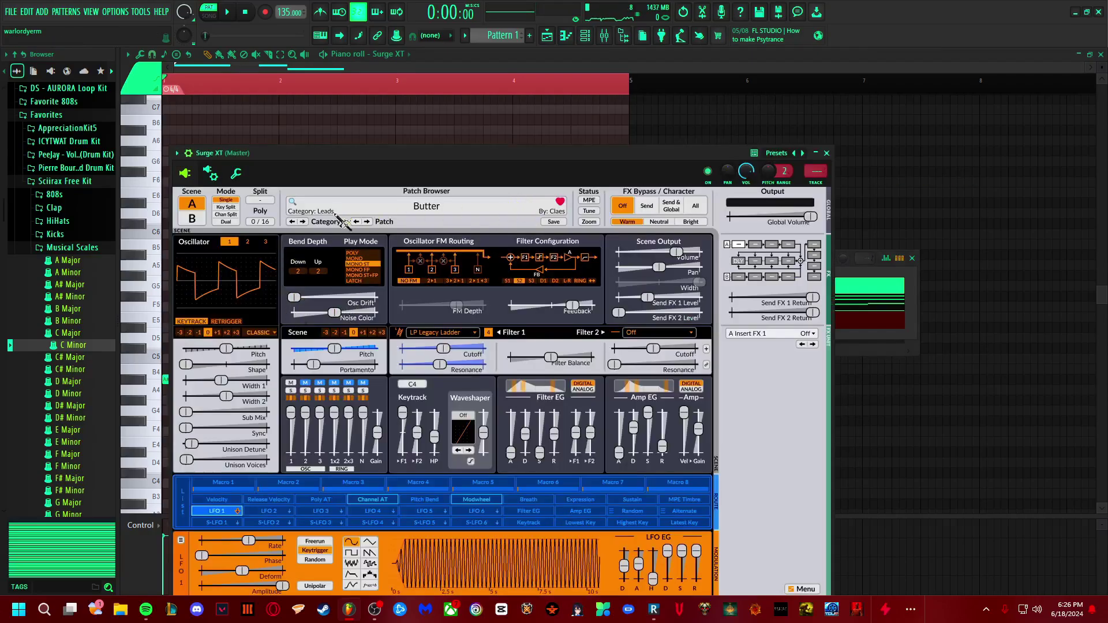
pyautogui.click(344, 222)
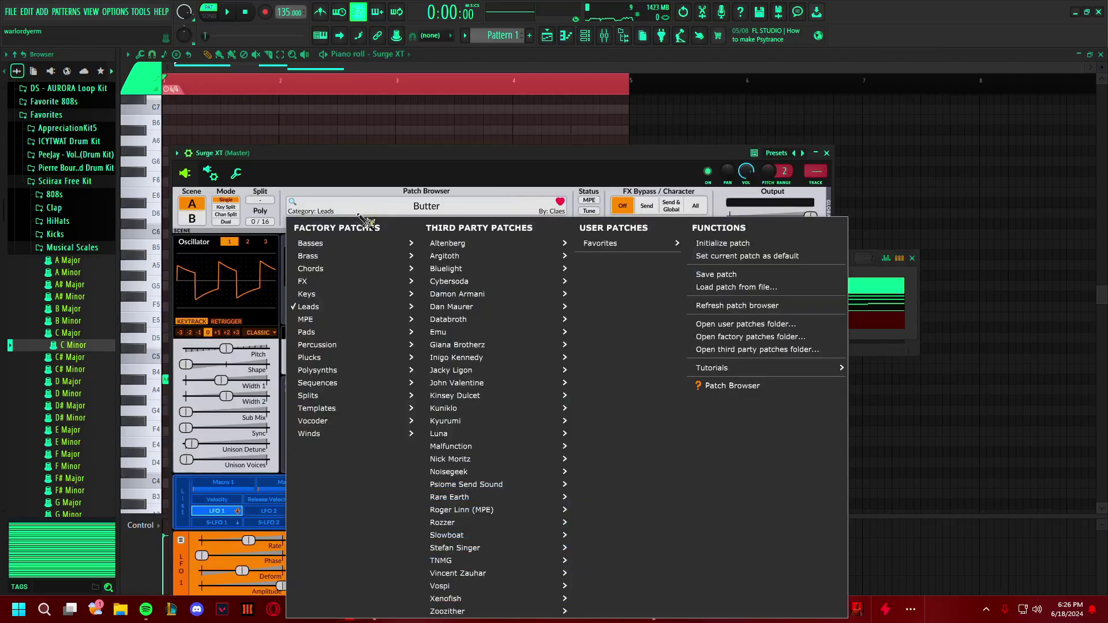
pyautogui.click(349, 196)
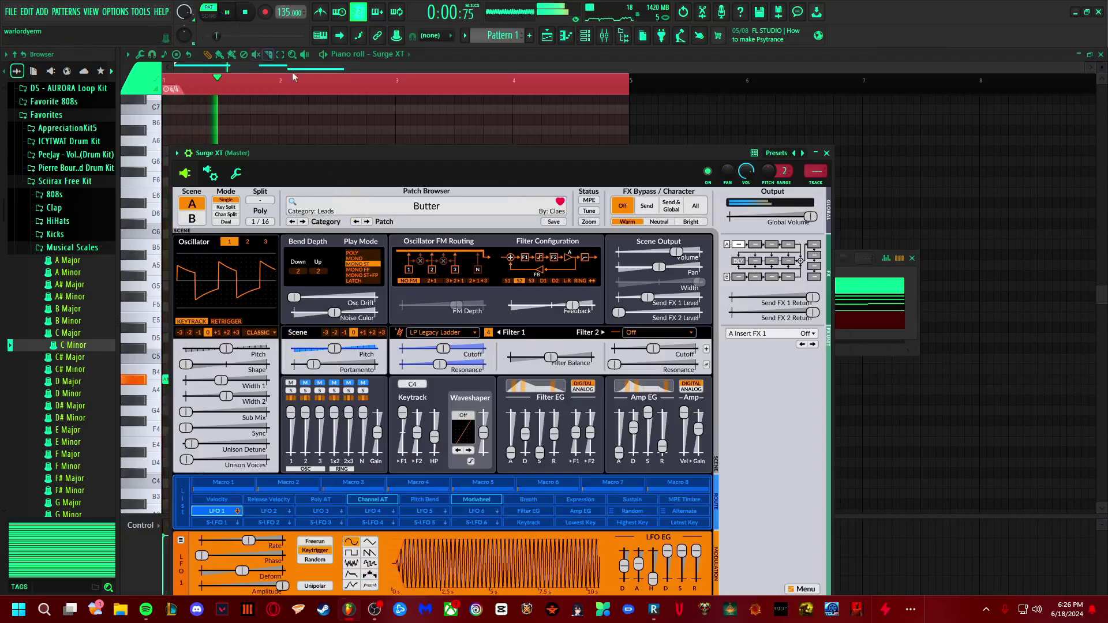
pyautogui.click(507, 139)
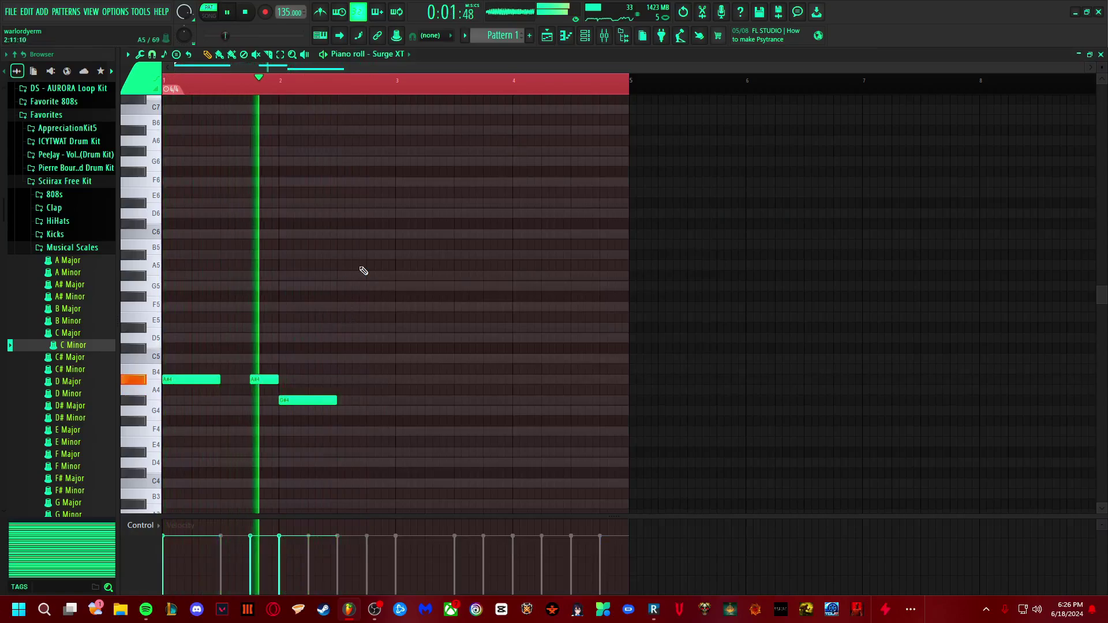
# Step: Raise the one-beat note on the fourth beat of bar one to D5
pyautogui.moveTo(267, 380); pyautogui.dragTo(265, 340)
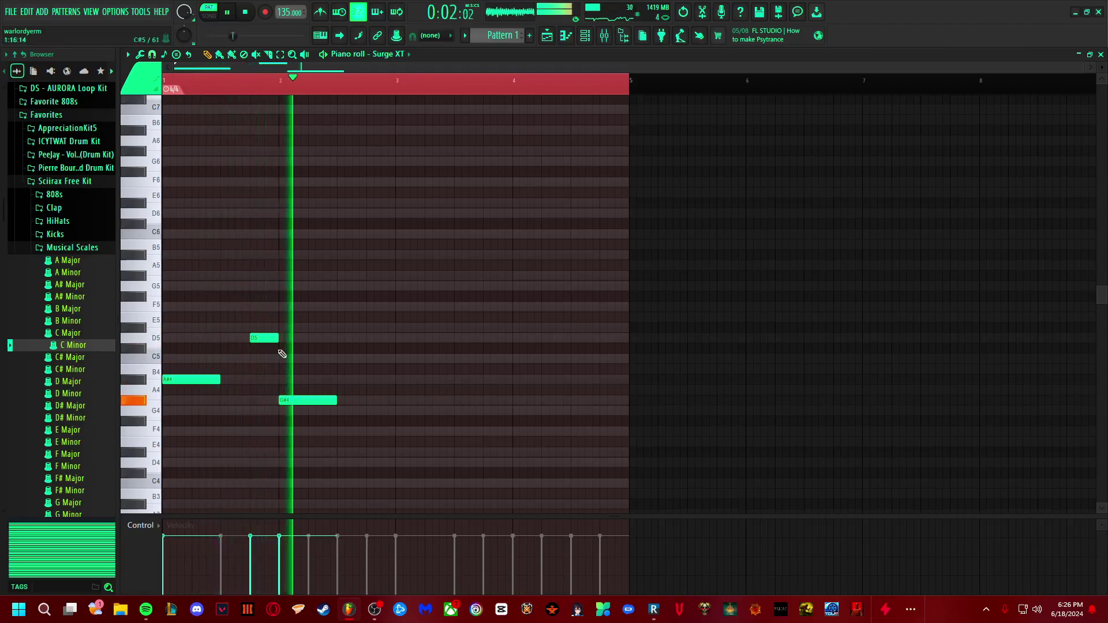
pyautogui.press('space')
# Step: Try half-beat notes F4 and G4 on the third beat of bar two, and delete both
pyautogui.moveTo(336, 400); pyautogui.dragTo(352, 432)
pyautogui.click(341, 420)
pyautogui.click(358, 411)
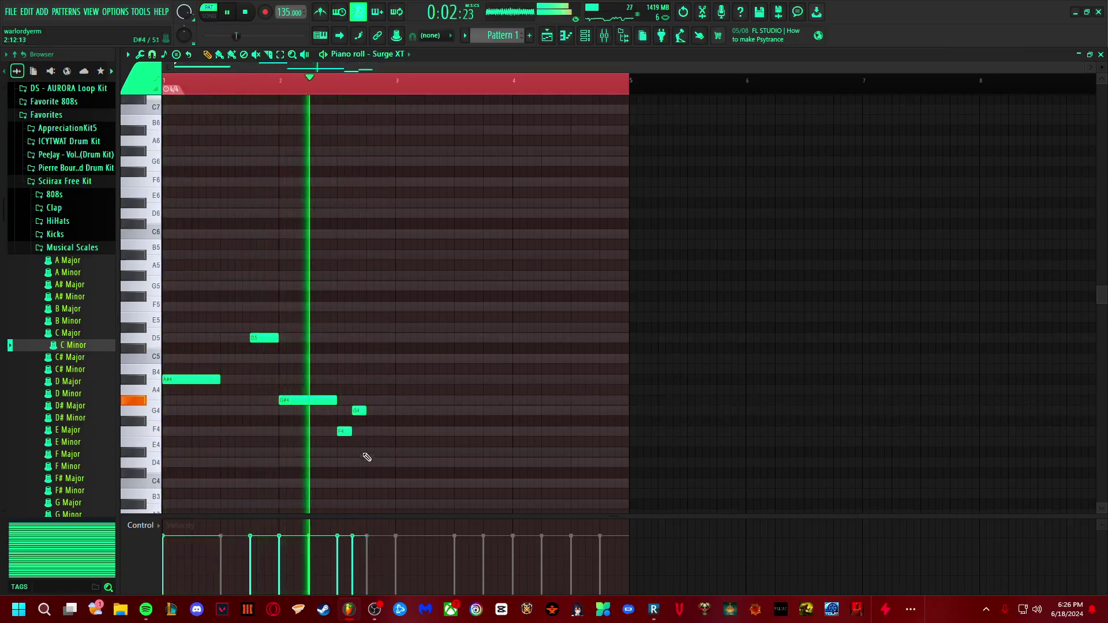
pyautogui.rightClick(359, 410)
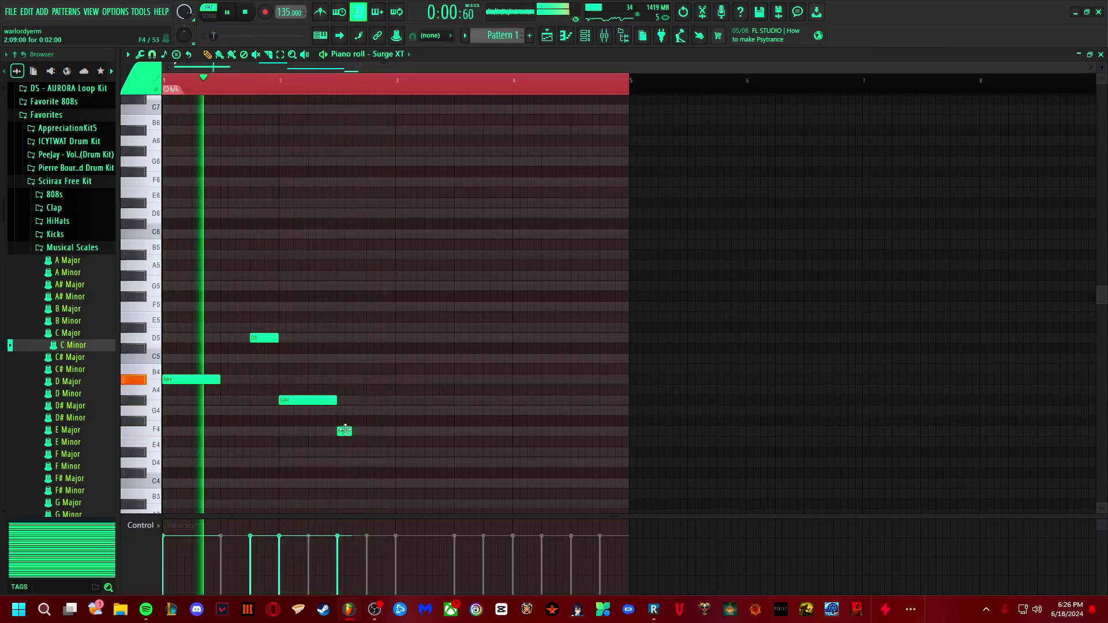
pyautogui.rightClick(345, 430)
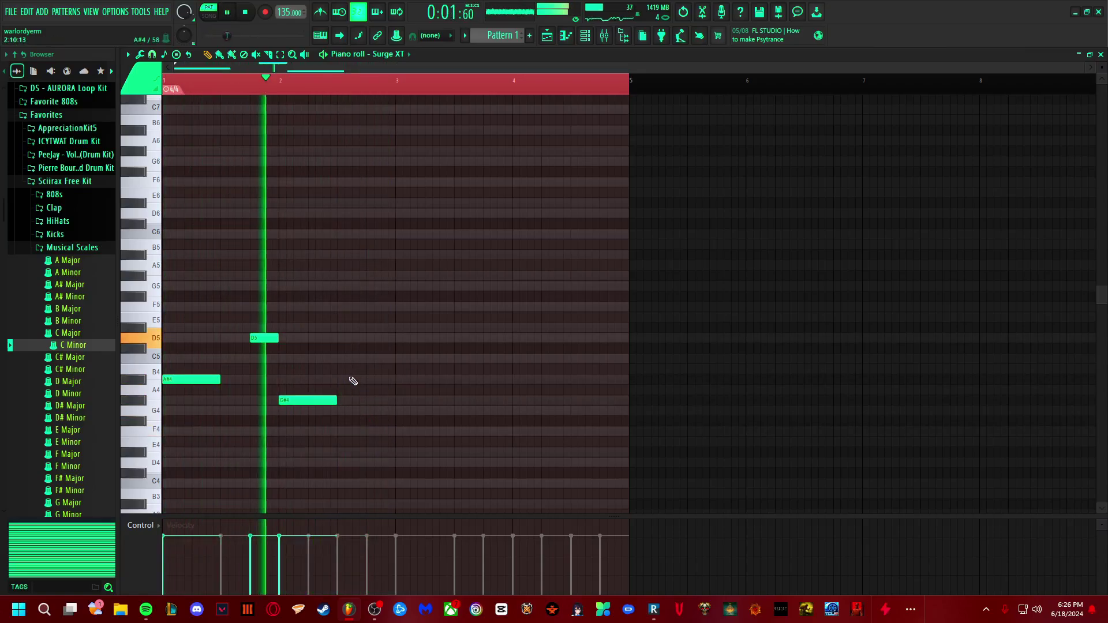
# Step: Add consecutive half-beat notes D#5, G5 and F5 starting on the third beat of bar two
pyautogui.click(344, 327)
pyautogui.click(354, 285)
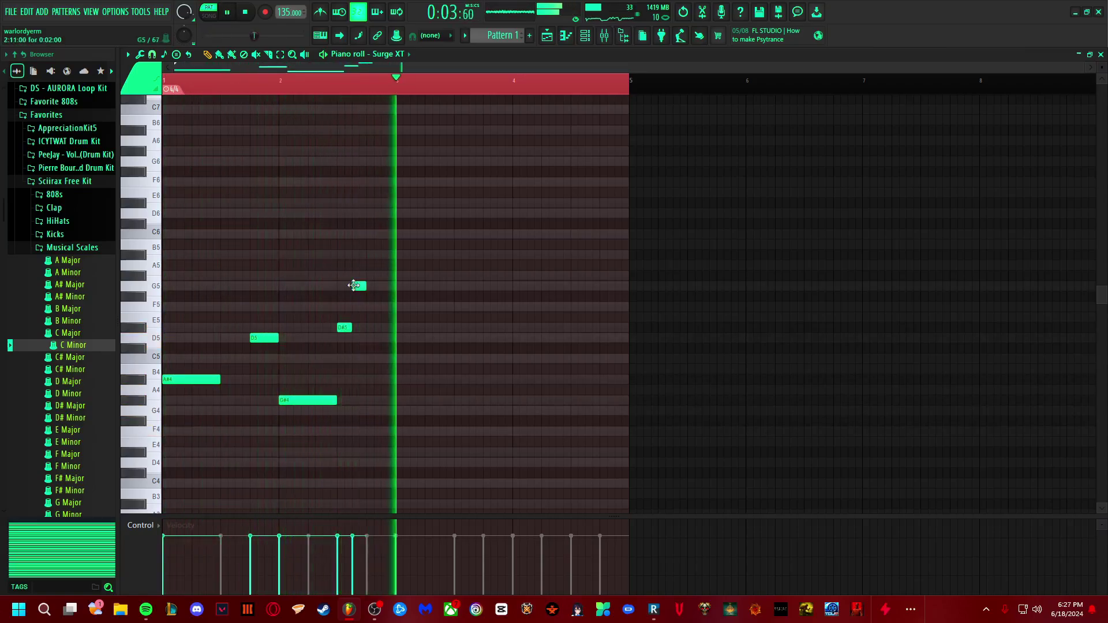
pyautogui.click(372, 307)
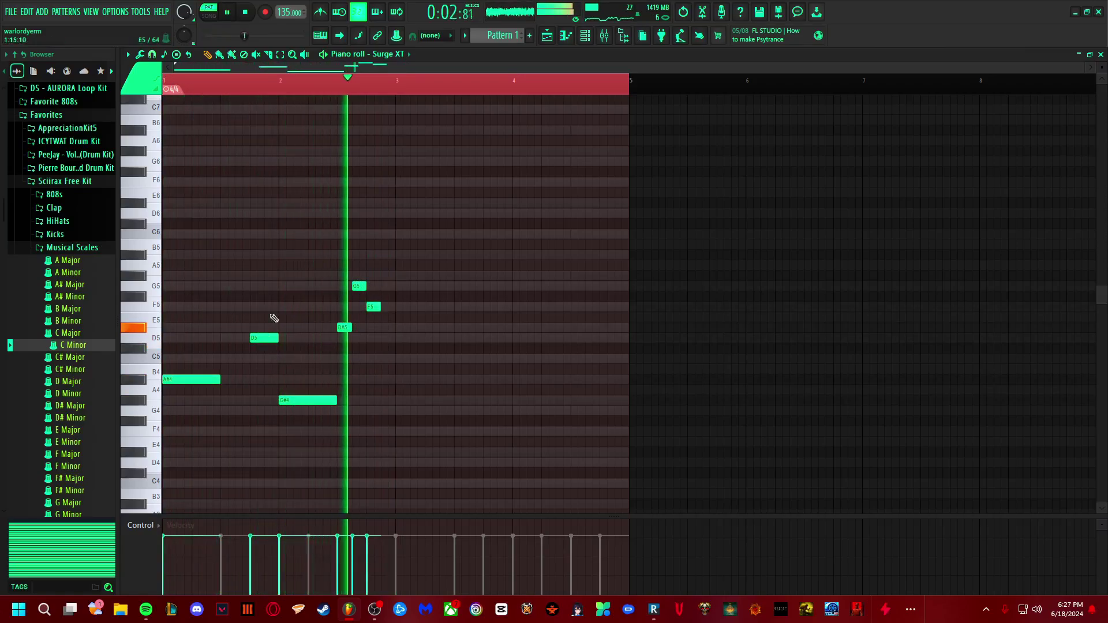
# Step: Add a two-beat A#4 at the start of bar three
pyautogui.click(396, 379)
pyautogui.moveTo(409, 380); pyautogui.dragTo(475, 380)
pyautogui.moveTo(452, 380)
pyautogui.mouseDown()
pyautogui.moveTo(426, 380)
pyautogui.moveTo(454, 379)
pyautogui.mouseUp()
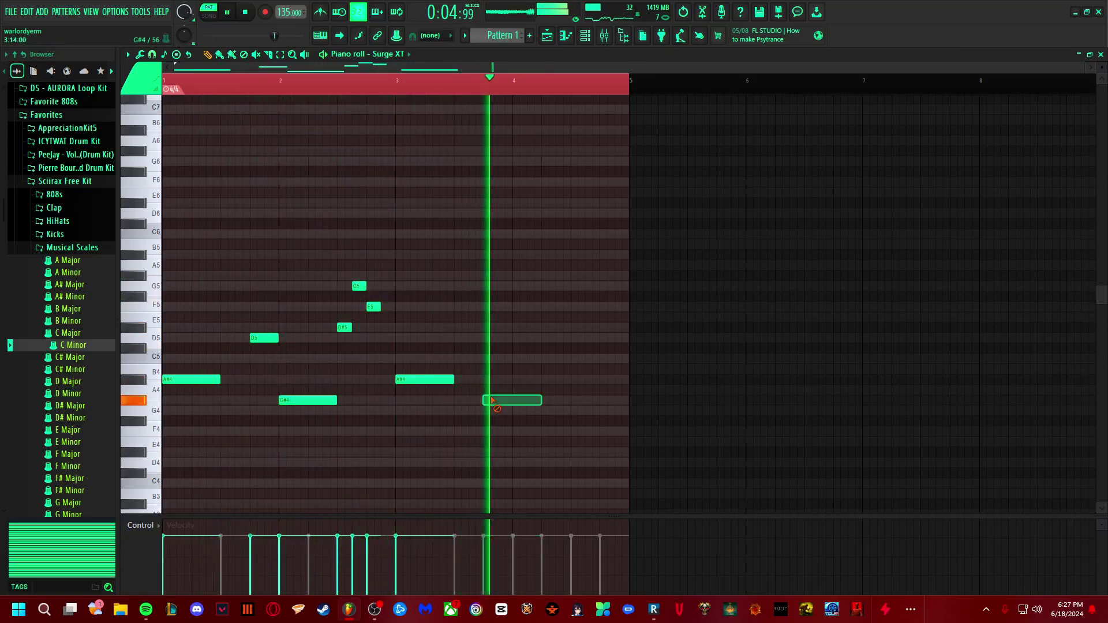
# Step: Duplicate the A#4, D5 and G#4 notes of bars one and two into bars three and four, replacing the single A#4 there
pyautogui.moveTo(185, 323); pyautogui.dragTo(323, 424)
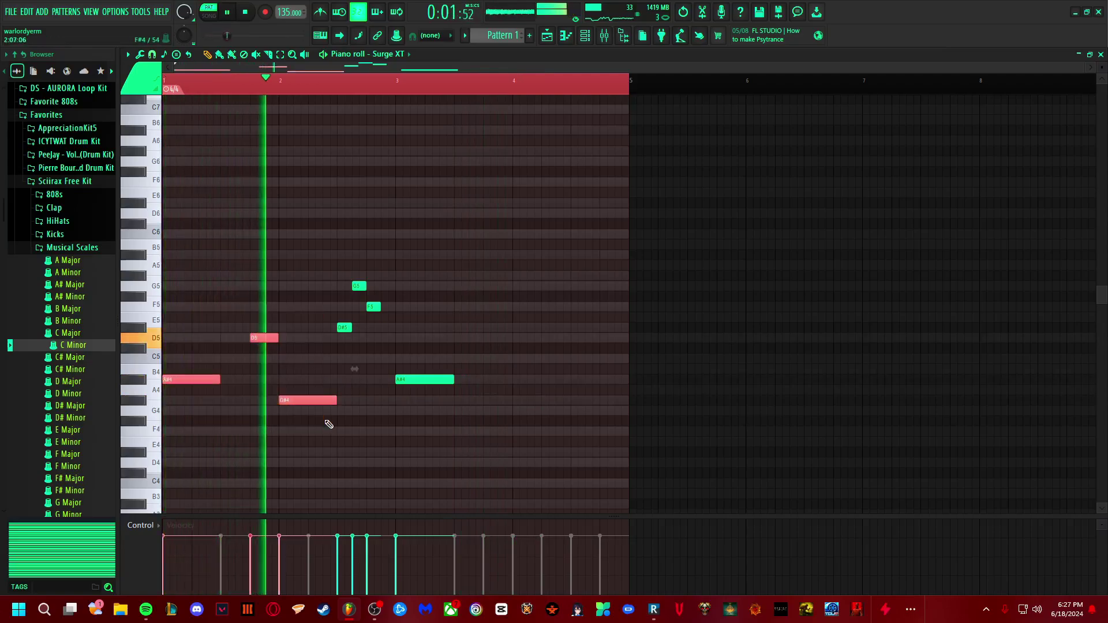
pyautogui.hotkey('ctrl', 'b')
pyautogui.rightClick(426, 378)
pyautogui.press('space')
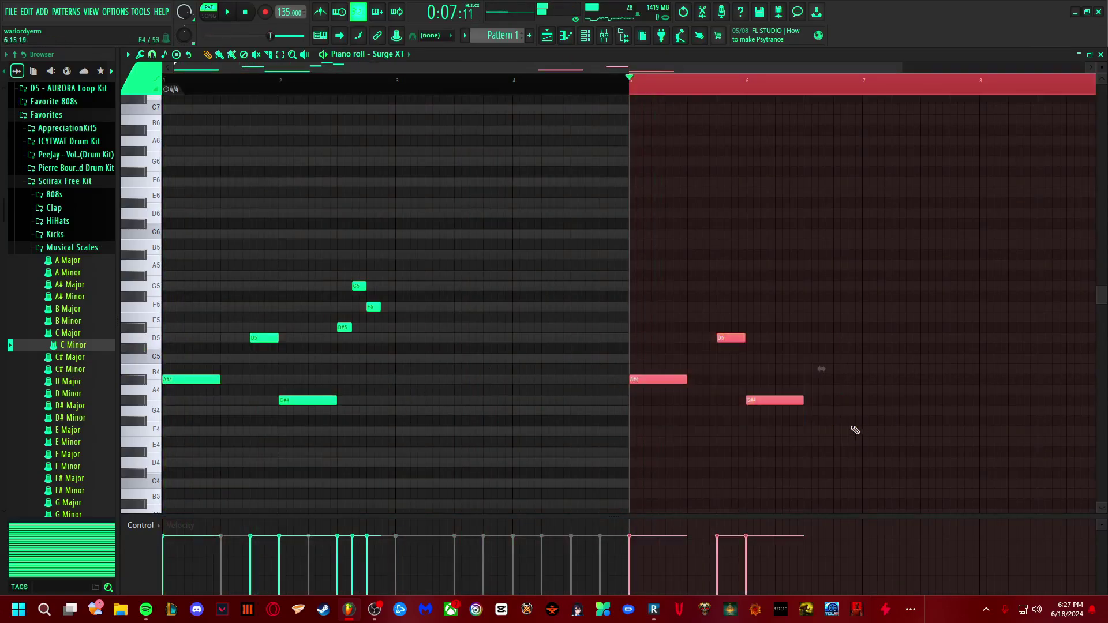
pyautogui.moveTo(658, 381); pyautogui.dragTo(436, 380)
pyautogui.press('space')
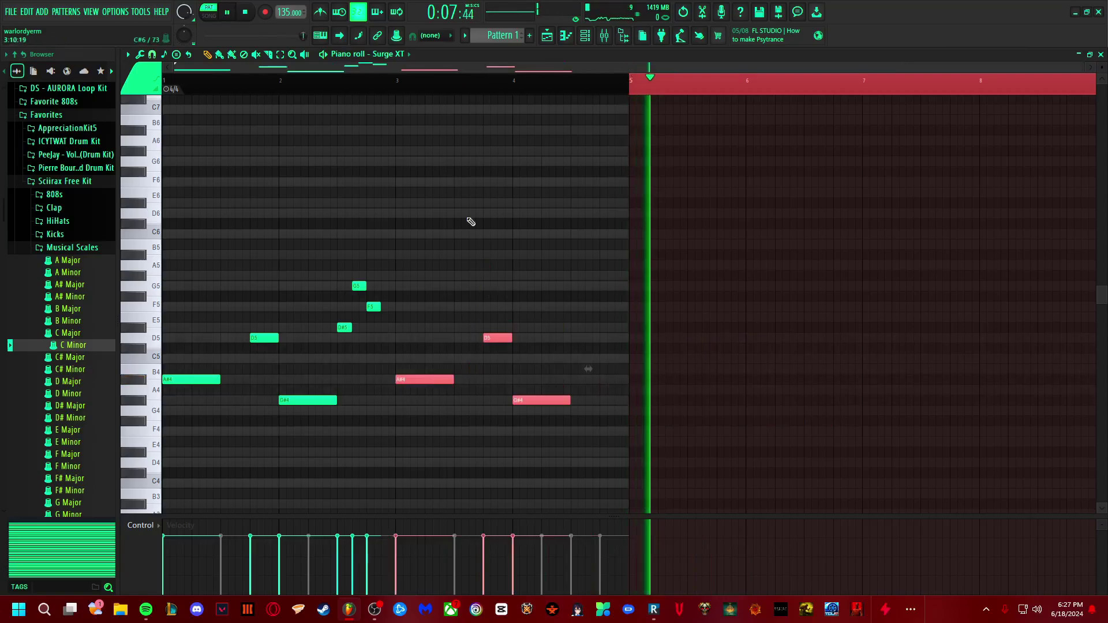
pyautogui.doubleClick(504, 91)
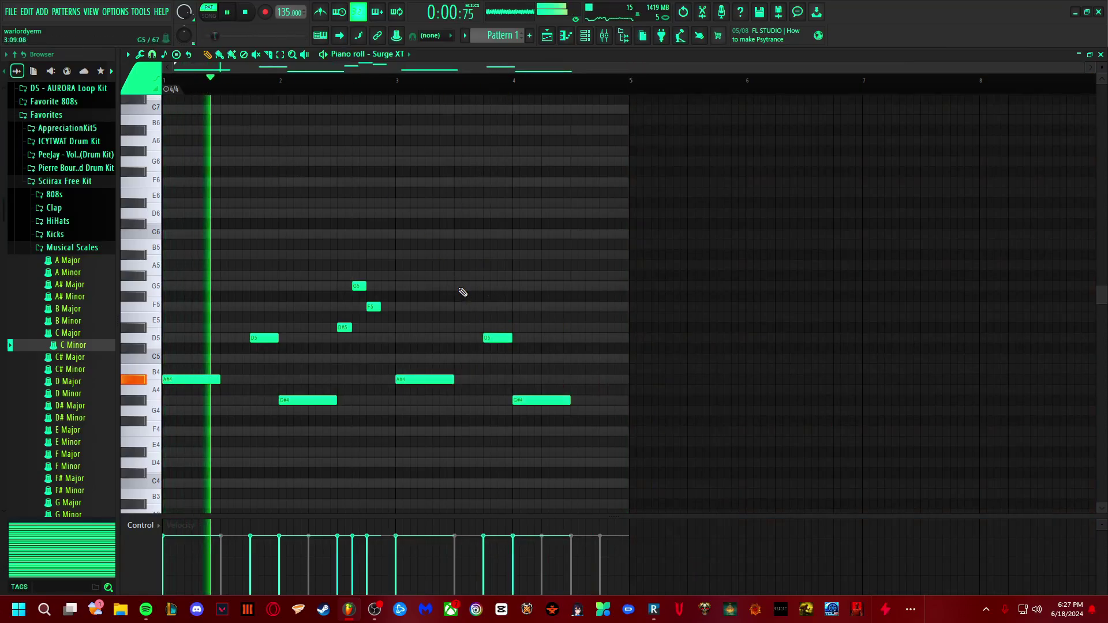
# Step: Add consecutive half-beat notes F4, D#4, F4 and C4 over the last two beats of bar four
pyautogui.click(571, 431)
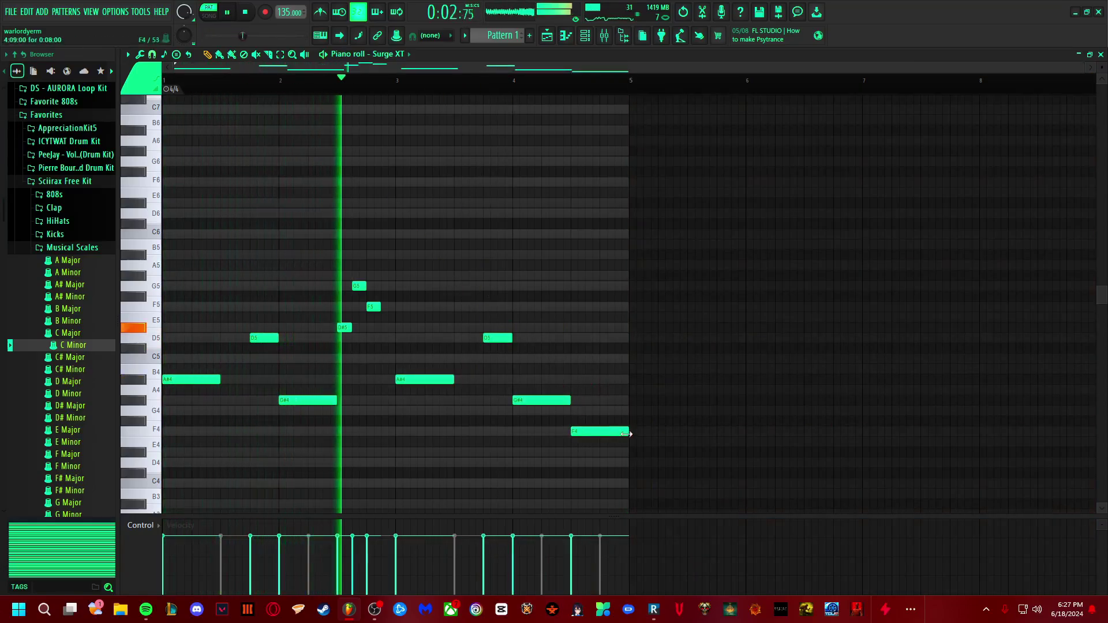
pyautogui.moveTo(625, 434); pyautogui.dragTo(585, 434)
pyautogui.click(592, 452)
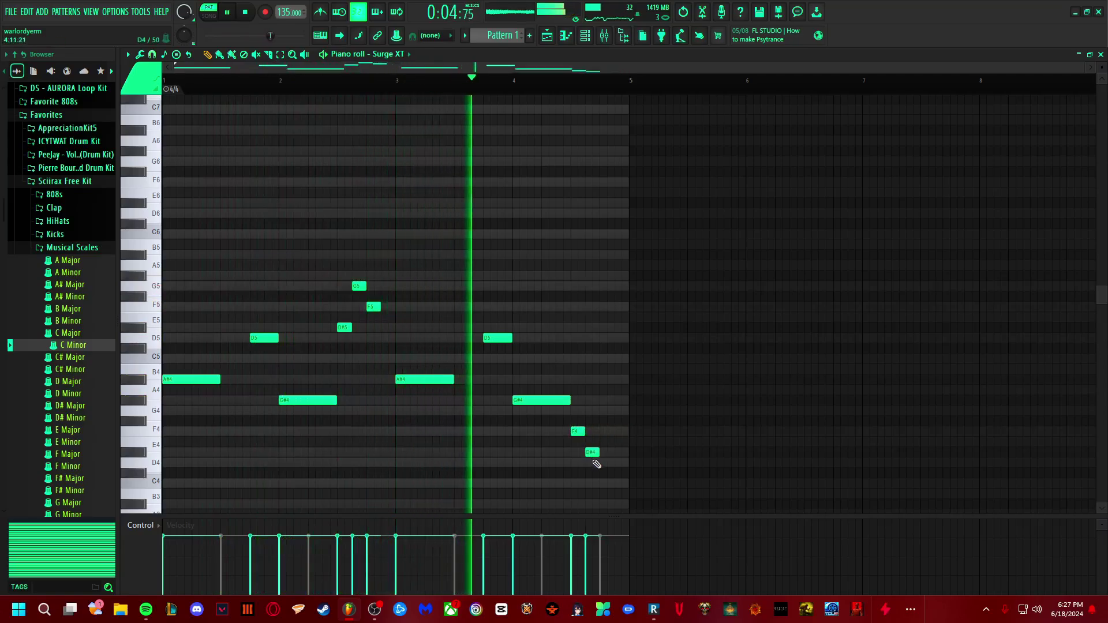
pyautogui.click(605, 432)
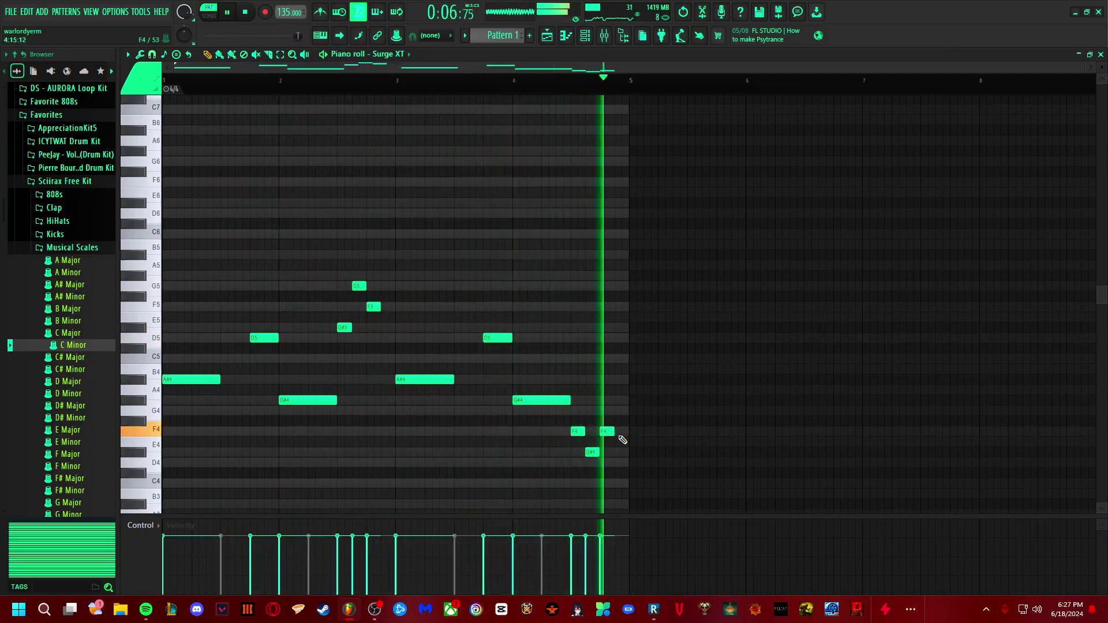
pyautogui.click(622, 433)
pyautogui.rightClick(624, 432)
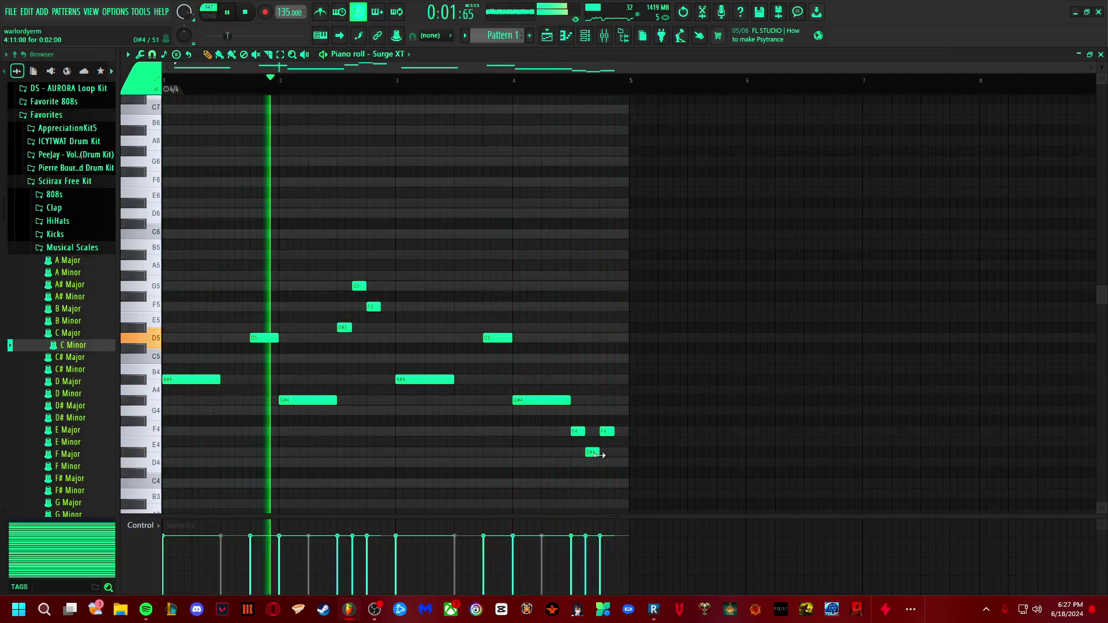
pyautogui.click(621, 486)
# Step: Transpose the last four half-beat notes of bar four up nine semitones to D5, C5, D5 and A4
pyautogui.moveTo(569, 416); pyautogui.dragTo(650, 489)
pyautogui.moveTo(603, 431); pyautogui.dragTo(604, 348)
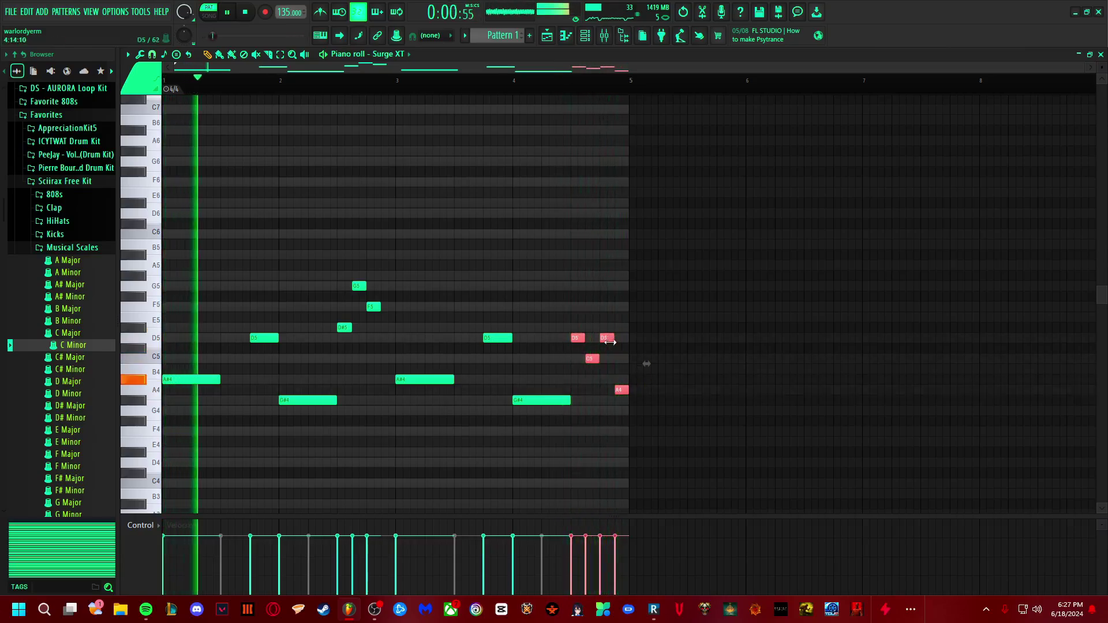
pyautogui.click(670, 370)
pyautogui.rightClick(673, 370)
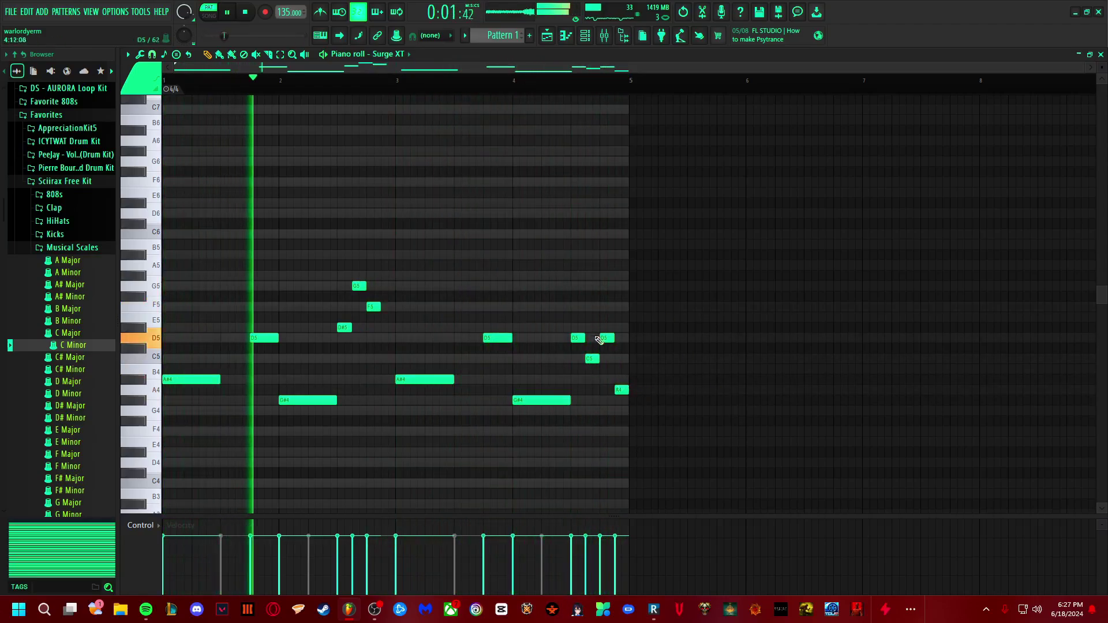
pyautogui.moveTo(557, 306); pyautogui.dragTo(623, 402)
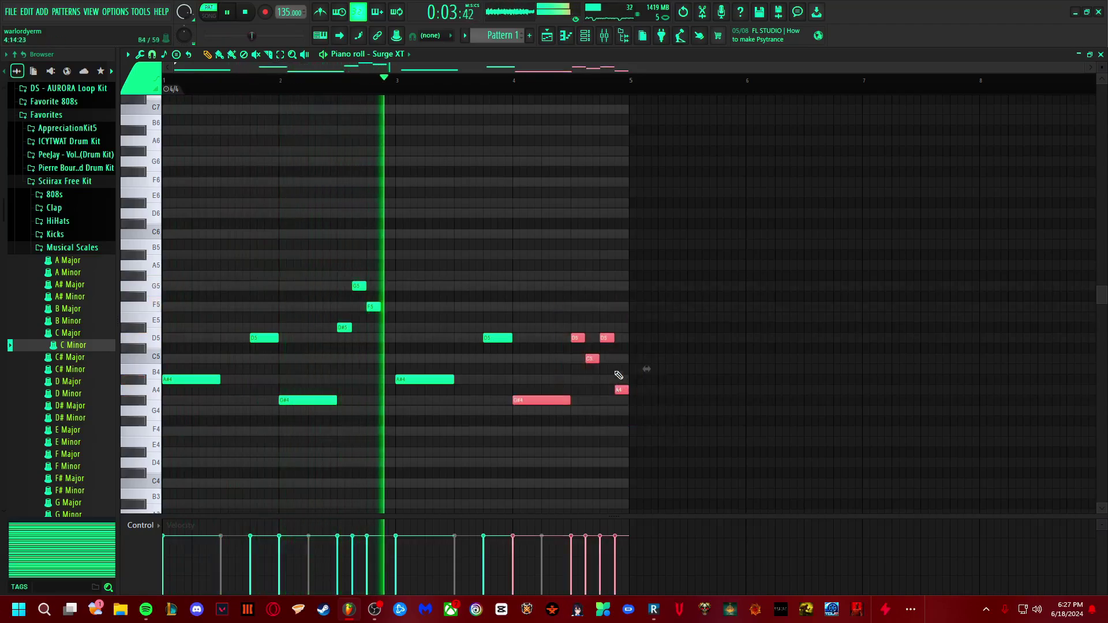
pyautogui.keyDown('ctrl'); pyautogui.click(556, 327); pyautogui.keyUp('ctrl')
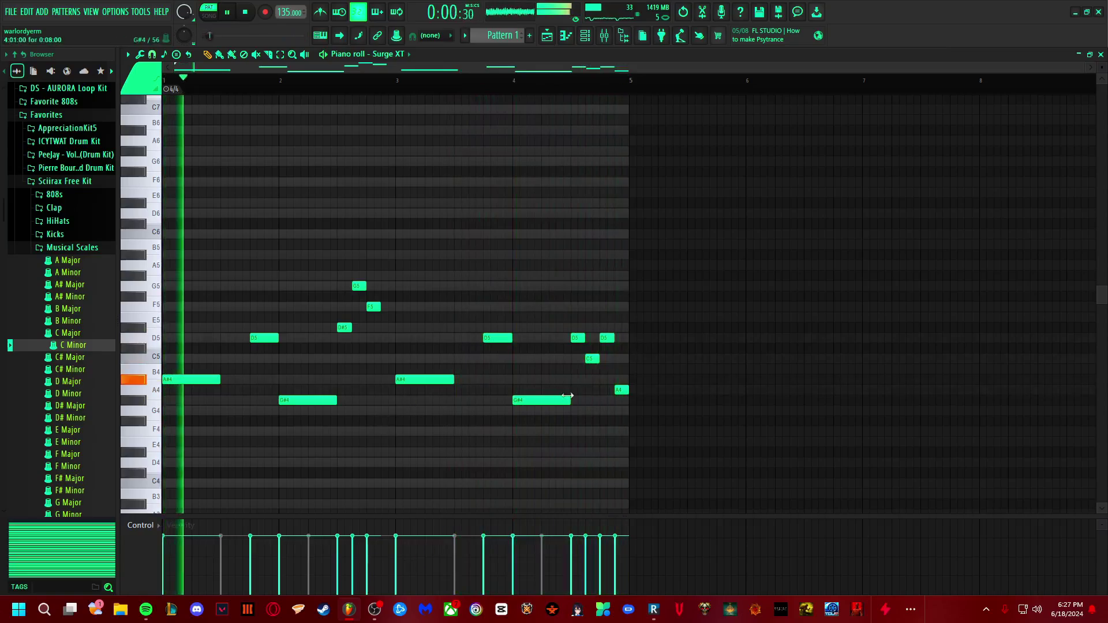
# Step: Audition the Surge XT Leads patches one after another against the loop, going from Butter to Clean Shit
pyautogui.press('space')
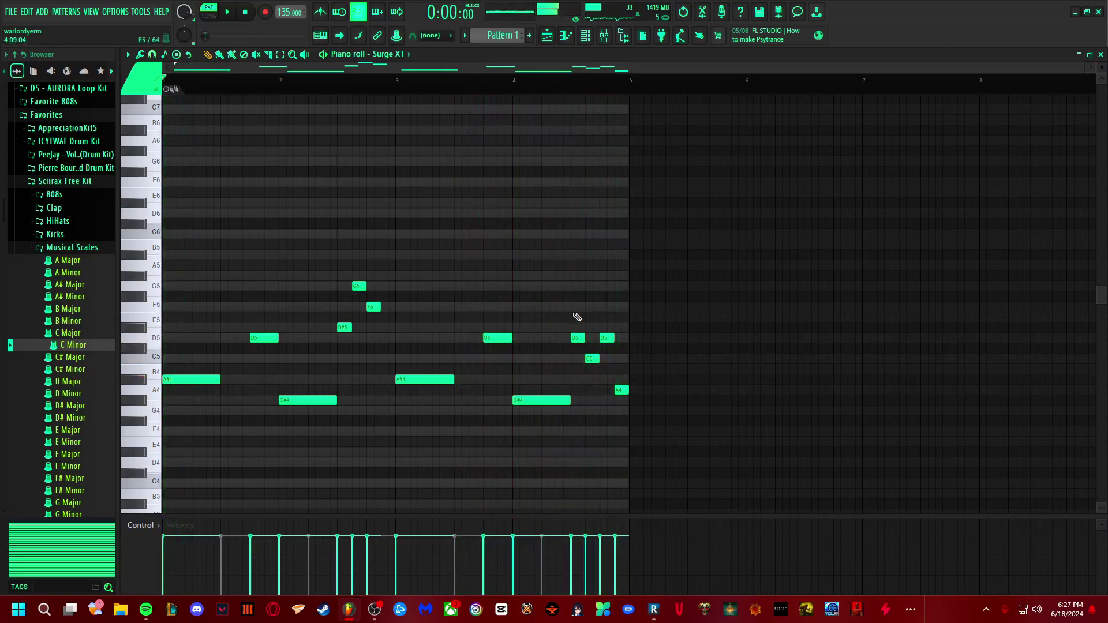
pyautogui.click(581, 37)
pyautogui.click(570, 320)
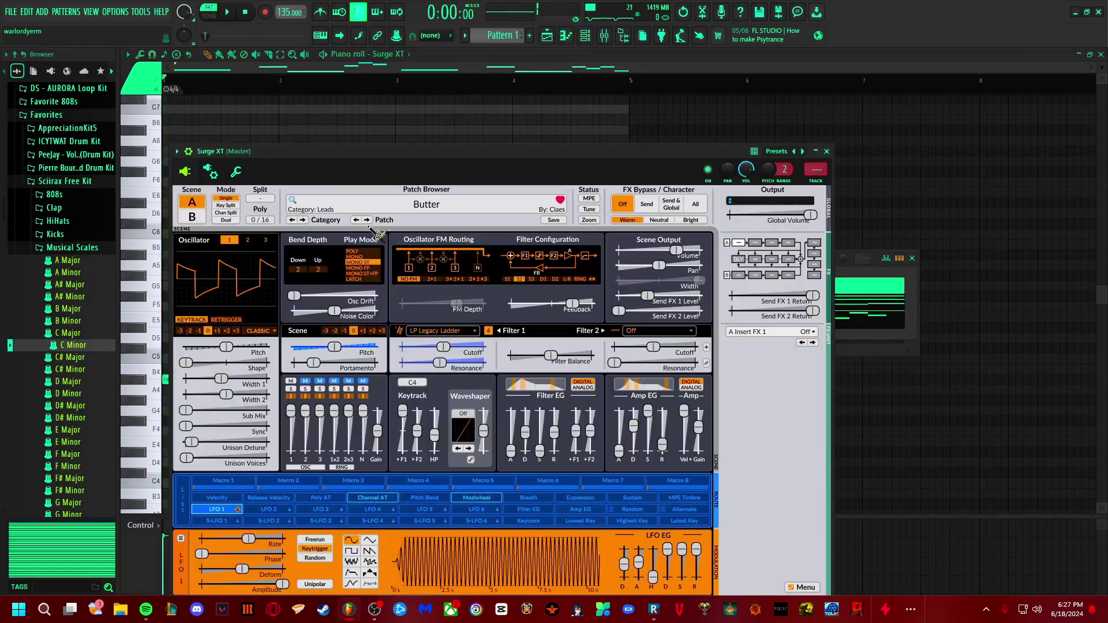
pyautogui.click(367, 220)
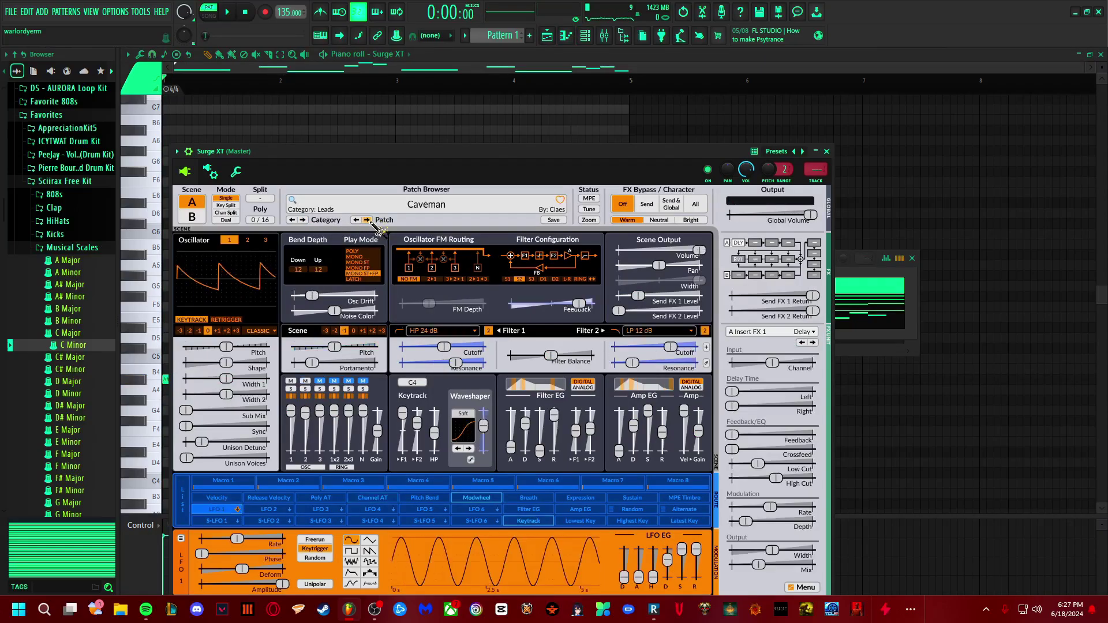
pyautogui.click(368, 220)
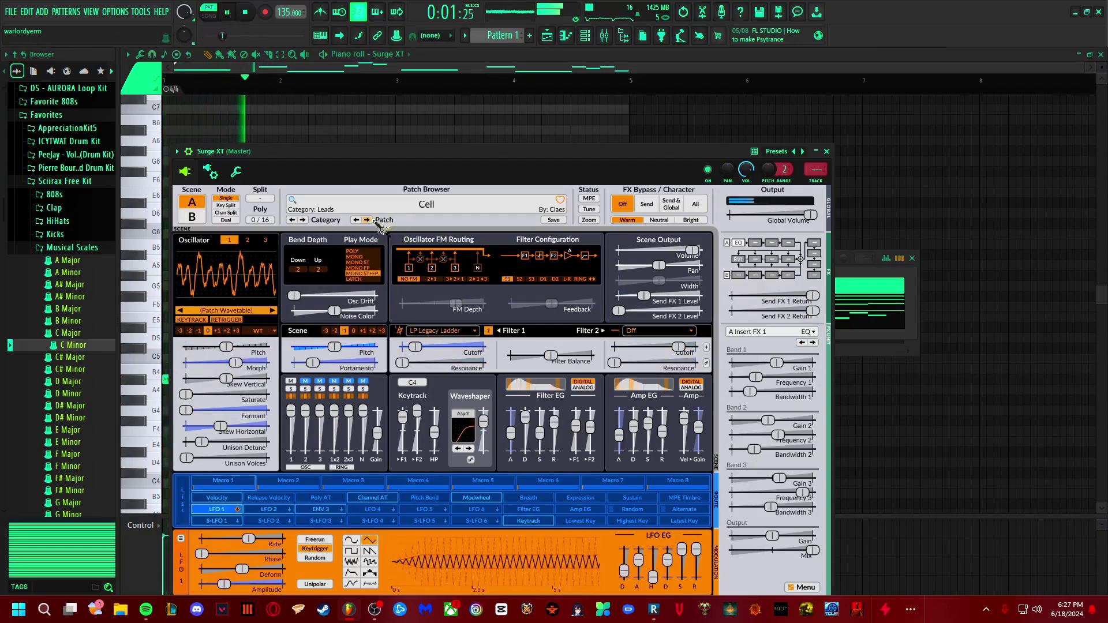
pyautogui.click(367, 220)
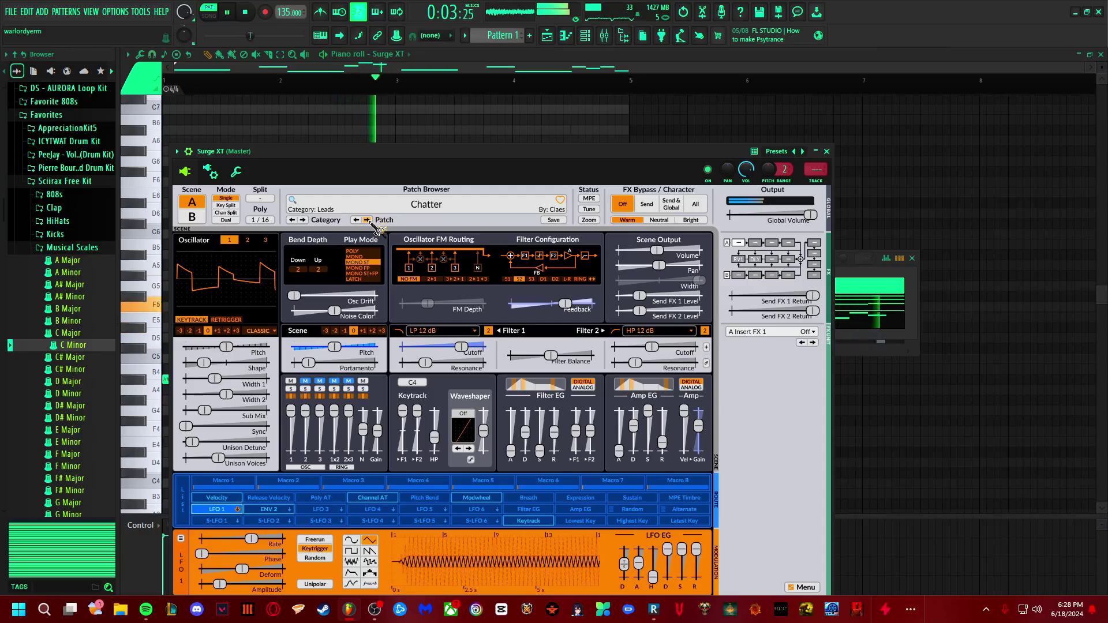
pyautogui.click(367, 219)
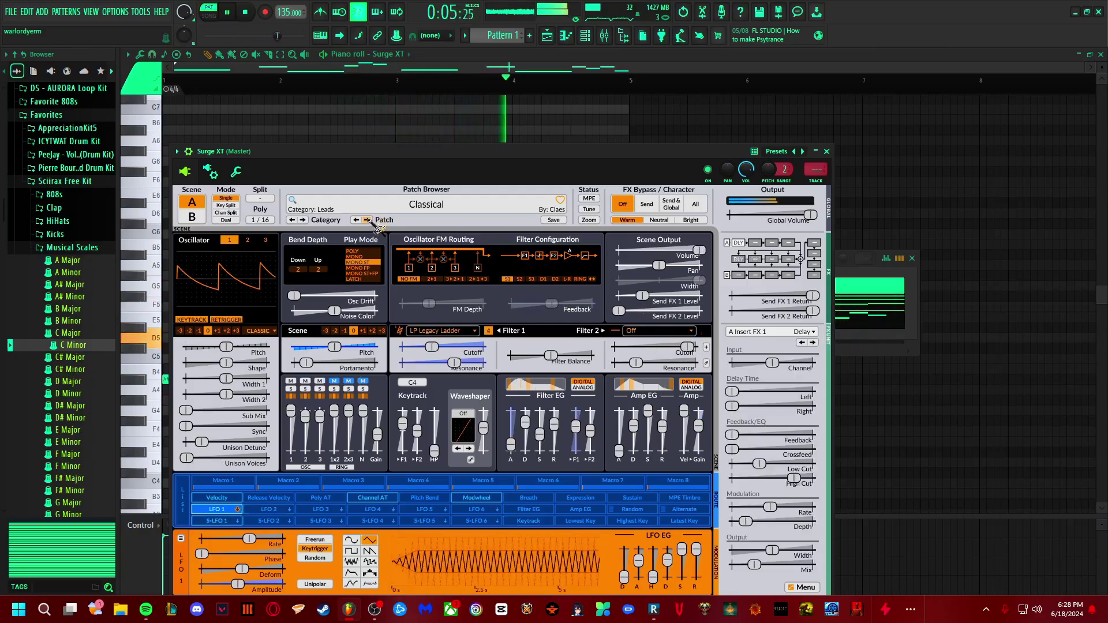
pyautogui.click(367, 220)
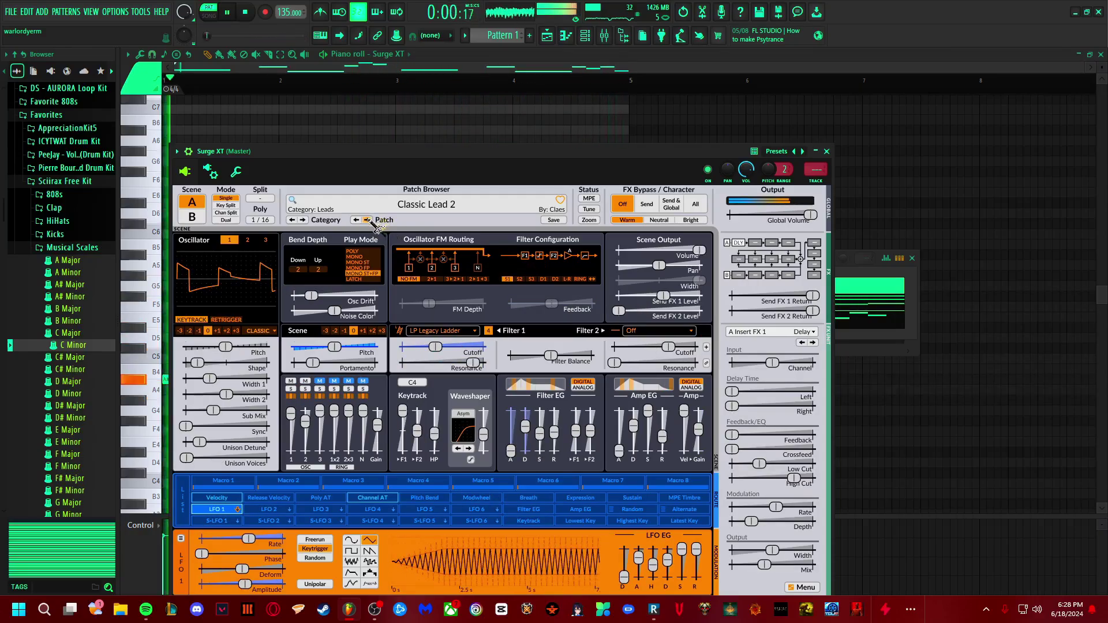
pyautogui.click(367, 220)
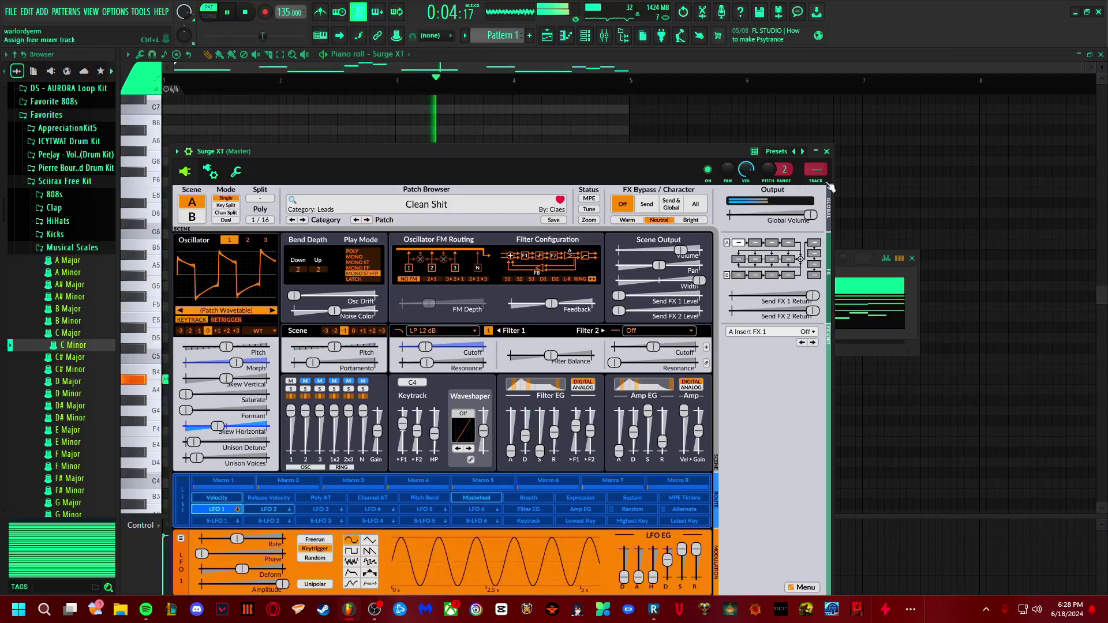
pyautogui.click(816, 151)
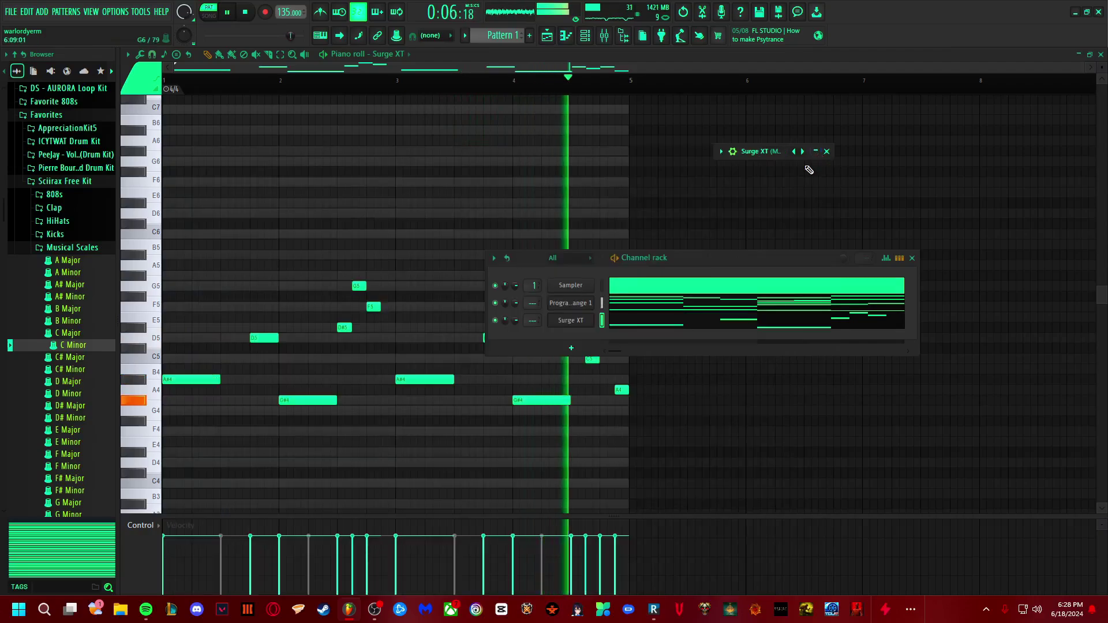
# Step: Transpose all counter-melody notes up one octave and set the project tempo to 138 BPM
pyautogui.hotkey('ctrl', 'a')
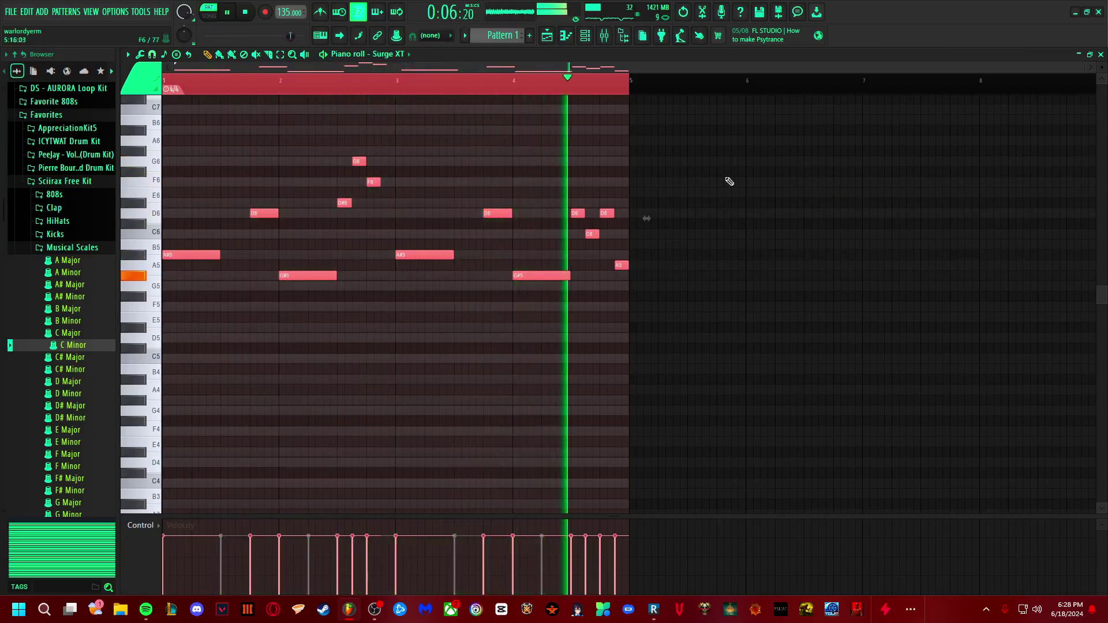
pyautogui.rightClick(285, 13)
pyautogui.click(390, 109)
pyautogui.scroll(-2, 289, 13)
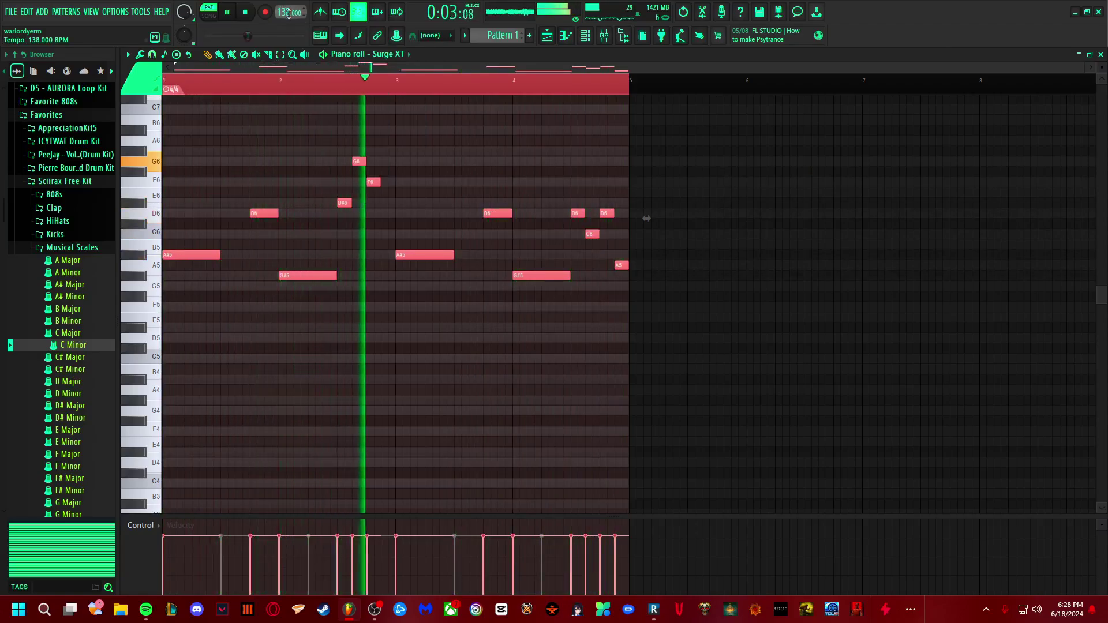
pyautogui.scroll(1, 479, 144)
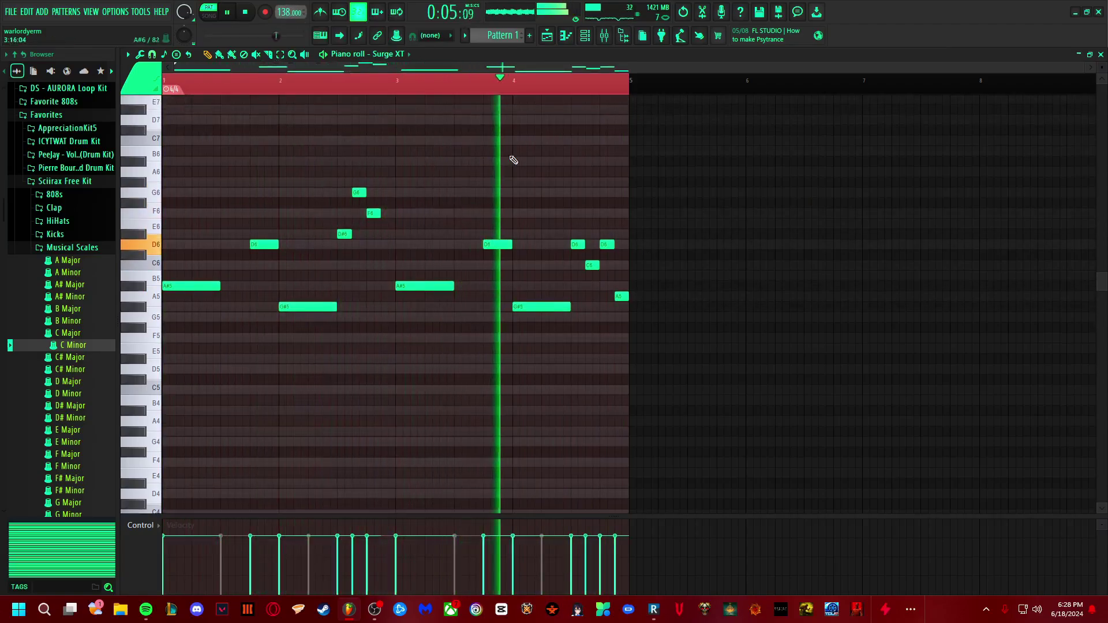
# Step: Reopen Surge XT and step through further Leads patches, loading Fairy for the counter-melody
pyautogui.click(594, 37)
pyautogui.click(587, 321)
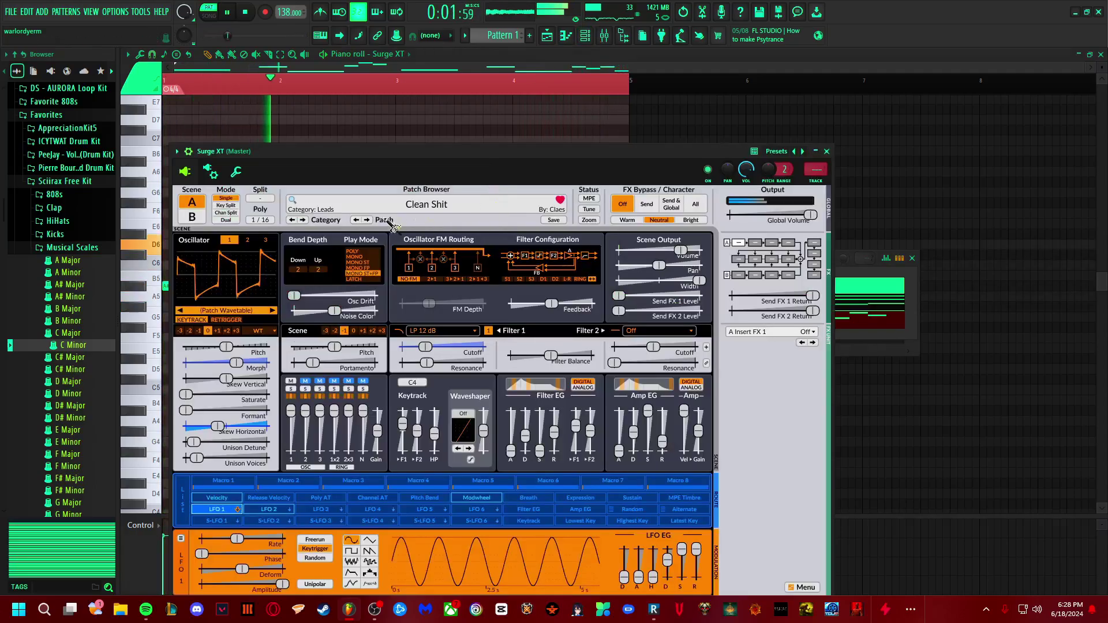
pyautogui.click(367, 219)
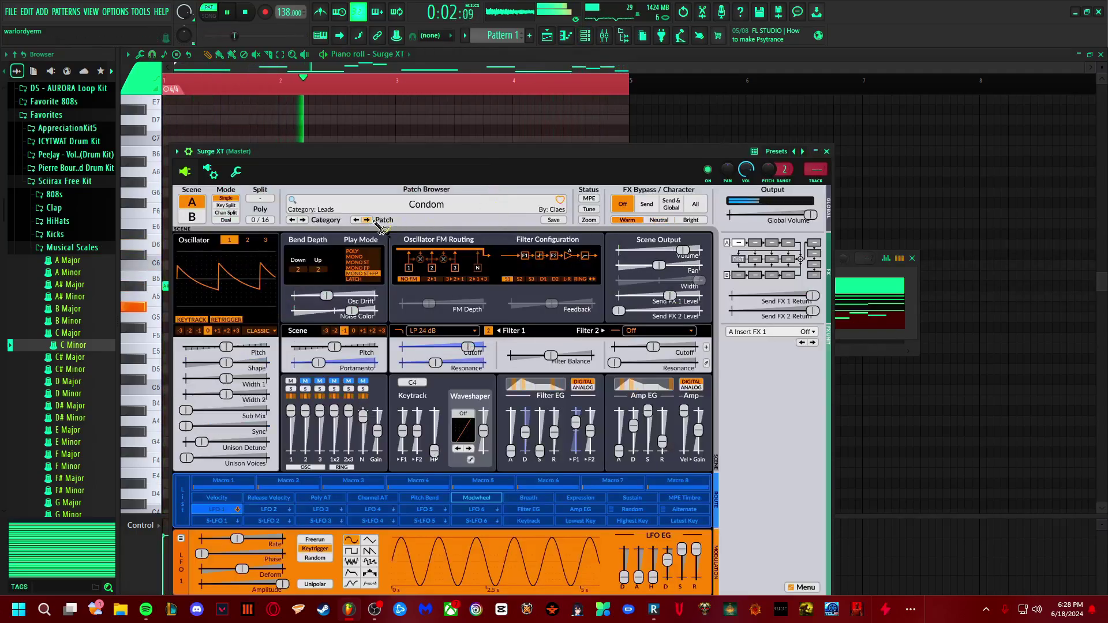
pyautogui.click(367, 219)
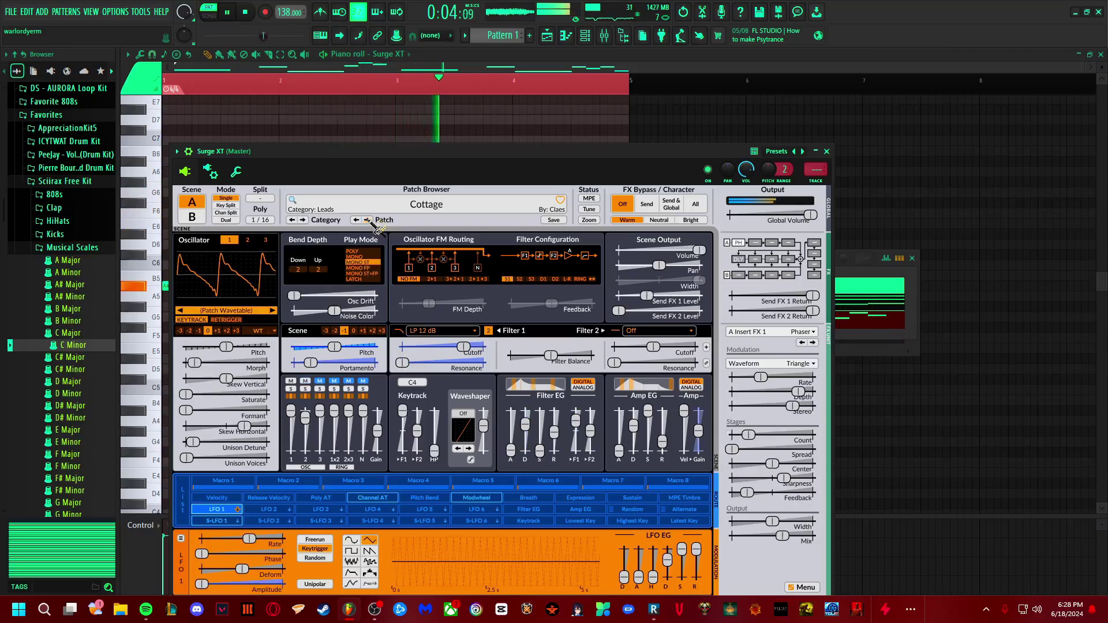
pyautogui.click(367, 220)
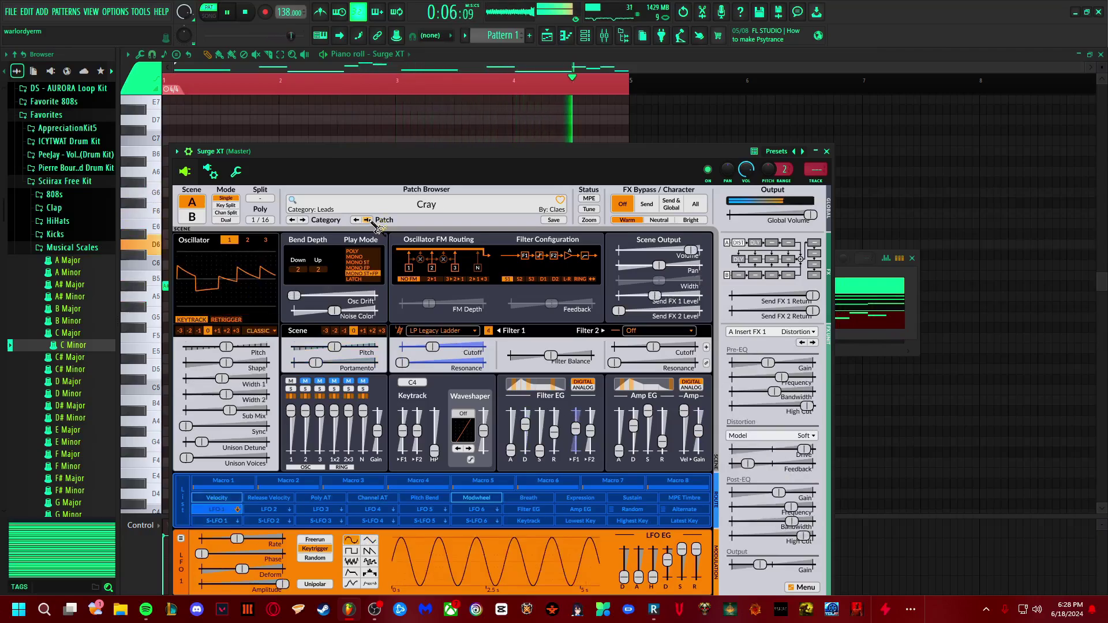
pyautogui.click(367, 219)
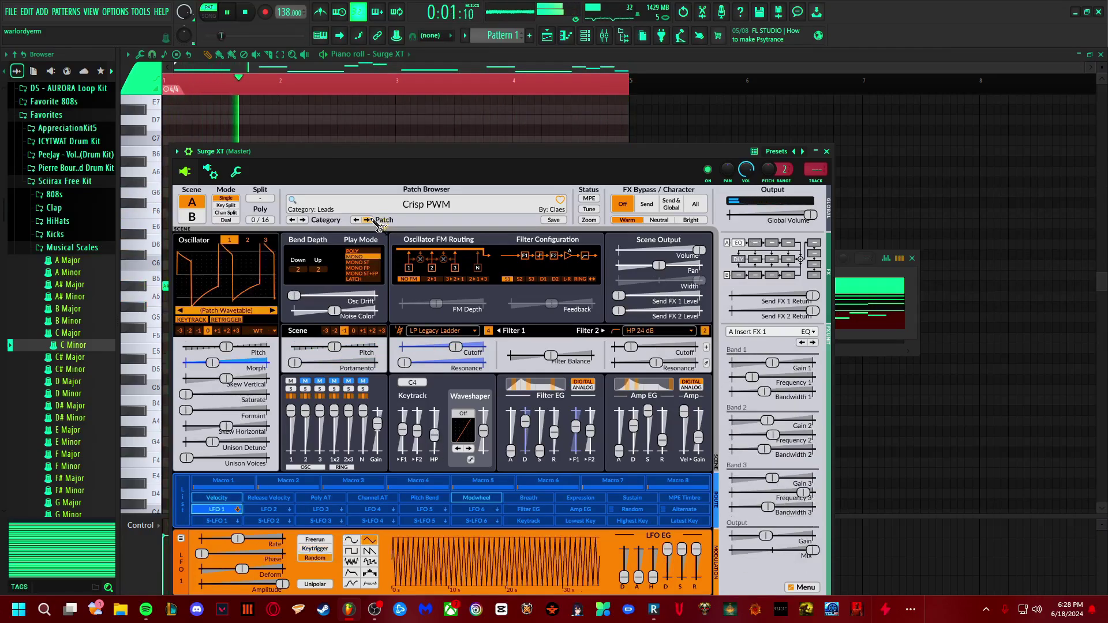
pyautogui.click(367, 220)
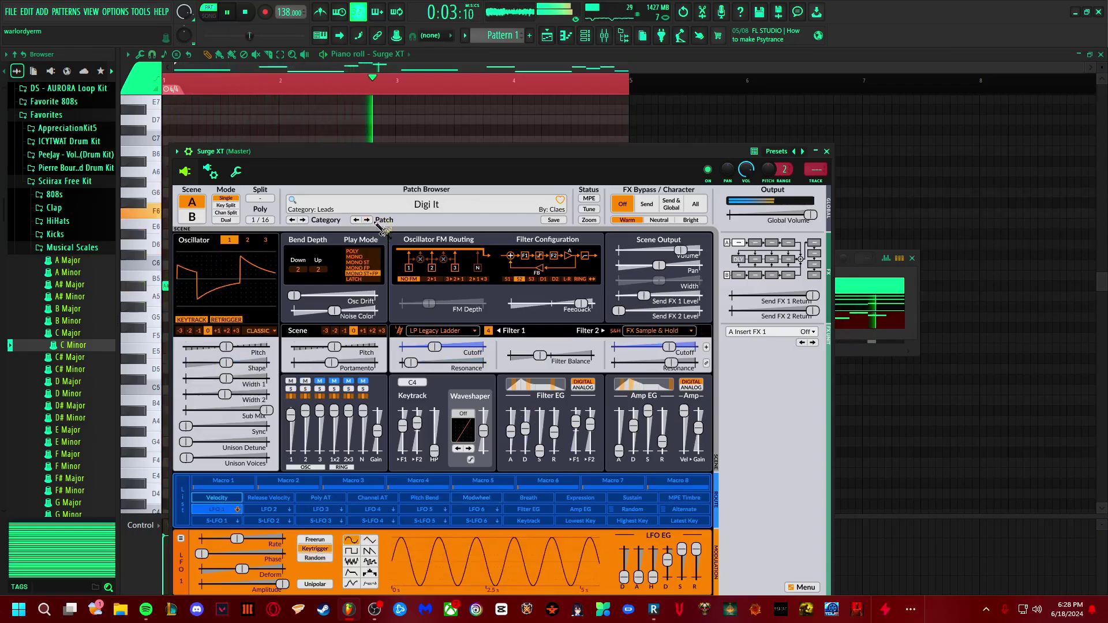
pyautogui.click(367, 220)
pyautogui.click(367, 219)
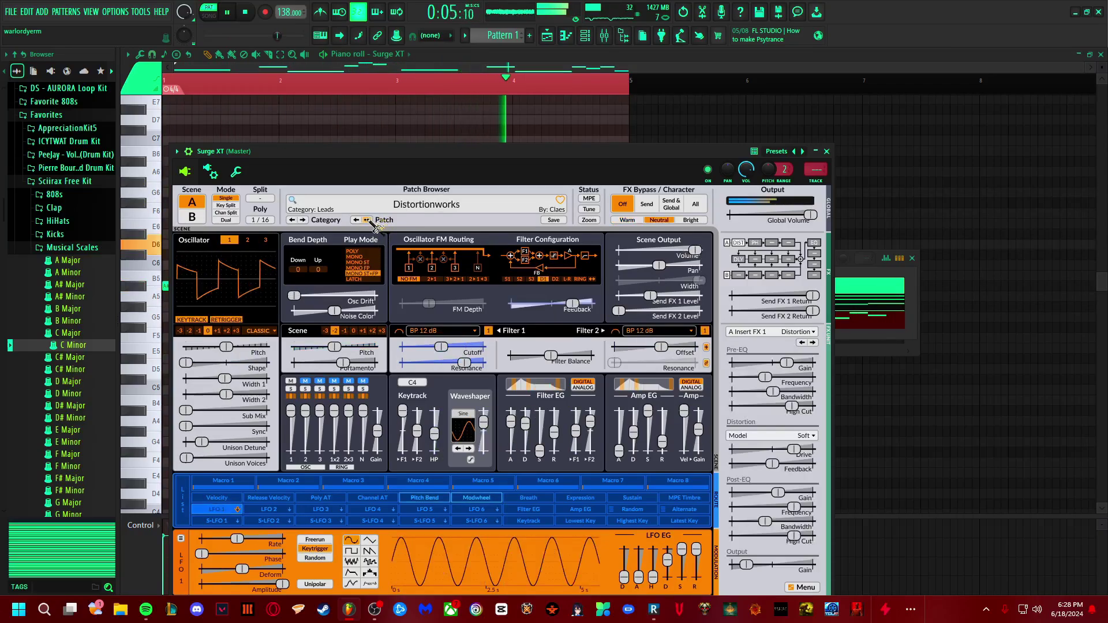
pyautogui.click(368, 220)
pyautogui.click(367, 220)
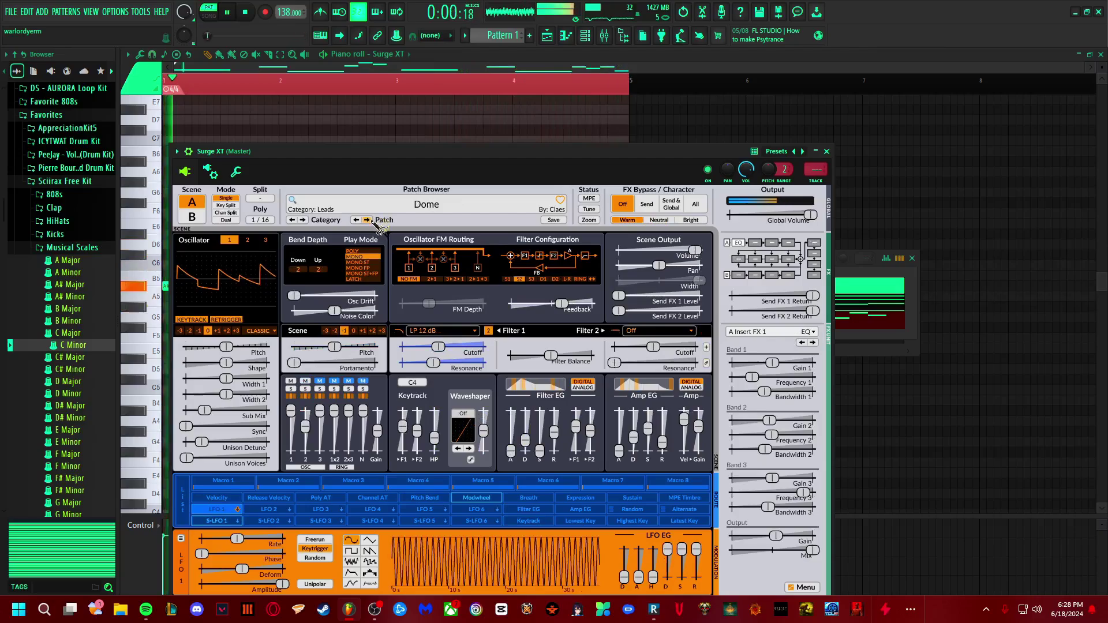
pyautogui.click(367, 220)
pyautogui.click(368, 220)
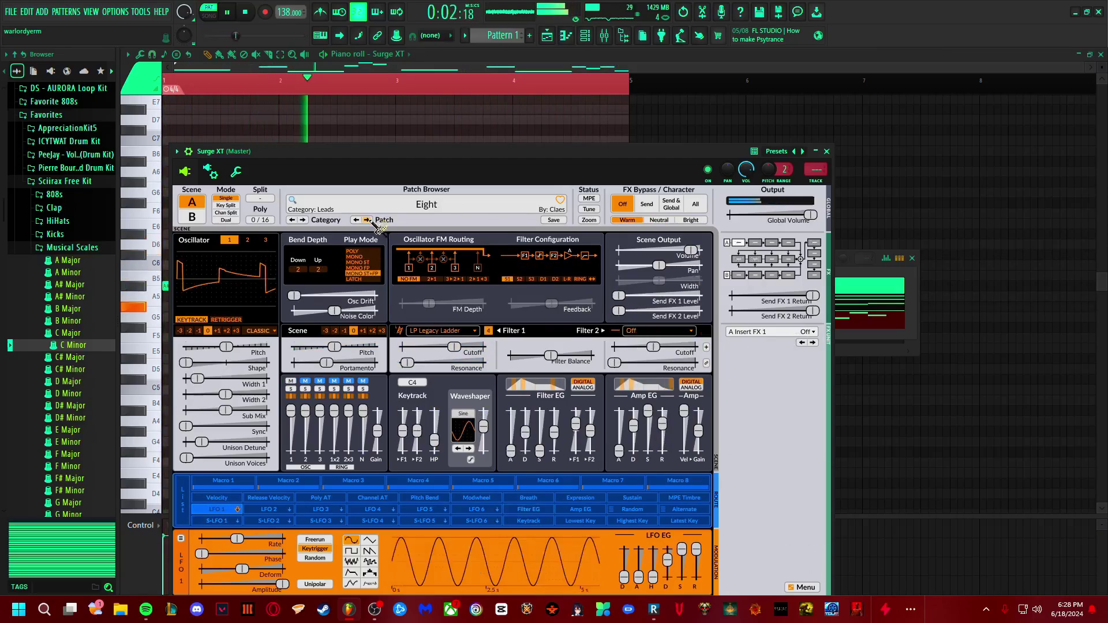
pyautogui.click(367, 220)
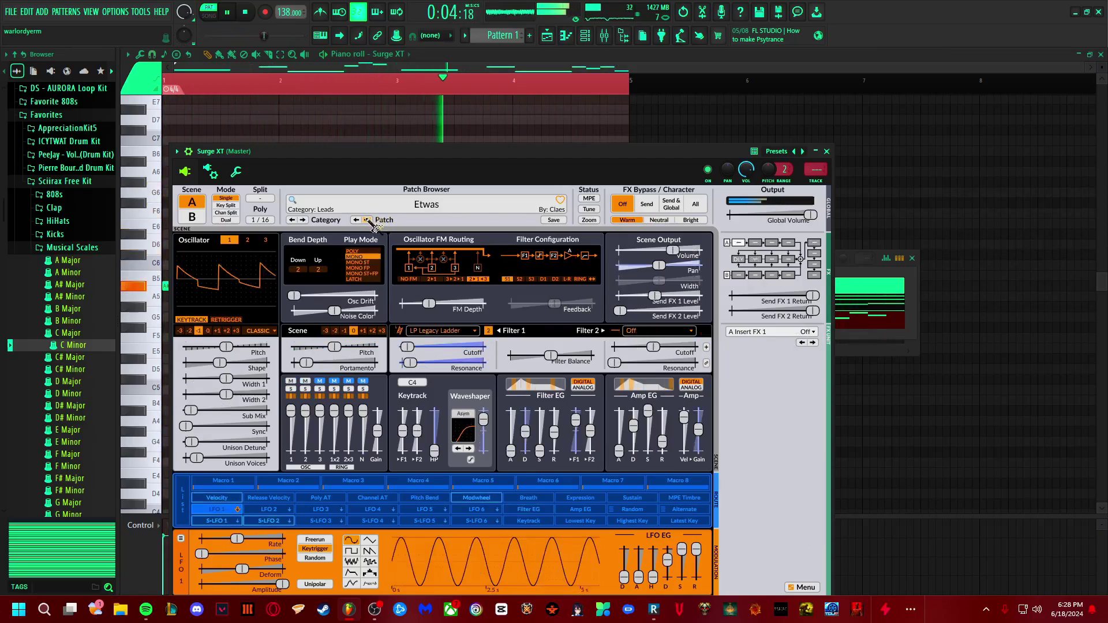
pyautogui.click(368, 220)
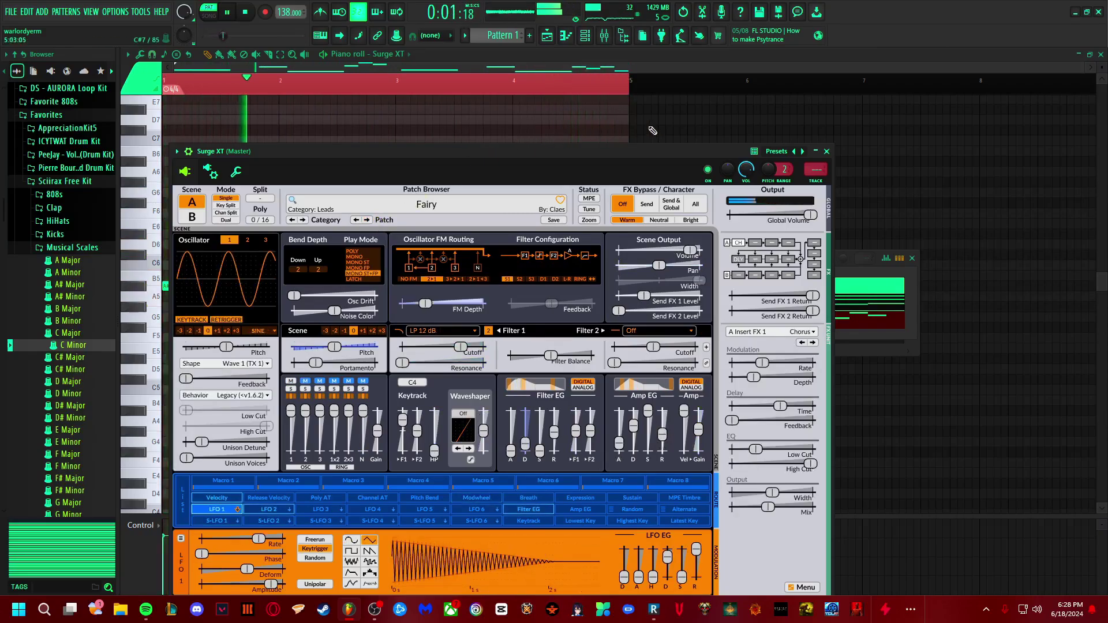
# Step: Transpose all counter-melody notes back down one octave
pyautogui.click(706, 121)
pyautogui.rightClick(707, 122)
pyautogui.hotkey('ctrl', 'a')
pyautogui.hotkey('ctrl', 'Down')
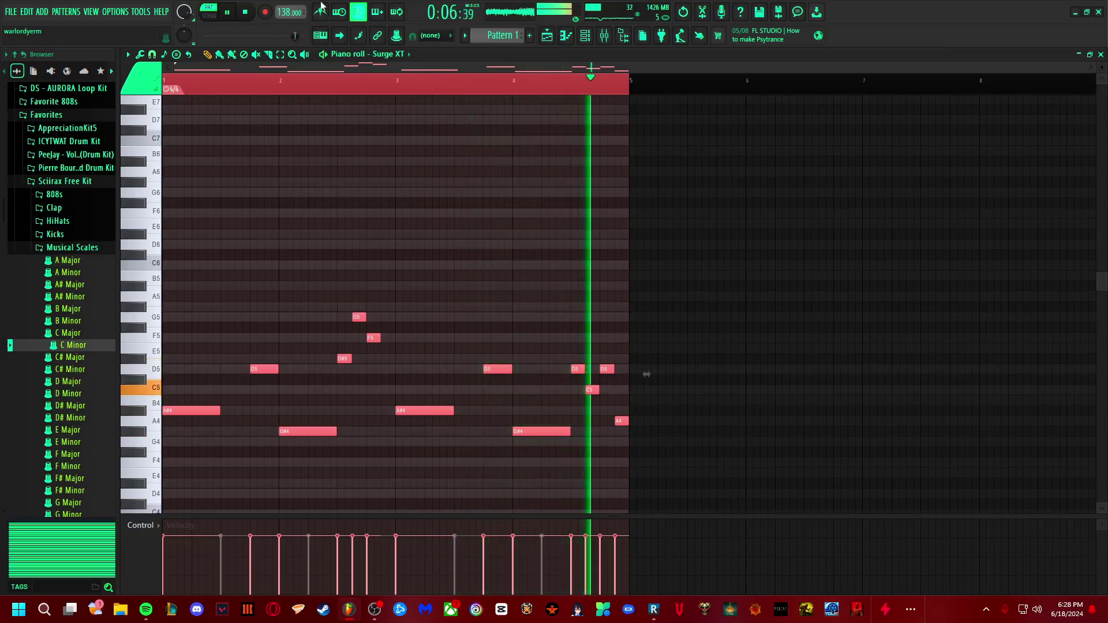
# Step: Try a project tempo of 150 BPM and settle on 143 BPM
pyautogui.rightClick(291, 9)
pyautogui.click(408, 110)
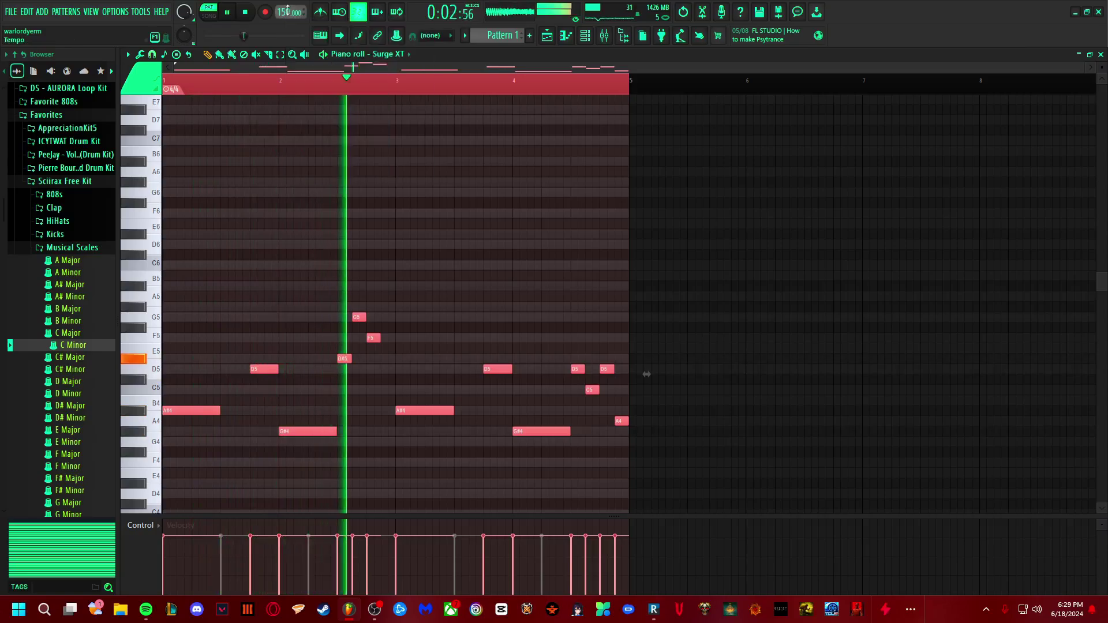
pyautogui.moveTo(288, 10); pyautogui.dragTo(284, 36)
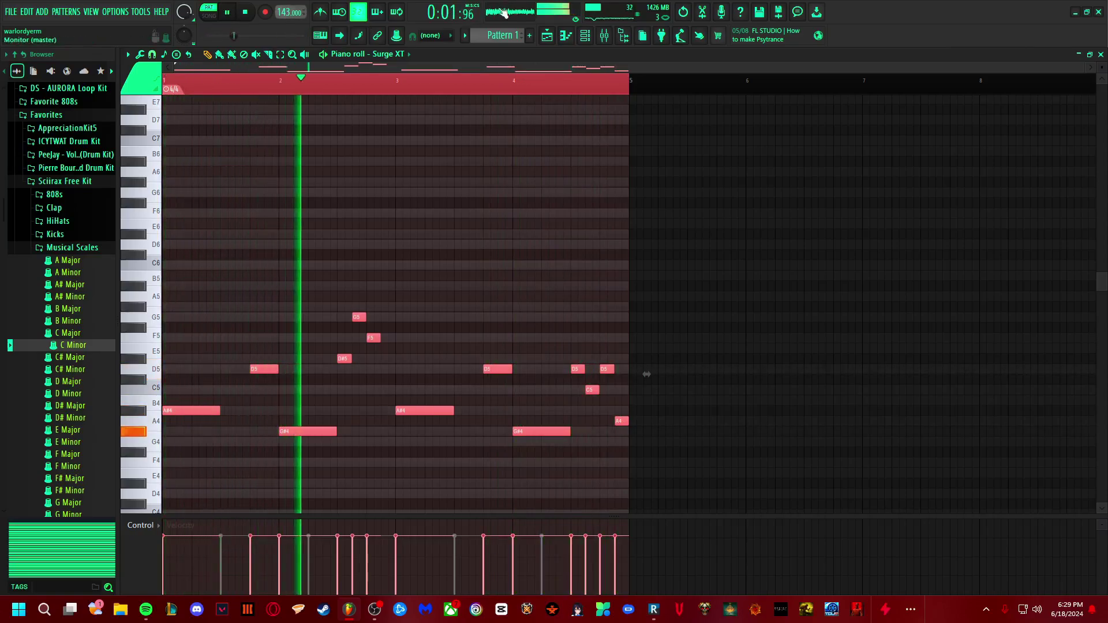
# Step: Reopen Surge XT and audition patches in the Pads category, from Alias Pornography through Assymetry to Bell Pad
pyautogui.click(548, 36)
pyautogui.click(566, 35)
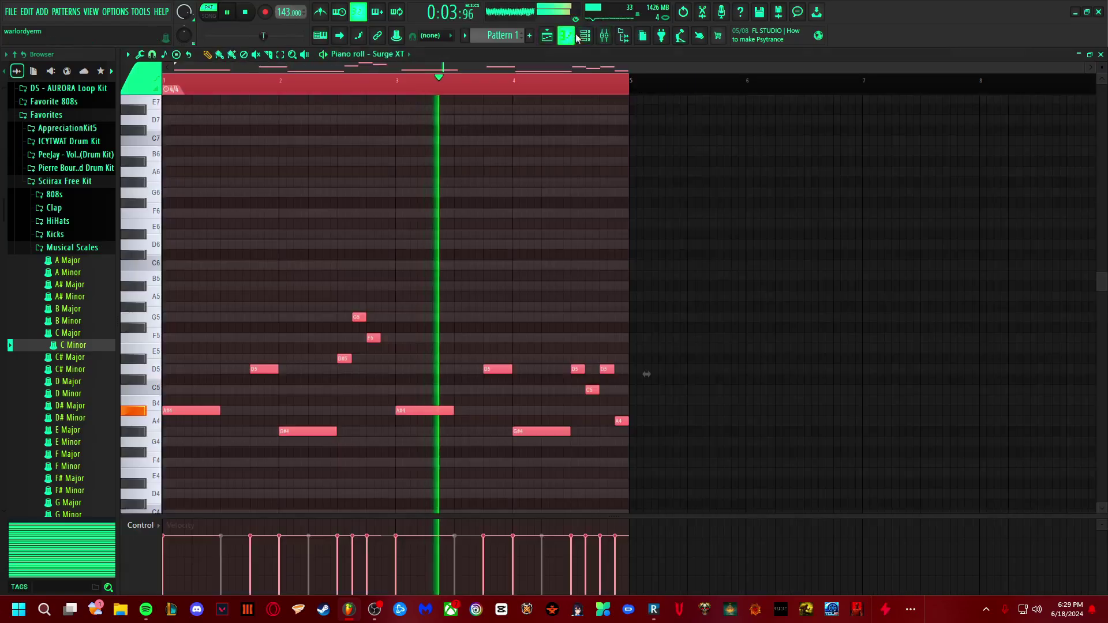
pyautogui.click(585, 35)
pyautogui.click(580, 321)
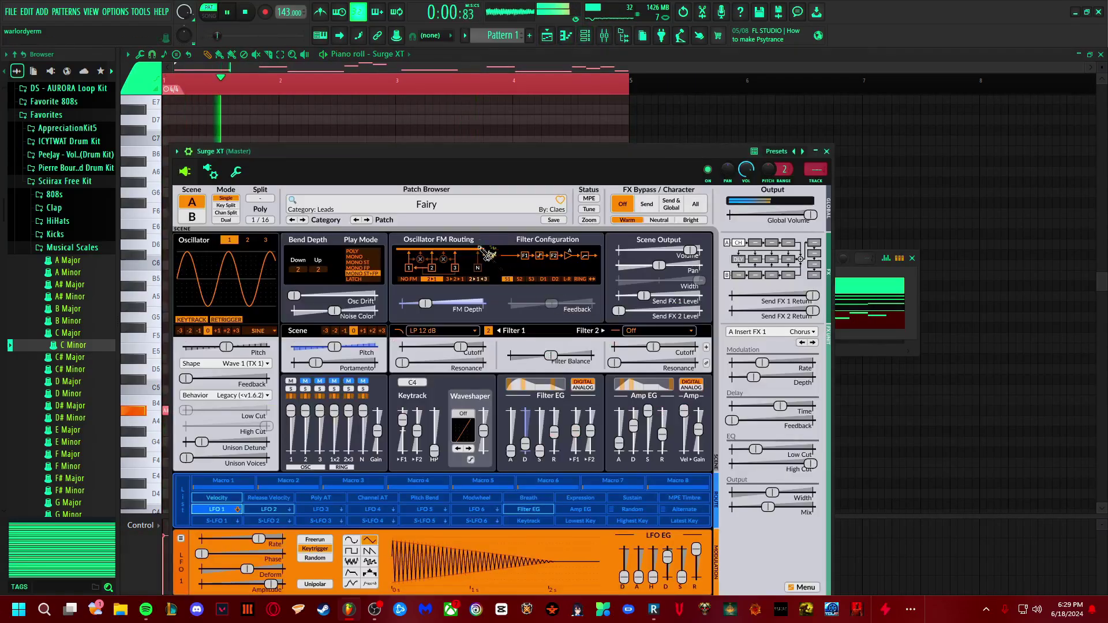
pyautogui.click(304, 221)
pyautogui.click(304, 220)
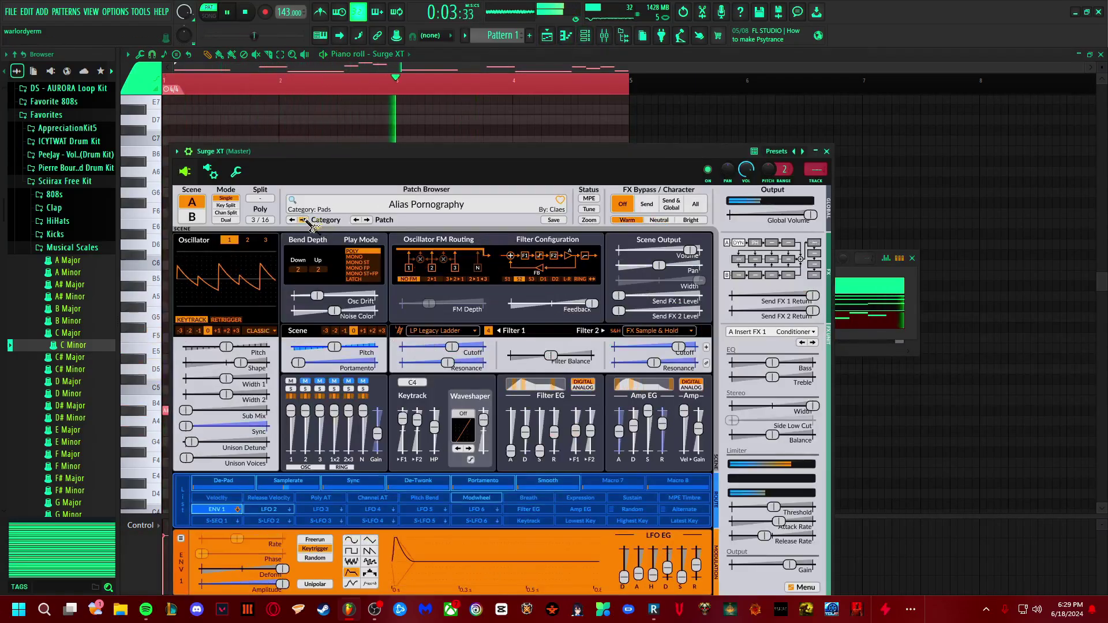
pyautogui.click(372, 221)
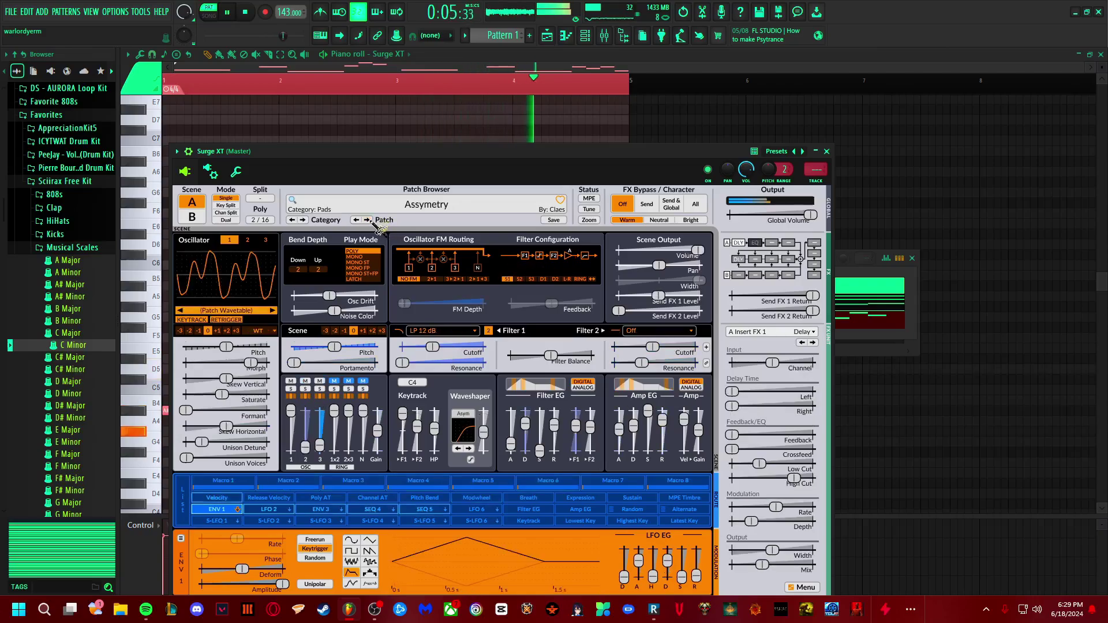
pyautogui.click(372, 221)
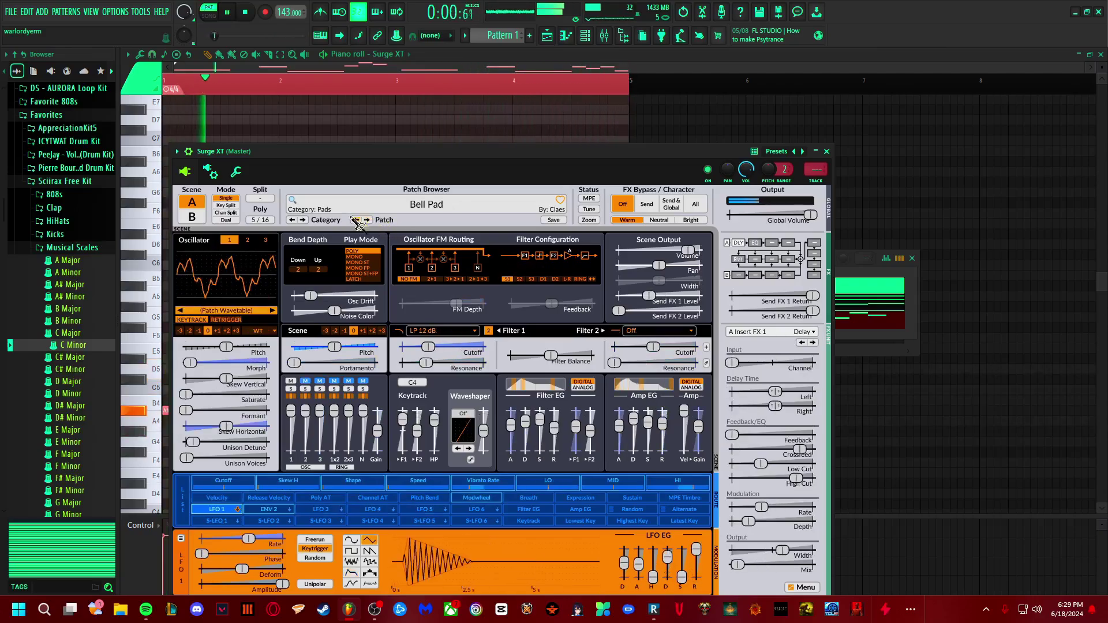
# Step: Switch Surge XT to the Plucks category and step through its patches to load Bell 1
pyautogui.click(304, 221)
pyautogui.click(304, 220)
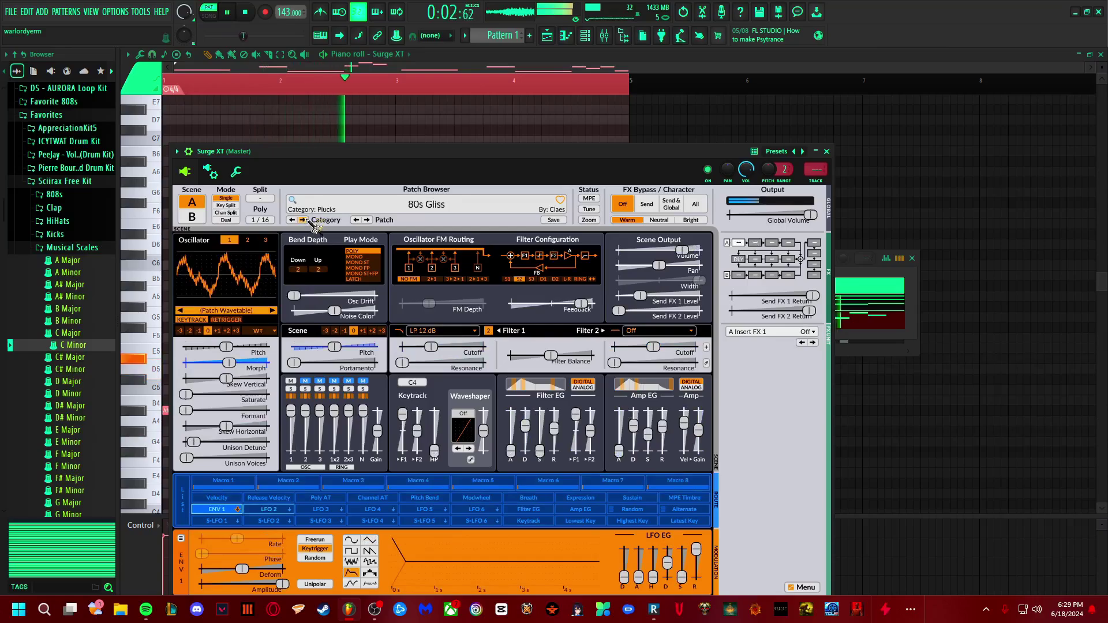
pyautogui.click(369, 220)
pyautogui.click(369, 221)
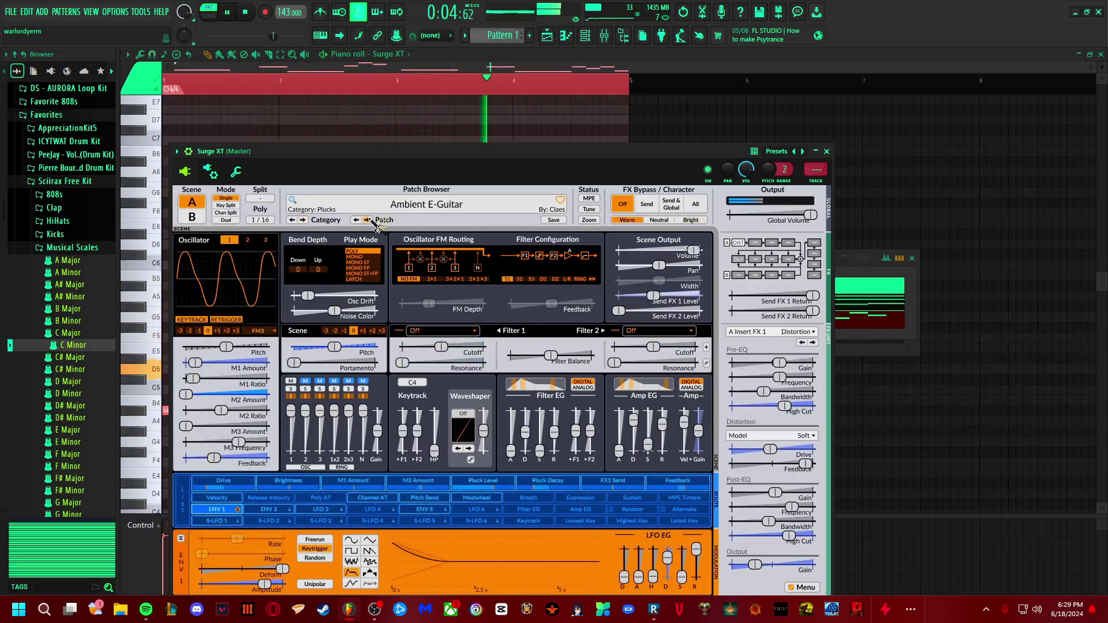
pyautogui.click(369, 220)
pyautogui.click(369, 221)
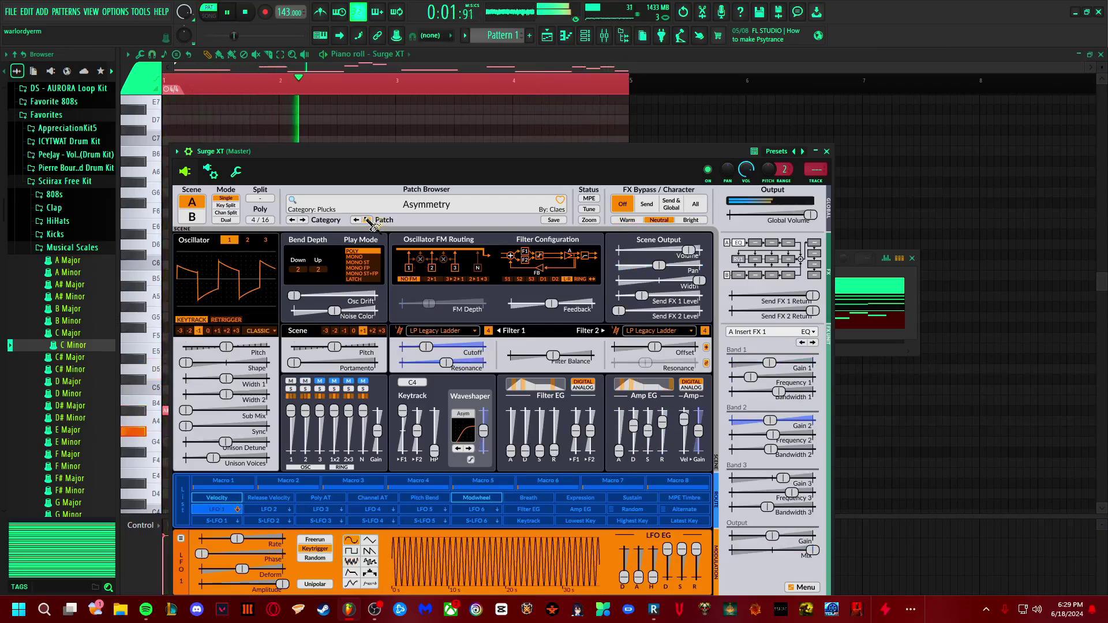
pyautogui.click(369, 220)
pyautogui.click(367, 220)
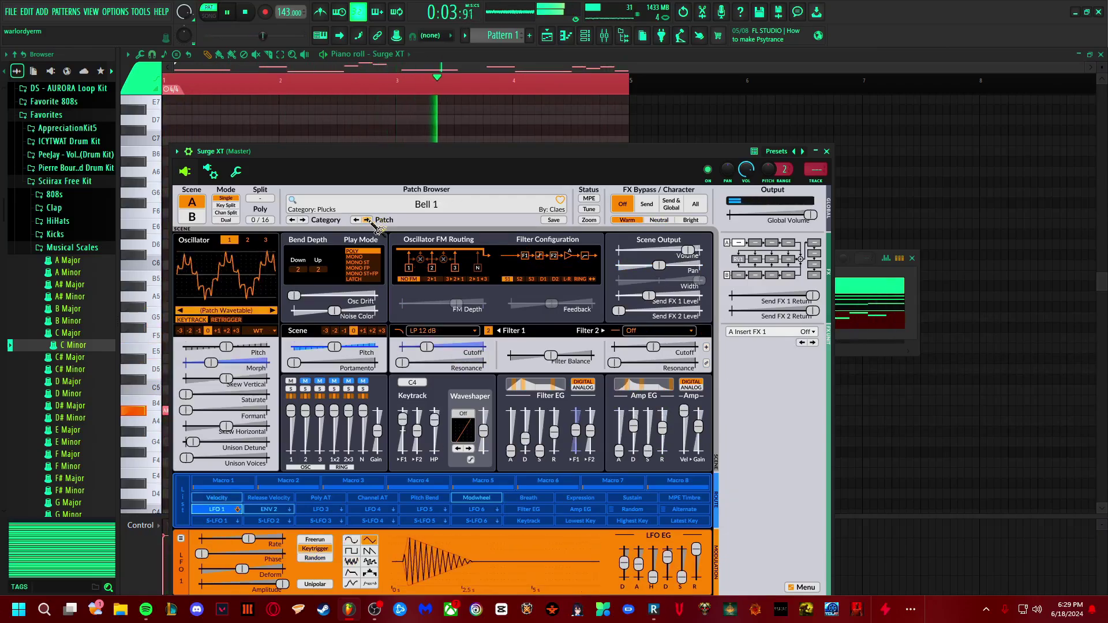
# Step: Audition the Plucks patch Belle, switch Surge XT to the Polysynths category and step from 1804 through Ahh Polly to Analyse
pyautogui.click(368, 221)
pyautogui.click(367, 221)
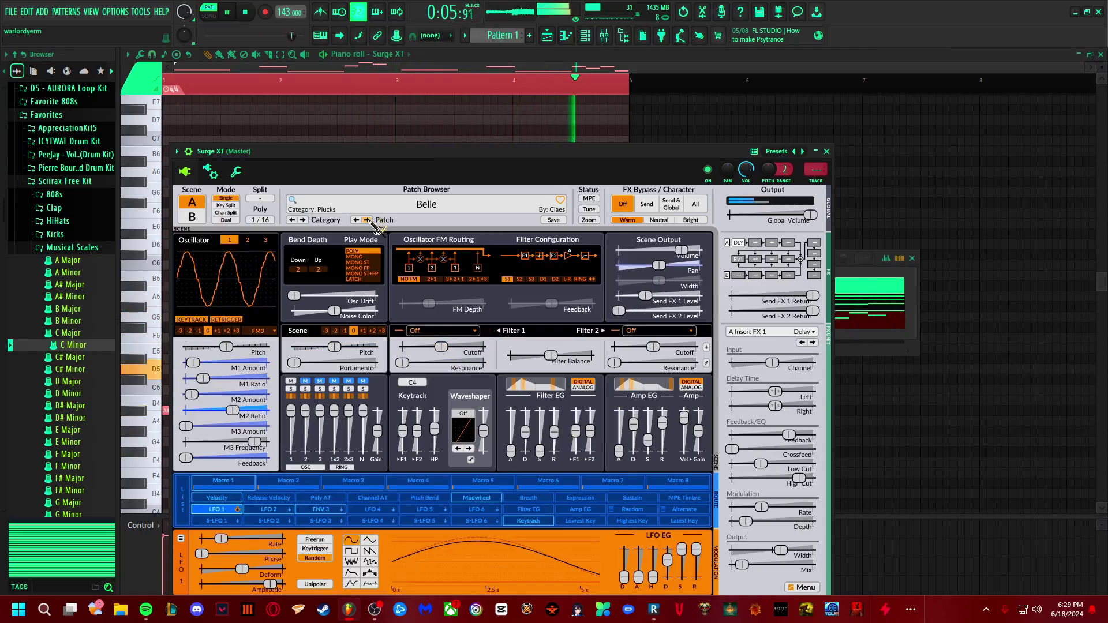
pyautogui.click(302, 220)
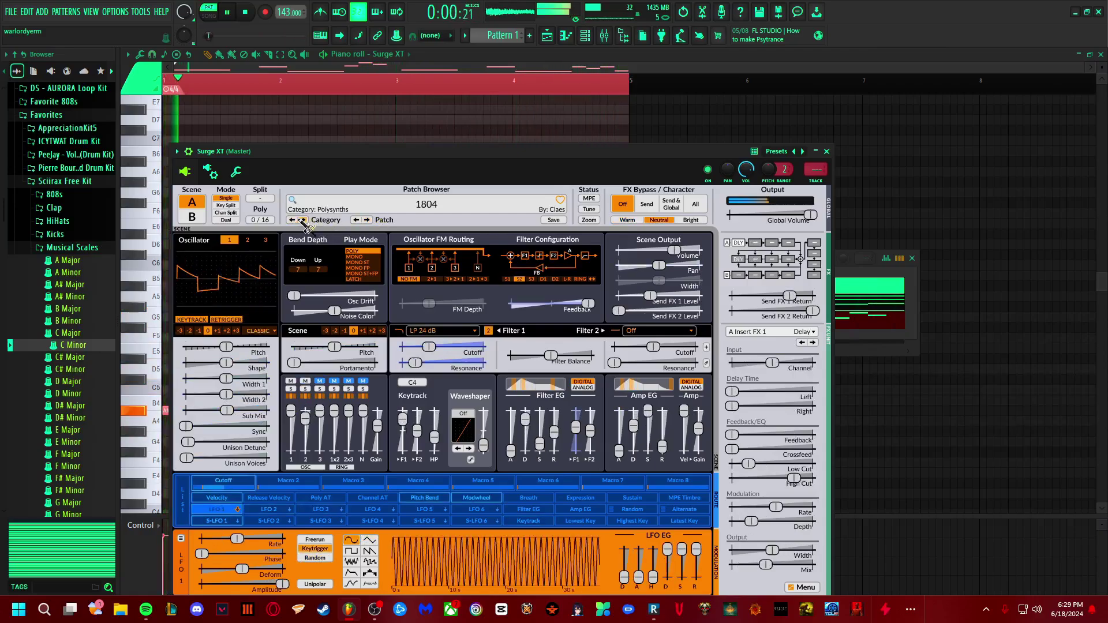
pyautogui.click(368, 220)
pyautogui.click(368, 220)
pyautogui.click(366, 220)
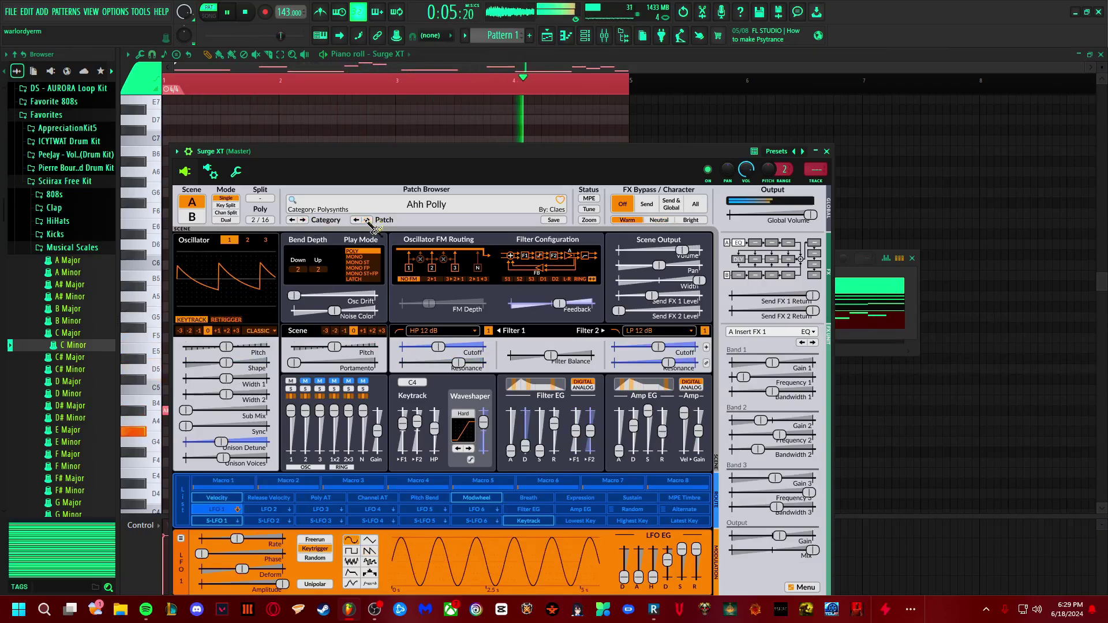
pyautogui.click(368, 220)
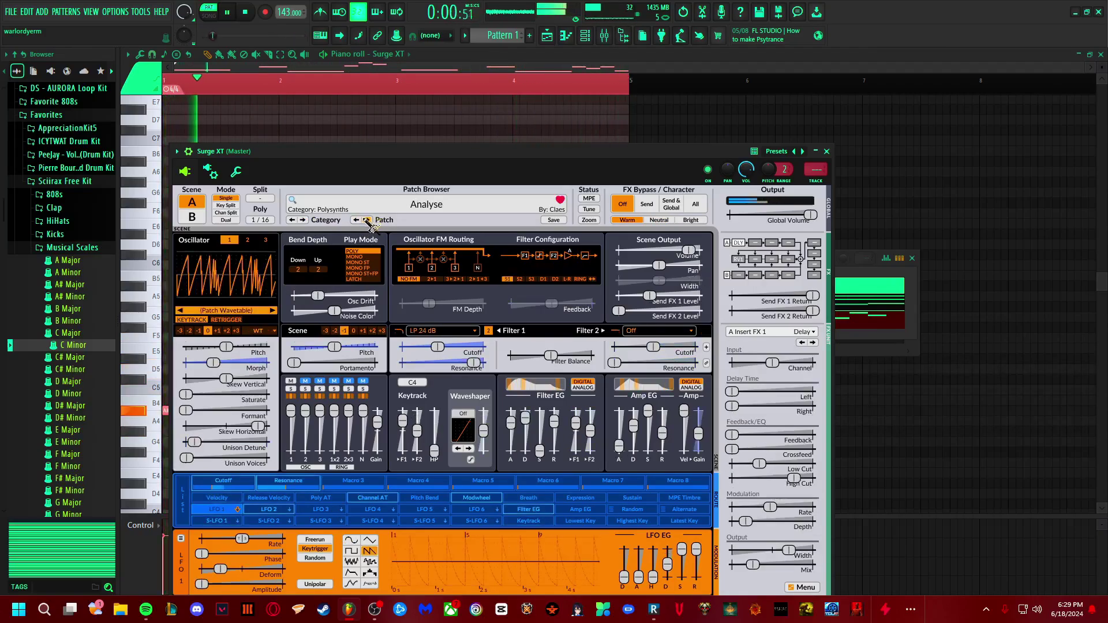
# Step: Transpose all counter-melody notes up one octave
pyautogui.click(681, 118)
pyautogui.rightClick(684, 119)
pyautogui.hotkey('ctrl', 'a')
pyautogui.hotkey('ctrl', 'Up')
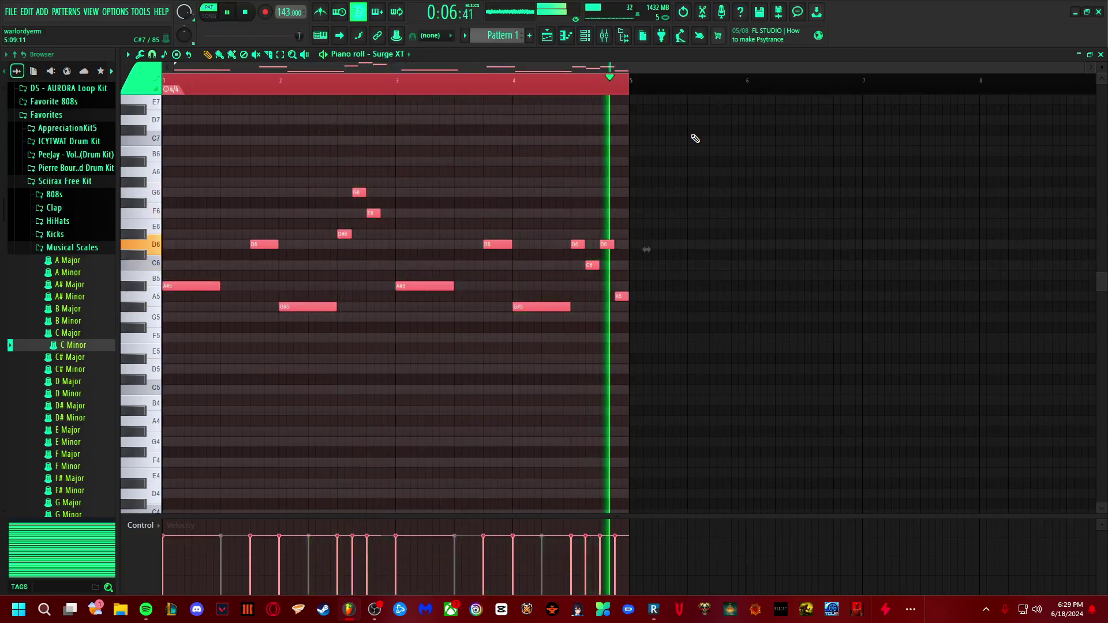
# Step: Reopen Surge XT from the channel rack and audition further patches in the Polysynths category
pyautogui.click(584, 36)
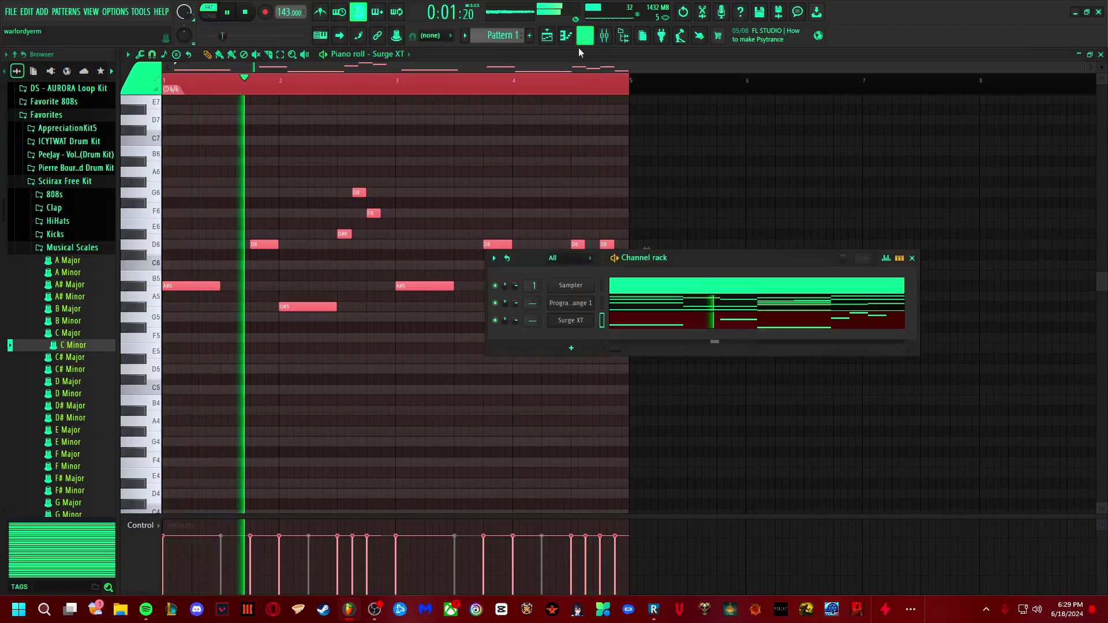
pyautogui.click(568, 321)
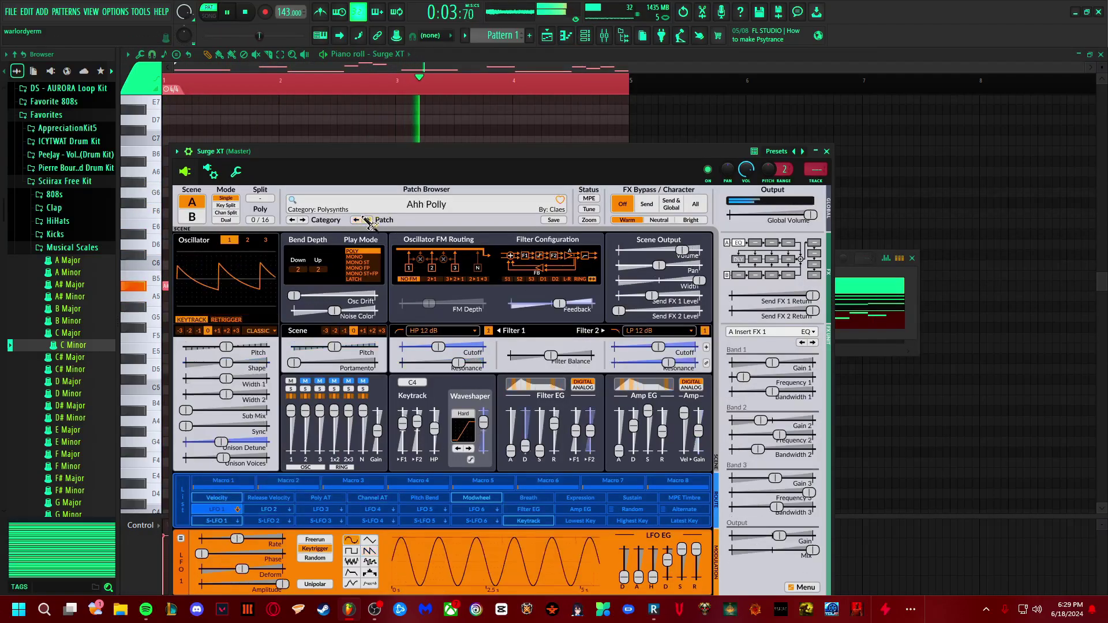
pyautogui.click(365, 219)
pyautogui.click(365, 219)
pyautogui.click(365, 219)
# Step: Browse the Surge XT categories from Sequences through Splits to 01 A Simple Formula in Formula Modulator
pyautogui.click(305, 220)
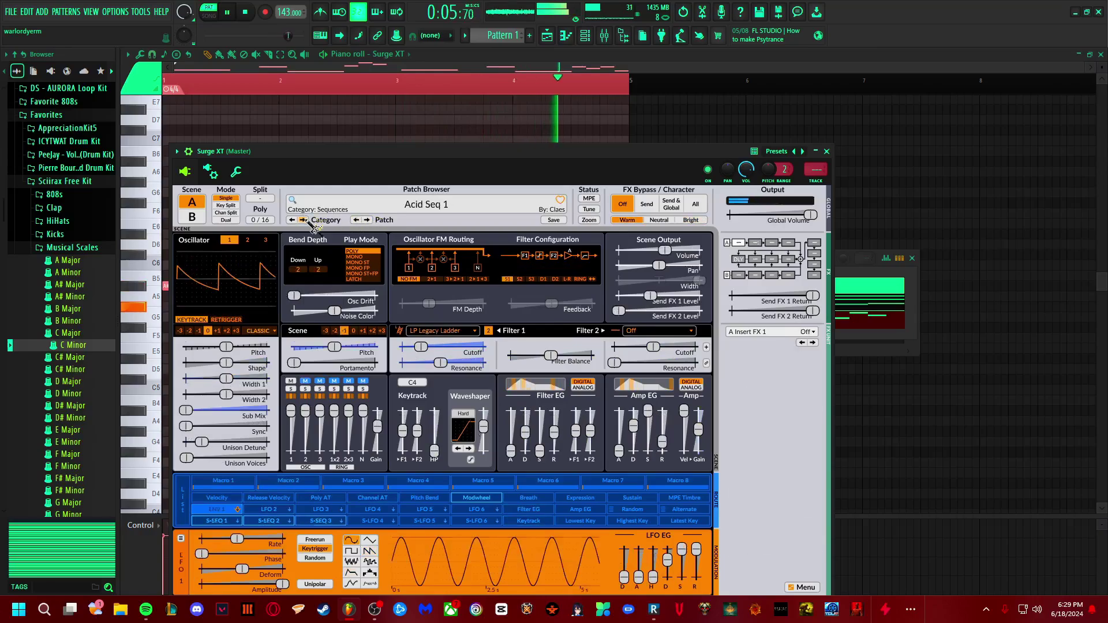
pyautogui.click(305, 220)
pyautogui.click(305, 220)
pyautogui.click(292, 219)
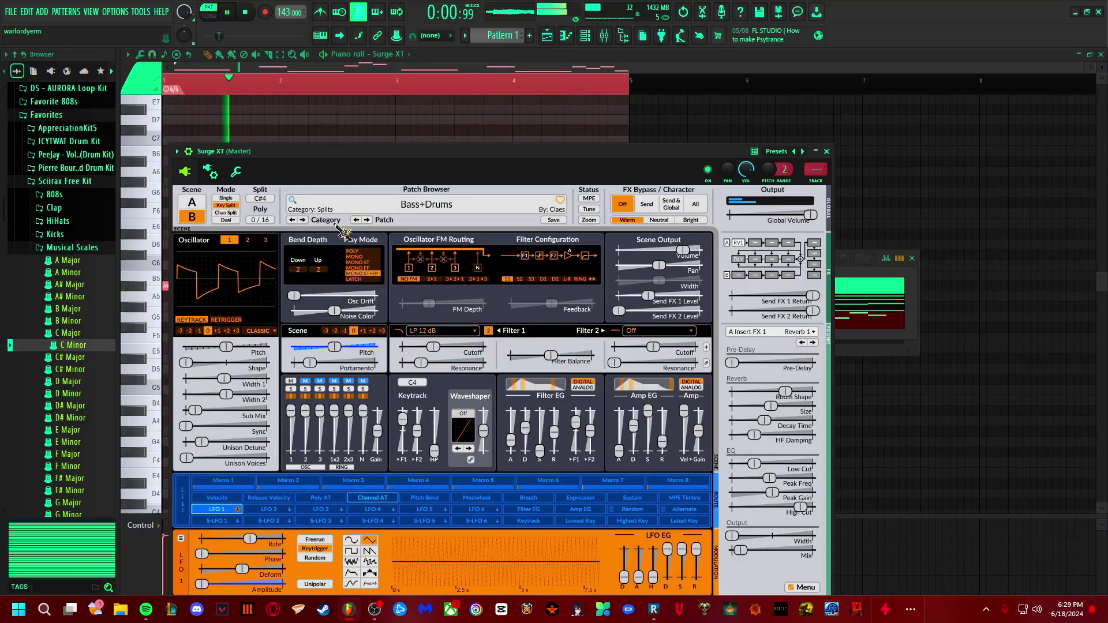
pyautogui.click(304, 220)
pyautogui.click(304, 220)
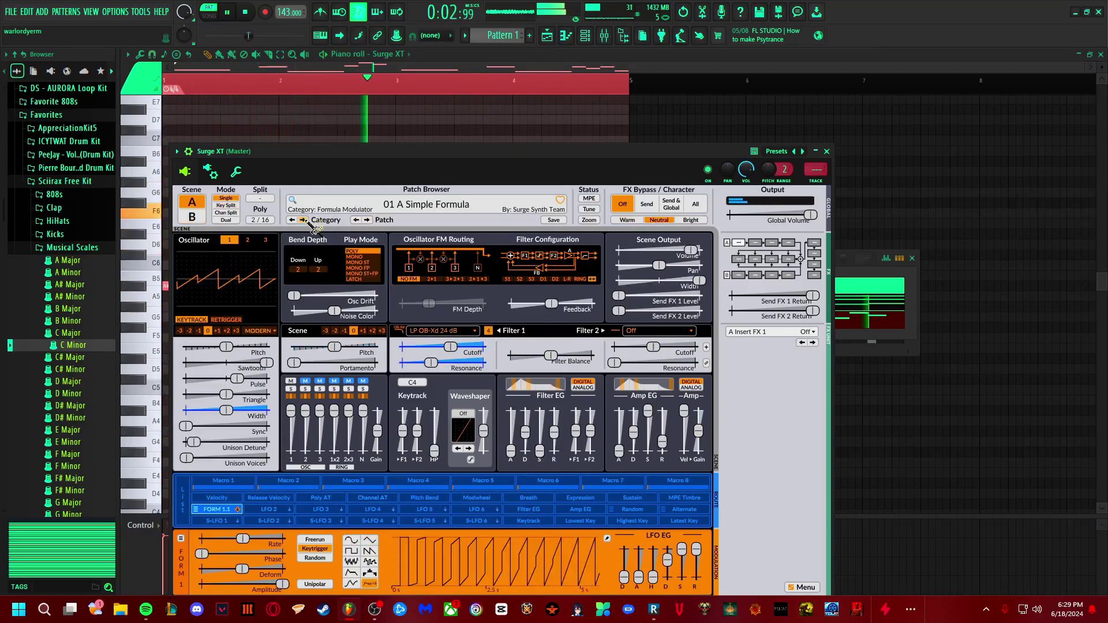
# Step: Continue through the Surge XT categories Winds, Drums and Guitars to the third-party Keys patch Clave
pyautogui.click(304, 220)
pyautogui.click(304, 220)
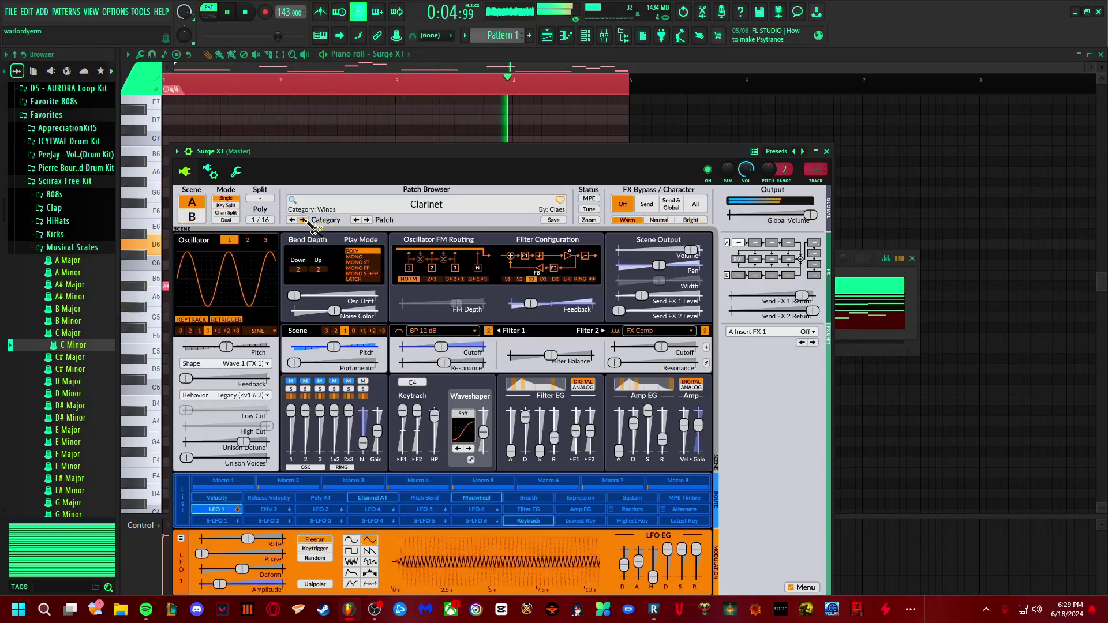
pyautogui.click(302, 220)
pyautogui.click(304, 220)
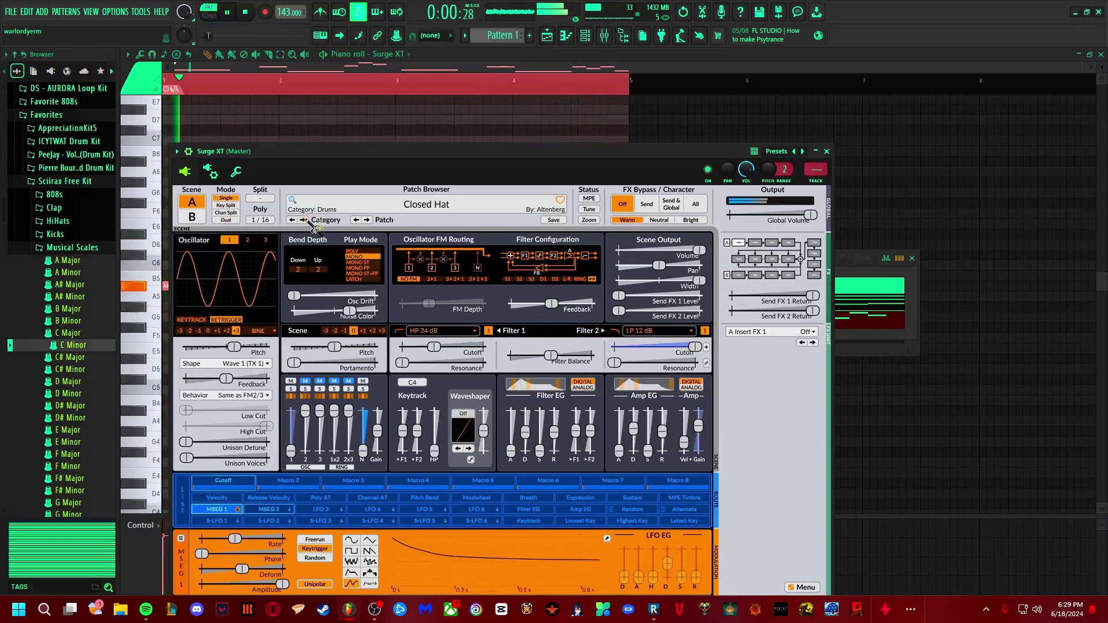
pyautogui.click(304, 220)
pyautogui.click(302, 220)
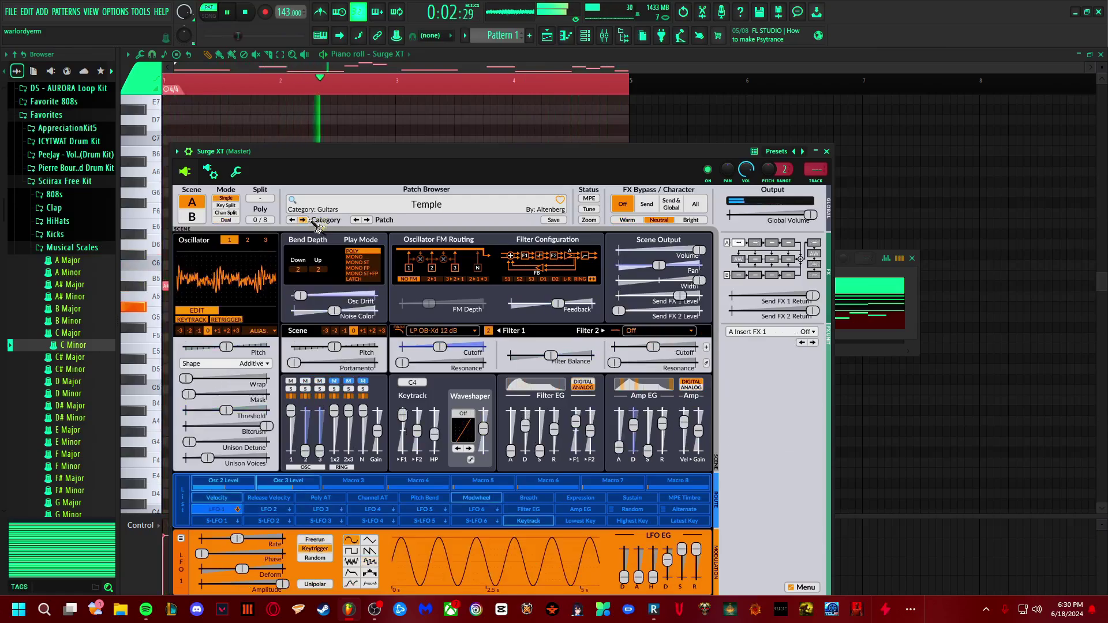
pyautogui.click(302, 220)
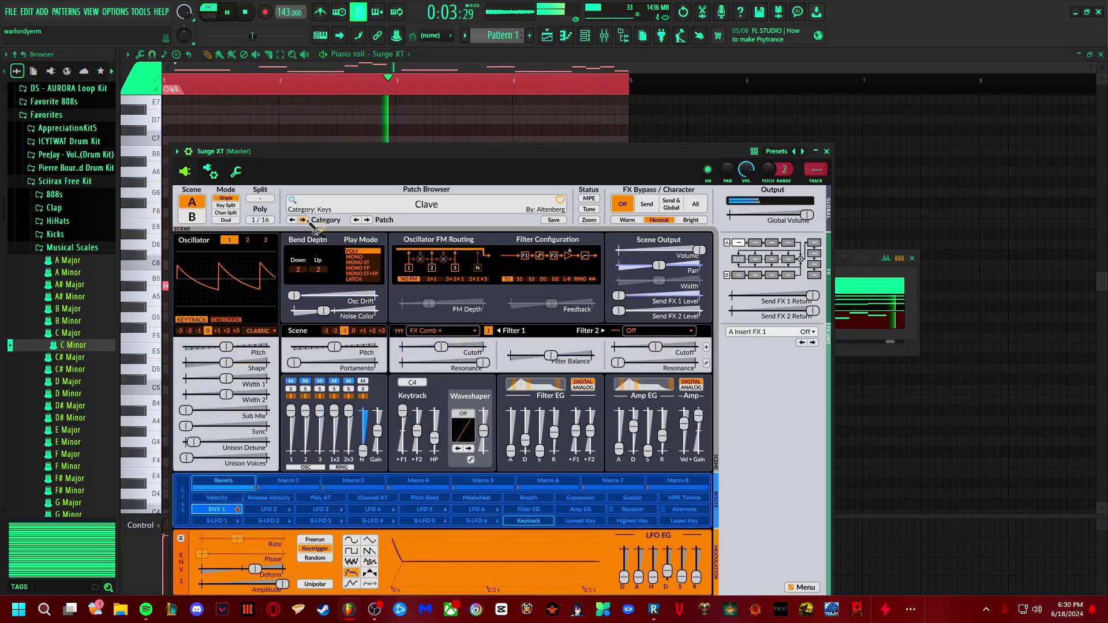
# Step: Audition the factory Keys patches Artificial 1, Artificial 2 and Experiment in Surge XT
pyautogui.click(366, 208)
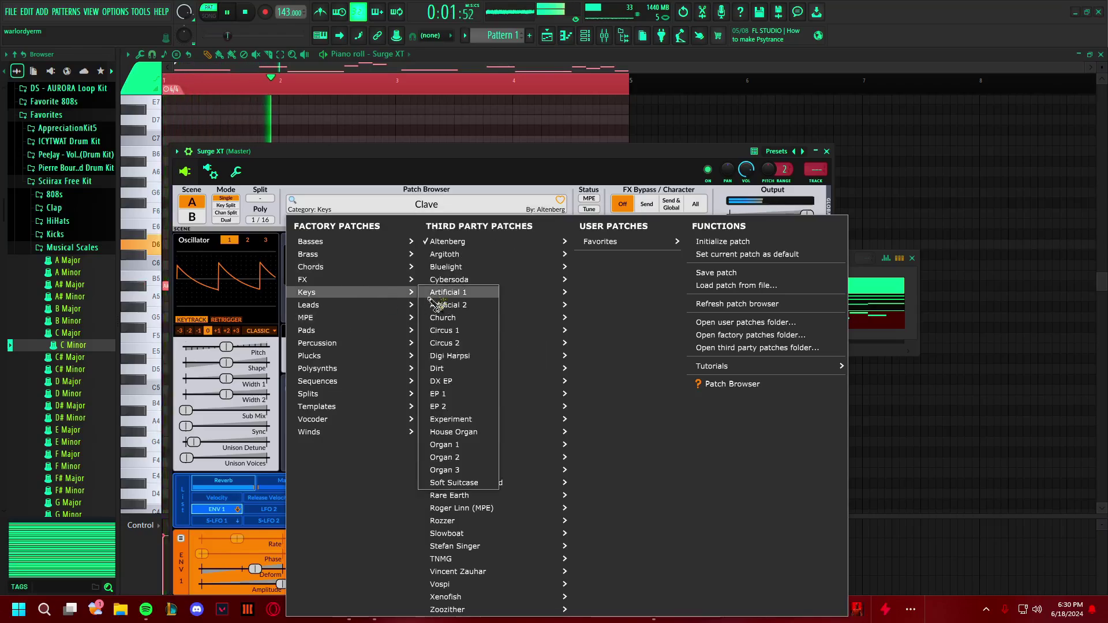
pyautogui.click(446, 289)
pyautogui.click(414, 213)
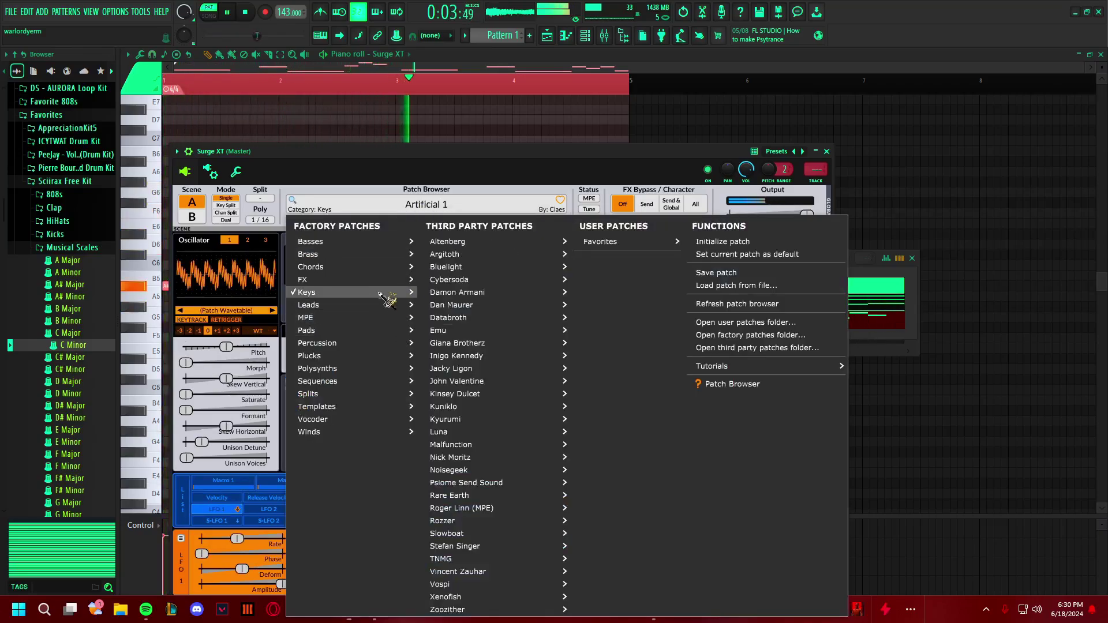
pyautogui.click(466, 305)
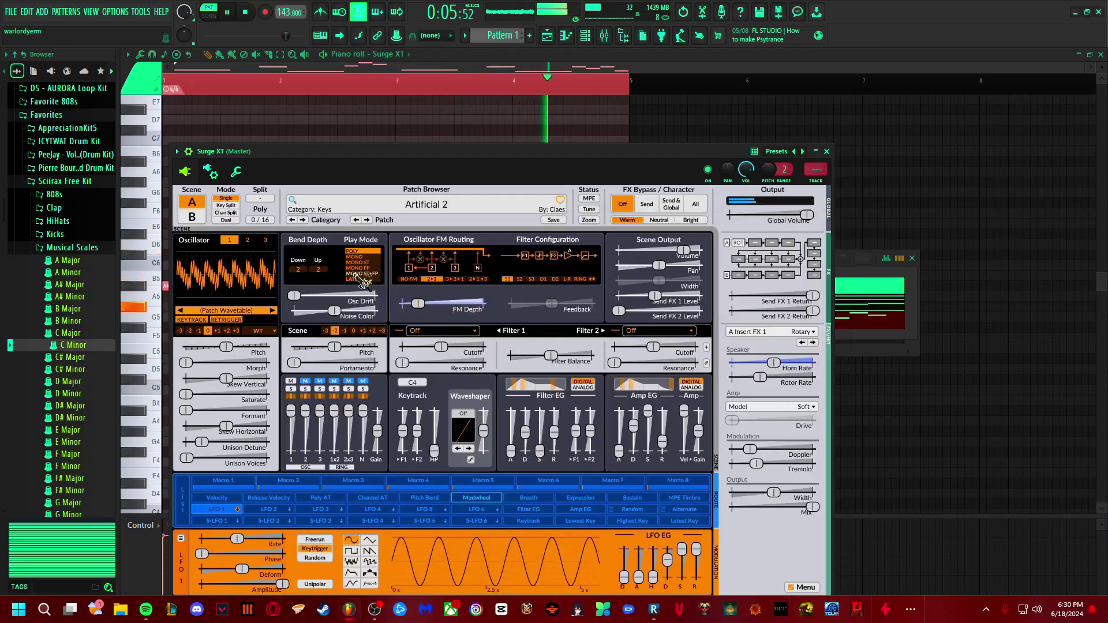
pyautogui.click(426, 204)
pyautogui.moveTo(369, 293)
pyautogui.click(461, 419)
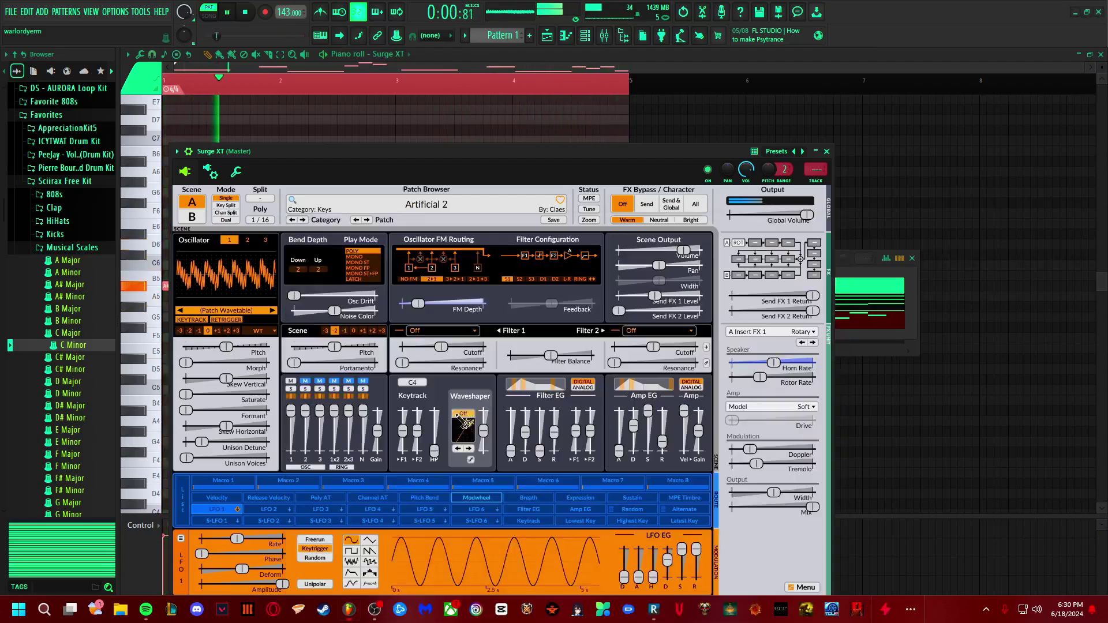
pyautogui.click(412, 210)
# Step: Delete the stray note after the pattern and lower all counter-melody notes by one octave
pyautogui.click(703, 99)
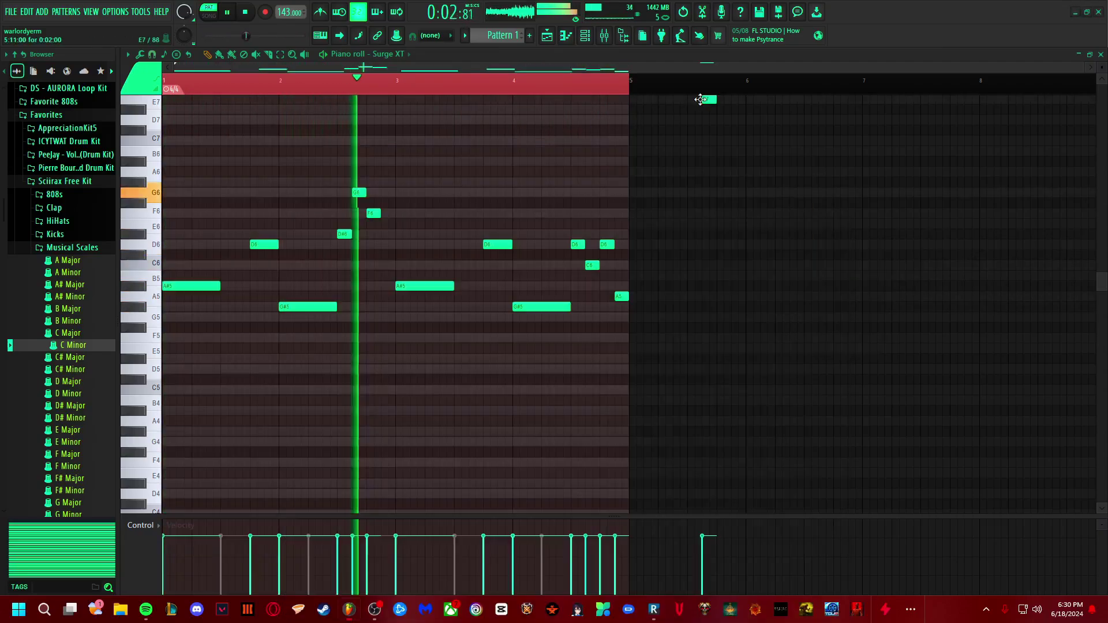
pyautogui.rightClick(703, 99)
pyautogui.scroll(3, 619, 185)
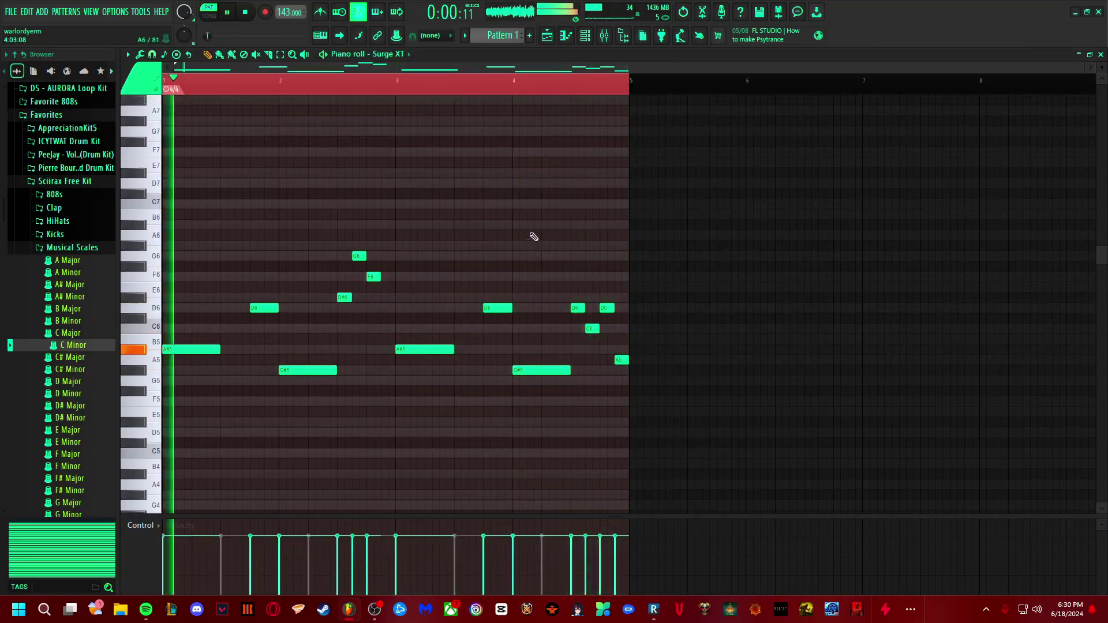
pyautogui.hotkey('ctrl', 'a')
pyautogui.hotkey('ctrl', 'Down')
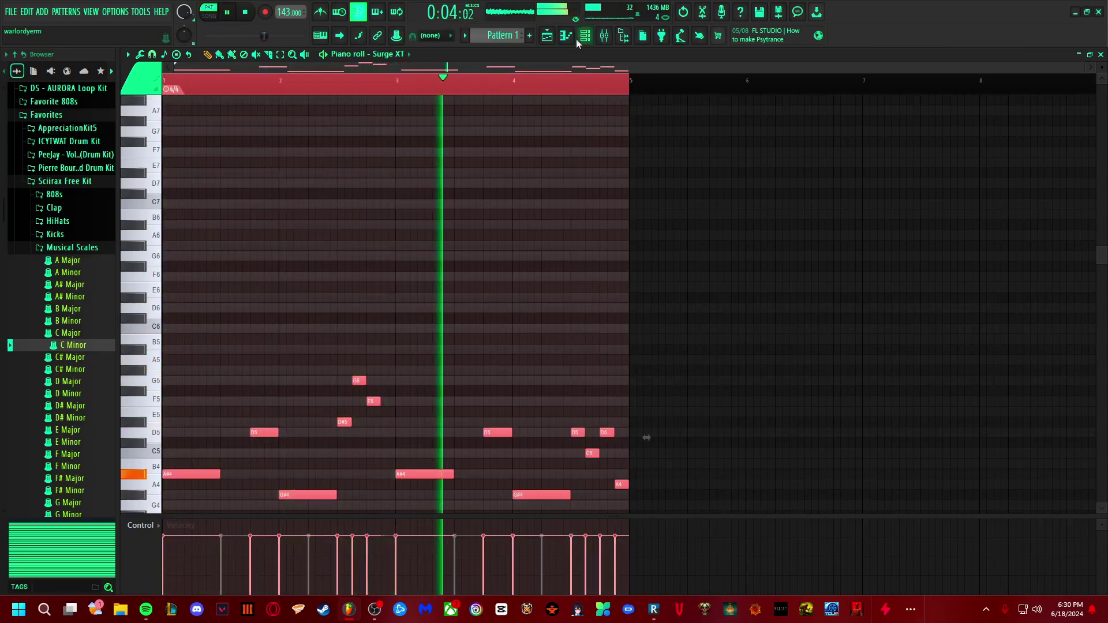
# Step: Open the notes of the ProgramChange 1 channel in the piano roll
pyautogui.press('F6')
pyautogui.click(572, 303)
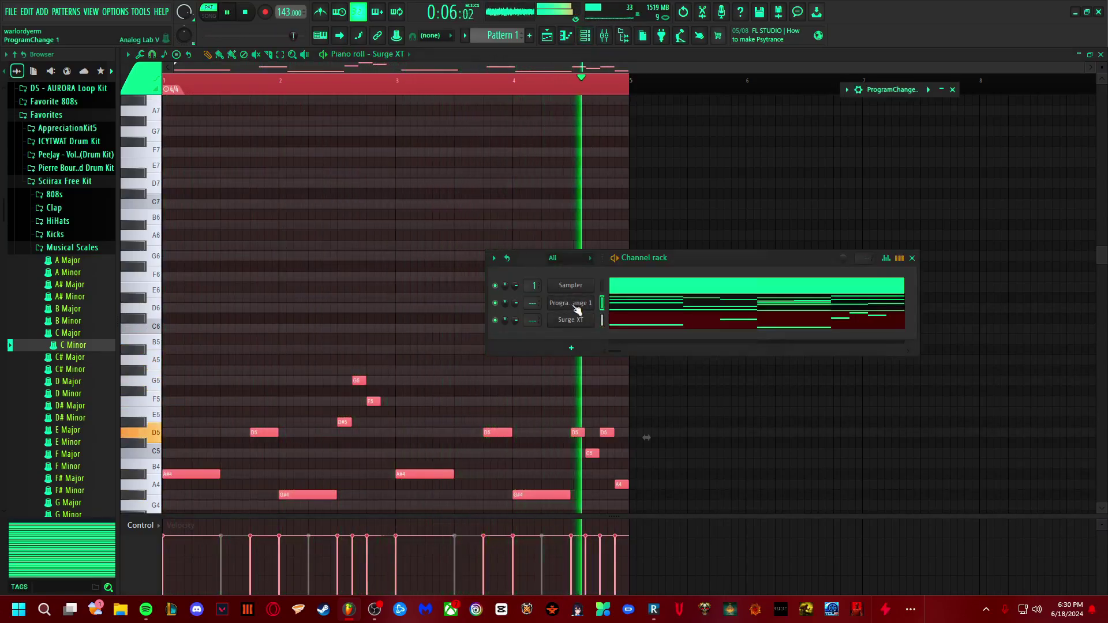
pyautogui.rightClick(579, 305)
pyautogui.rightClick(578, 305)
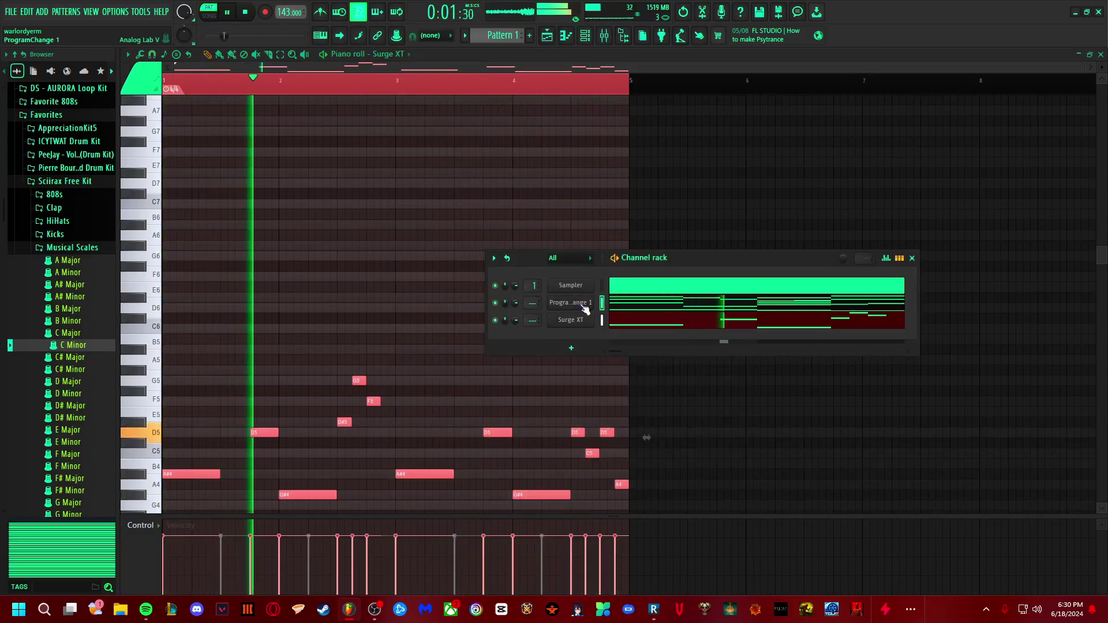
pyautogui.rightClick(579, 304)
pyautogui.click(618, 302)
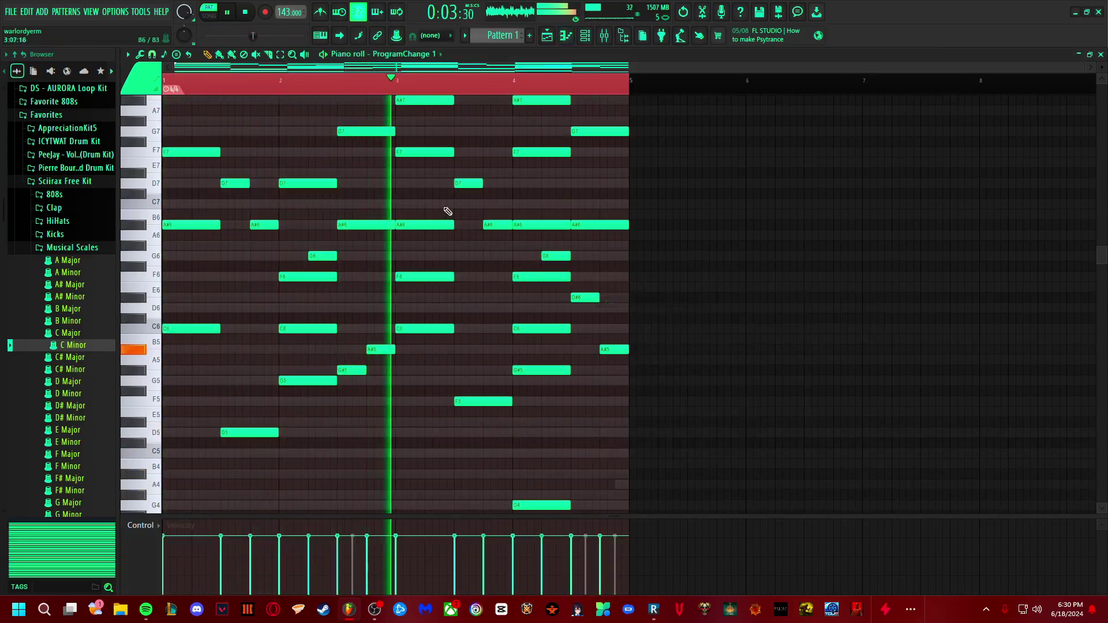
# Step: Open Analog Lab on the ProgramChange 1 channel and audition Pad presets from Astral Voices to Bright Spectral Pad
pyautogui.press('F6')
pyautogui.click(579, 302)
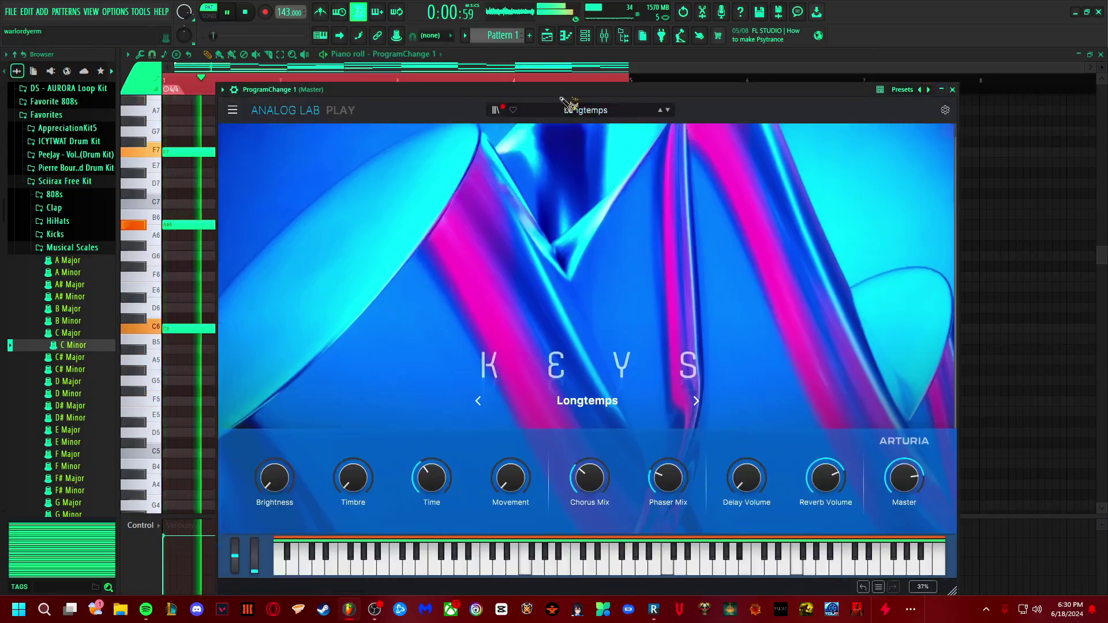
pyautogui.click(576, 108)
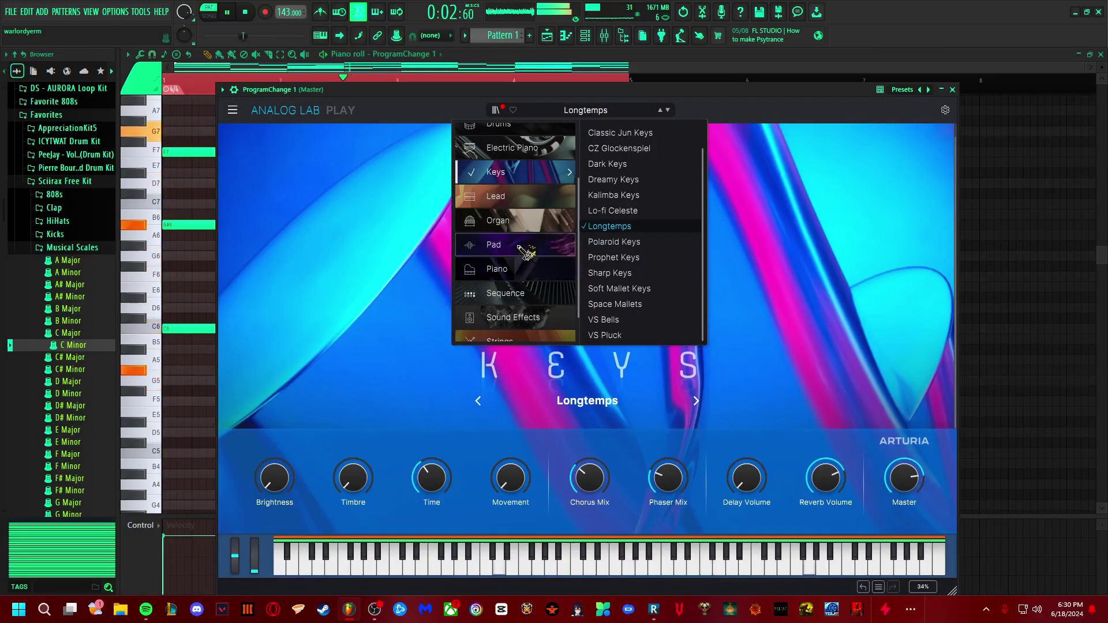
pyautogui.moveTo(519, 244)
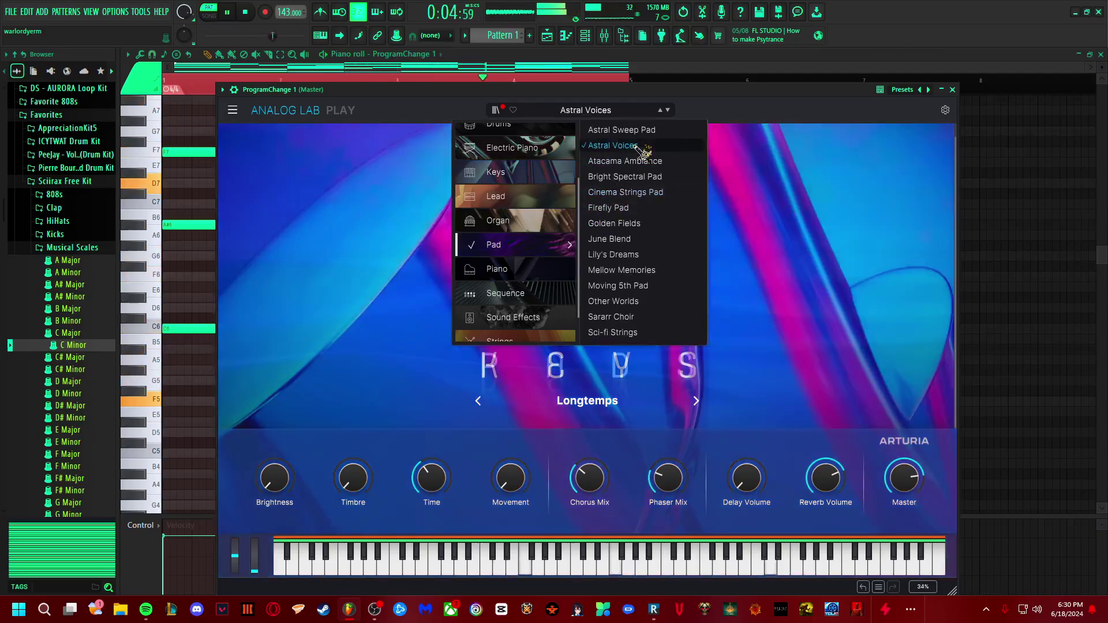
pyautogui.click(613, 145)
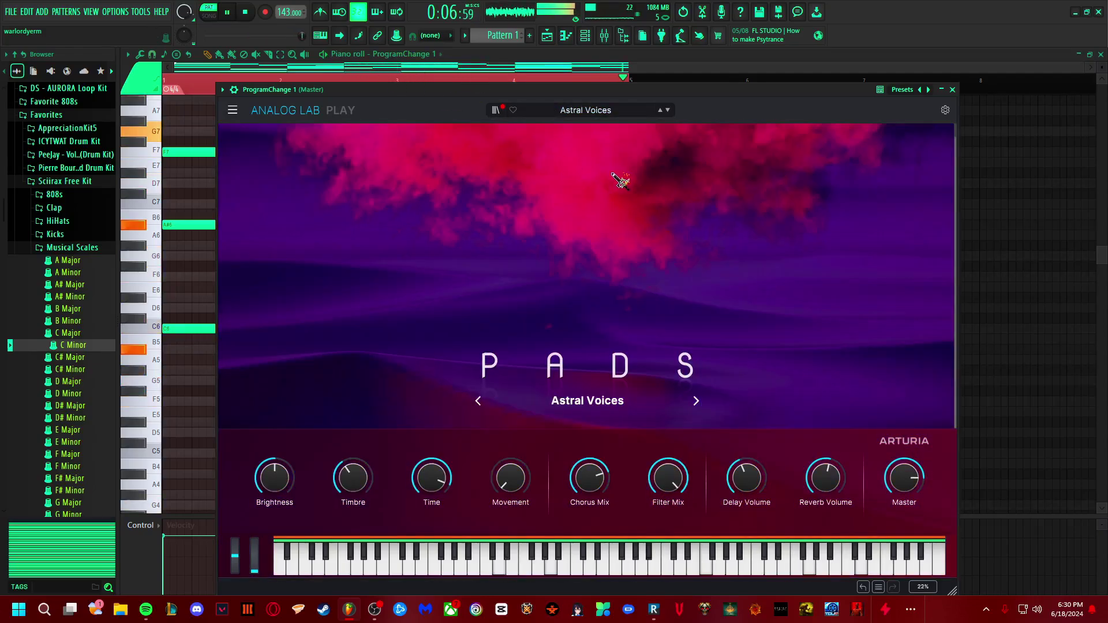
pyautogui.click(667, 110)
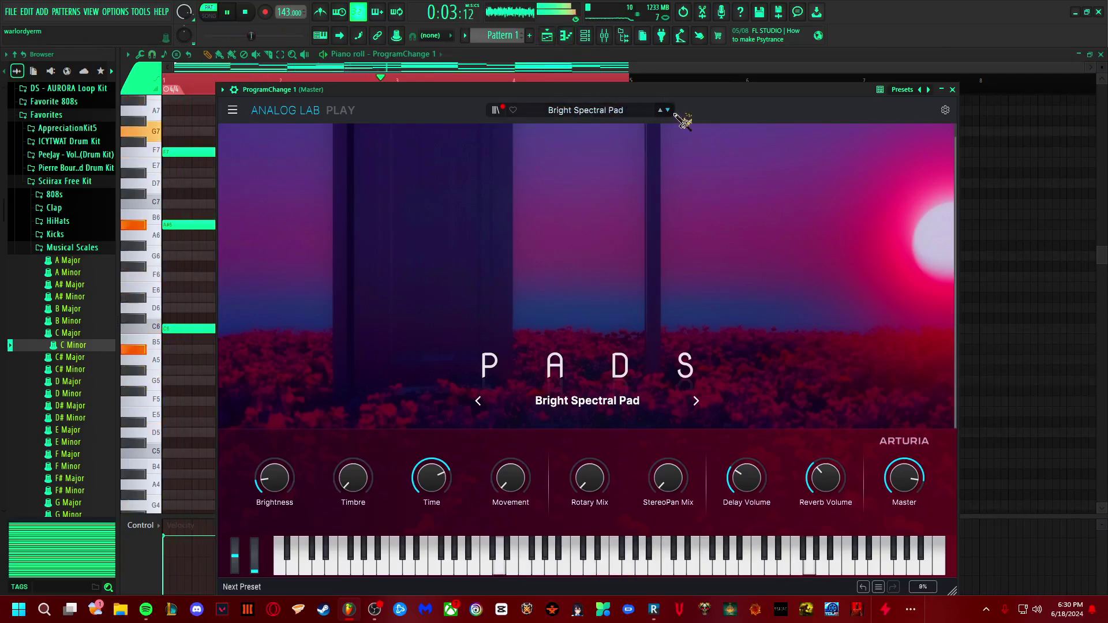
# Step: Load the Piano preset American Home Grand on the ProgramChange 1 channel
pyautogui.click(630, 110)
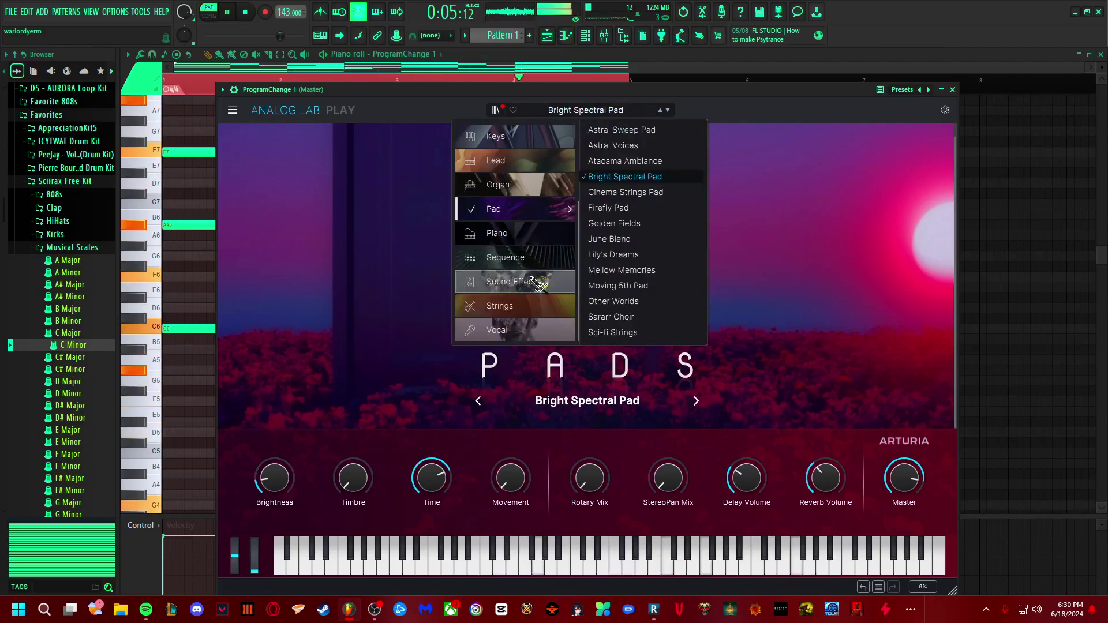
pyautogui.scroll(5, 539, 282)
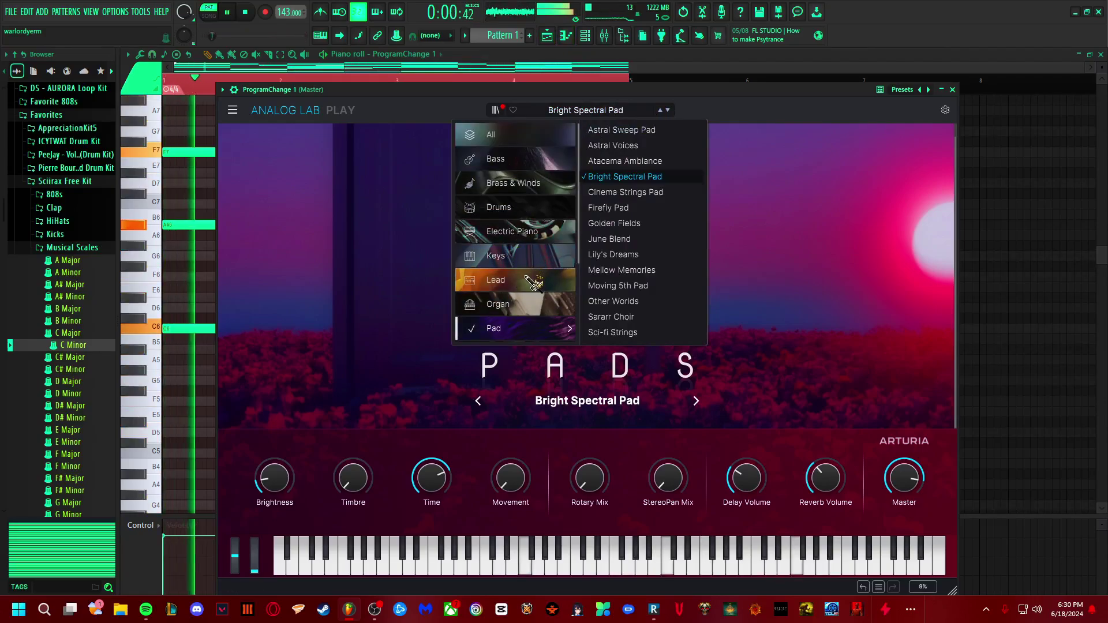
pyautogui.scroll(-4, 534, 282)
pyautogui.click(522, 263)
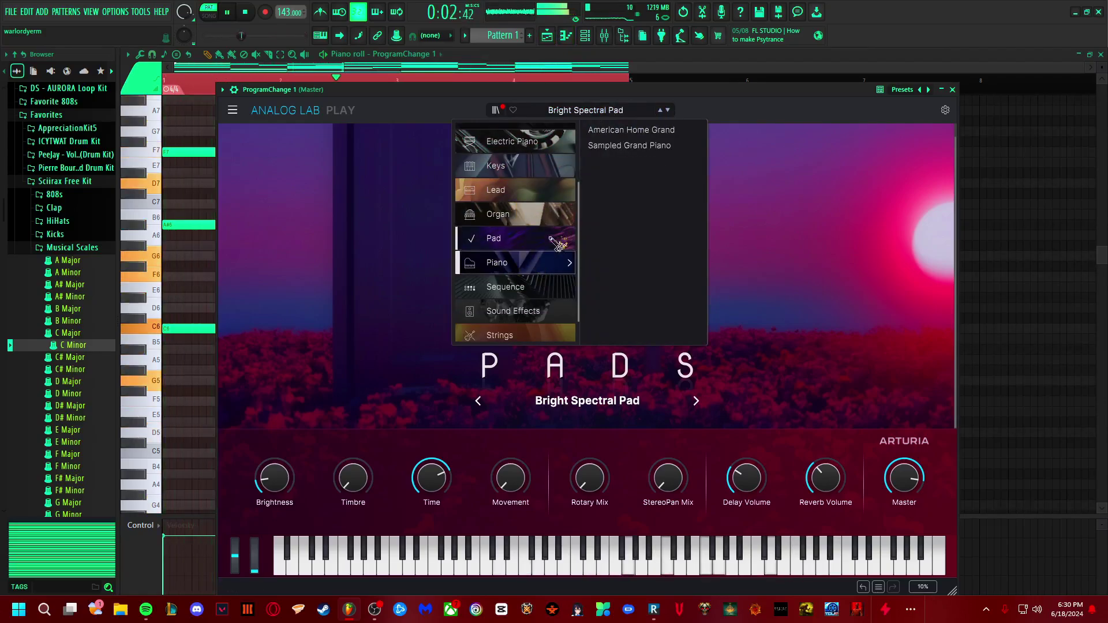
pyautogui.click(631, 130)
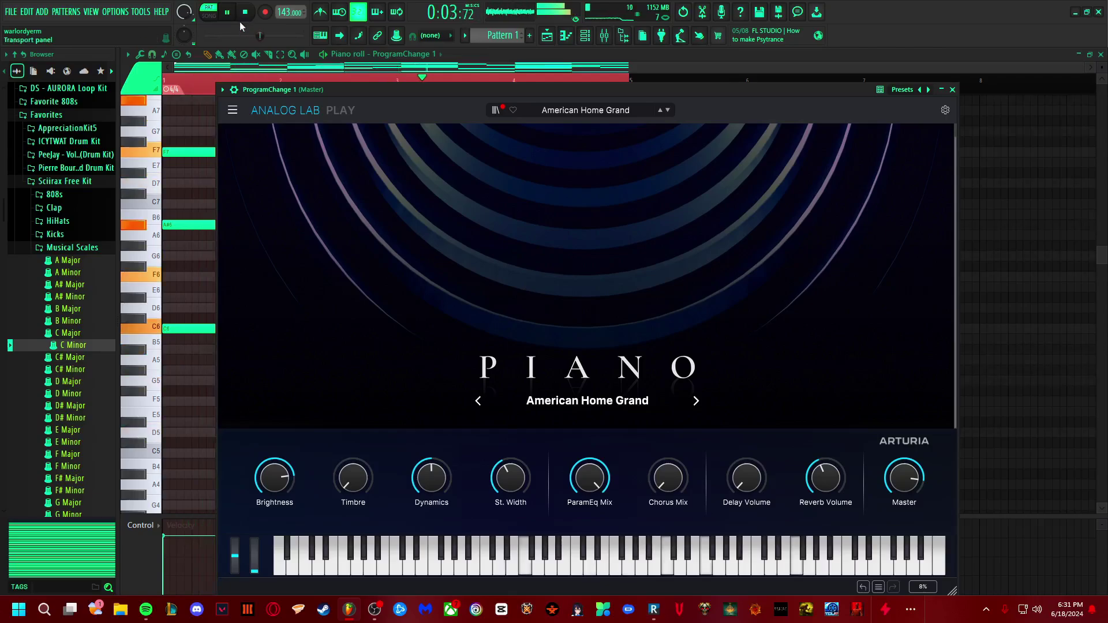
# Step: Switch to the playlist and bring up the channel rack
pyautogui.click(554, 41)
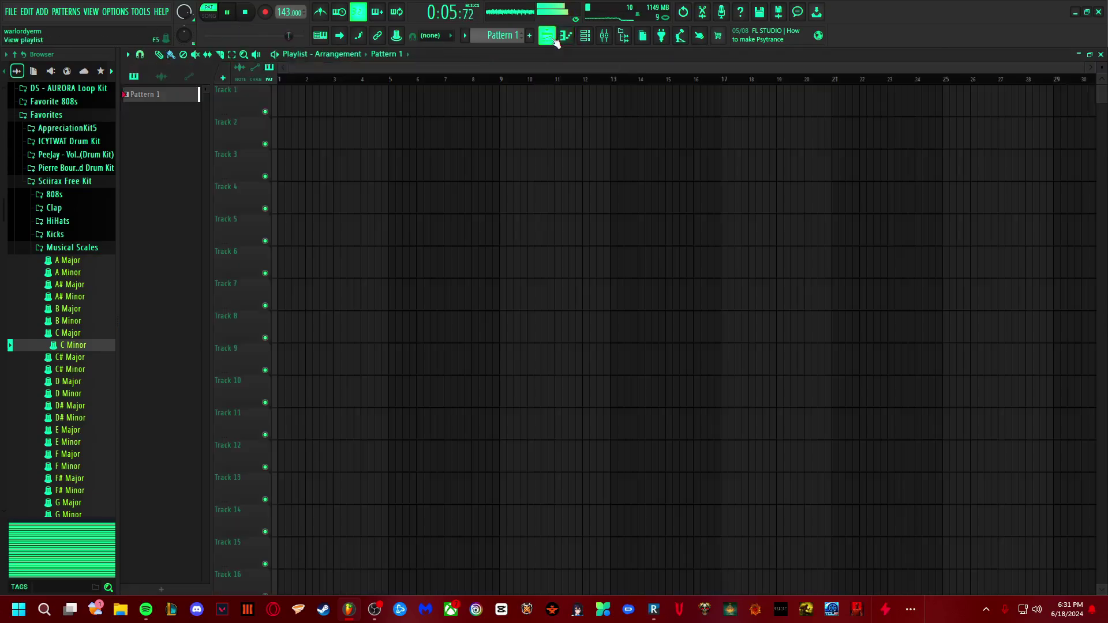
pyautogui.click(584, 38)
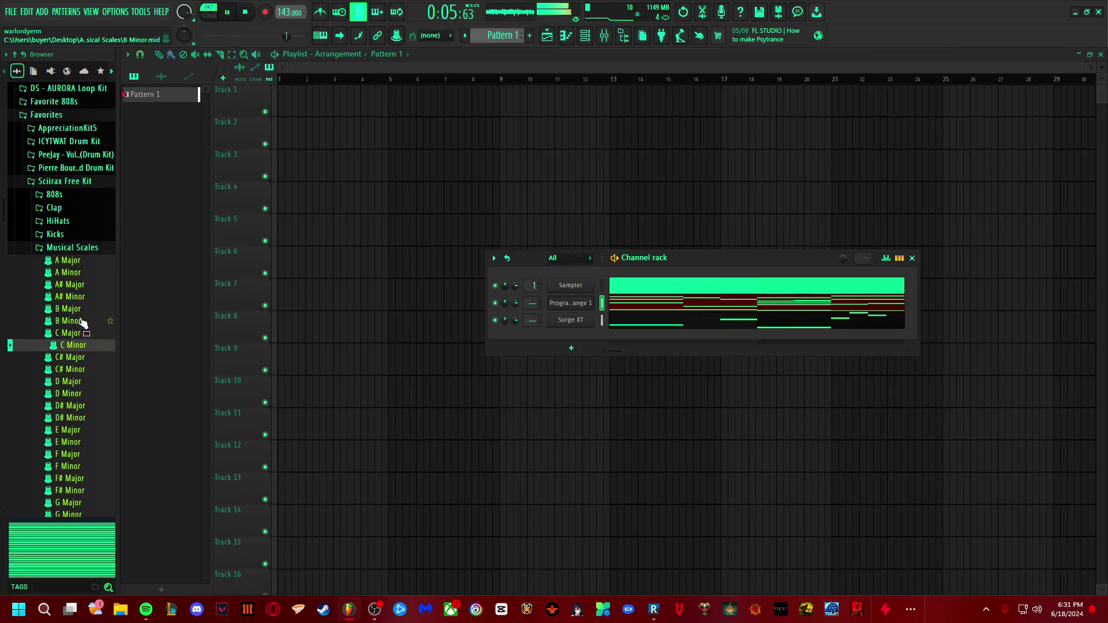
# Step: Open the Surge XT channel's notes in the piano roll, restart playback and bring up its synth window
pyautogui.rightClick(573, 321)
pyautogui.click(547, 330)
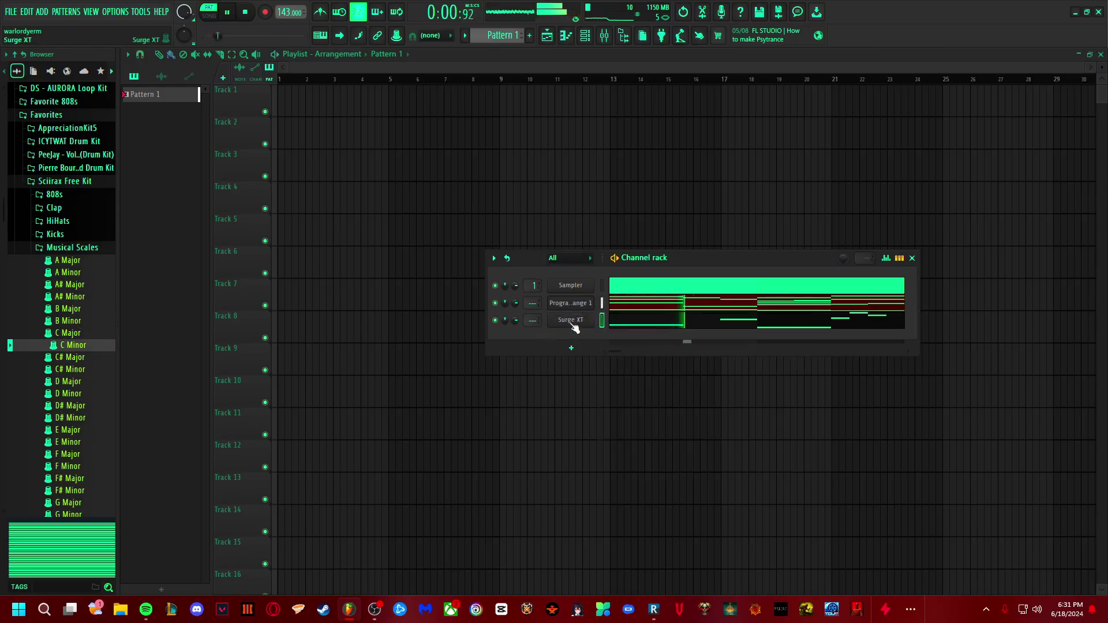
pyautogui.rightClick(558, 329)
pyautogui.click(616, 319)
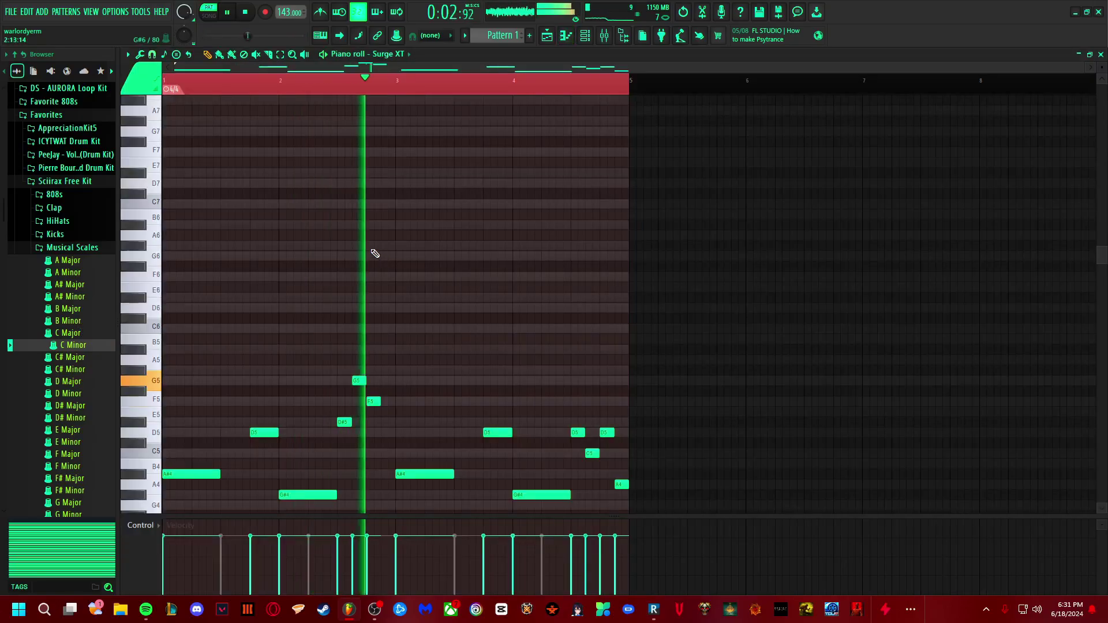
pyautogui.press('space')
pyautogui.press('space')
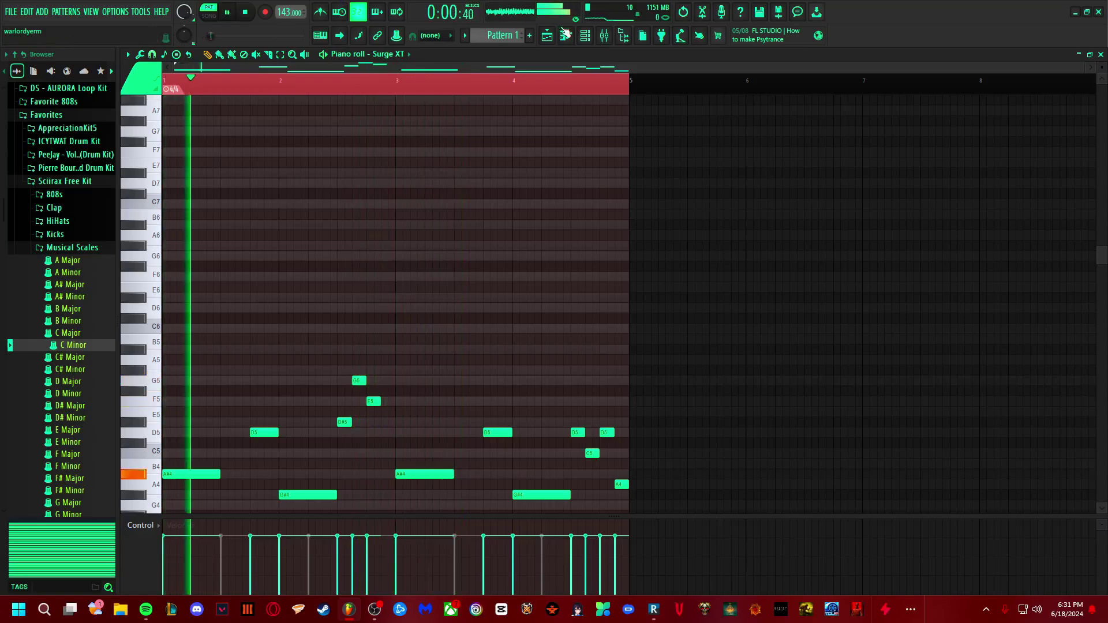
pyautogui.press('F6')
pyautogui.click(580, 320)
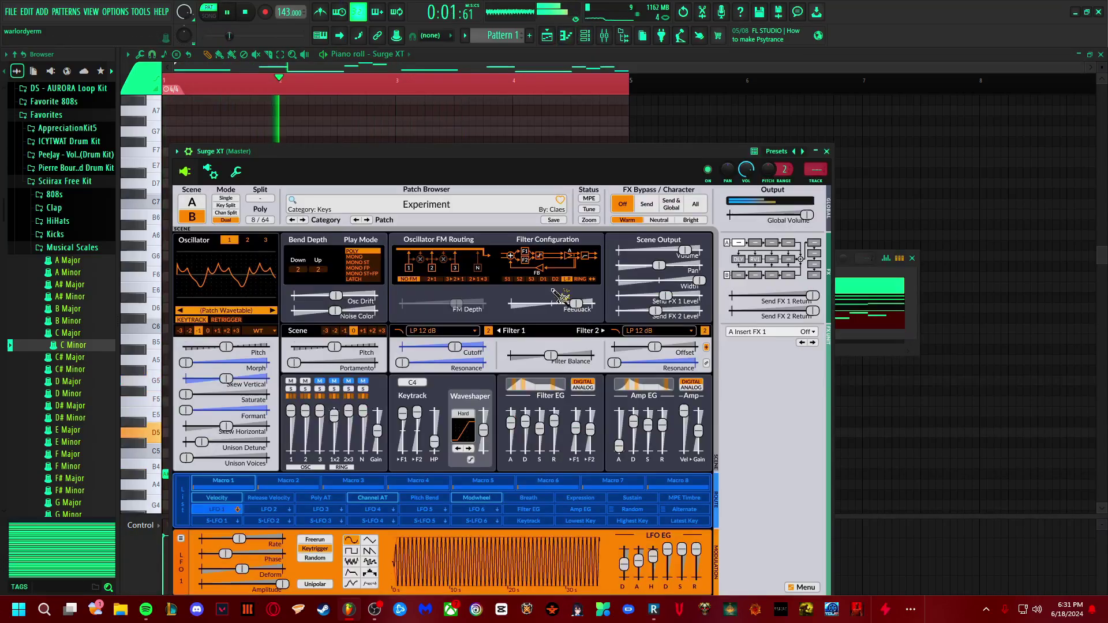
# Step: Audition Surge XT's Keys patches, from Organ 1 through Organ 3 and Soft Suitcase to Artificial 2
pyautogui.click(367, 220)
pyautogui.click(367, 220)
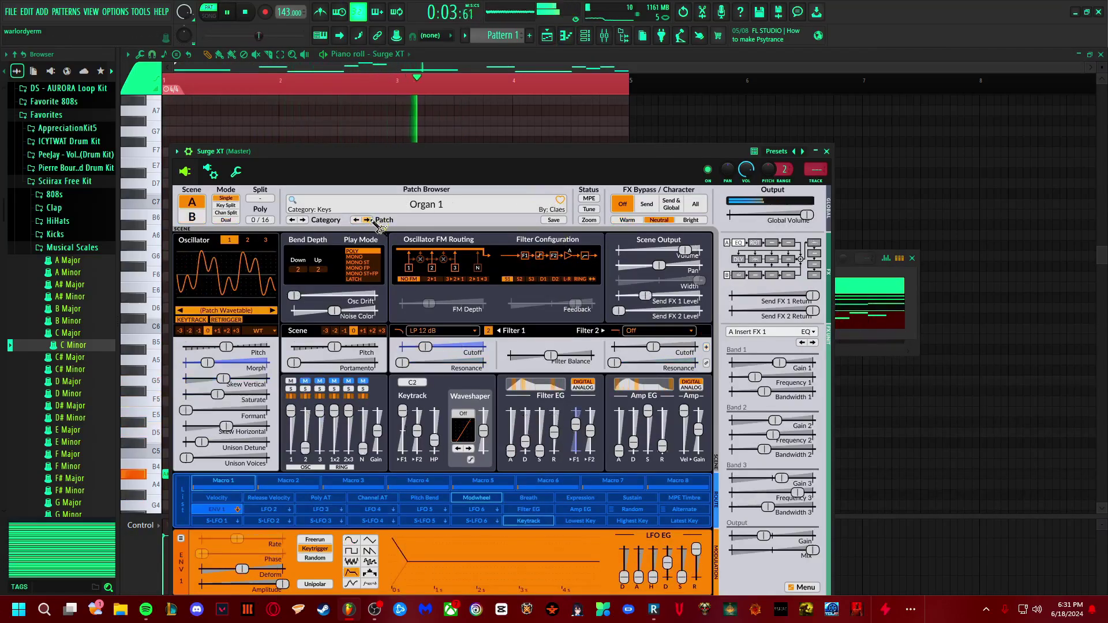
pyautogui.click(368, 220)
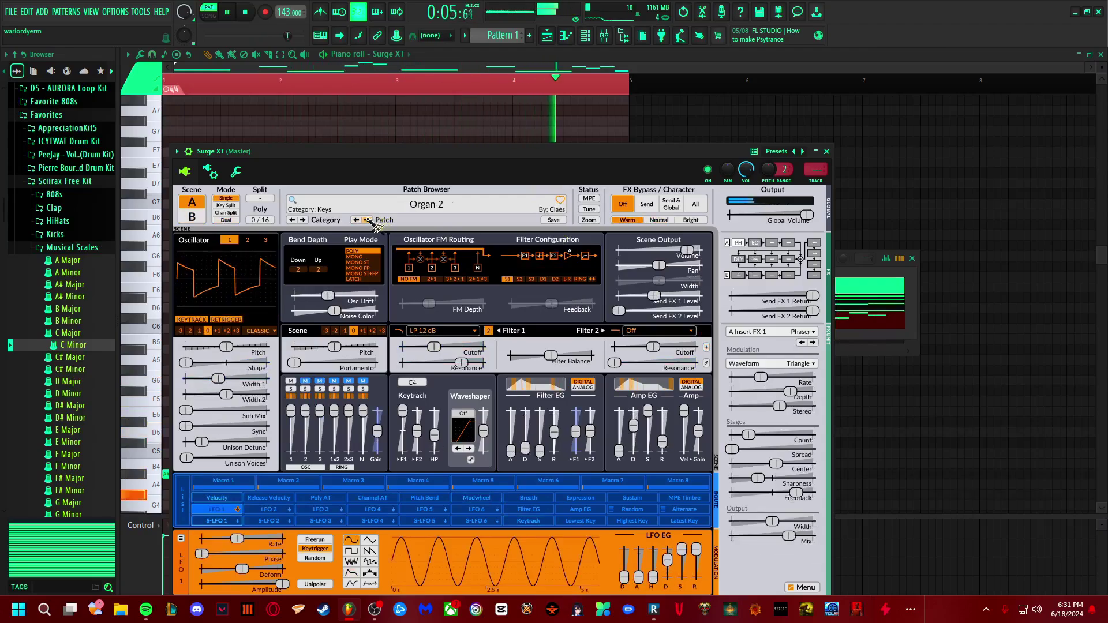
pyautogui.click(367, 220)
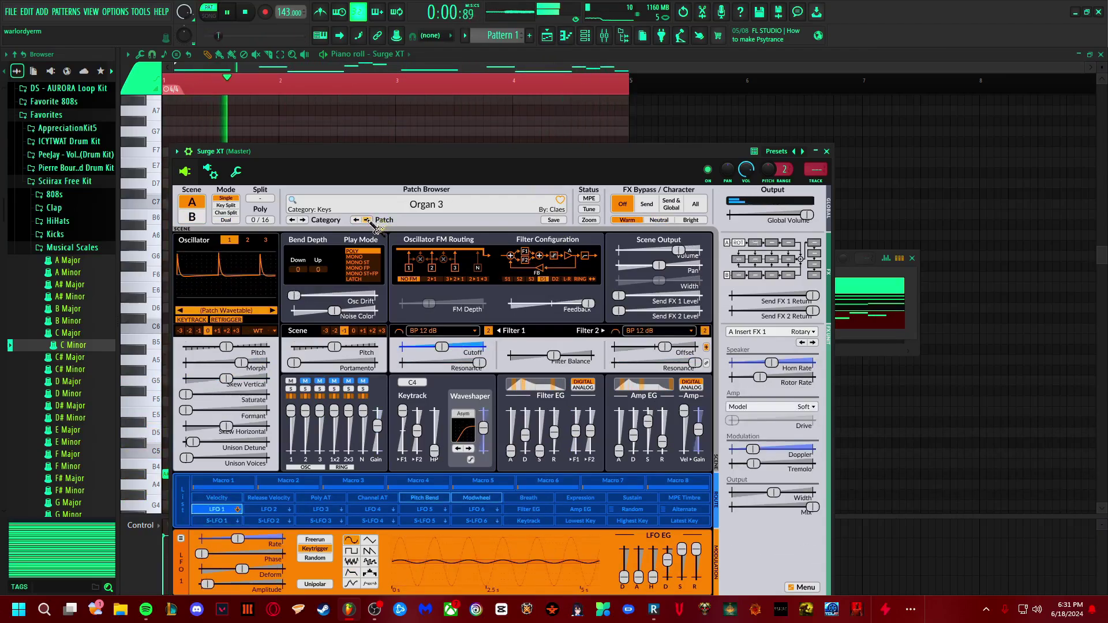
pyautogui.click(367, 220)
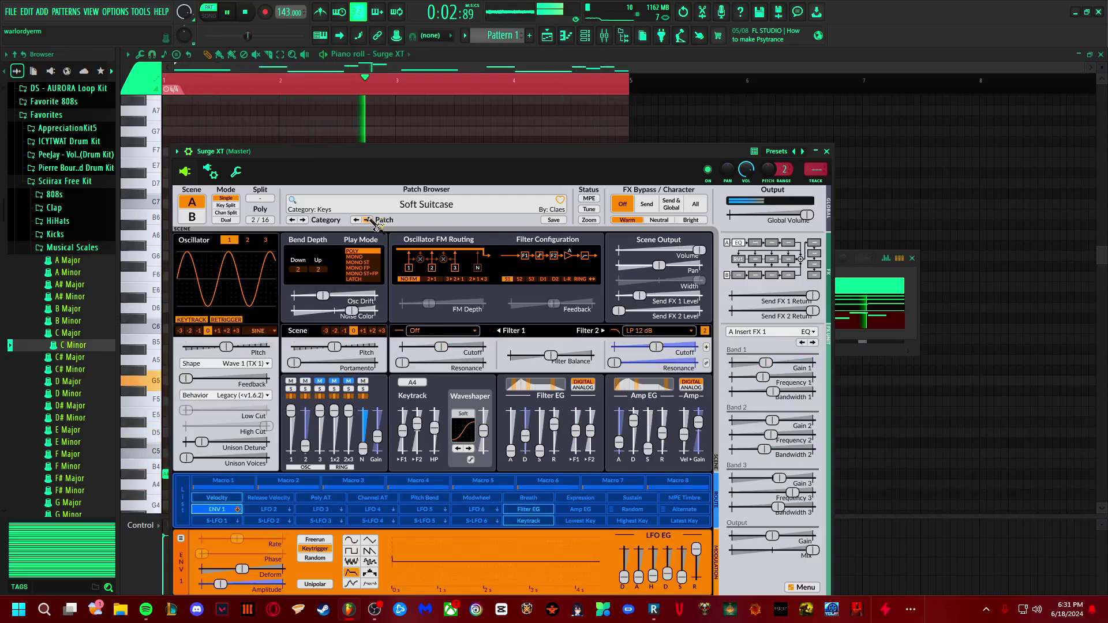
pyautogui.click(367, 220)
pyautogui.click(367, 220)
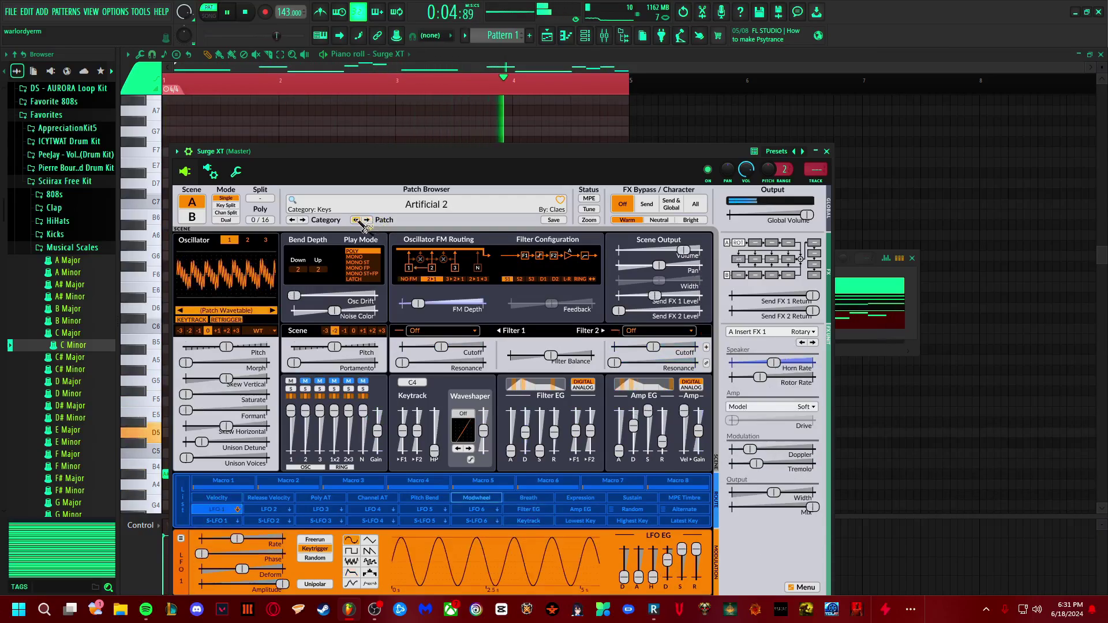
# Step: Load the Pads patch Endgame in Surge XT and audition its neighbours Distorted Choir 2, Distant and Computers In Space
pyautogui.click(315, 207)
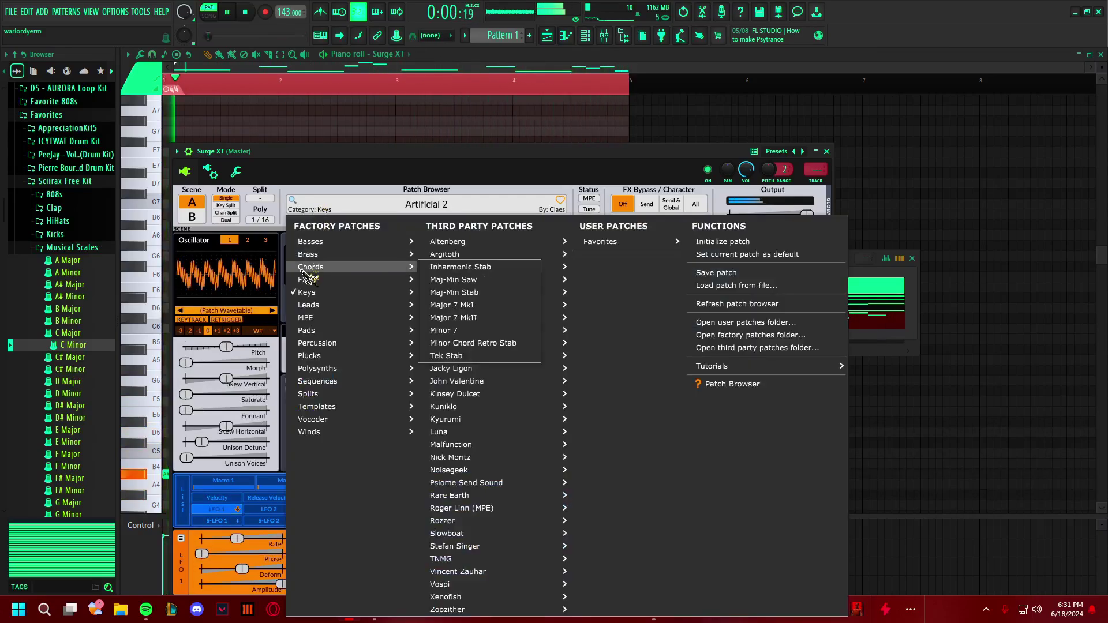
pyautogui.moveTo(341, 330)
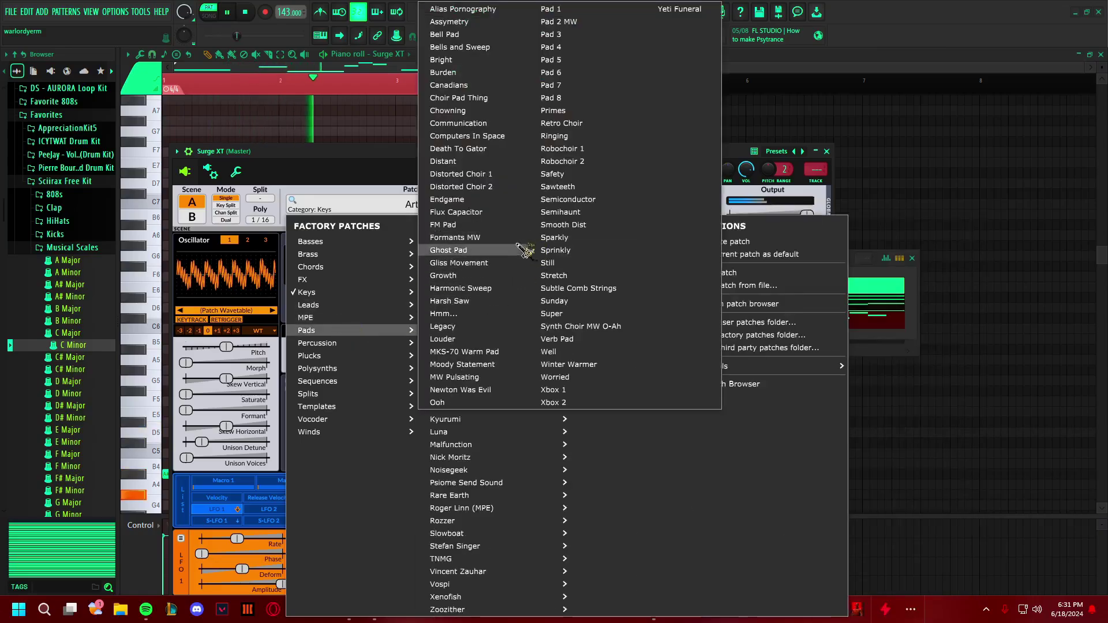
pyautogui.click(473, 201)
pyautogui.click(366, 220)
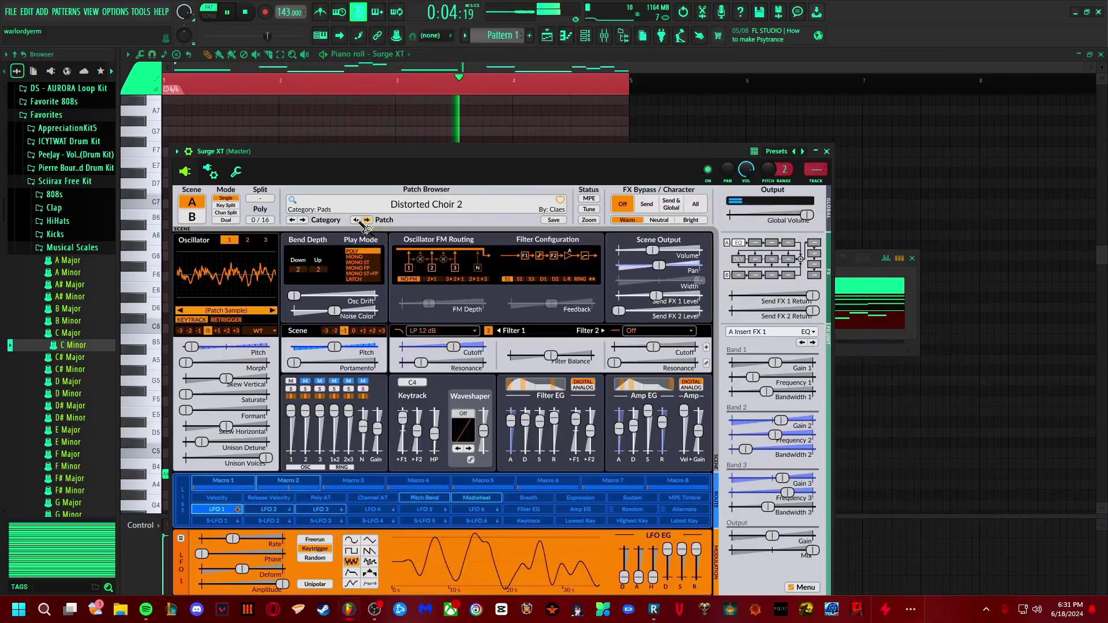
pyautogui.click(366, 221)
pyautogui.click(368, 220)
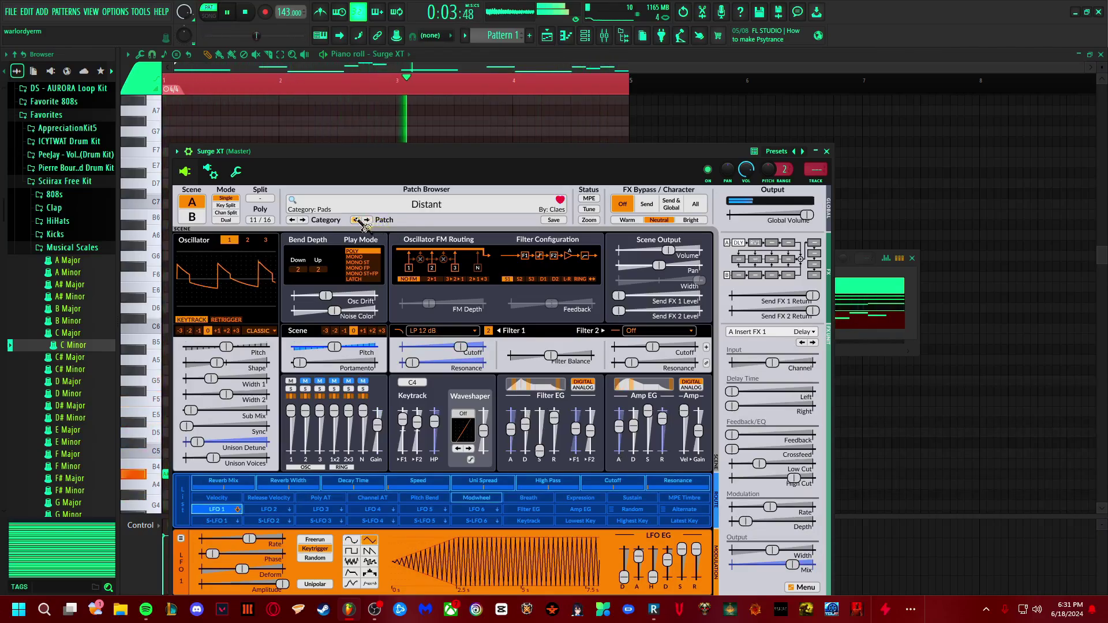
pyautogui.click(357, 220)
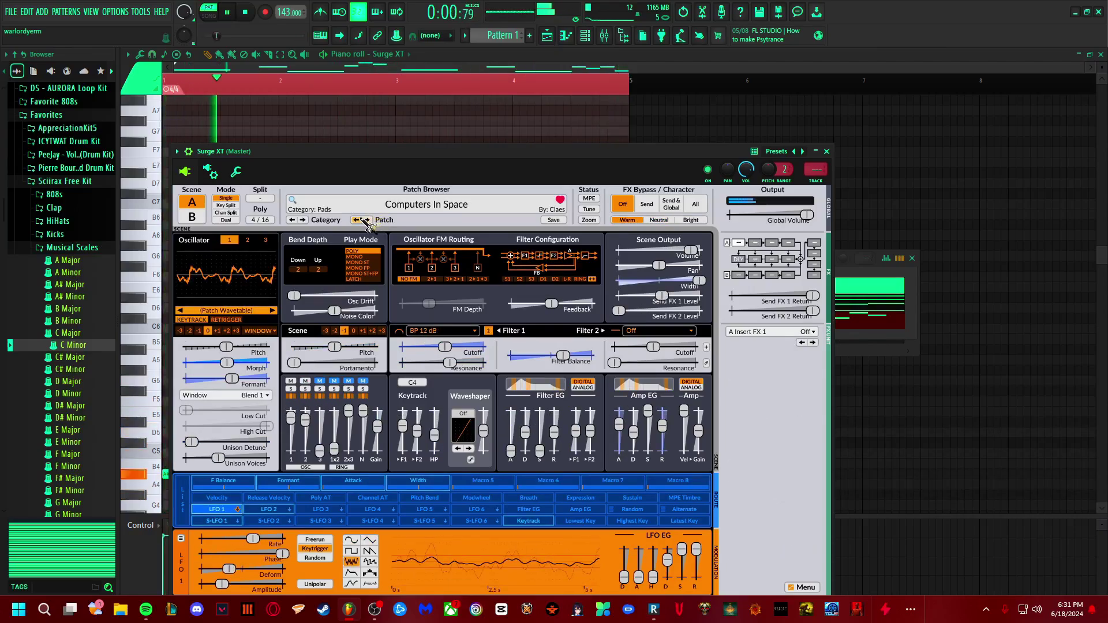
# Step: Step backward through the Pads patches past Canadians, Assymetry and Worried, and settle on Xbox 1
pyautogui.click(366, 220)
pyautogui.click(360, 221)
pyautogui.click(359, 220)
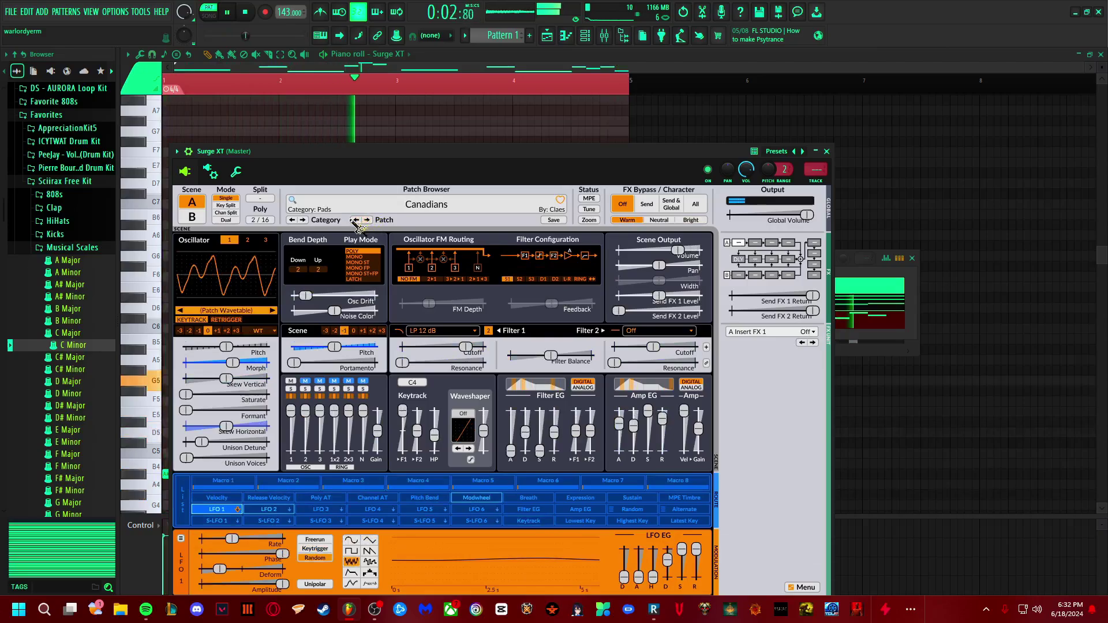
pyautogui.click(358, 220)
pyautogui.click(359, 220)
pyautogui.click(358, 221)
pyautogui.click(358, 220)
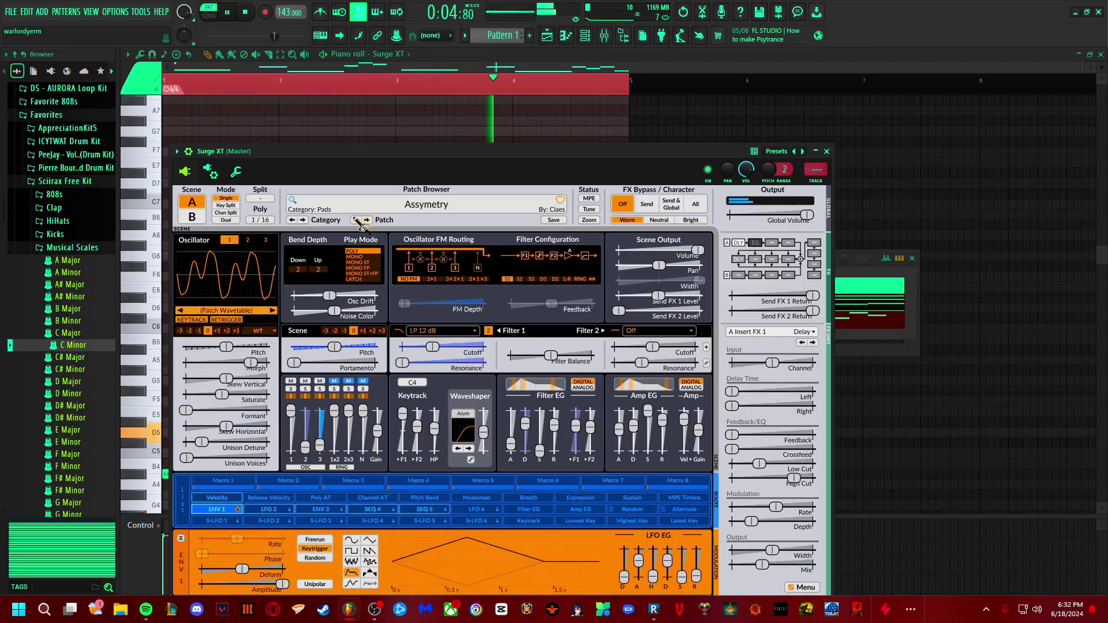
pyautogui.click(358, 221)
pyautogui.click(358, 221)
pyautogui.click(358, 220)
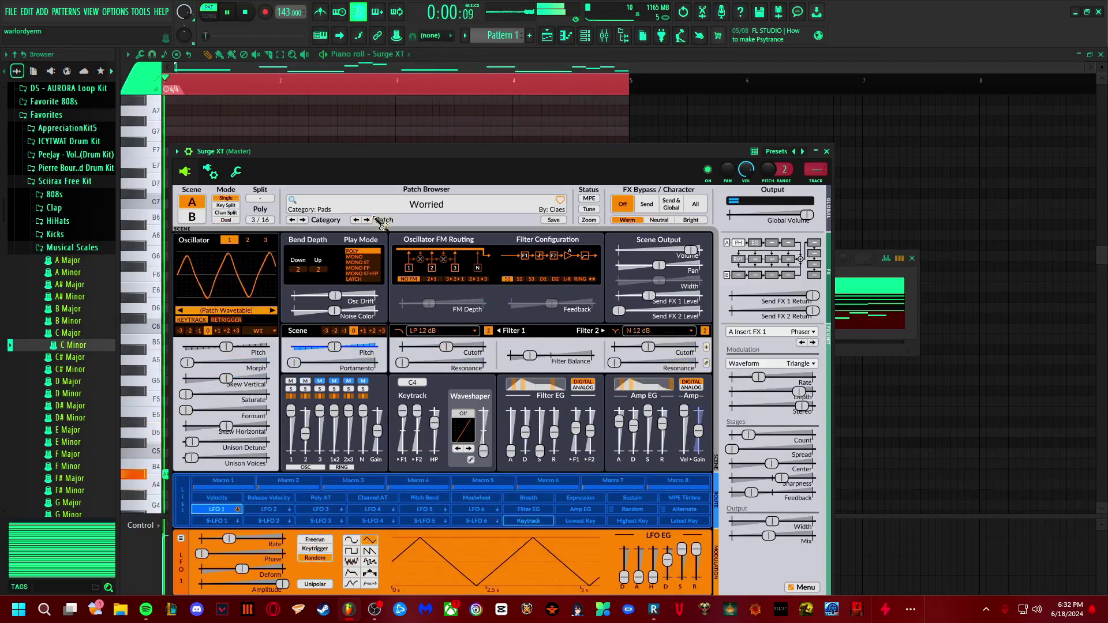
pyautogui.click(358, 220)
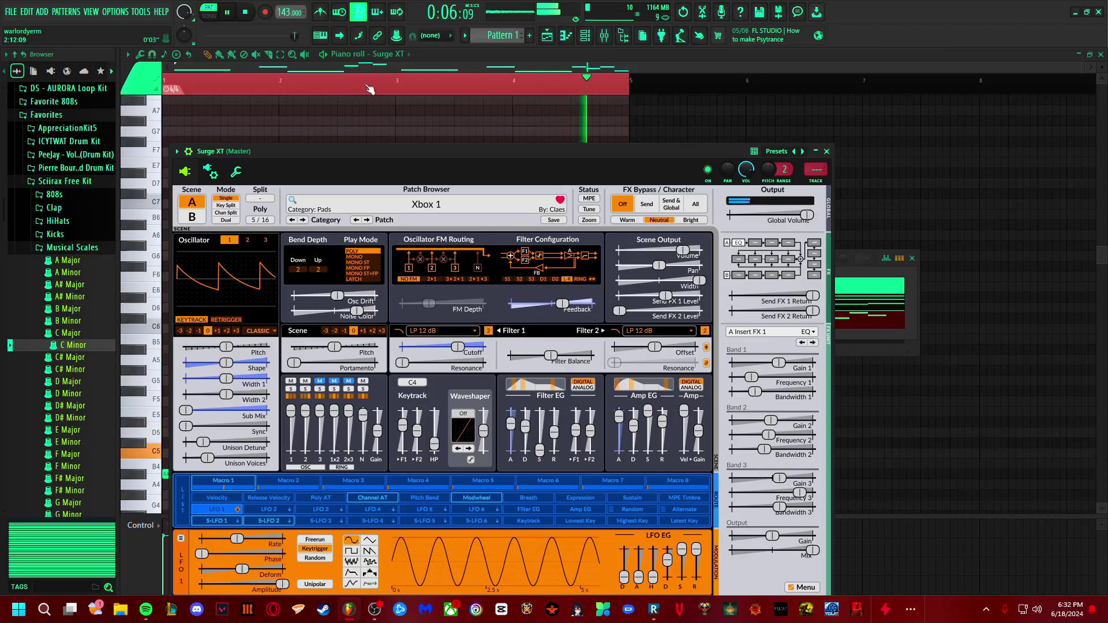
# Step: Restart playback, then adjust the Surge XT channel's volume and mute the Sampler channel in the channel rack
pyautogui.click(695, 90)
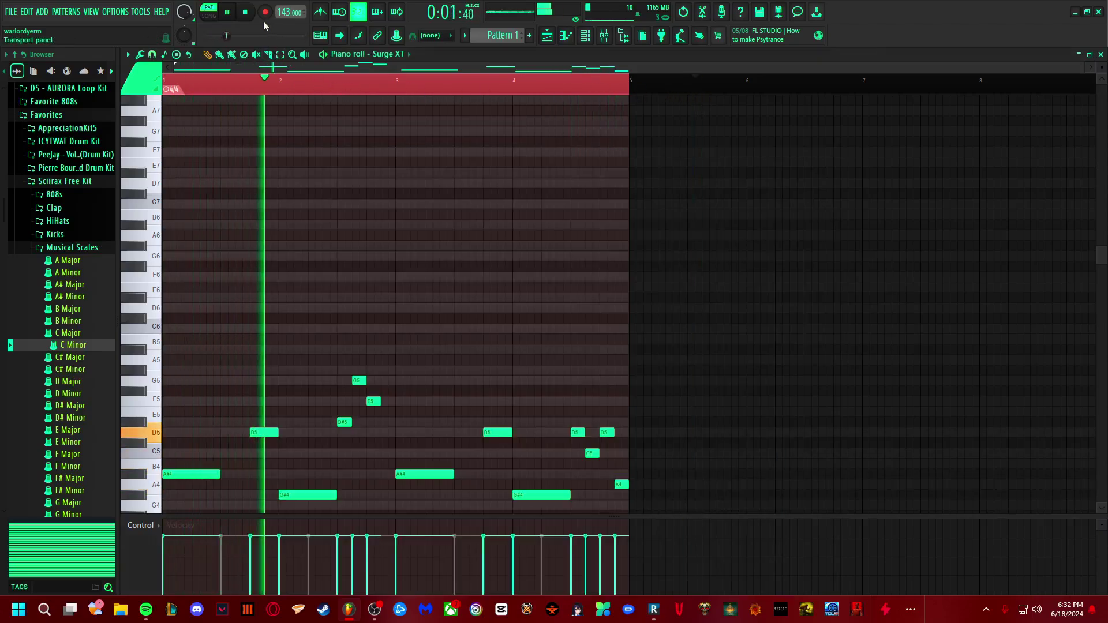
pyautogui.click(245, 15)
pyautogui.click(226, 13)
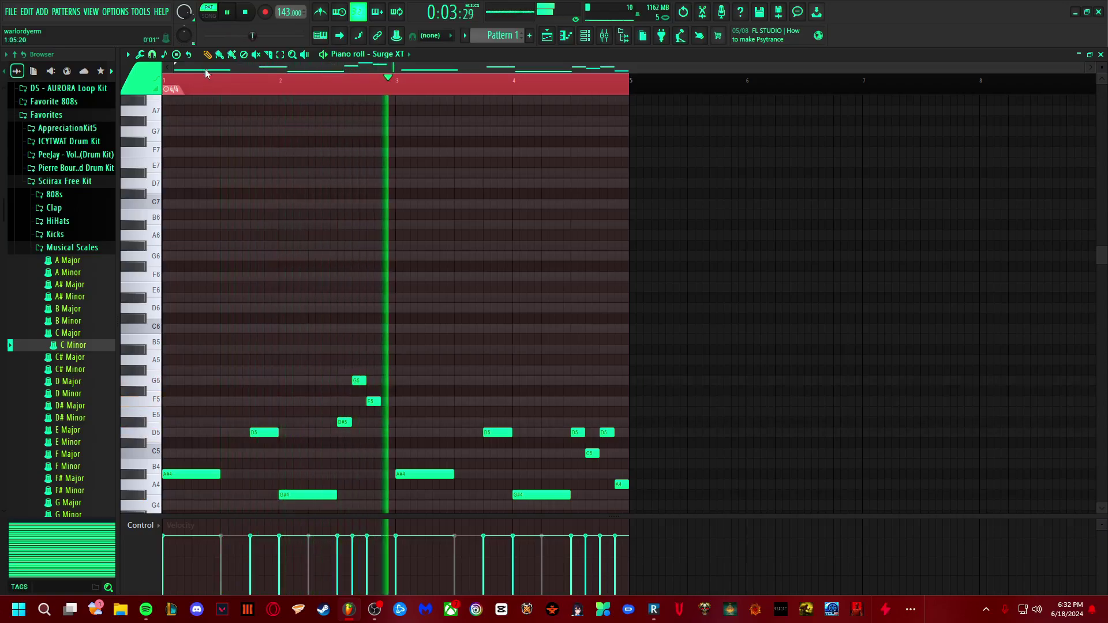
pyautogui.click(604, 39)
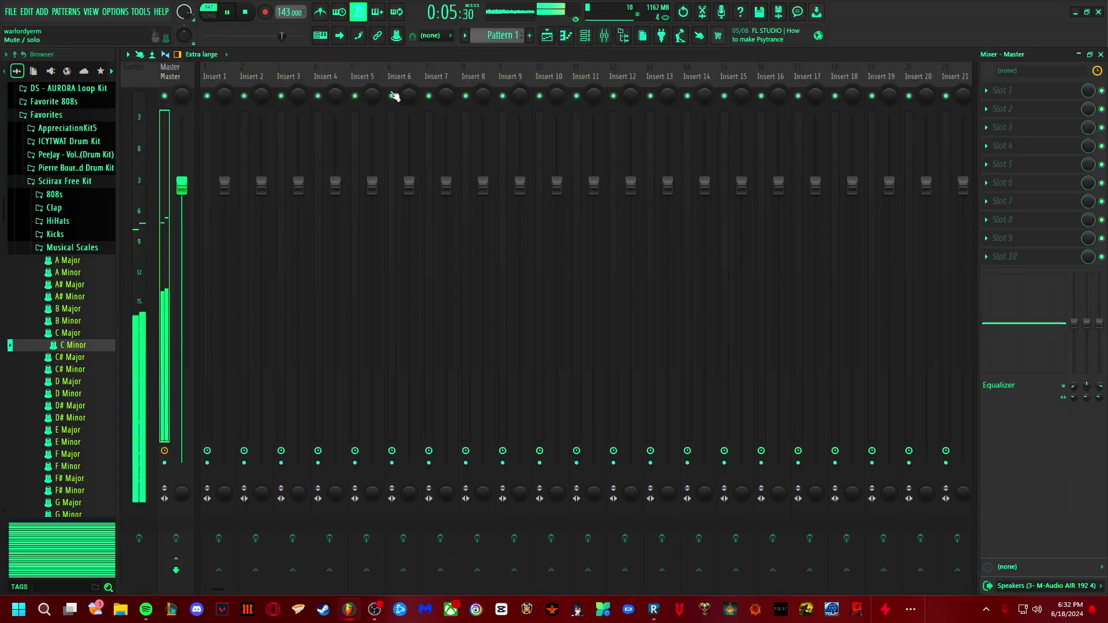
pyautogui.click(585, 35)
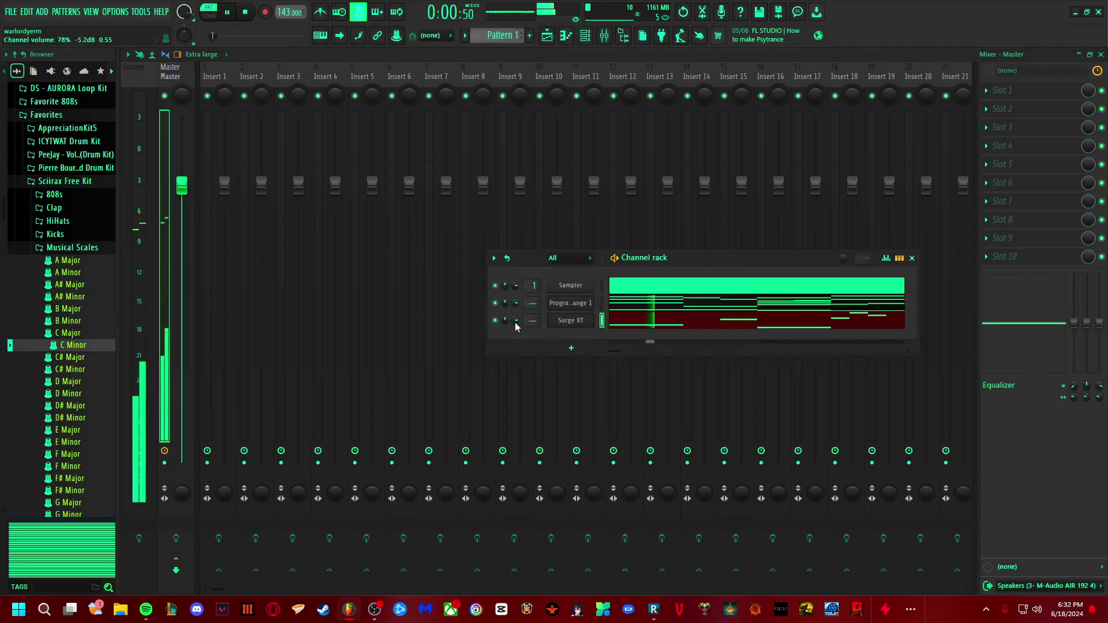
pyautogui.moveTo(516, 320); pyautogui.dragTo(515, 306)
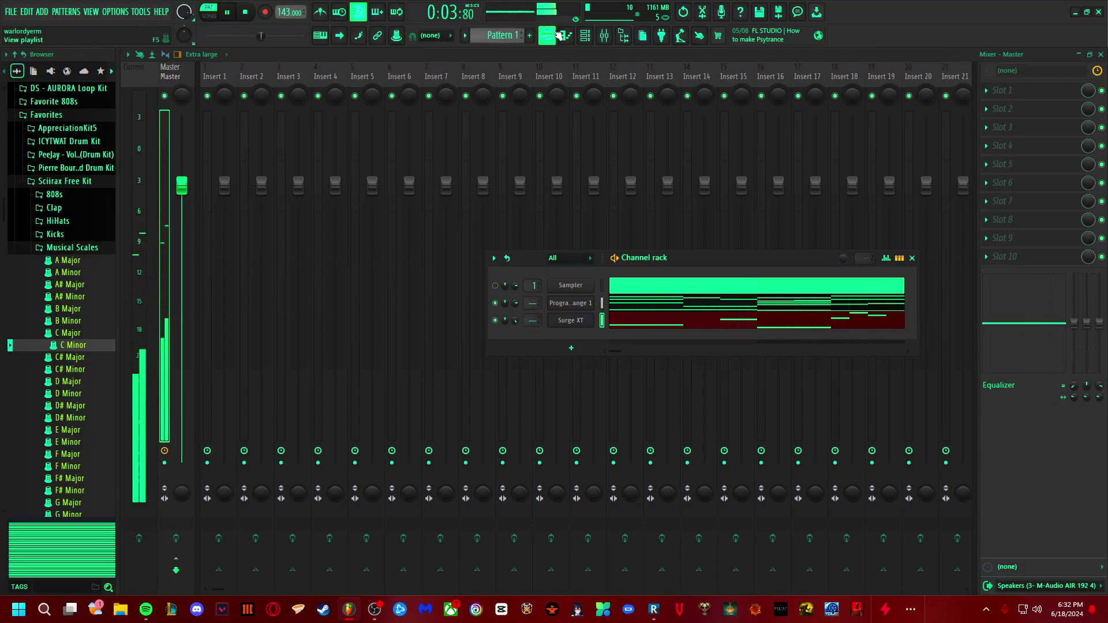
# Step: Replace the piano on the ProgramChange 1 channel with the Analog Lab Pad preset Astral Sweep Pad
pyautogui.click(570, 303)
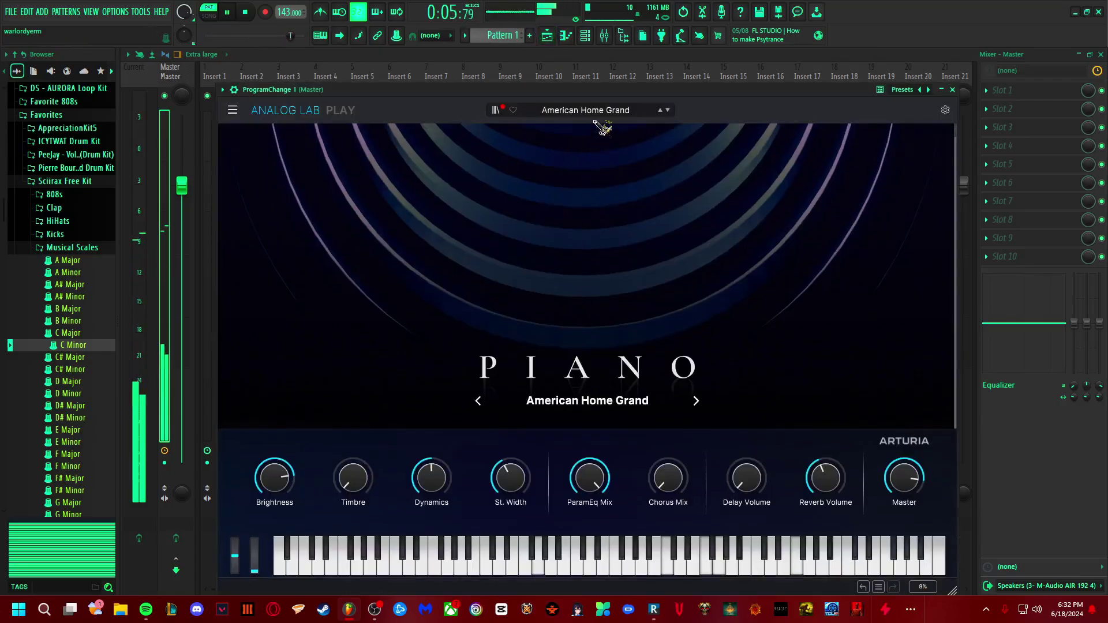
pyautogui.click(600, 115)
pyautogui.moveTo(570, 203)
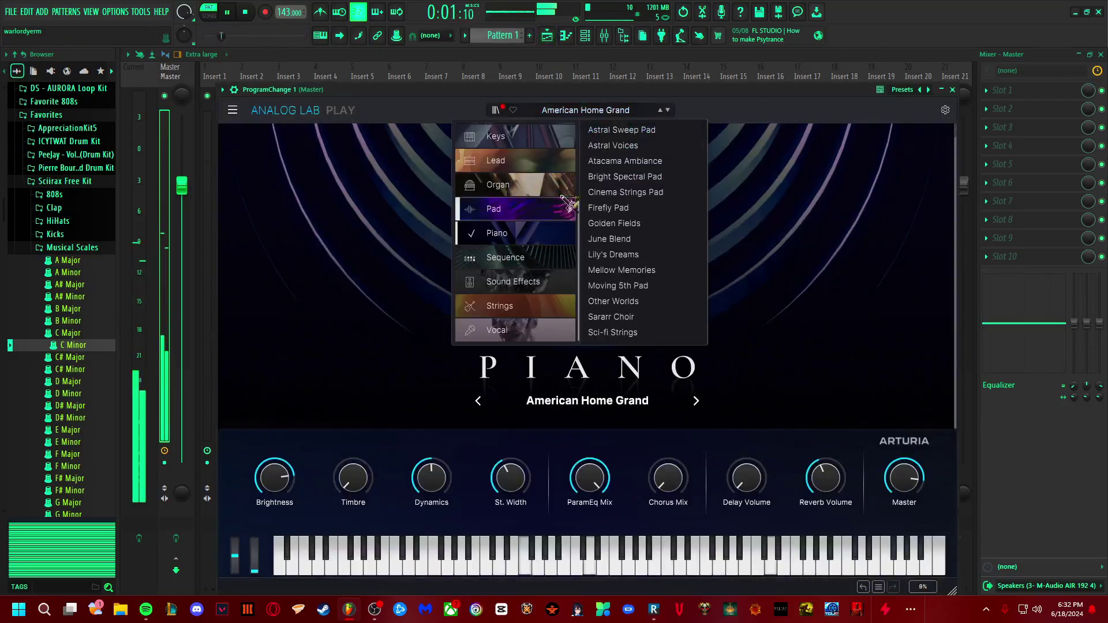
pyautogui.click(622, 130)
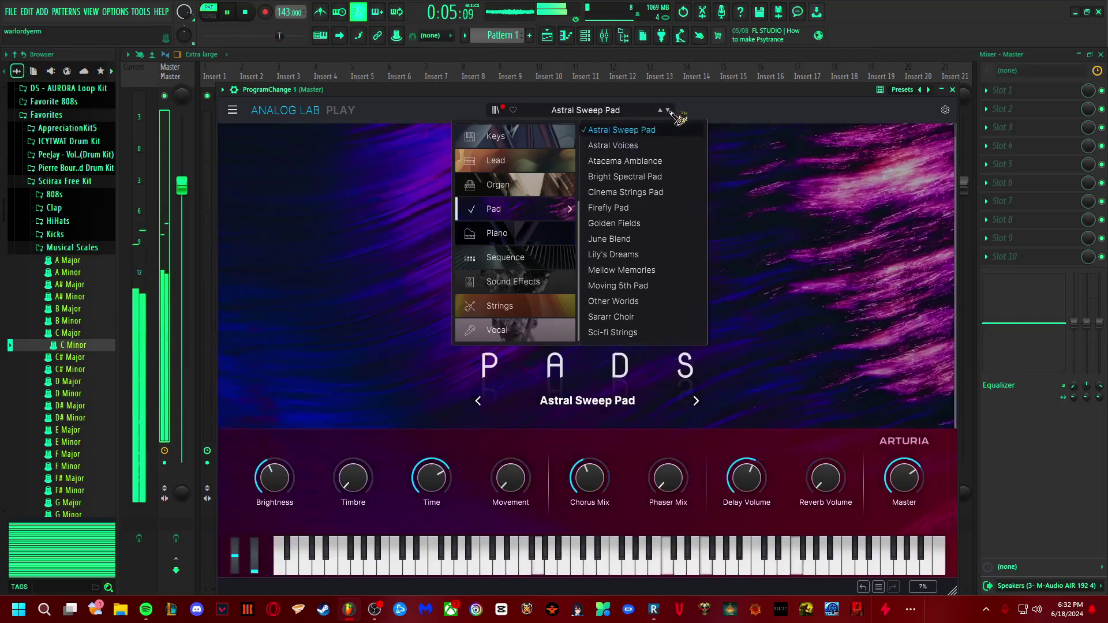
# Step: Switch to the playlist, check the Surge XT synth from the channel rack and minimize its window
pyautogui.click(557, 40)
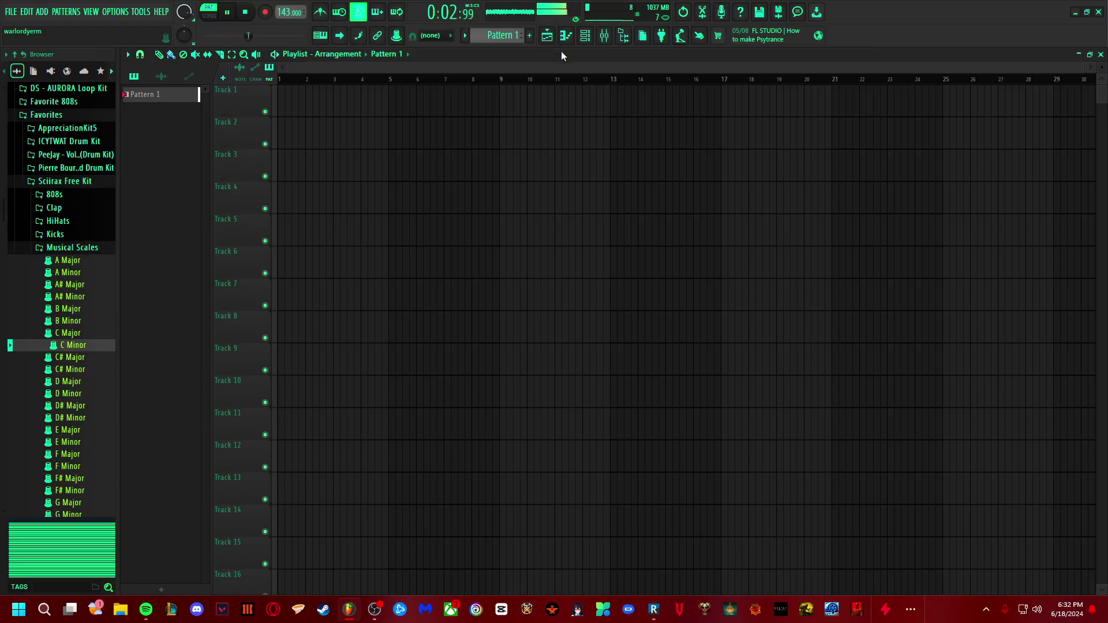
pyautogui.click(604, 35)
pyautogui.click(604, 36)
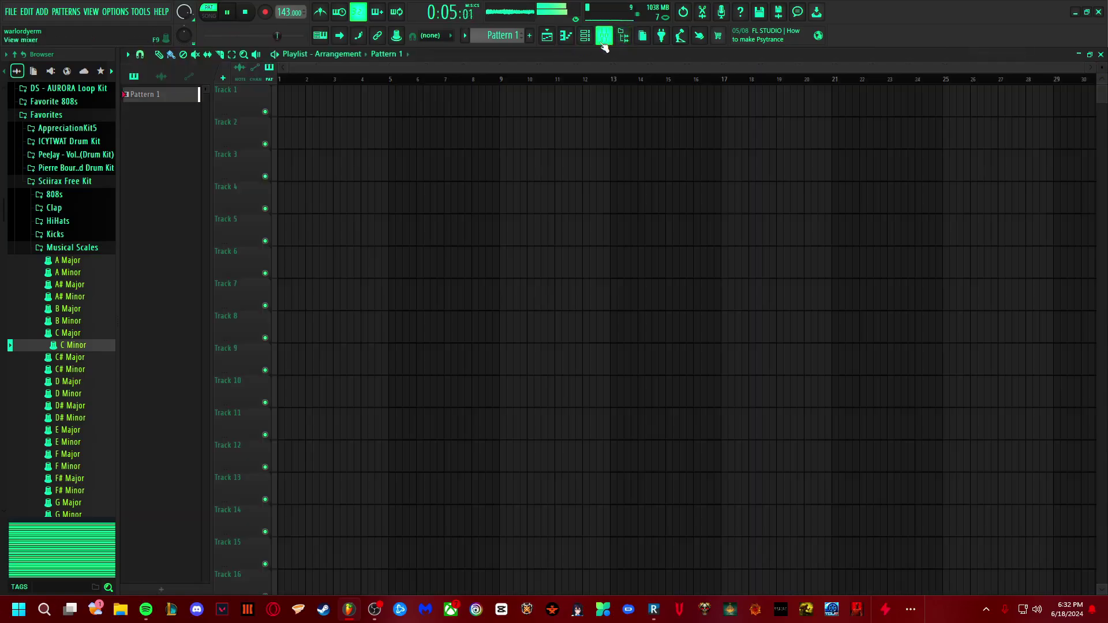
pyautogui.click(584, 35)
pyautogui.click(575, 325)
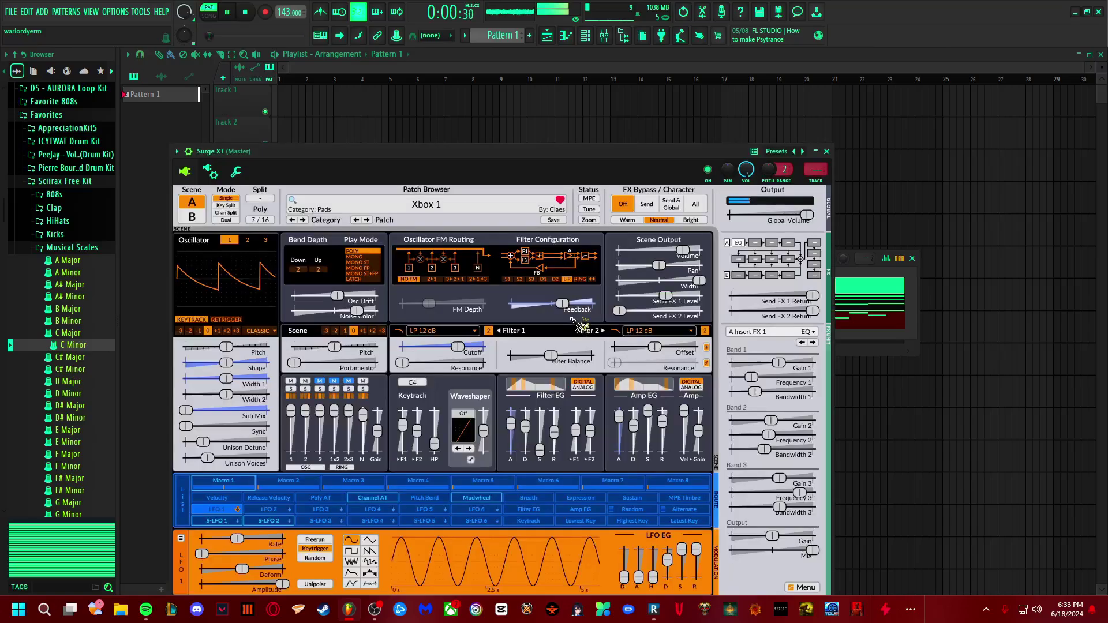
pyautogui.click(814, 151)
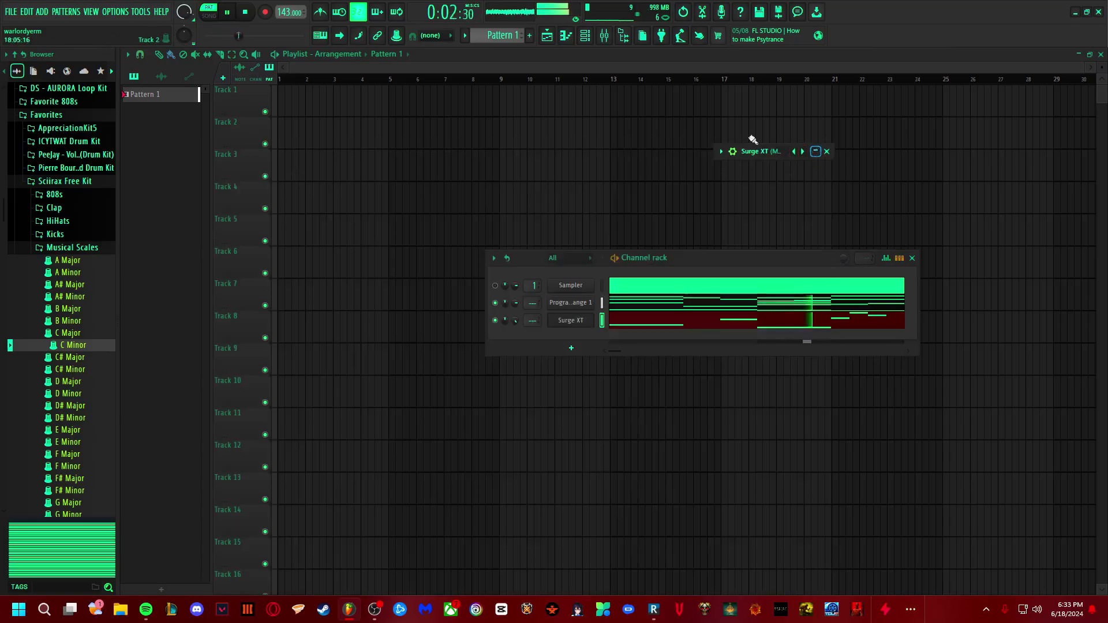
# Step: On the ProgramChange 1 channel's Astral Sweep Pad, set Brightness to 0.260 and Movement to 0.392
pyautogui.click(583, 305)
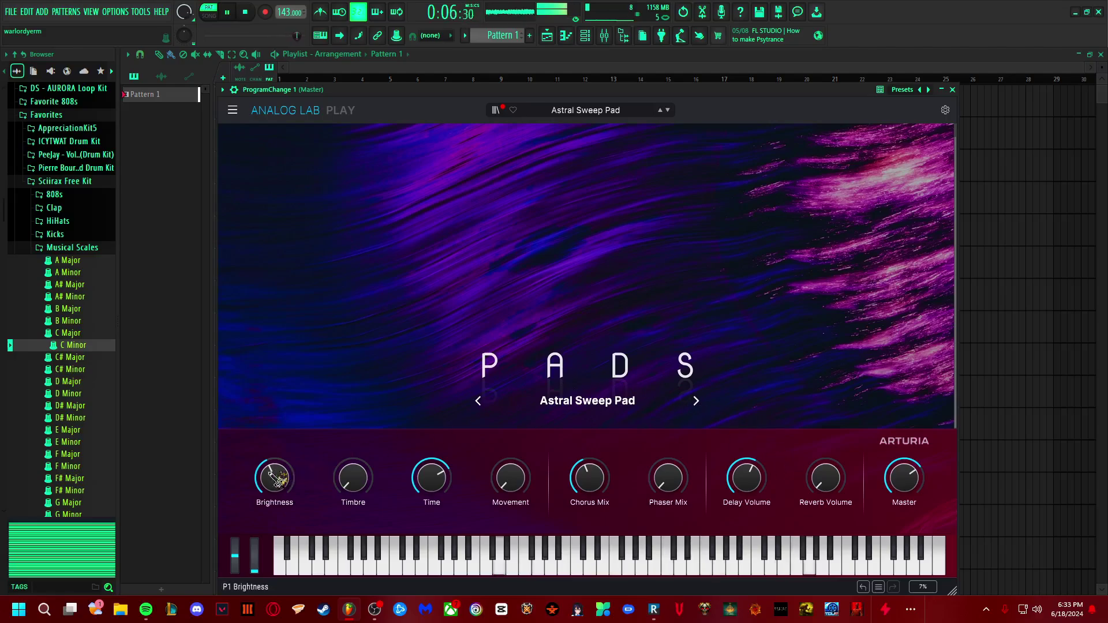
pyautogui.moveTo(272, 470); pyautogui.dragTo(276, 479)
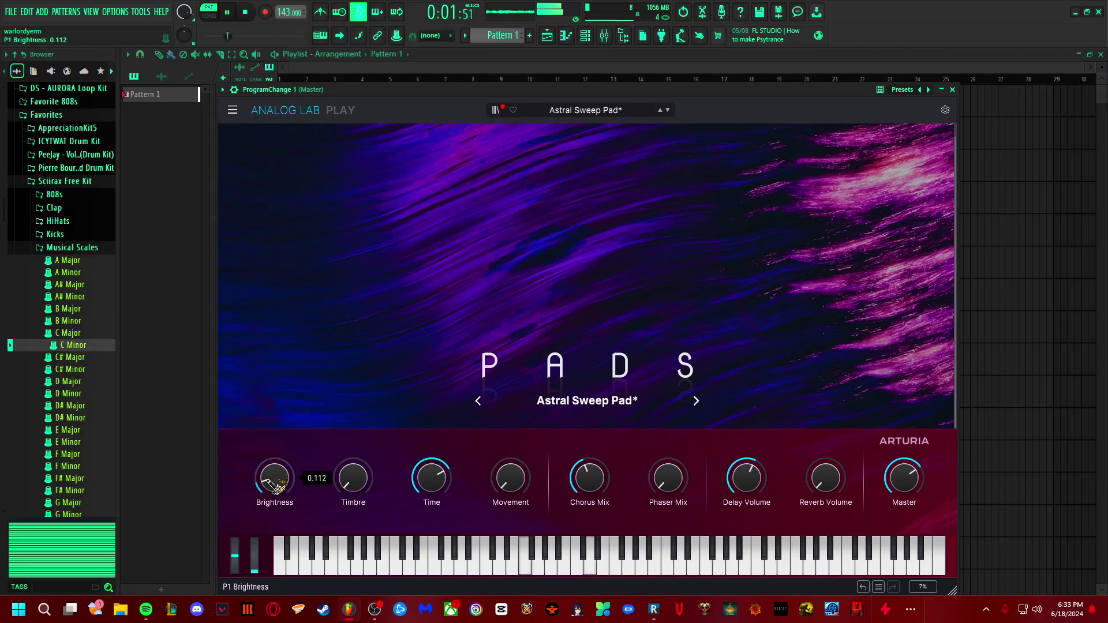
pyautogui.moveTo(274, 483); pyautogui.dragTo(274, 480)
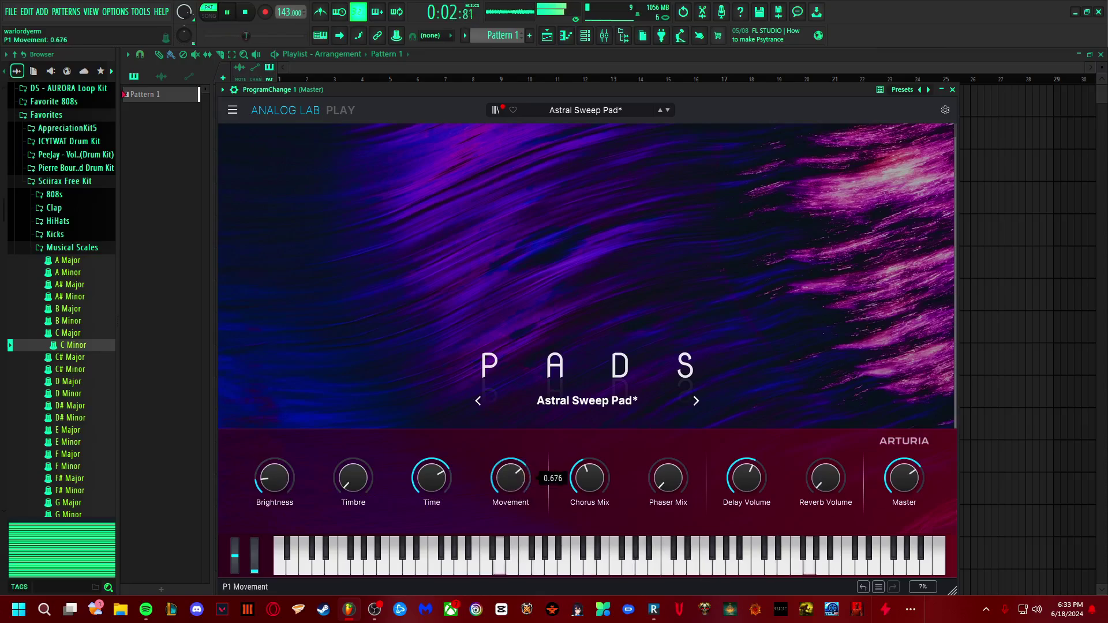
pyautogui.moveTo(517, 492); pyautogui.dragTo(518, 499)
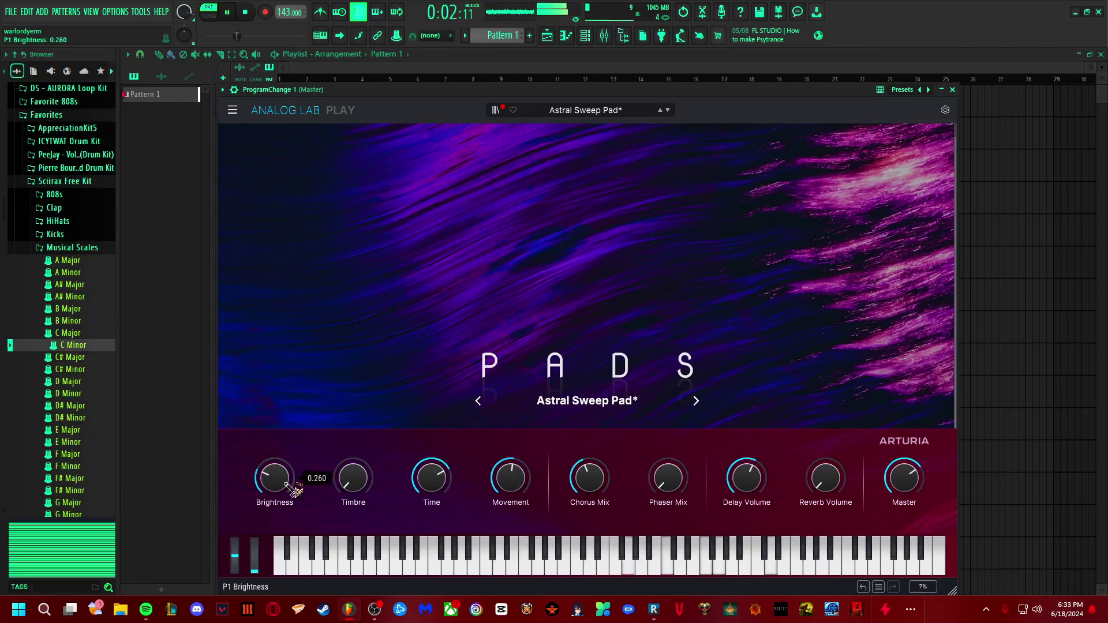
pyautogui.moveTo(511, 481); pyautogui.dragTo(510, 479)
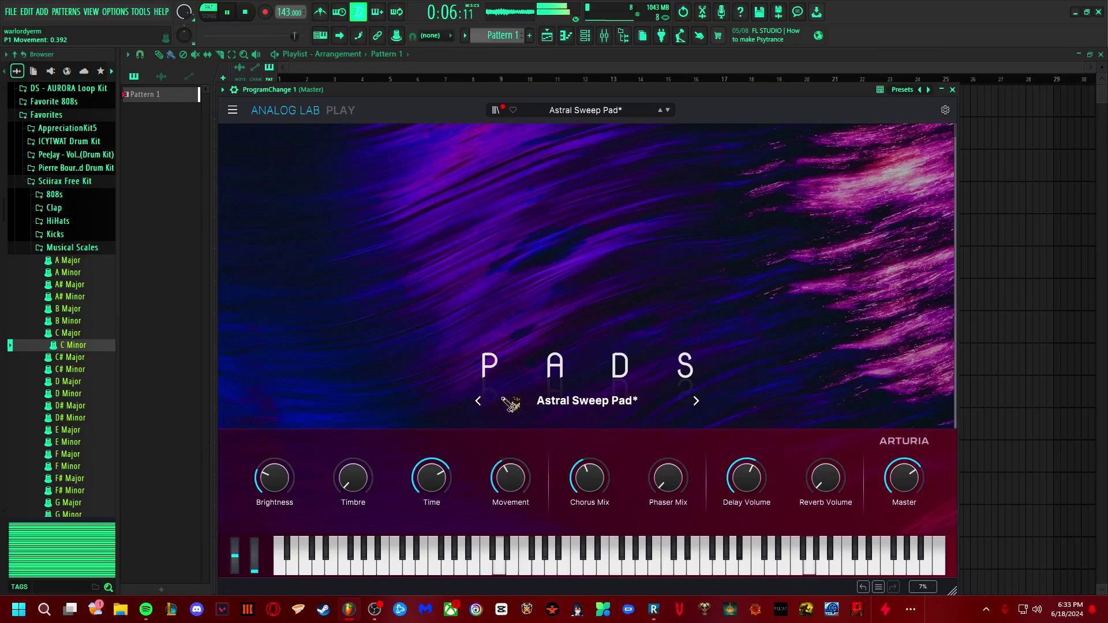
# Step: Set the Astral Sweep Pad's Movement to 0.316 and Brightness to 0.264, and return to the playlist
pyautogui.moveTo(508, 484); pyautogui.dragTo(508, 486)
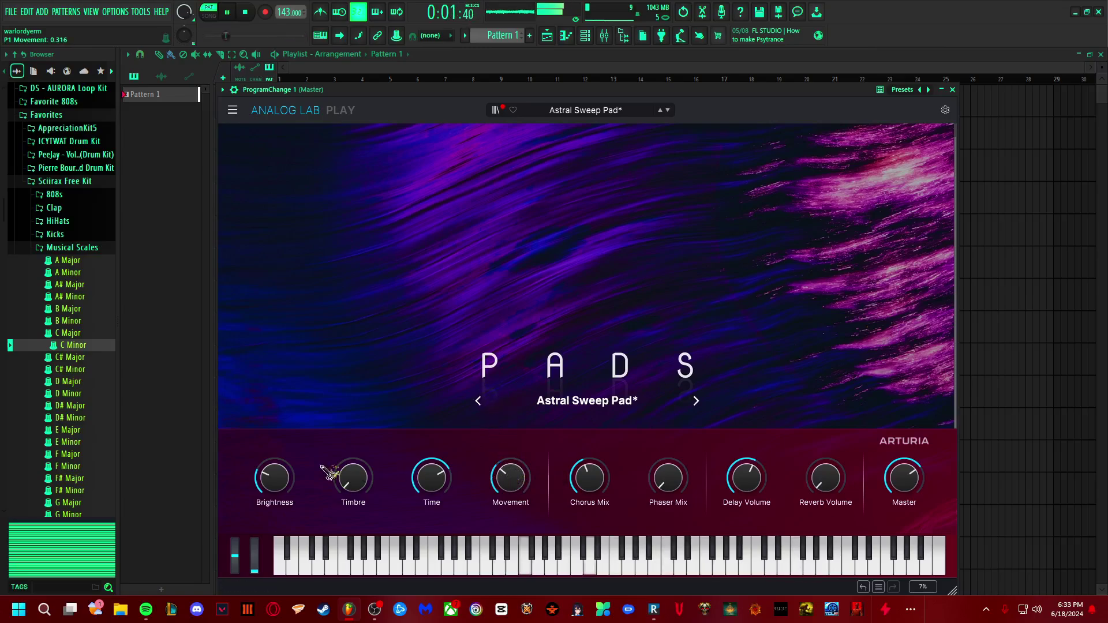
pyautogui.moveTo(275, 478); pyautogui.dragTo(275, 476)
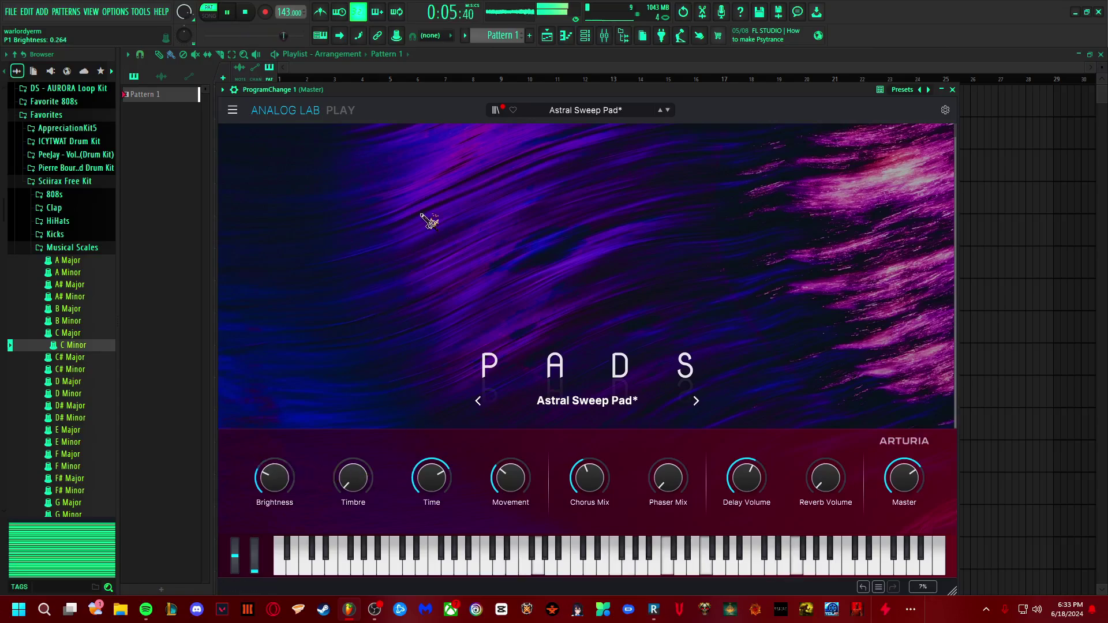
pyautogui.click(551, 36)
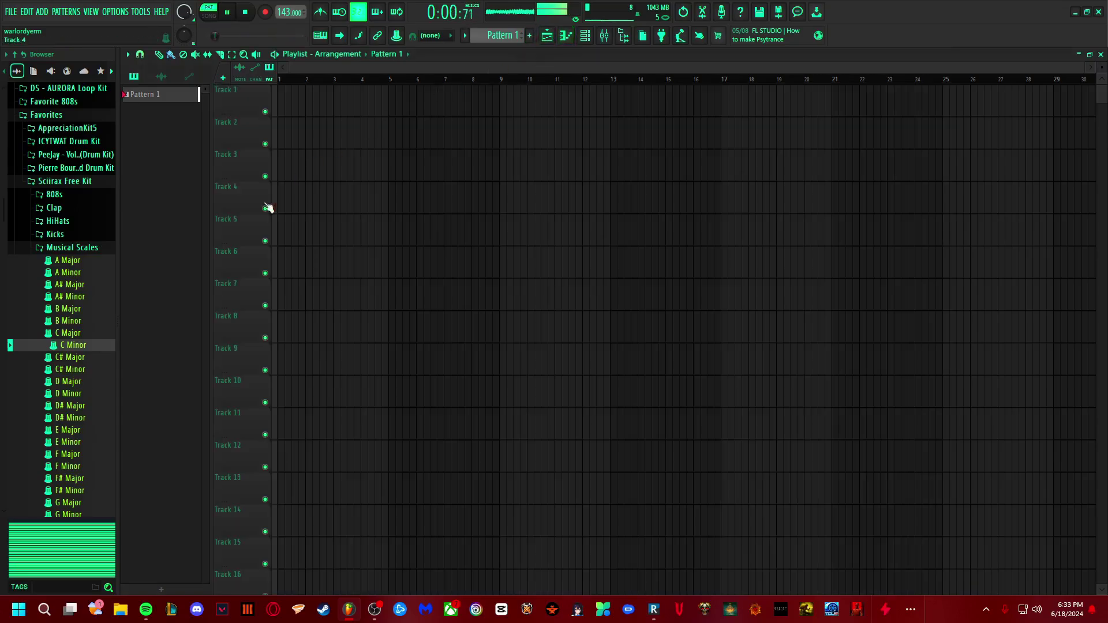
# Step: Show the ProgramChange 1 piano roll together with the channel rack and stop playback
pyautogui.click(569, 37)
pyautogui.click(585, 37)
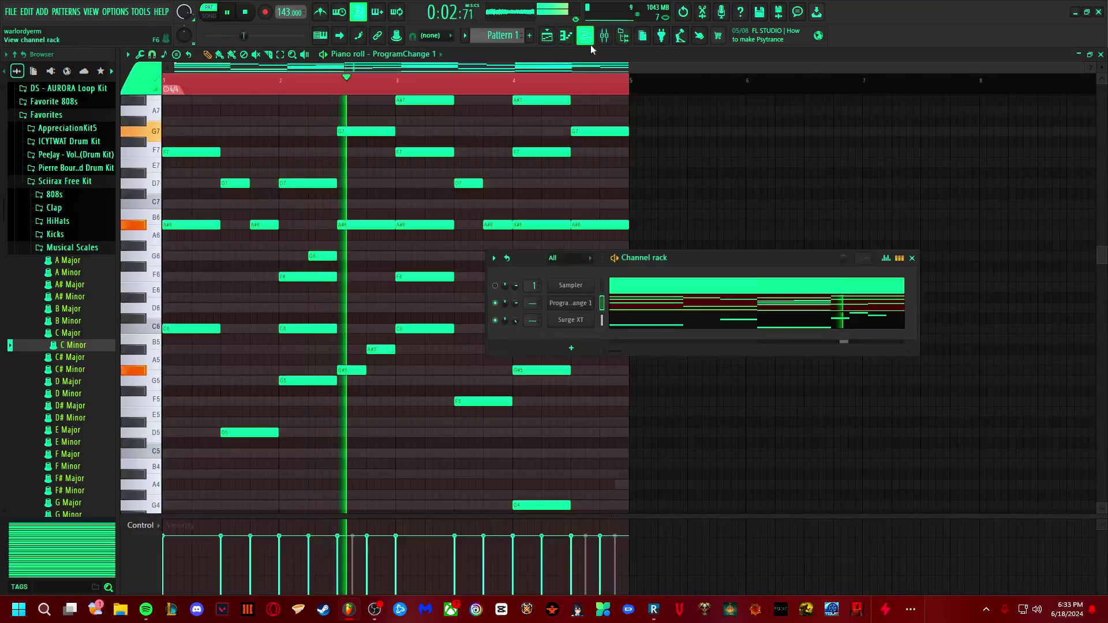
pyautogui.press('space')
pyautogui.press('space')
pyautogui.click(573, 345)
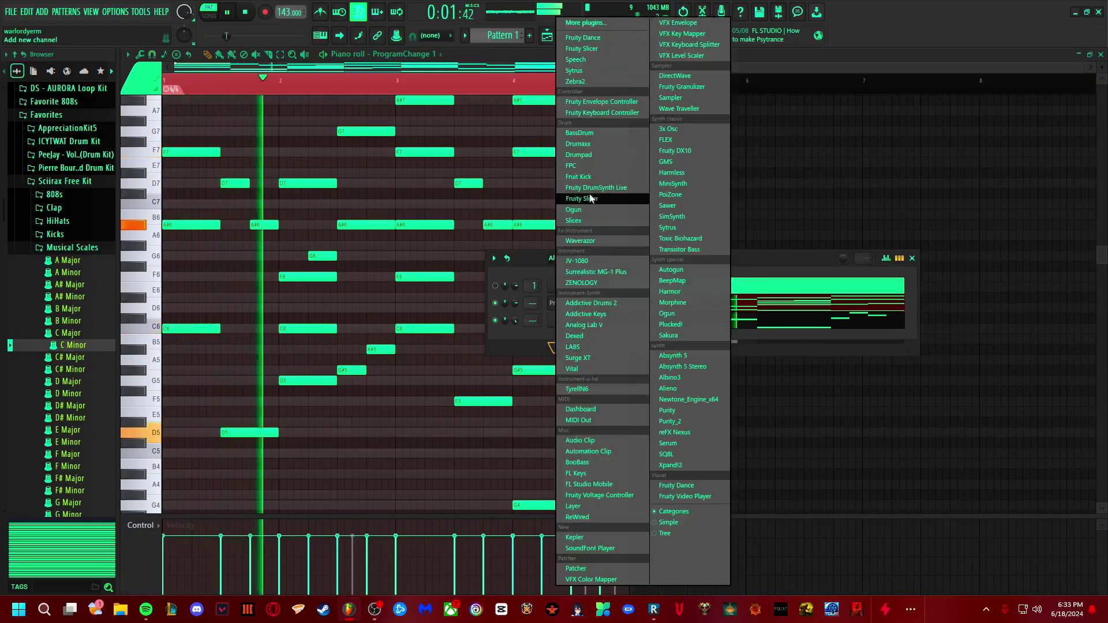
pyautogui.click(246, 12)
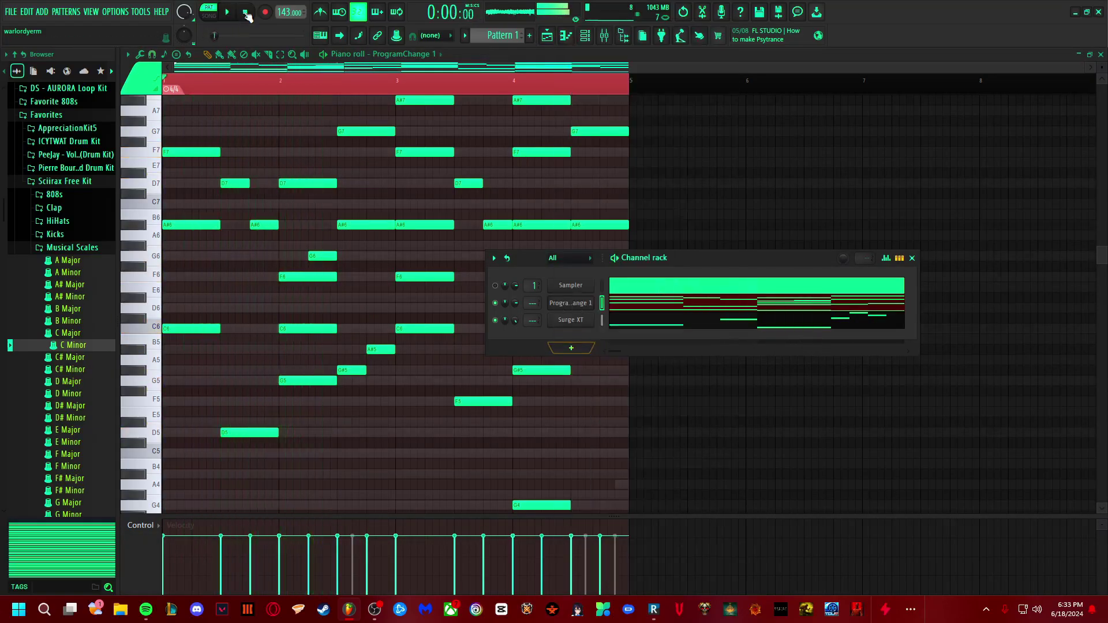
pyautogui.press('space')
# Step: Add a Purity_2 channel from the full generator plugin list and load its Bell & Perc preset Breath Bell 1
pyautogui.click(571, 347)
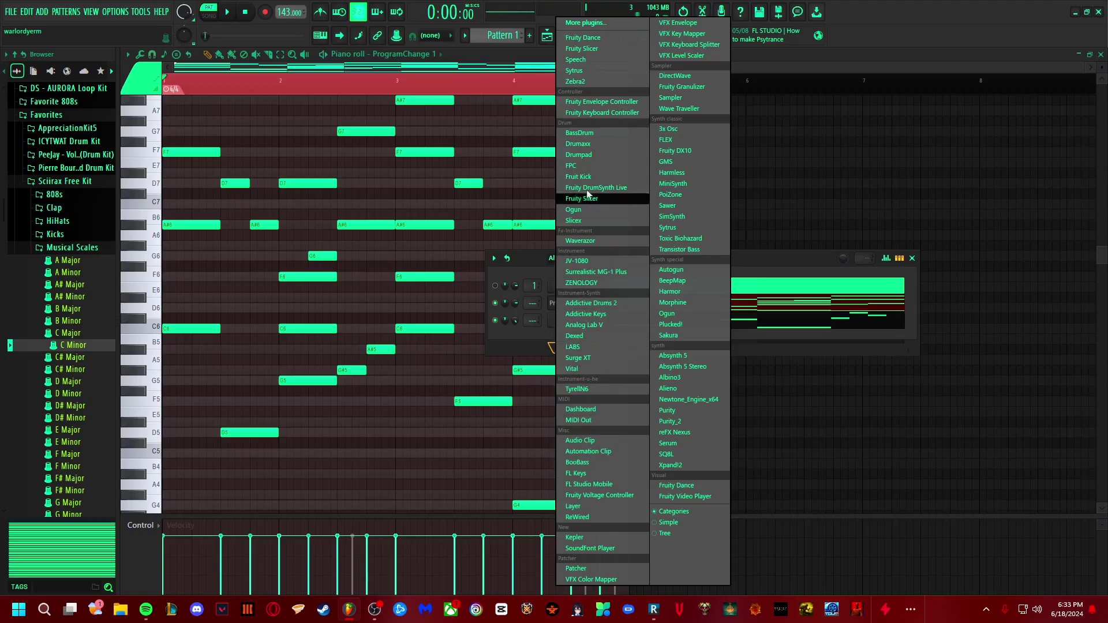
pyautogui.click(585, 23)
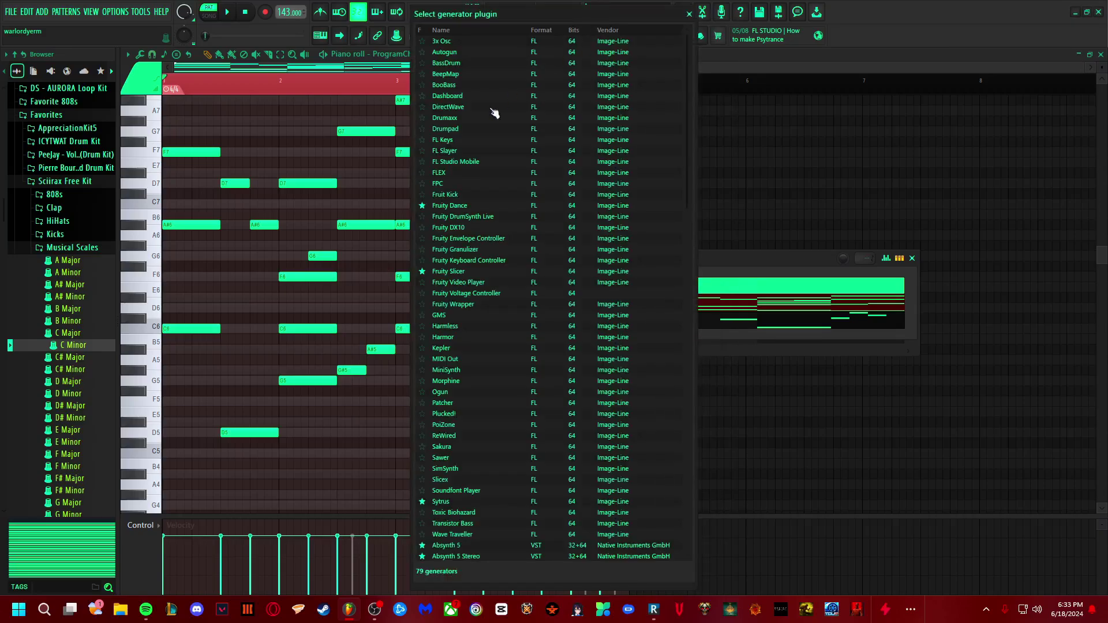
pyautogui.scroll(-10, 462, 390)
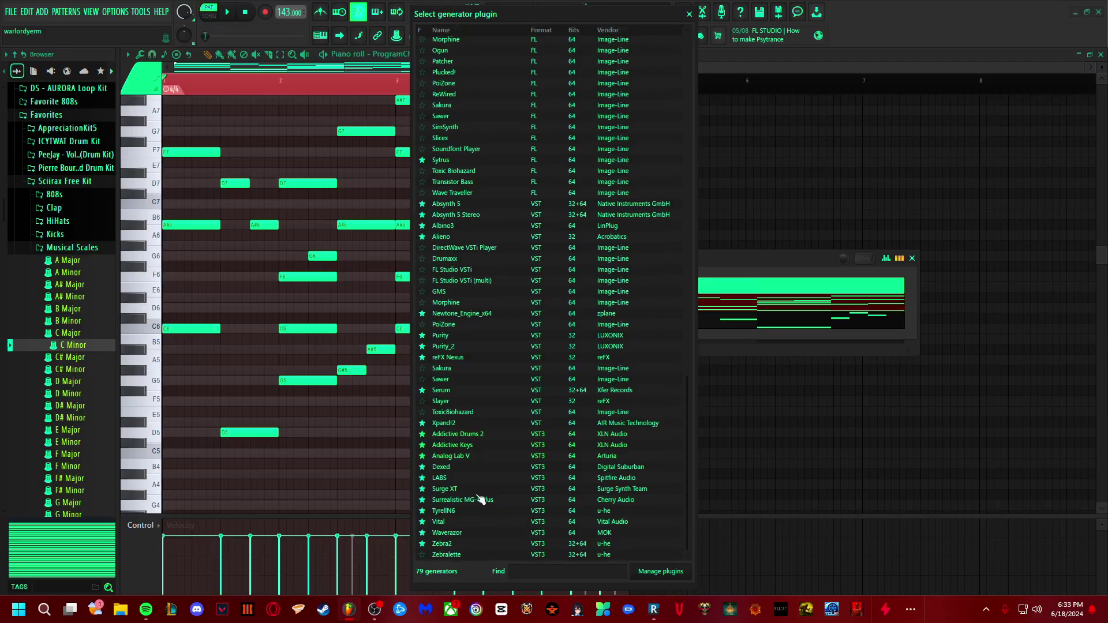
pyautogui.doubleClick(463, 348)
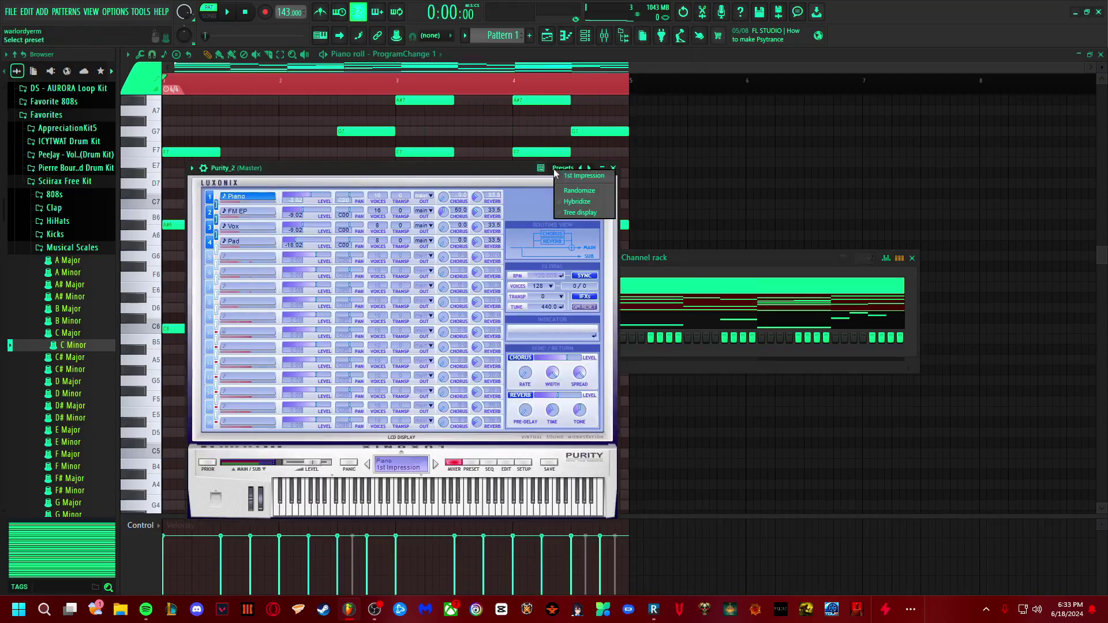
pyautogui.click(475, 461)
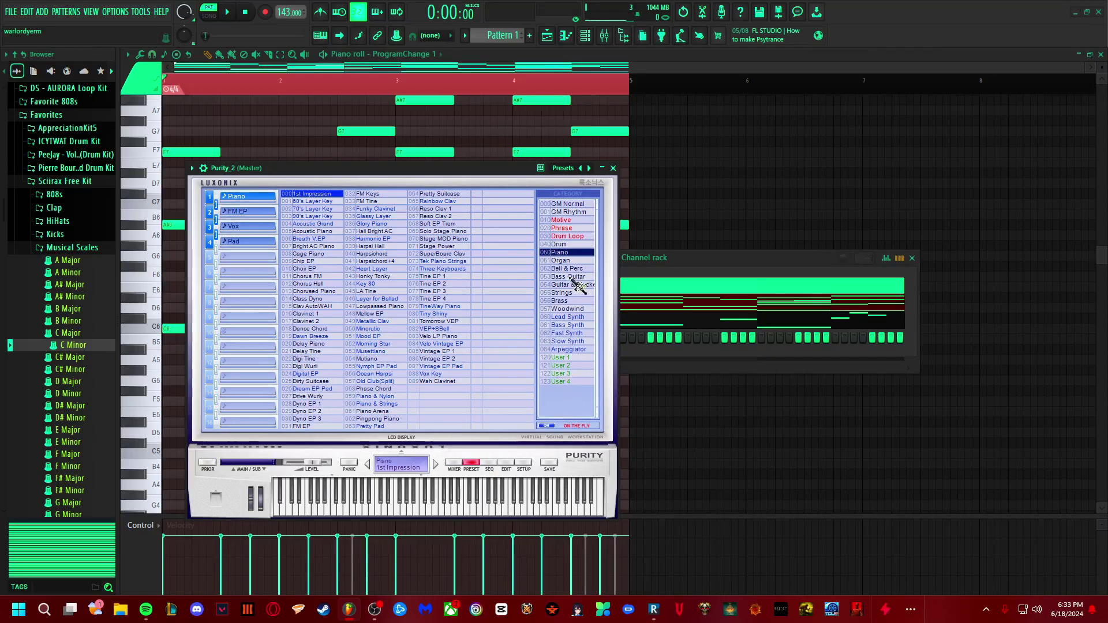
pyautogui.click(567, 268)
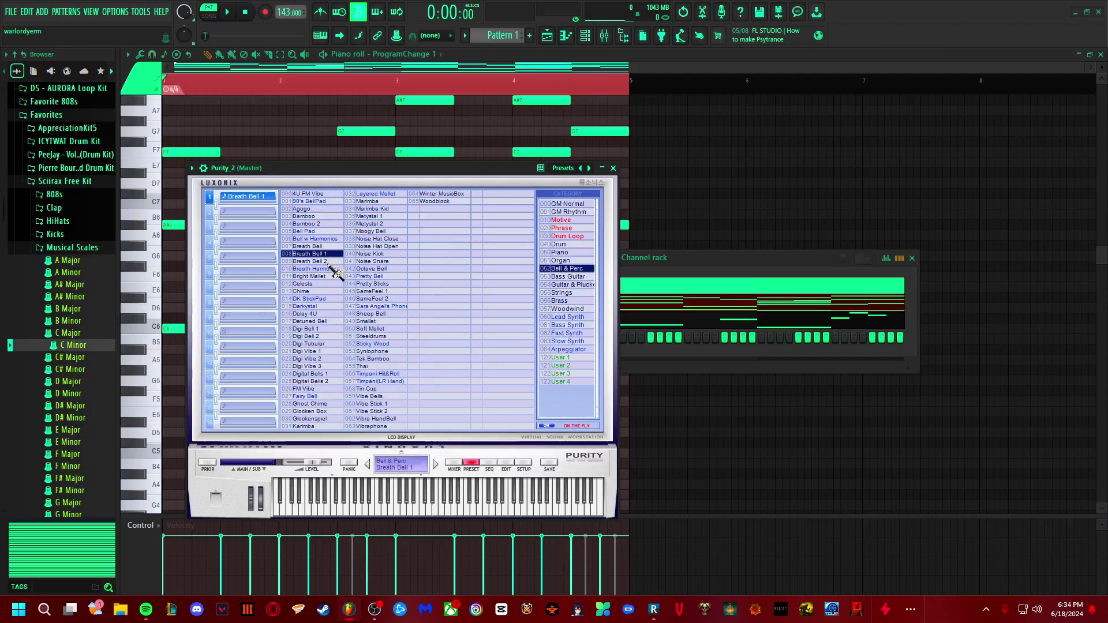
# Step: Open the Purity_2 piano roll, start playback and place a short A#6 note at the start of bar 2
pyautogui.click(566, 37)
pyautogui.press('space')
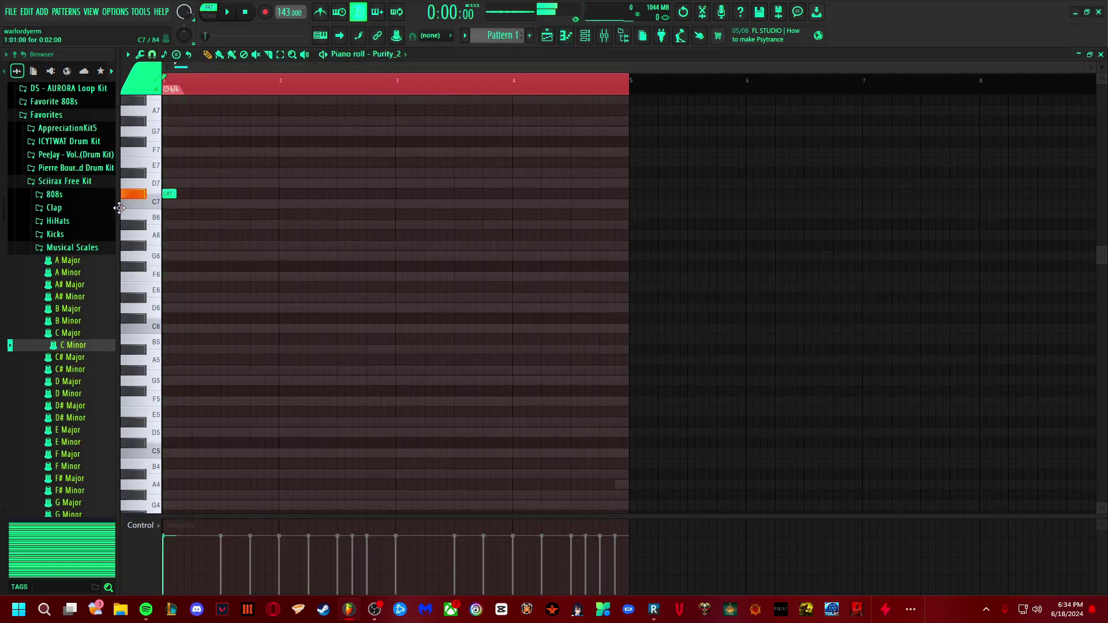
pyautogui.click(284, 224)
pyautogui.click(346, 224)
pyautogui.rightClick(345, 225)
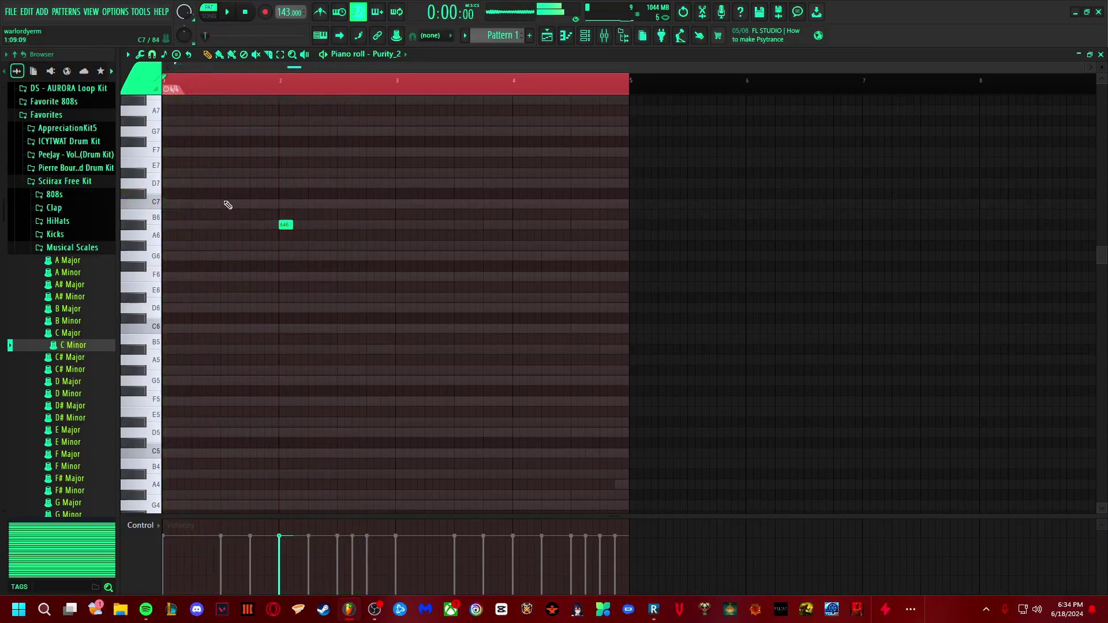
# Step: Try short C7 notes on the third and fourth beats of bar 1 against the playing pattern
pyautogui.click(252, 203)
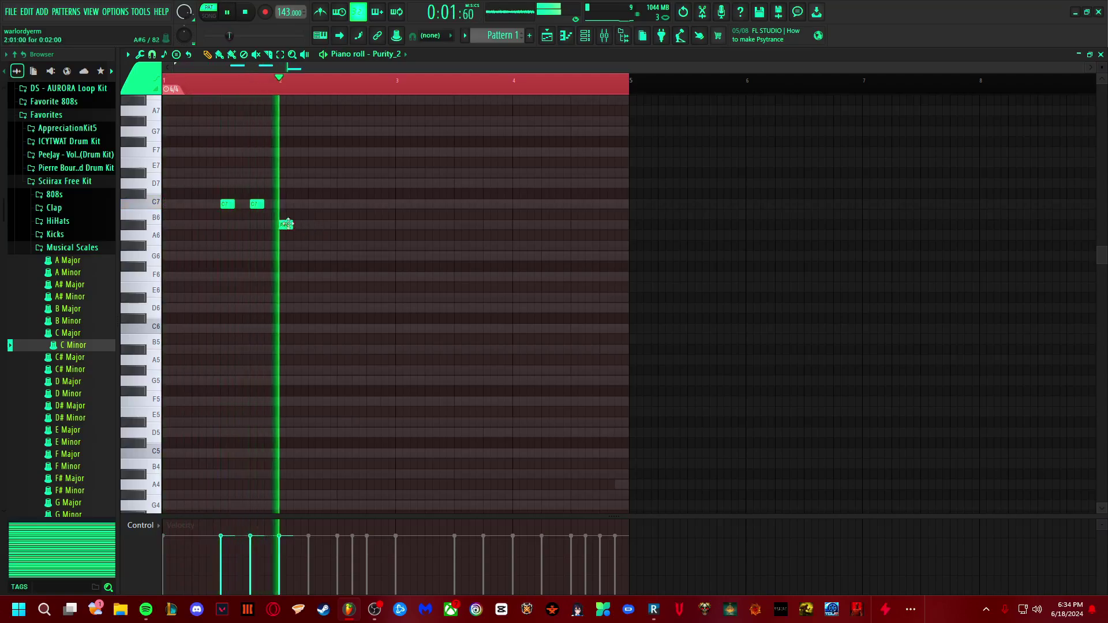
pyautogui.rightClick(255, 203)
pyautogui.press('space')
pyautogui.press('space')
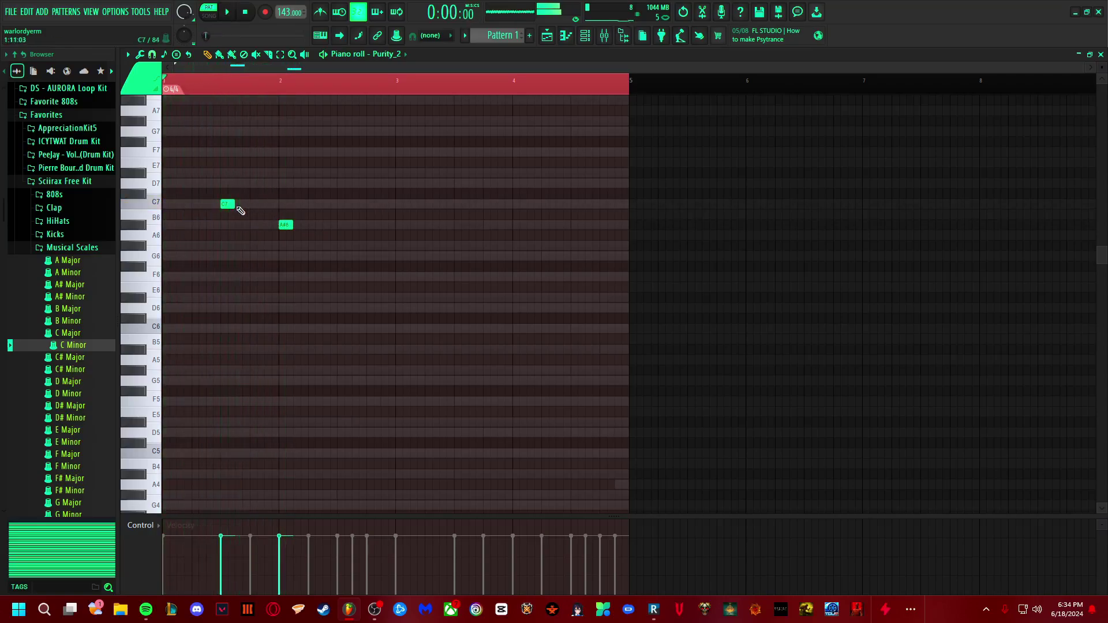
pyautogui.rightClick(232, 204)
# Step: Place short C7 notes on beats 1, 3 and 4 of bar 1 and a G#6 note on beat 3 of bar 2
pyautogui.press('space')
pyautogui.press('space')
pyautogui.press('space')
pyautogui.click(167, 204)
pyautogui.press('space')
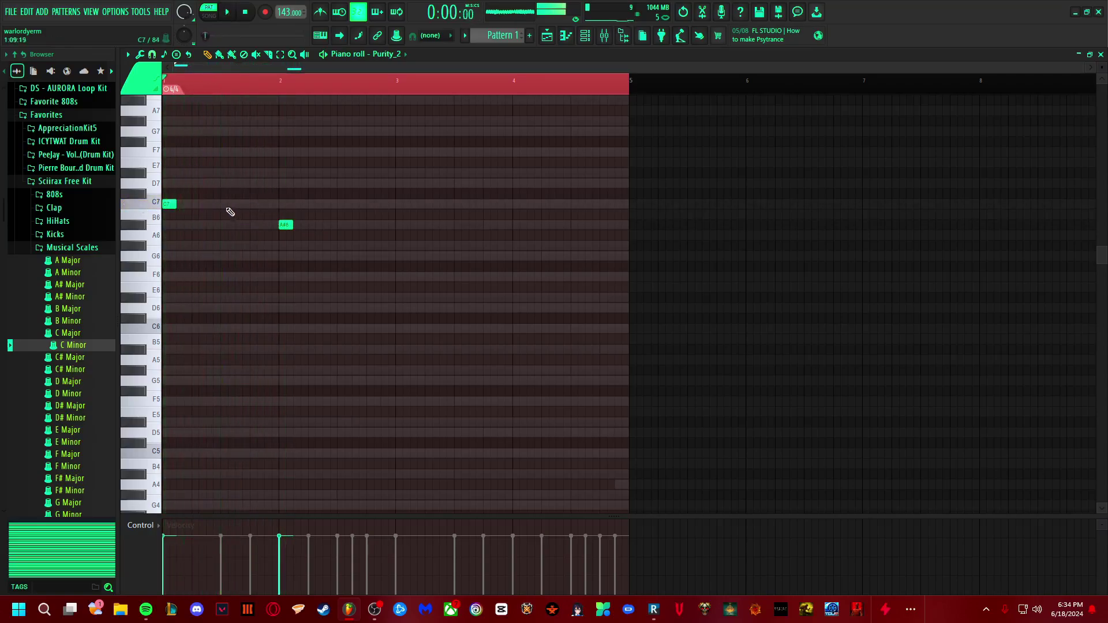
pyautogui.press('space')
pyautogui.click(256, 204)
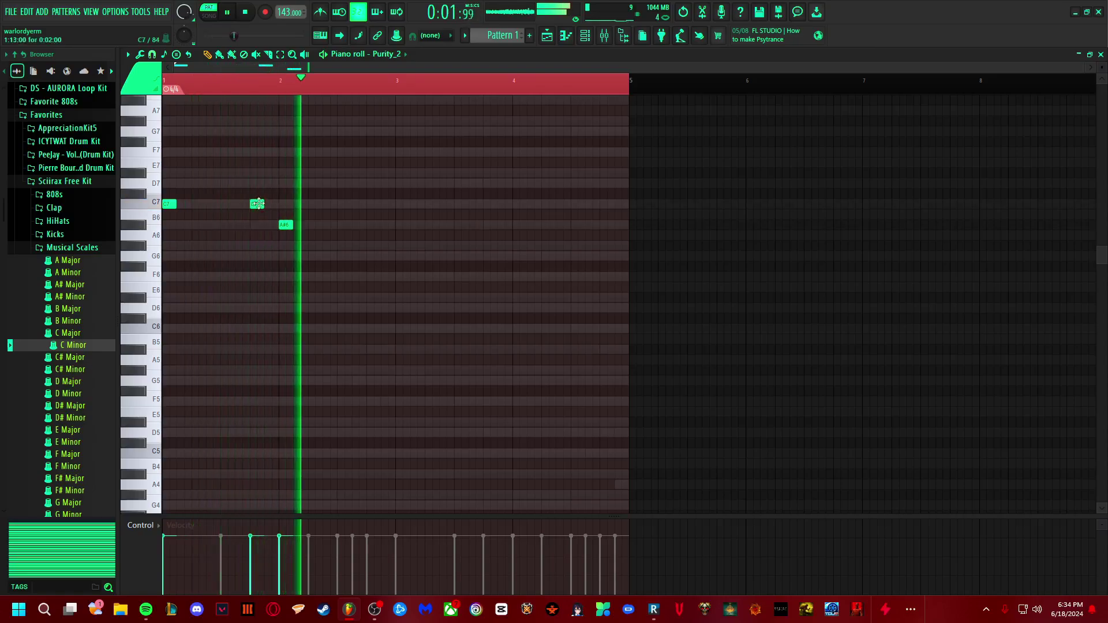
pyautogui.click(231, 205)
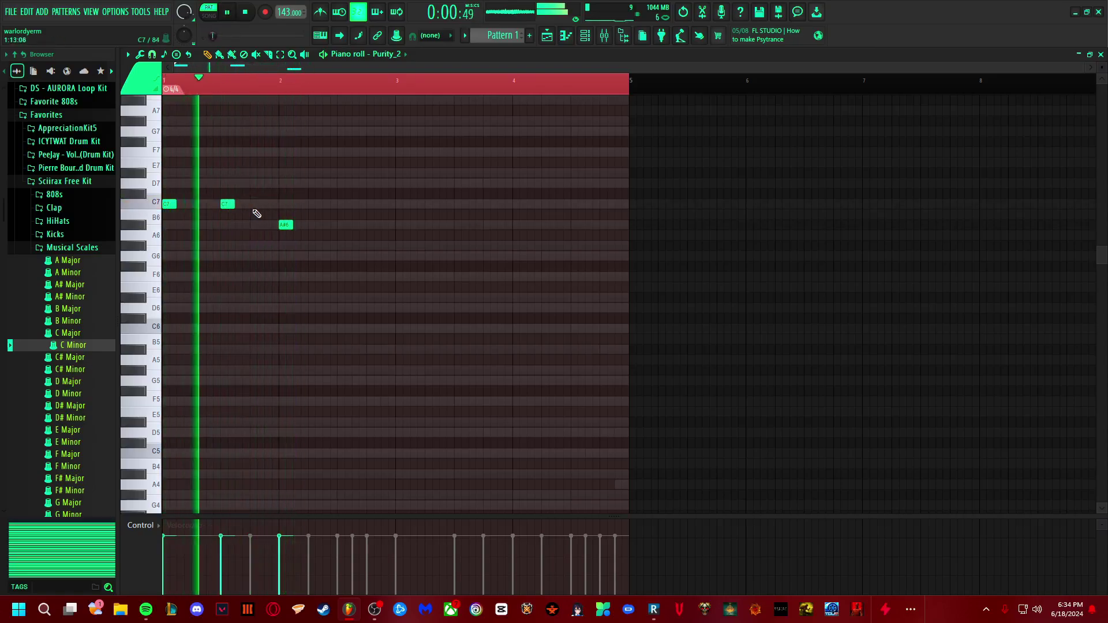
pyautogui.click(257, 204)
pyautogui.click(335, 245)
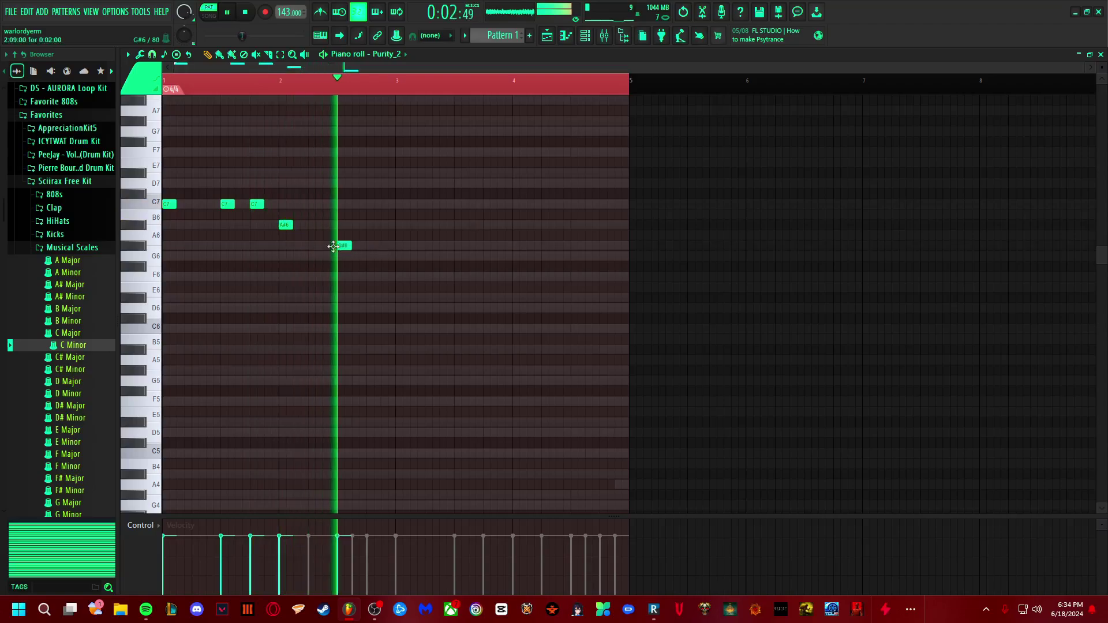
# Step: Transpose all the Purity_2 notes down one octave and deselect them
pyautogui.hotkey('ctrl', 'a')
pyautogui.hotkey('ctrl', 'Down')
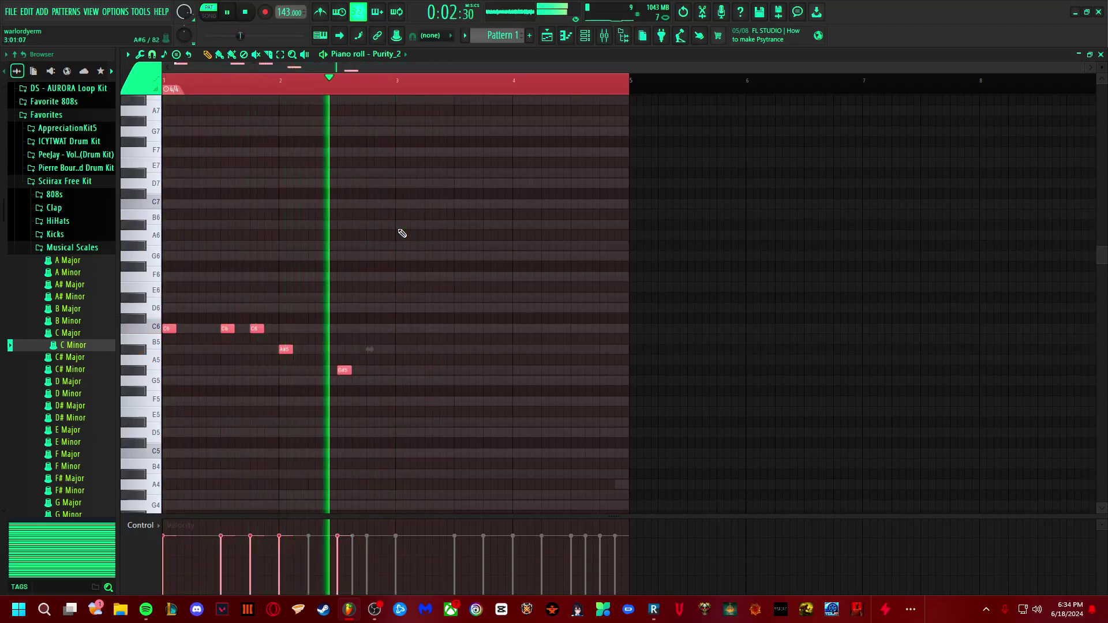
pyautogui.click(358, 309)
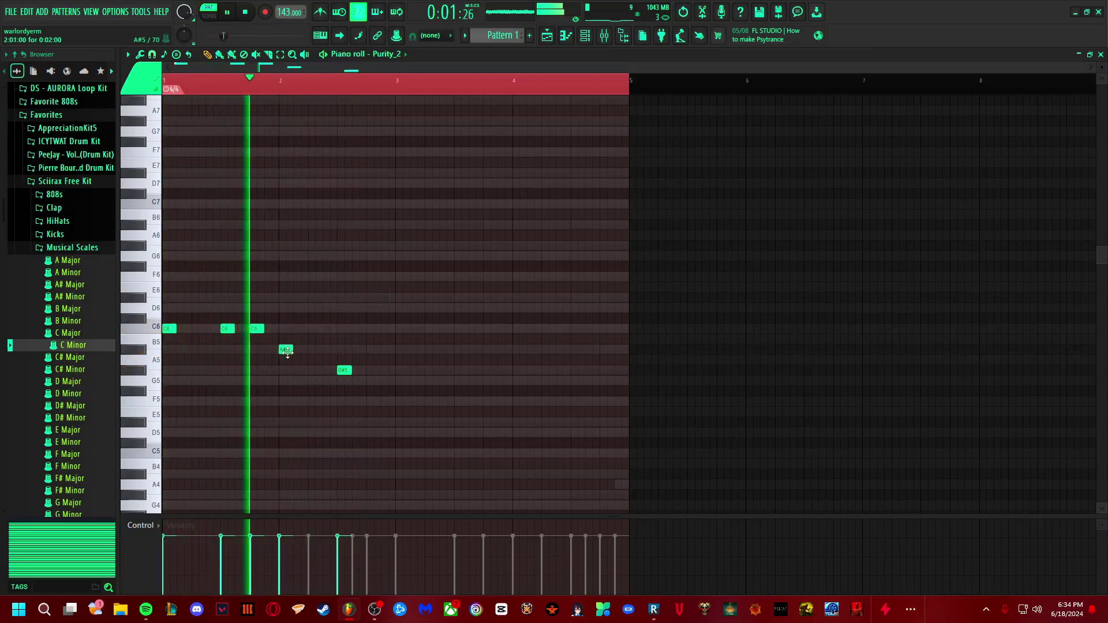
# Step: Replace the A#5 note at the start of bar 2 with D6 and raise the G#5 note to A#5
pyautogui.rightClick(288, 351)
pyautogui.moveTo(280, 269); pyautogui.dragTo(285, 297)
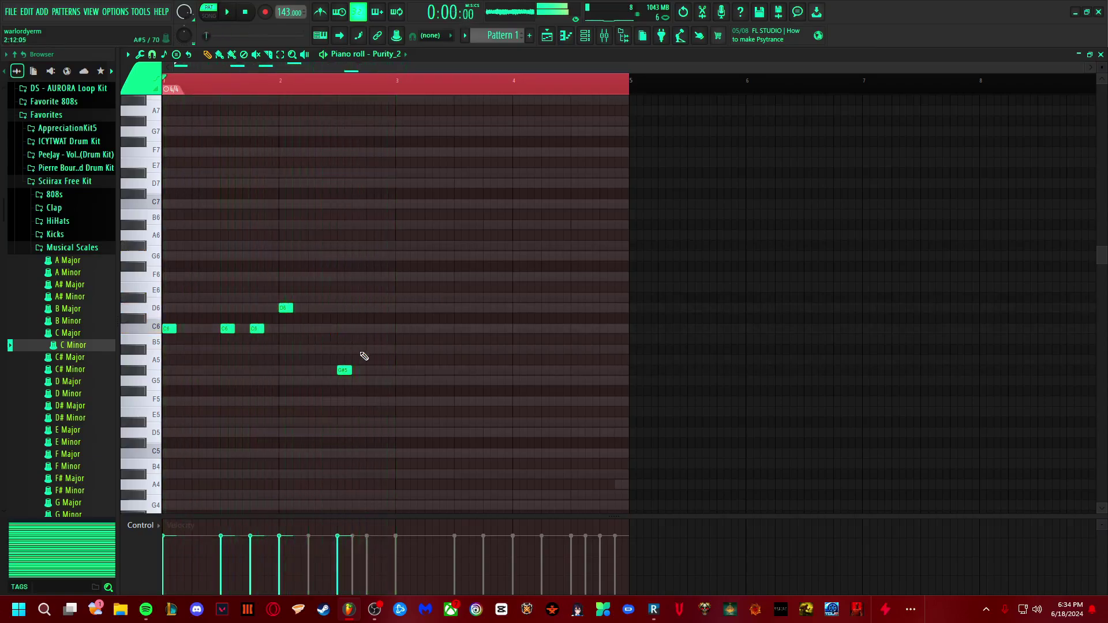
pyautogui.press('space')
pyautogui.moveTo(344, 370); pyautogui.dragTo(344, 349)
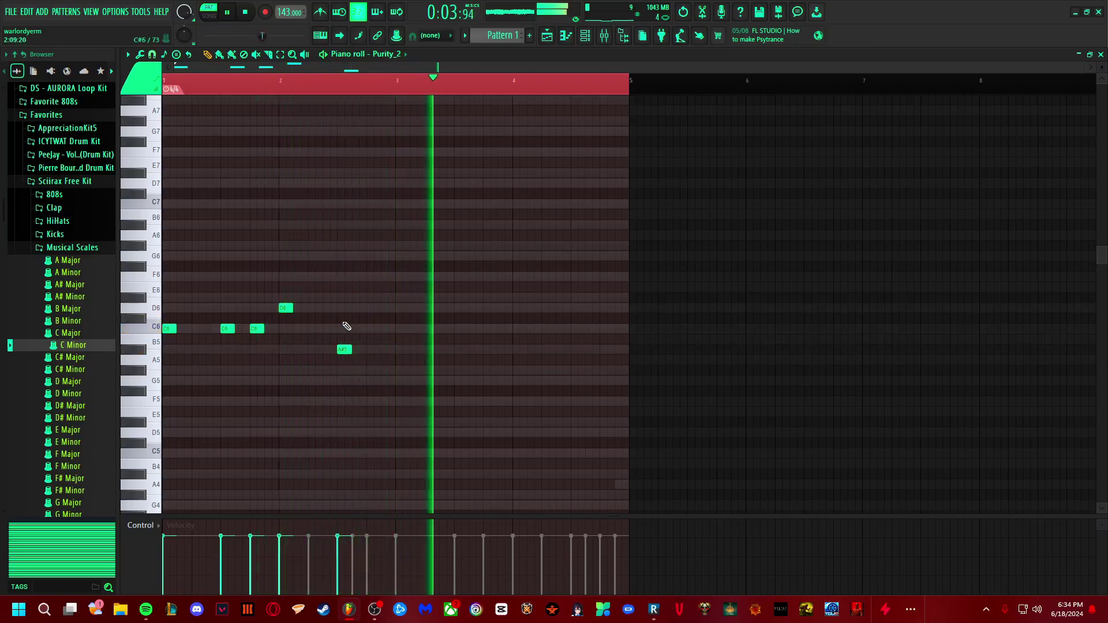
# Step: Duplicate the two-bar bell melody and move the copy to start at bar 3
pyautogui.hotkey('ctrl', 'a')
pyautogui.hotkey('ctrl', 'b')
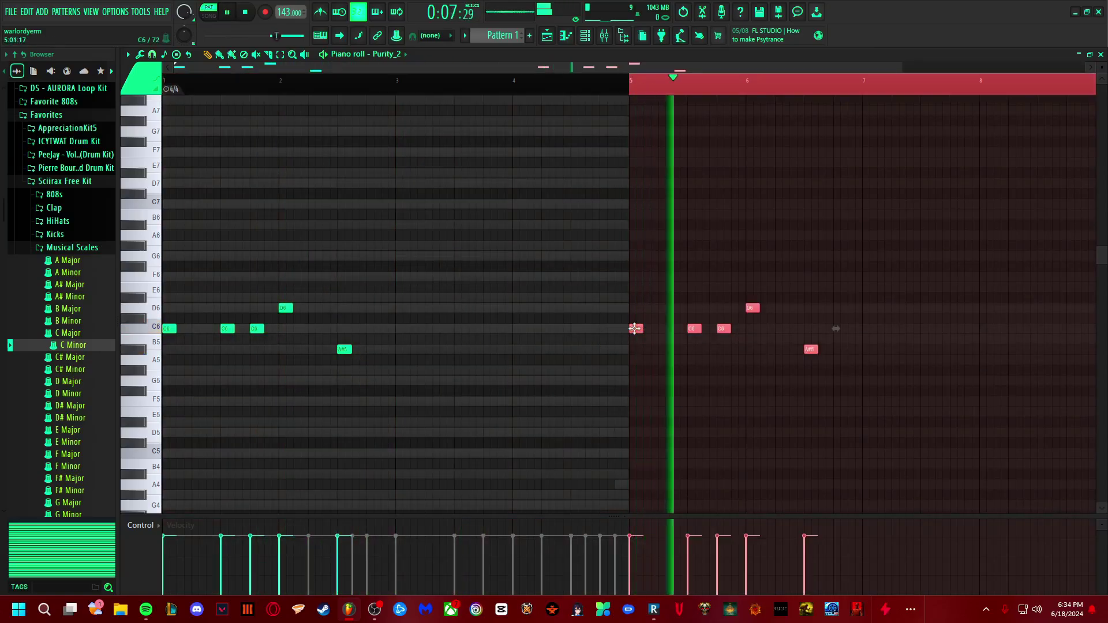
pyautogui.moveTo(635, 328); pyautogui.dragTo(402, 328)
pyautogui.click(376, 247)
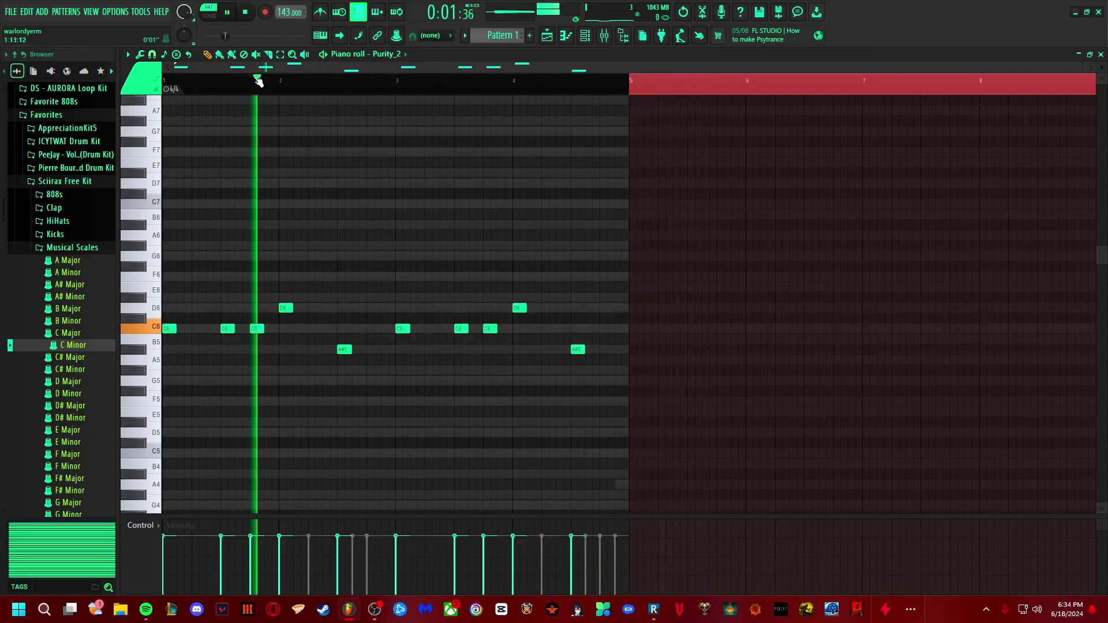
# Step: Return the playhead to bar 1 and transpose the whole bell melody up one octave
pyautogui.moveTo(258, 80); pyautogui.dragTo(164, 81)
pyautogui.hotkey('ctrl', 'a')
pyautogui.hotkey('ctrl', 'Up')
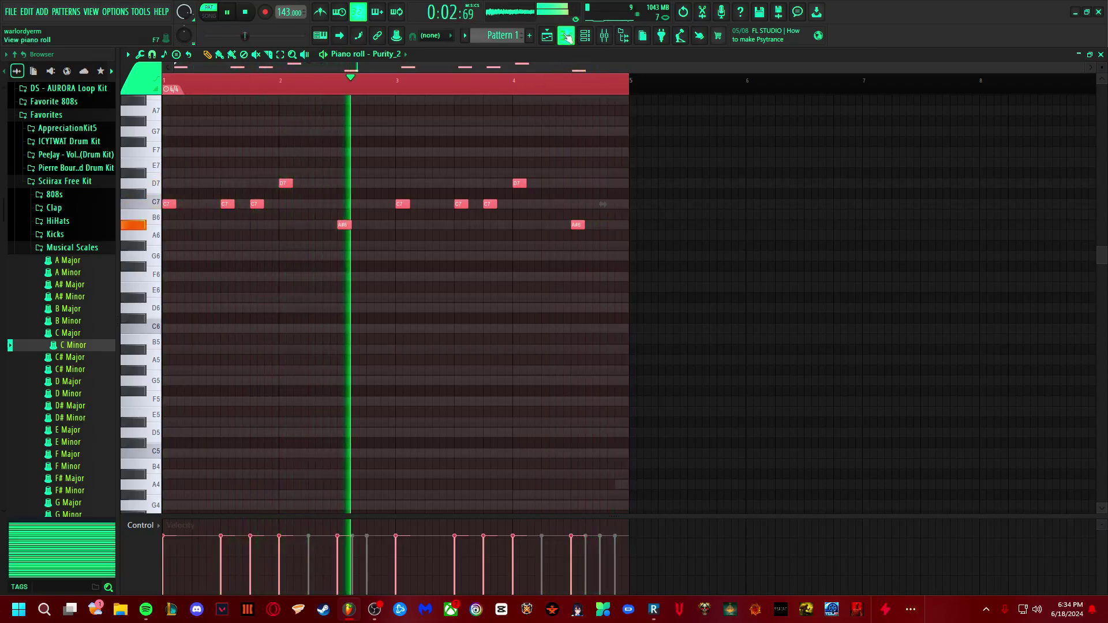
# Step: Add a short closing A#6 note on the fourth beat of bar 4
pyautogui.scroll(1, 303, 236)
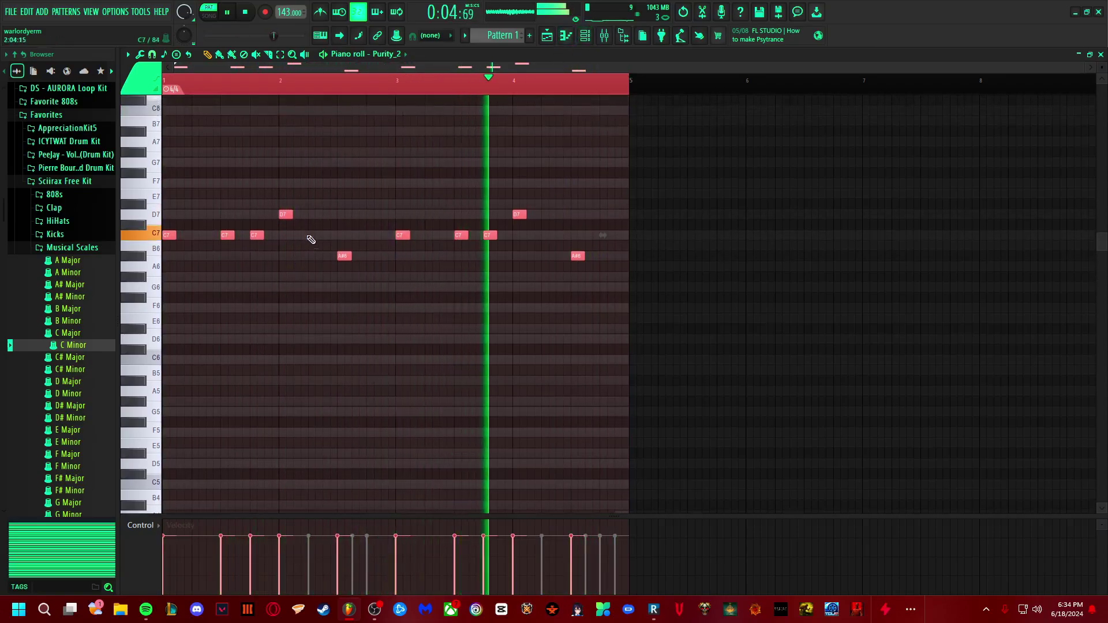
pyautogui.click(601, 278)
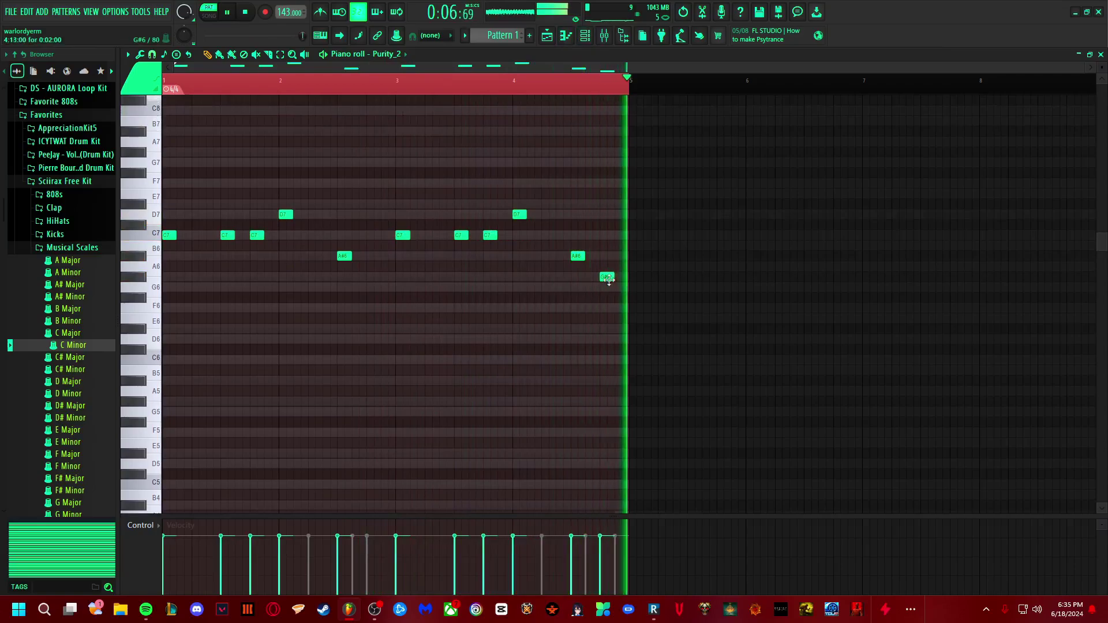
pyautogui.rightClick(604, 277)
pyautogui.click(611, 256)
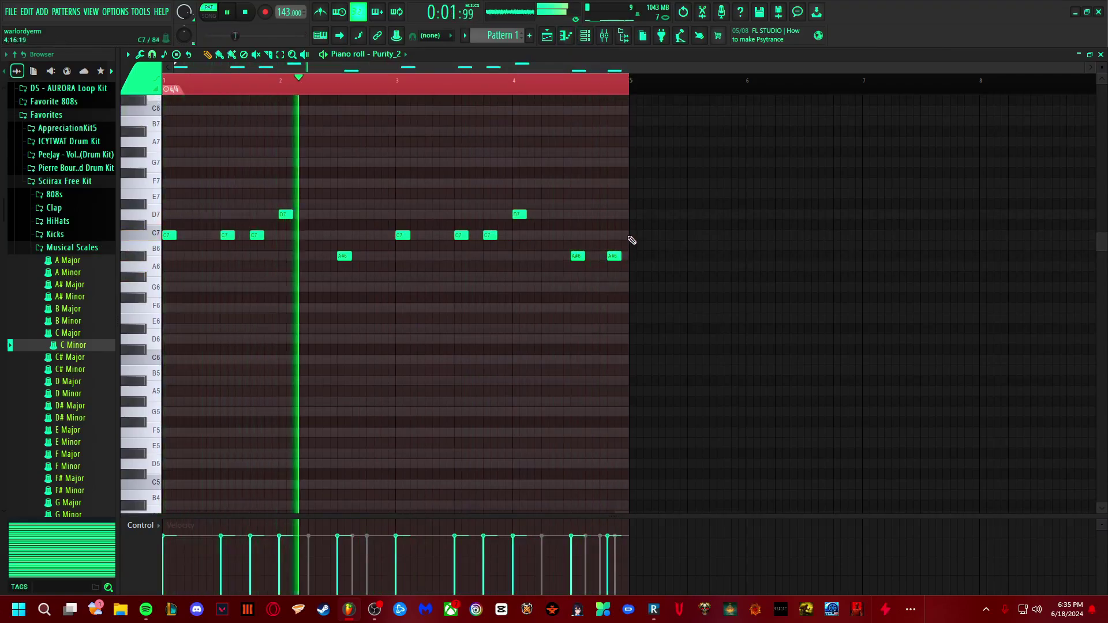
pyautogui.moveTo(615, 253); pyautogui.dragTo(608, 255)
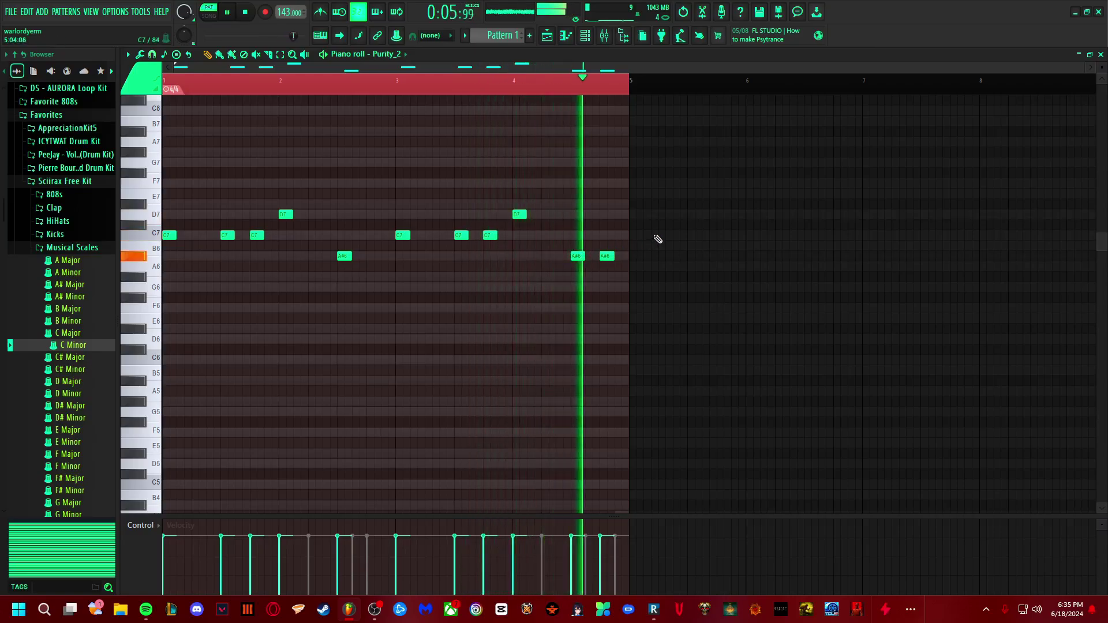
# Step: Add a Dexed channel from the channel rack and load its Say Again preset
pyautogui.press('F6')
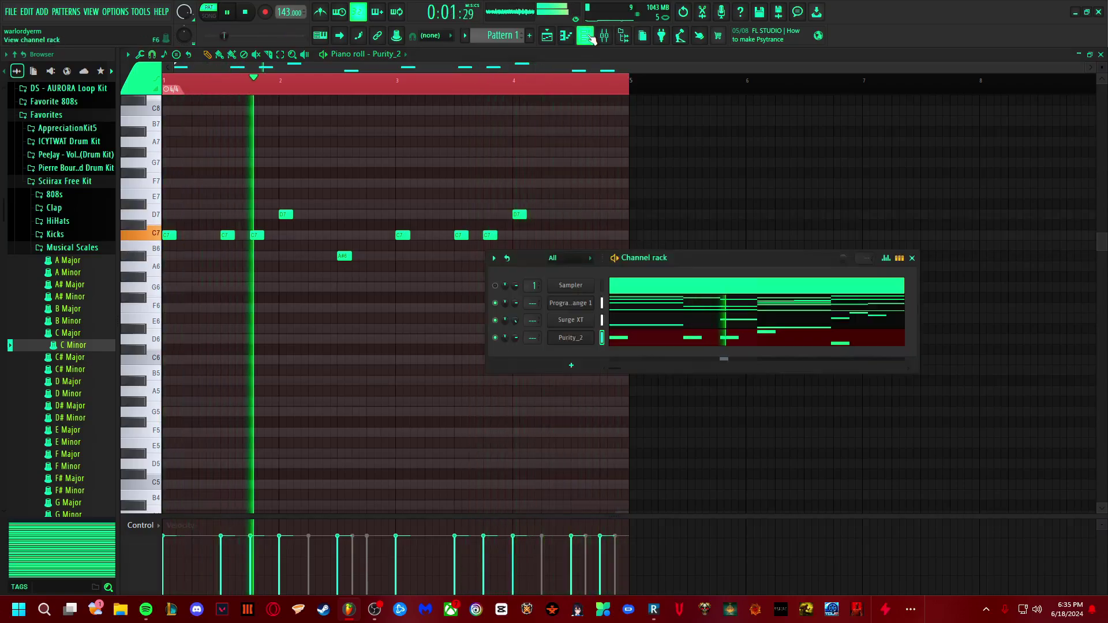
pyautogui.click(568, 364)
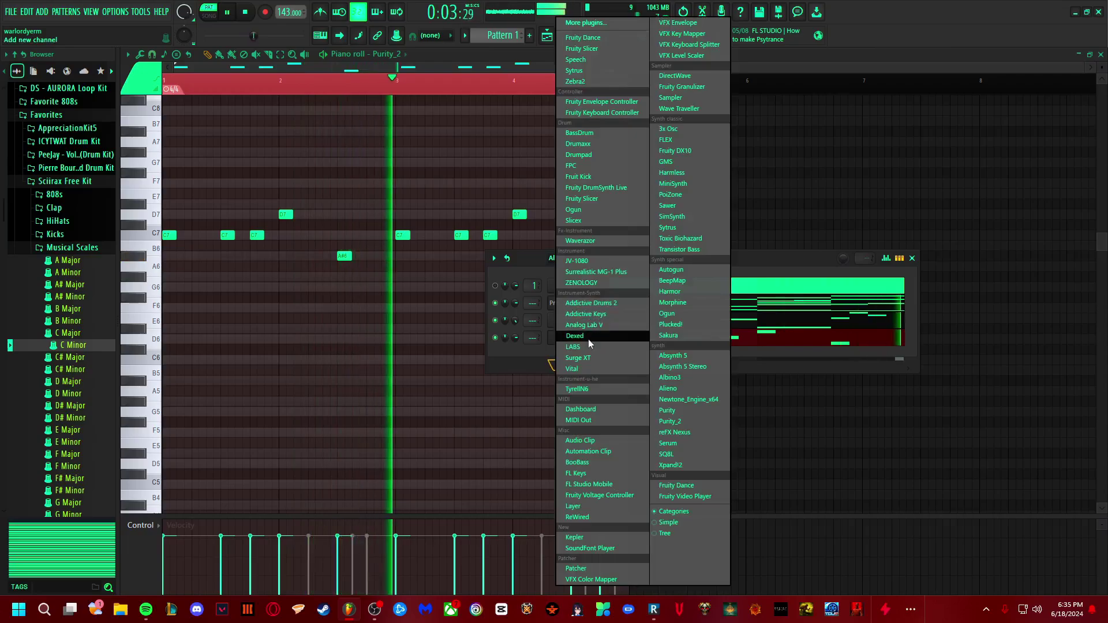
pyautogui.click(588, 337)
pyautogui.click(648, 183)
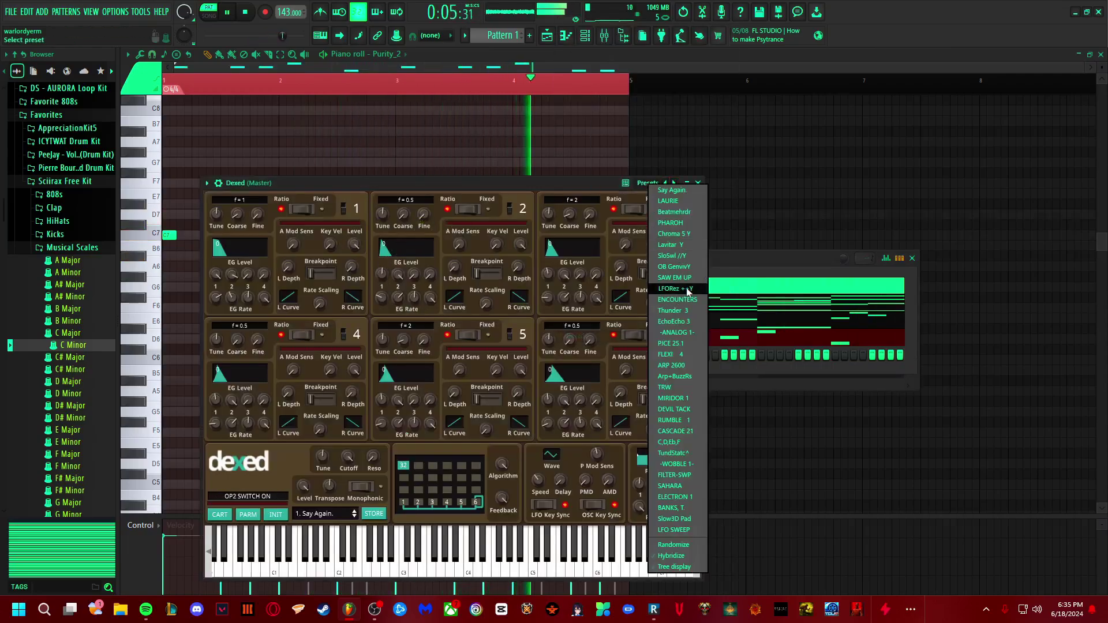
pyautogui.click(639, 185)
pyautogui.click(660, 187)
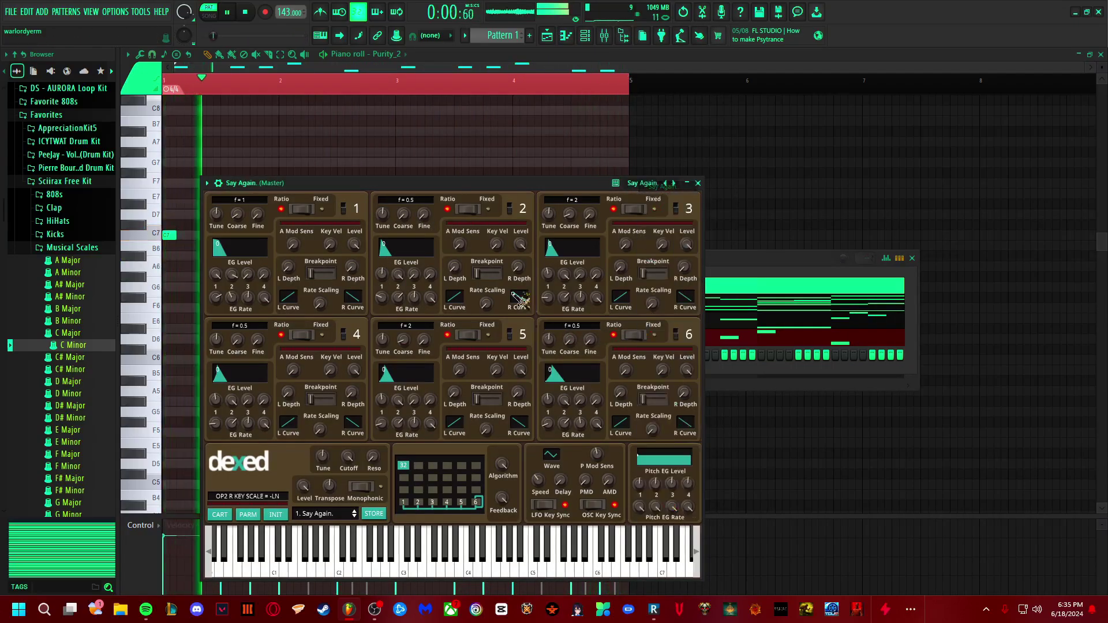
# Step: Switch the piano roll to the Say Again channel and draw descending eighth notes C7, A#6, G#6 and G6 from beat 3 of bar 1
pyautogui.click(379, 53)
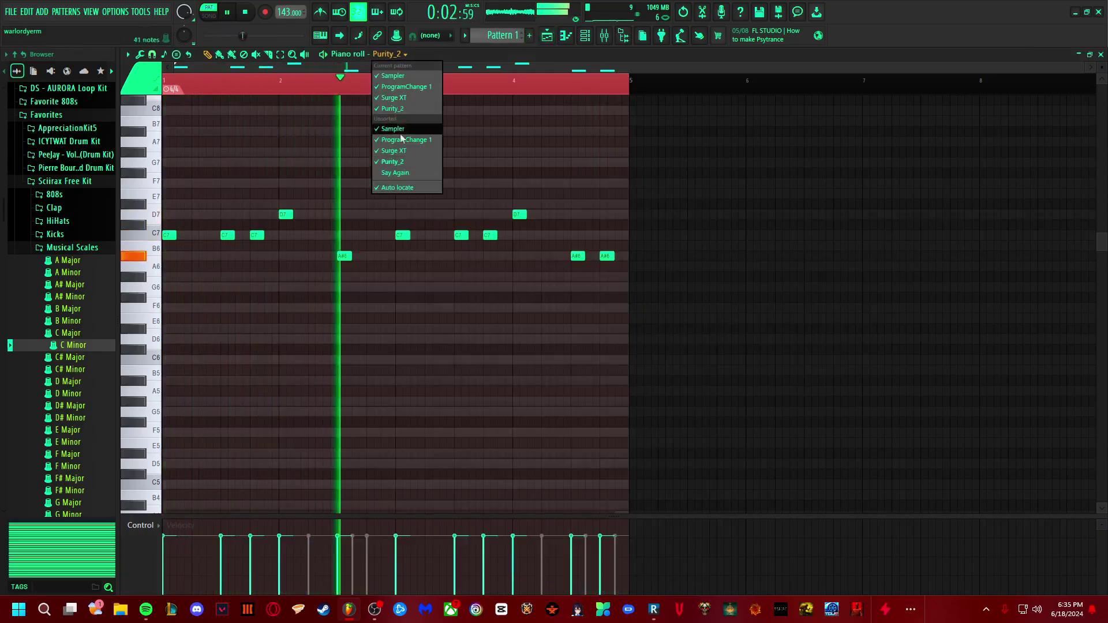
pyautogui.click(393, 176)
pyautogui.press('space')
pyautogui.moveTo(231, 237); pyautogui.dragTo(223, 238)
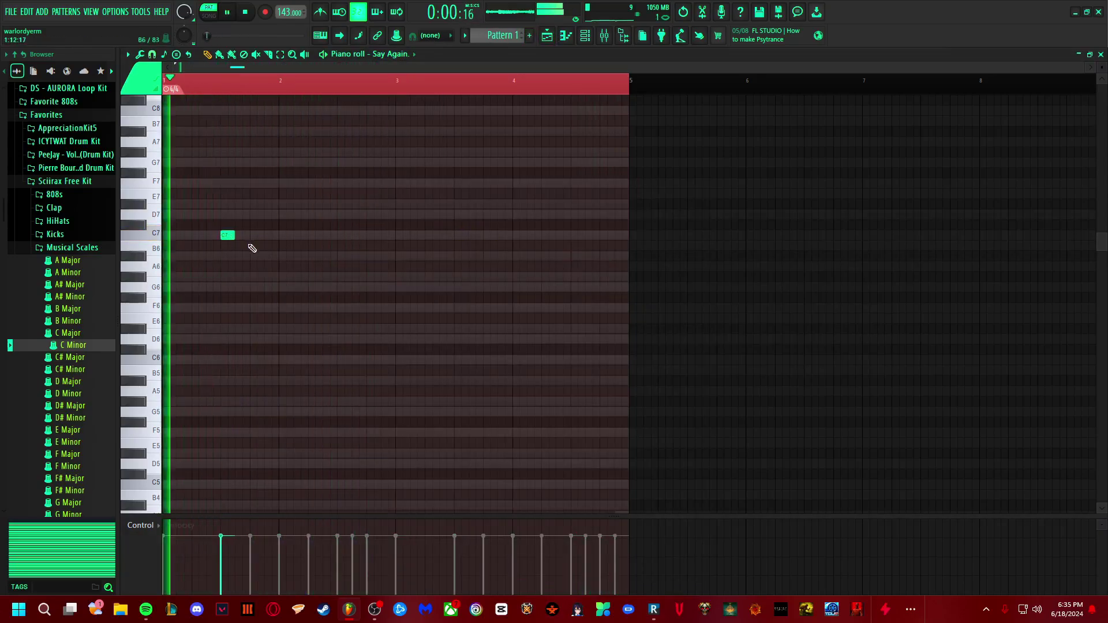
pyautogui.click(242, 256)
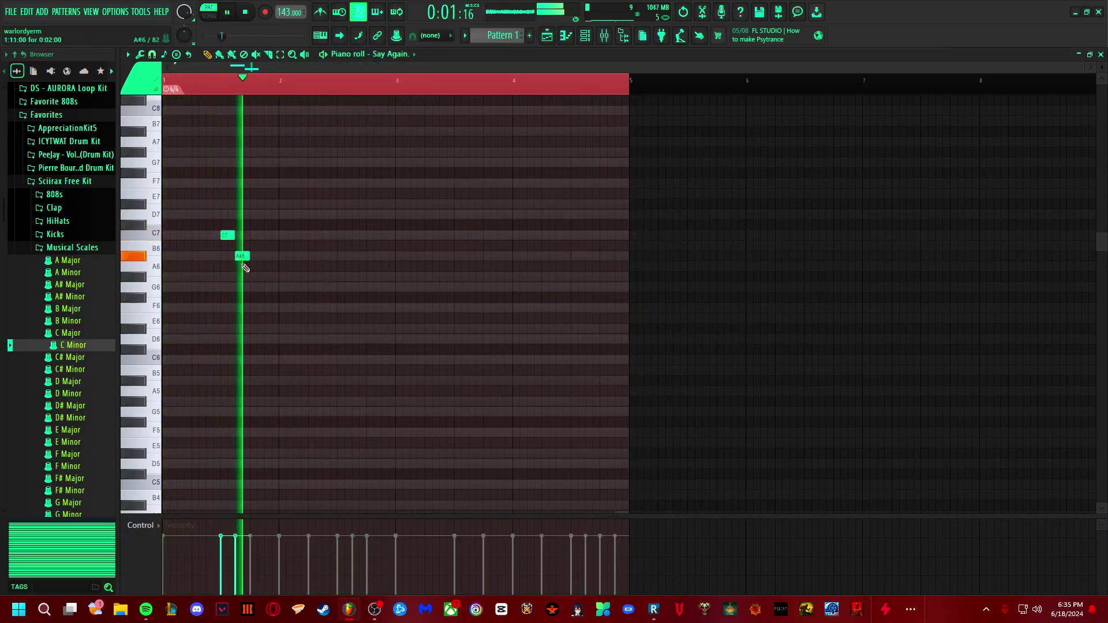
pyautogui.click(270, 287)
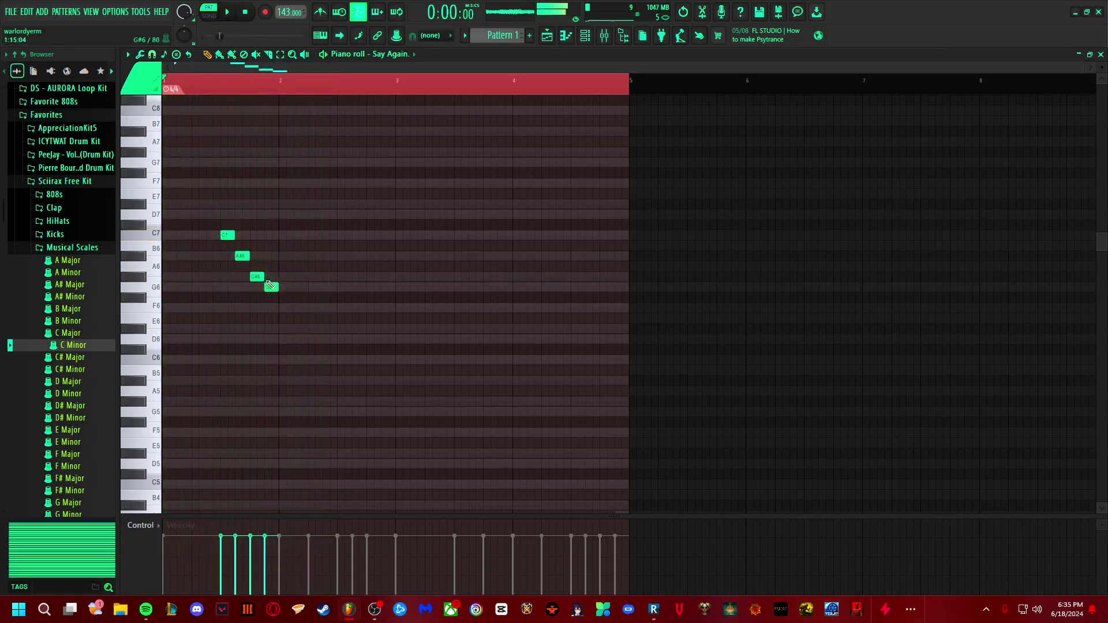
pyautogui.press('space')
pyautogui.rightClick(257, 278)
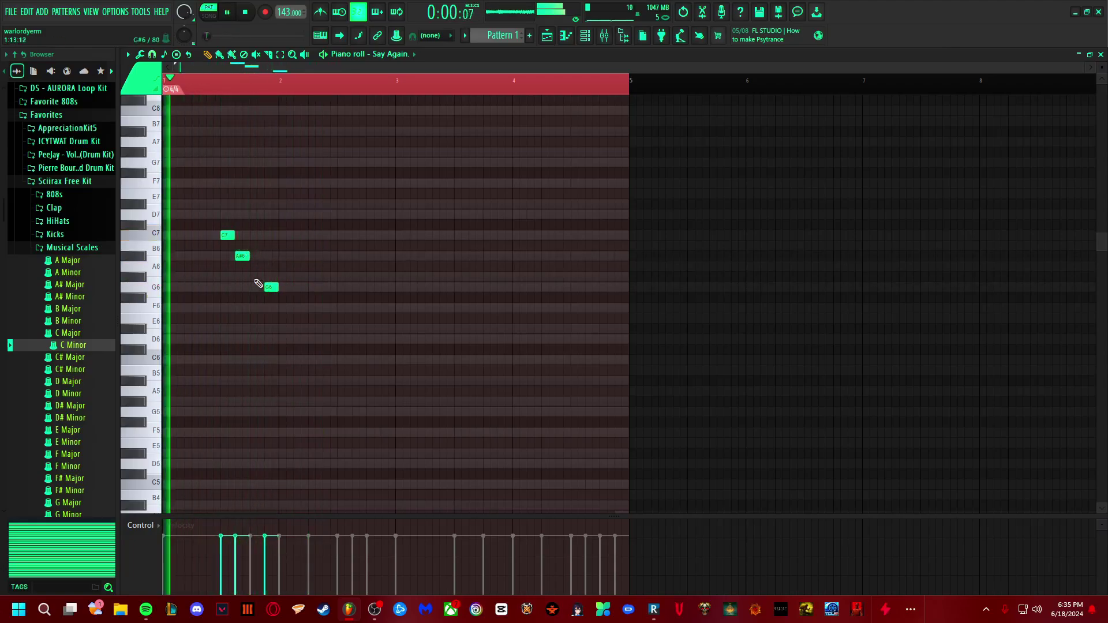
pyautogui.click(256, 277)
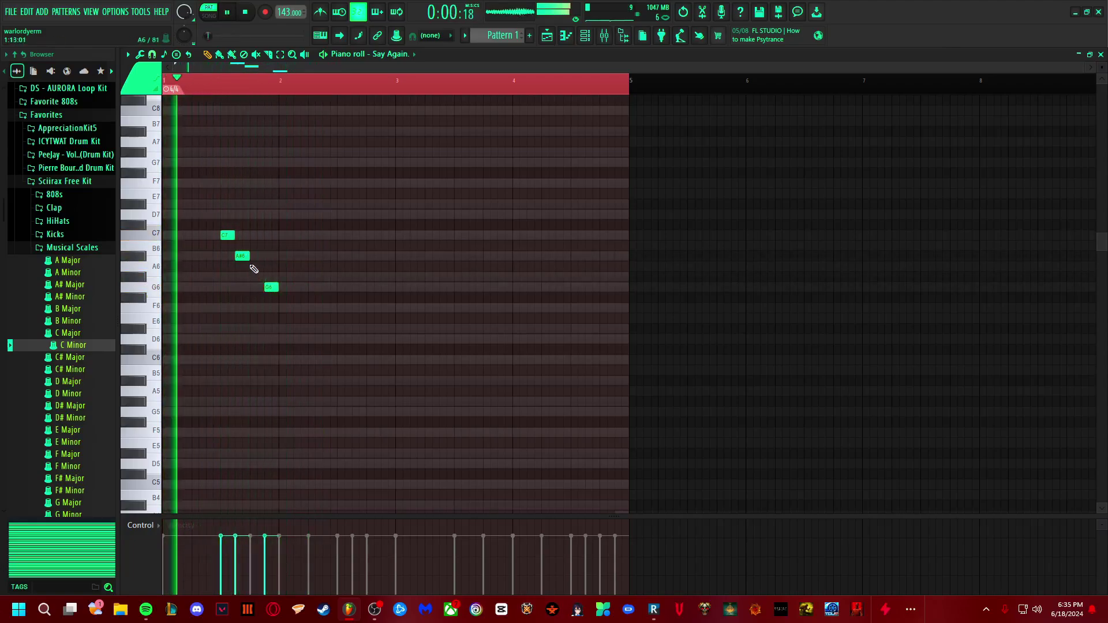
pyautogui.click(257, 277)
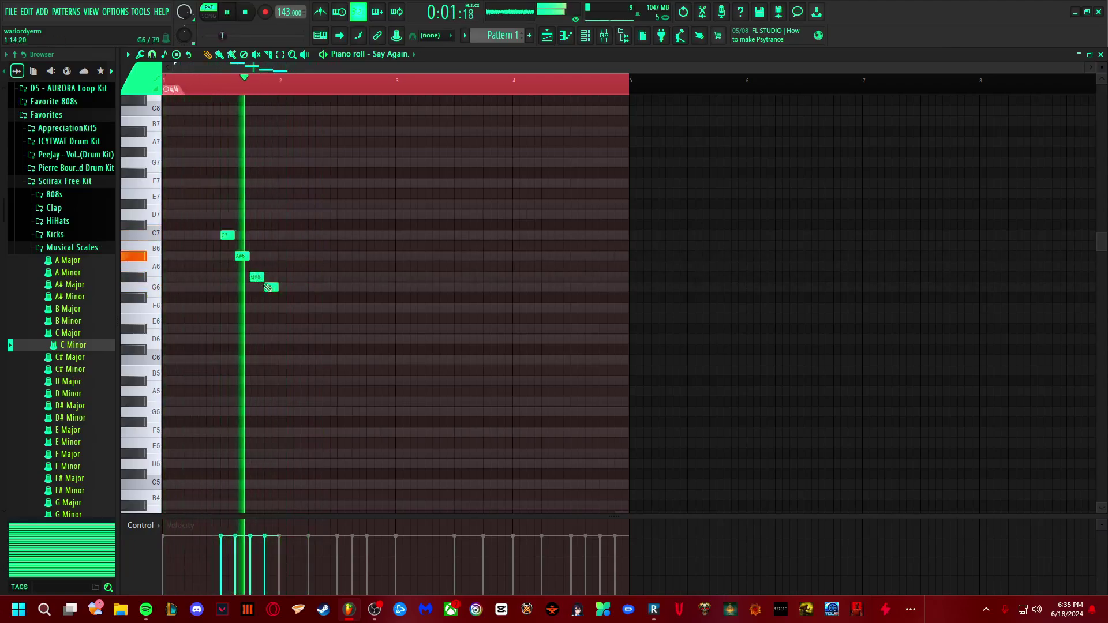
# Step: Add F6 notes on beats 1, 2 and 3 of bar 2, end the bar with D#6 and D6 eighth notes, and play the phrase
pyautogui.click(313, 307)
pyautogui.click(341, 308)
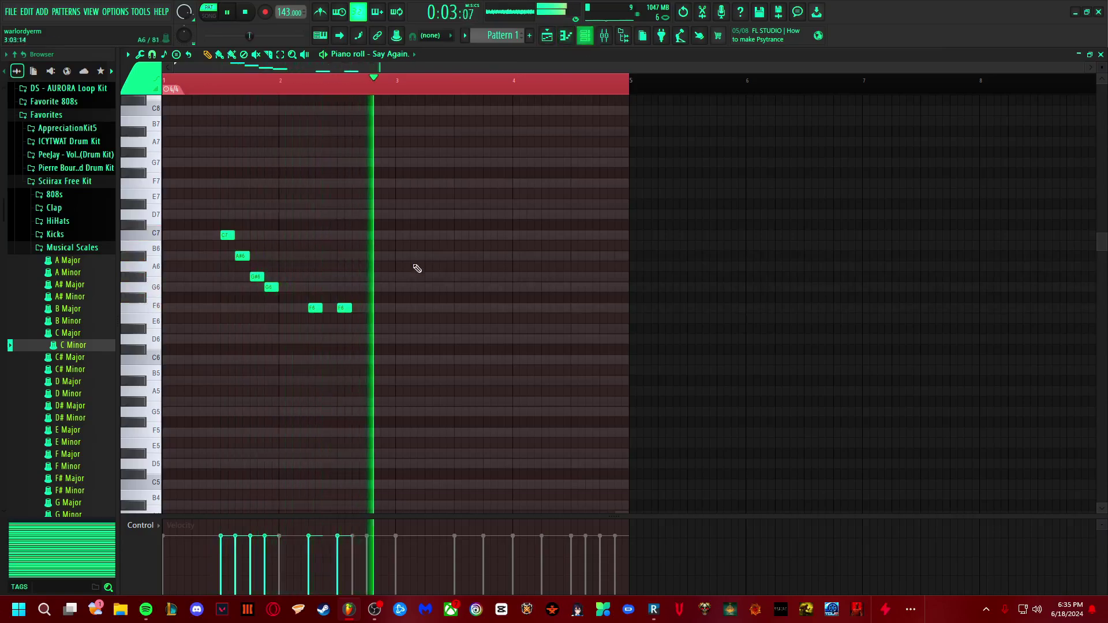
pyautogui.click(281, 307)
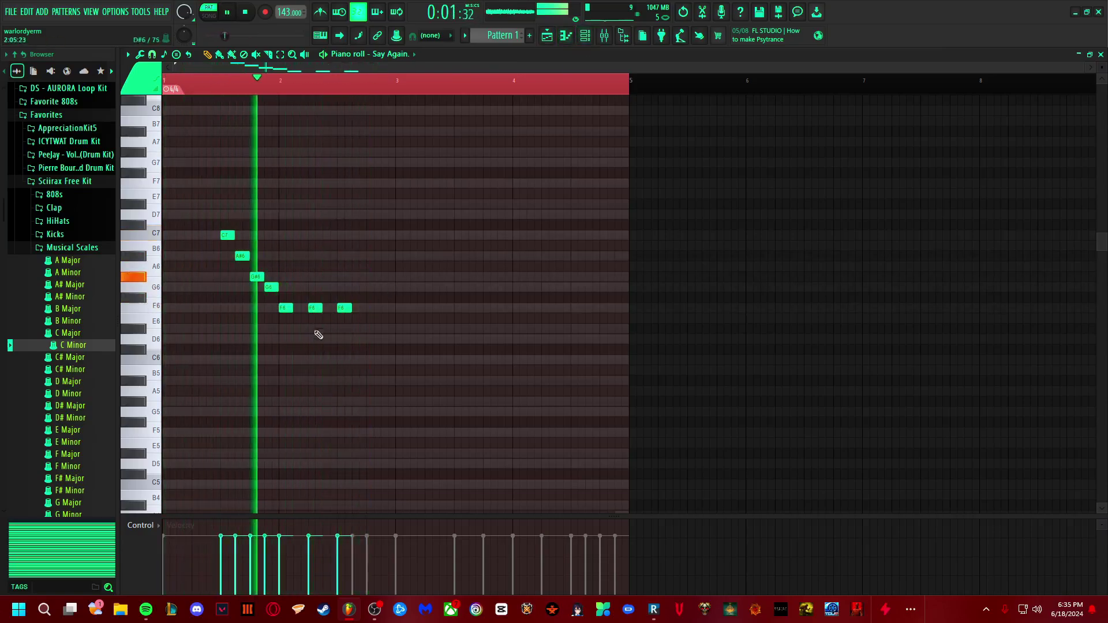
pyautogui.click(369, 328)
pyautogui.click(392, 339)
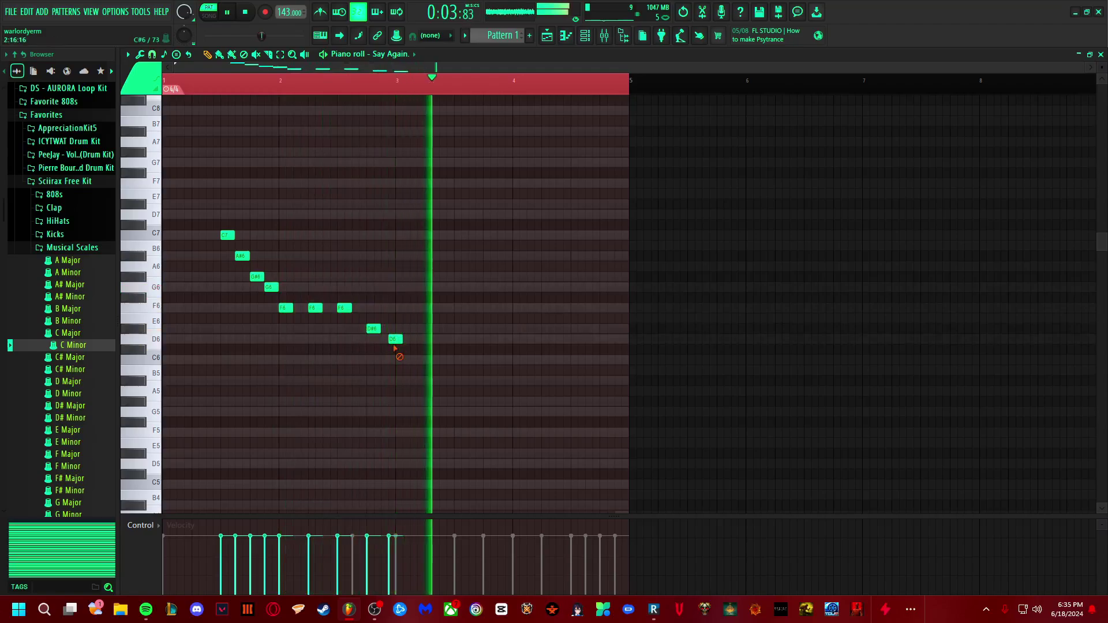
pyautogui.moveTo(396, 340); pyautogui.dragTo(387, 340)
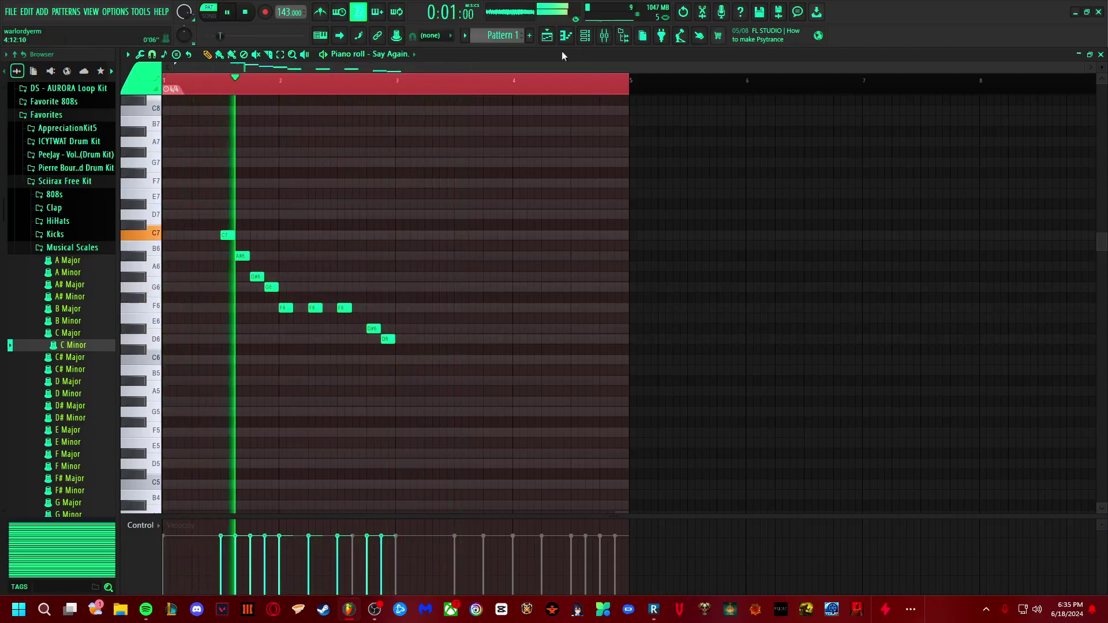
pyautogui.press('space')
# Step: Transpose the whole Say Again melody down one octave during playback and deselect the notes
pyautogui.press('space')
pyautogui.press('space')
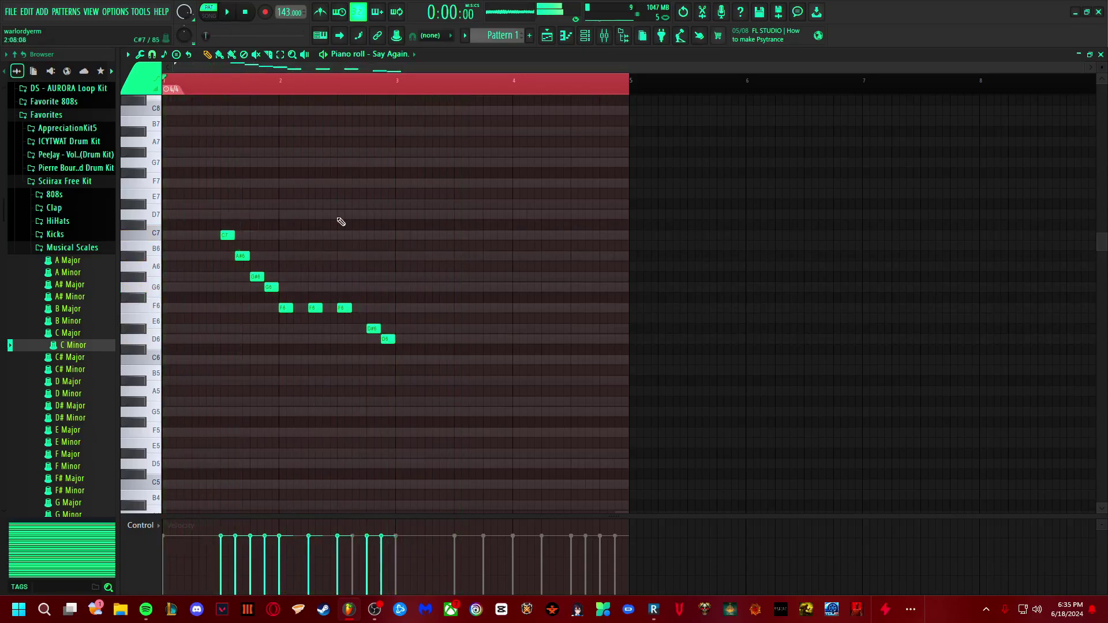
pyautogui.press('space')
pyautogui.hotkey('ctrl', 'a')
pyautogui.hotkey('ctrl', 'Down')
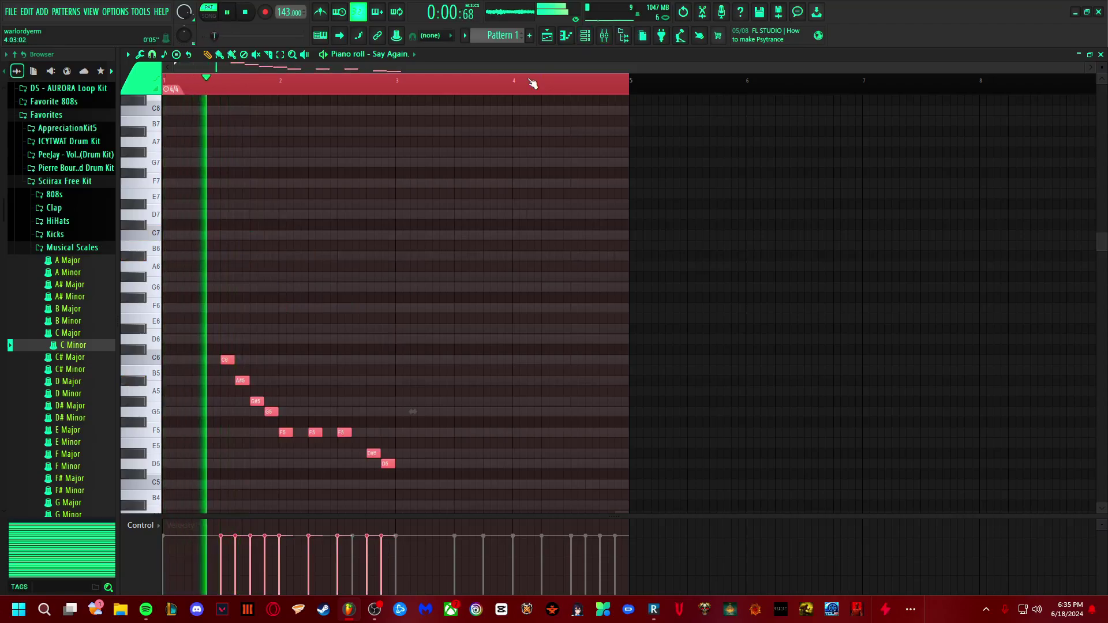
pyautogui.scroll(-3, 432, 219)
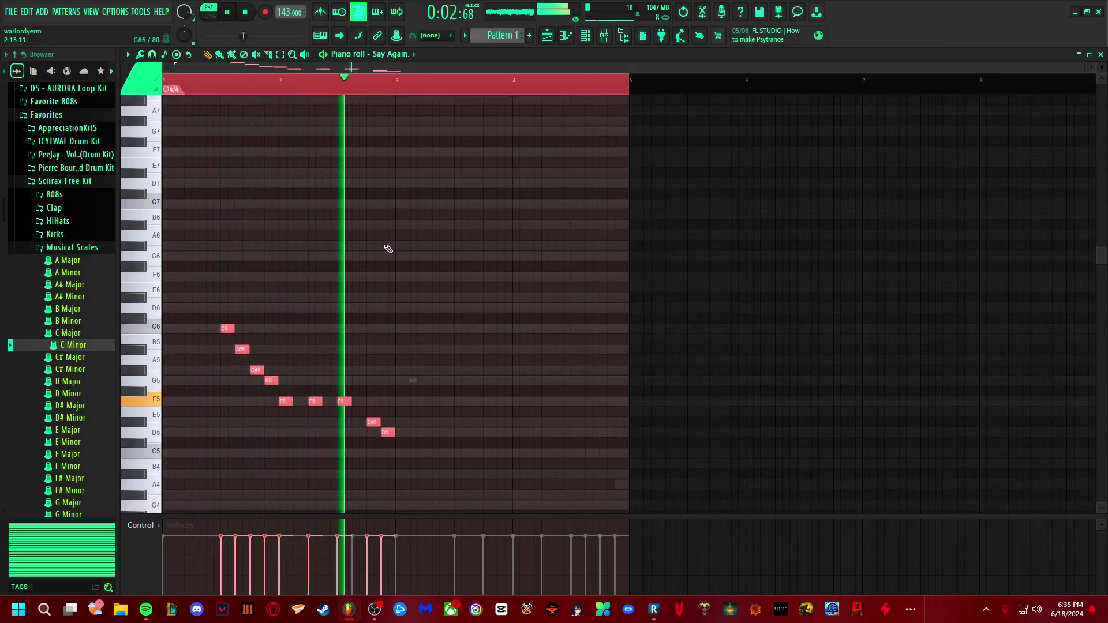
pyautogui.hotkey('ctrl', 'd')
pyautogui.press('space')
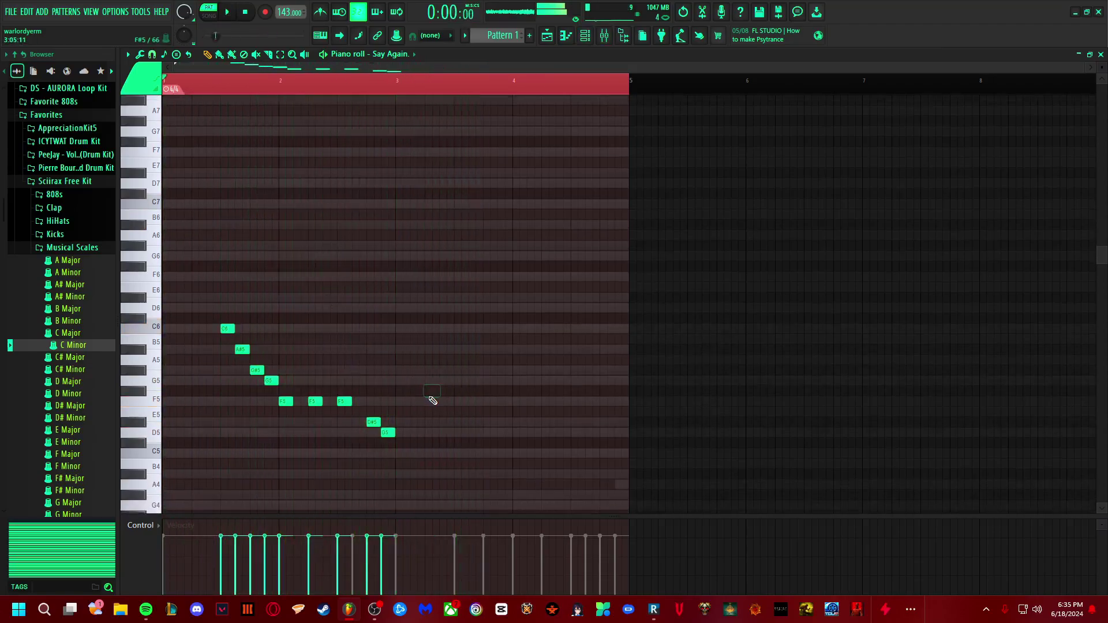
pyautogui.press('space')
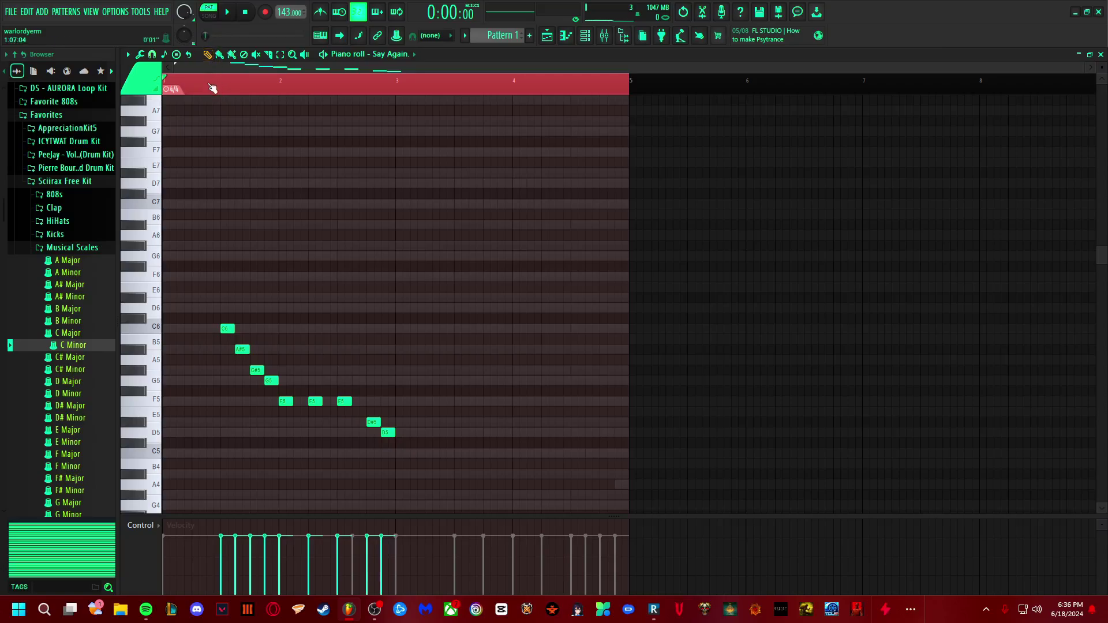
# Step: Add quarter notes D6 and C6 on beats 1 and 3 of bar 3, and A#5 and G#5 on beats 1 and 3 of bar 4
pyautogui.press('space')
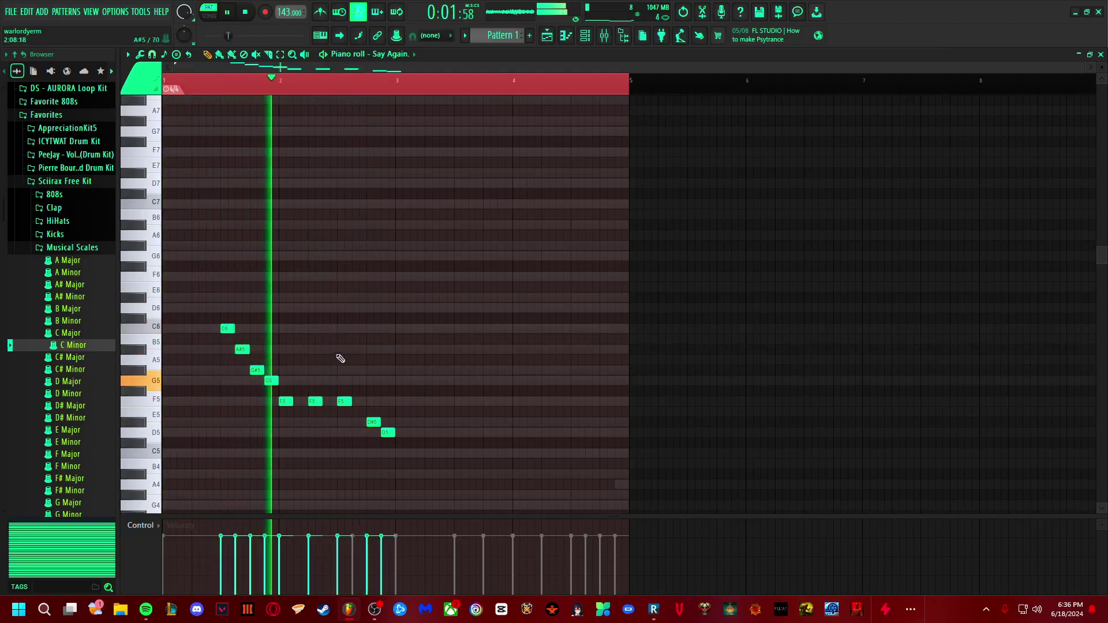
pyautogui.click(401, 455)
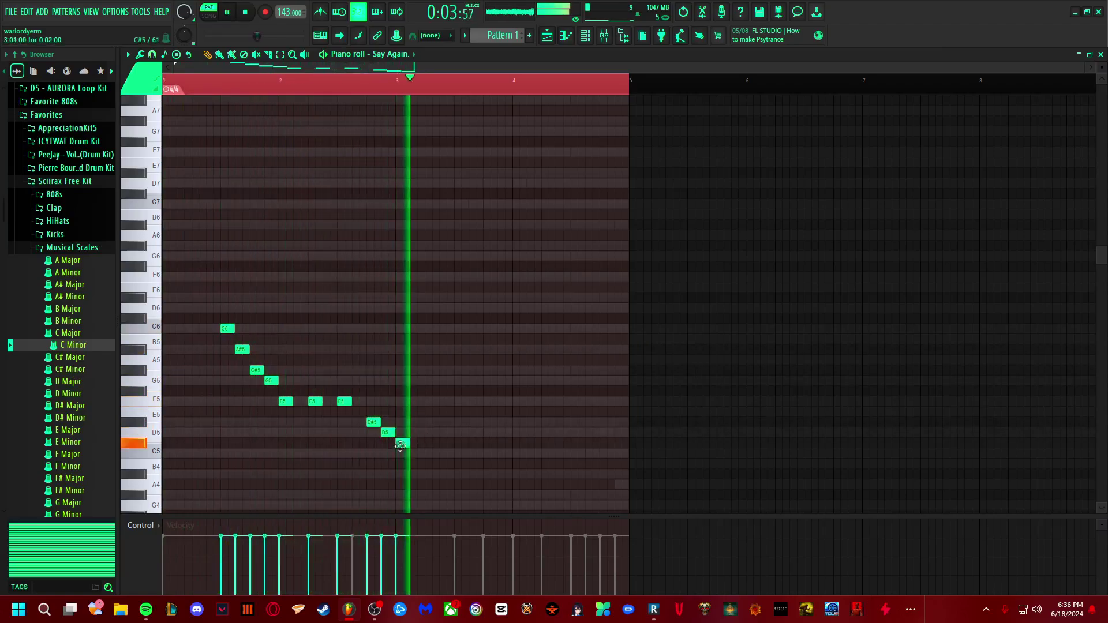
pyautogui.rightClick(402, 454)
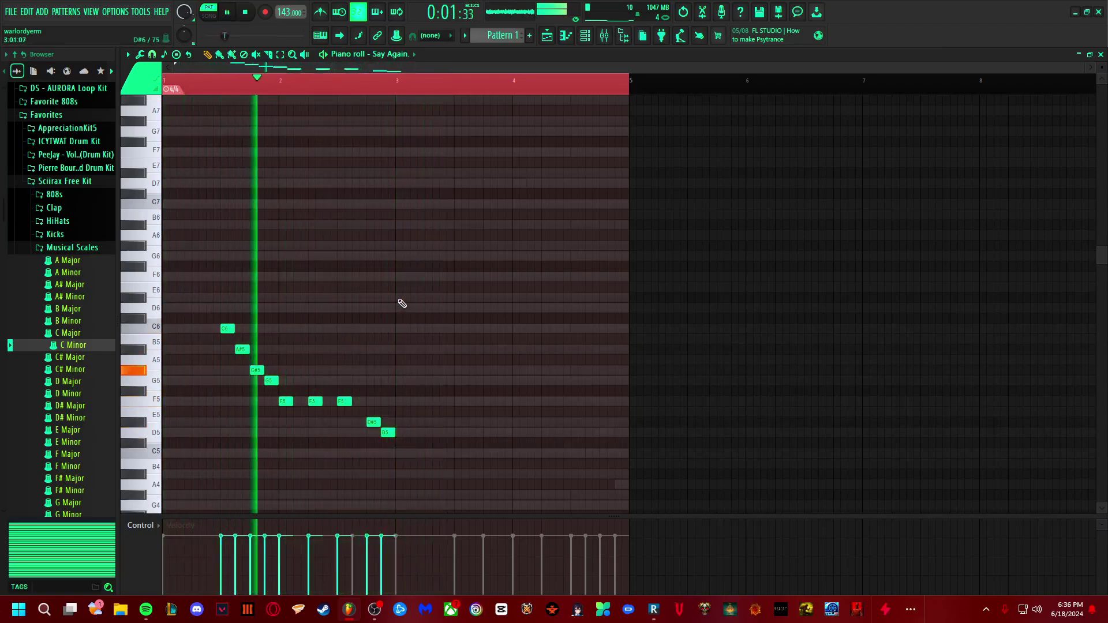
pyautogui.click(399, 278)
pyautogui.moveTo(409, 277); pyautogui.dragTo(425, 278)
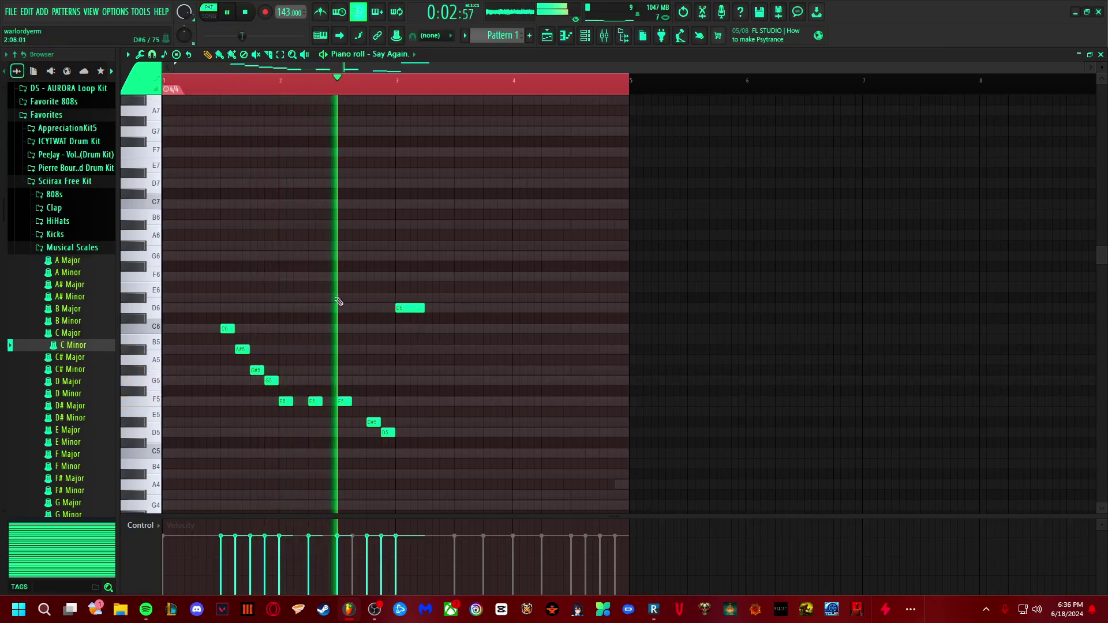
pyautogui.click(460, 329)
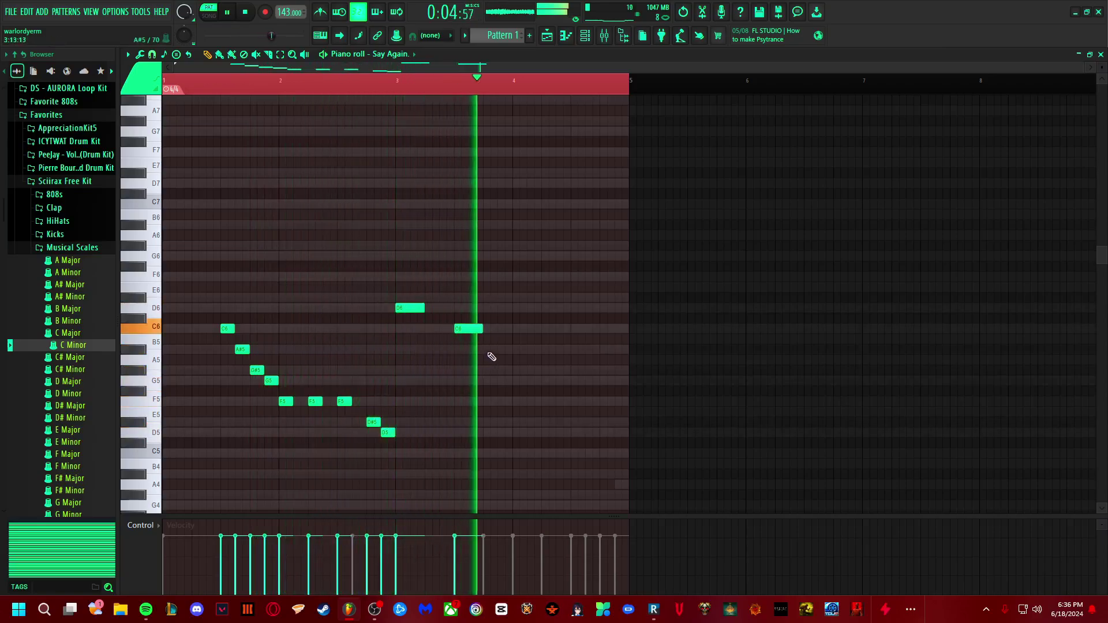
pyautogui.click(517, 350)
pyautogui.click(575, 371)
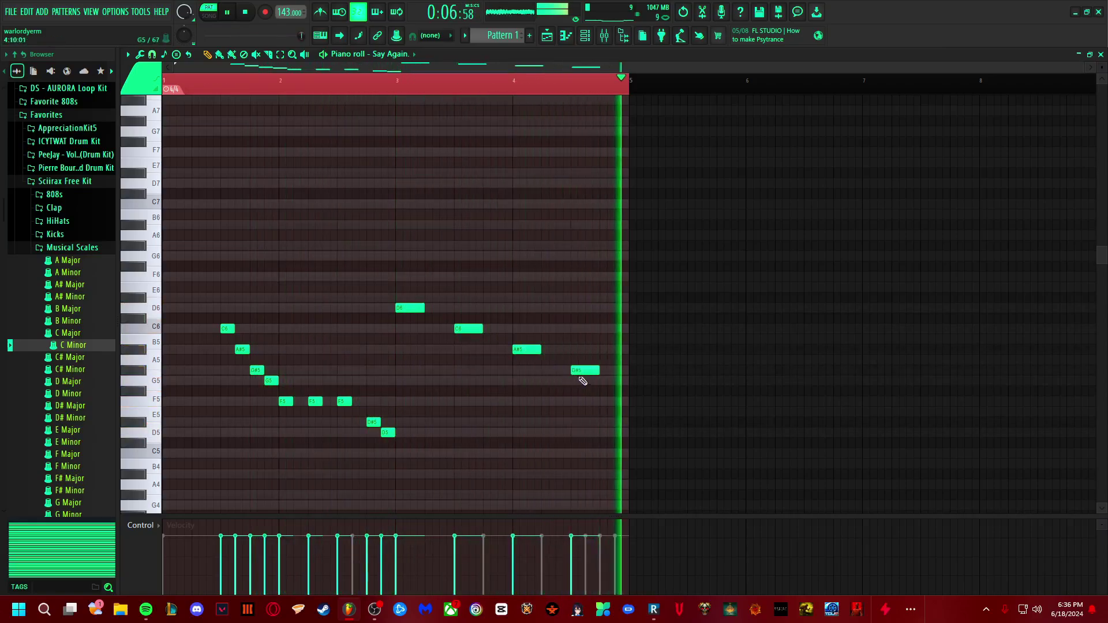
pyautogui.press('space')
# Step: Fill beat 2 of bar 3 with A#5 and F6 eighth notes and extend the C6 note to the end of that bar
pyautogui.click(447, 350)
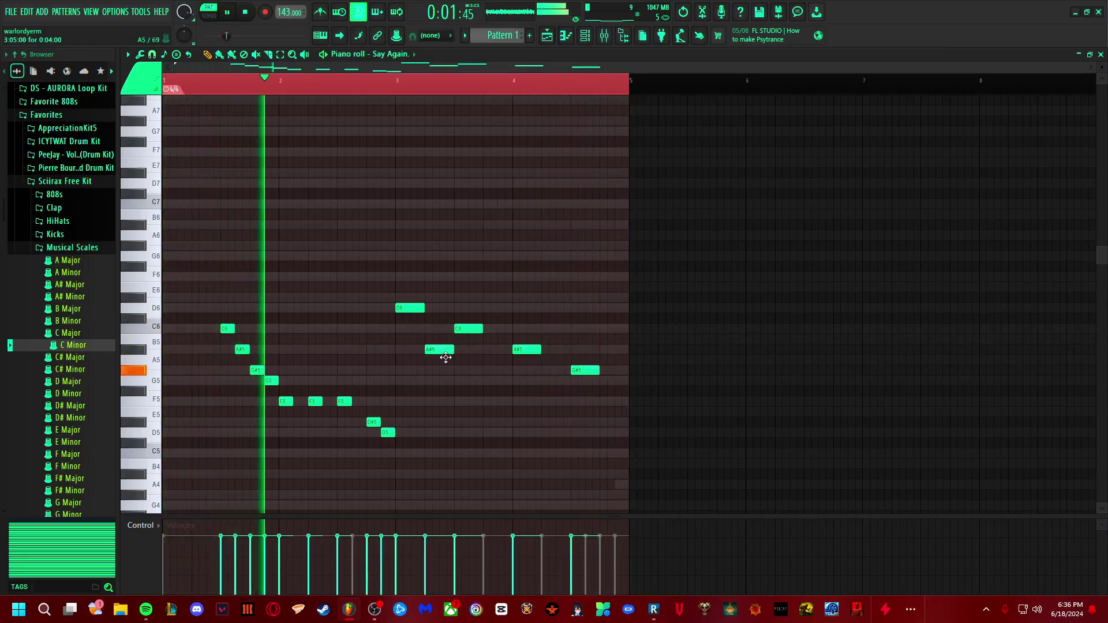
pyautogui.moveTo(450, 350); pyautogui.dragTo(433, 350)
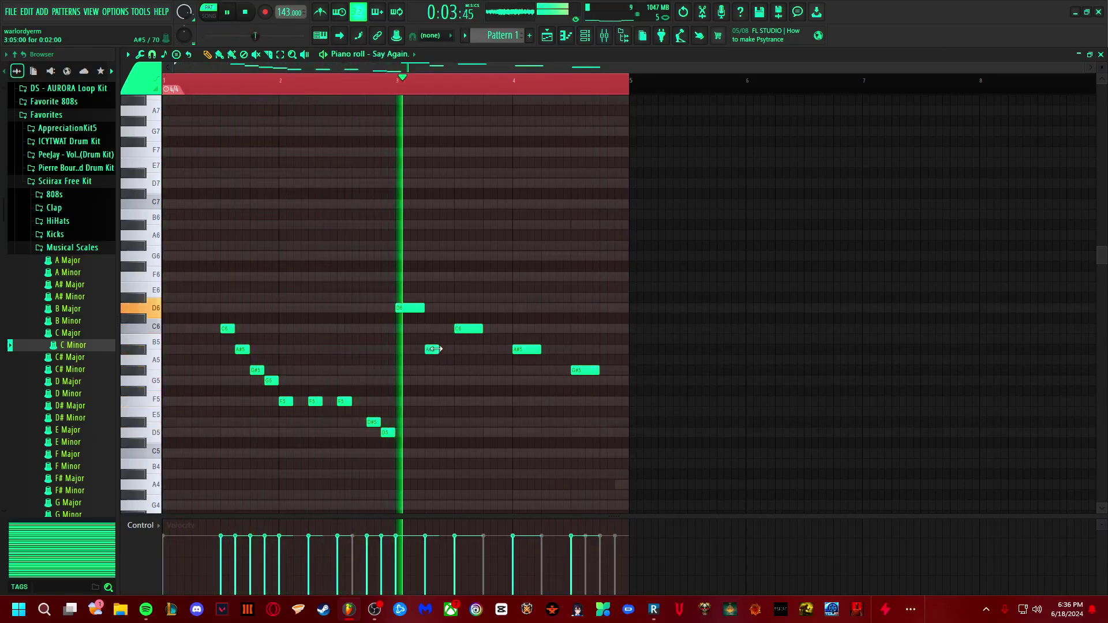
pyautogui.click(446, 369)
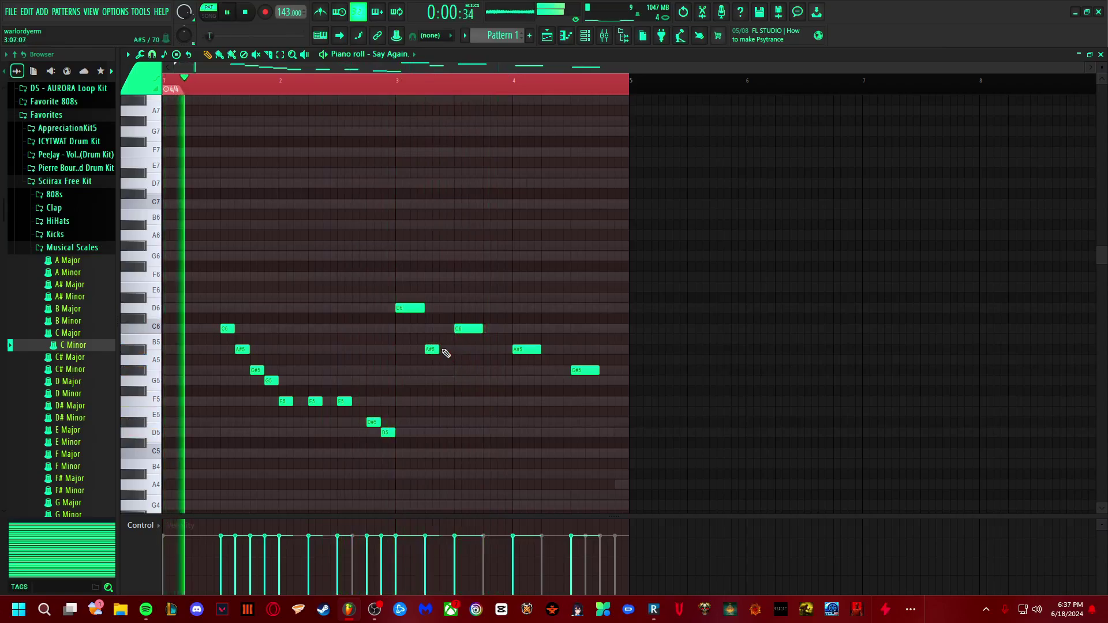
pyautogui.click(445, 277)
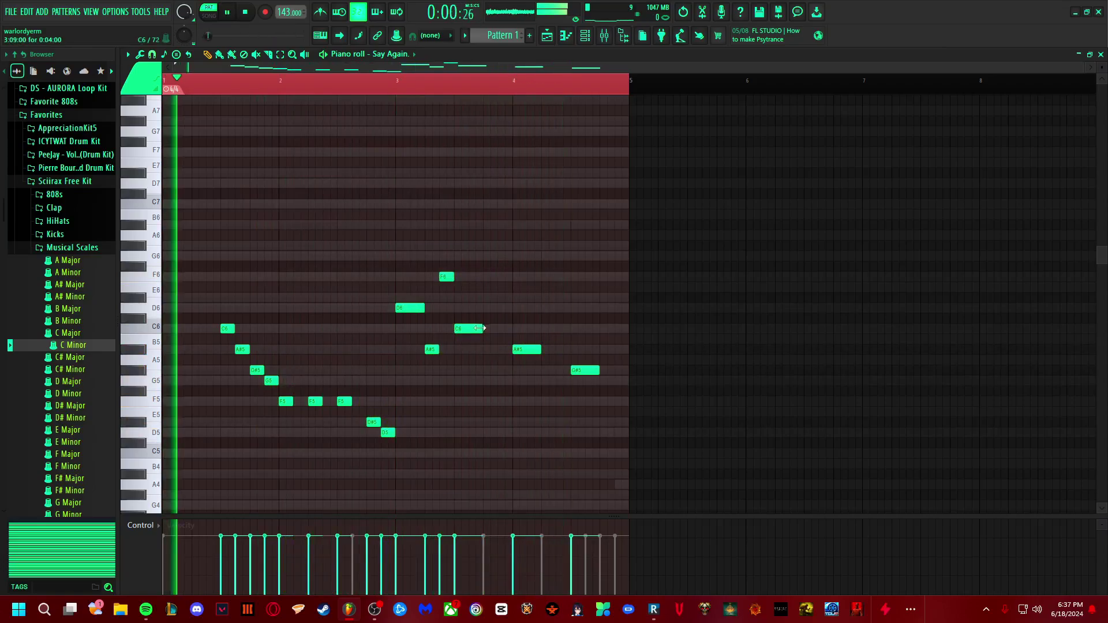
pyautogui.moveTo(480, 328); pyautogui.dragTo(509, 328)
# Step: Solo the Say Again channel and transpose its whole melody up one octave, leaving the notes deselected
pyautogui.click(586, 36)
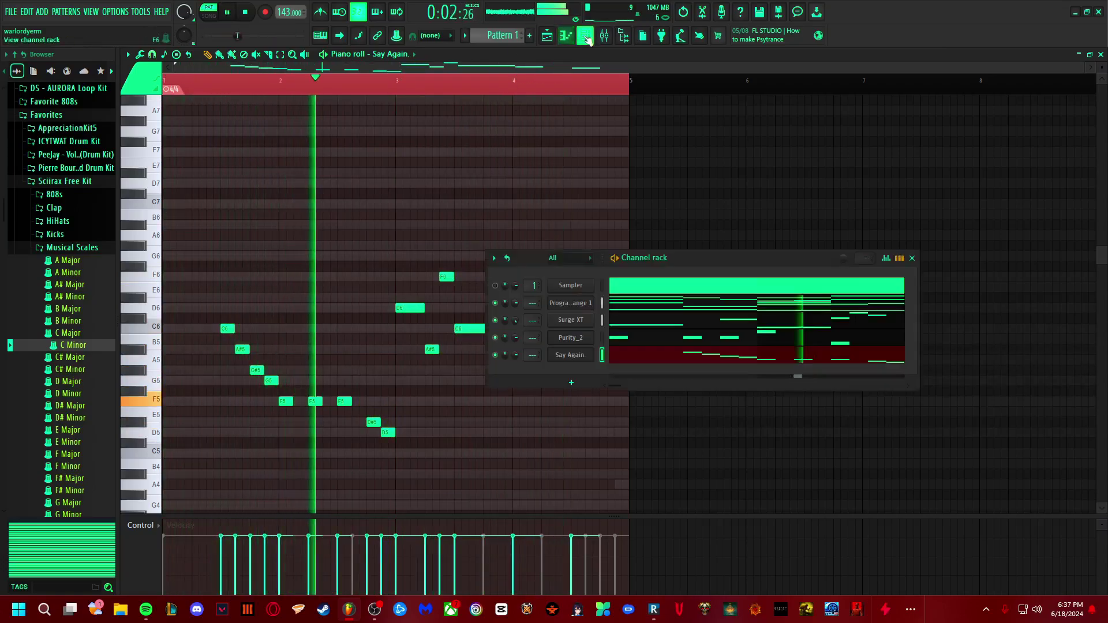
pyautogui.rightClick(495, 355)
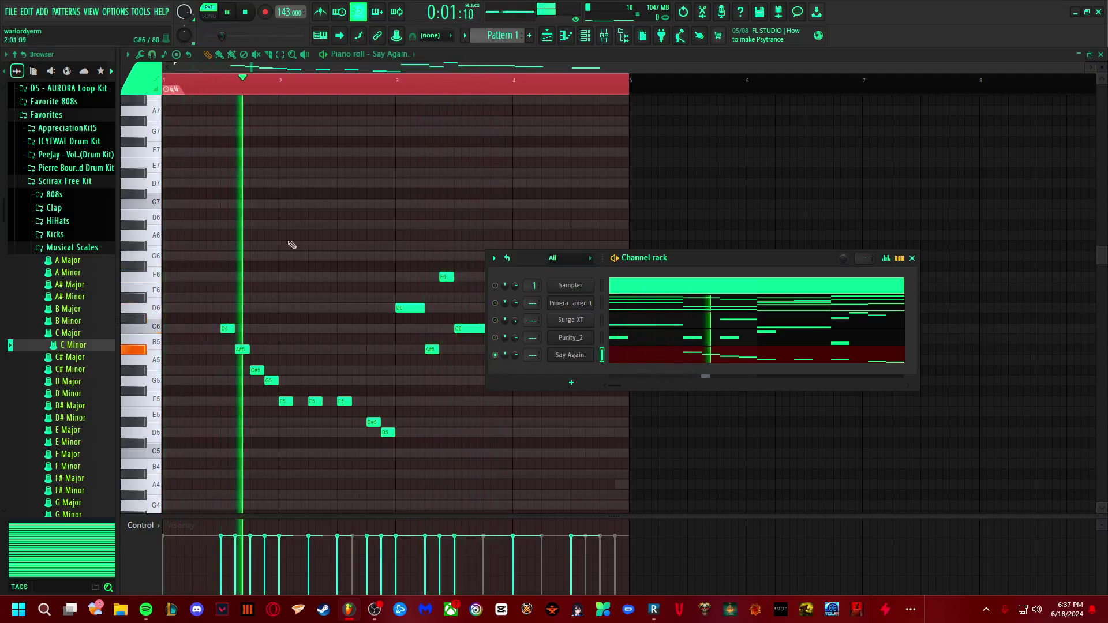
pyautogui.click(320, 402)
pyautogui.hotkey('ctrl', 'a')
pyautogui.hotkey('ctrl', 'Up')
pyautogui.press('space')
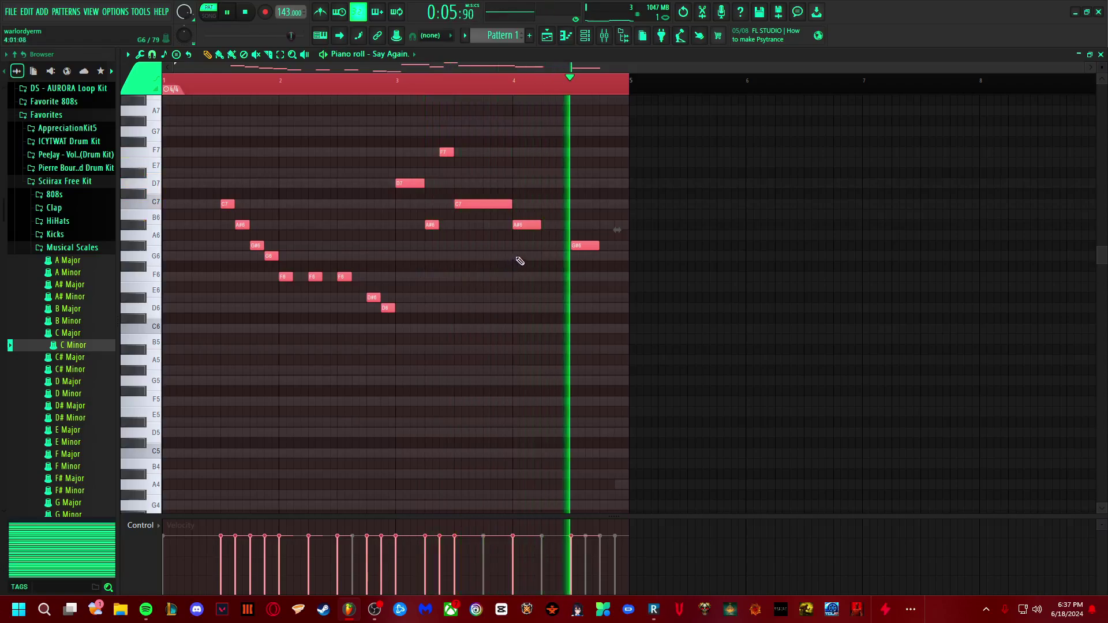
pyautogui.hotkey('ctrl', 'd')
pyautogui.press('space')
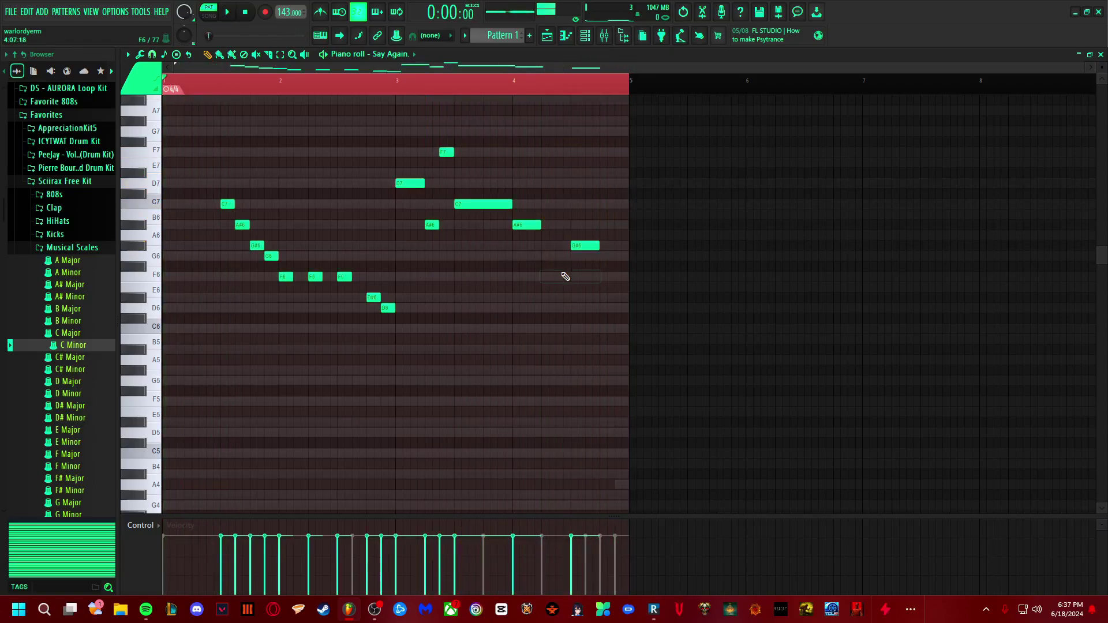
# Step: Add a G6 eighth note on beat 2 of bar 4 and play the melody
pyautogui.press('space')
pyautogui.click(542, 256)
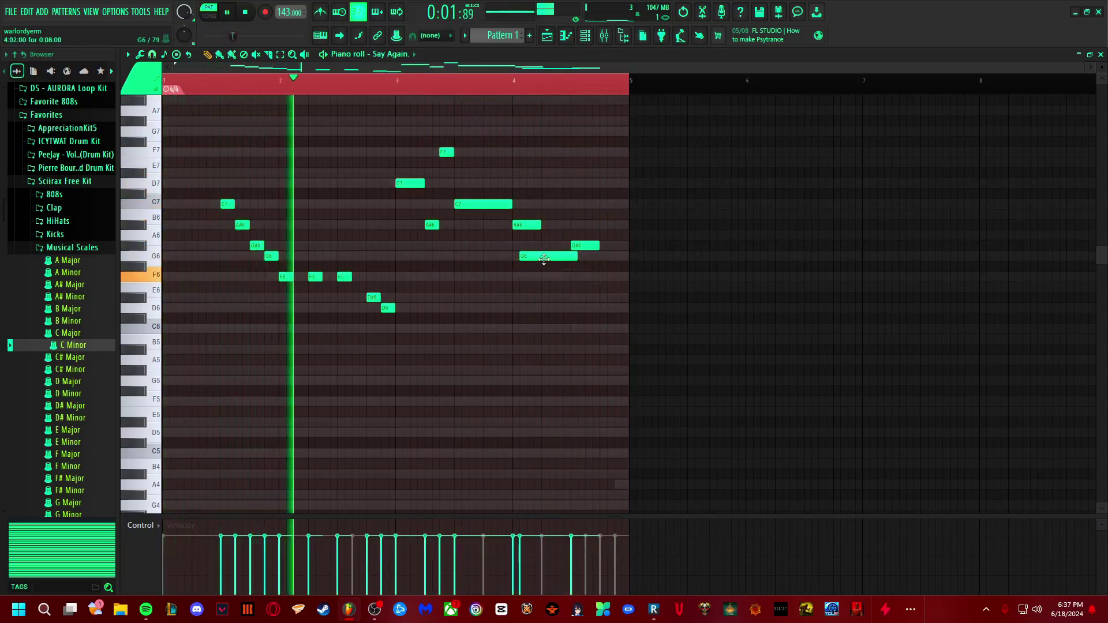
pyautogui.moveTo(596, 256); pyautogui.dragTo(554, 256)
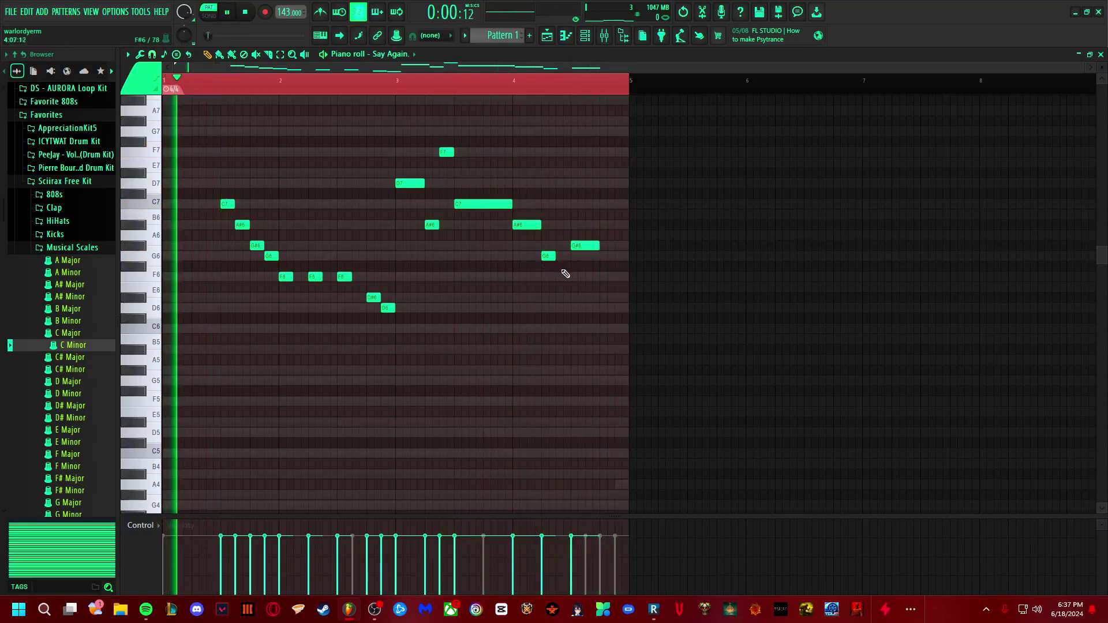
pyautogui.press('space')
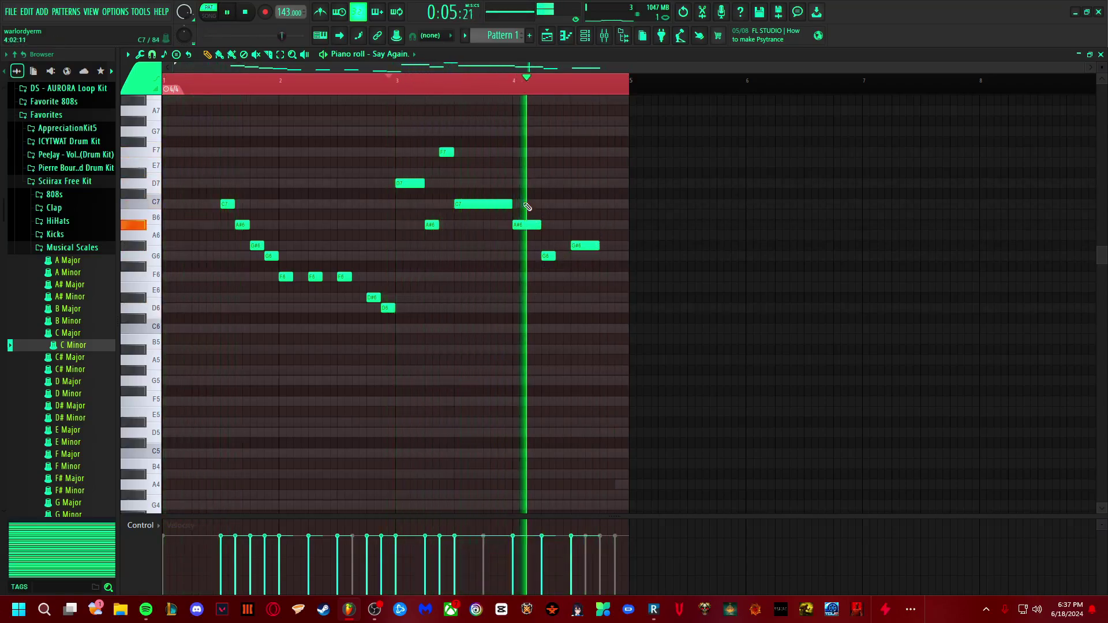
# Step: Shorten the long C7 note in bar 3 to a quarter note and place a D7 quarter note on beat 4
pyautogui.moveTo(511, 204); pyautogui.dragTo(498, 203)
pyautogui.click(503, 203)
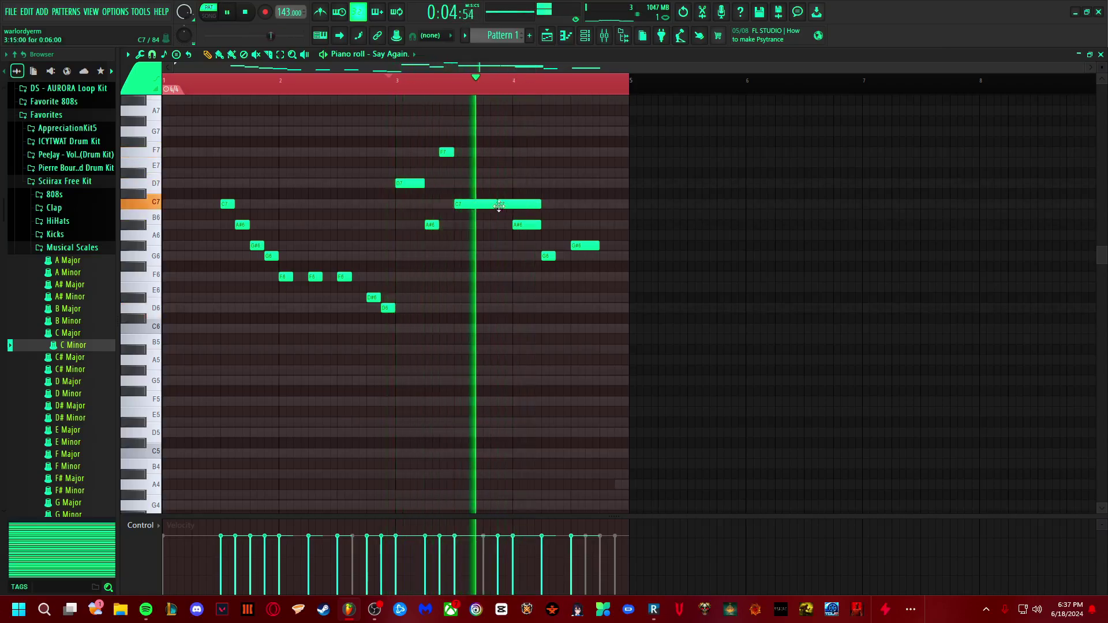
pyautogui.moveTo(495, 205)
pyautogui.mouseDown()
pyautogui.moveTo(483, 206)
pyautogui.moveTo(517, 204)
pyautogui.moveTo(494, 215)
pyautogui.mouseUp()
pyautogui.press('space')
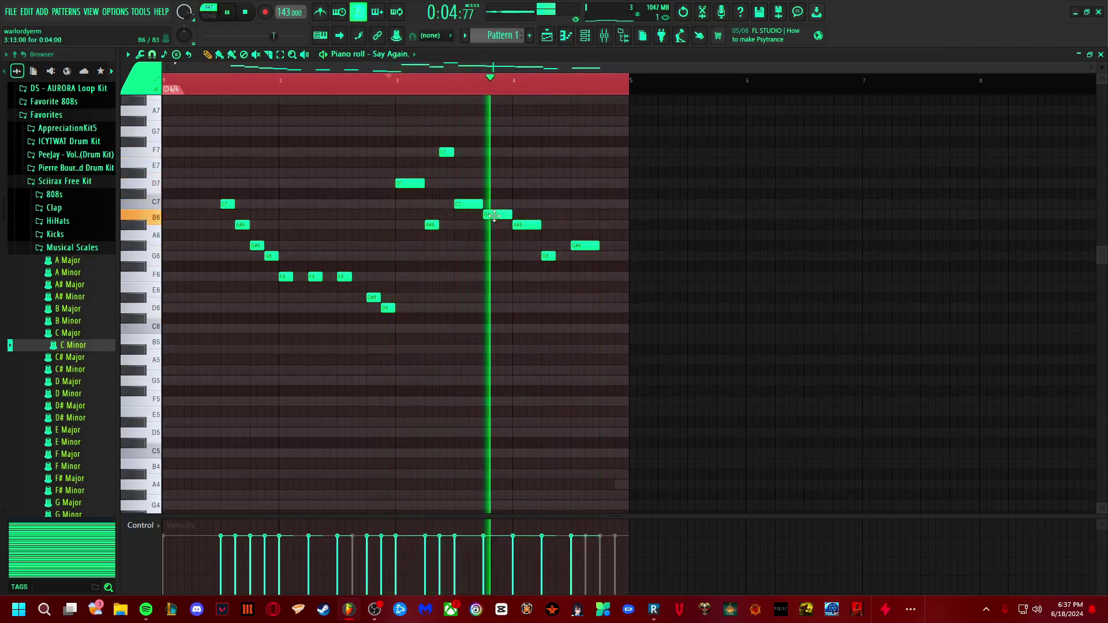
pyautogui.moveTo(499, 206); pyautogui.dragTo(498, 185)
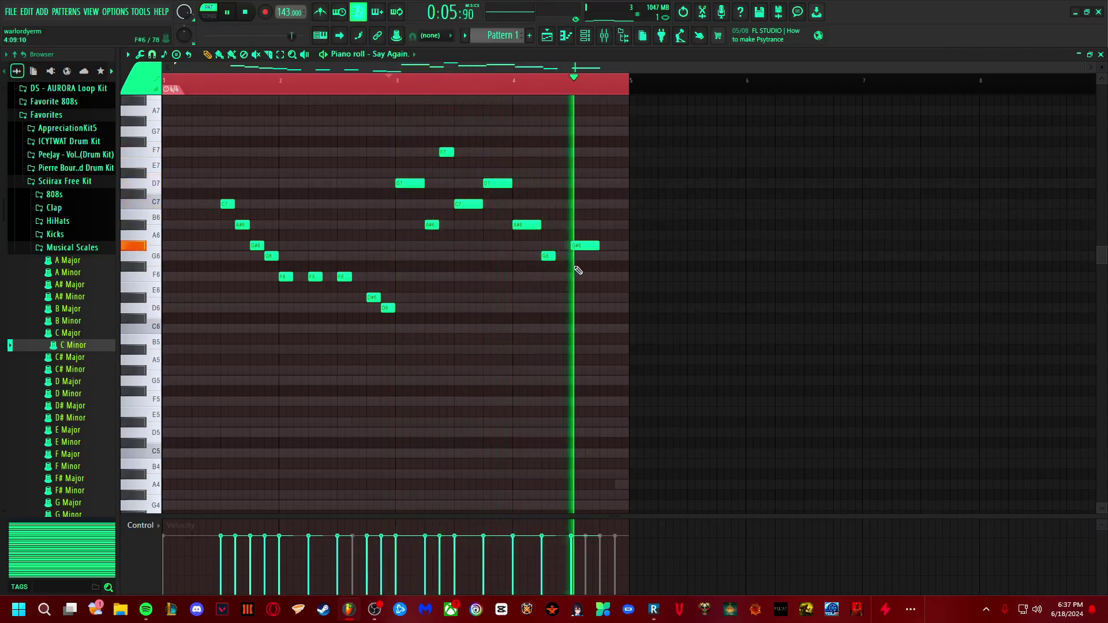
# Step: Extend the last G#6 note to the end of bar 4 and add an F6 quarter note beneath it on beat 4
pyautogui.moveTo(598, 245); pyautogui.dragTo(610, 245)
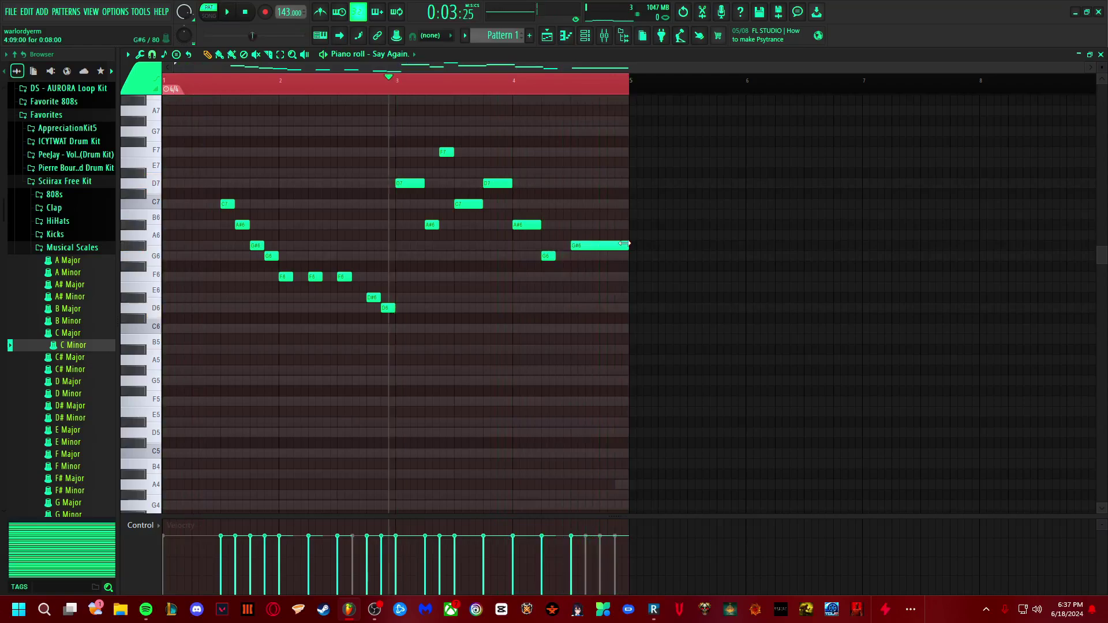
pyautogui.press('space')
pyautogui.click(602, 277)
pyautogui.moveTo(654, 276); pyautogui.dragTo(622, 271)
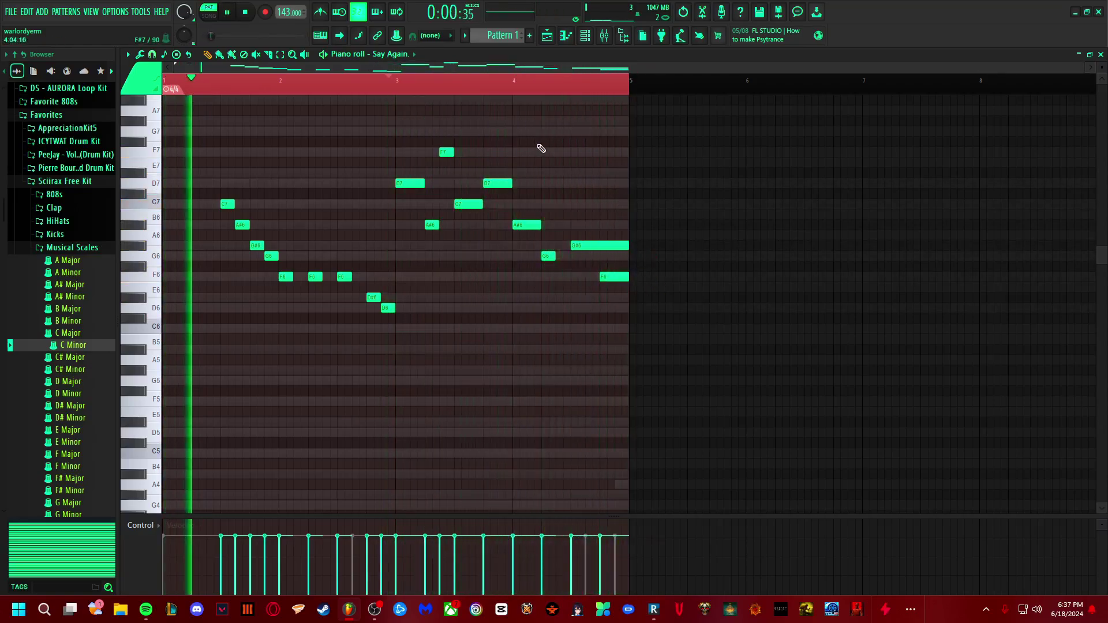
# Step: Unmute the Purity_2, Surge XT, Analog Lab and Sampler channels and play all layers together
pyautogui.press('F6')
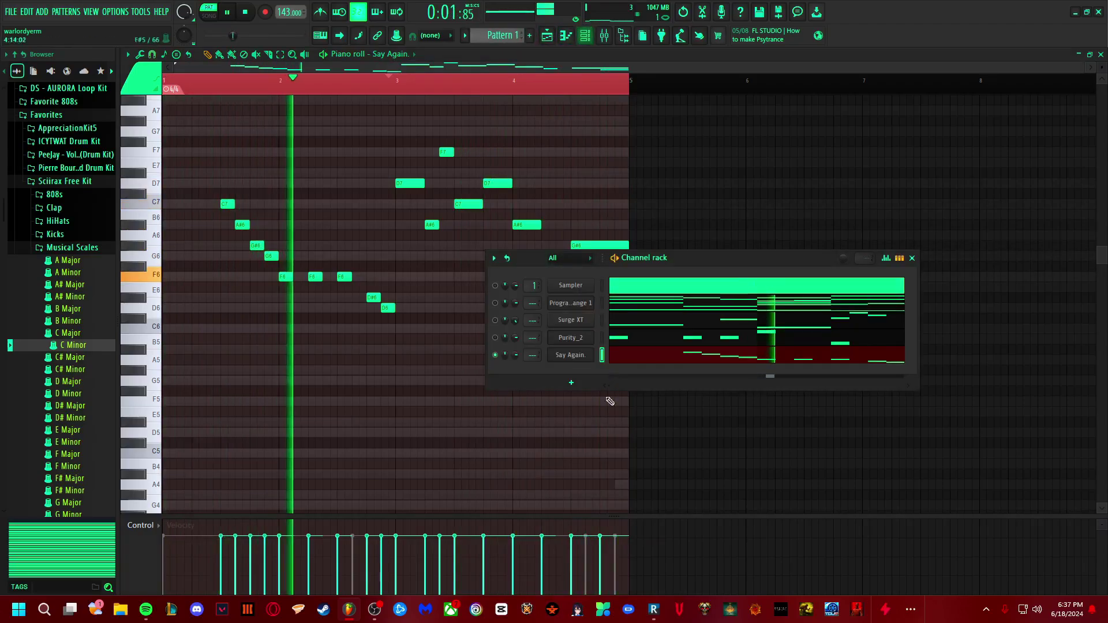
pyautogui.click(495, 338)
pyautogui.click(495, 320)
pyautogui.click(495, 303)
pyautogui.click(495, 286)
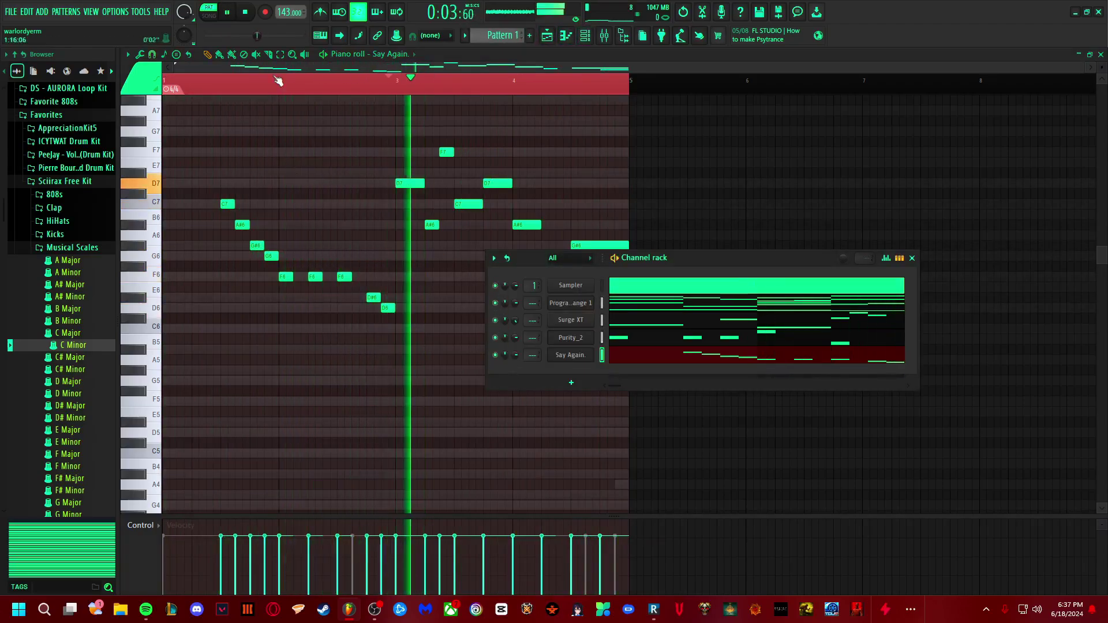
pyautogui.press('space')
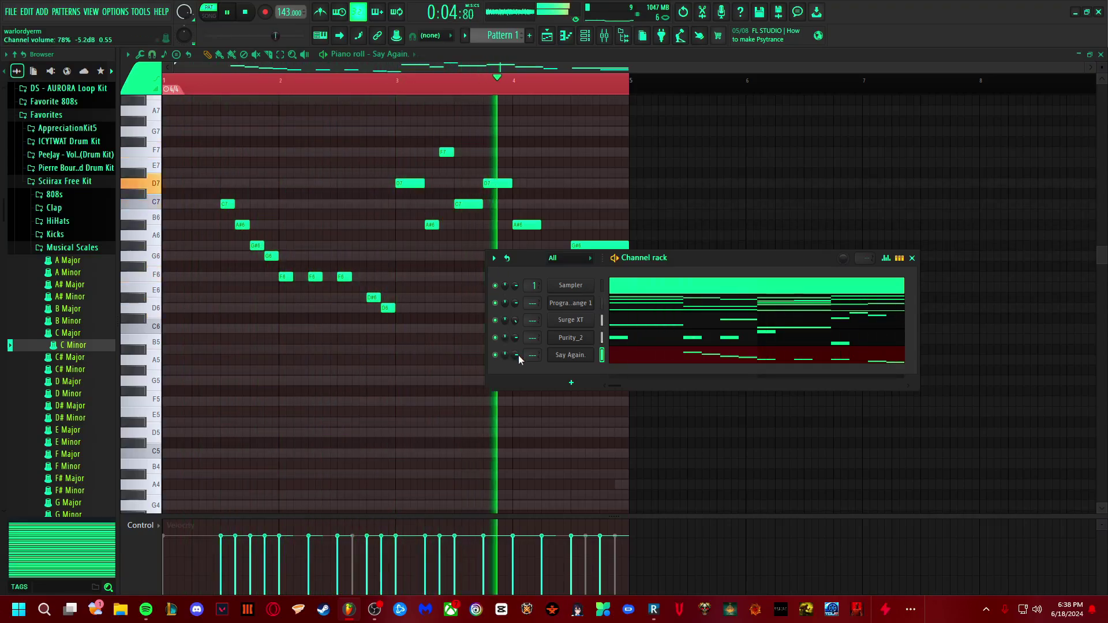
# Step: Audition the Dexed presets in reverse order from LFO SWEEP back to TRW while the loop plays
pyautogui.click(562, 356)
pyautogui.click(667, 183)
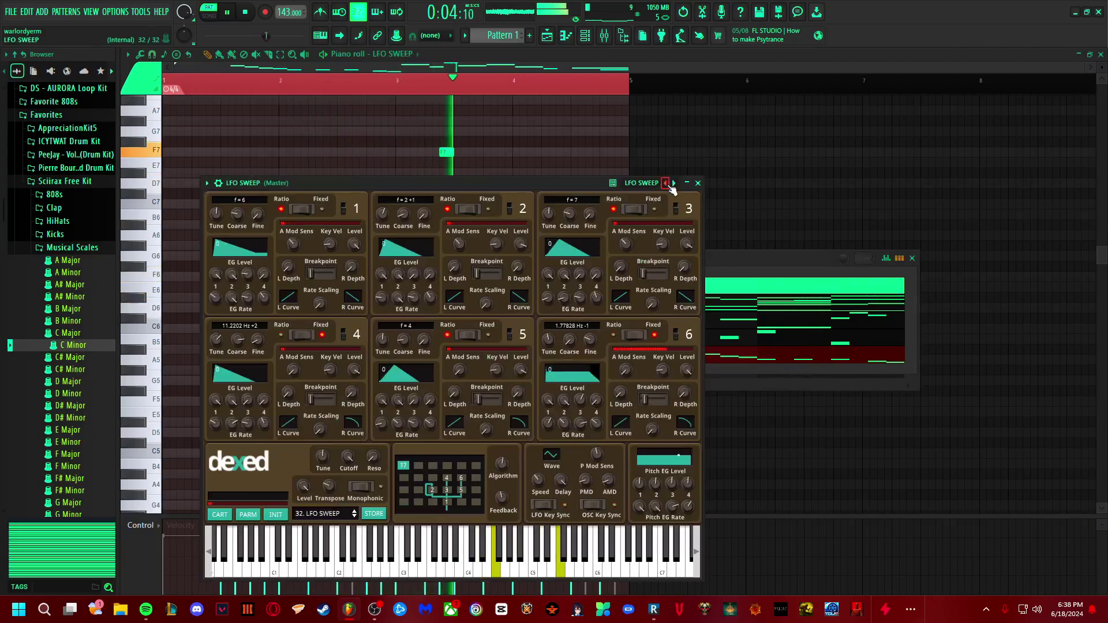
pyautogui.click(667, 183)
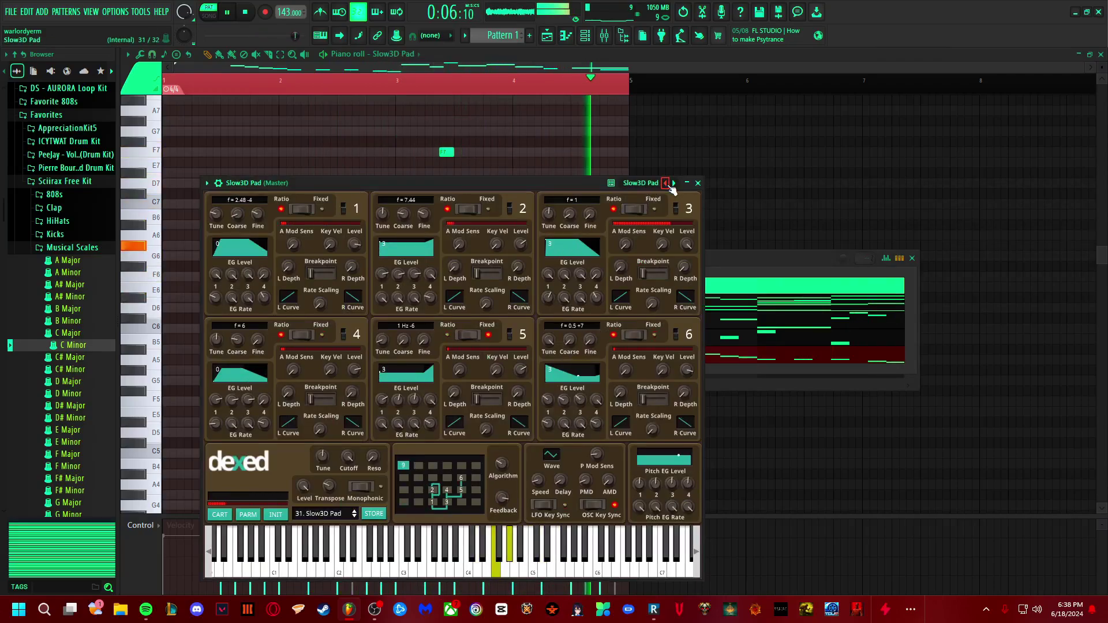
pyautogui.click(666, 183)
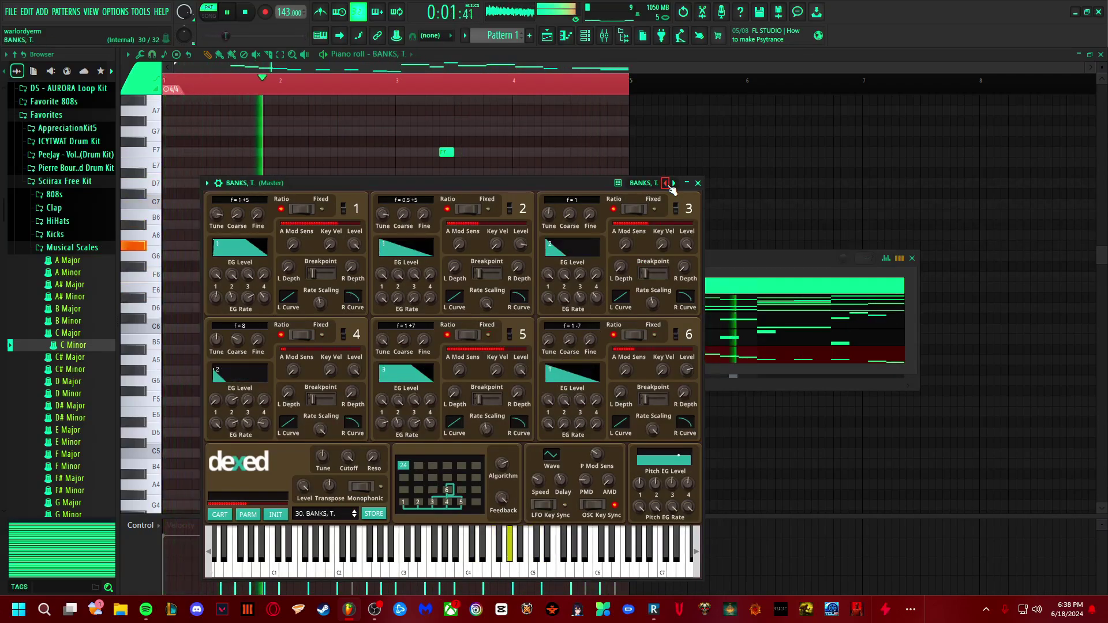
pyautogui.click(667, 183)
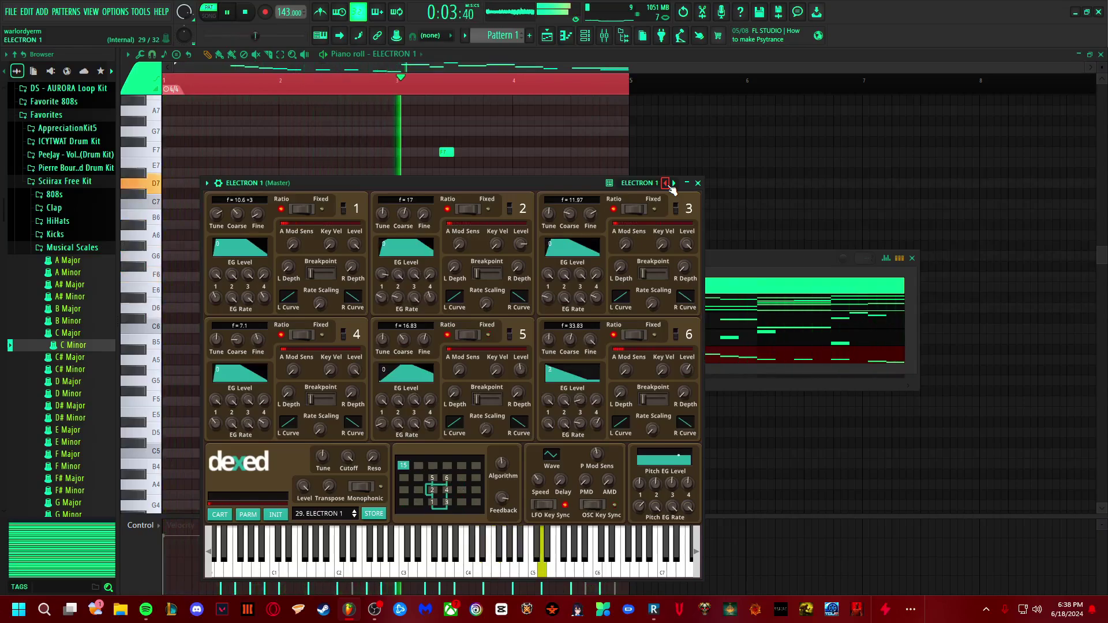
pyautogui.click(667, 183)
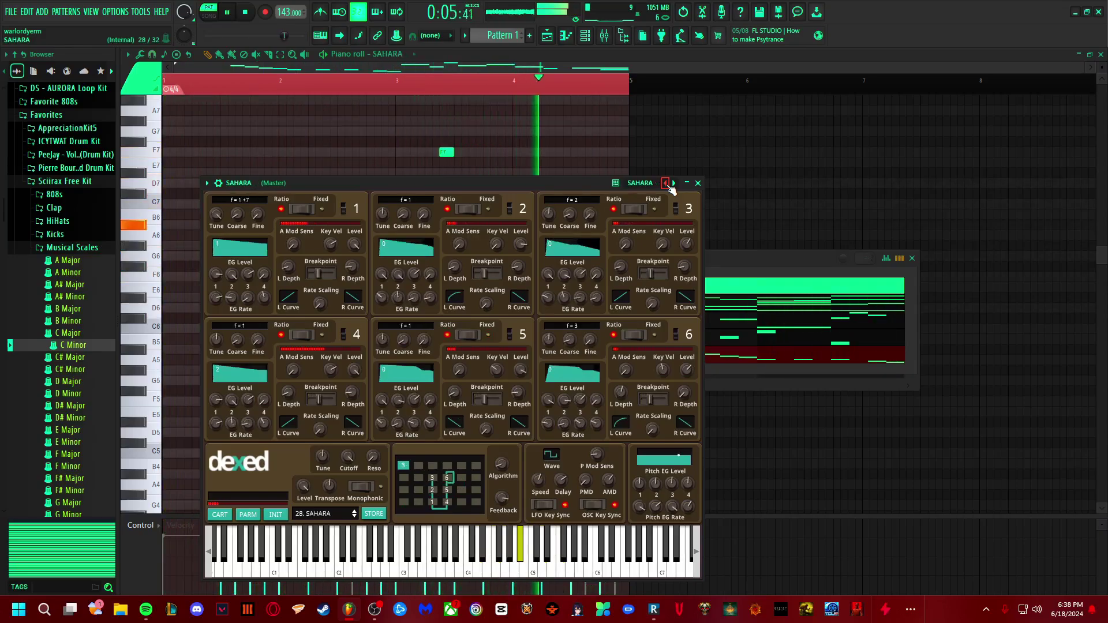
pyautogui.click(667, 184)
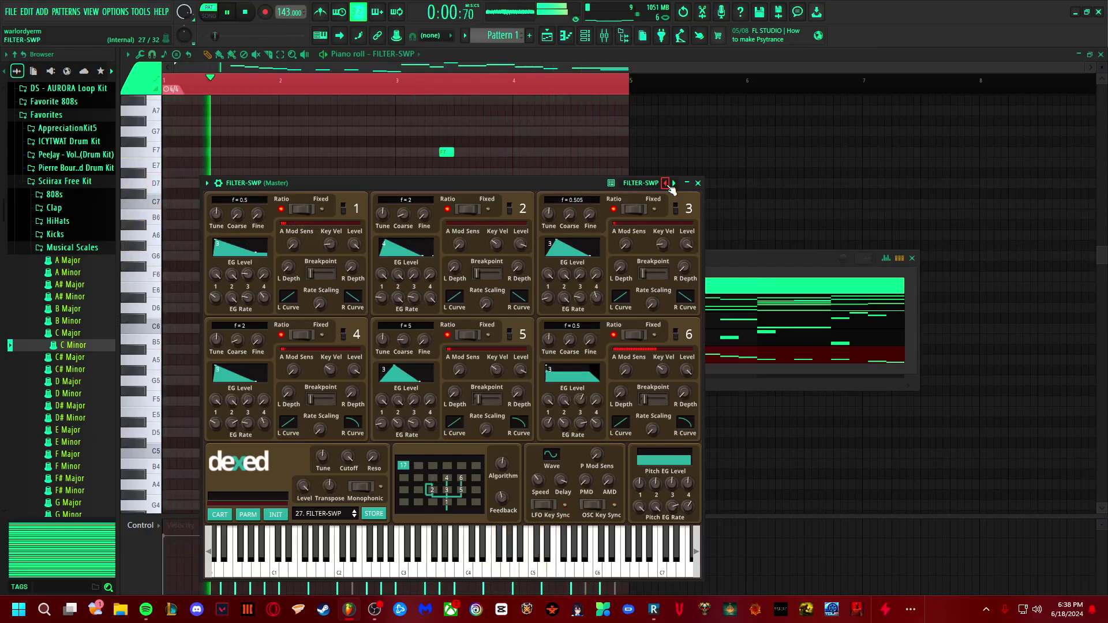
pyautogui.click(666, 184)
pyautogui.click(666, 183)
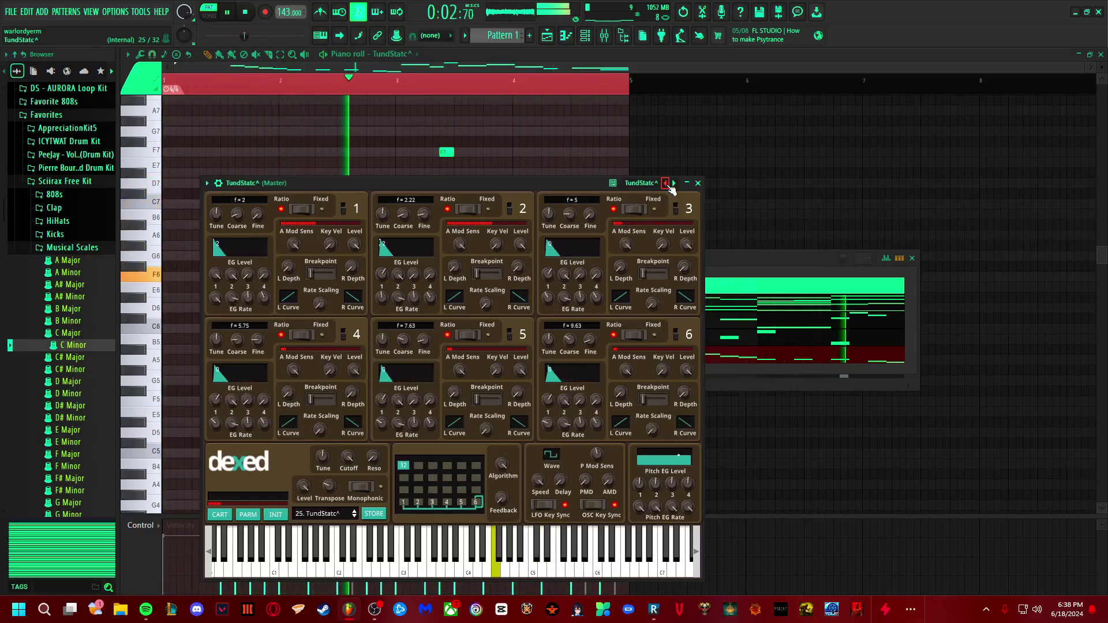
pyautogui.click(666, 183)
pyautogui.click(666, 184)
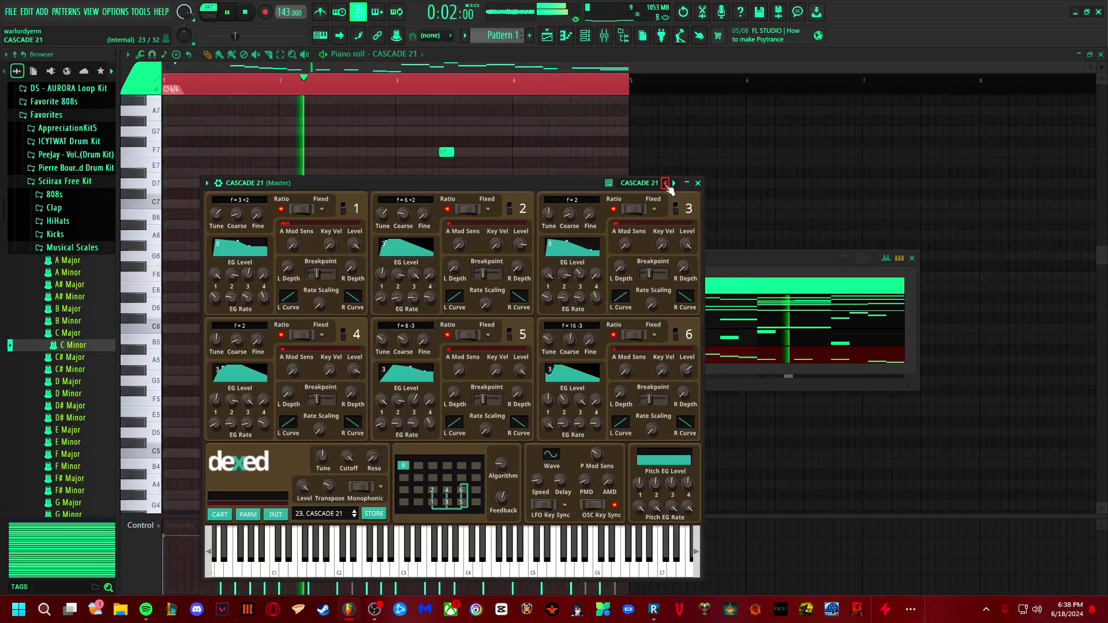
pyautogui.click(666, 184)
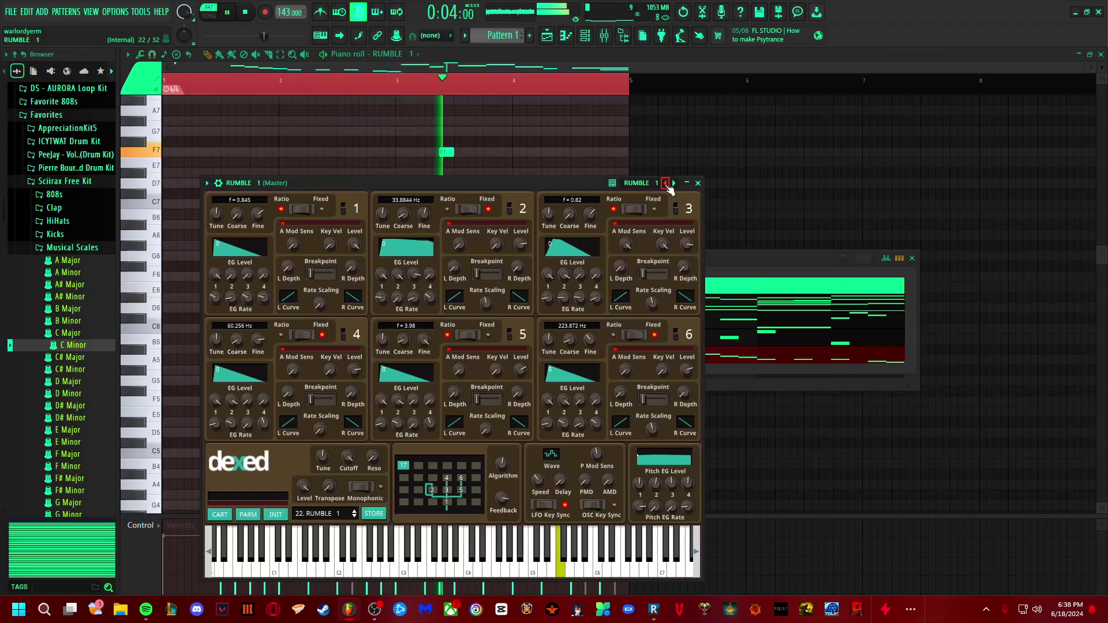
pyautogui.click(667, 183)
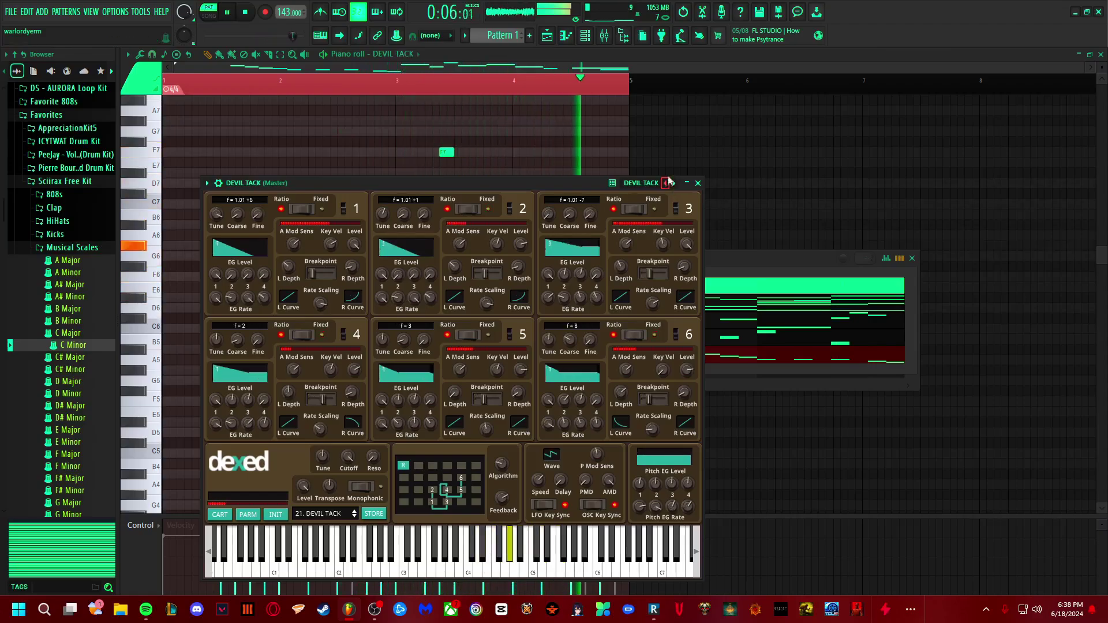
pyautogui.click(666, 183)
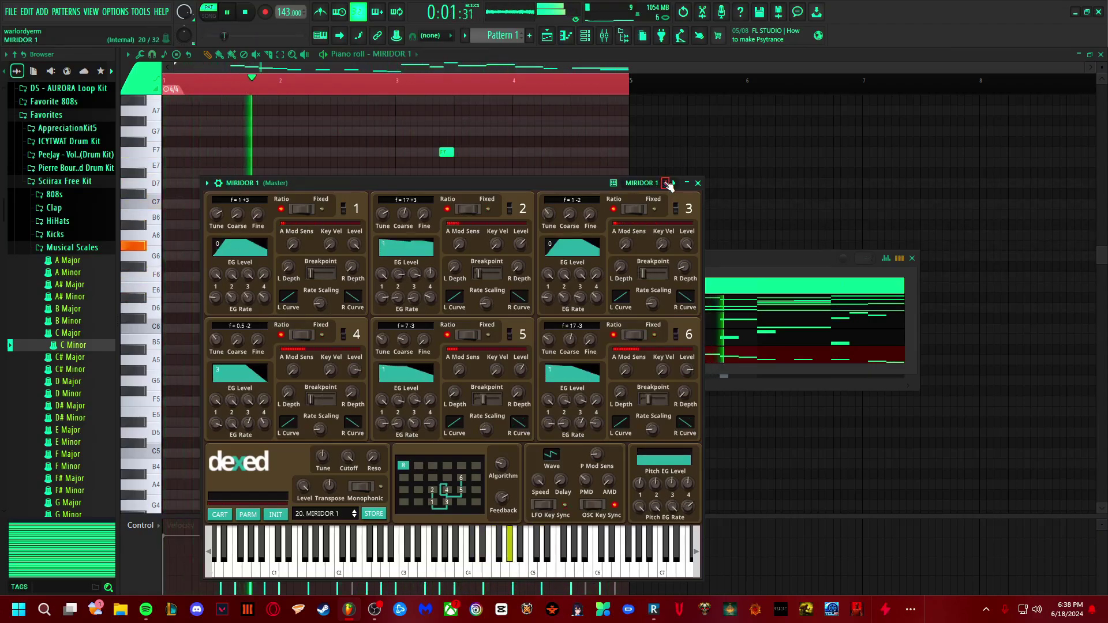
pyautogui.click(666, 184)
# Step: Transpose all counter-melody notes down one octave
pyautogui.click(695, 152)
pyautogui.rightClick(708, 154)
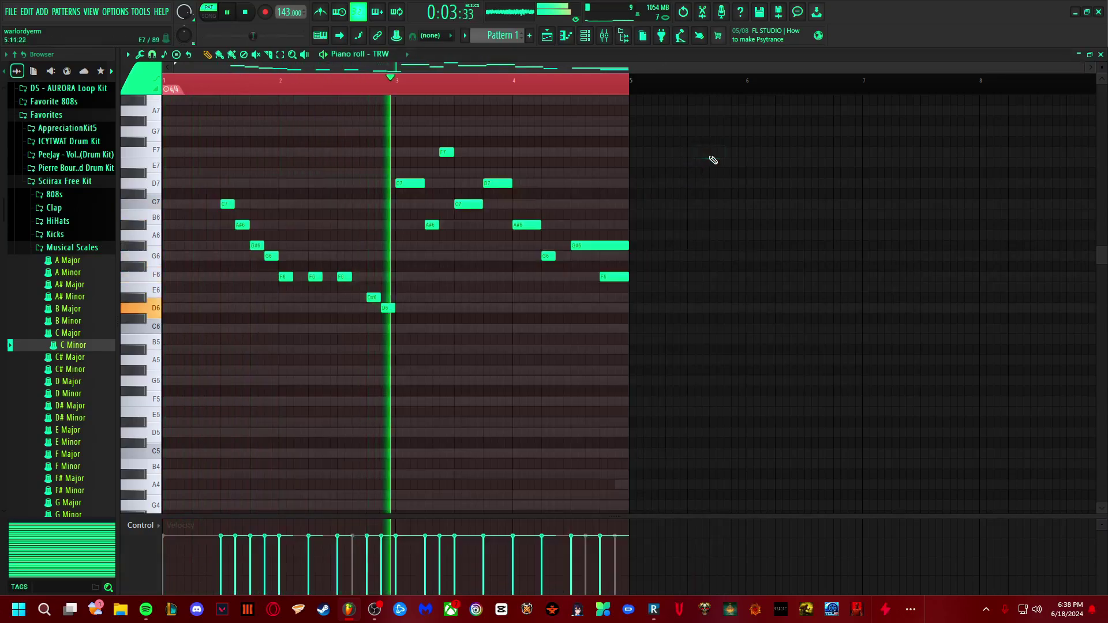
pyautogui.hotkey('ctrl', 'a')
pyautogui.hotkey('ctrl', 'Down')
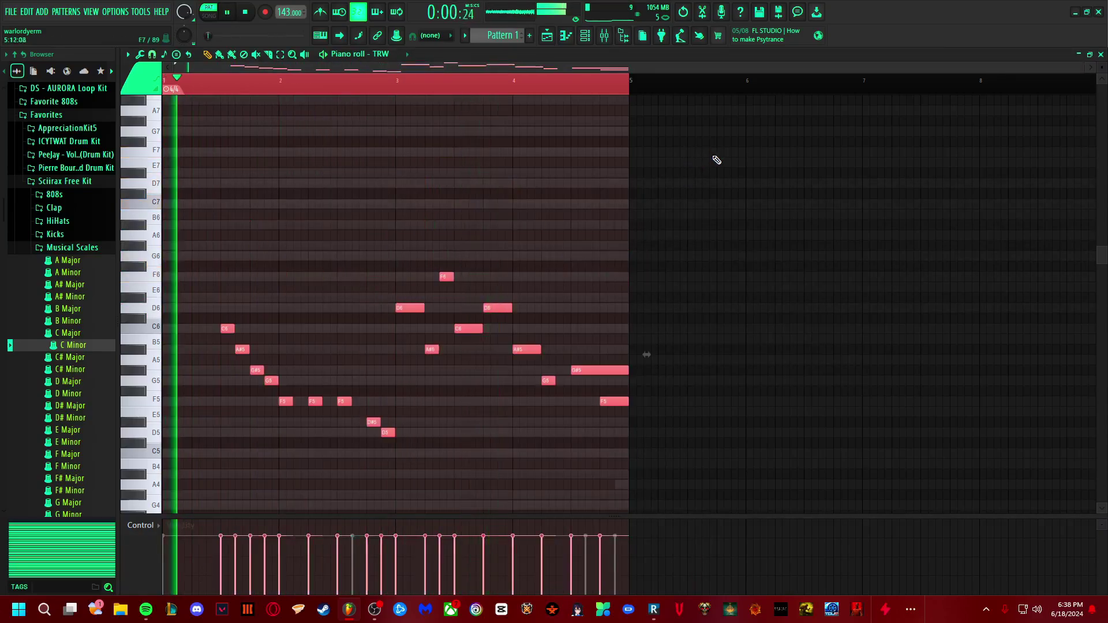
pyautogui.press('F6')
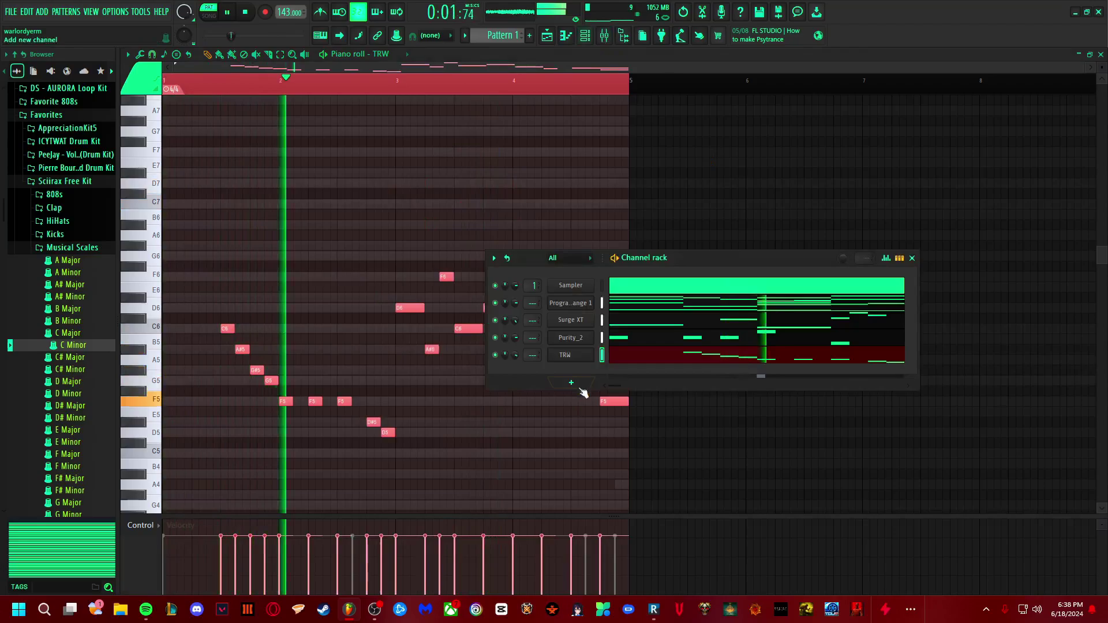
pyautogui.click(577, 359)
pyautogui.click(698, 183)
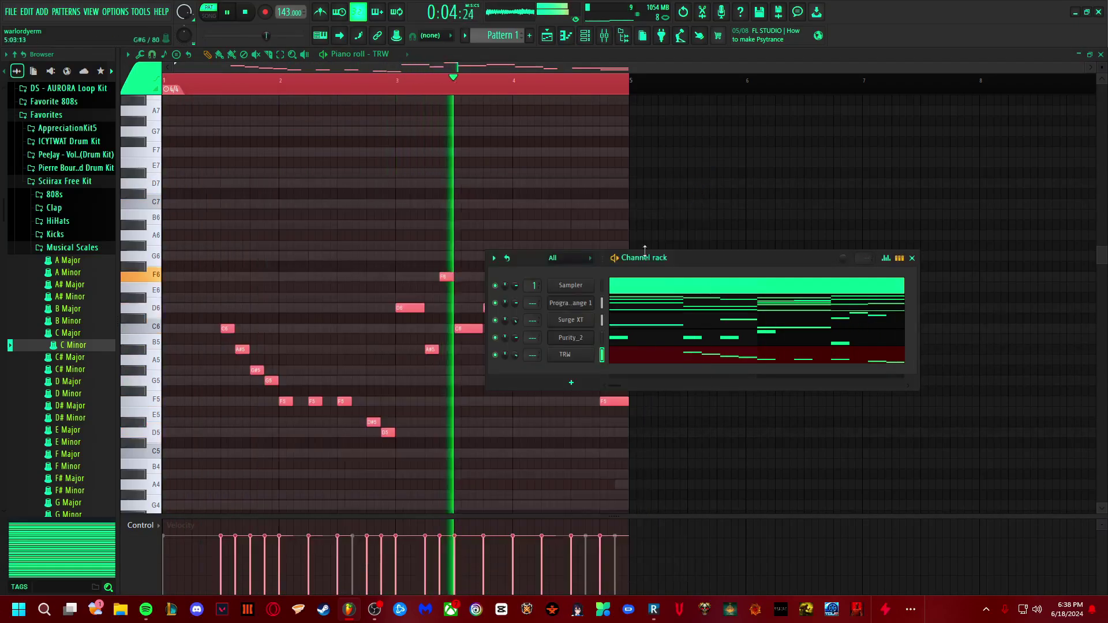
pyautogui.rightClick(595, 350)
pyautogui.moveTo(634, 443)
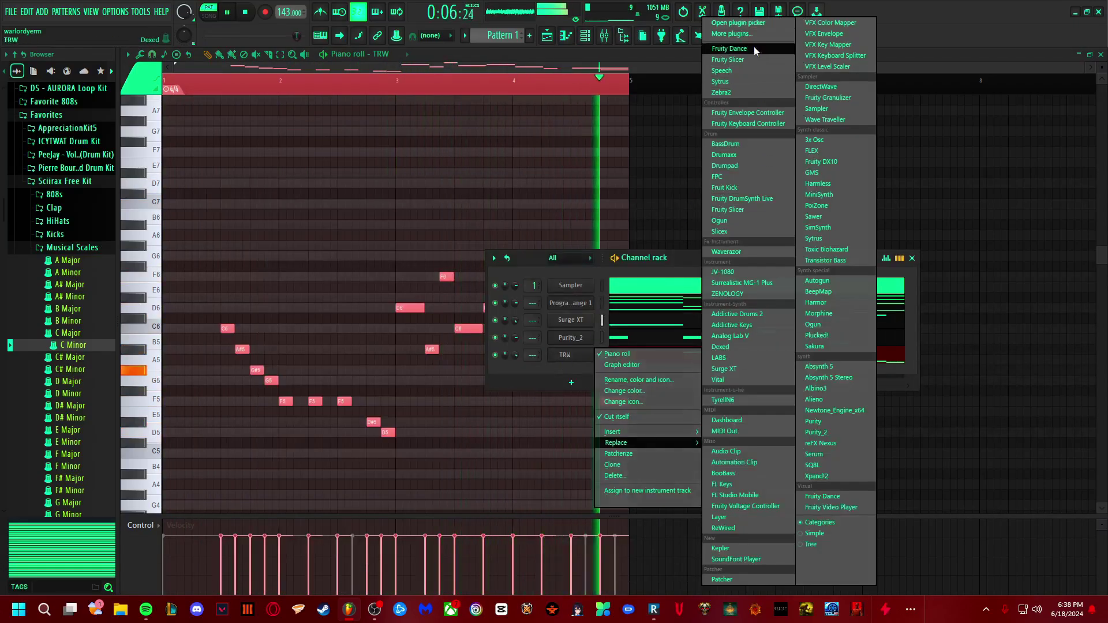
pyautogui.click(756, 27)
pyautogui.click(548, 355)
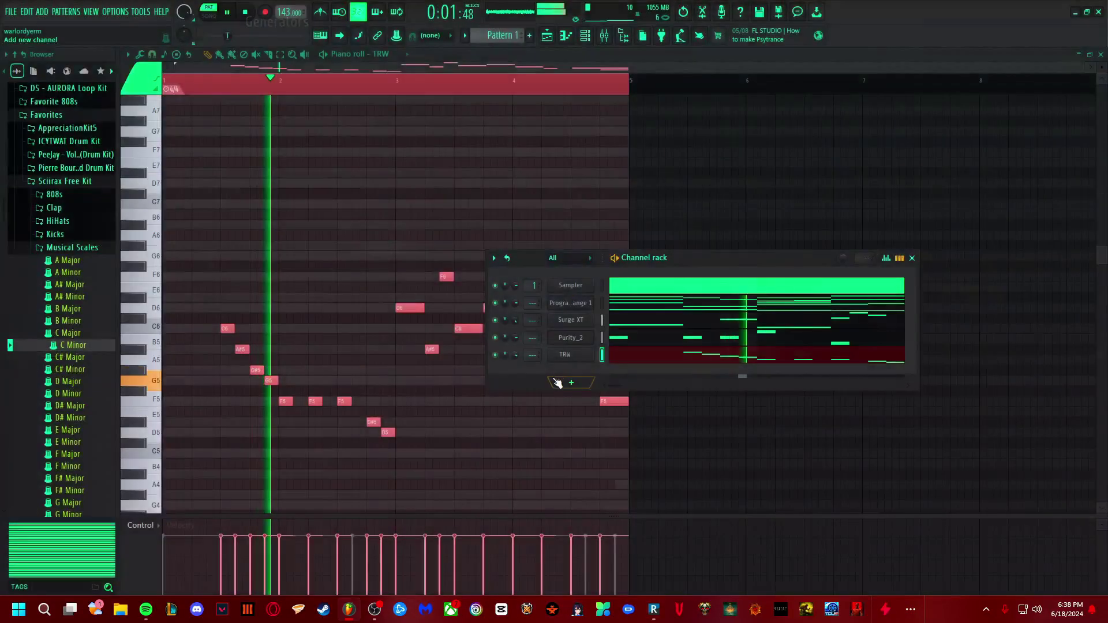
pyautogui.rightClick(593, 351)
pyautogui.moveTo(632, 443)
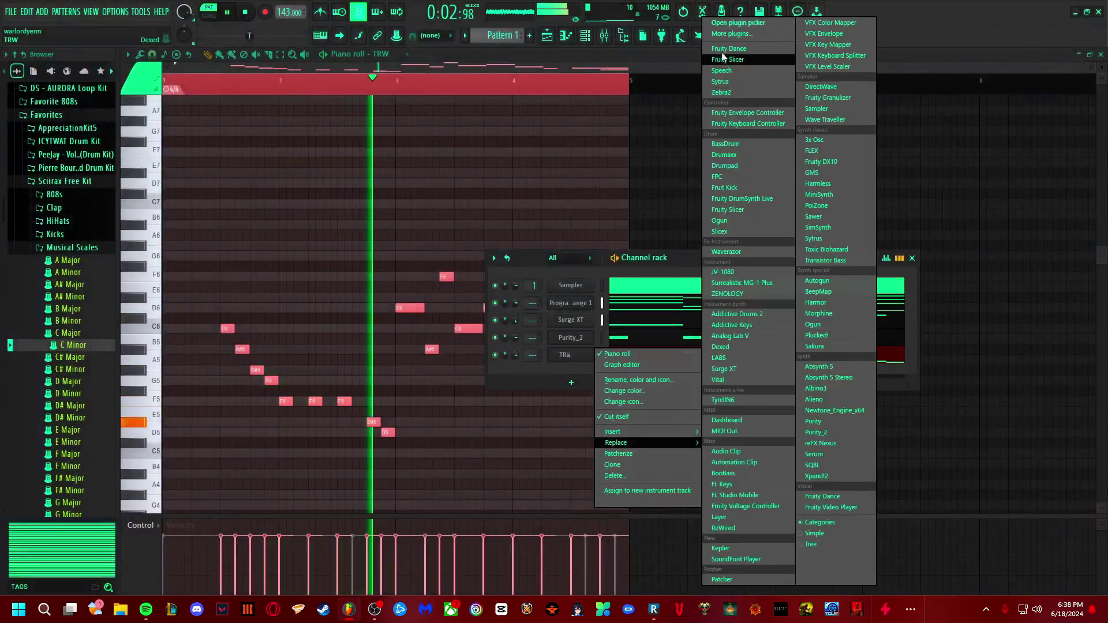
pyautogui.click(738, 23)
pyautogui.press('Escape')
# Step: Replace the Dexed instrument on the counter-melody channel with Xpand!2 from the full list of generator plugins
pyautogui.rightClick(594, 351)
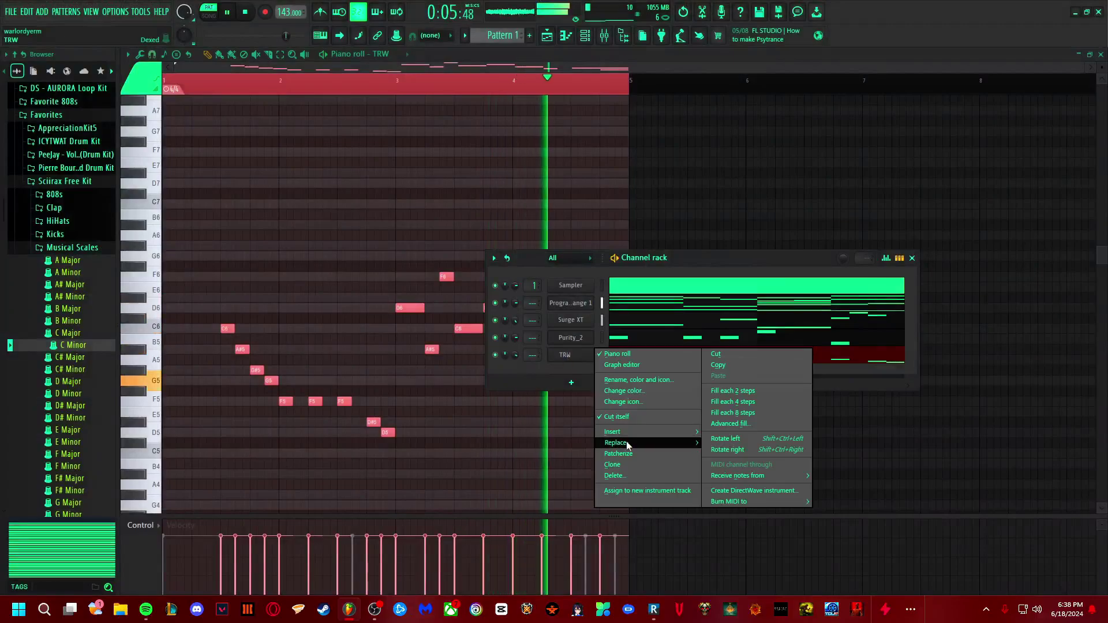
pyautogui.moveTo(628, 443)
pyautogui.click(746, 54)
pyautogui.scroll(-5, 519, 346)
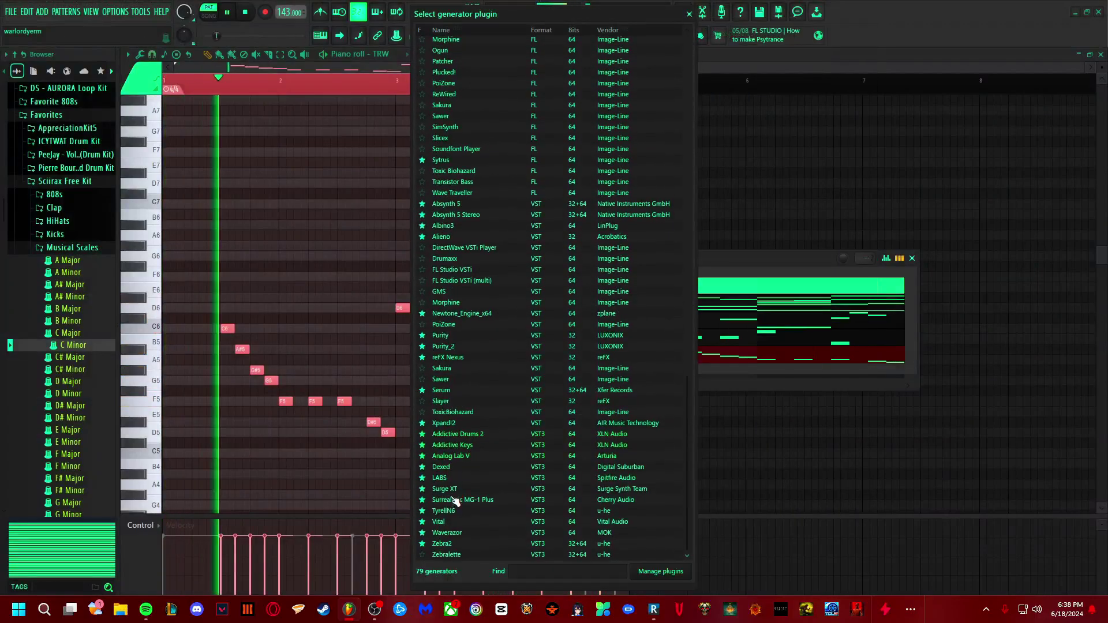
pyautogui.click(460, 423)
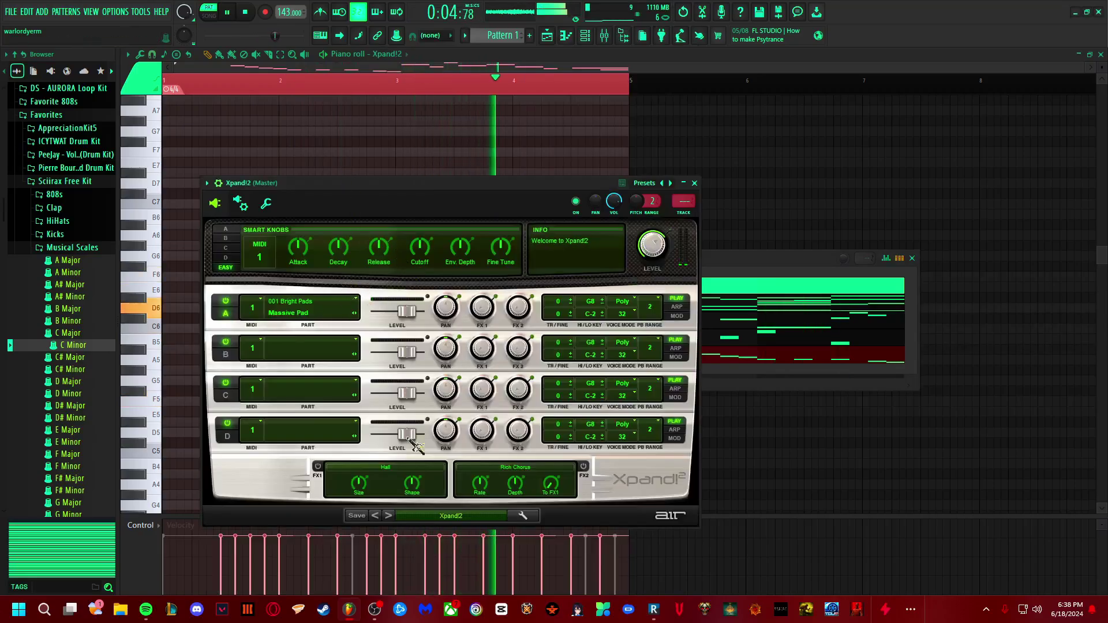
# Step: Audition the Xpand!2 Hard Leads presets, including ACDC Tapping, Quintolead and Syncer
pyautogui.click(447, 516)
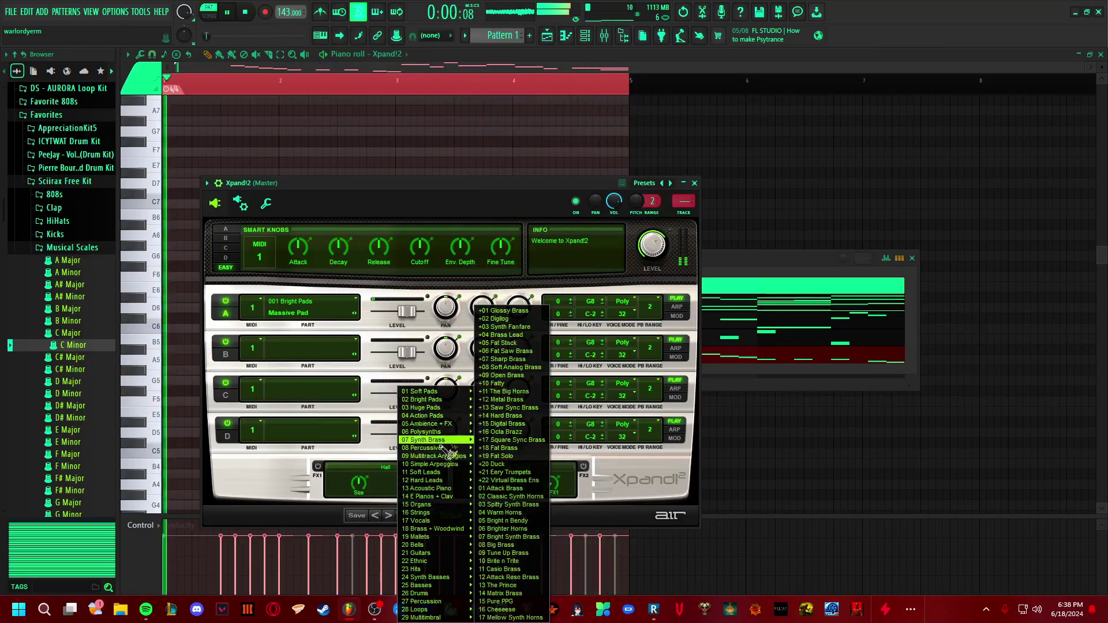
pyautogui.moveTo(455, 480)
pyautogui.click(539, 9)
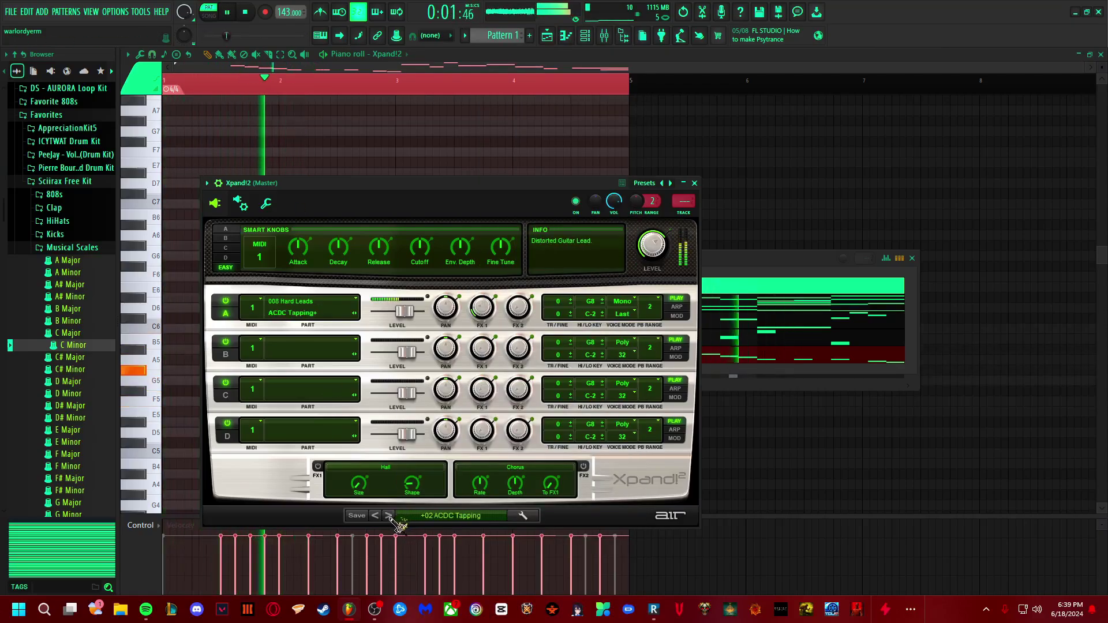
pyautogui.click(388, 515)
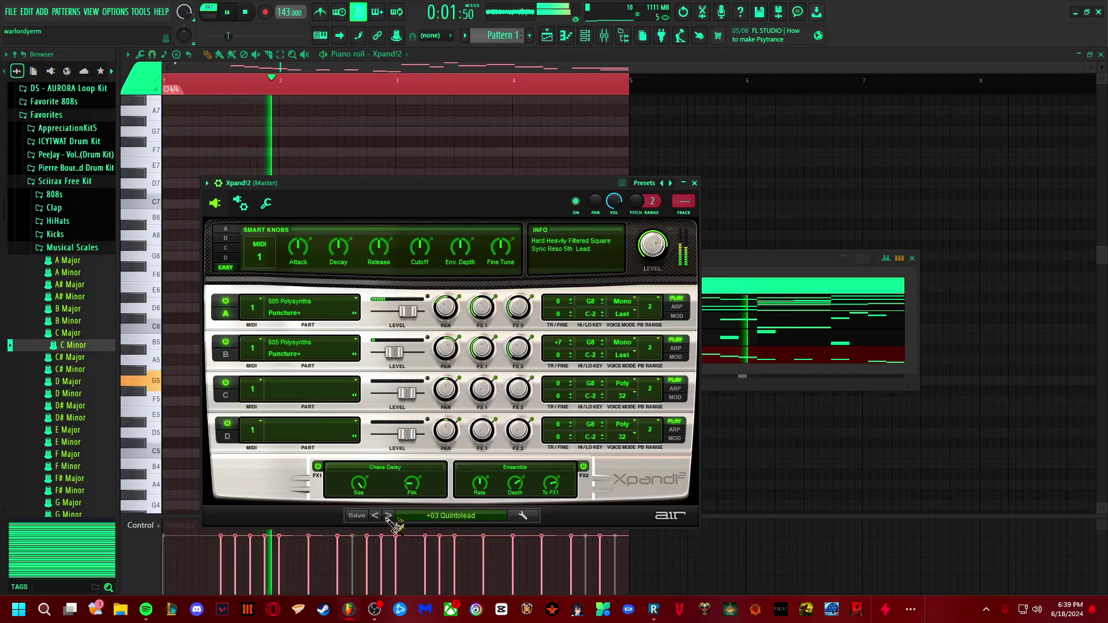
pyautogui.click(388, 516)
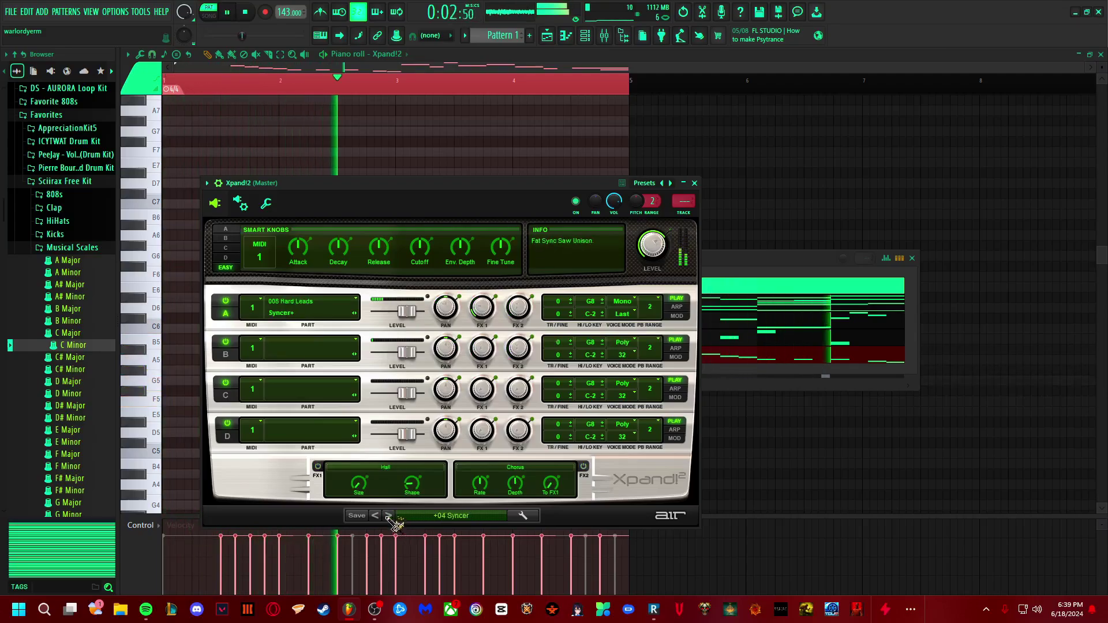
# Step: Browse the Xpand!2 Soft Leads presets from Airy Phaser Lead and load +03 Loneley Whiner
pyautogui.click(437, 516)
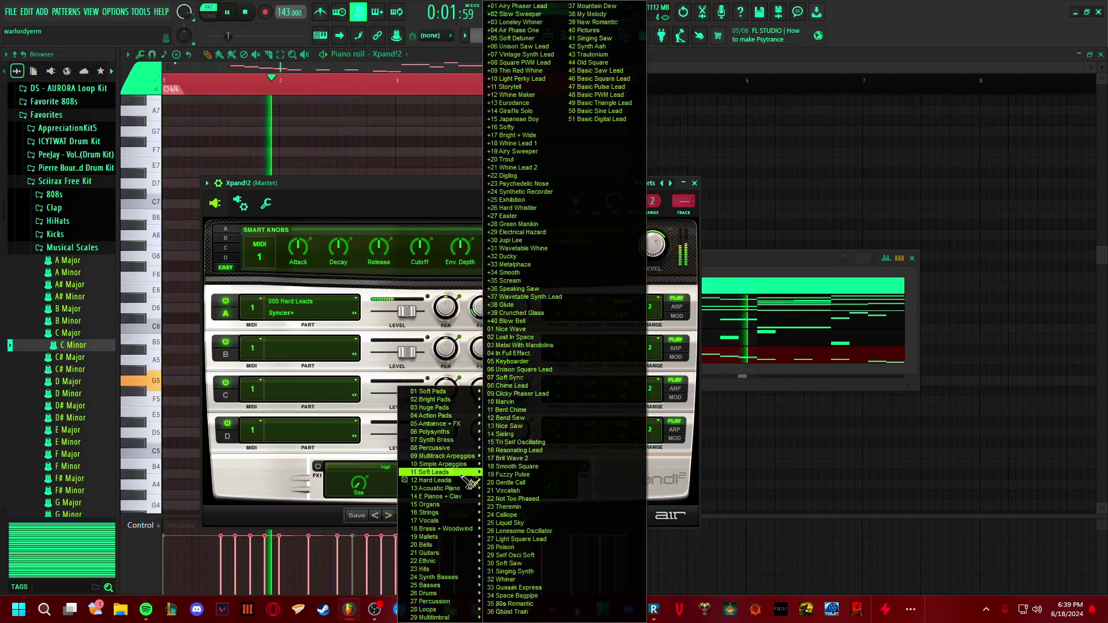
pyautogui.click(526, 7)
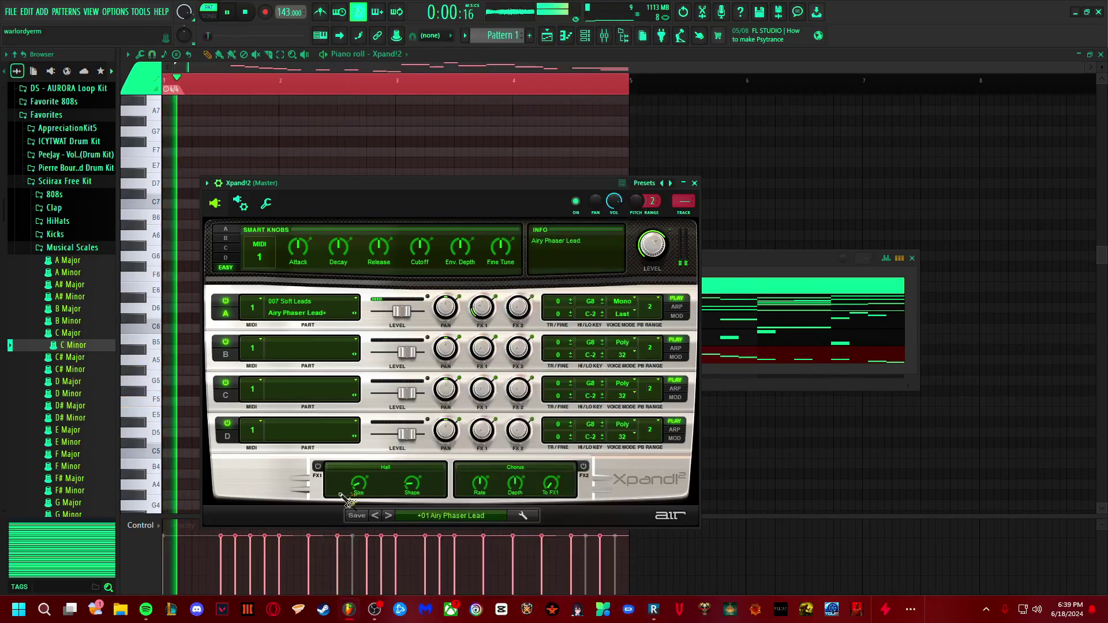
pyautogui.click(388, 516)
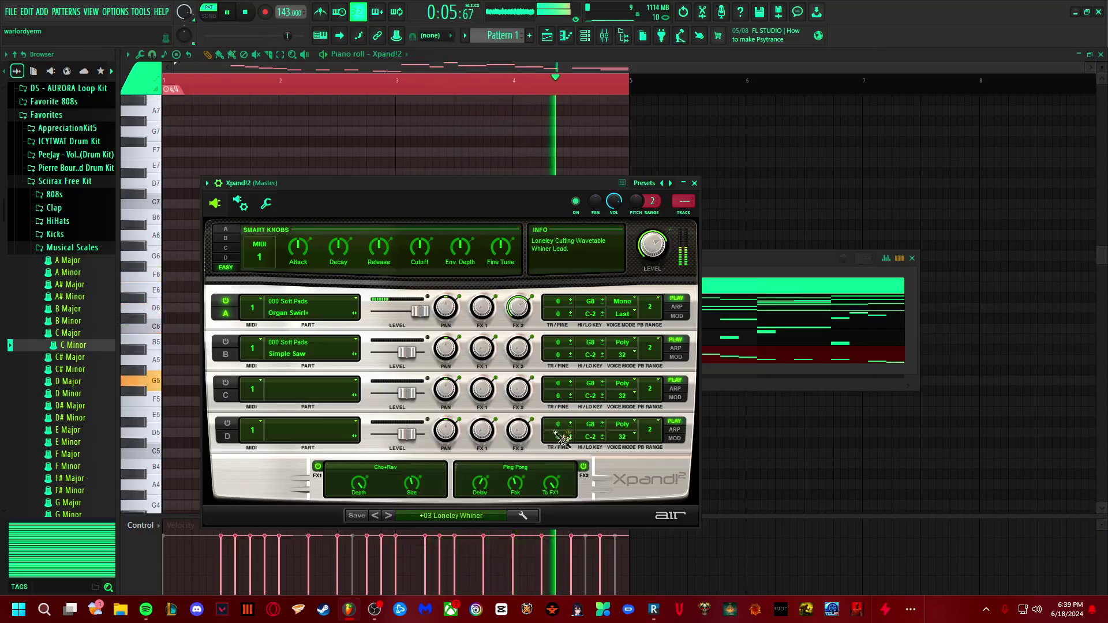
# Step: Try the whole counter-melody one octave higher, return it to the lower octave and deselect the notes
pyautogui.click(786, 183)
pyautogui.hotkey('ctrl', 'a')
pyautogui.hotkey('ctrl', 'Up')
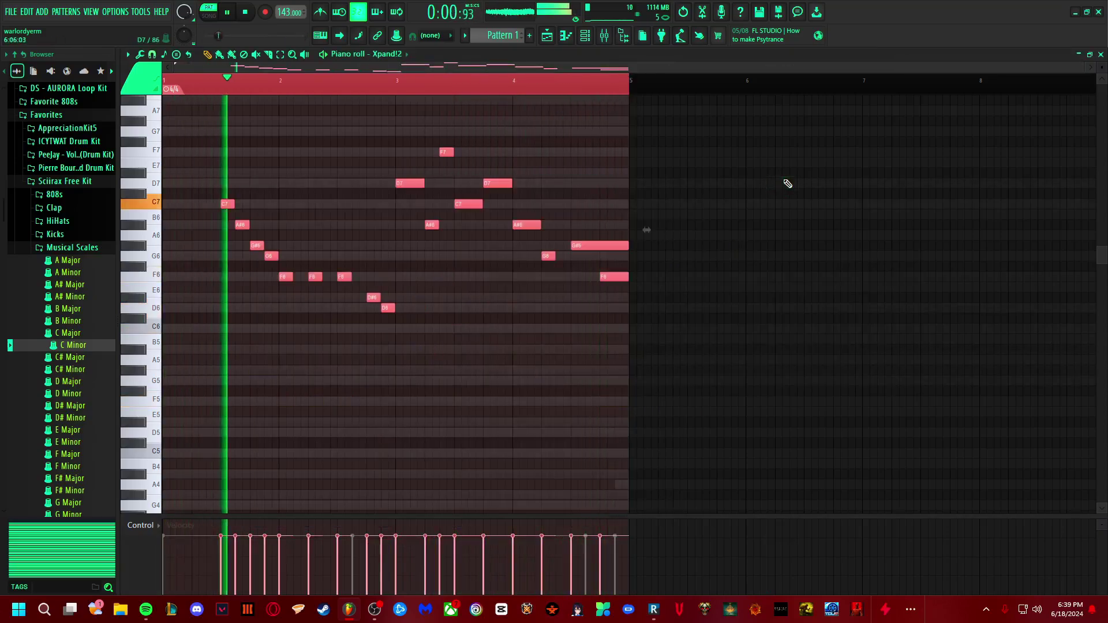
pyautogui.hotkey('ctrl', 'Down')
pyautogui.click(521, 505)
pyautogui.rightClick(538, 506)
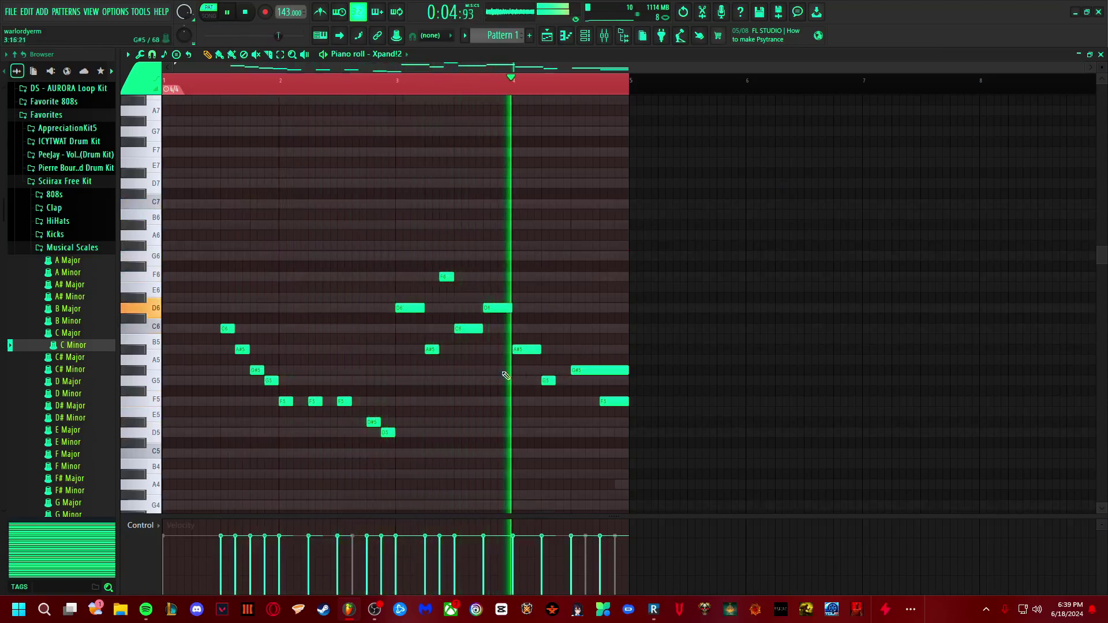
# Step: Delete the F5 note on beat 4 of bar 4
pyautogui.rightClick(619, 403)
pyautogui.press('p')
pyautogui.rightClick(620, 402)
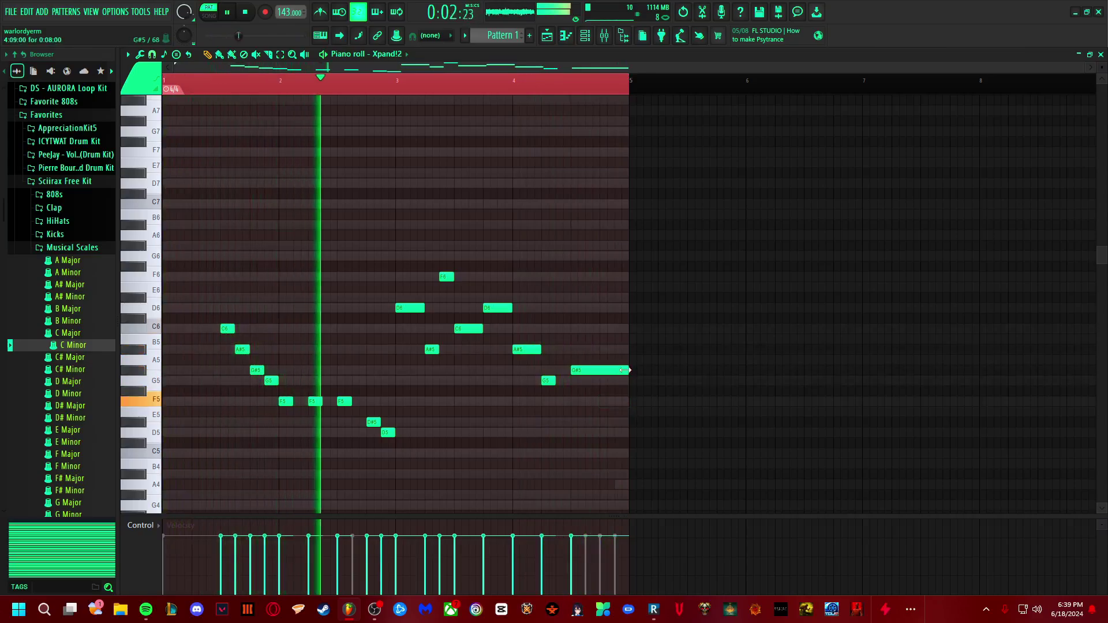
# Step: Shorten the last G#5 to a quarter note and add A#5 and G#5 eighth notes on beat 4 of bar 4
pyautogui.moveTo(627, 372); pyautogui.dragTo(614, 349)
pyautogui.click(614, 349)
pyautogui.click(619, 370)
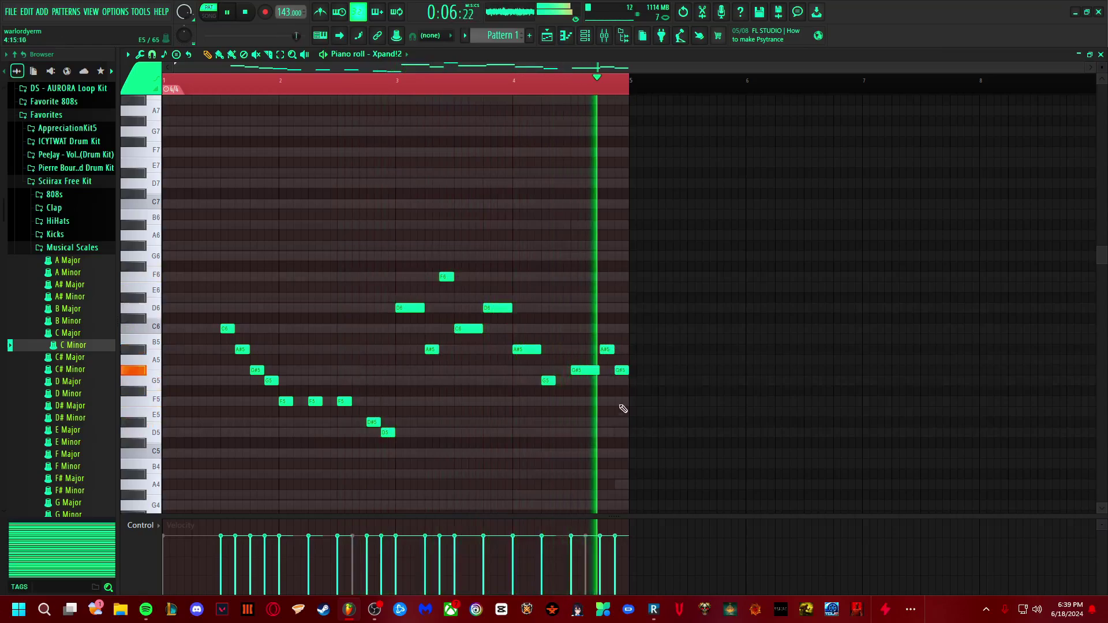
# Step: Delete the two eighth notes on beat 4 of bar 4 and extend the G#5 note to the bar's end
pyautogui.rightClick(607, 349)
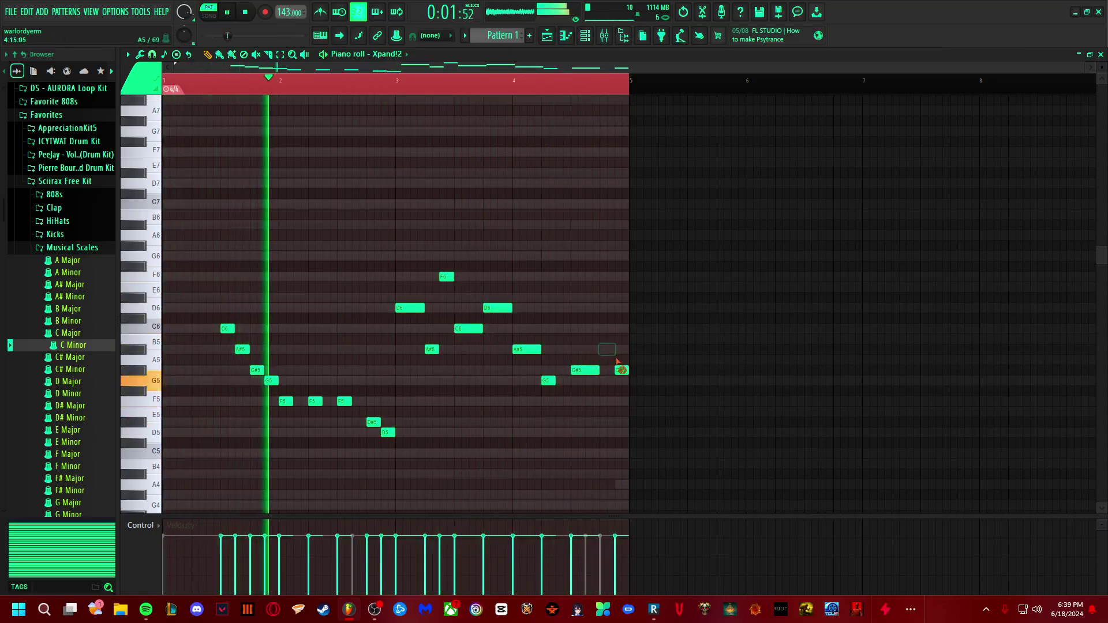
pyautogui.rightClick(619, 370)
pyautogui.moveTo(600, 371); pyautogui.dragTo(628, 371)
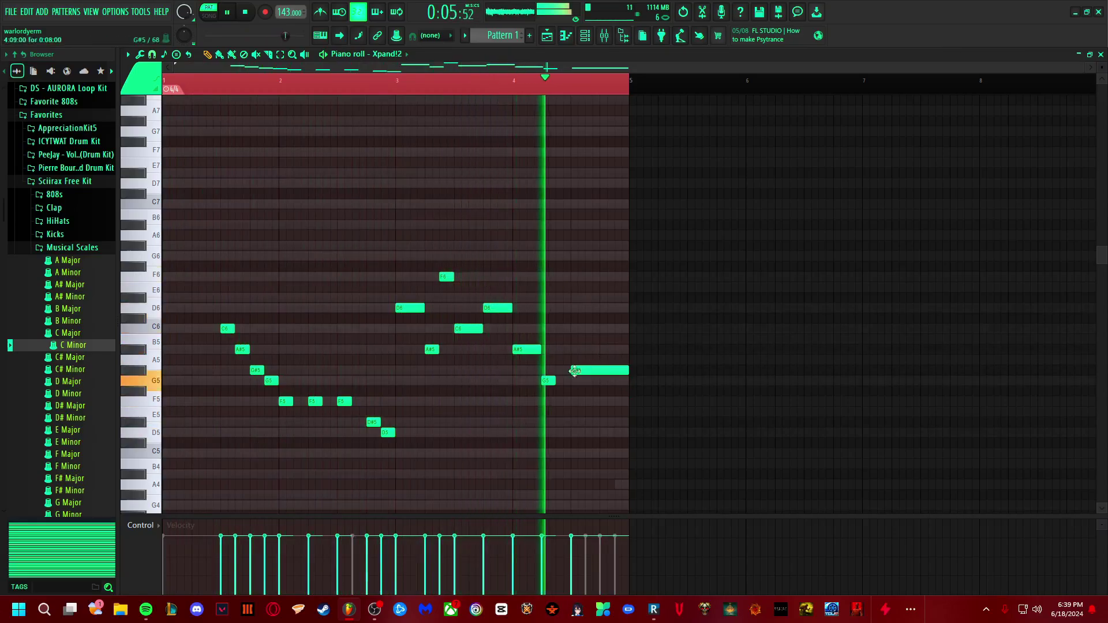
# Step: Open the Xpand!2 instrument and step forward through its presets to +11 Storytell
pyautogui.click(584, 35)
pyautogui.click(562, 356)
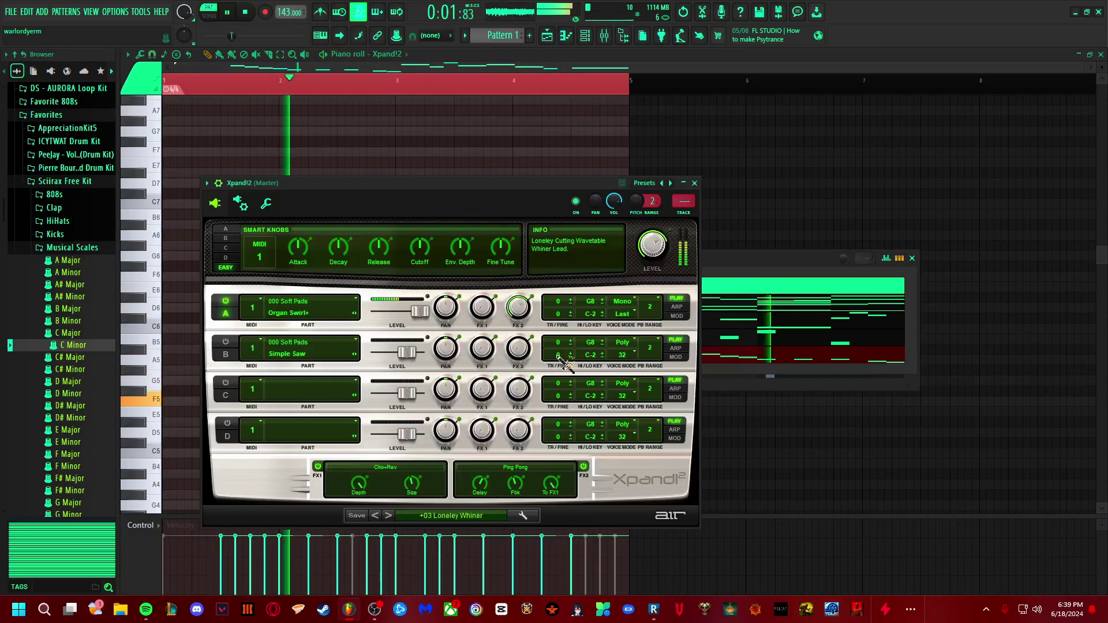
pyautogui.click(390, 516)
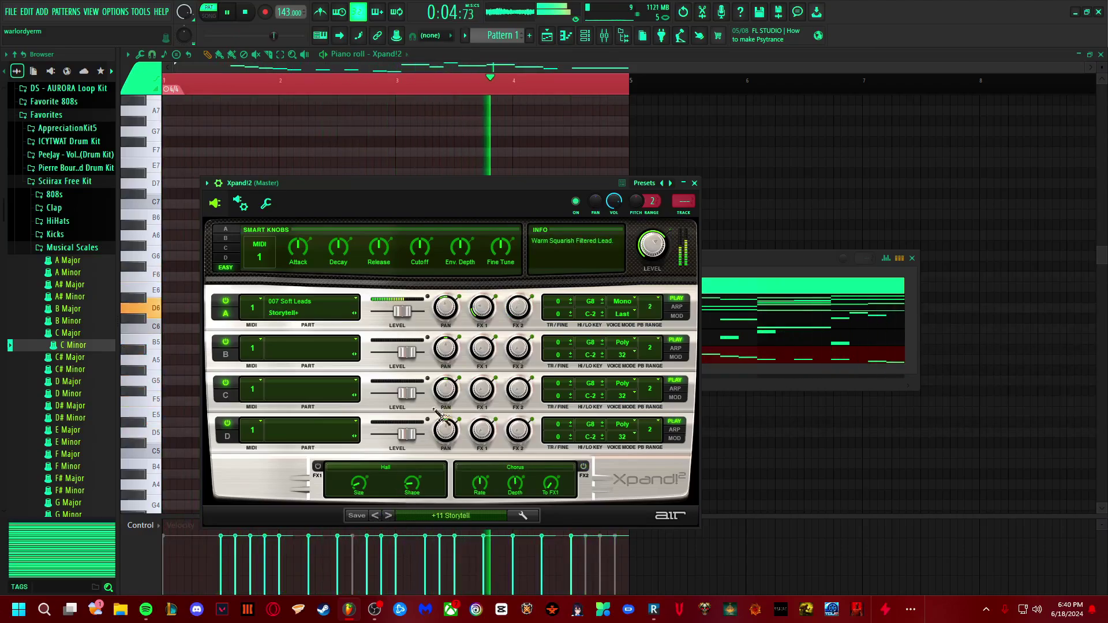
# Step: Transpose all the Xpand!2 counter-melody notes up one octave and back down again
pyautogui.click(786, 180)
pyautogui.rightClick(803, 186)
pyautogui.hotkey('ctrl', 'a')
pyautogui.hotkey('ctrl', 'Up')
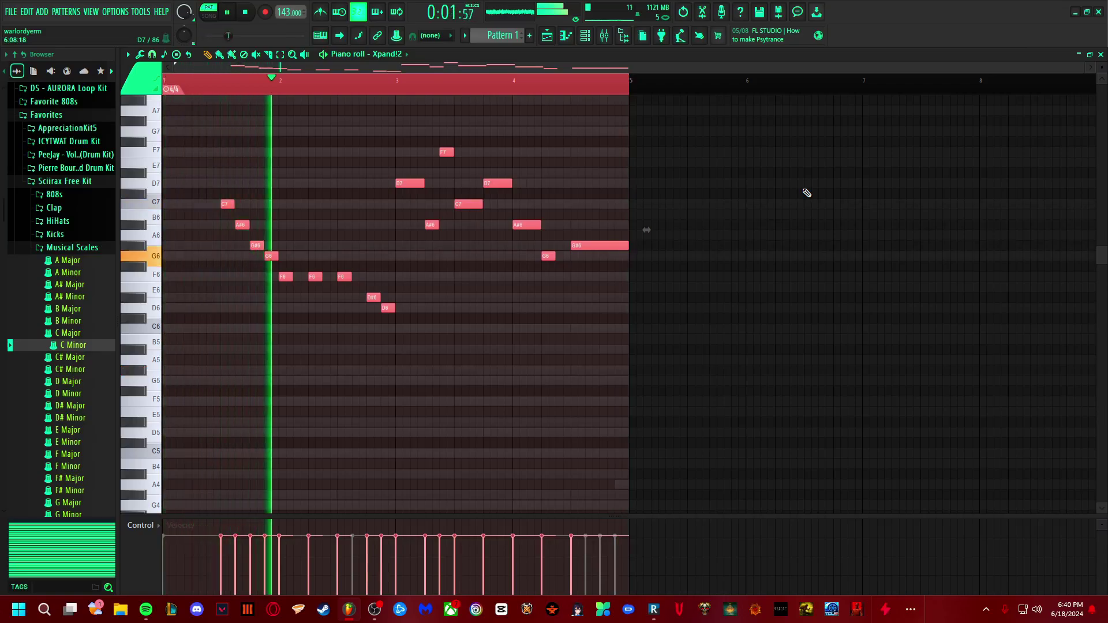
pyautogui.hotkey('ctrl', 'Down')
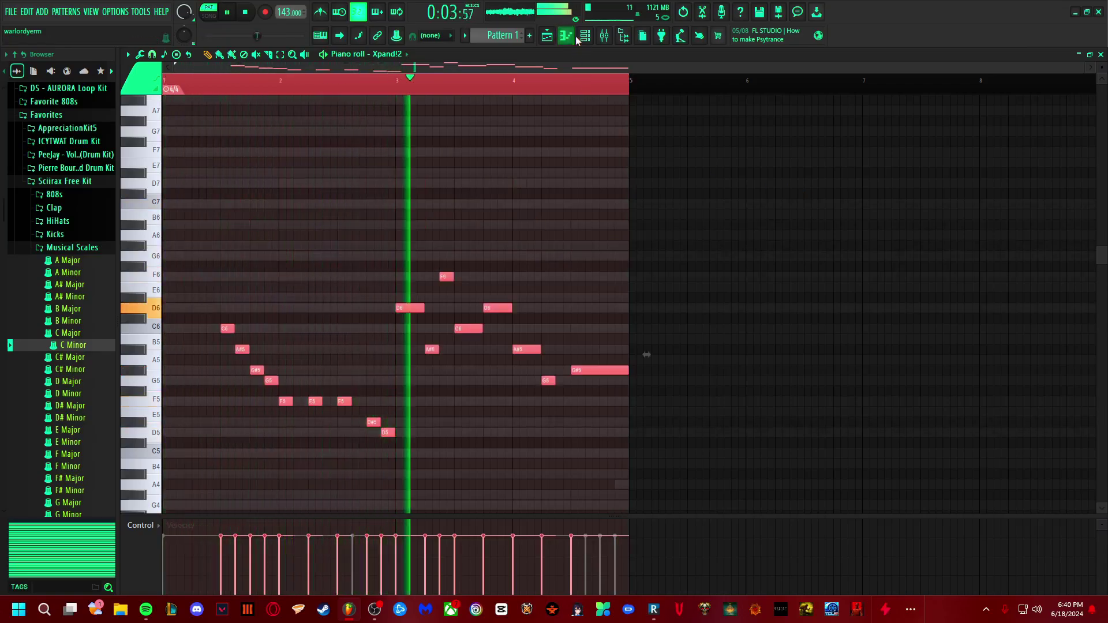
# Step: Switch the Xpand!2 preset to +13 Eurodance and hide the plugin window
pyautogui.press('F6')
pyautogui.click(570, 354)
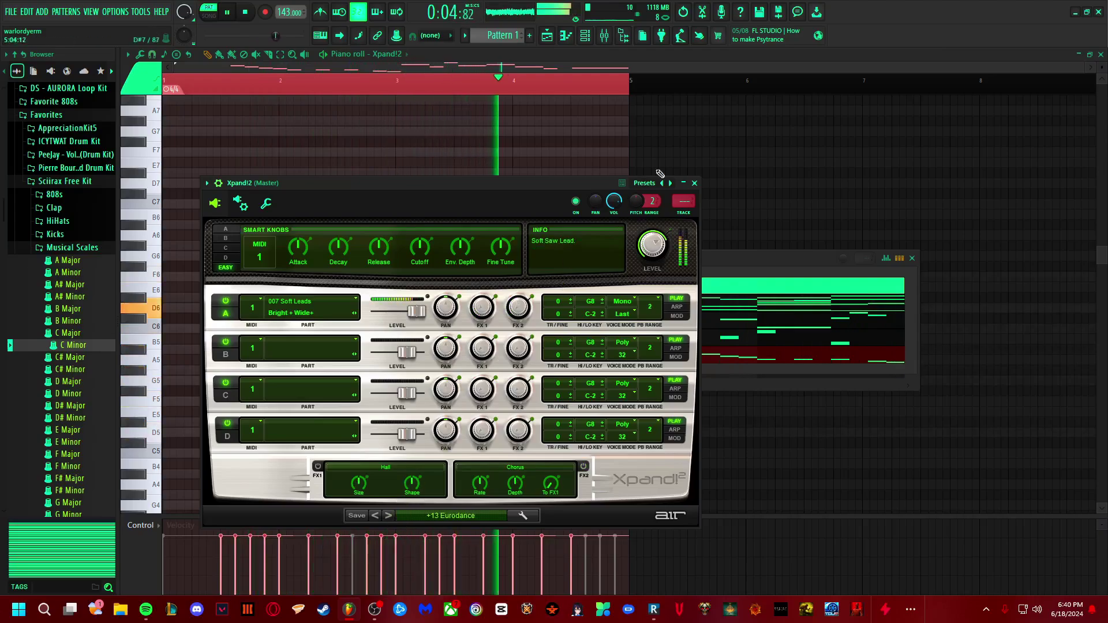
pyautogui.click(683, 184)
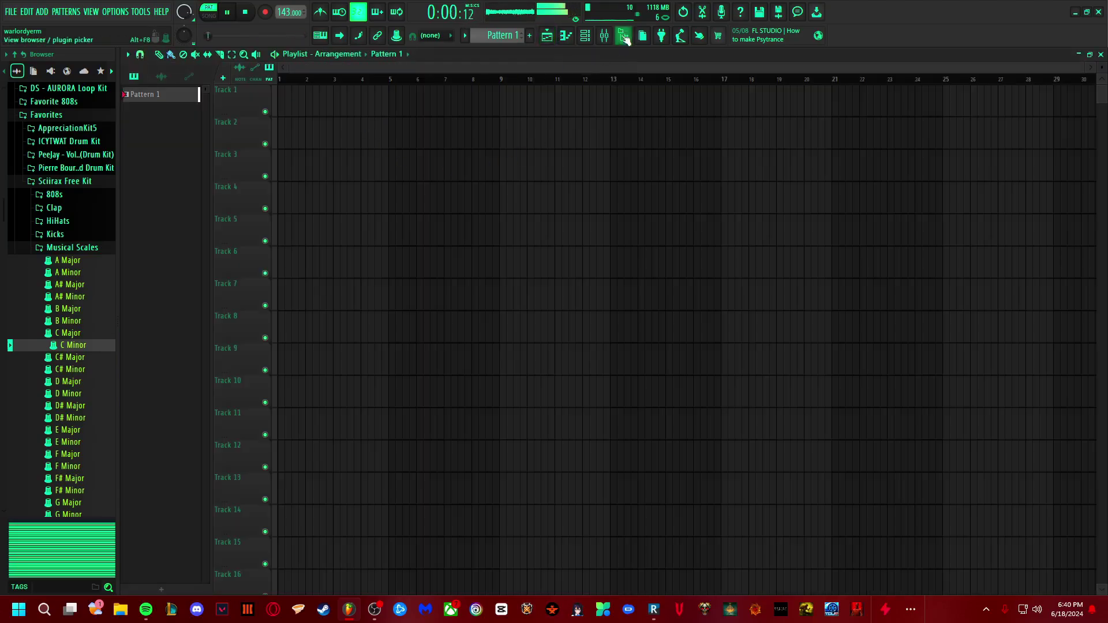
# Step: Route the Analog Lab, Surge XT, Purity_2 and Xpand!2 channels to mixer Insert 1
pyautogui.click(617, 37)
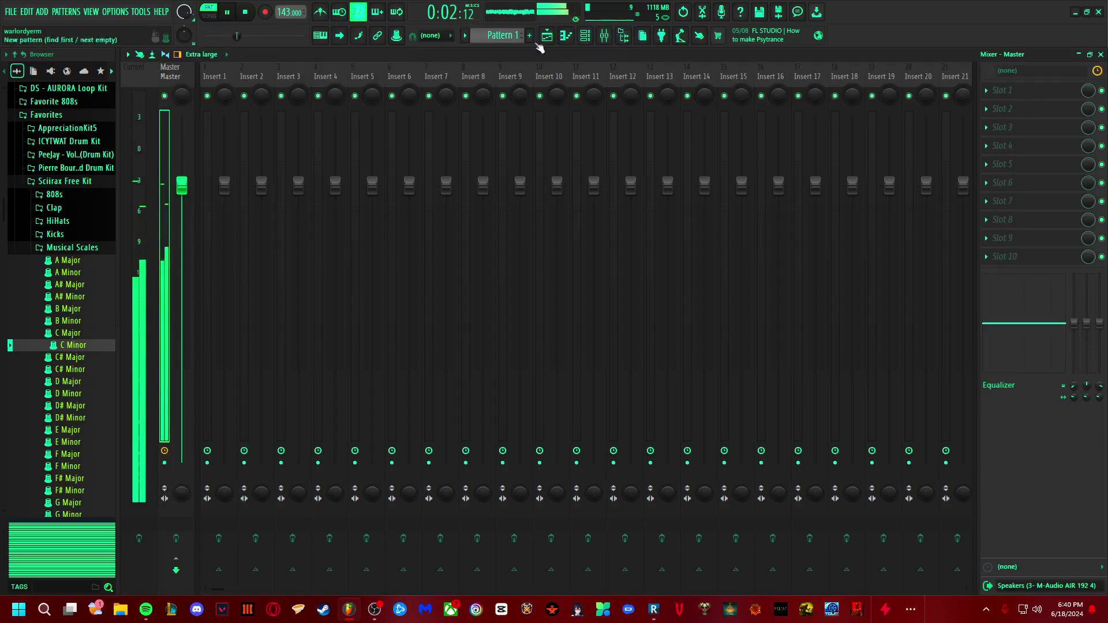
pyautogui.click(584, 36)
pyautogui.scroll(1, 529, 313)
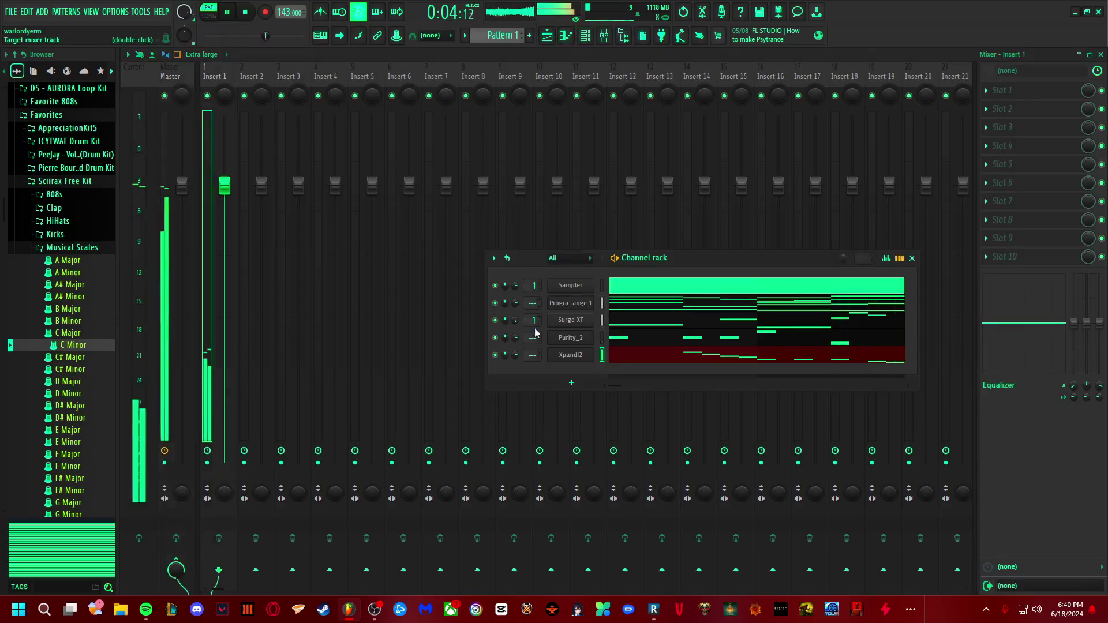
pyautogui.scroll(2, 535, 303)
pyautogui.scroll(-1, 534, 302)
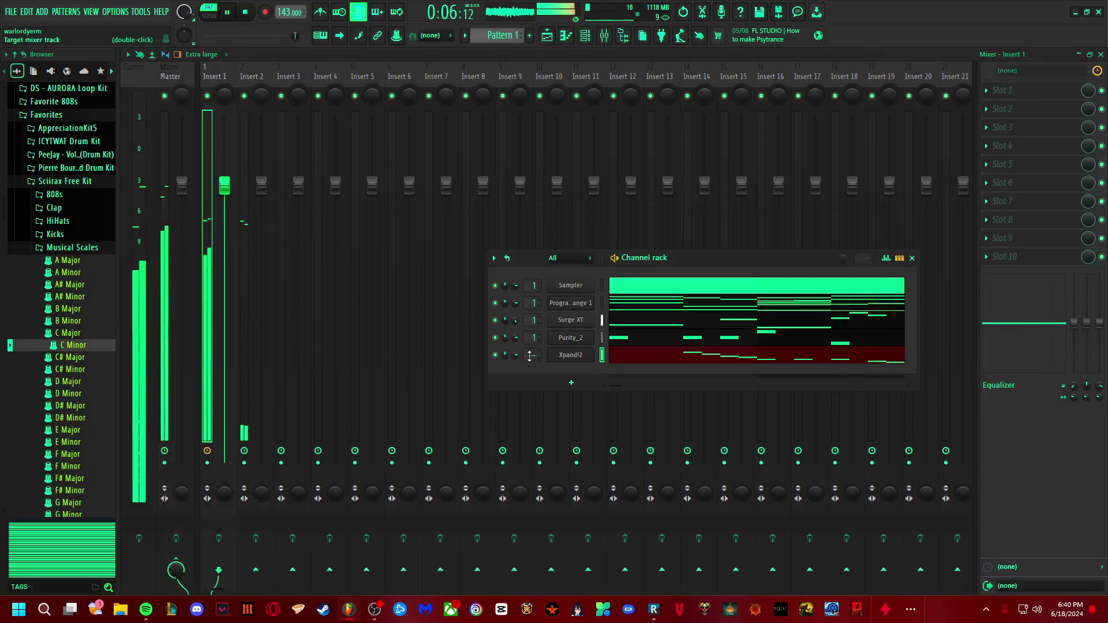
# Step: Set the project tempo to 137 BPM
pyautogui.rightClick(290, 12)
pyautogui.click(407, 88)
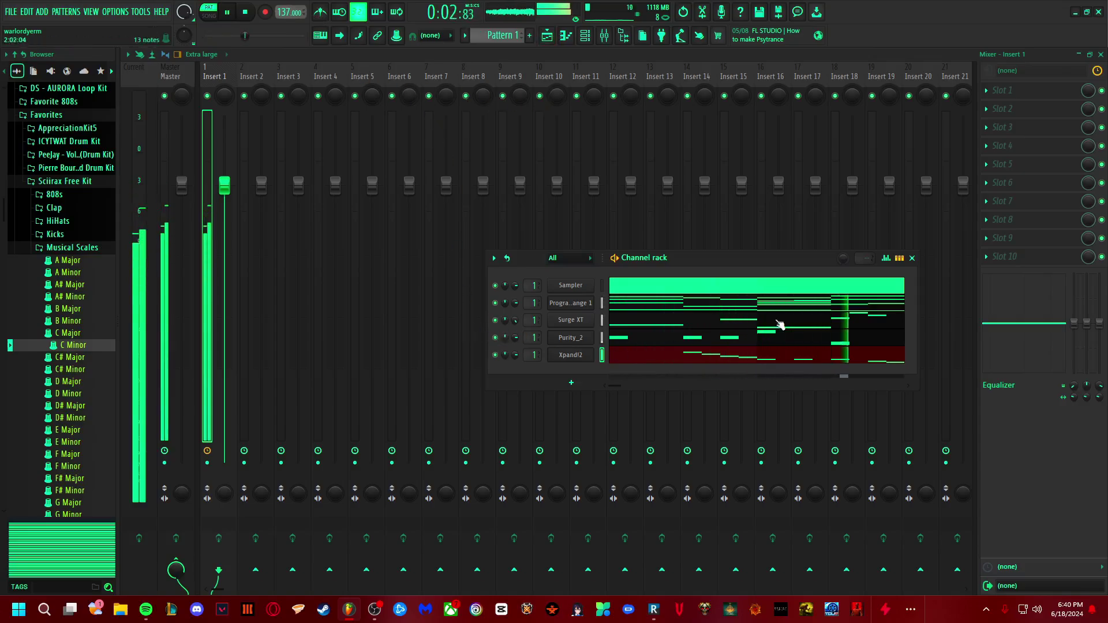
# Step: Add Fruity Parametric EQ 2 to slot 1 of Insert 1, rolling off the lows with band 1 and the highs with band 7
pyautogui.click(1002, 90)
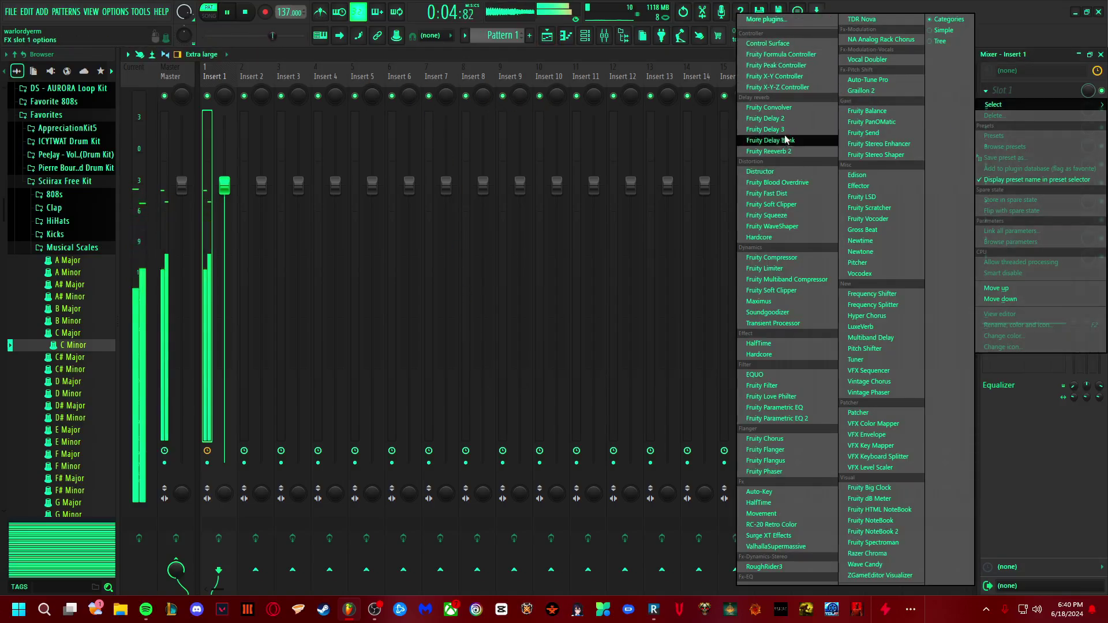
pyautogui.click(777, 418)
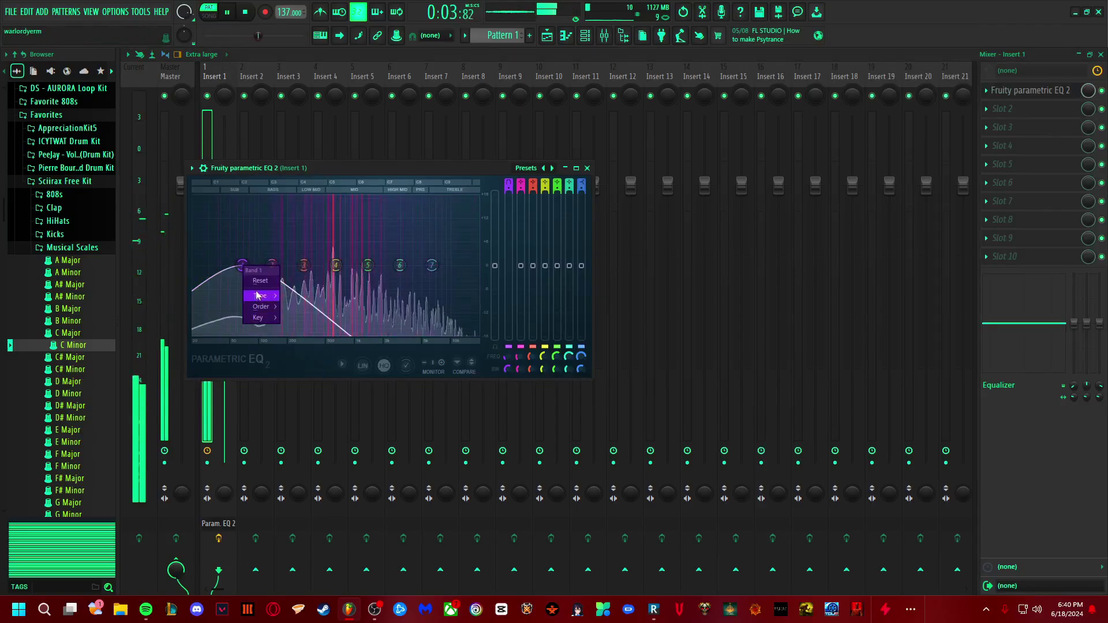
pyautogui.click(304, 328)
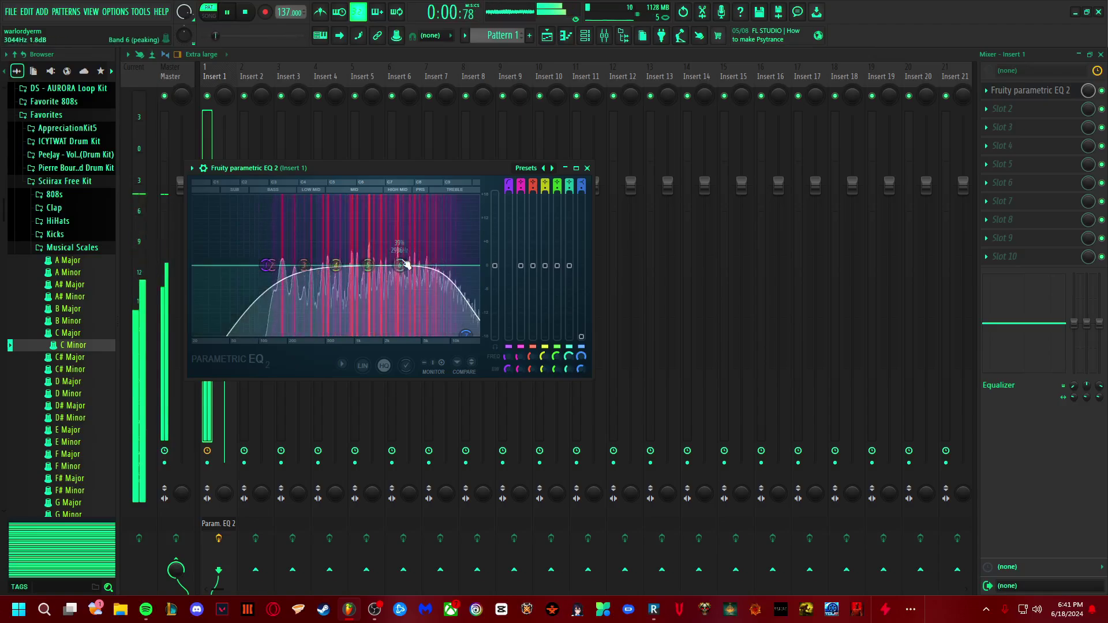
# Step: Add Fruity Reeverb 2 to slot 2 of Insert 1 and lower its mix level to 32%
pyautogui.click(1007, 110)
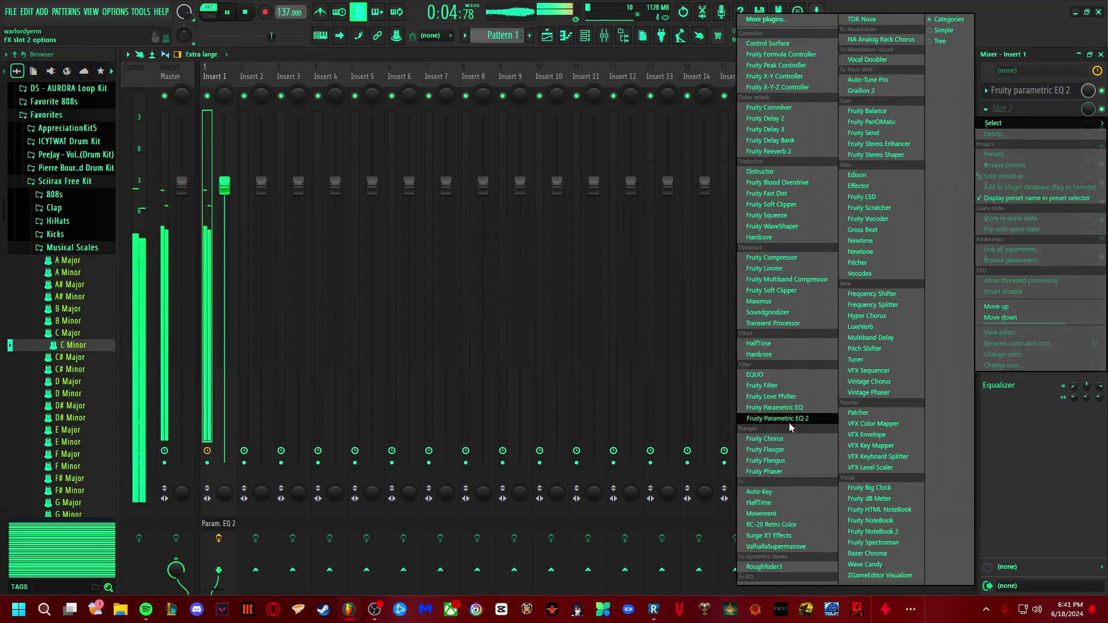
pyautogui.click(779, 151)
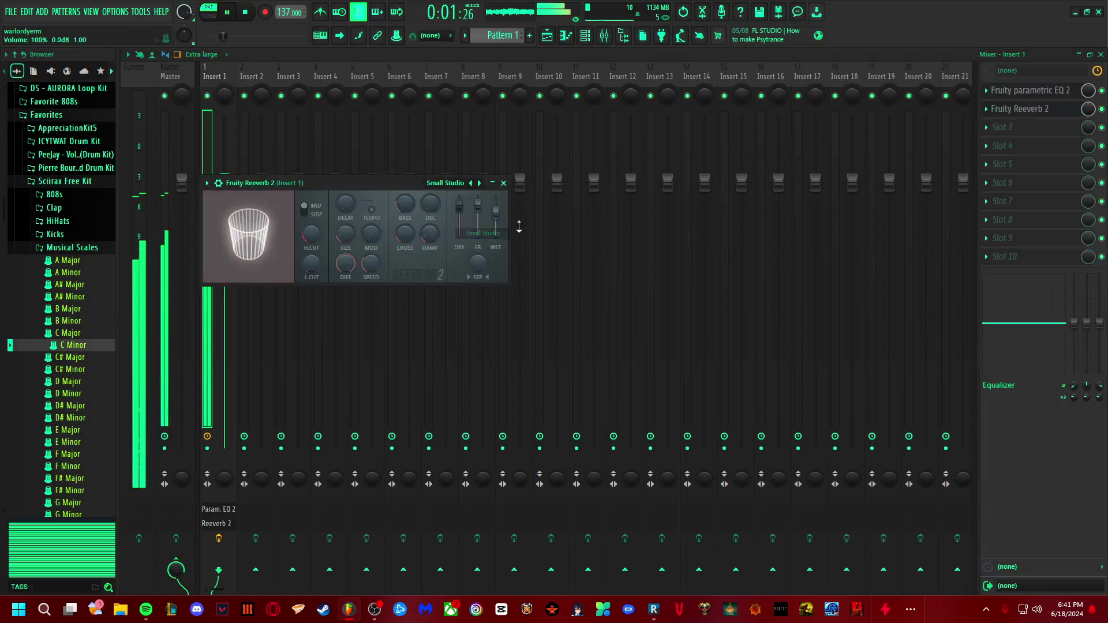
pyautogui.moveTo(1088, 109); pyautogui.dragTo(1087, 144)
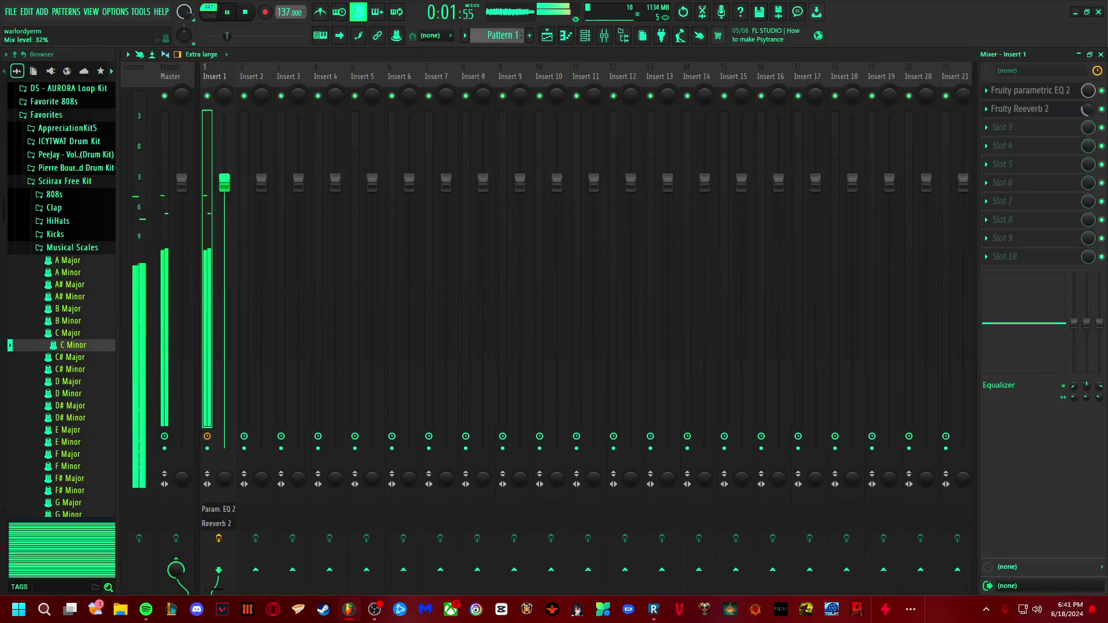
# Step: Add Fruity Delay 3 to slot 3 of Insert 1 in ping pong mode, with reduced input and feedback levels and a 66% mix level
pyautogui.click(1004, 129)
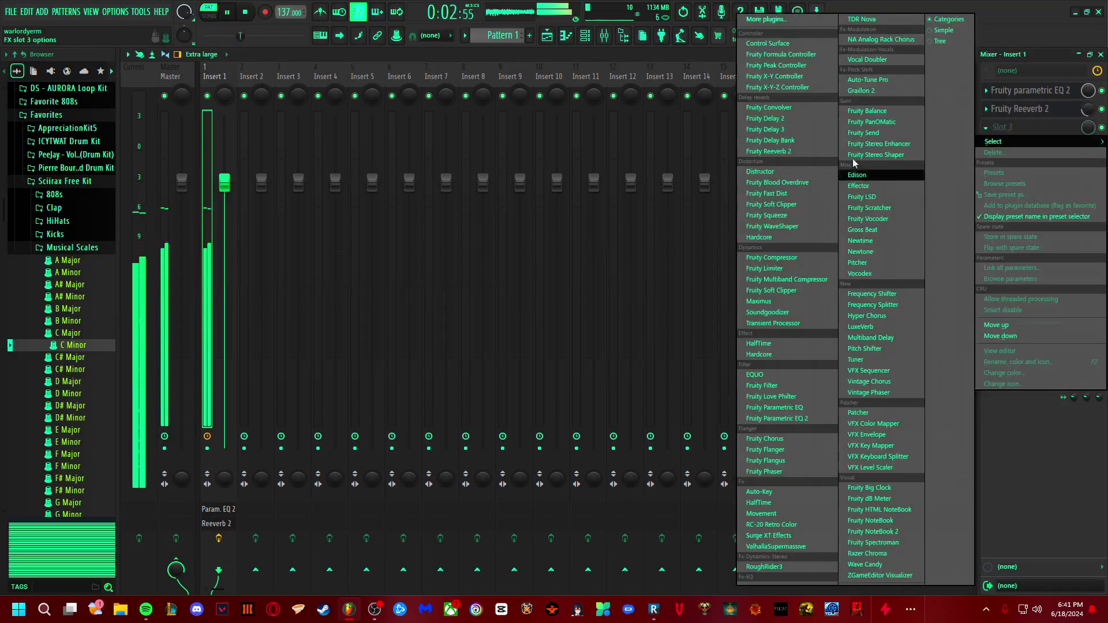
pyautogui.click(794, 130)
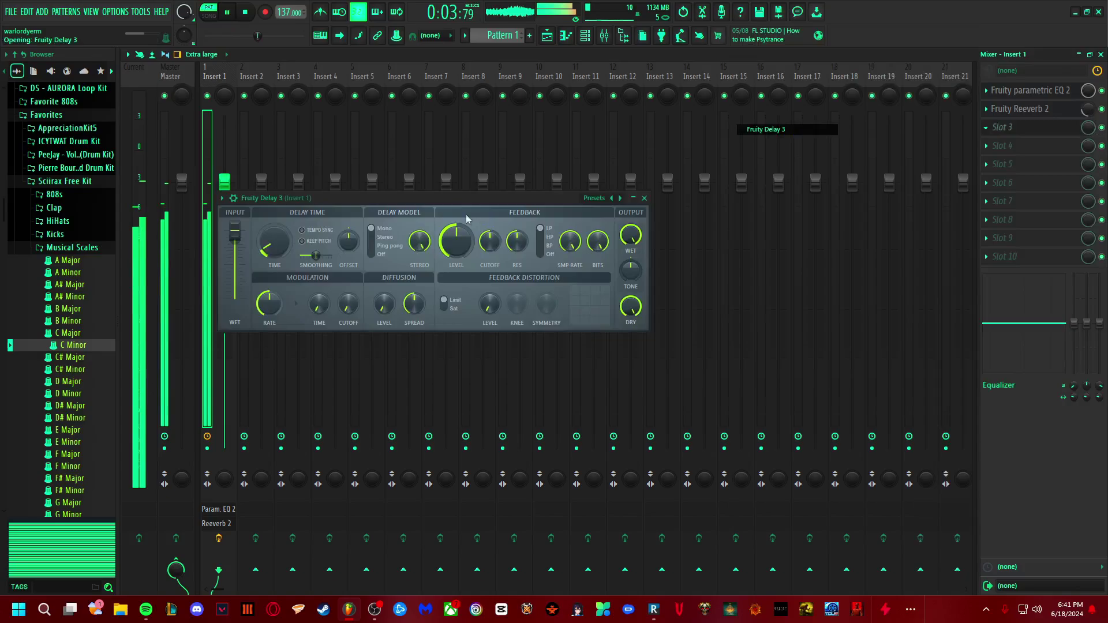
pyautogui.click(379, 247)
pyautogui.moveTo(234, 268); pyautogui.dragTo(234, 284)
pyautogui.press('space')
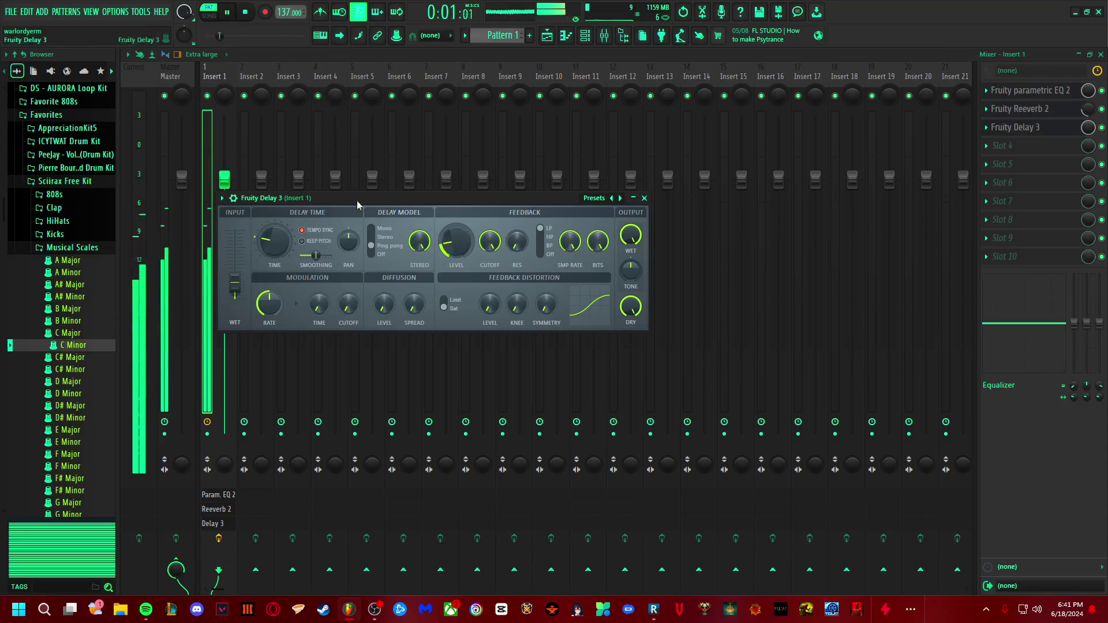
pyautogui.click(634, 199)
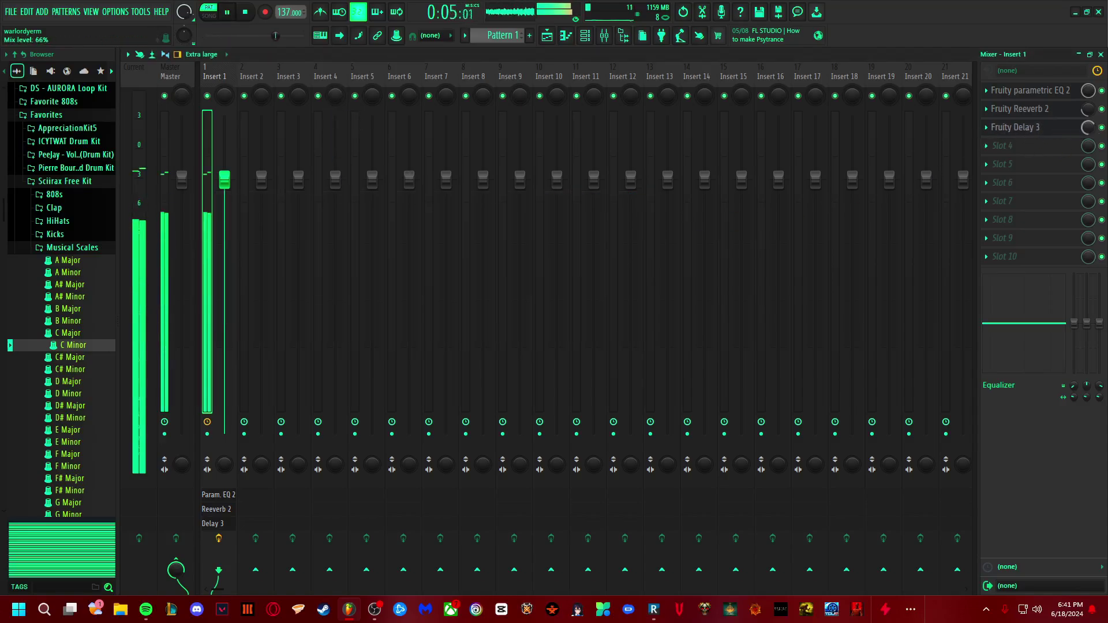
pyautogui.click(986, 146)
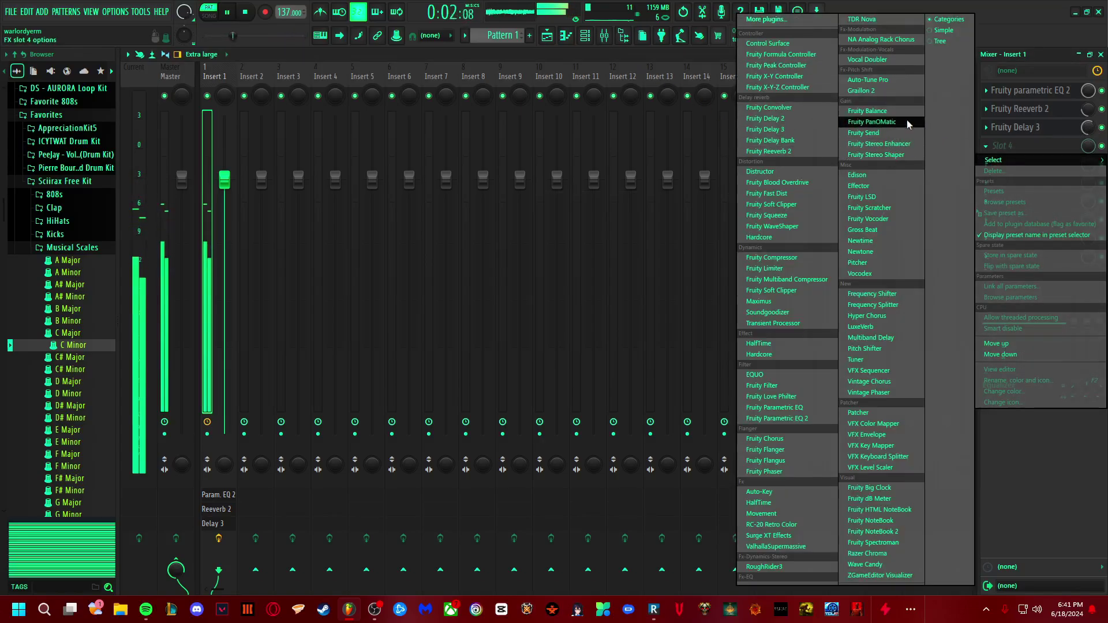
pyautogui.click(595, 41)
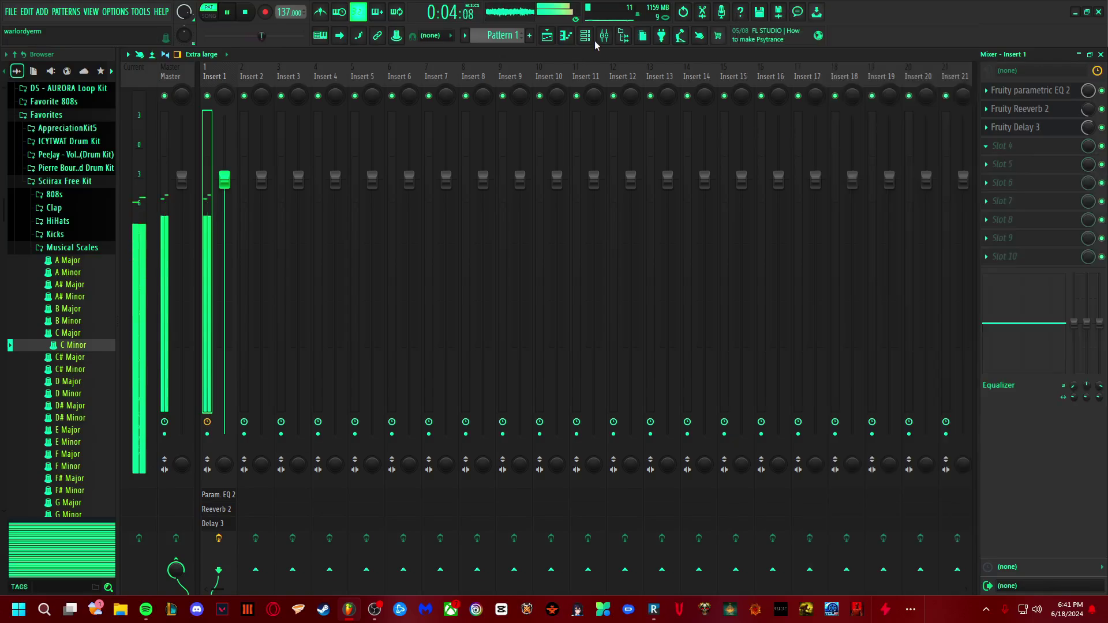
# Step: Open the Xpand!2 channel's counter-melody in the piano roll
pyautogui.click(585, 36)
pyautogui.rightClick(571, 355)
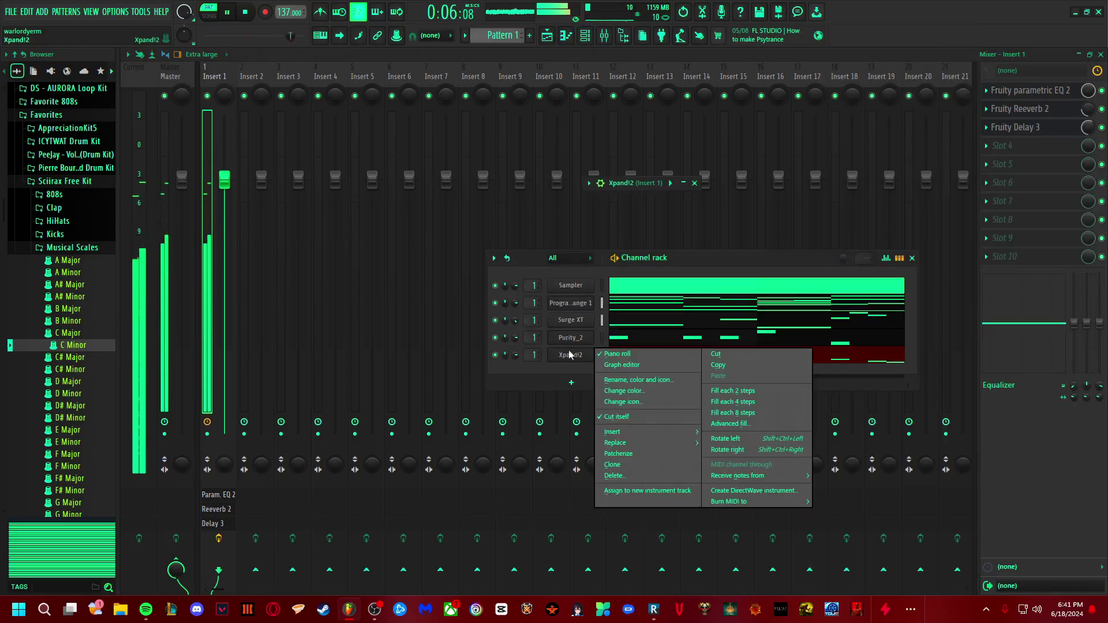
pyautogui.click(620, 354)
pyautogui.rightClick(588, 354)
pyautogui.click(606, 354)
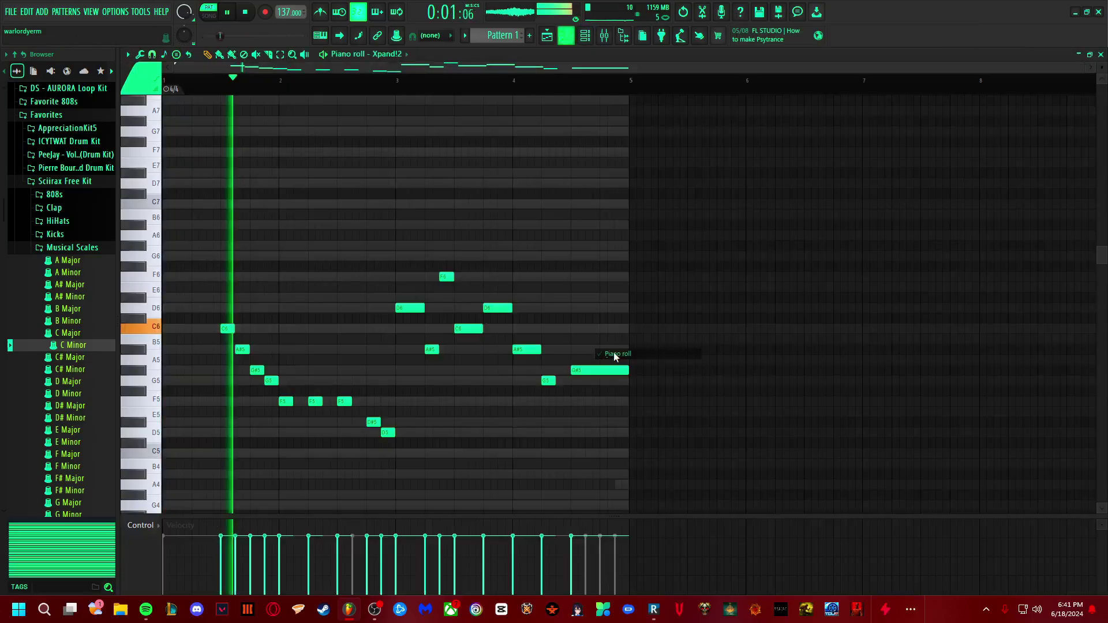
# Step: Try the whole counter-melody one octave lower, restarting playback to hear it
pyautogui.hotkey('ctrl', 'a')
pyautogui.scroll(2, 615, 353)
pyautogui.press('space')
pyautogui.press('space')
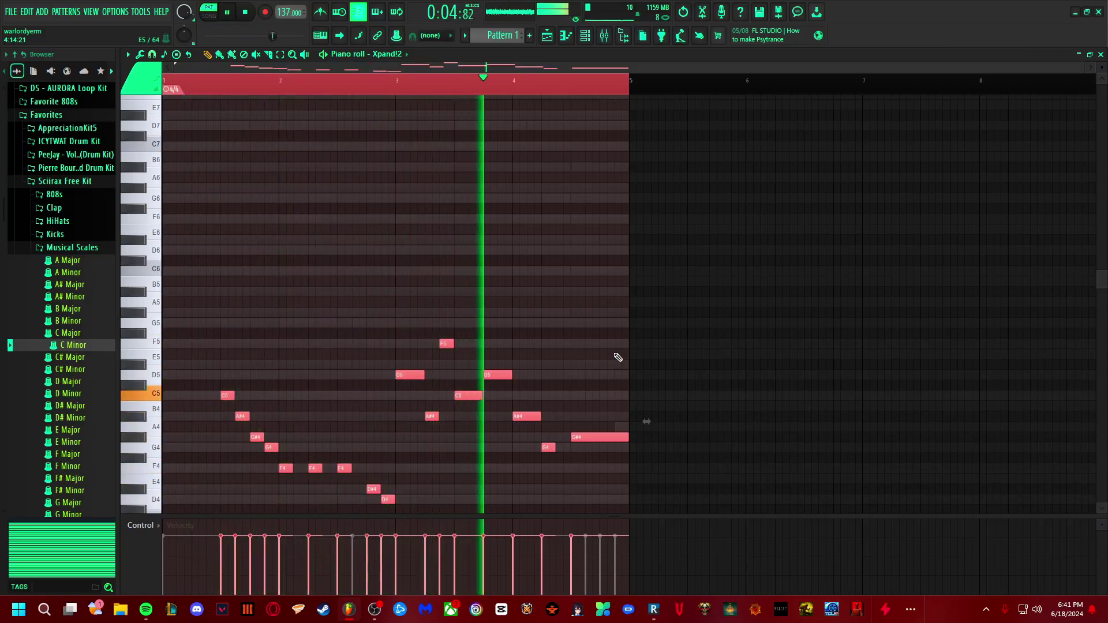
# Step: Raise the whole counter-melody by two octaves so it starts on C7, and deselect the notes
pyautogui.hotkey('ctrl', 'Up')
pyautogui.hotkey('ctrl', 'Up')
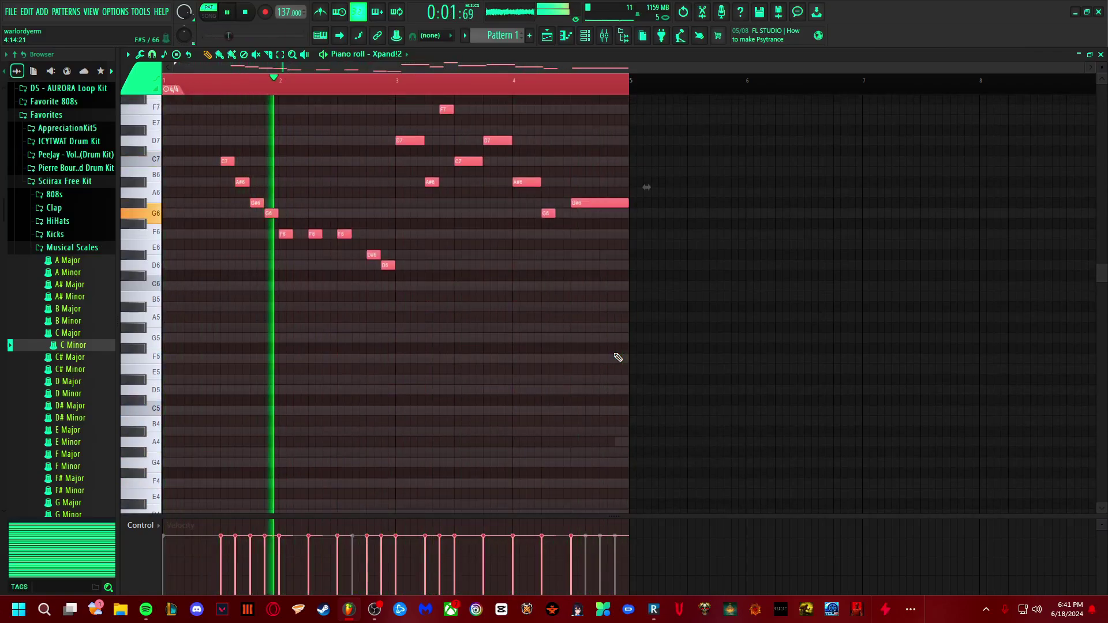
pyautogui.press('space')
# Step: Delete the A#6 eighth note following the C7 in bar 1 and replay the opening
pyautogui.press('space')
pyautogui.click(467, 317)
pyautogui.rightClick(467, 317)
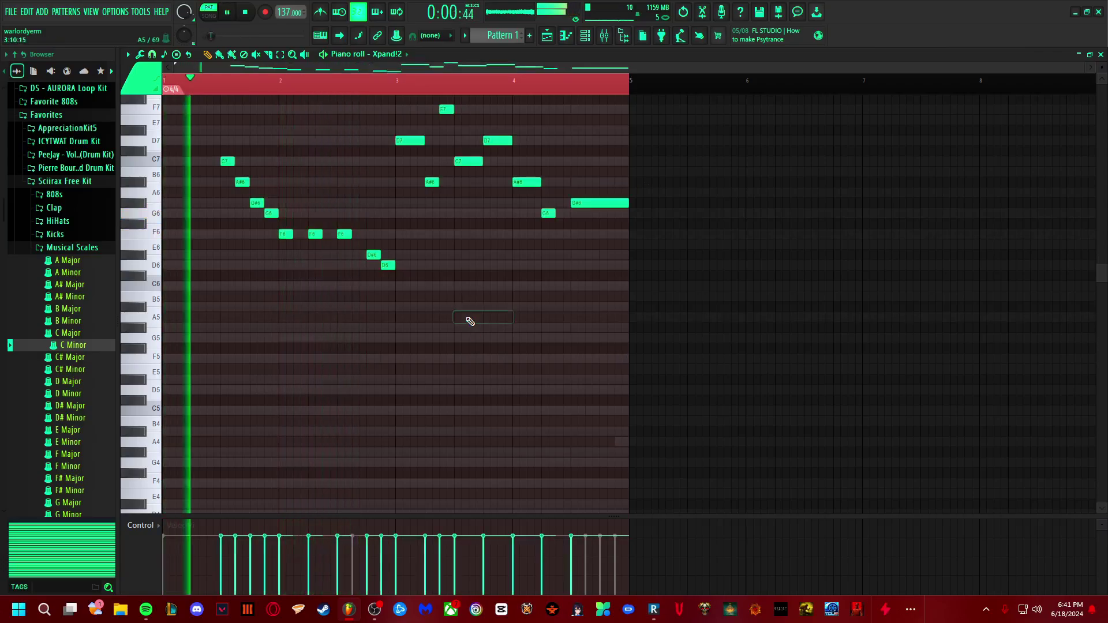
pyautogui.press('space')
pyautogui.press('space')
pyautogui.rightClick(242, 182)
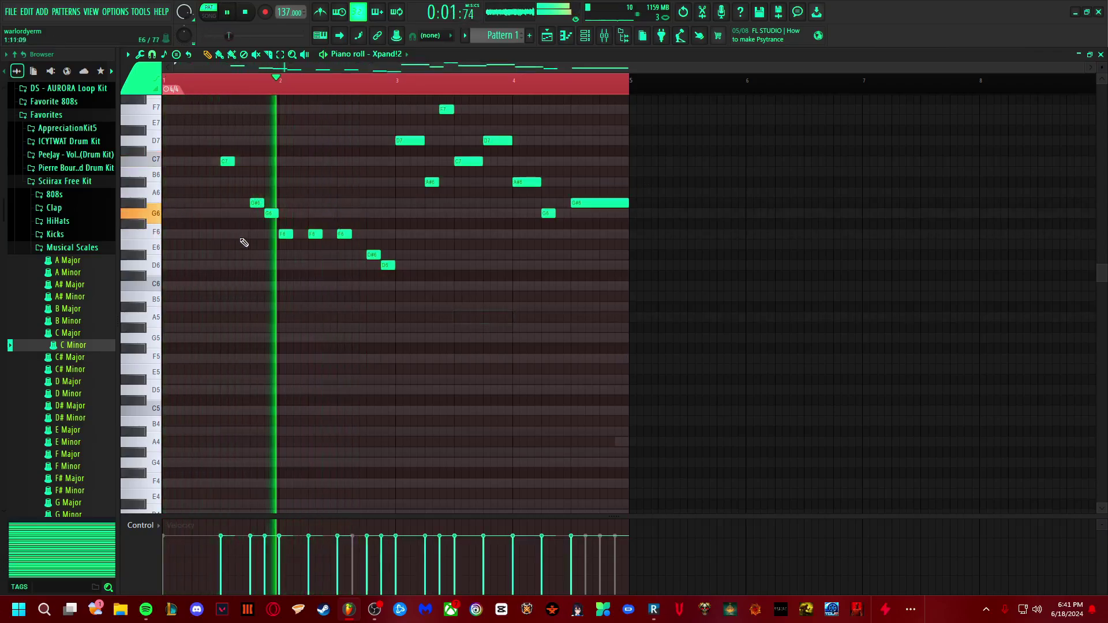
pyautogui.press('space')
pyautogui.press('space')
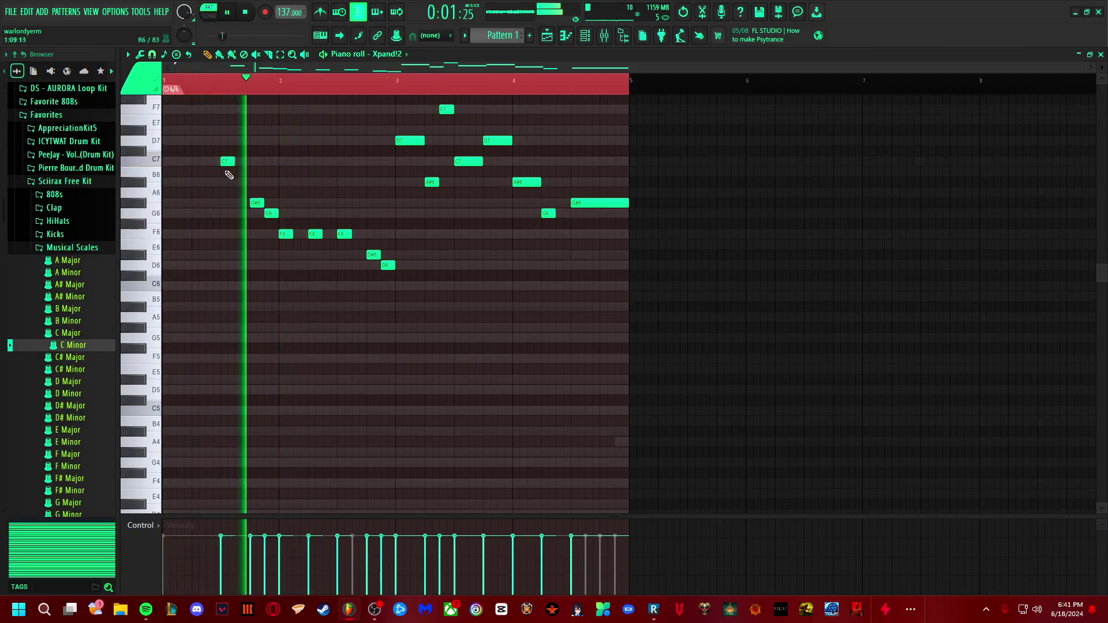
pyautogui.press('space')
pyautogui.press('space')
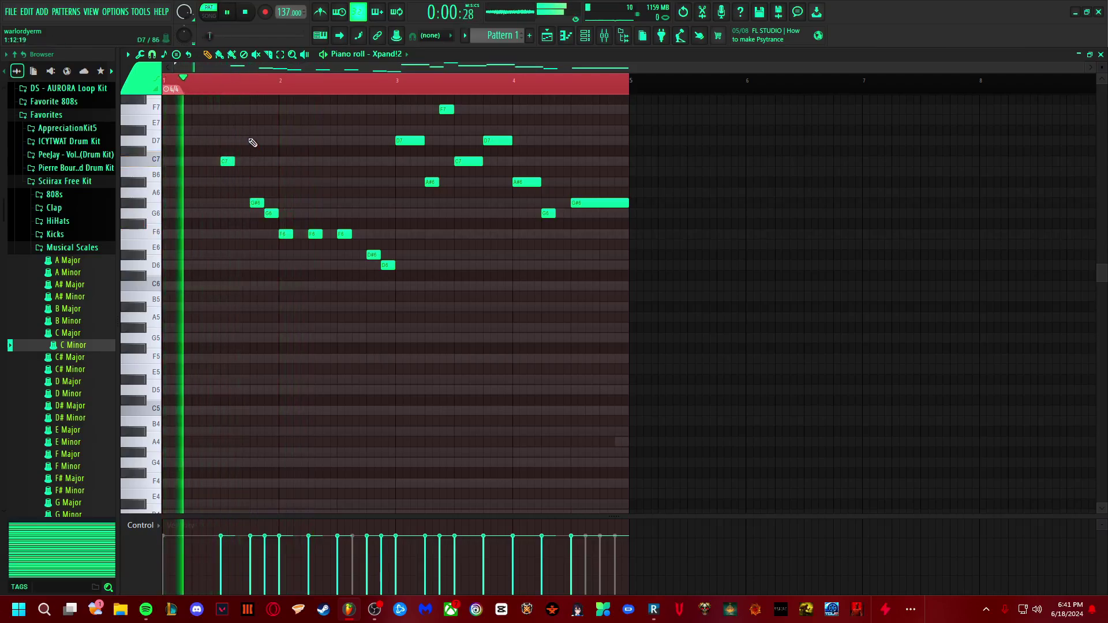
# Step: Fill the gap after the C7 in bar 1 with a D#7 eighth note, removing and placing it again to compare
pyautogui.click(242, 130)
pyautogui.press('space')
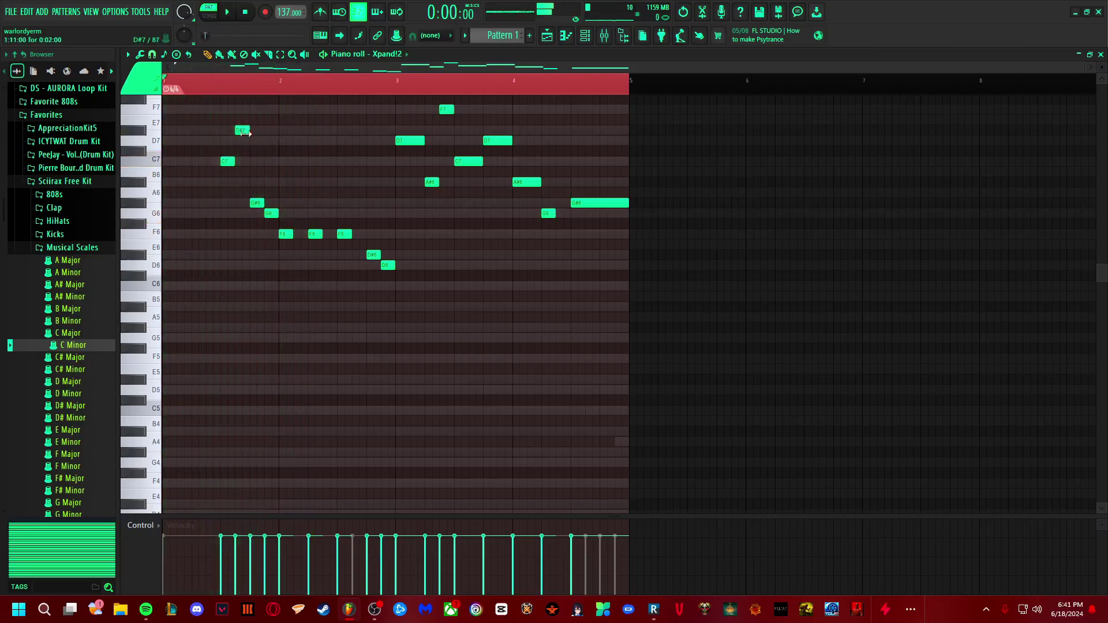
pyautogui.rightClick(244, 132)
pyautogui.press('space')
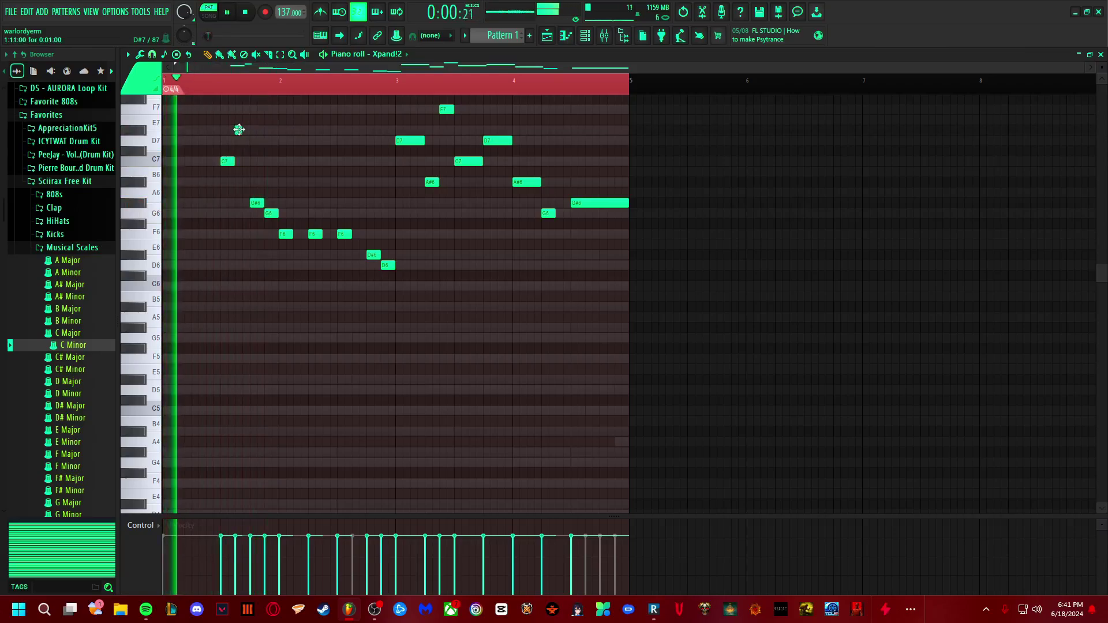
pyautogui.click(238, 130)
# Step: Delete the G6 eighth note at the end of bar 1 and place it back
pyautogui.scroll(3, 231, 132)
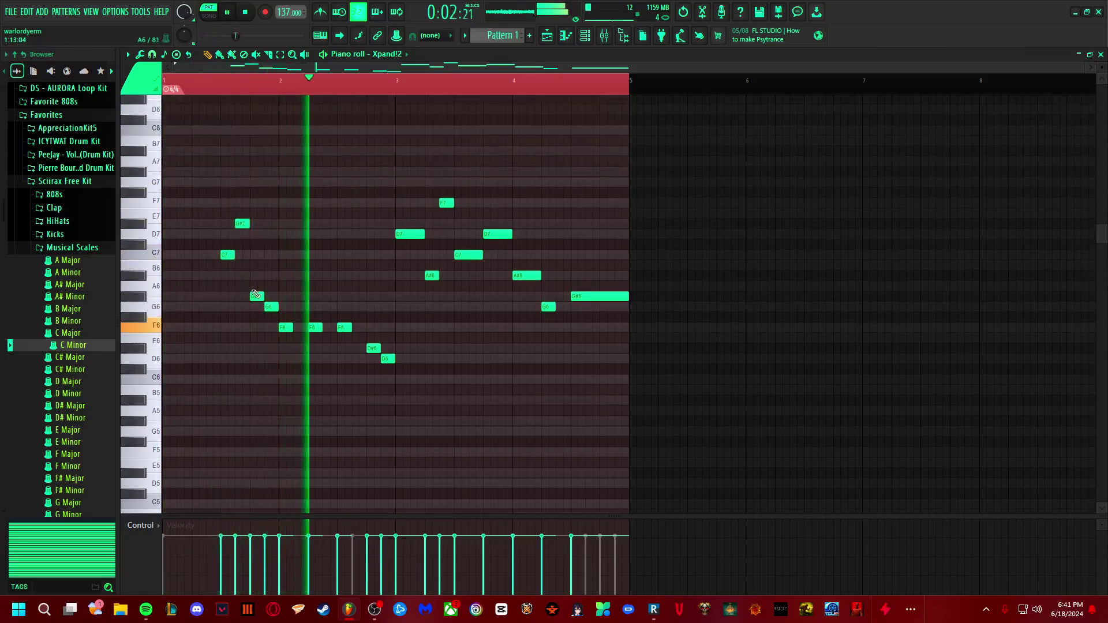
pyautogui.rightClick(271, 306)
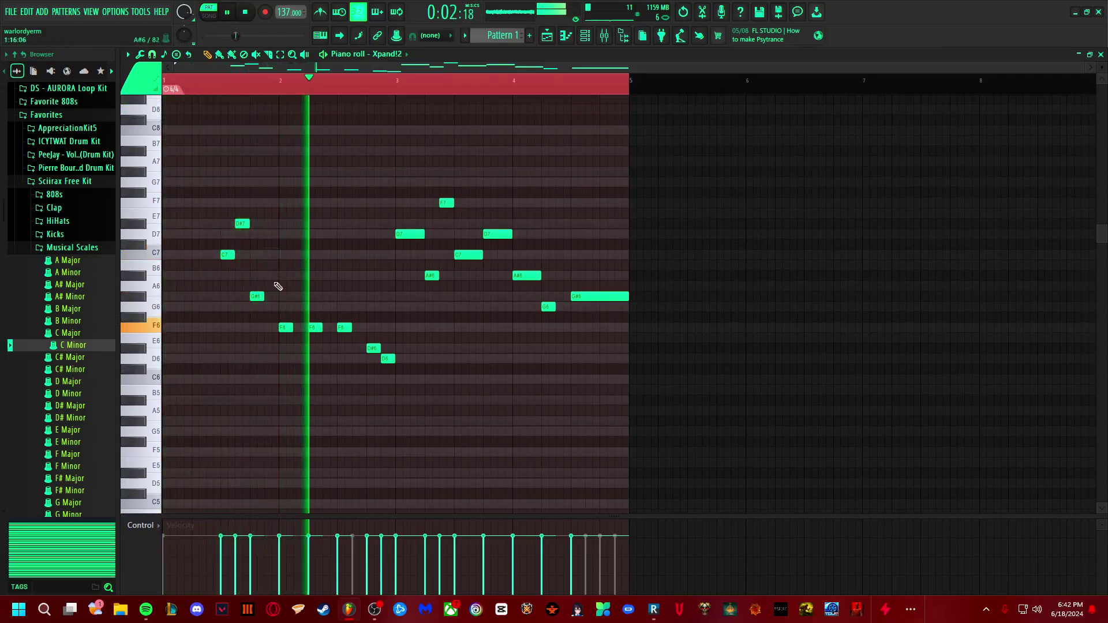
pyautogui.click(270, 306)
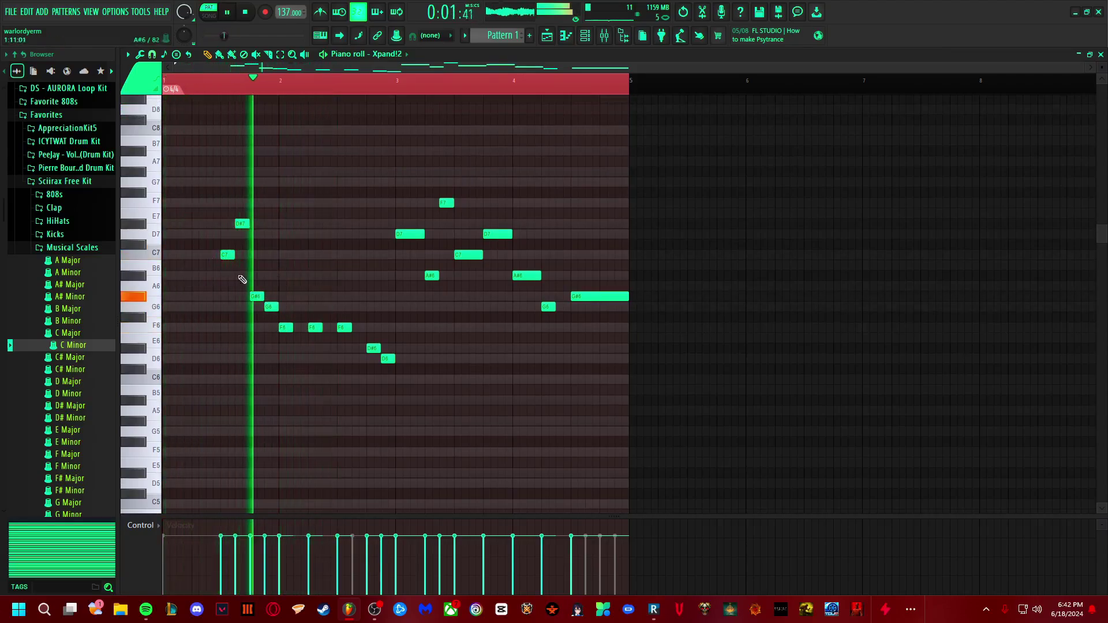
# Step: Replay the melody, delete the F6 eighth note in the first half of bar 2 and place an A#6 there instead
pyautogui.press('space')
pyautogui.press('space')
pyautogui.rightClick(316, 331)
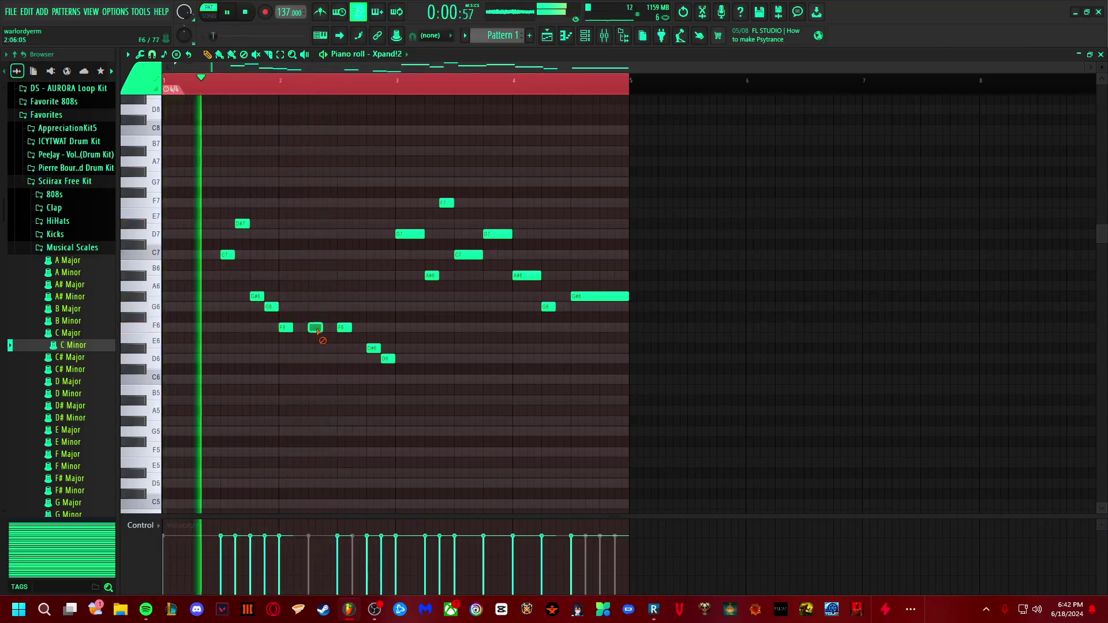
pyautogui.rightClick(315, 327)
pyautogui.press('p')
pyautogui.click(313, 275)
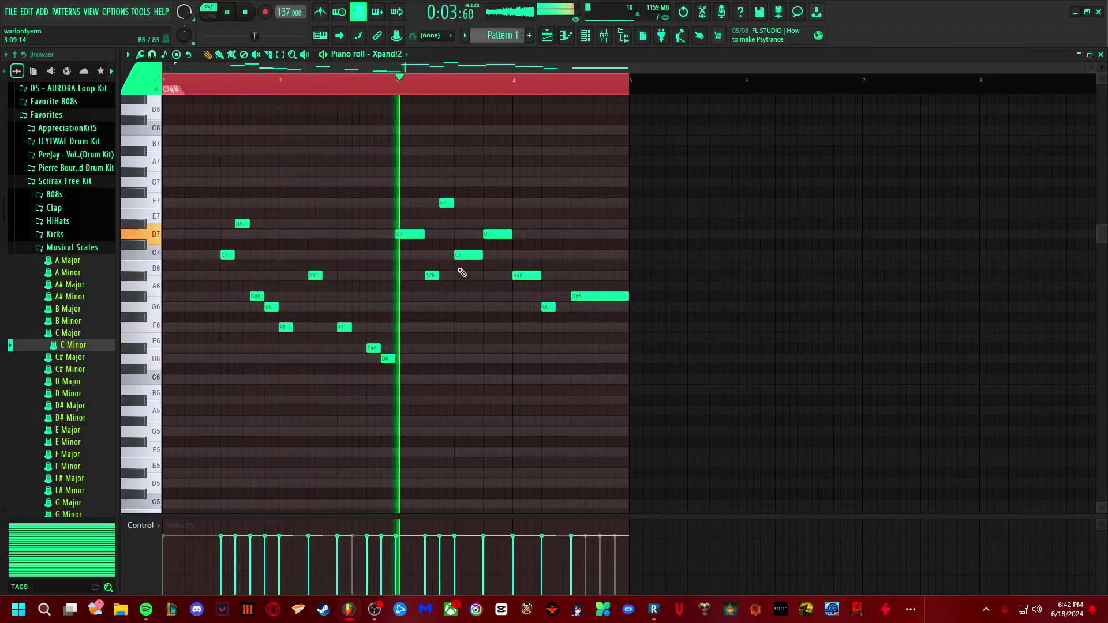
# Step: Restart playback and raise the D6 eighth note at the end of bar 2 to G6
pyautogui.press('space')
pyautogui.press('space')
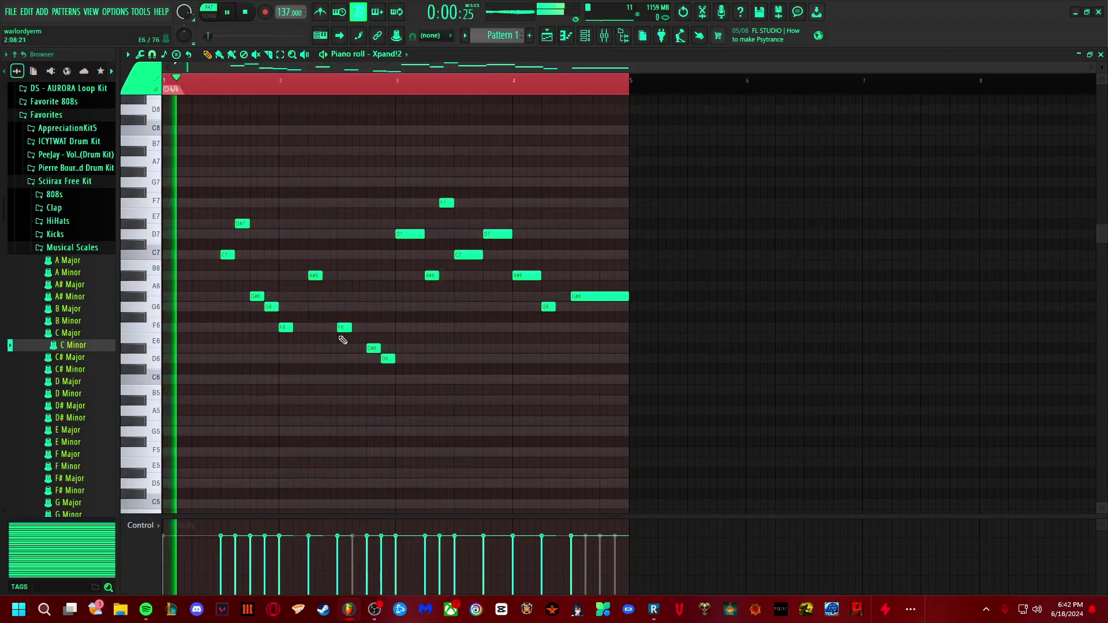
pyautogui.moveTo(383, 360); pyautogui.dragTo(383, 307)
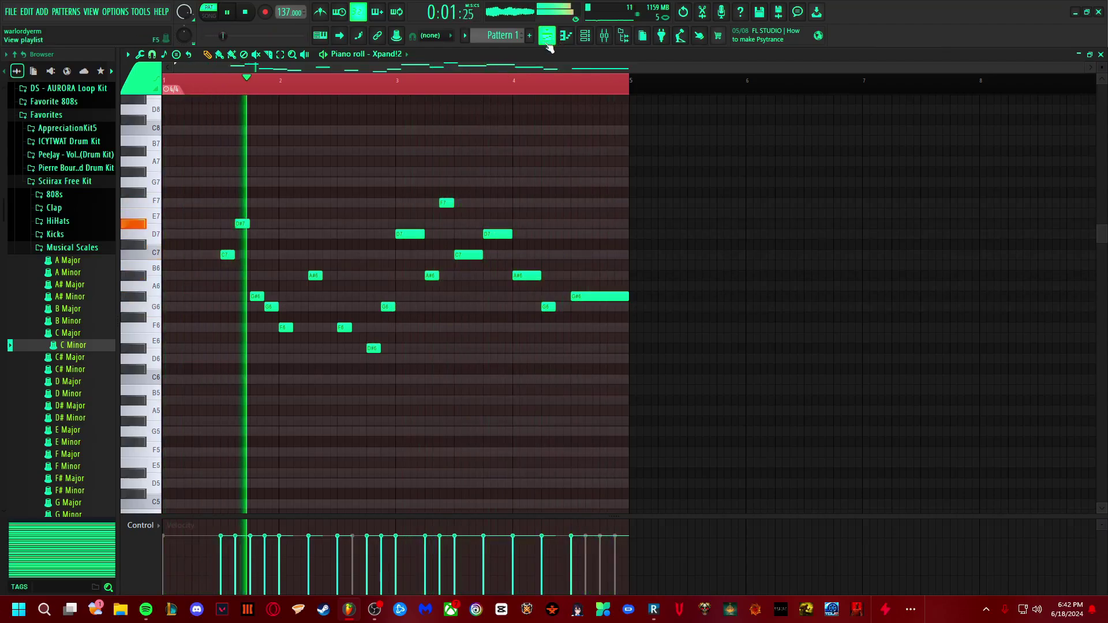
pyautogui.moveTo(221, 188); pyautogui.dragTo(404, 422)
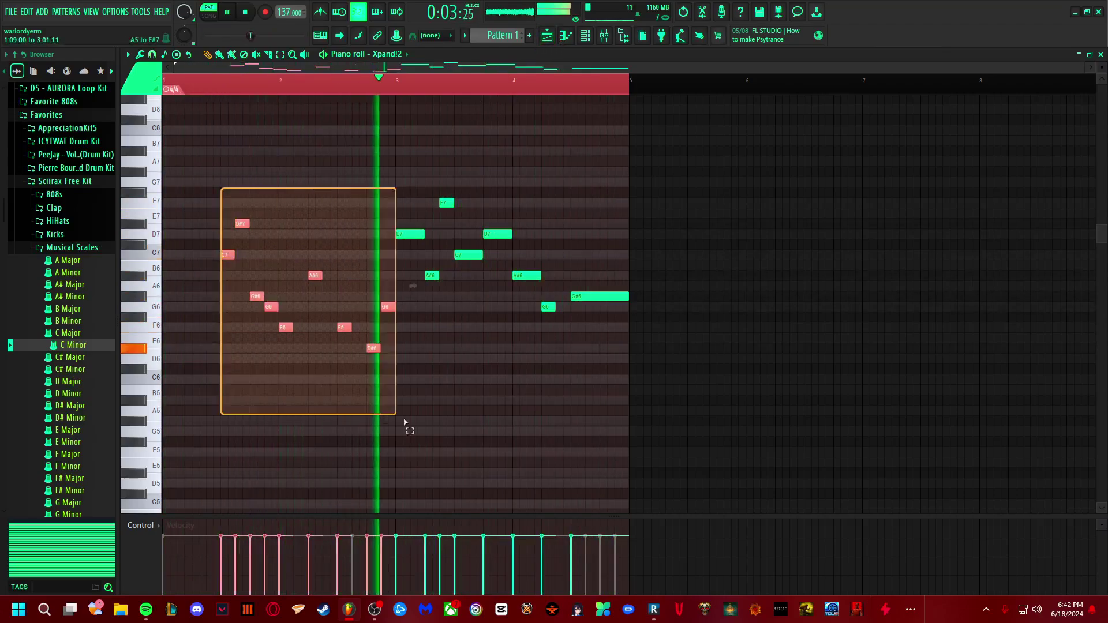
pyautogui.hotkey('ctrl', 'b')
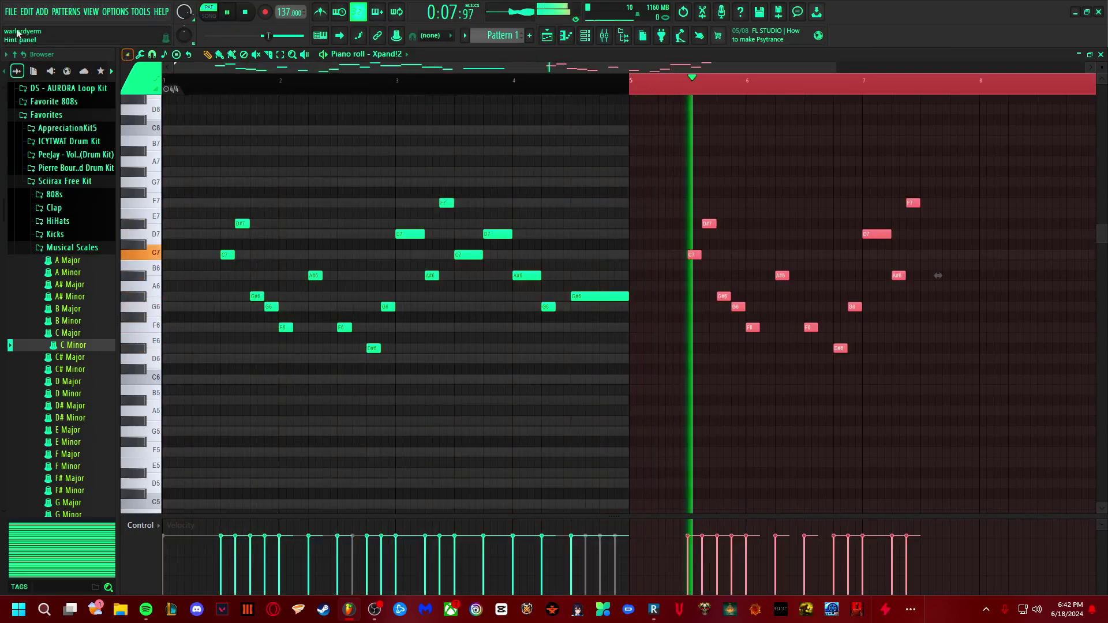
pyautogui.hotkey('ctrl', 'z')
pyautogui.click(231, 192)
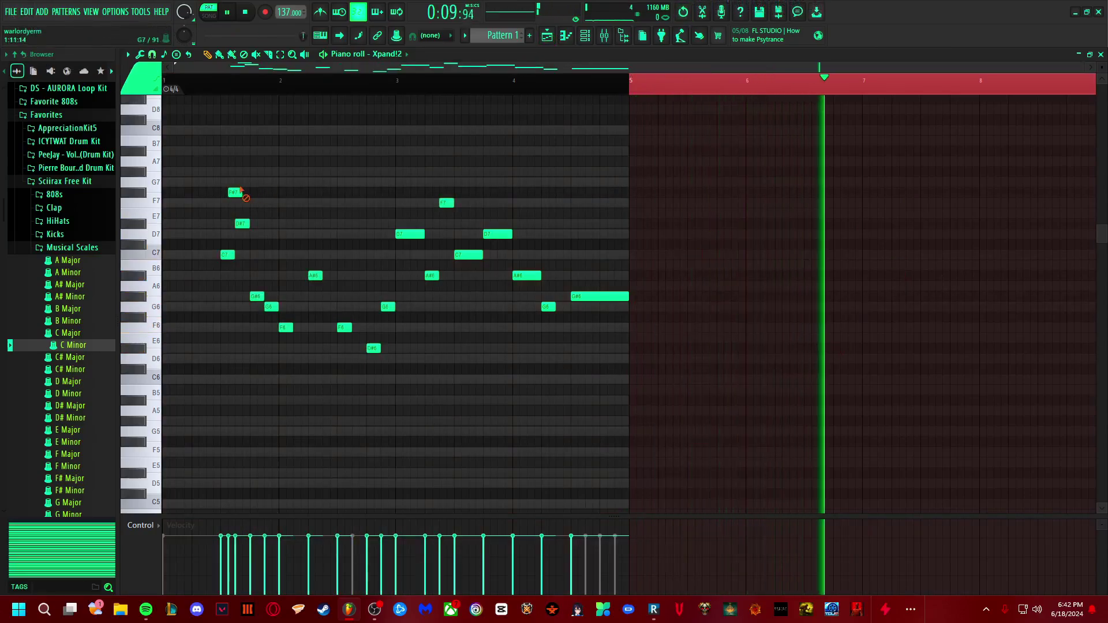
pyautogui.rightClick(241, 191)
# Step: Duplicate the phrase from the first C7 through the last D#6 in bar 2, move the copy to bar 3 starting on C6, and play it
pyautogui.moveTo(206, 188); pyautogui.dragTo(384, 389)
pyautogui.hotkey('ctrl', 'b')
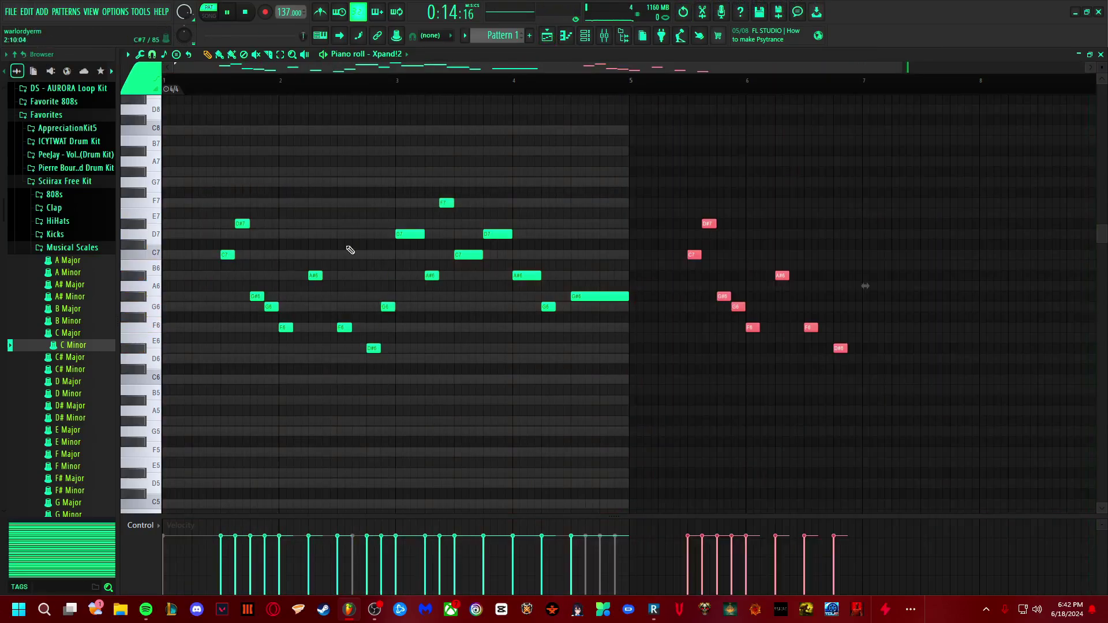
pyautogui.moveTo(708, 224); pyautogui.dragTo(416, 352)
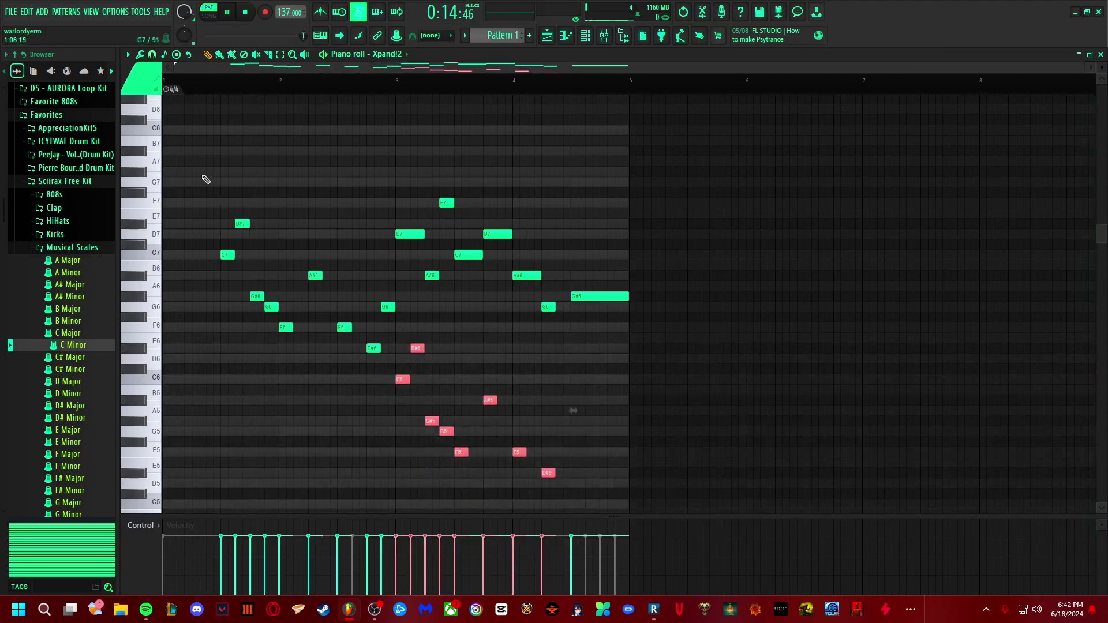
pyautogui.click(258, 89)
pyautogui.press('space')
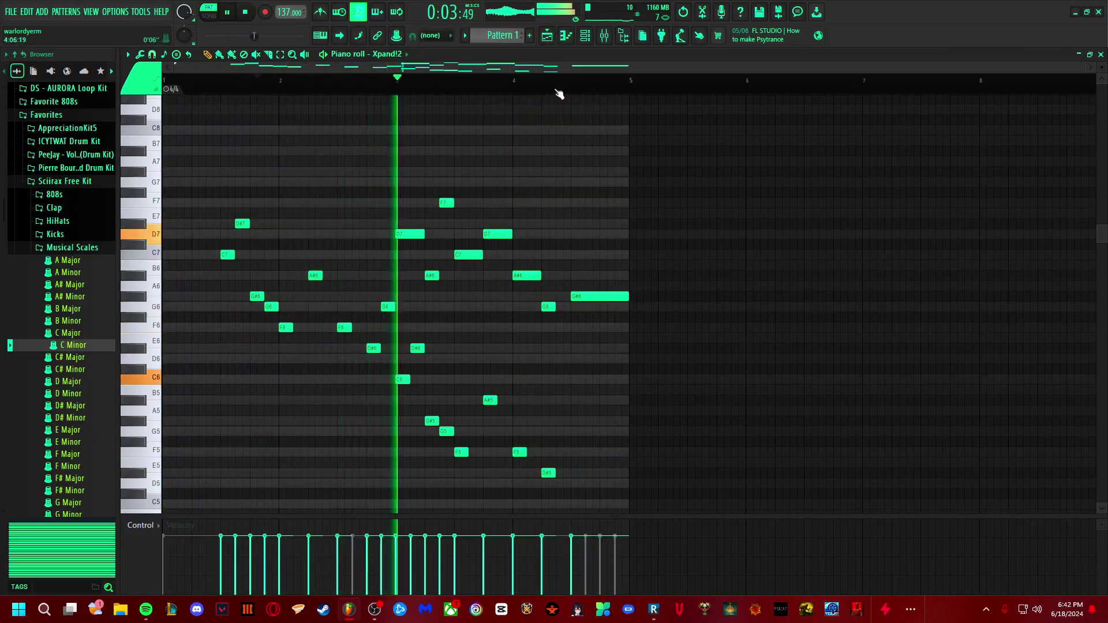
# Step: Try deleting the D#6 eighth note following the C6 in bar 3, and undo the deletion
pyautogui.click(546, 36)
pyautogui.click(563, 38)
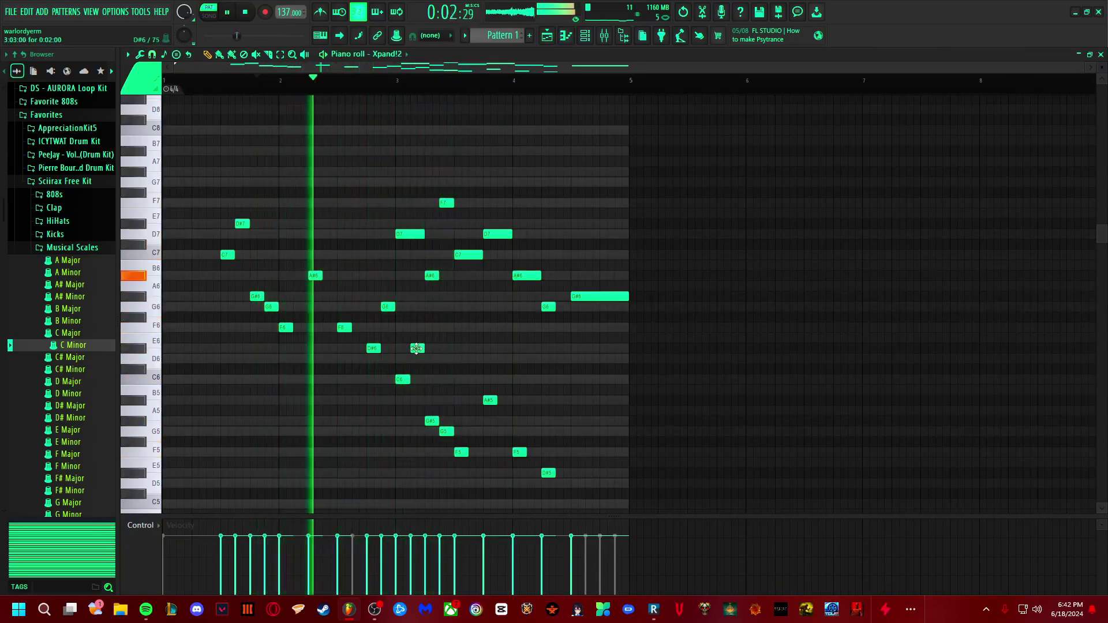
pyautogui.rightClick(416, 348)
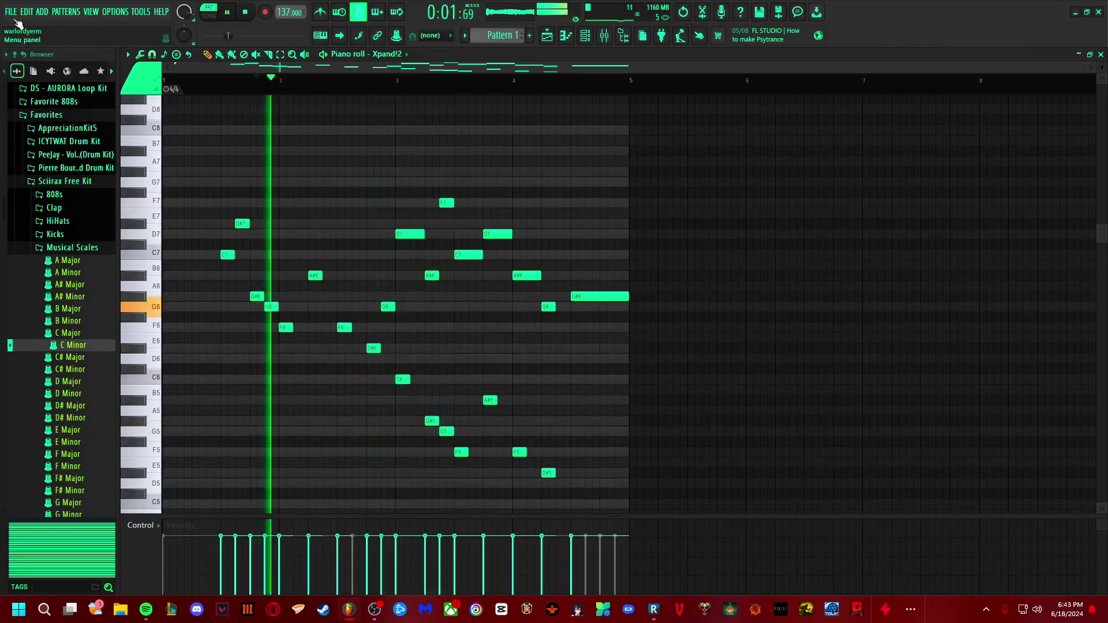
pyautogui.click(27, 12)
pyautogui.click(68, 27)
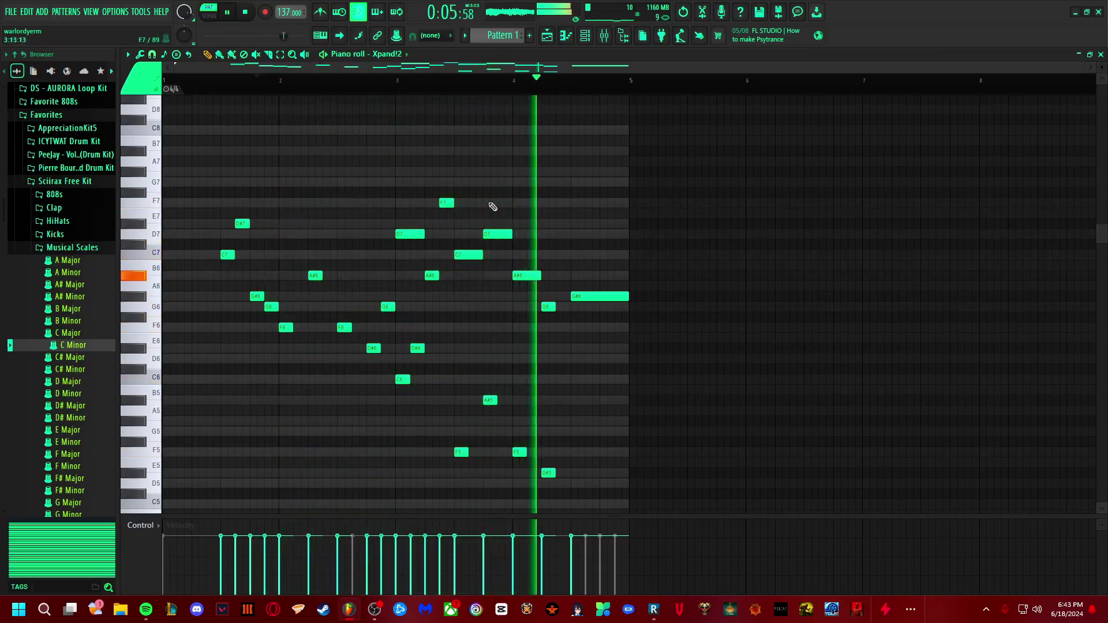
# Step: Load Fruity Stereo Enhancer into effect slot 4 of mixer Insert 1
pyautogui.click(546, 36)
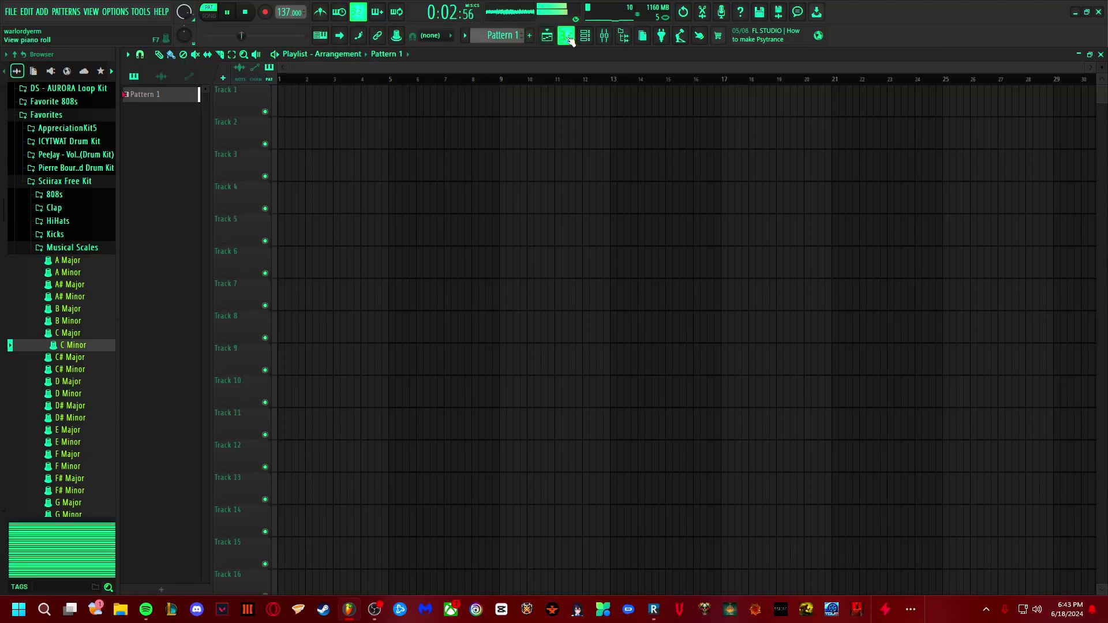
pyautogui.click(602, 37)
pyautogui.click(1004, 151)
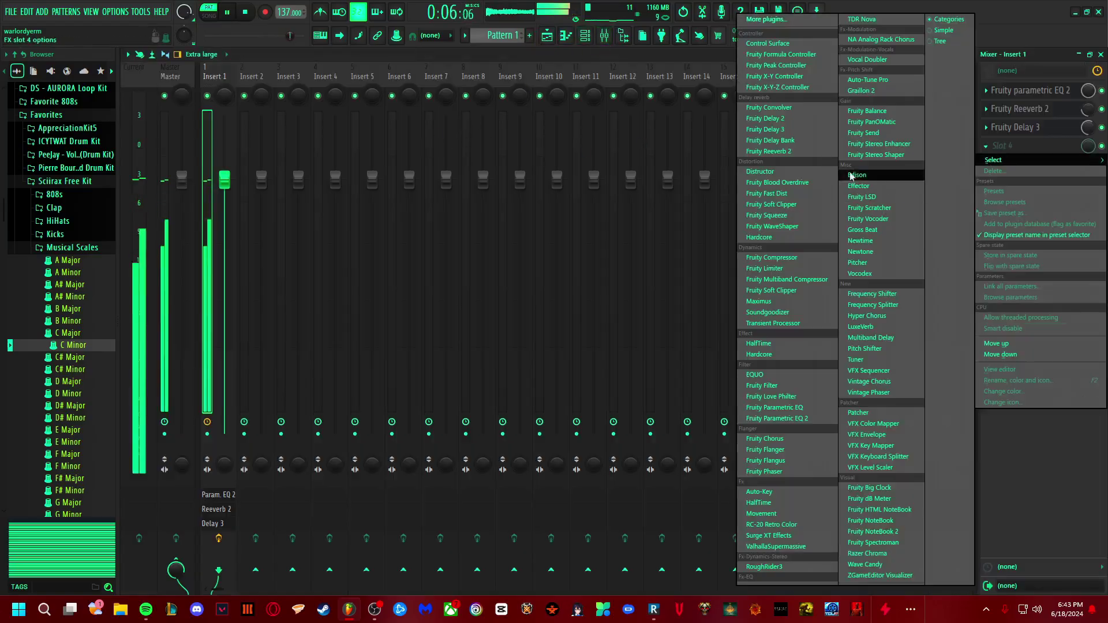
pyautogui.click(879, 145)
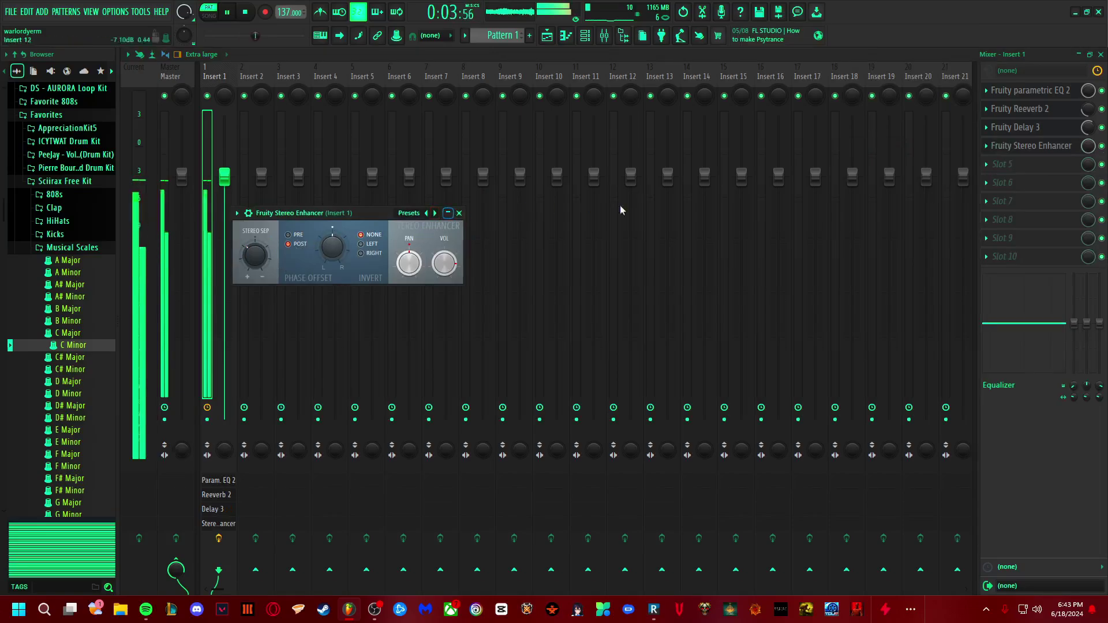
# Step: Load RC-20 Retro Color into effect slot 5 of mixer Insert 1
pyautogui.click(1000, 166)
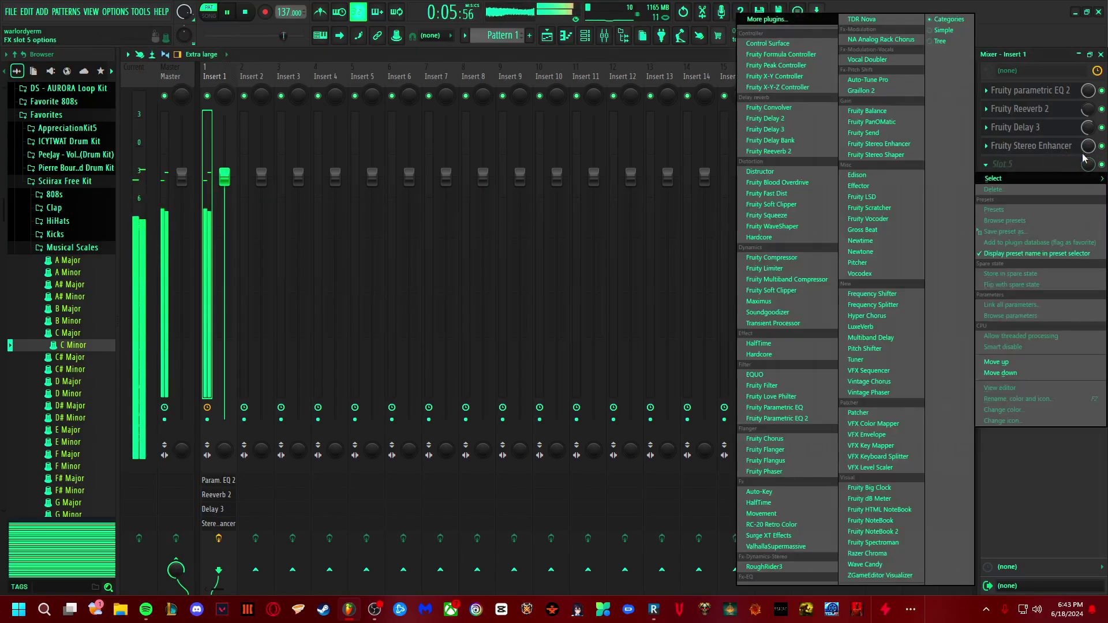
pyautogui.click(1084, 160)
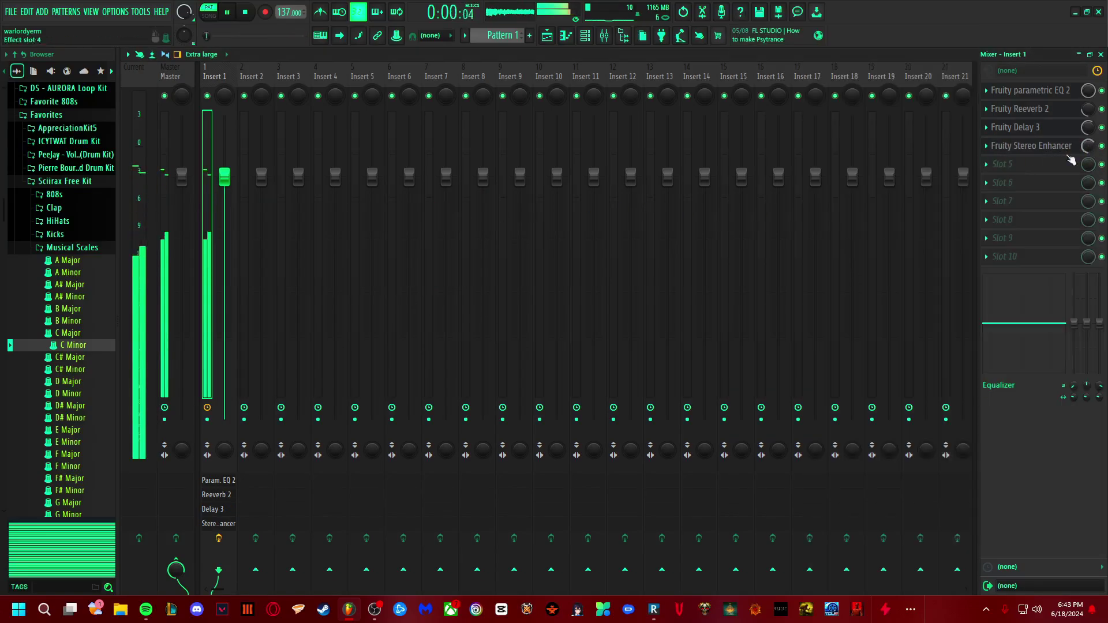
pyautogui.click(993, 166)
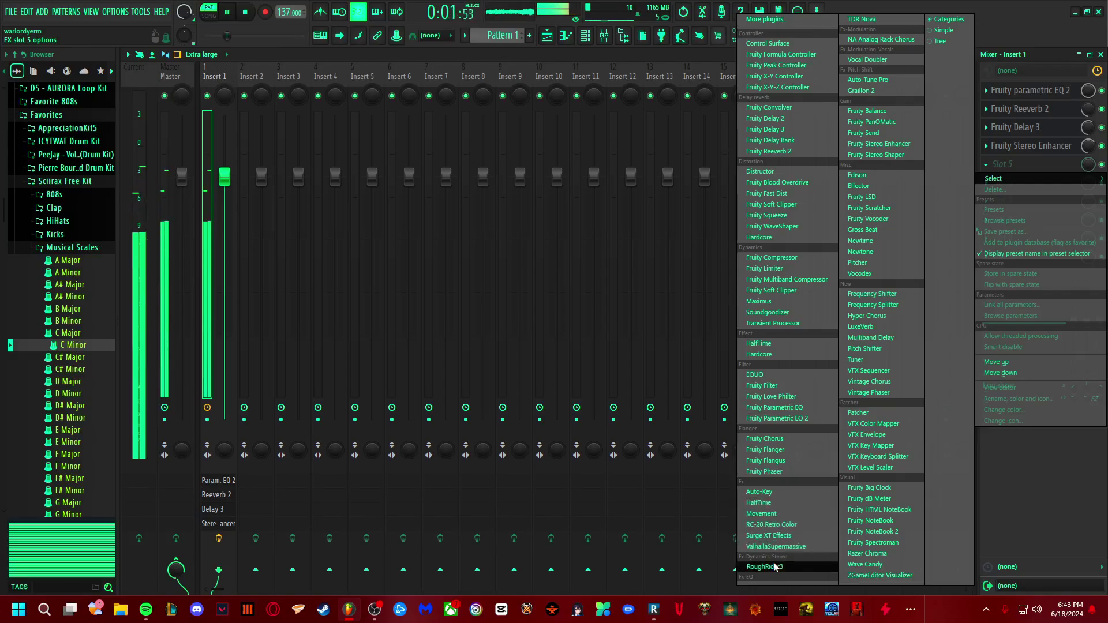
pyautogui.click(777, 527)
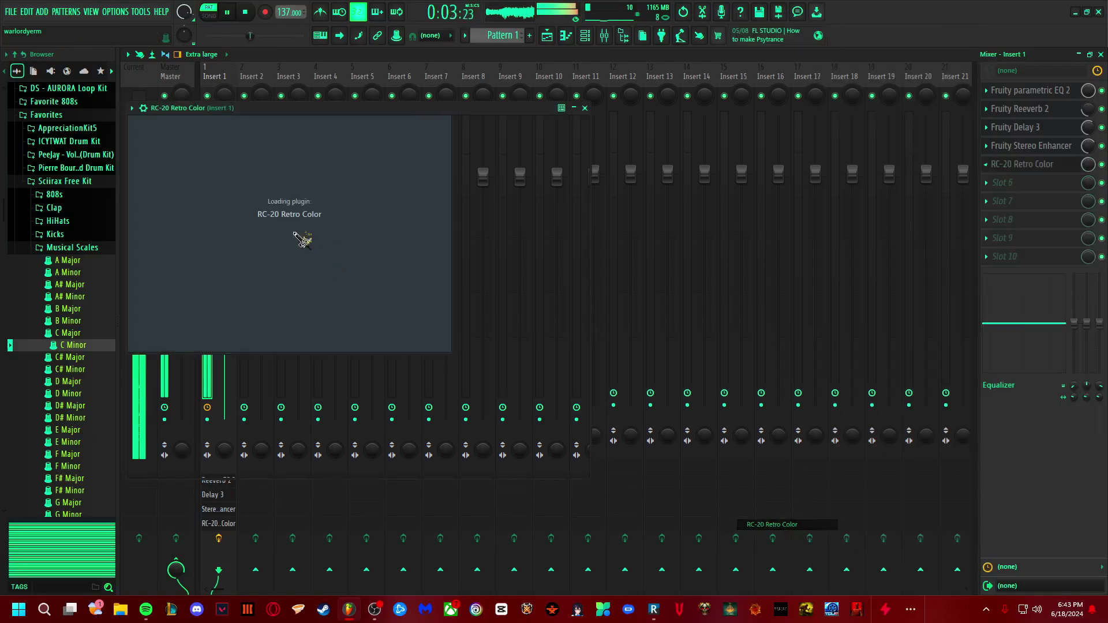
pyautogui.click(472, 228)
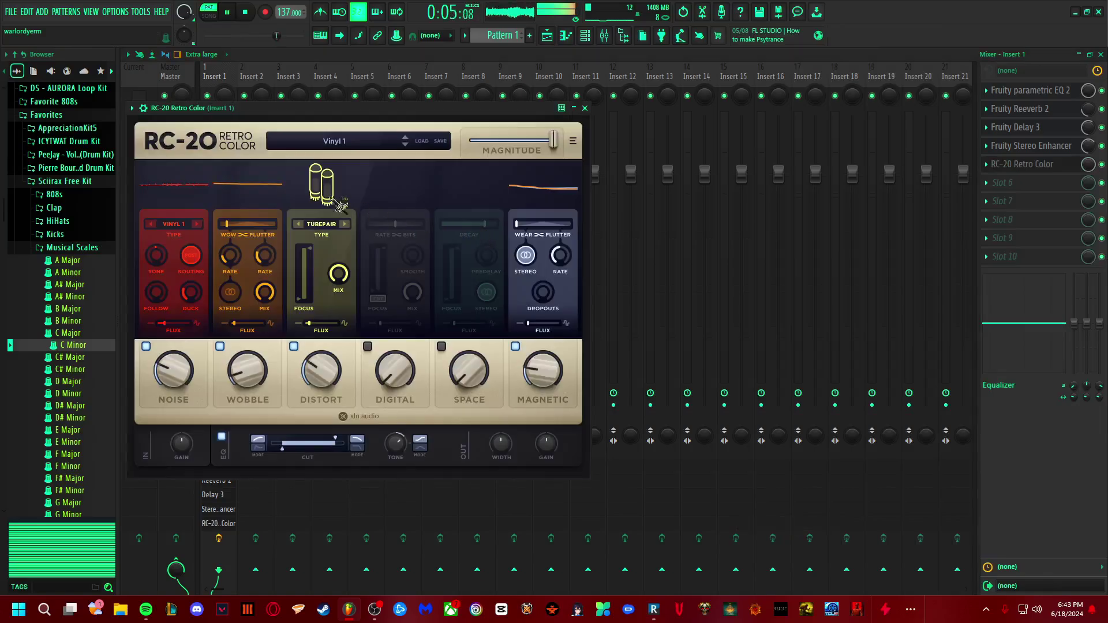
# Step: Browse the RC-20 presets, choose "Too Bright?", reduce the magnitude to about 62%, and close the plugin window
pyautogui.click(405, 138)
pyautogui.click(405, 139)
pyautogui.click(405, 138)
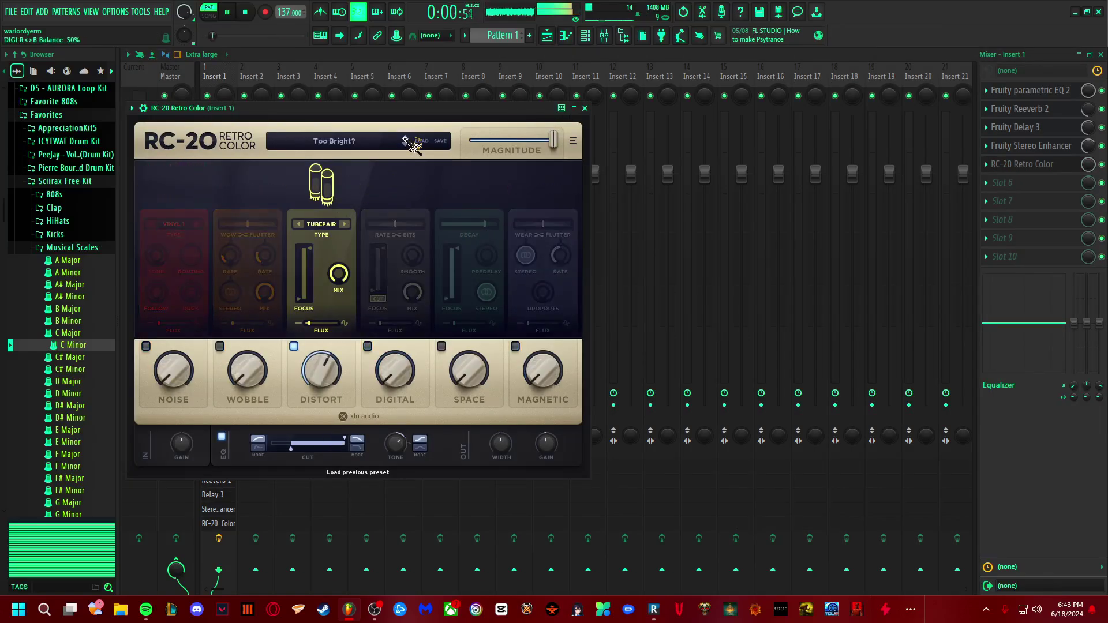
pyautogui.click(405, 144)
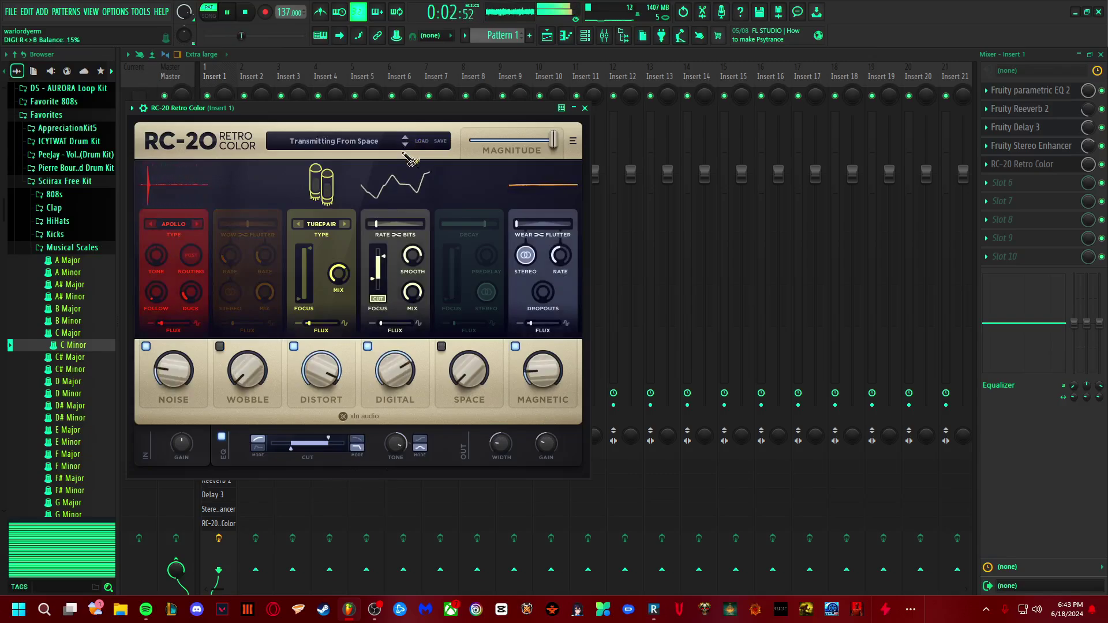
pyautogui.click(405, 145)
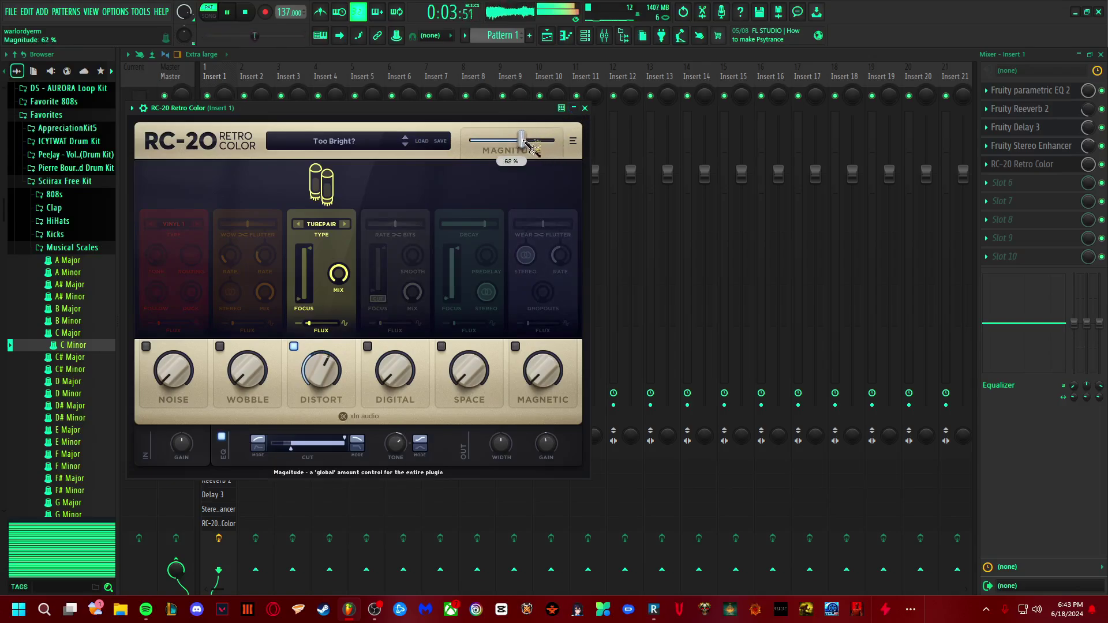
pyautogui.click(584, 109)
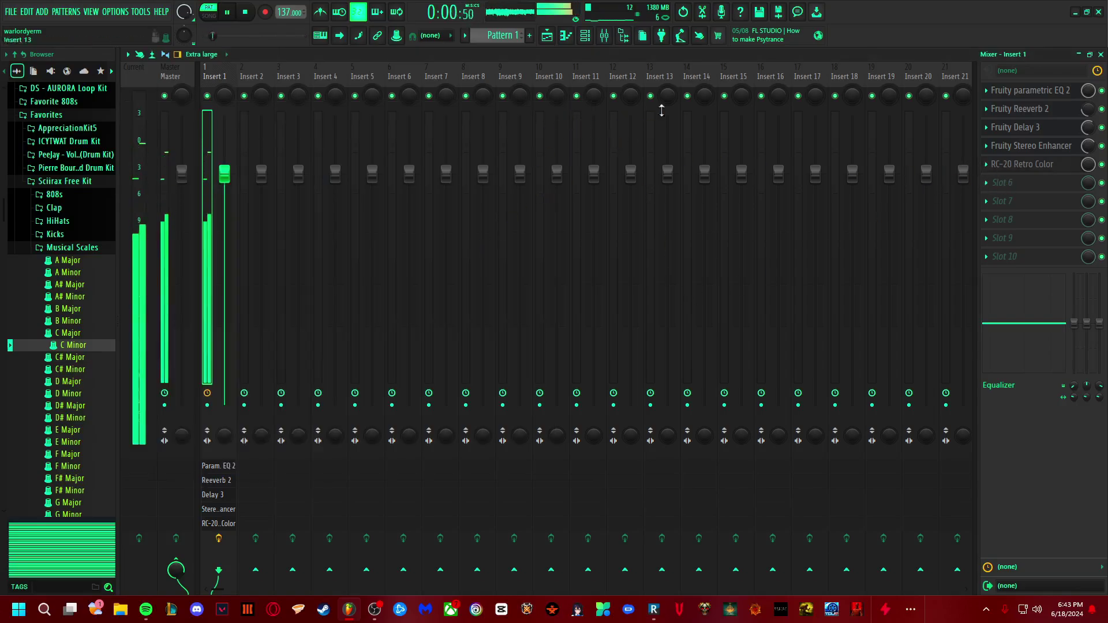
# Step: Show the channel rack and set the project tempo to 148 BPM
pyautogui.click(587, 44)
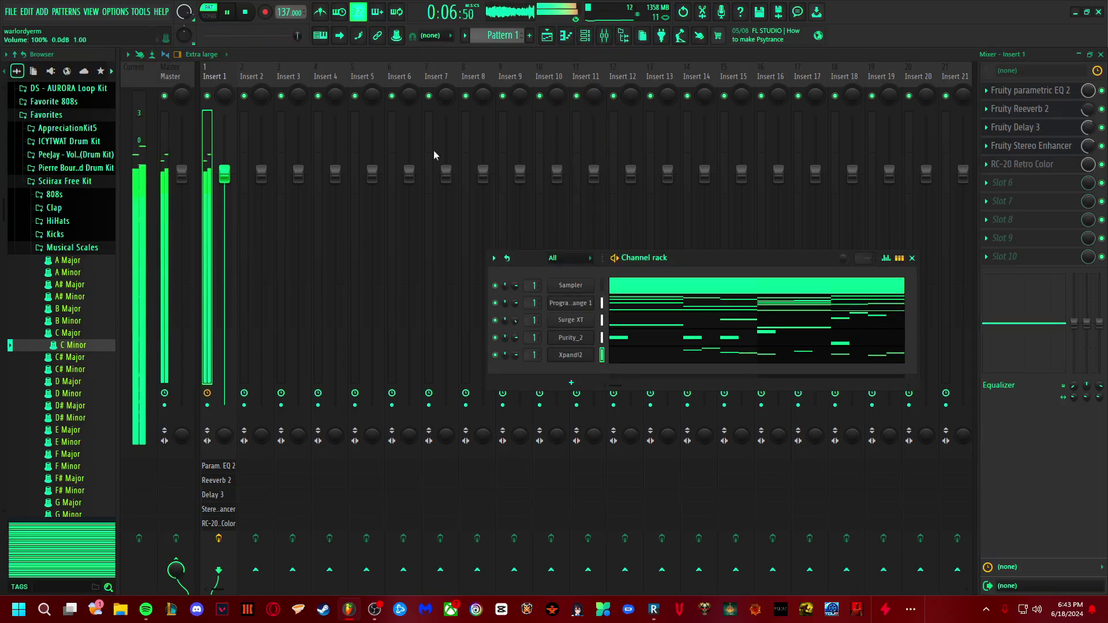
pyautogui.rightClick(293, 16)
pyautogui.click(409, 116)
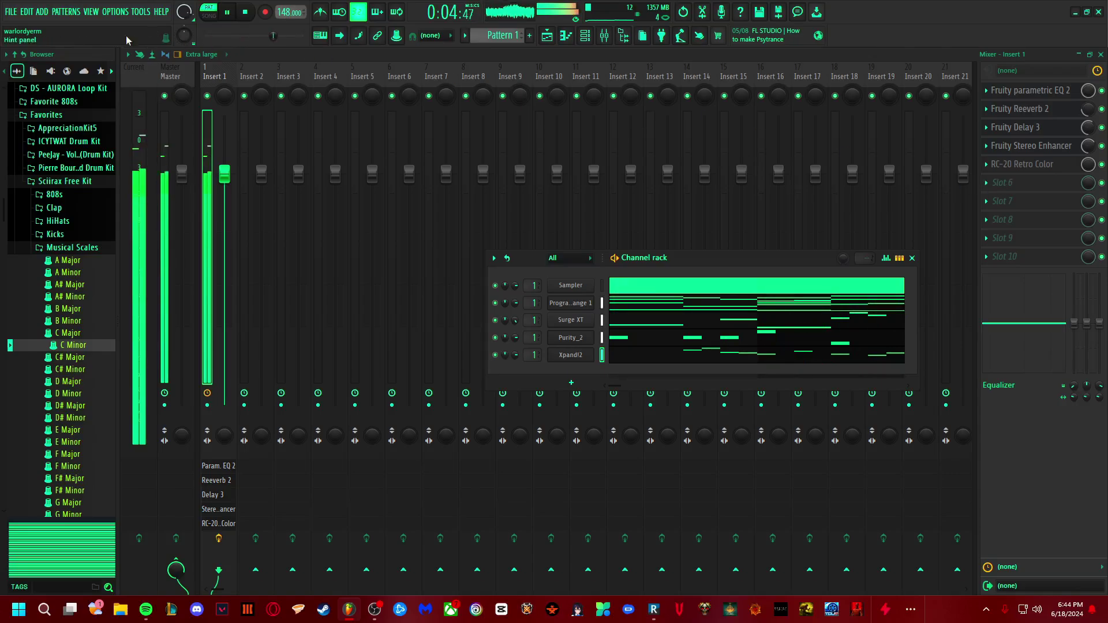
# Step: Save the project under the name "balls deep"
pyautogui.click(13, 10)
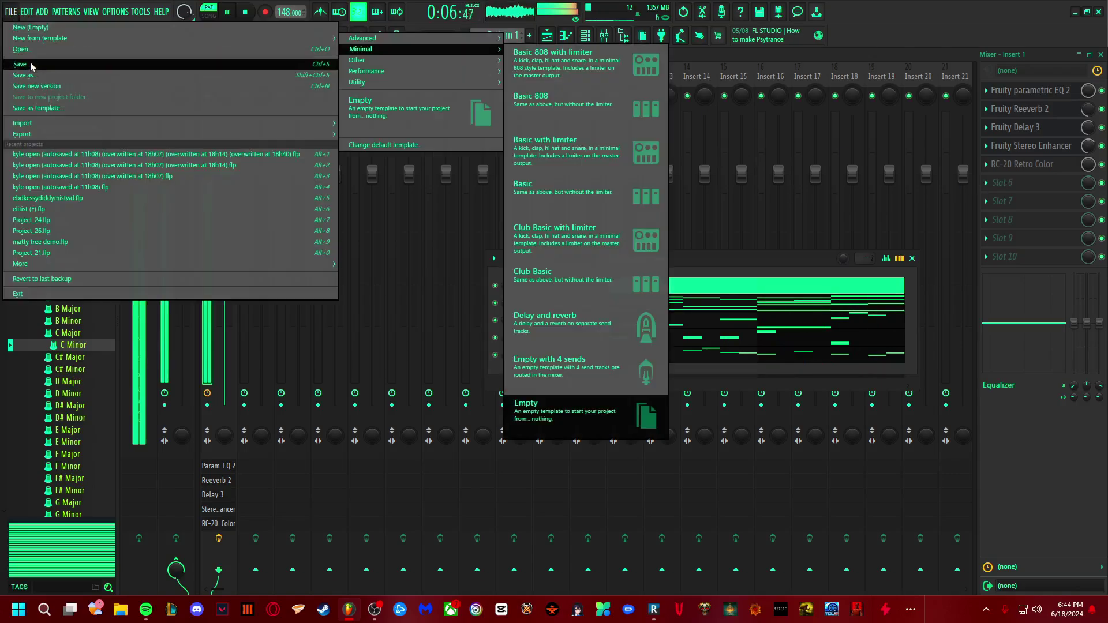
pyautogui.click(30, 65)
pyautogui.write('balls')
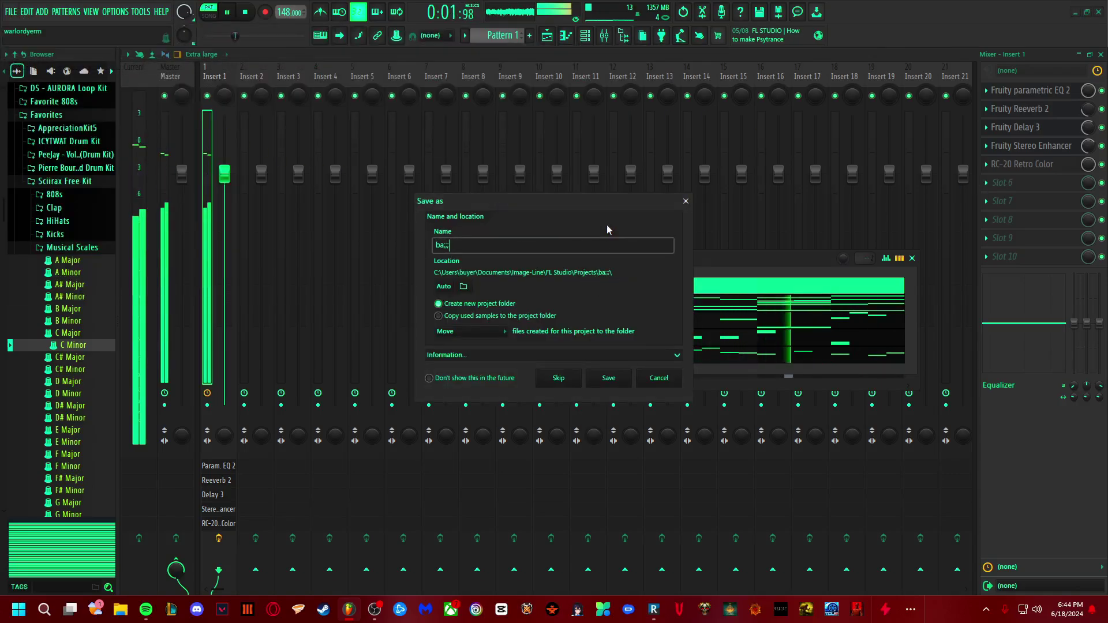
pyautogui.write(' deep')
pyautogui.press('Return')
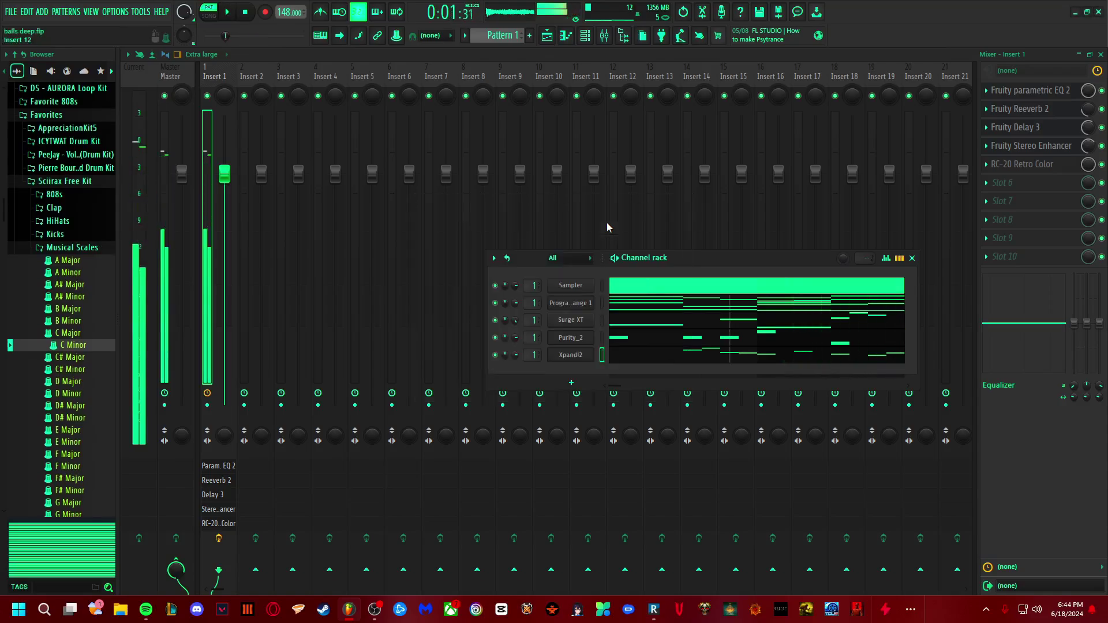
# Step: Place Pattern 1 on playlist Track 1 starting at bar 1 and play it in song mode
pyautogui.click(546, 35)
pyautogui.moveTo(235, 120); pyautogui.dragTo(285, 99)
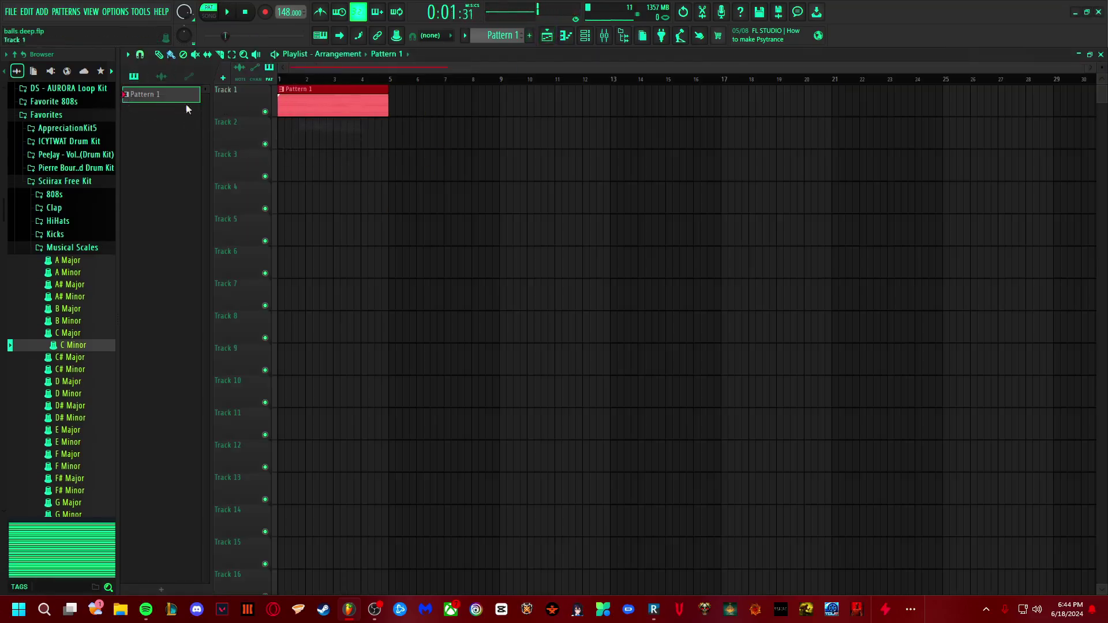
pyautogui.click(229, 12)
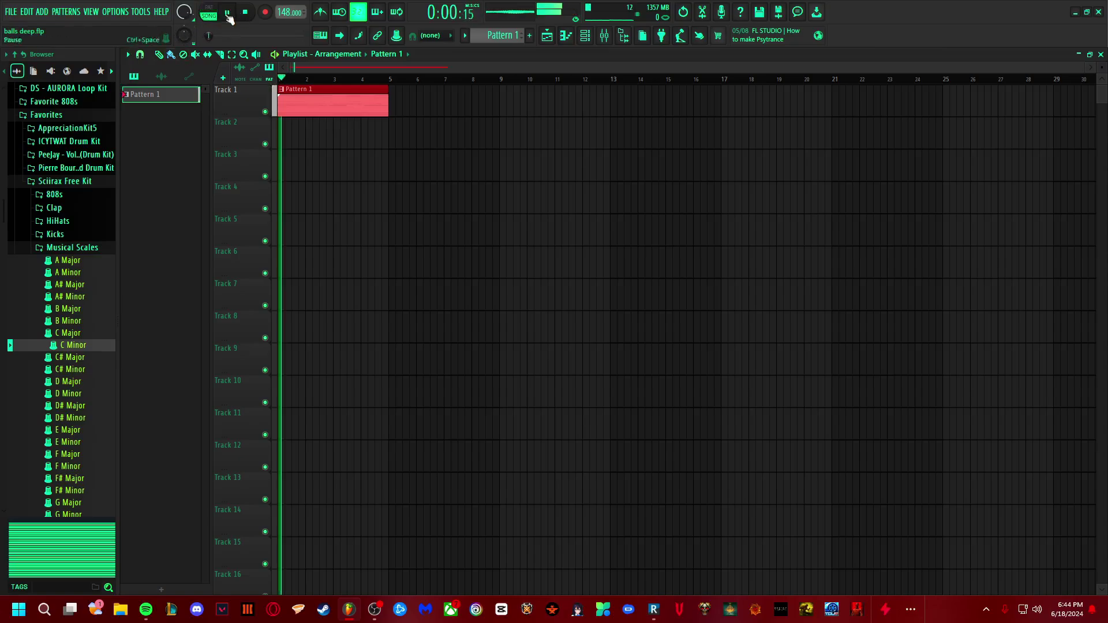
# Step: Export the song as the wave file "balls deep" to the Desktop and start the render
pyautogui.click(10, 11)
pyautogui.moveTo(64, 134)
pyautogui.click(367, 143)
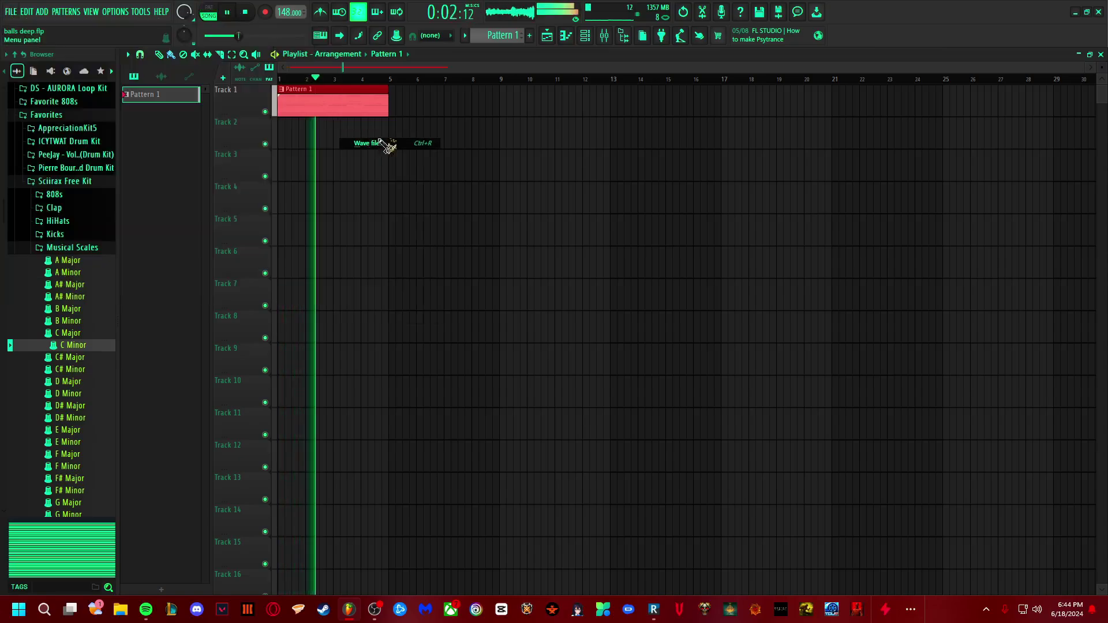
pyautogui.click(37, 119)
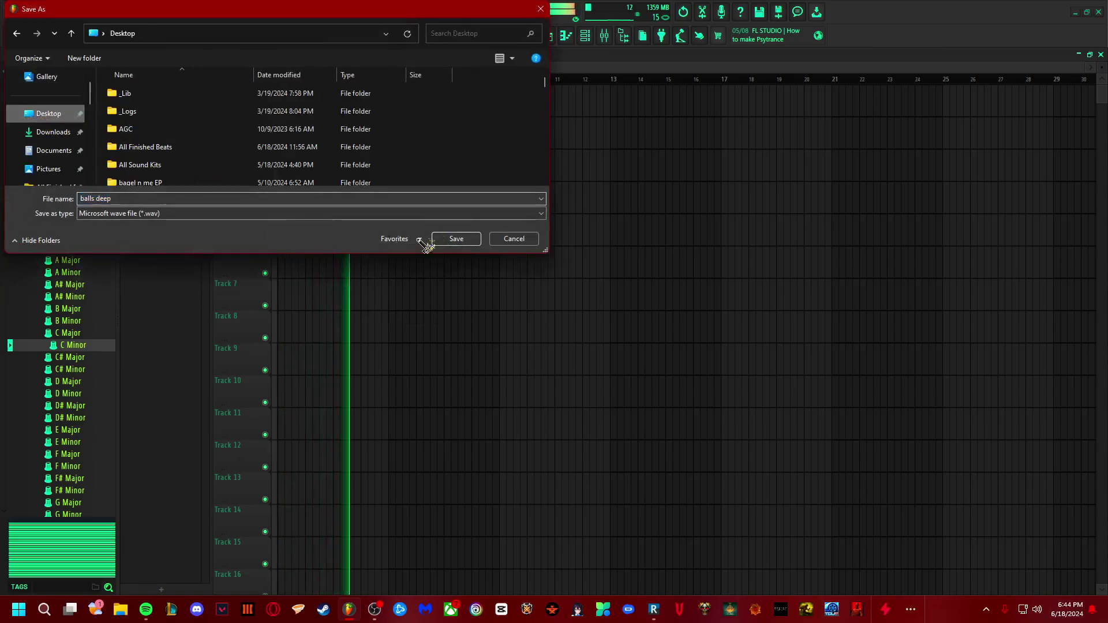
pyautogui.click(454, 238)
pyautogui.click(670, 130)
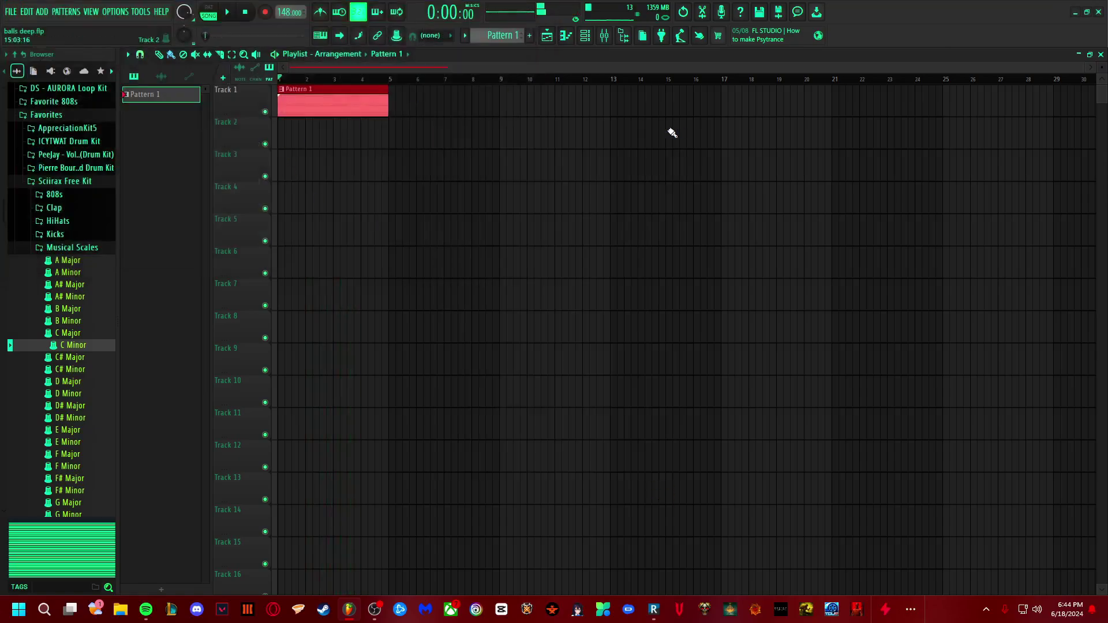
# Step: Export the song as the wave file "balls deep" into the "random samples" folder on the Desktop
pyautogui.click(10, 12)
pyautogui.moveTo(49, 134)
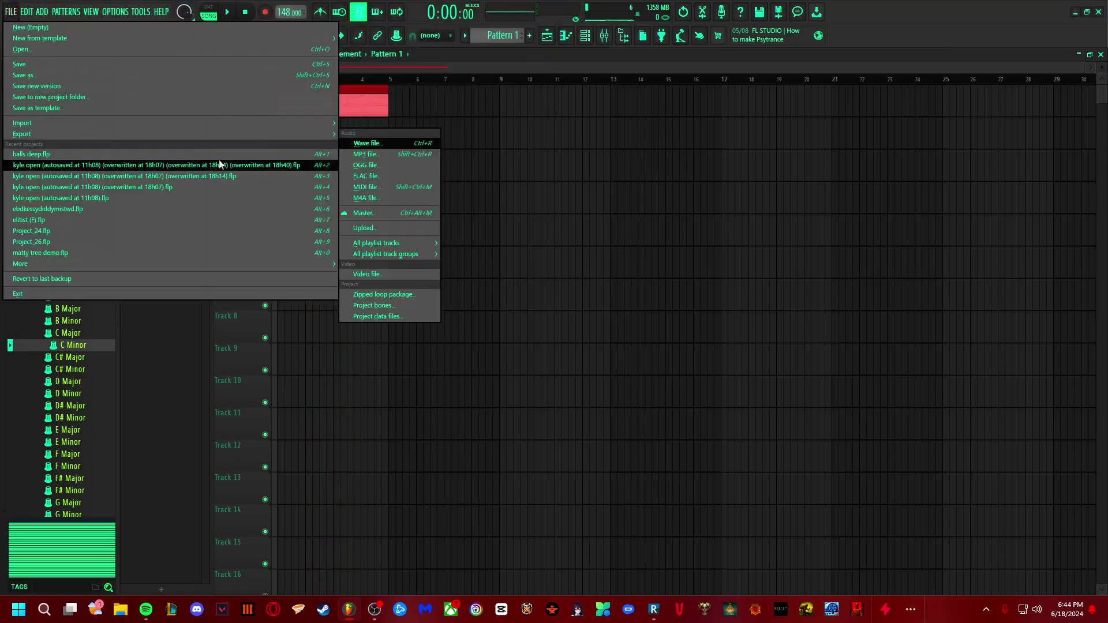
pyautogui.click(377, 145)
pyautogui.click(48, 113)
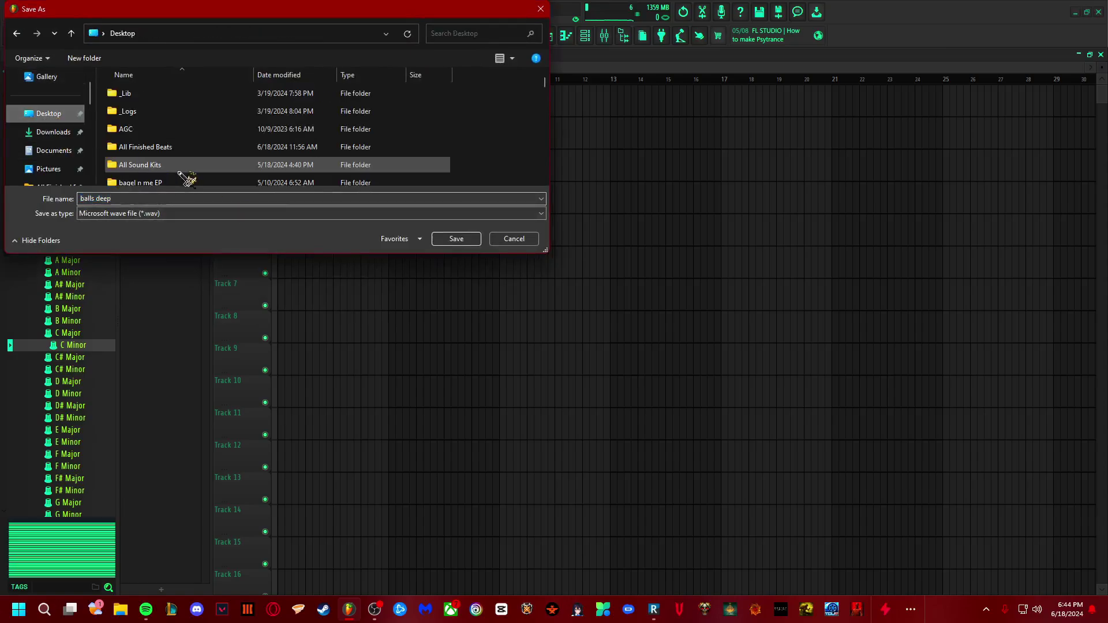
pyautogui.scroll(-10, 185, 180)
pyautogui.click(193, 144)
pyautogui.doubleClick(193, 143)
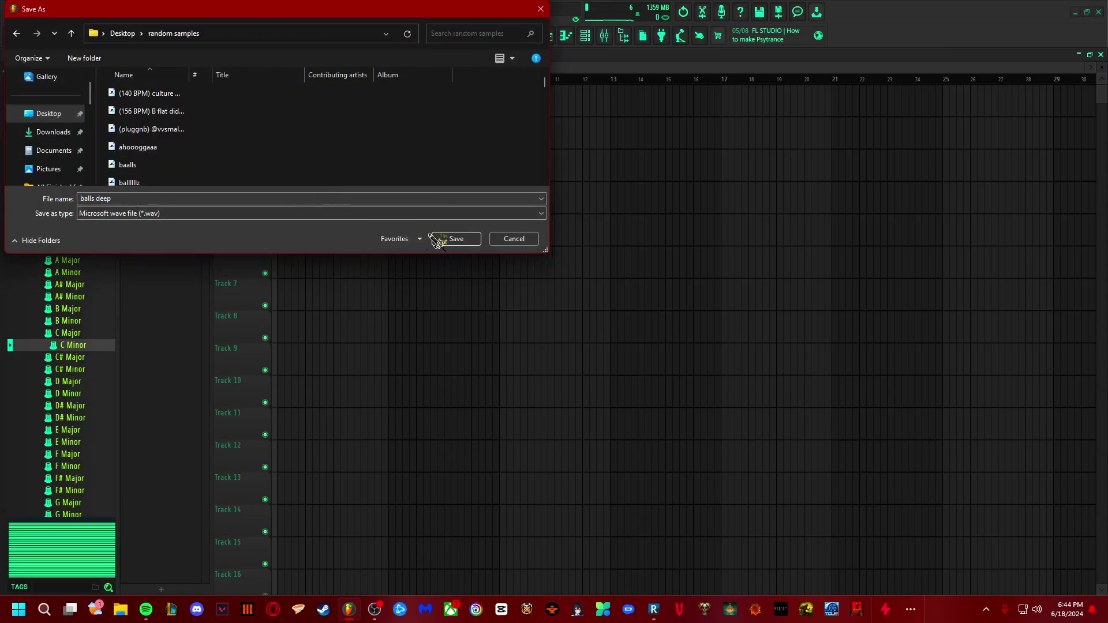
pyautogui.click(456, 239)
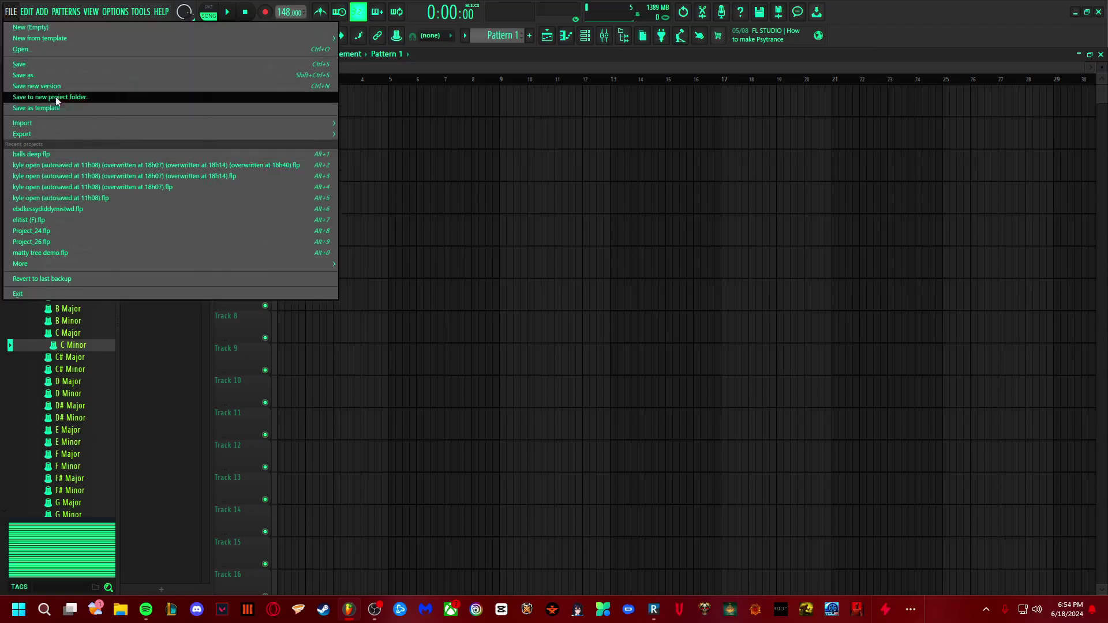
# Step: Bring the exported "balls deep" wave file into the playlist and place it on Track 1 starting at bar 1
pyautogui.click(131, 611)
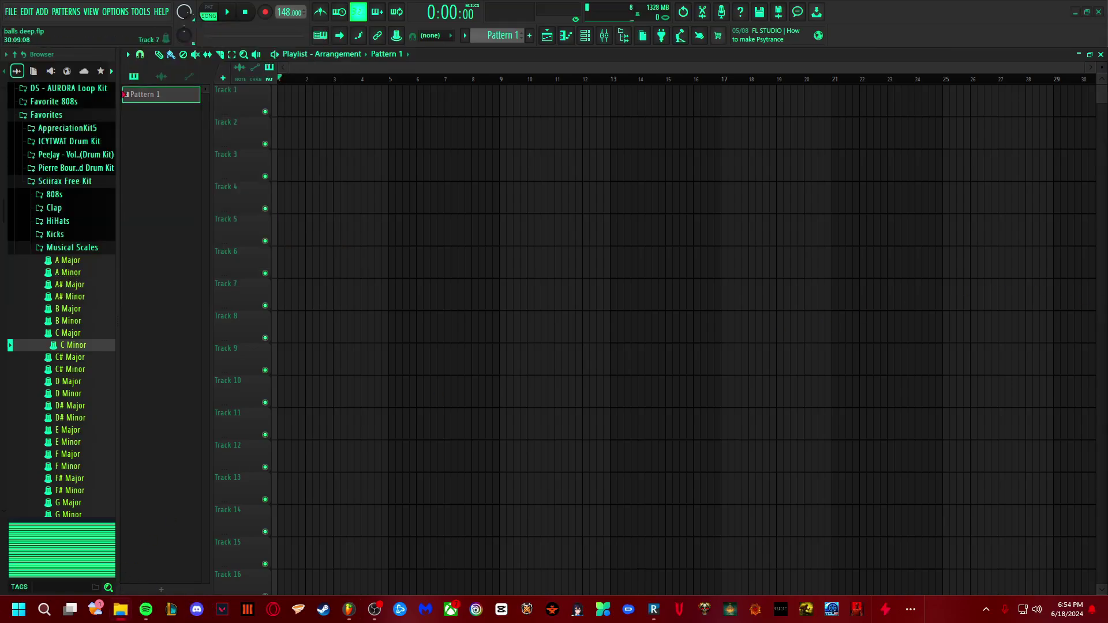
pyautogui.moveTo(1084, 289); pyautogui.dragTo(323, 131)
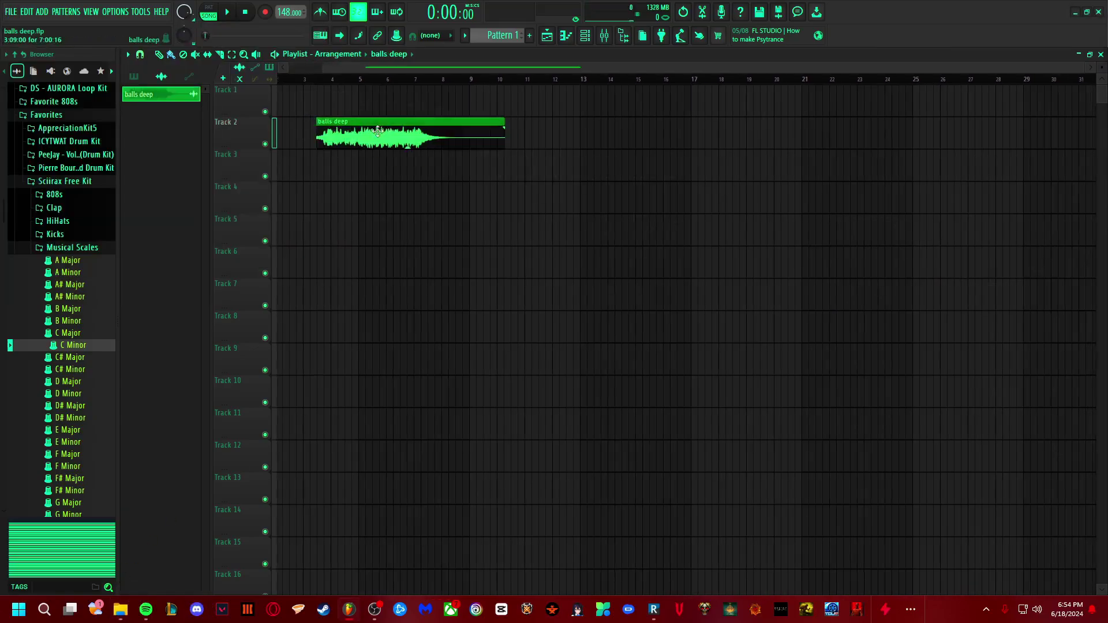
pyautogui.moveTo(475, 119); pyautogui.dragTo(425, 86)
pyautogui.moveTo(330, 67); pyautogui.dragTo(291, 67)
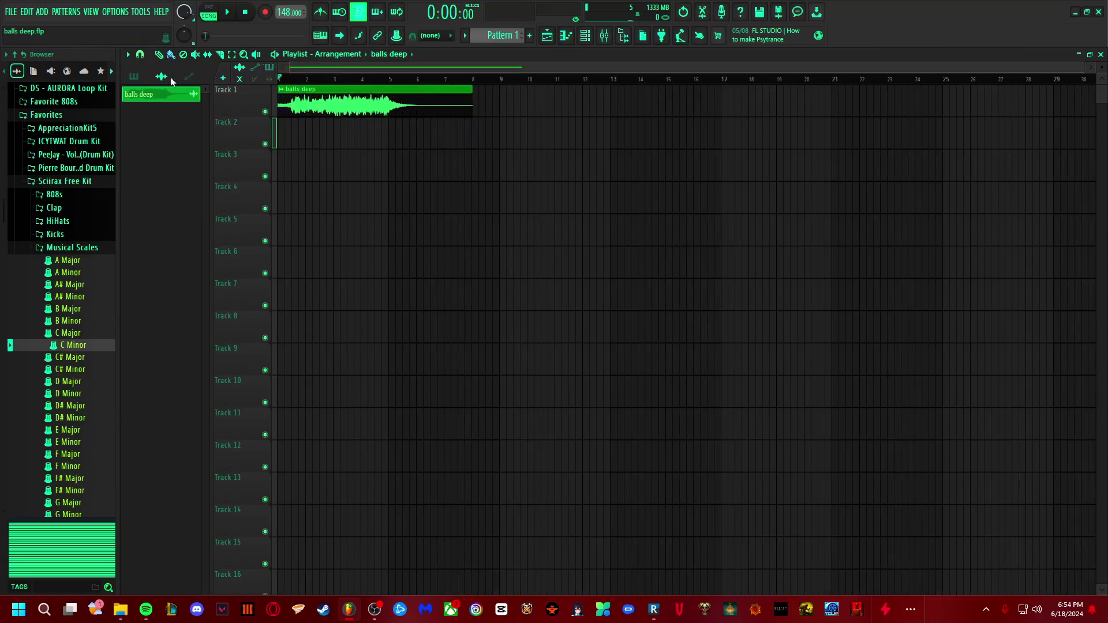
# Step: Reverse the "balls deep" audio clip and play it from about bar 3
pyautogui.doubleClick(408, 107)
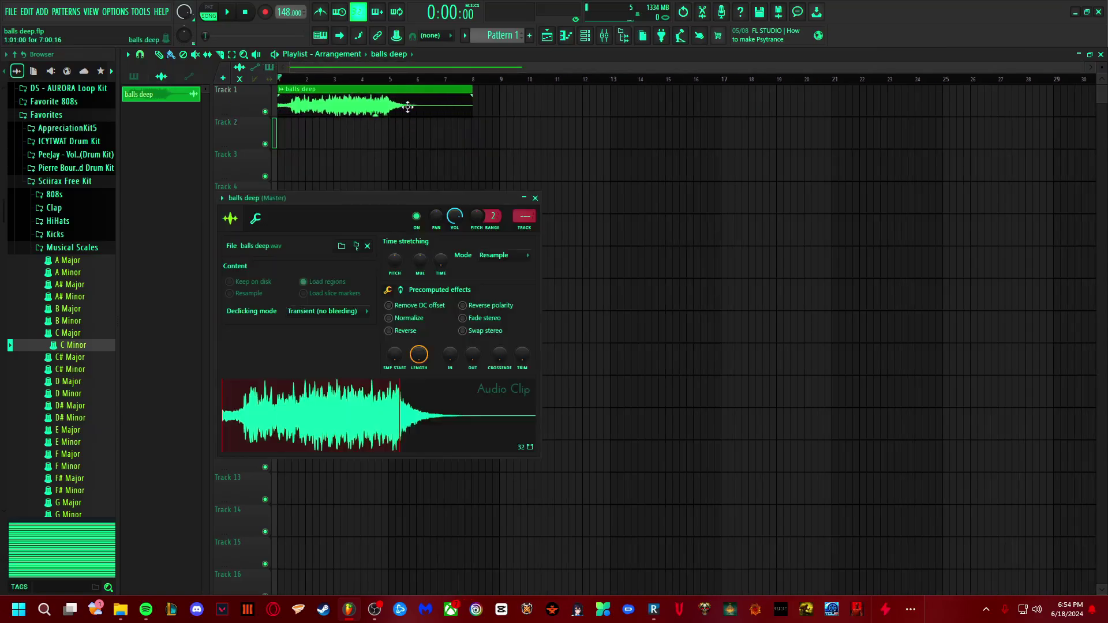
pyautogui.click(430, 330)
pyautogui.click(347, 79)
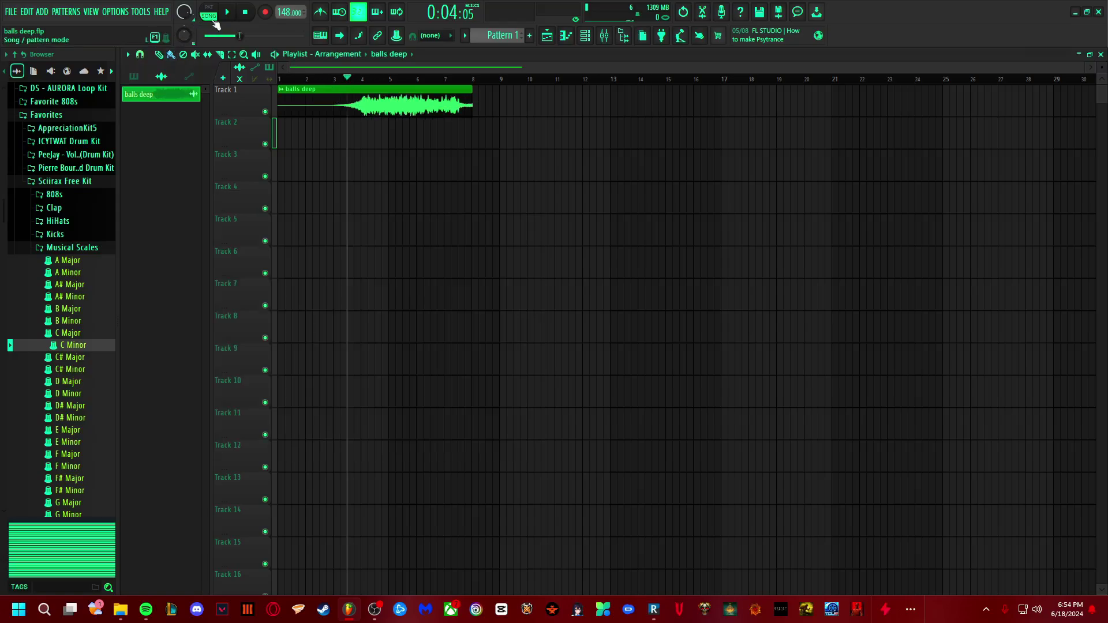
pyautogui.press('space')
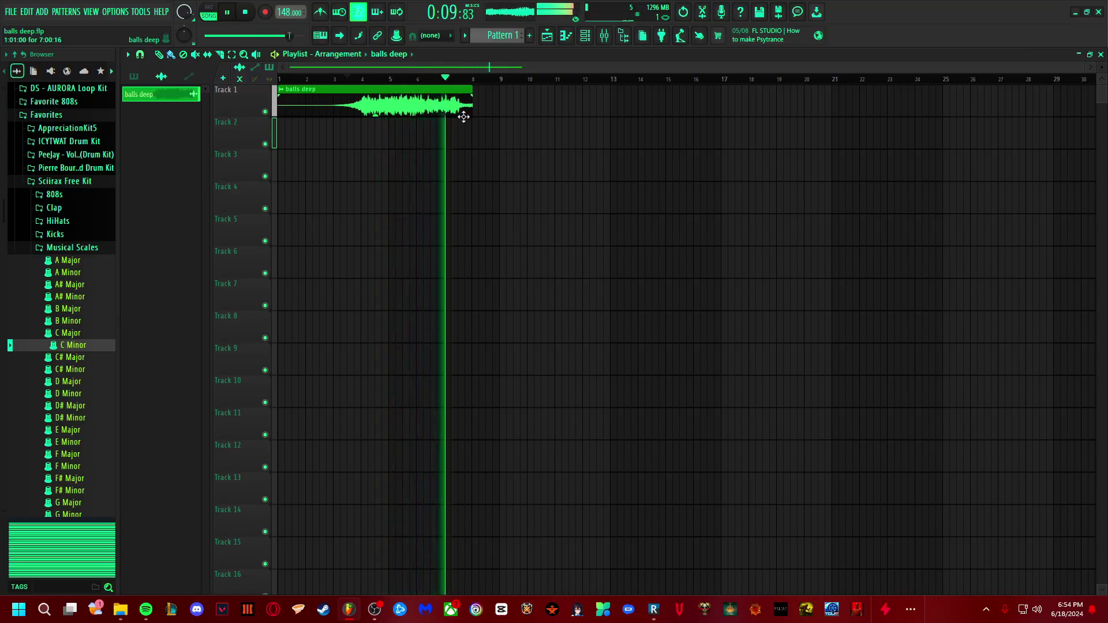
# Step: Shift the pitch of the "balls deep" audio clip to -400 cents and listen to it from about bar 4
pyautogui.doubleClick(437, 96)
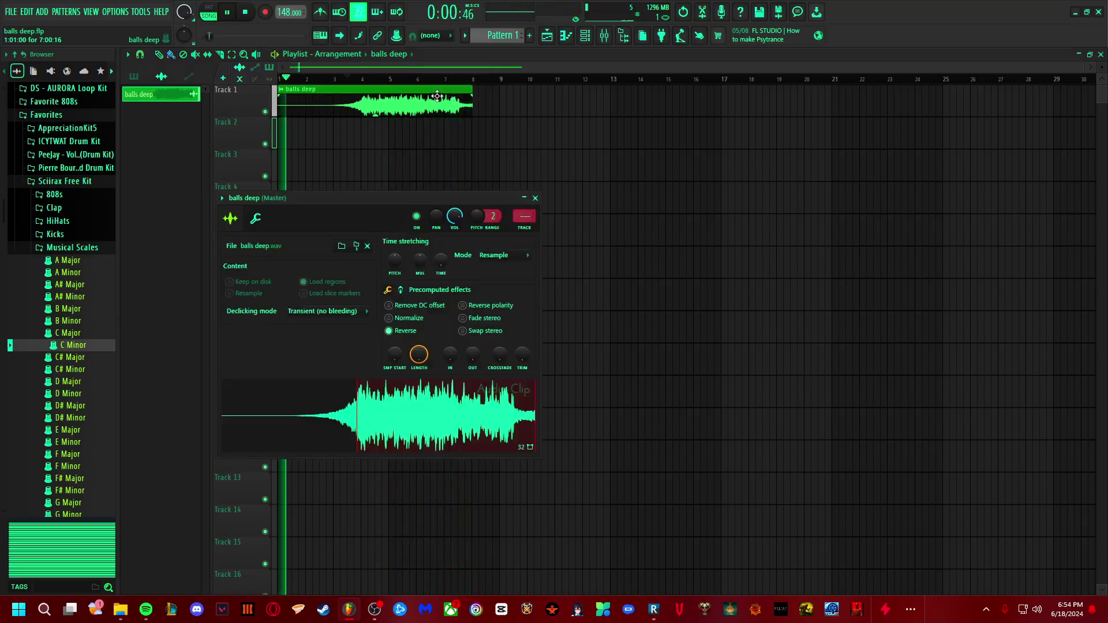
pyautogui.moveTo(394, 260); pyautogui.dragTo(394, 287)
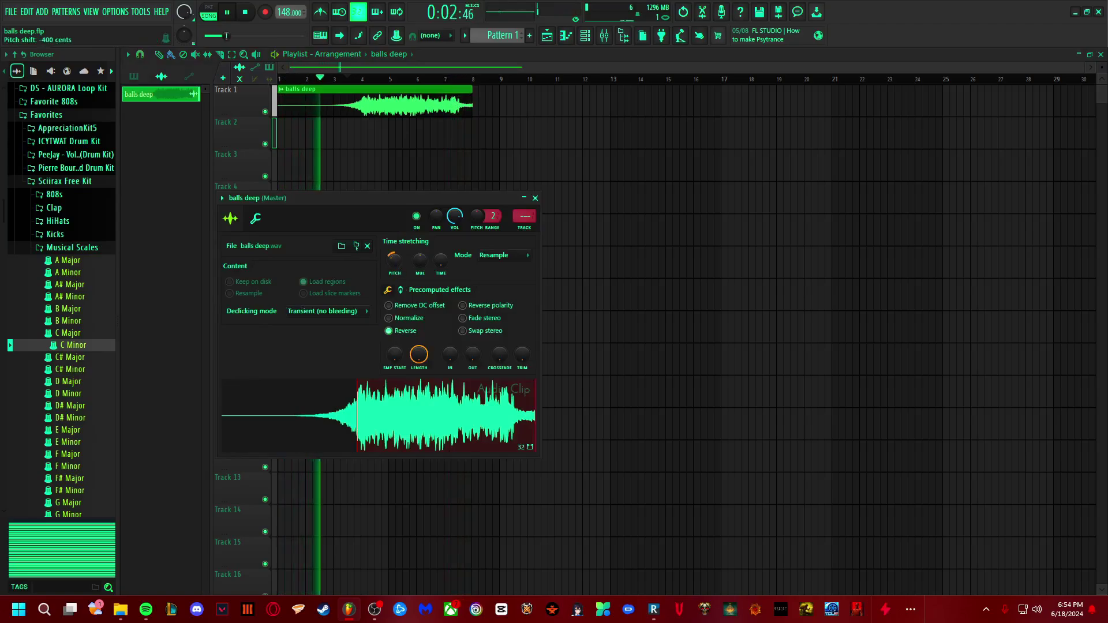
pyautogui.click(359, 79)
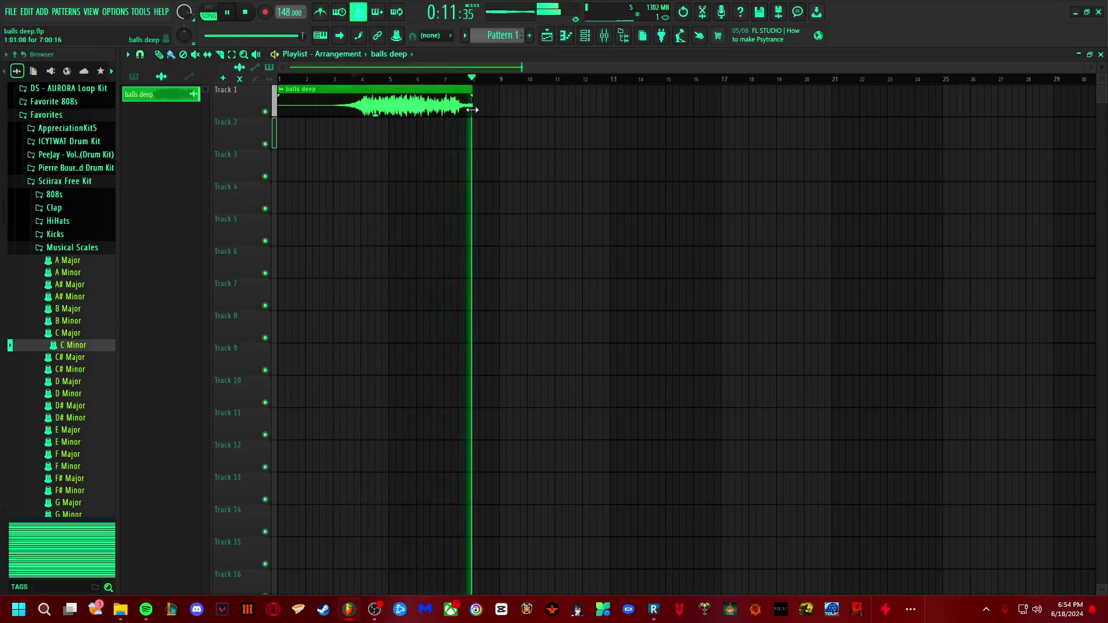
# Step: Delete the audio clip from Track 1 and place Pattern 1 there starting at bar 1
pyautogui.moveTo(474, 108)
pyautogui.mouseDown()
pyautogui.moveTo(489, 114)
pyautogui.moveTo(471, 114)
pyautogui.mouseUp()
pyautogui.rightClick(313, 89)
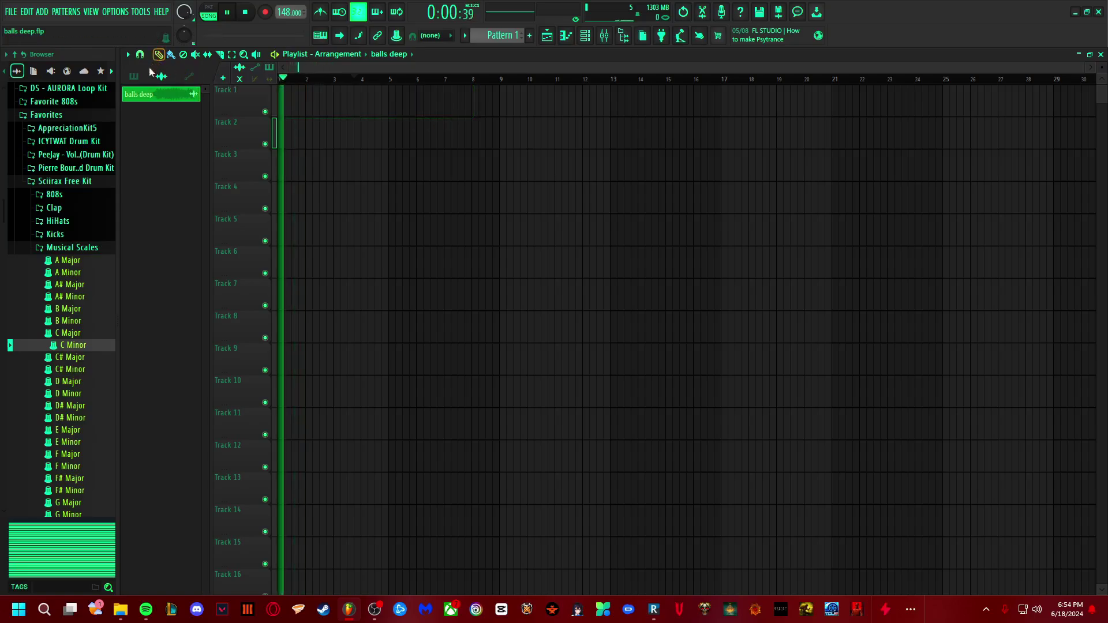
pyautogui.click(135, 76)
pyautogui.moveTo(161, 96); pyautogui.dragTo(311, 99)
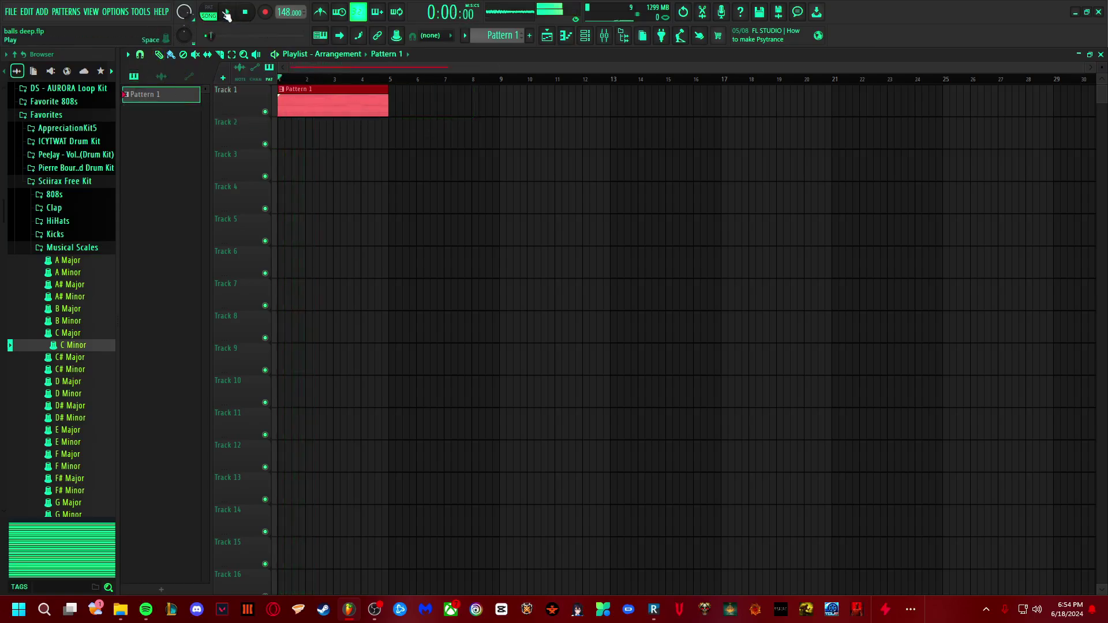
# Step: Play Pattern 1, show the mixer and select the Insert 1 track
pyautogui.doubleClick(320, 102)
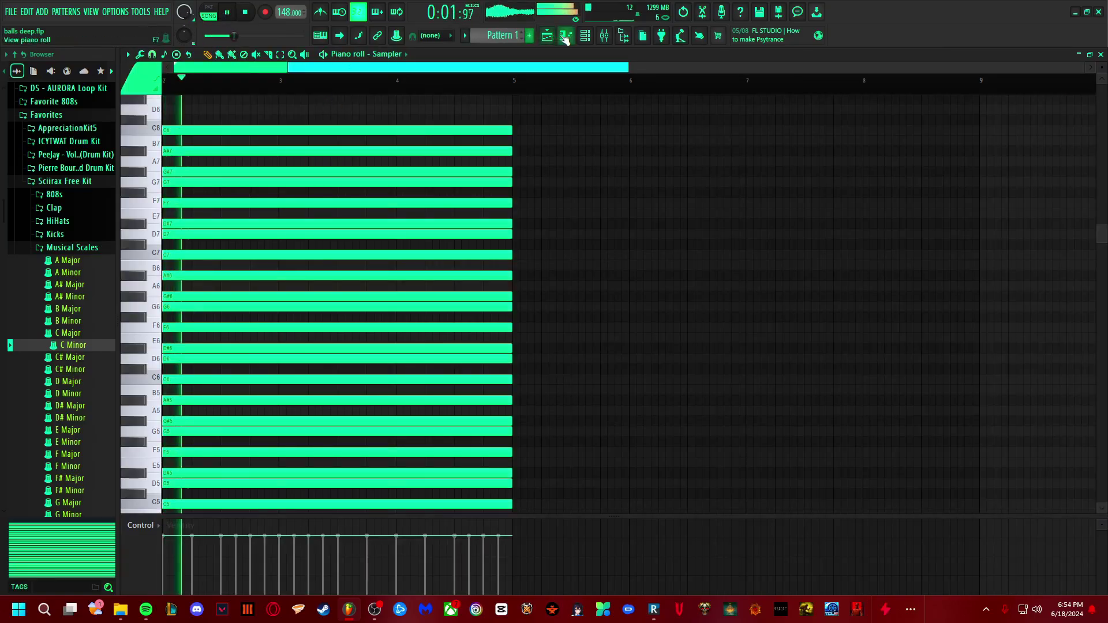
pyautogui.click(547, 36)
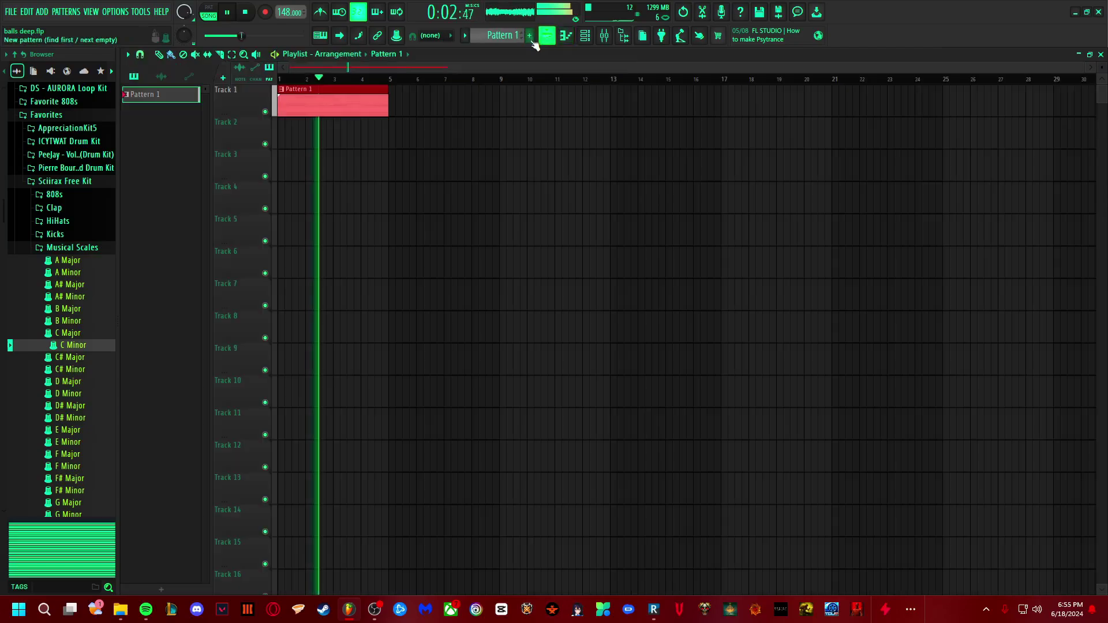
pyautogui.click(603, 35)
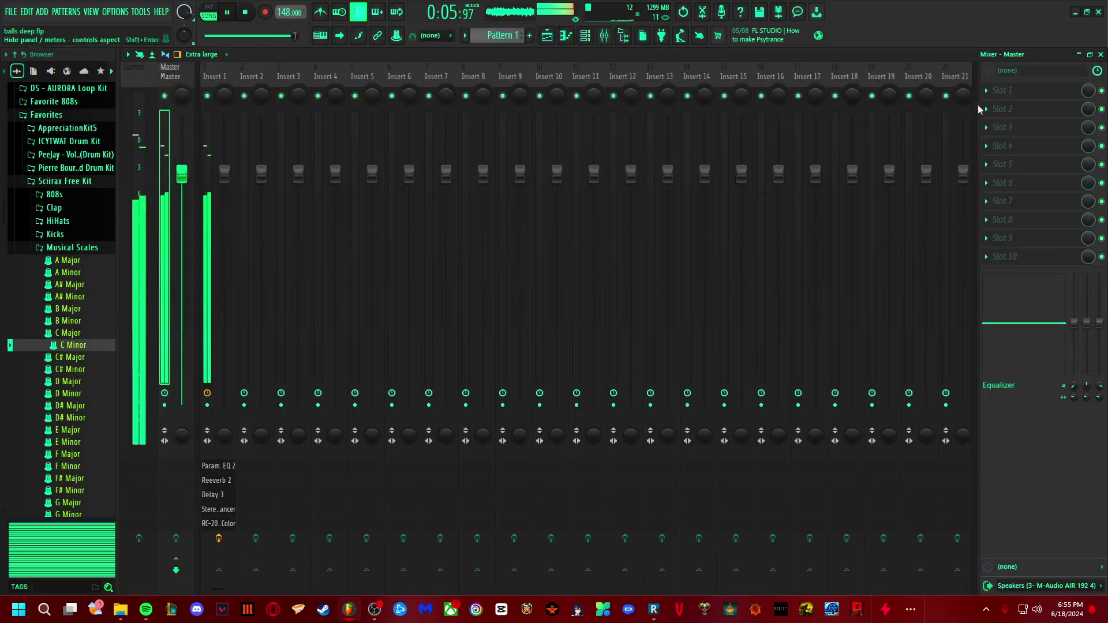
pyautogui.click(225, 83)
# Step: Load the Pitcher effect into slot 6 of Insert 1 and close its window
pyautogui.click(1002, 182)
pyautogui.moveTo(992, 197)
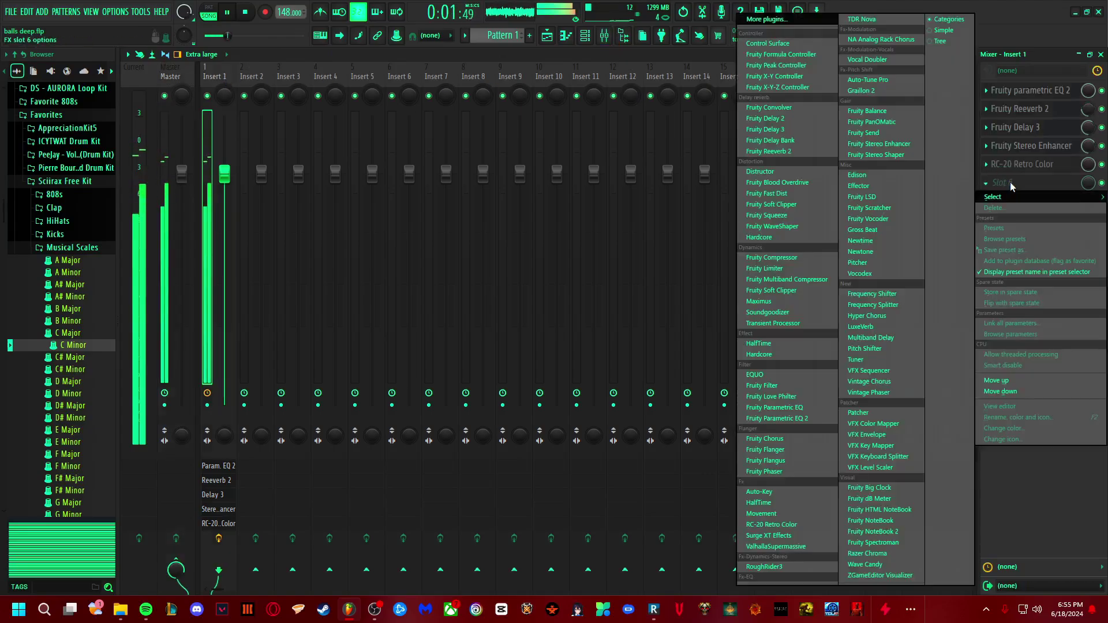
pyautogui.click(857, 262)
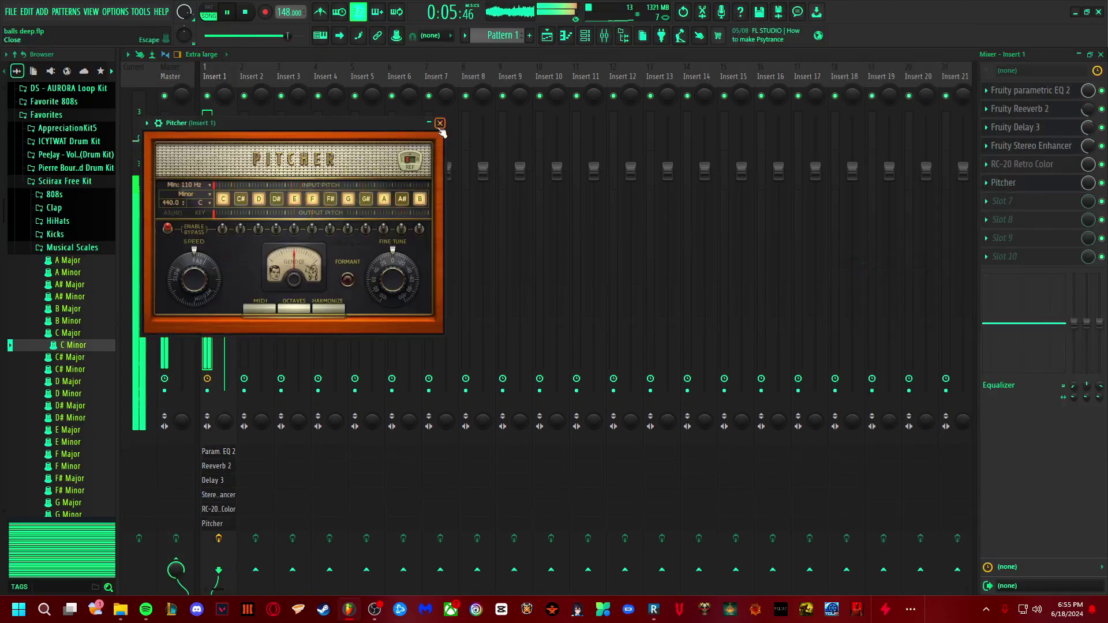
pyautogui.click(440, 124)
# Step: Replace Pitcher in slot 6 of Insert 1 with the Pitch Shifter effect
pyautogui.click(990, 185)
pyautogui.moveTo(998, 197)
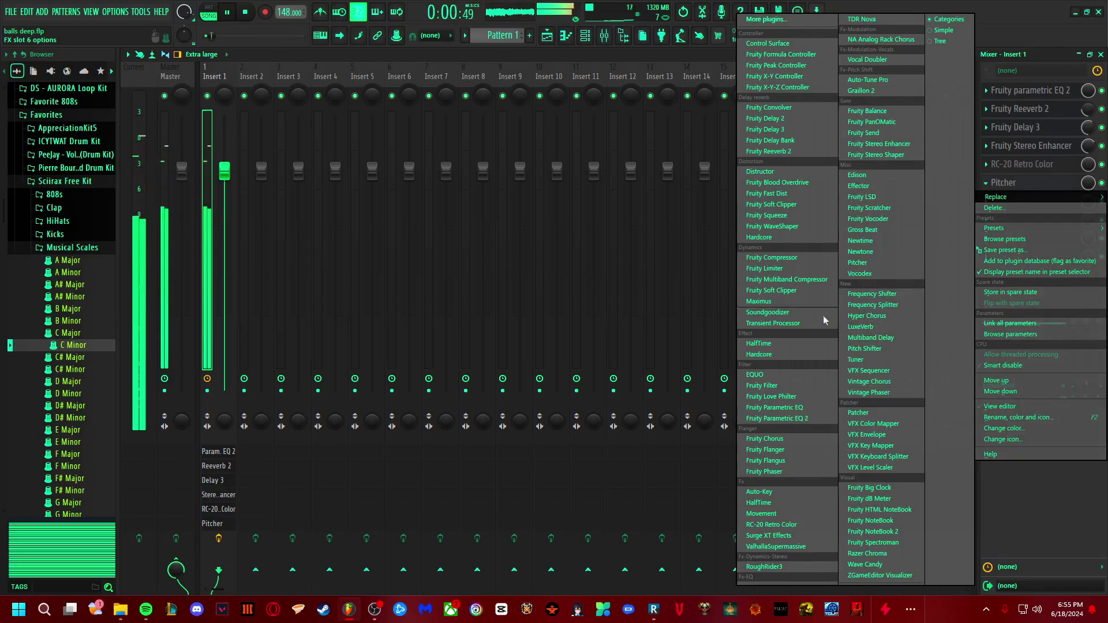
pyautogui.click(903, 349)
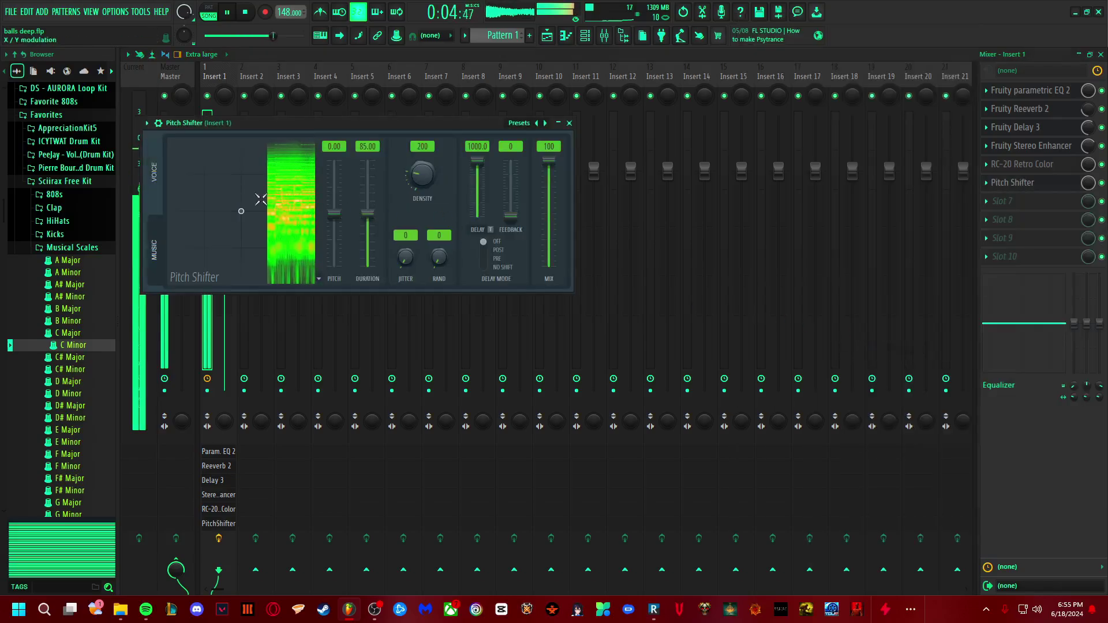
# Step: Audition Pitch Shifter presets back to Unison Swarm and lower its pitch to -6.00
pyautogui.click(536, 122)
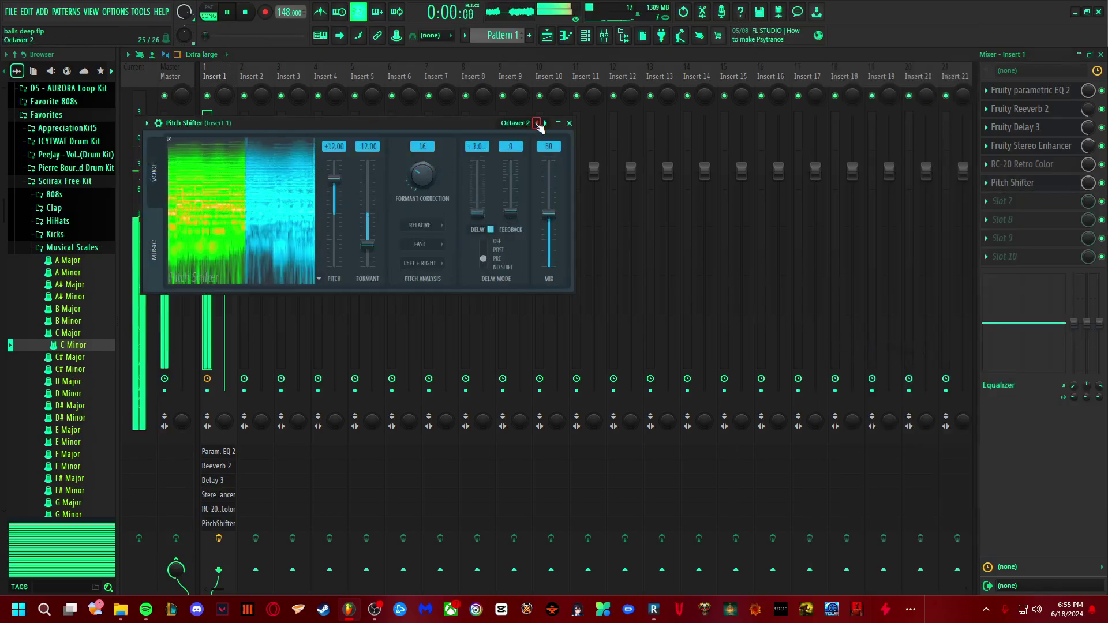
pyautogui.click(537, 124)
pyautogui.click(537, 123)
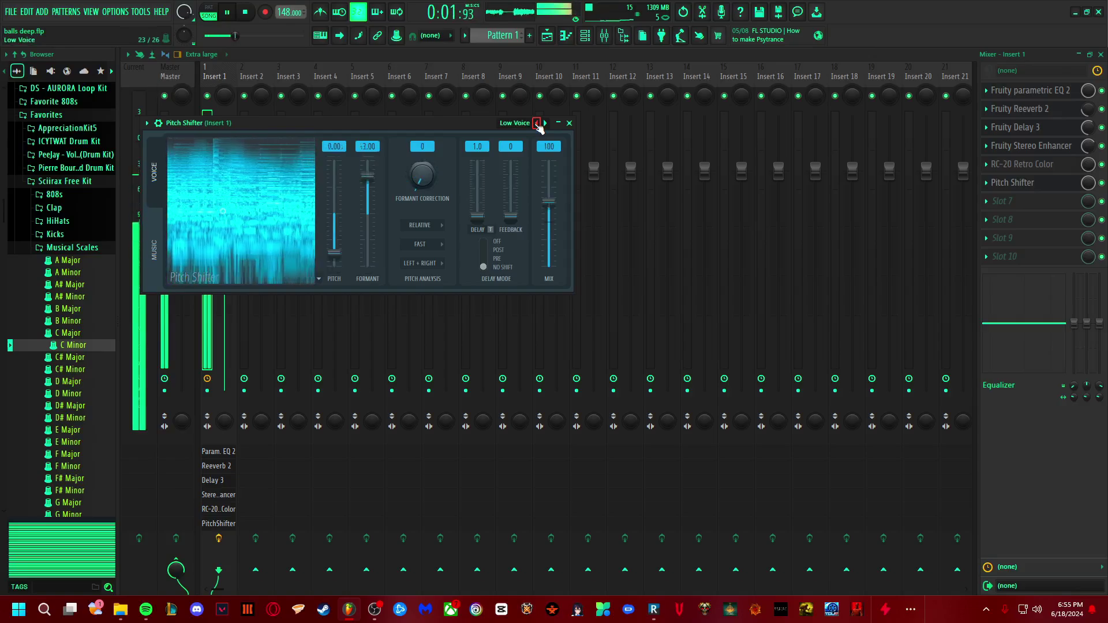
pyautogui.click(536, 123)
pyautogui.click(536, 122)
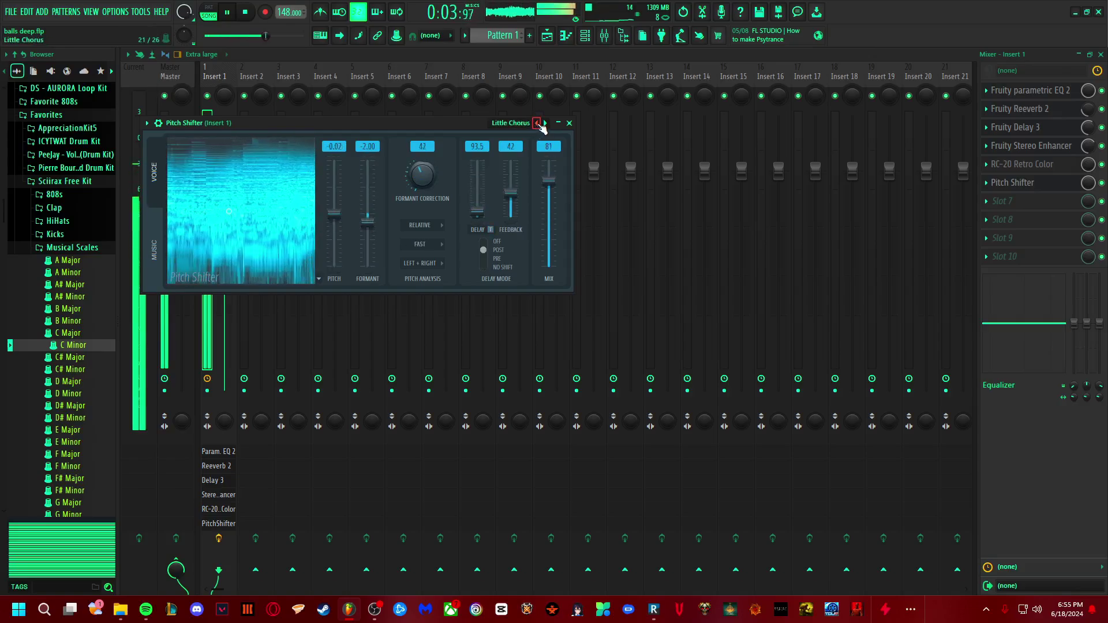
pyautogui.click(537, 123)
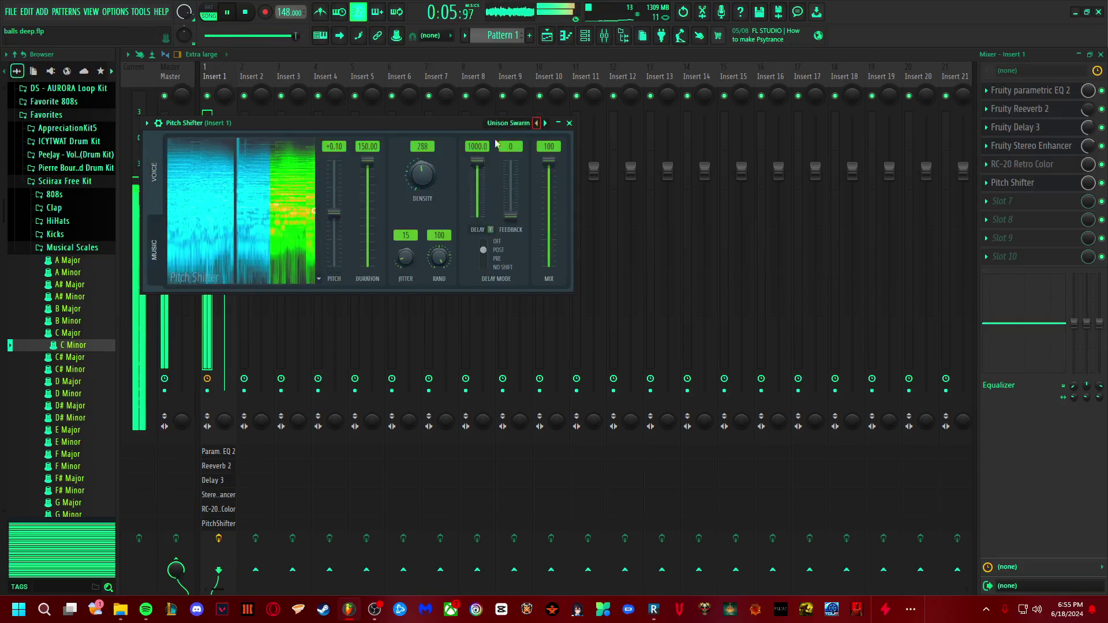
pyautogui.moveTo(334, 212); pyautogui.dragTo(333, 225)
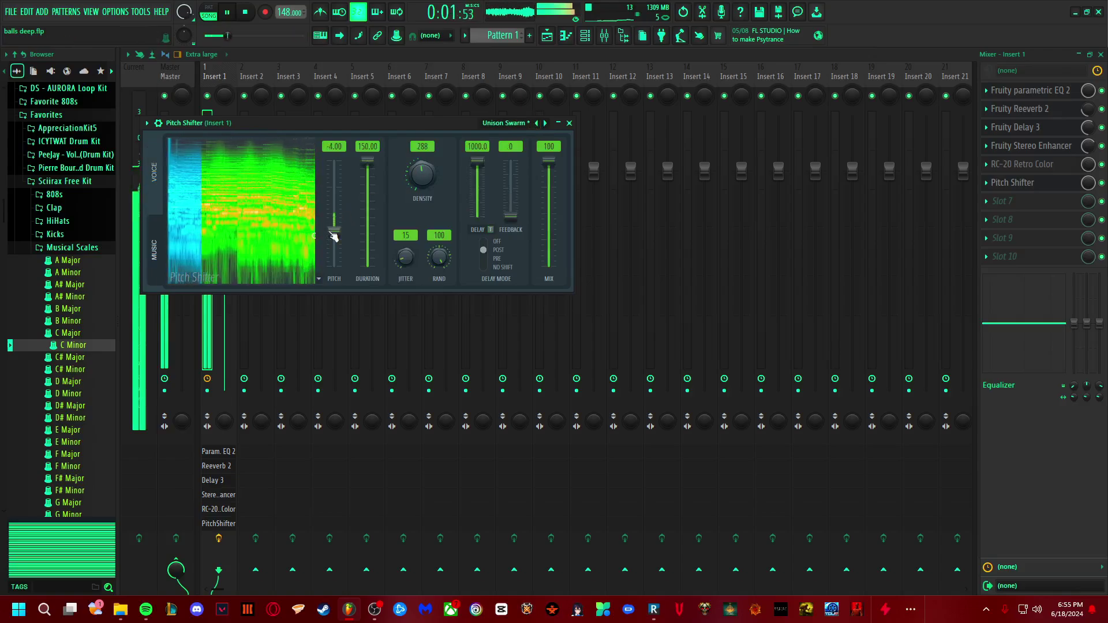
pyautogui.moveTo(345, 224); pyautogui.dragTo(335, 235)
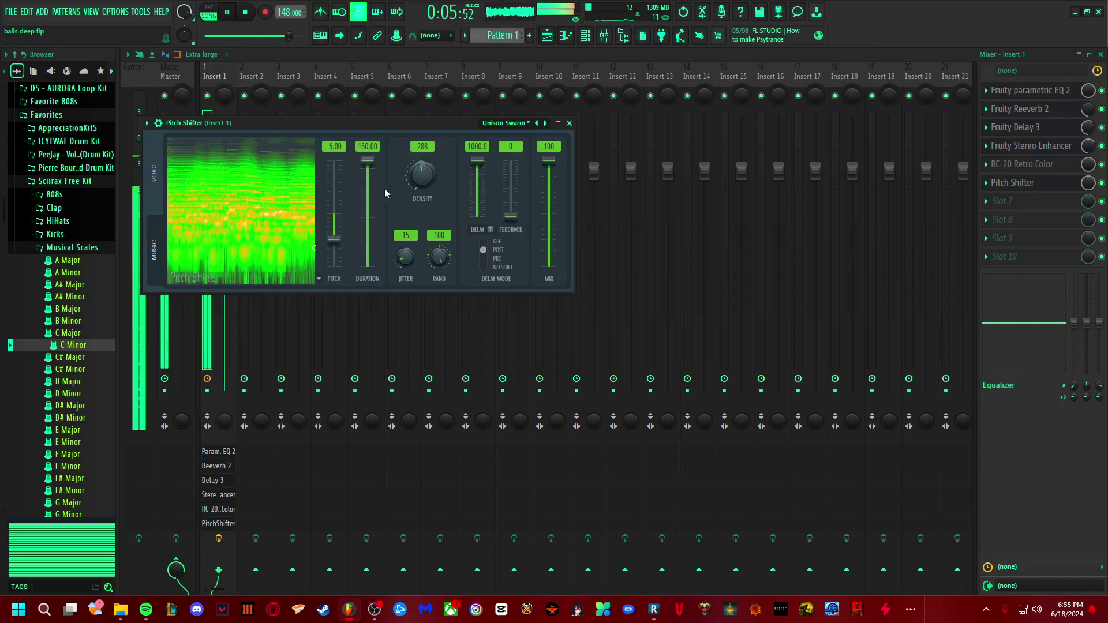
# Step: Audition further Pitch Shifter presets back to Fifth Down, then close the effect window
pyautogui.click(536, 123)
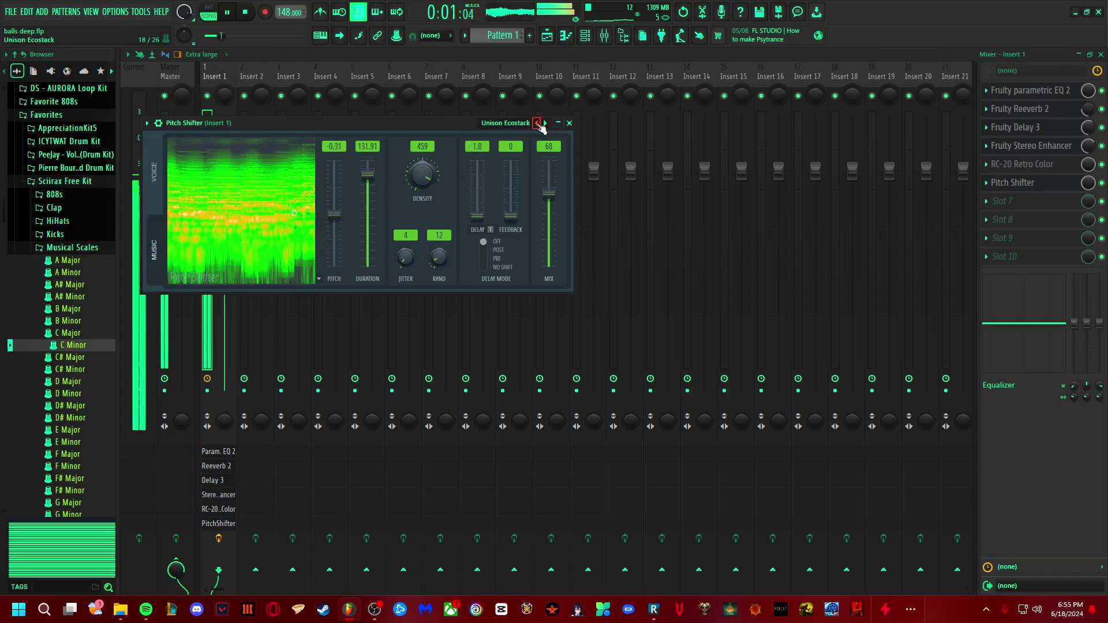
pyautogui.click(535, 122)
pyautogui.click(536, 123)
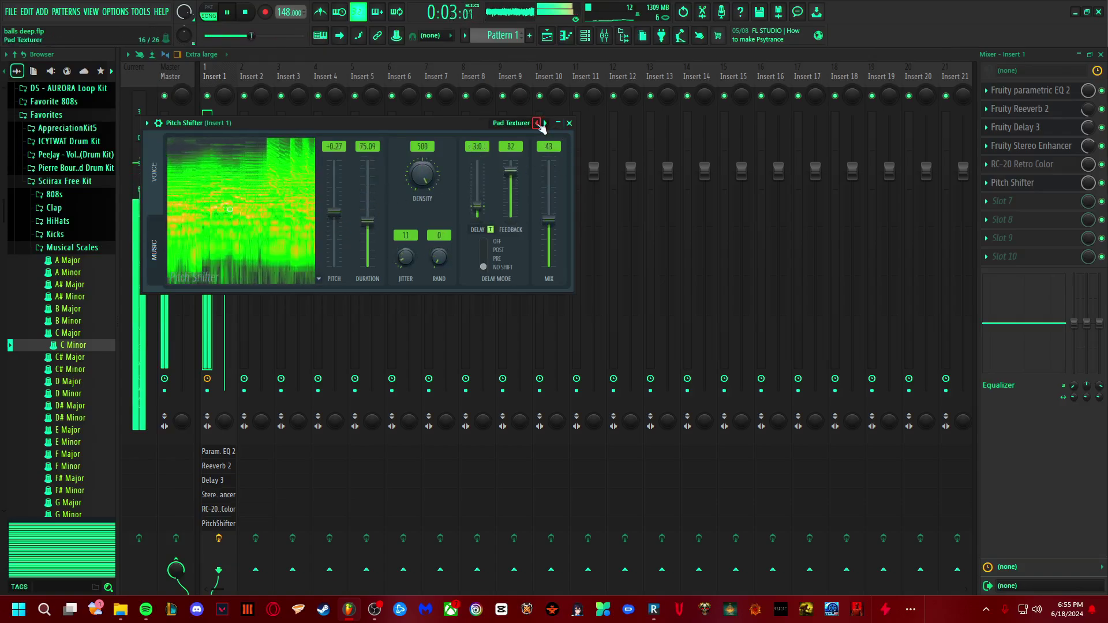
pyautogui.click(536, 123)
pyautogui.click(536, 123)
pyautogui.click(536, 123)
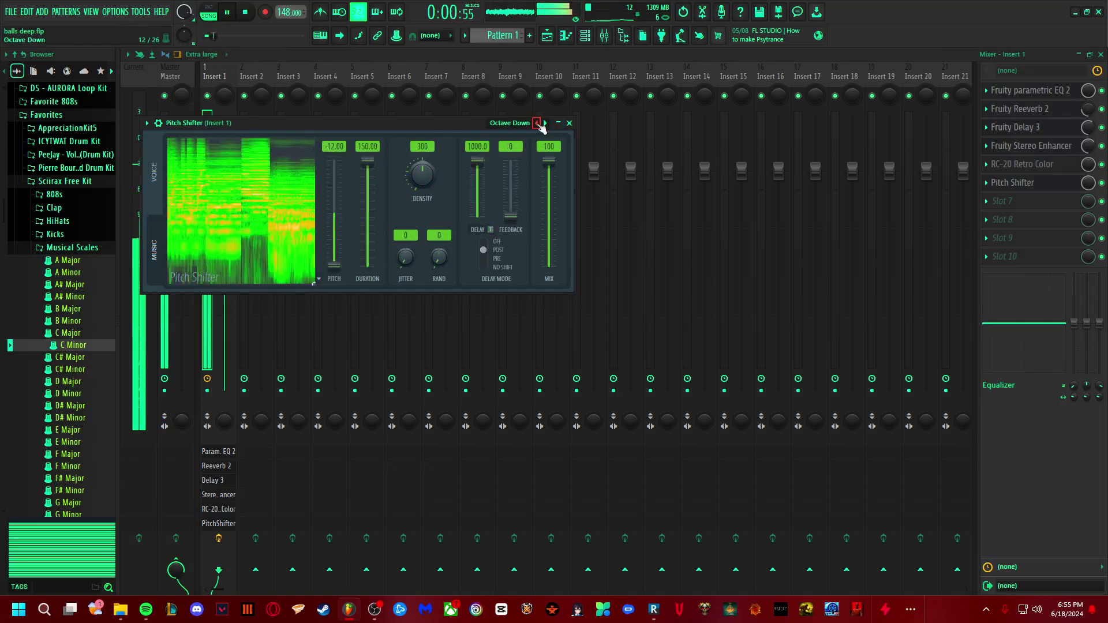
pyautogui.click(536, 123)
pyautogui.click(536, 122)
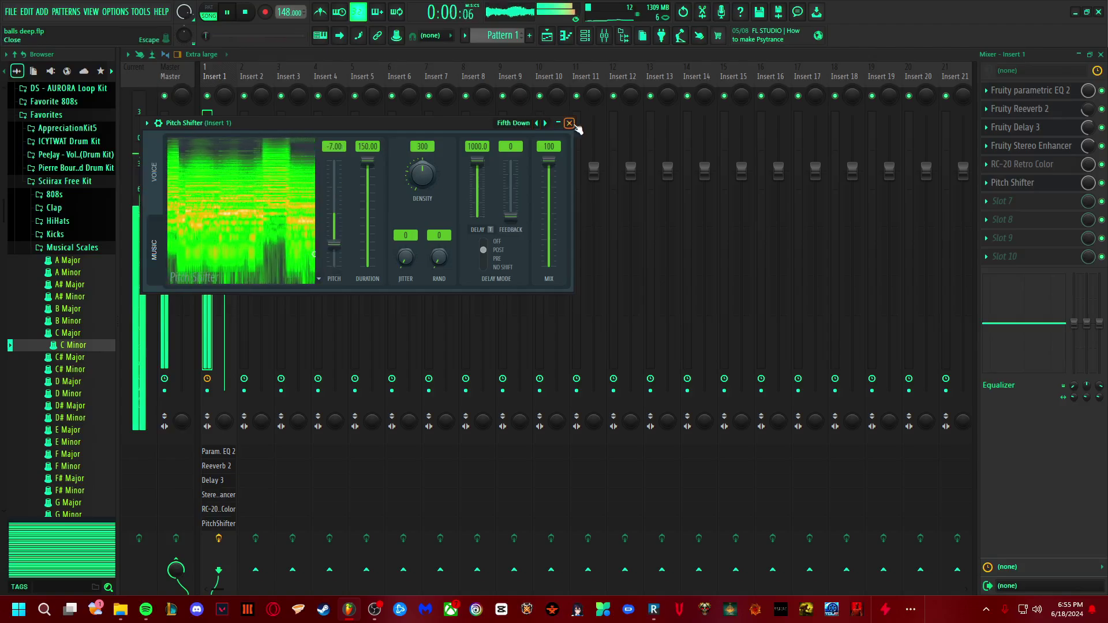
pyautogui.click(569, 123)
# Step: Replace Pitch Shifter in slot 6 of Insert 1 with Gross Beat and choose its Basic 2 time slot
pyautogui.click(997, 191)
pyautogui.moveTo(1009, 194)
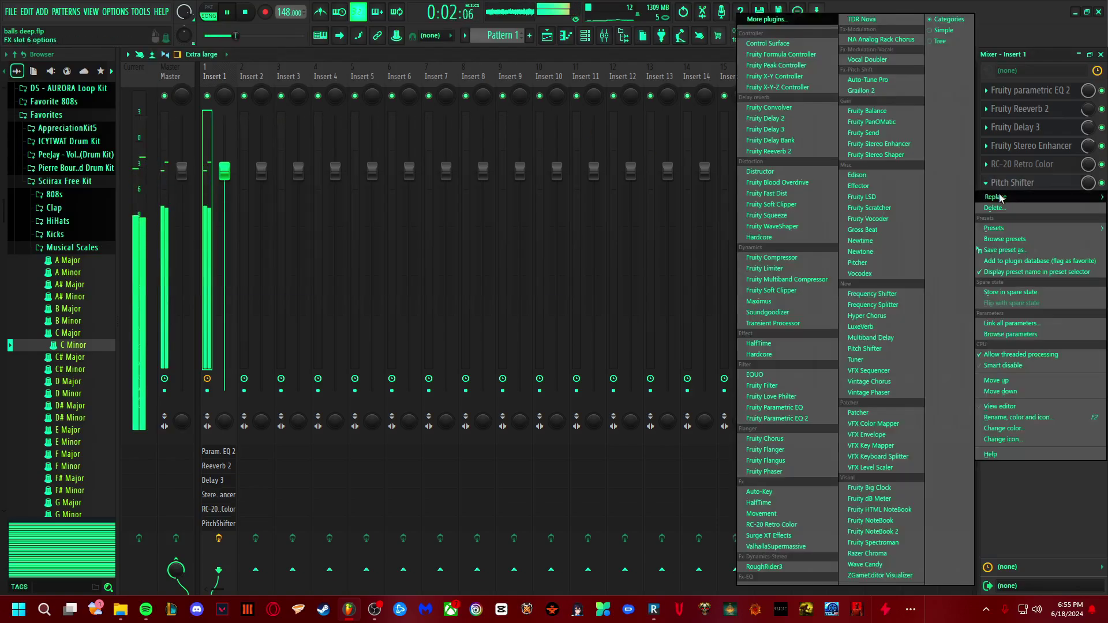
pyautogui.click(877, 229)
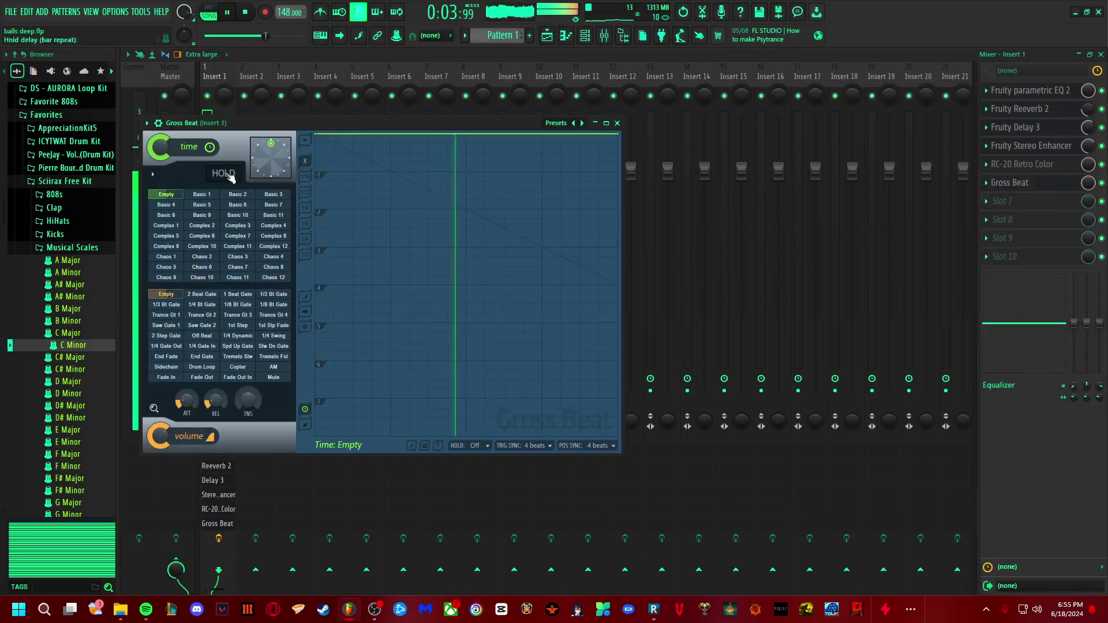
pyautogui.click(245, 197)
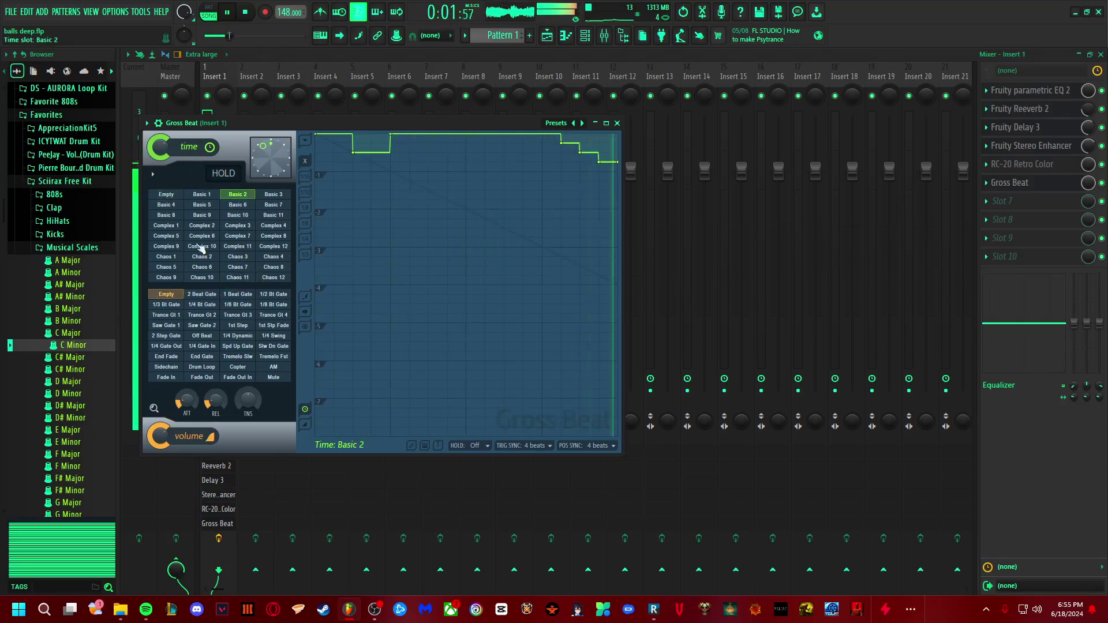
# Step: Switch Gross Beat to its Pitch shifter preset and audition its time slots down to -2
pyautogui.click(574, 123)
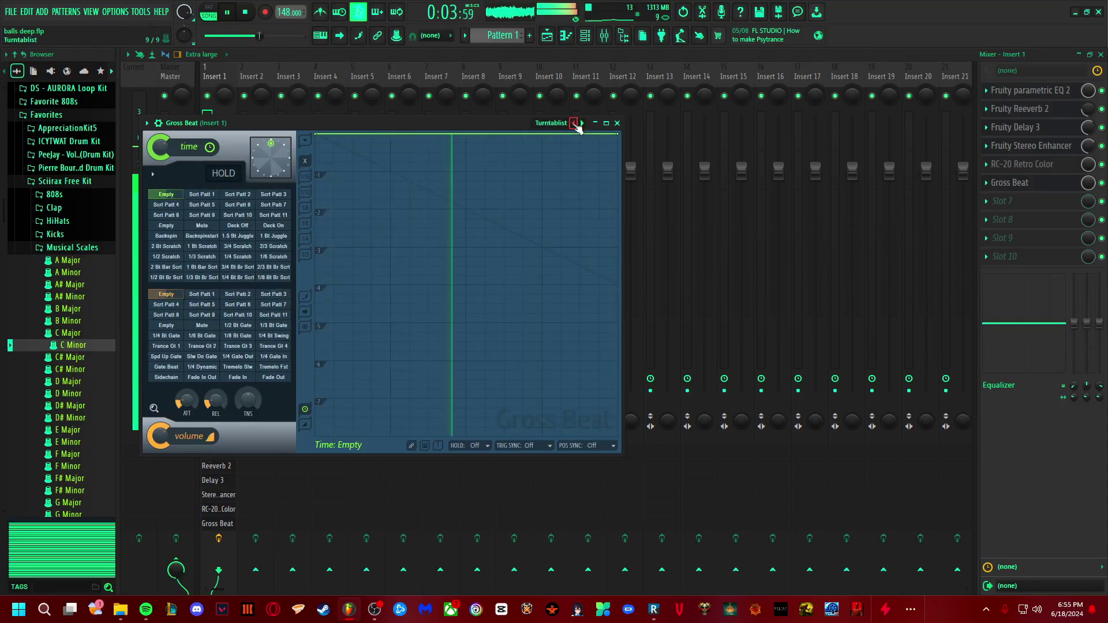
pyautogui.click(575, 124)
pyautogui.click(575, 124)
pyautogui.click(575, 124)
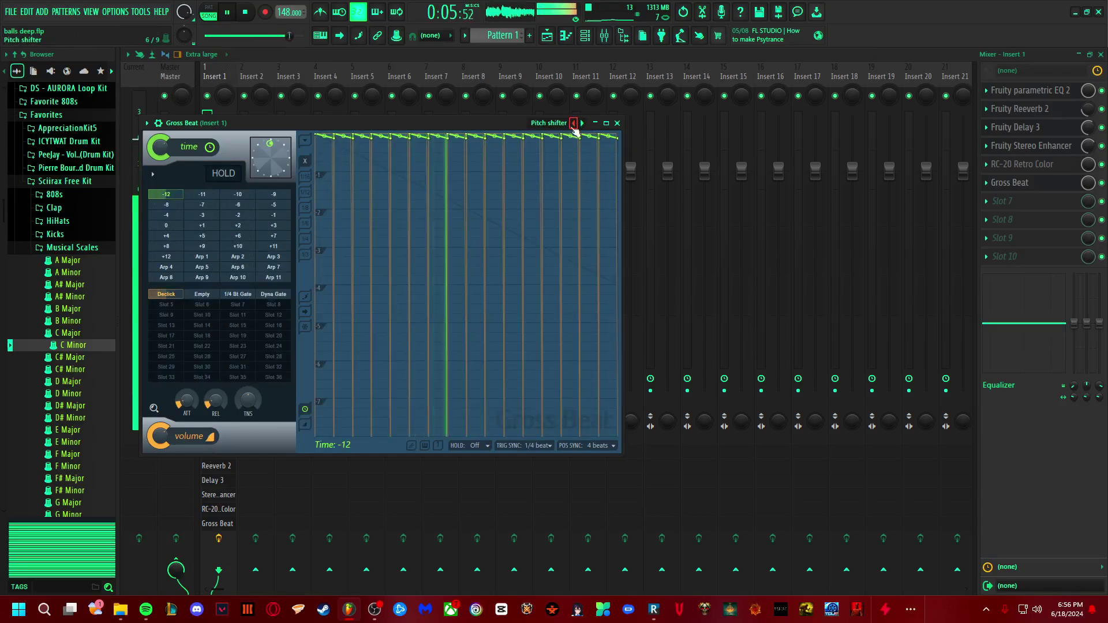
pyautogui.click(204, 237)
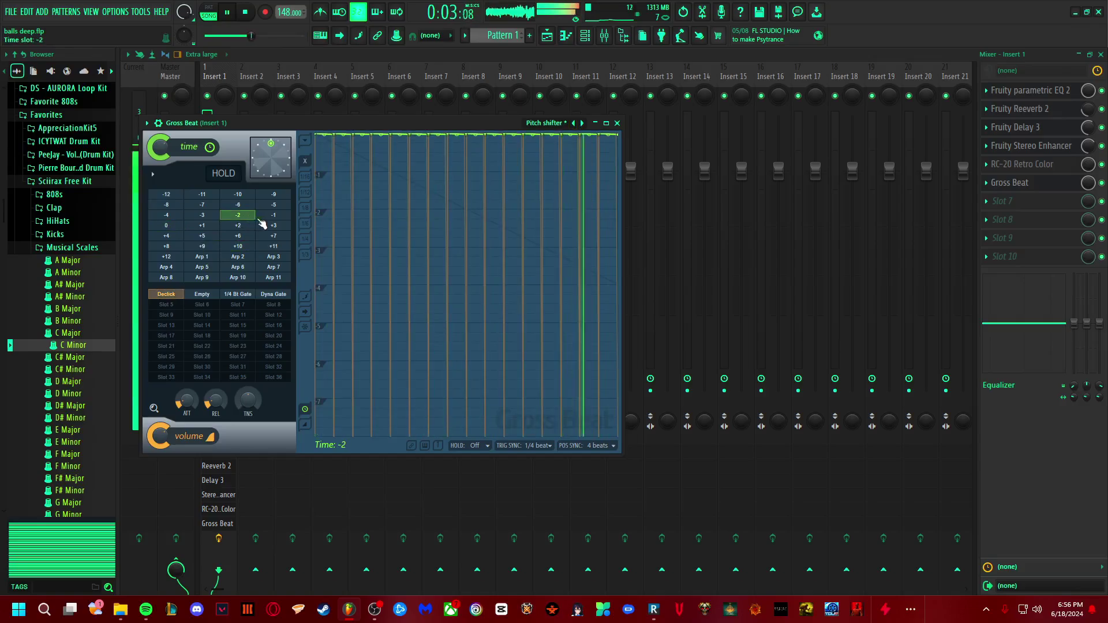
# Step: Audition Gross Beat's Empty and 1/4 Bt Gate volume slots, then return to Declick
pyautogui.click(215, 297)
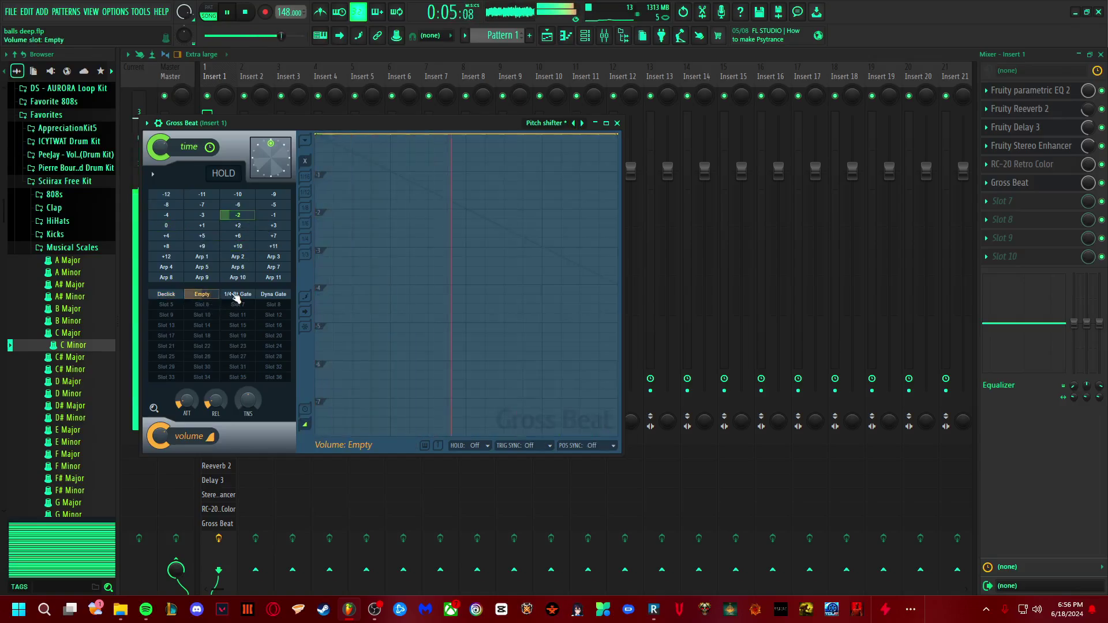
pyautogui.click(237, 294)
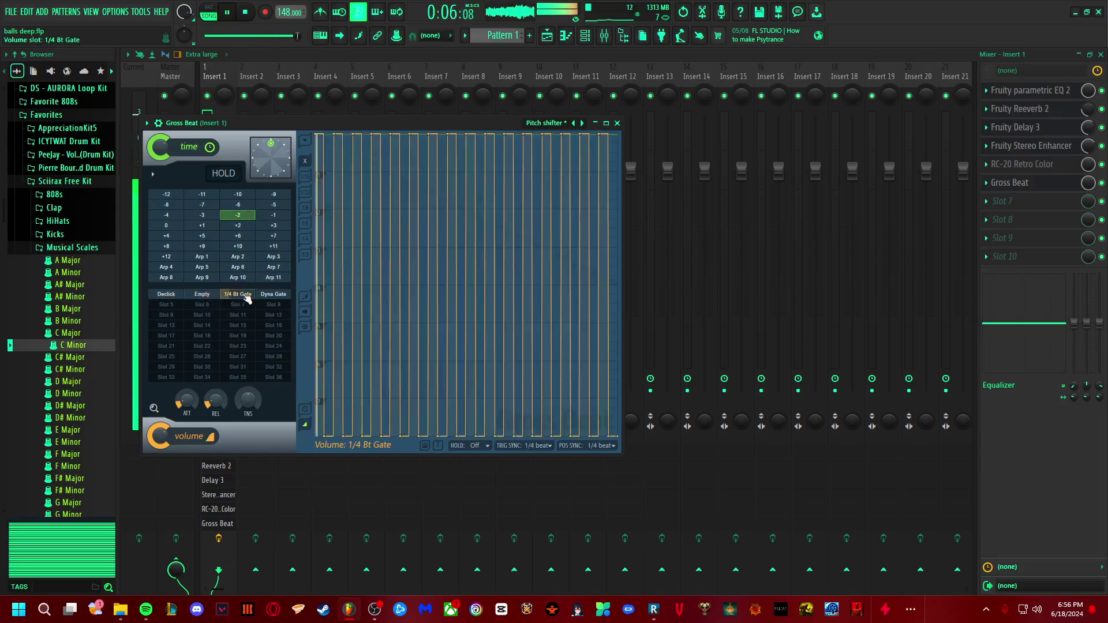
pyautogui.click(164, 295)
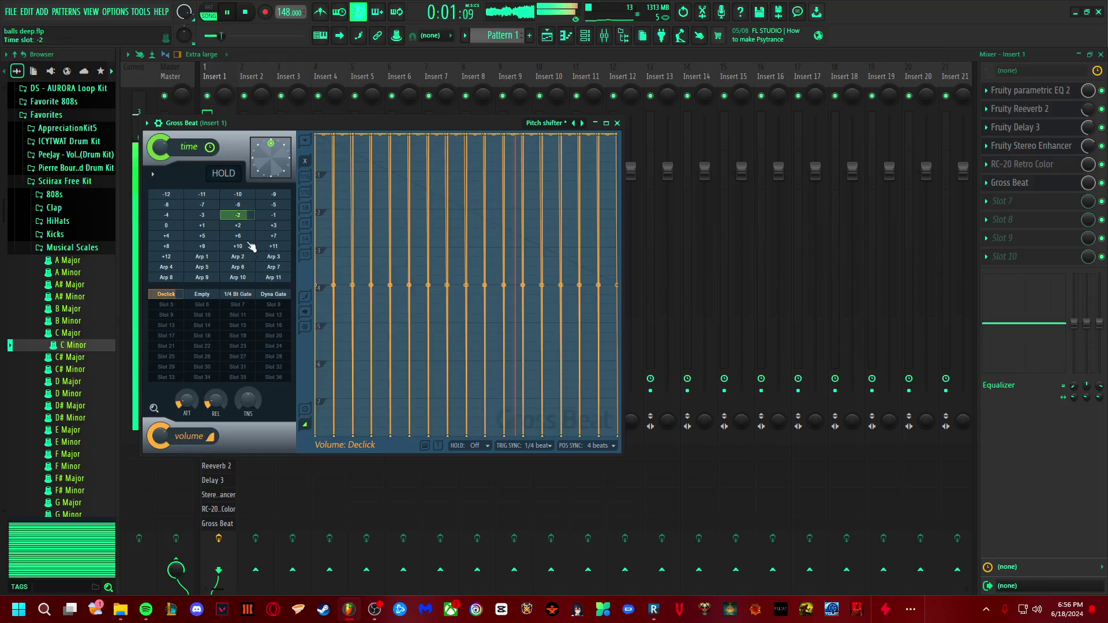
# Step: Audition the -1, -3 and -6 time slots, comparing the Empty and Declick volume slots on -6
pyautogui.click(273, 216)
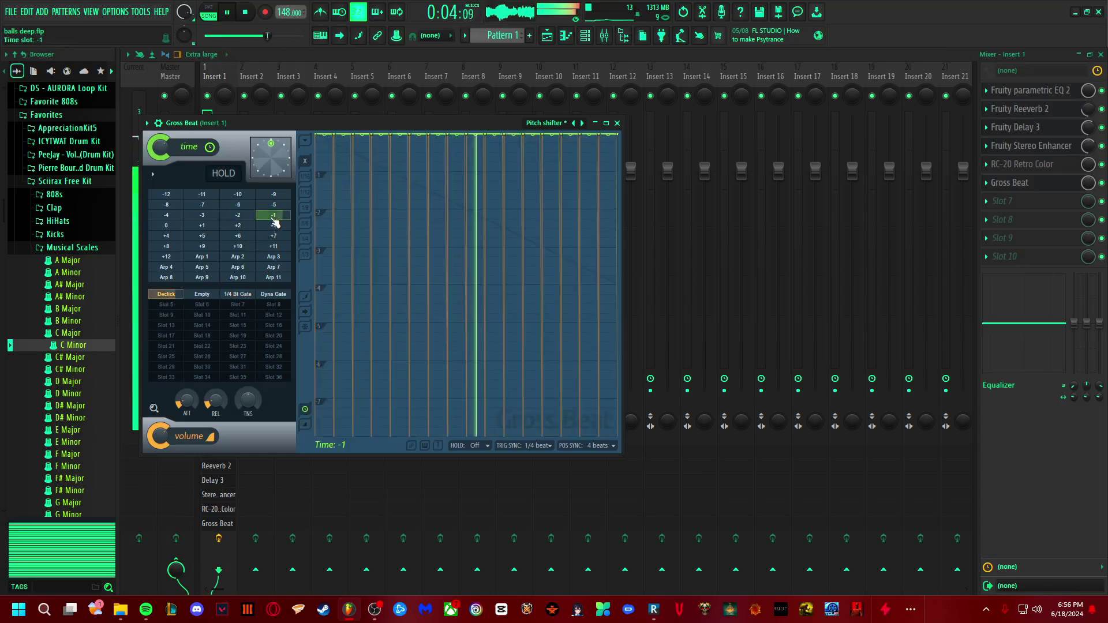
pyautogui.click(202, 216)
pyautogui.click(251, 206)
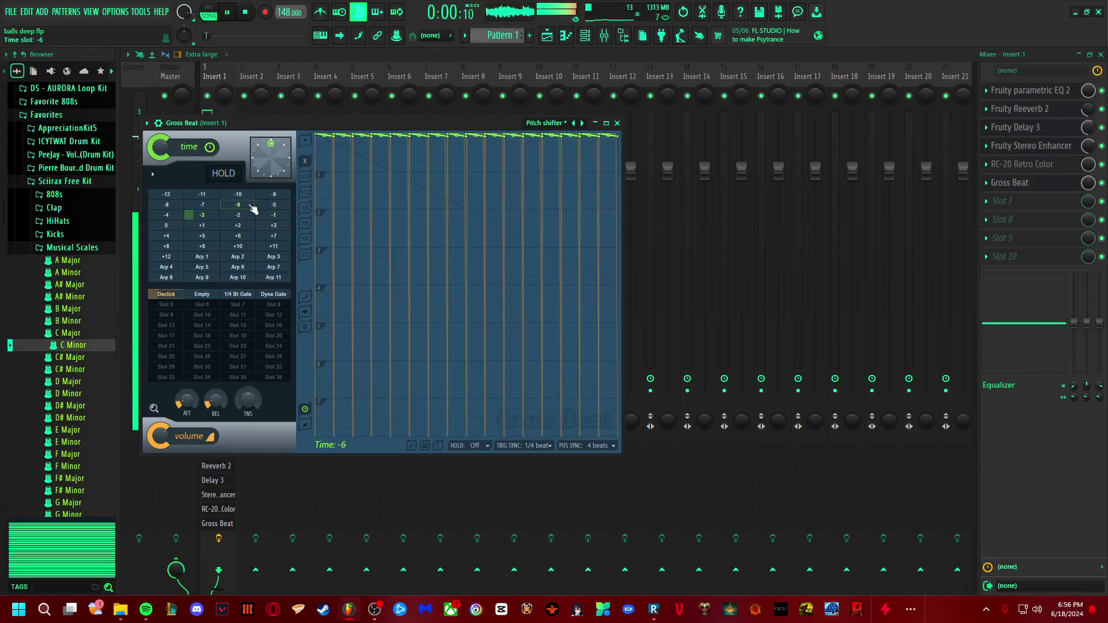
pyautogui.click(199, 295)
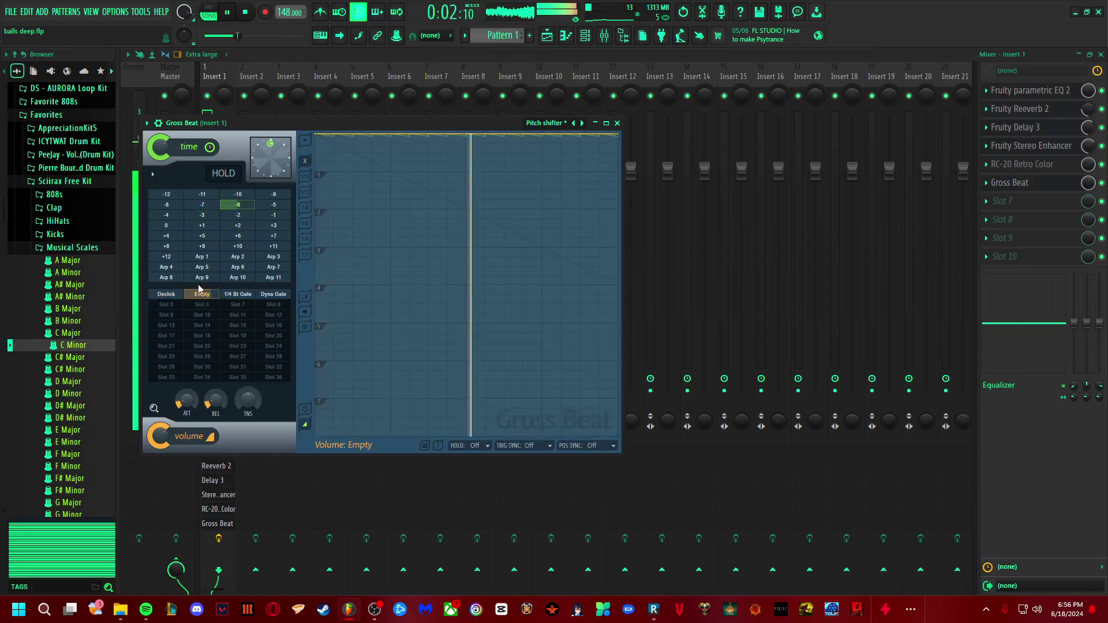
pyautogui.click(168, 294)
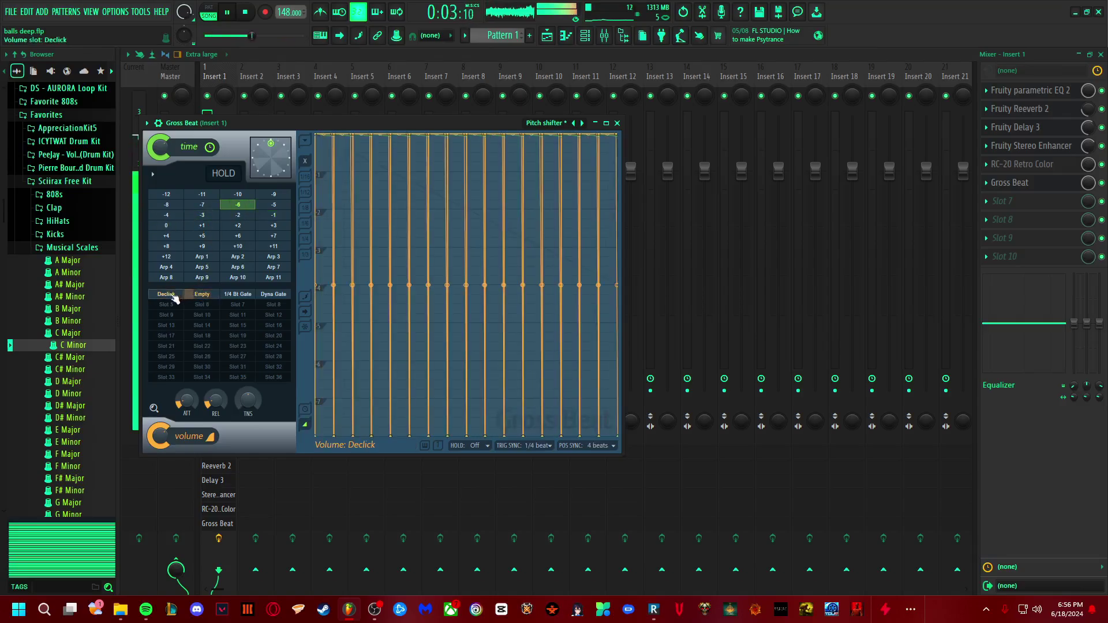
# Step: Audition the -3 and -2 time slots, settle on -10, and stop playback
pyautogui.click(208, 215)
pyautogui.click(236, 216)
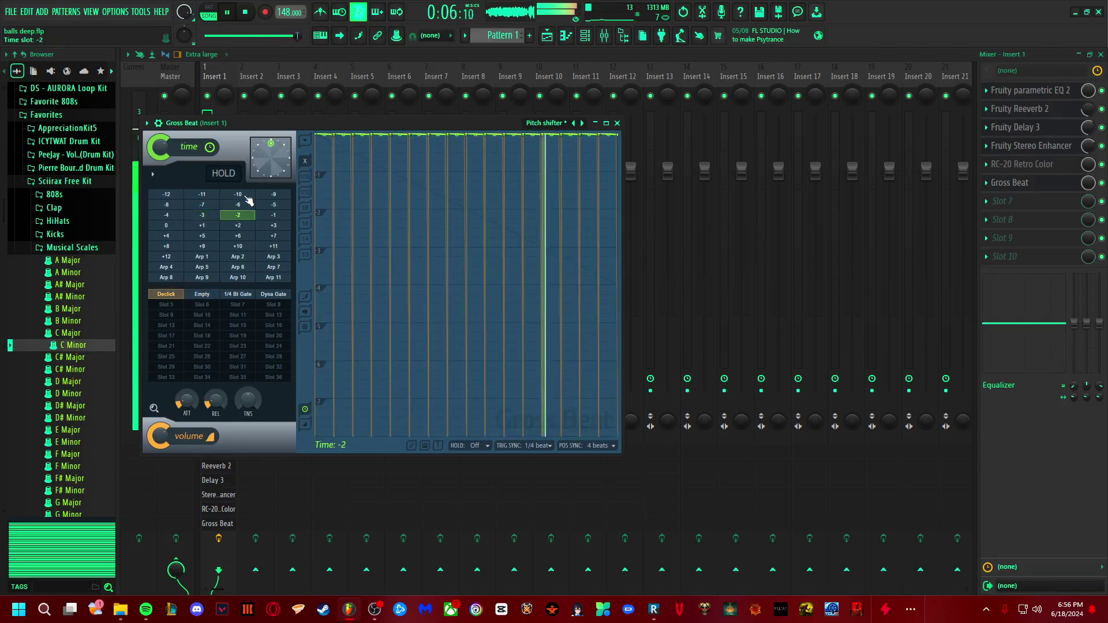
pyautogui.click(237, 194)
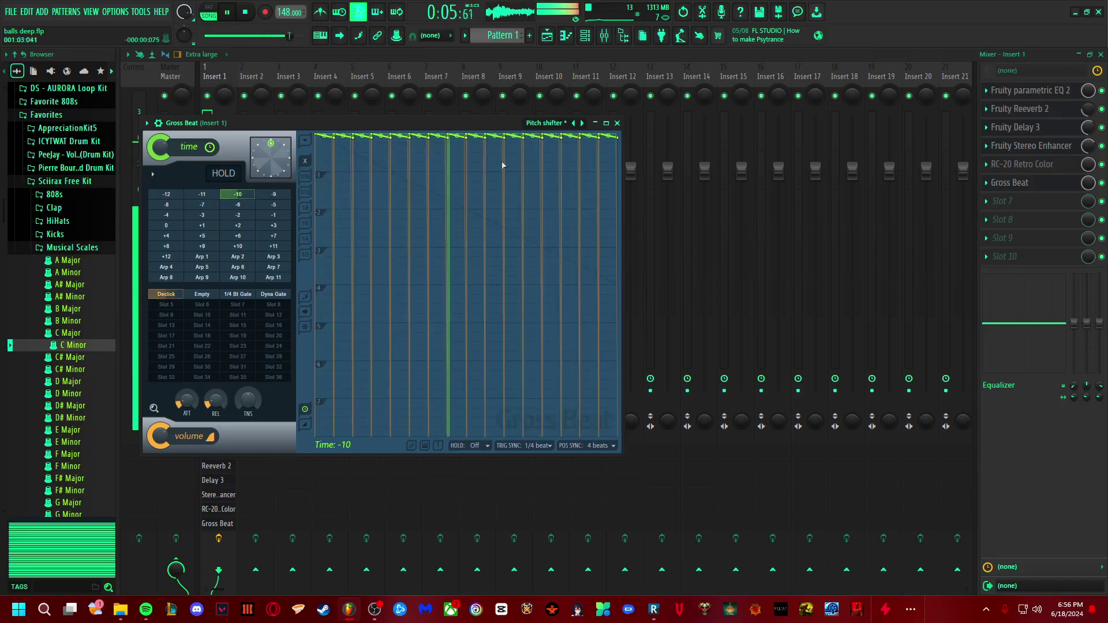
pyautogui.click(252, 15)
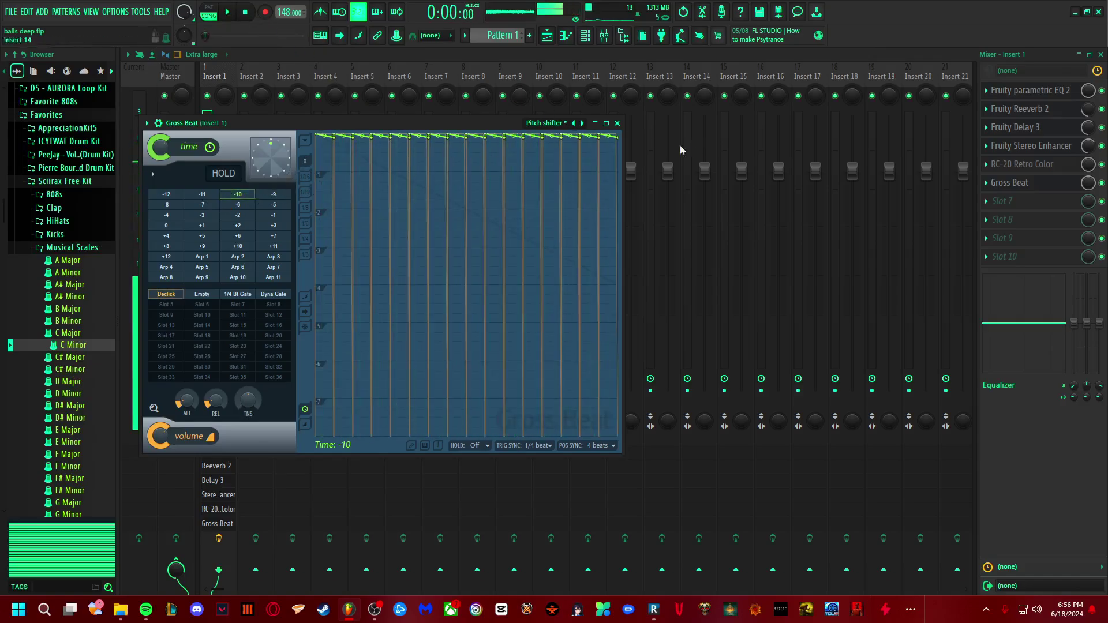
# Step: Close the Gross Beat window and delete the effect from slot 6 of Insert 1
pyautogui.click(617, 123)
pyautogui.click(995, 182)
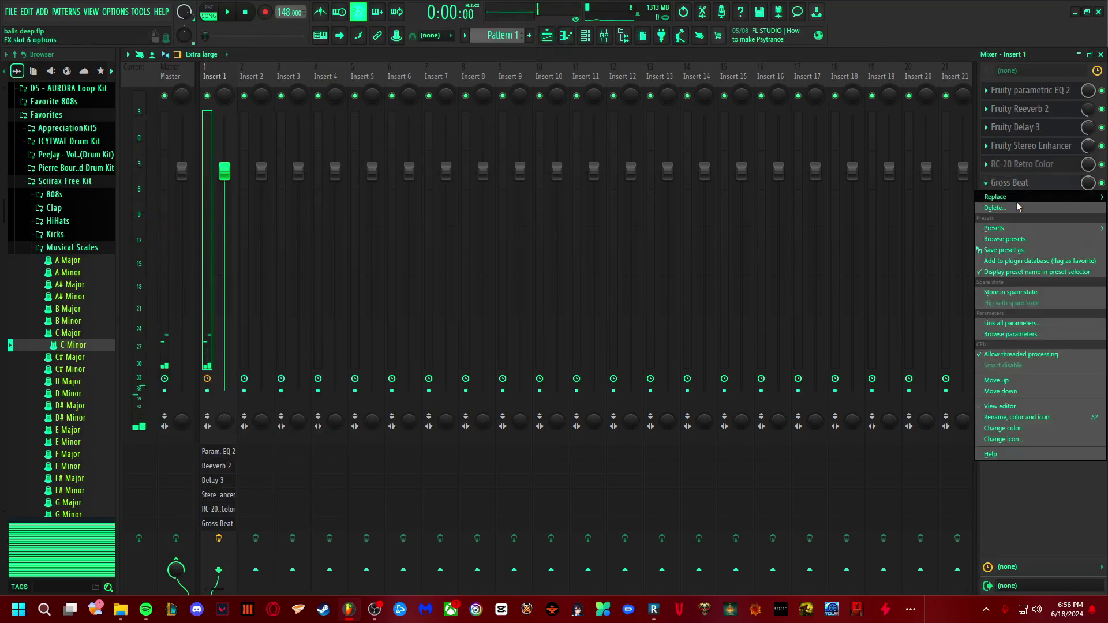
pyautogui.click(1005, 213)
pyautogui.click(591, 343)
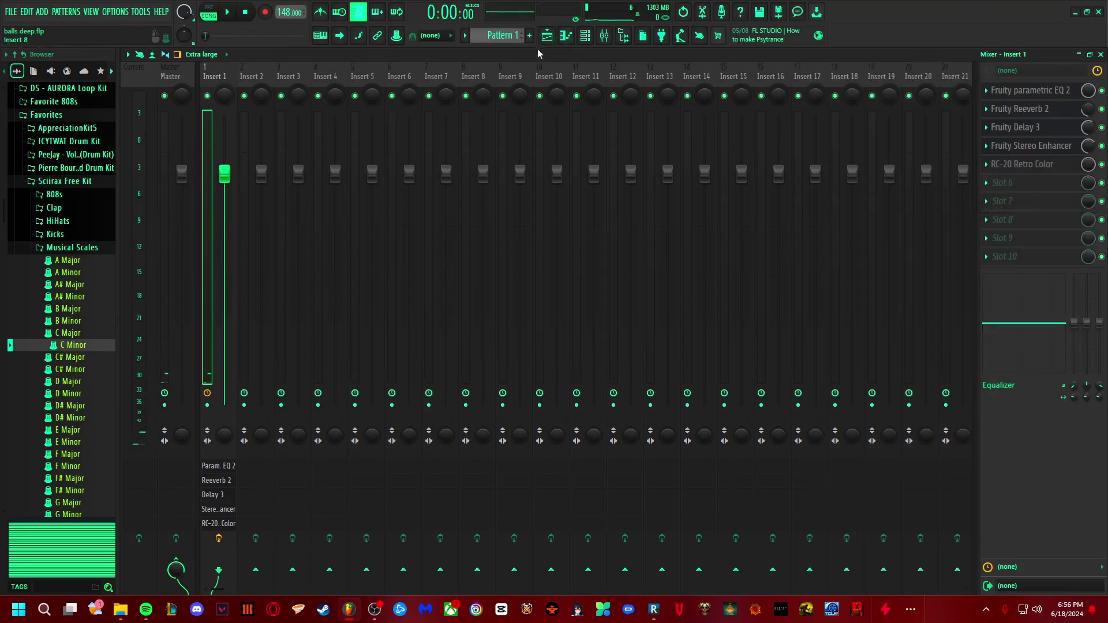
# Step: Place the balls deep audio clip at the start of Track 1 in the Playlist and turn off its Reverse effect
pyautogui.click(546, 35)
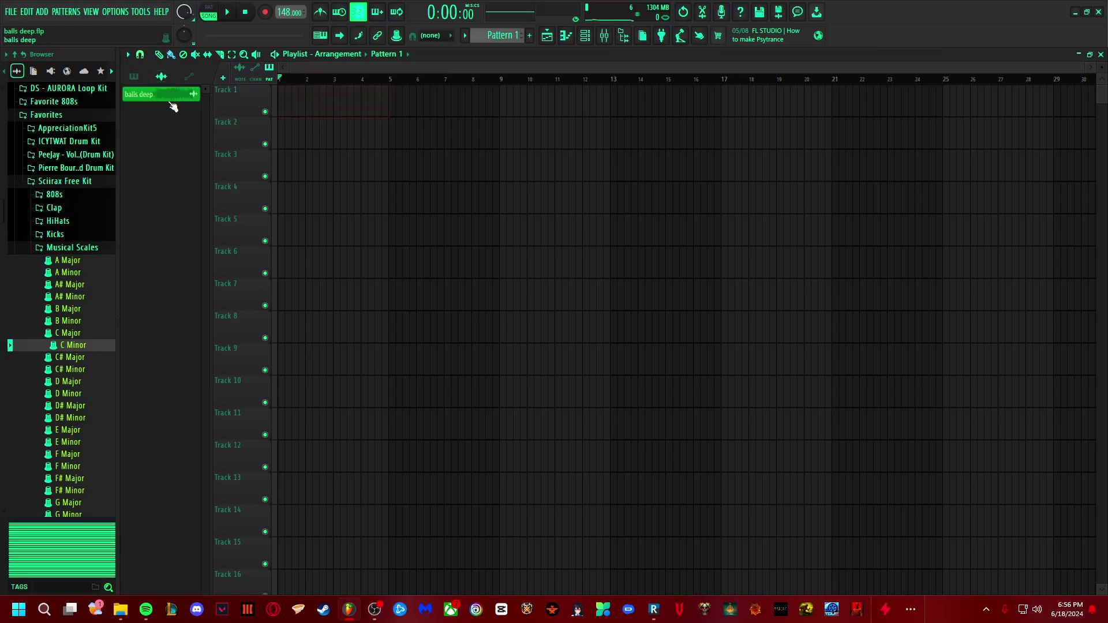
pyautogui.moveTo(173, 107); pyautogui.dragTo(429, 108)
pyautogui.doubleClick(314, 104)
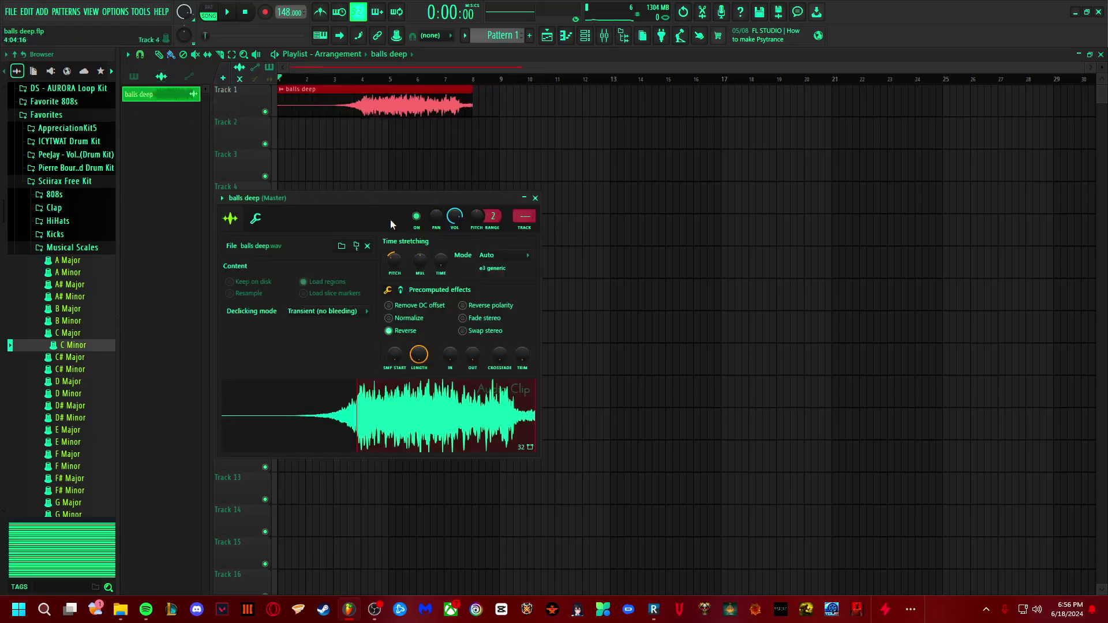
pyautogui.click(402, 330)
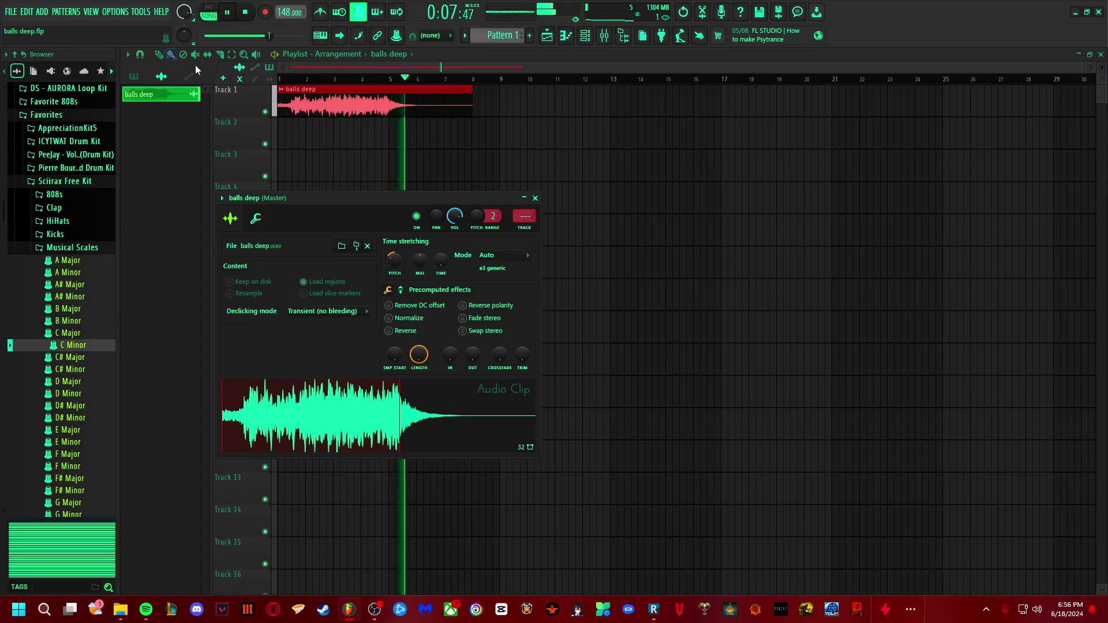
# Step: Trim the balls deep clip to end at bar 5, extend it past bar 6 to hear its tail, and restart playback
pyautogui.moveTo(475, 104); pyautogui.dragTo(389, 115)
pyautogui.keyDown('ctrl'); pyautogui.scroll(4, 371, 88); pyautogui.keyUp('ctrl')
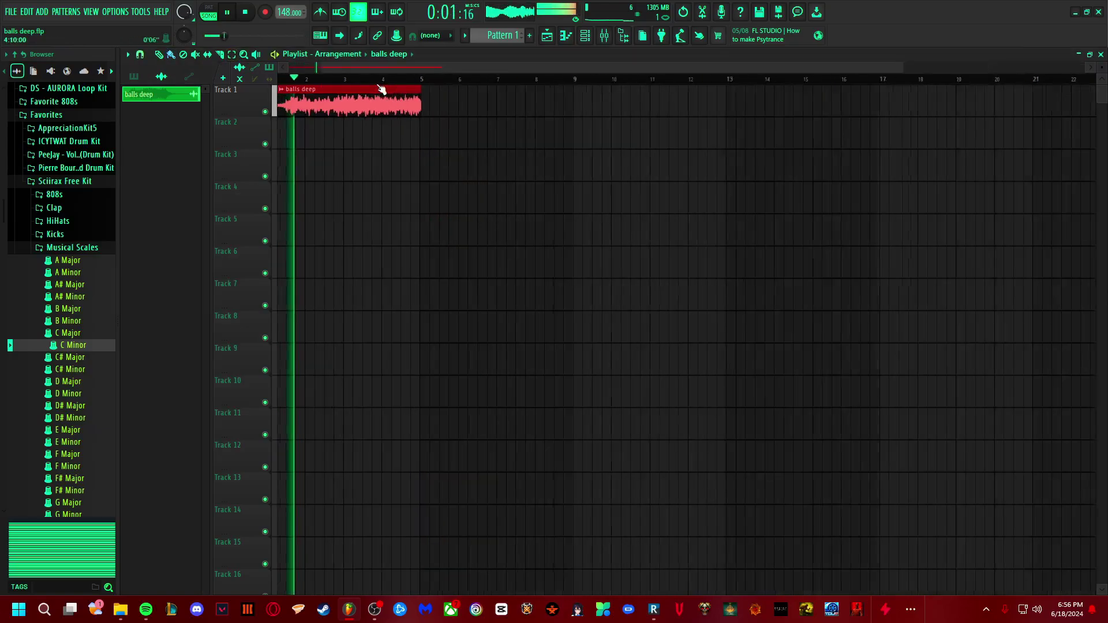
pyautogui.moveTo(487, 115); pyautogui.dragTo(625, 109)
pyautogui.scroll(-2, 487, 84)
pyautogui.scroll(-1, 488, 84)
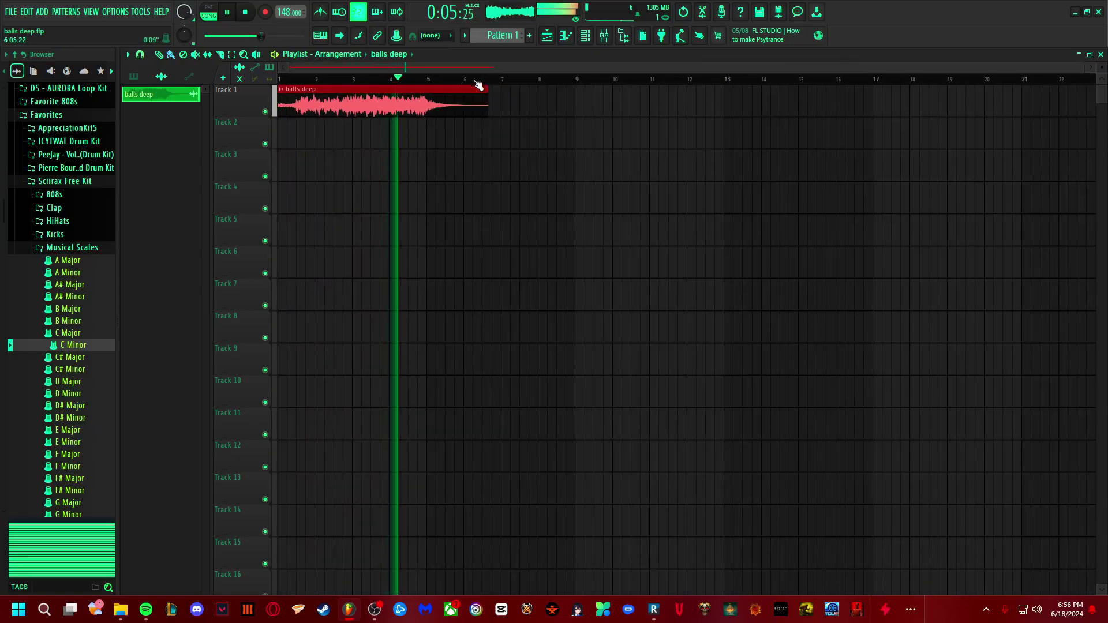
pyautogui.click(245, 12)
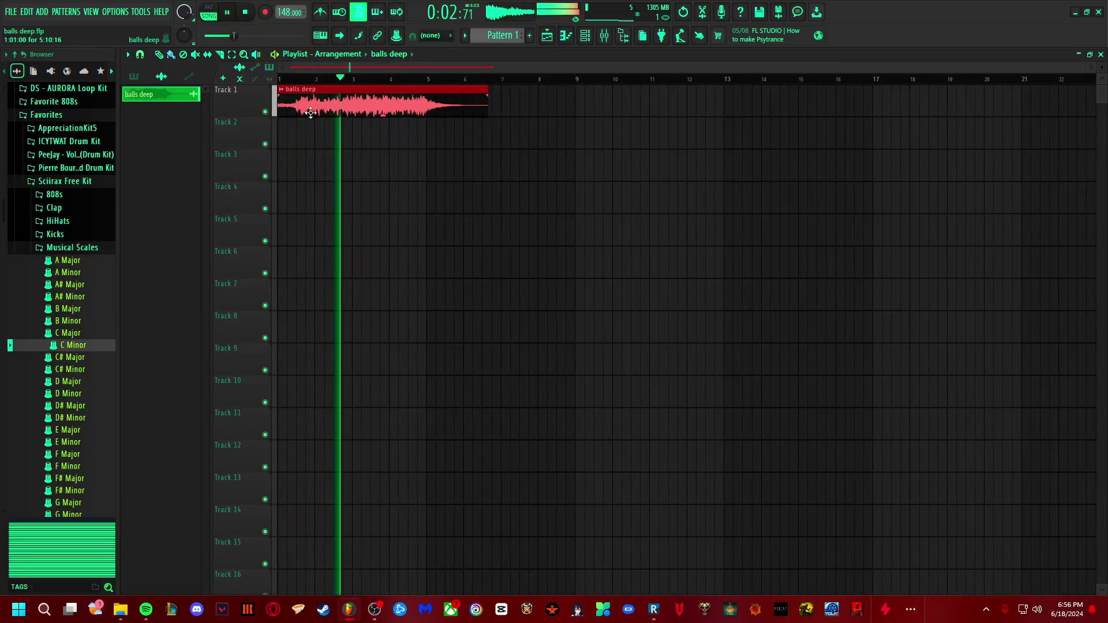
# Step: Trim the end of the balls deep clip back to exactly bar 5 and play it from the start
pyautogui.moveTo(487, 111); pyautogui.dragTo(426, 125)
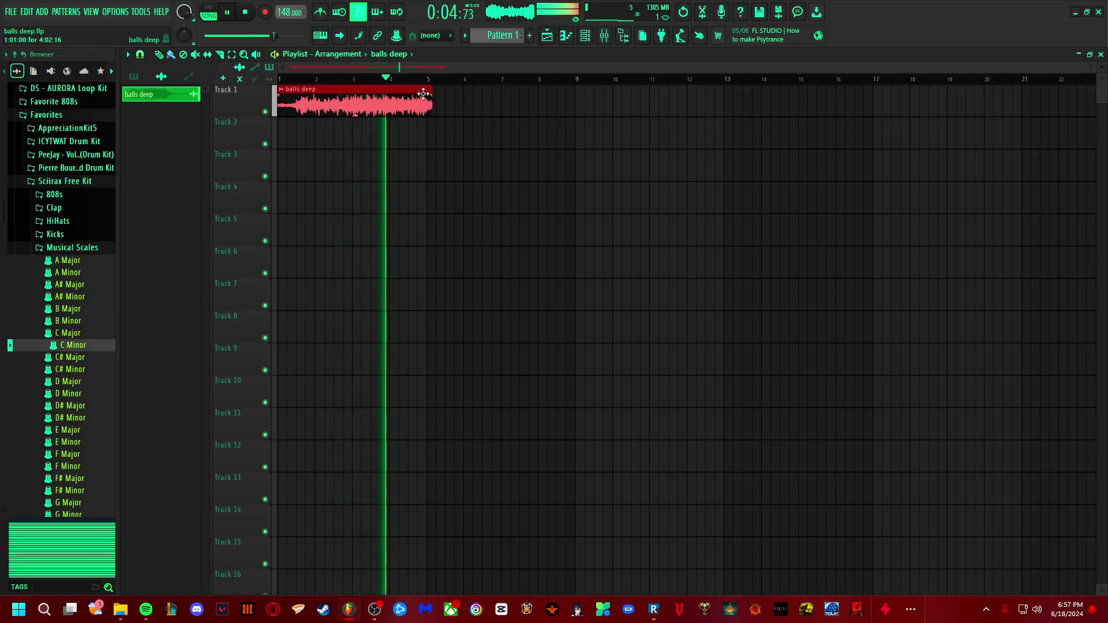
pyautogui.scroll(8, 423, 78)
pyautogui.hscroll(-5, 469, 72)
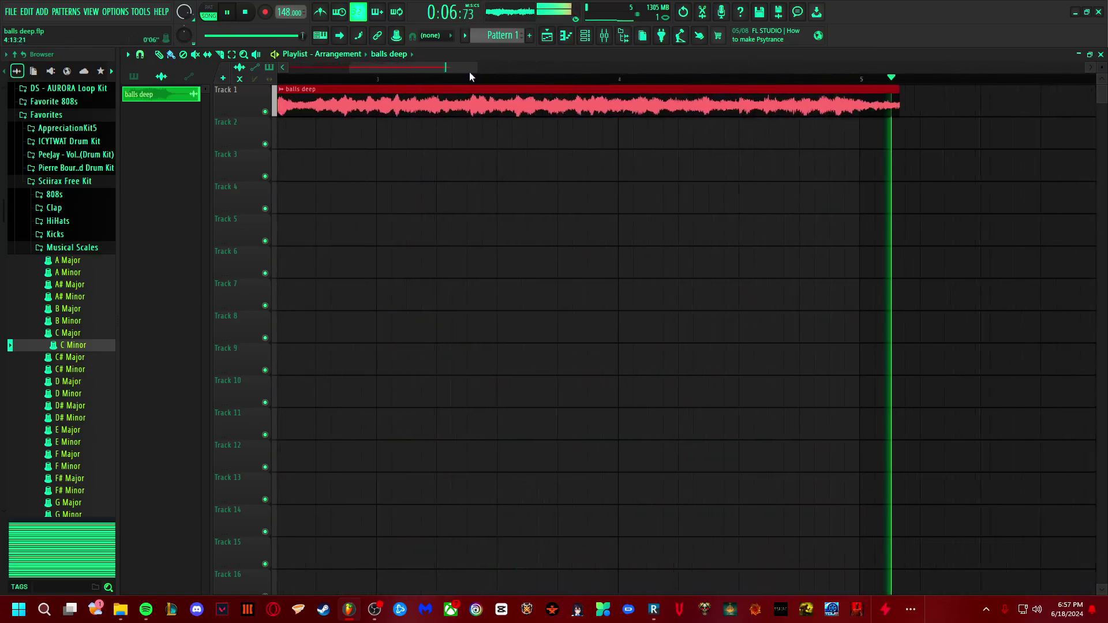
pyautogui.scroll(4, 600, 78)
pyautogui.moveTo(357, 63); pyautogui.dragTo(603, 74)
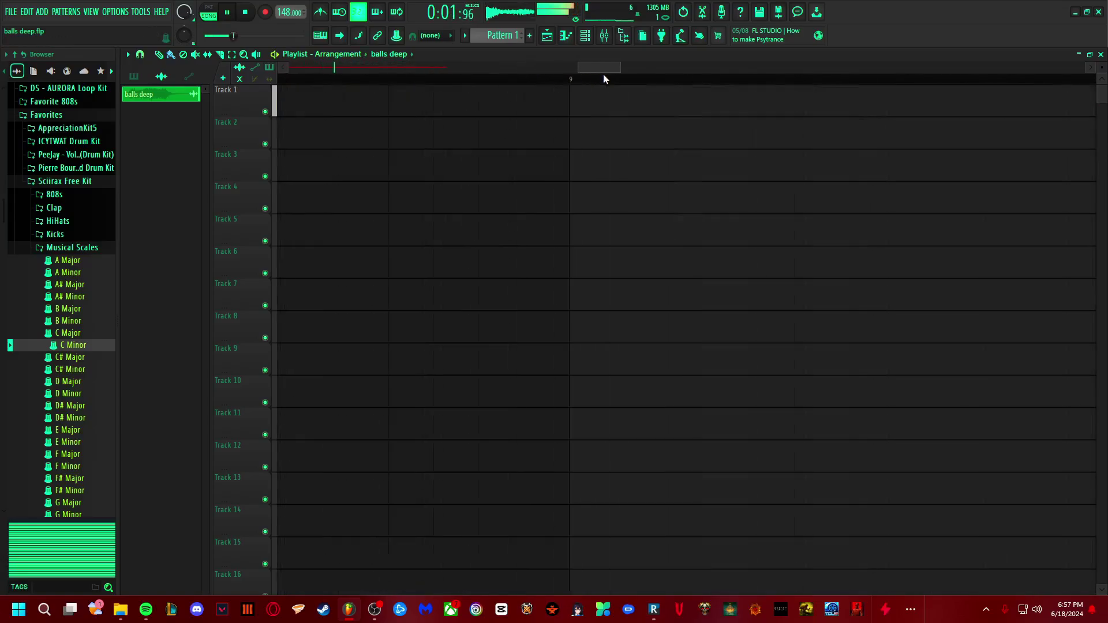
pyautogui.moveTo(477, 81); pyautogui.dragTo(452, 85)
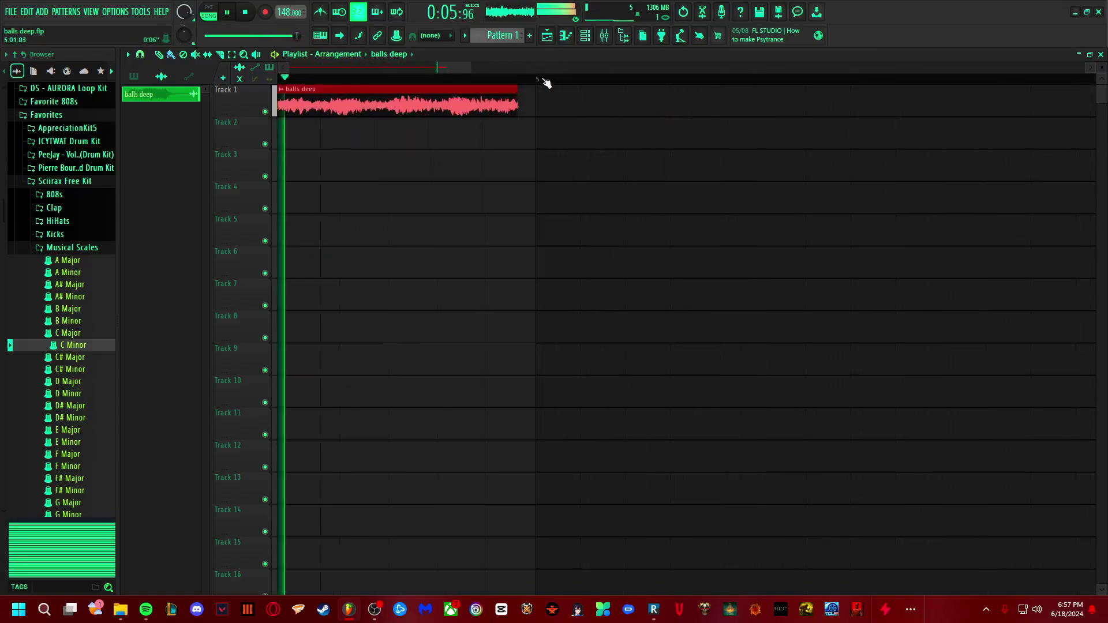
pyautogui.scroll(2, 546, 83)
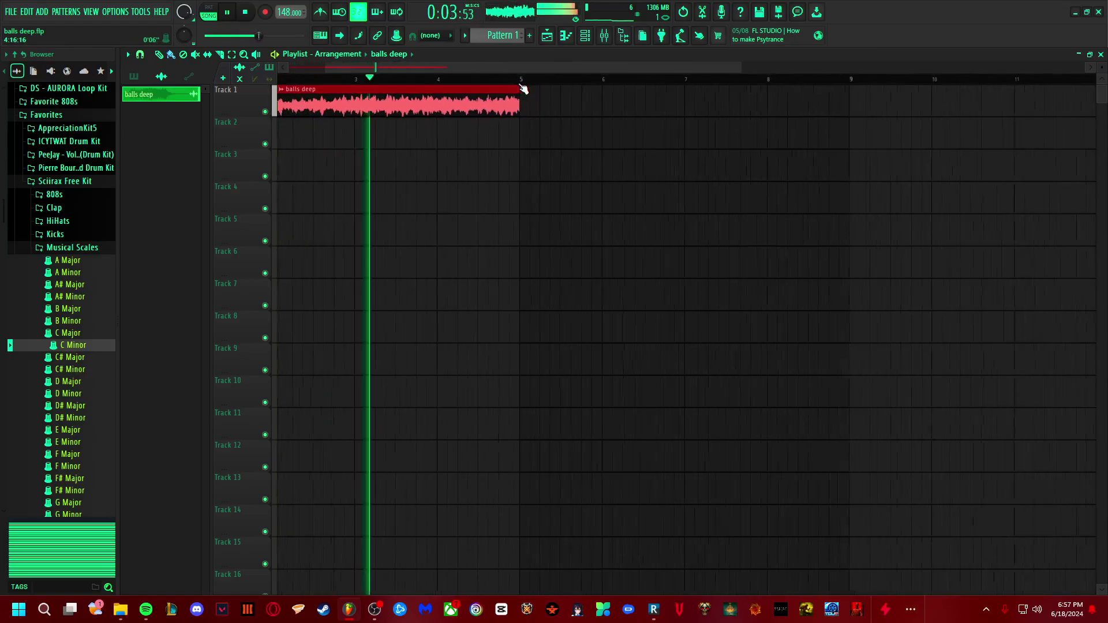
pyautogui.scroll(-4, 521, 87)
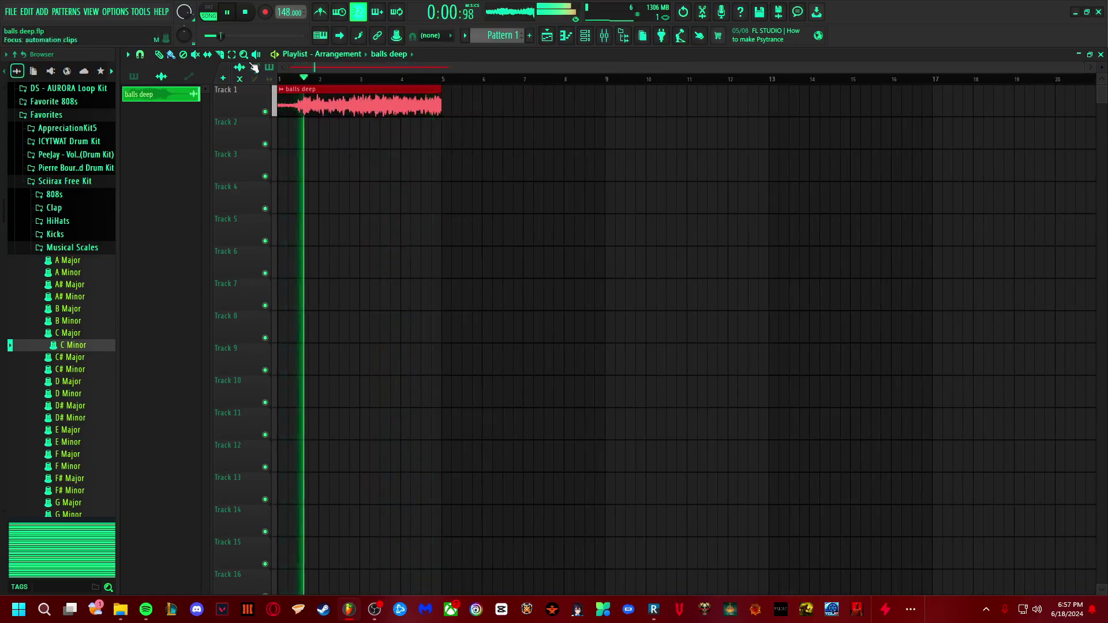
pyautogui.click(230, 12)
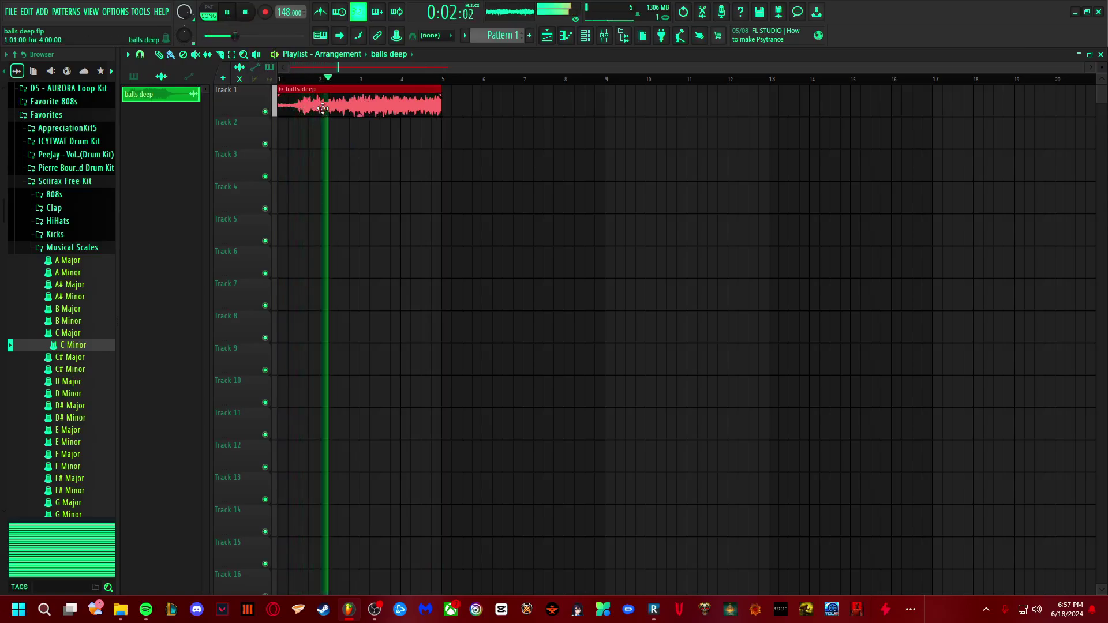
# Step: Replace the audio clip on Track 1 with Pattern 1 and split the pattern by channel
pyautogui.rightClick(364, 98)
pyautogui.click(134, 77)
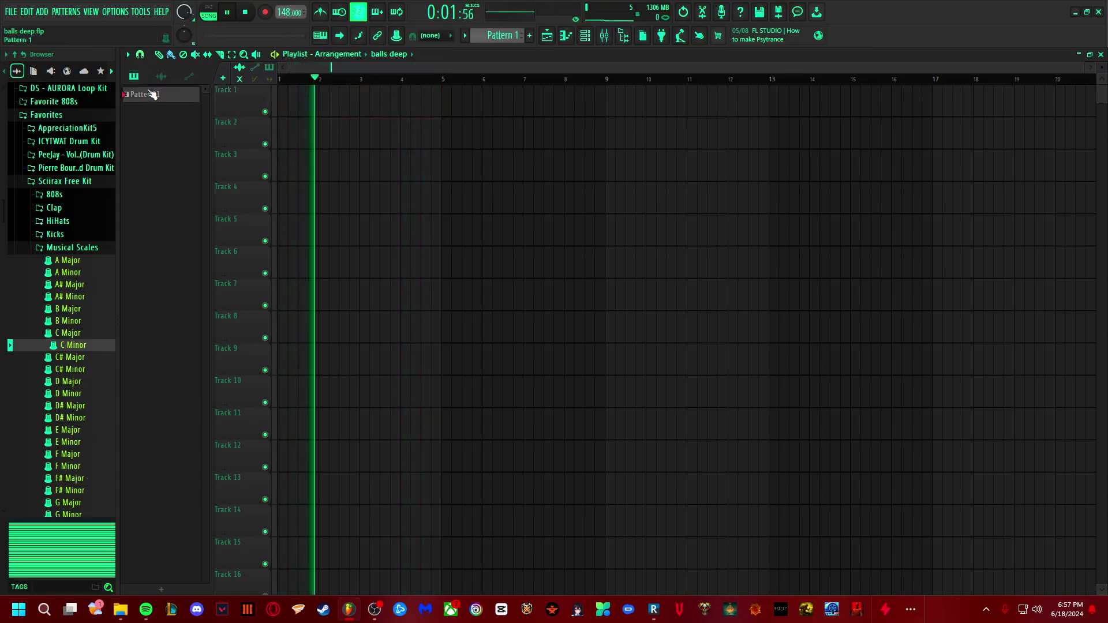
pyautogui.moveTo(153, 94); pyautogui.dragTo(283, 99)
pyautogui.click(501, 36)
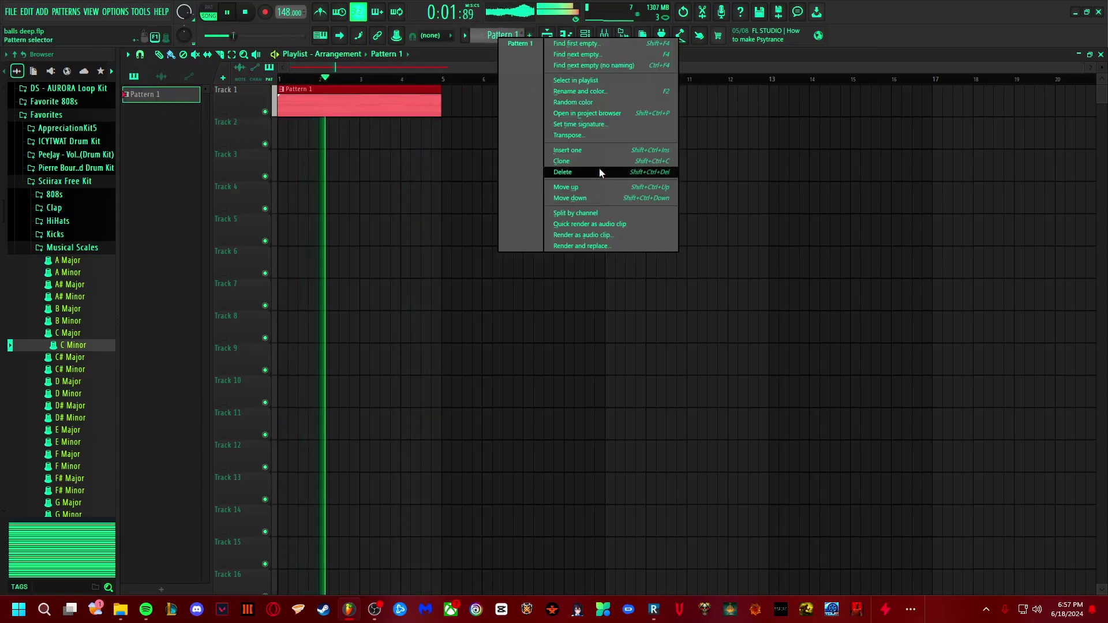
pyautogui.click(575, 213)
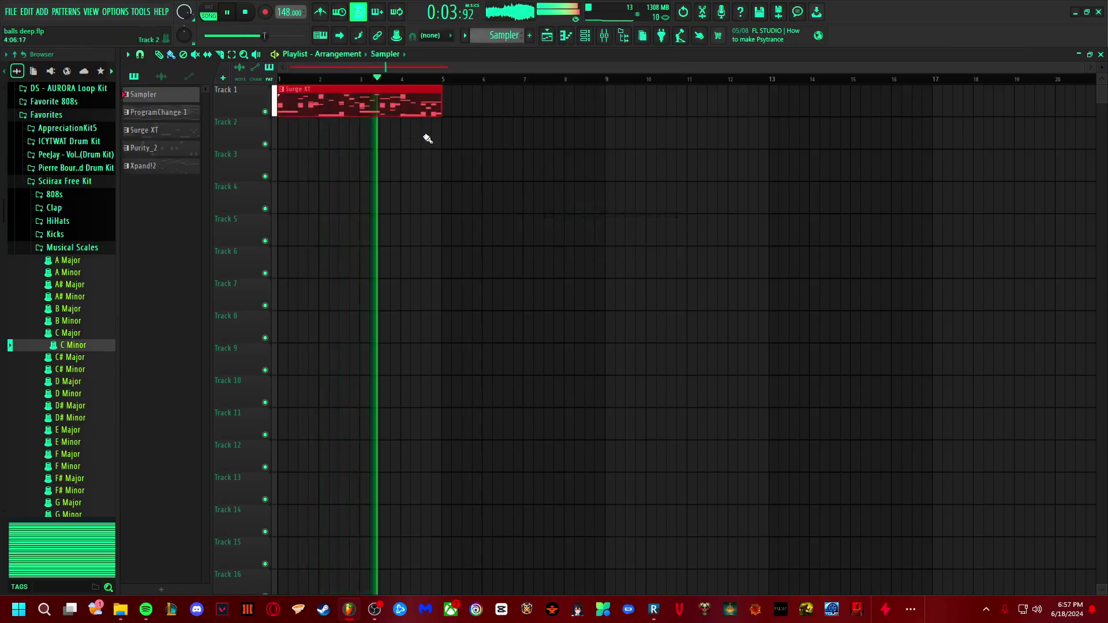
# Step: Replace the clip on Track 1 with the ProgramChange 1, Surge XT, Purity_2 and Xpand!2 patterns at the start of Tracks 1 to 4
pyautogui.rightClick(300, 99)
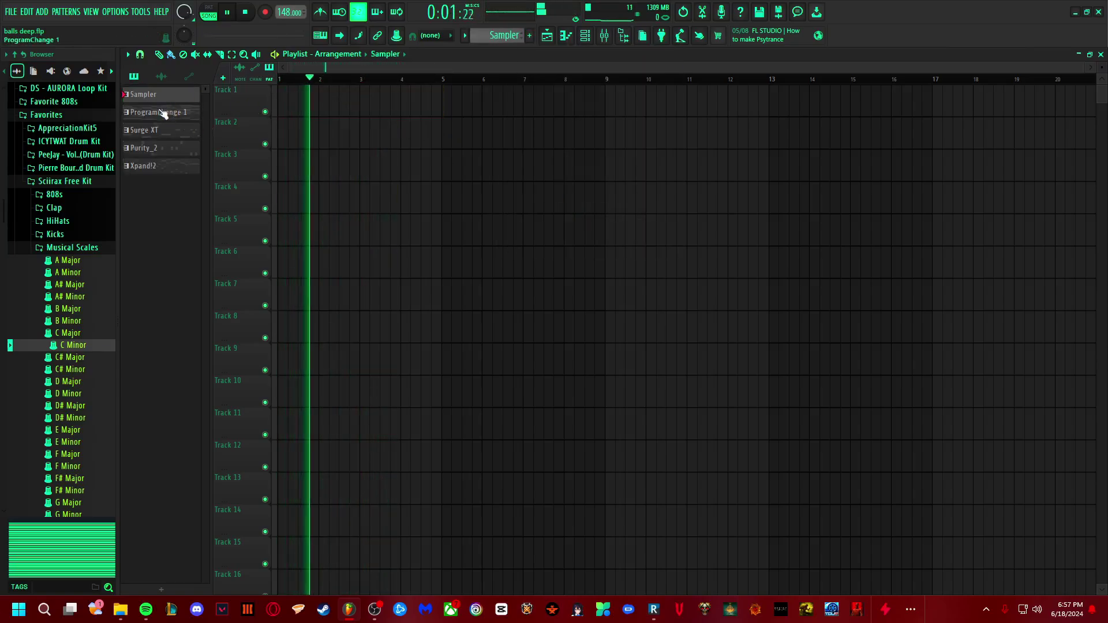
pyautogui.moveTo(164, 113); pyautogui.dragTo(286, 99)
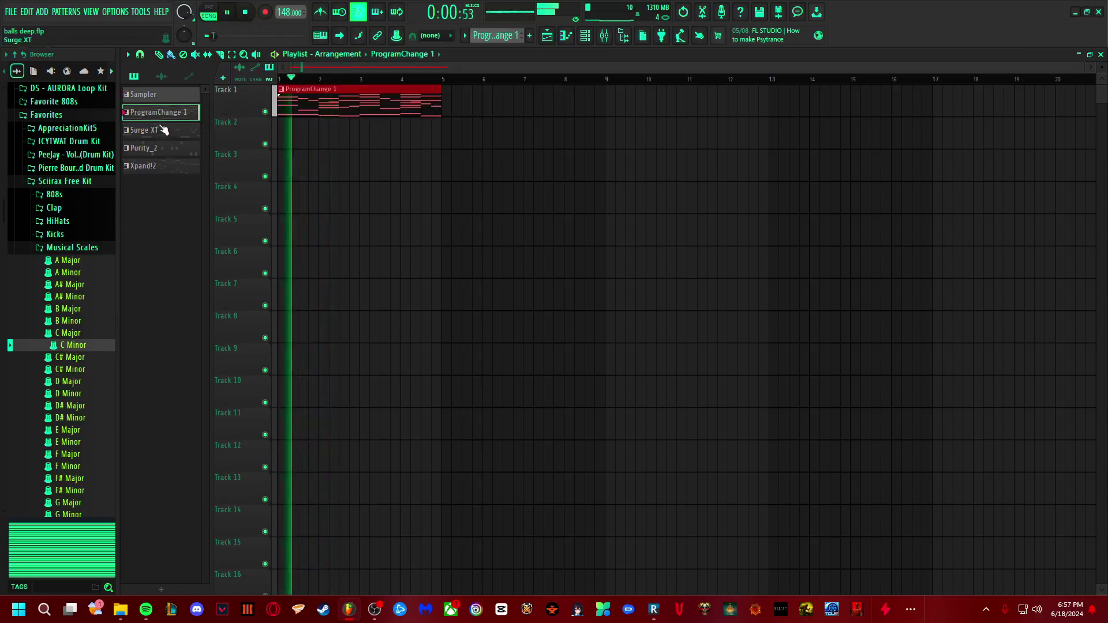
pyautogui.moveTo(143, 130); pyautogui.dragTo(321, 132)
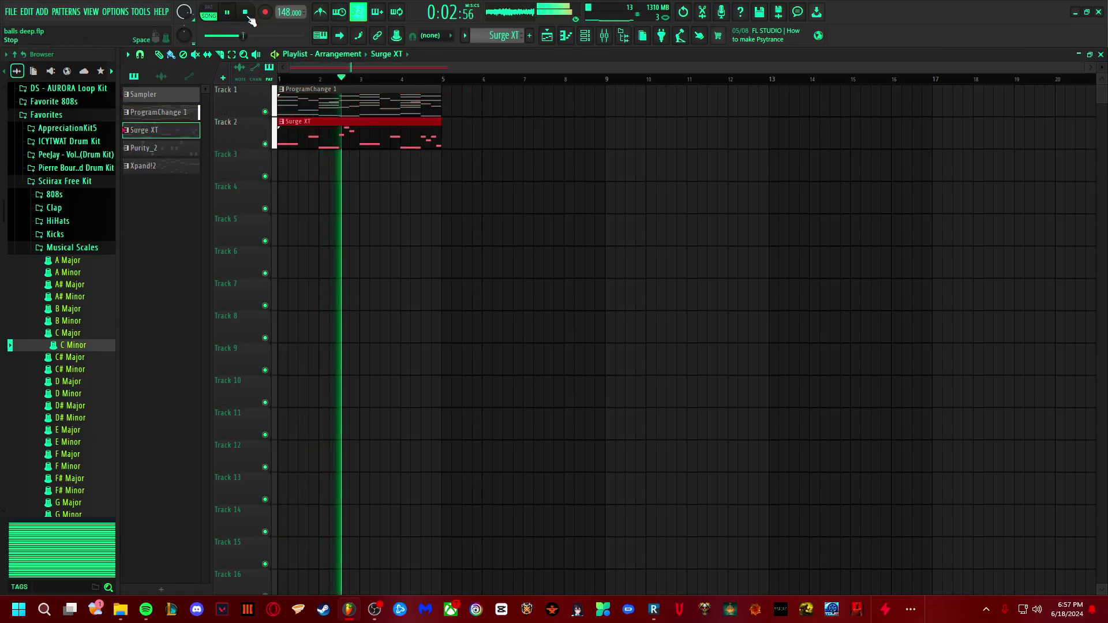
pyautogui.moveTo(143, 148); pyautogui.dragTo(277, 153)
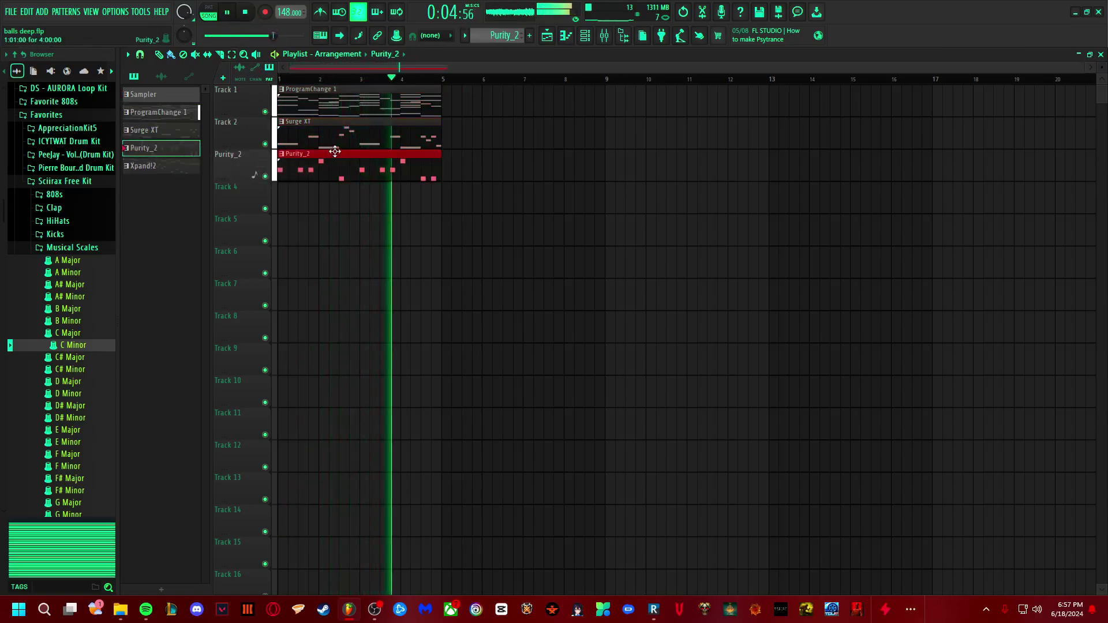
pyautogui.moveTo(144, 166); pyautogui.dragTo(278, 196)
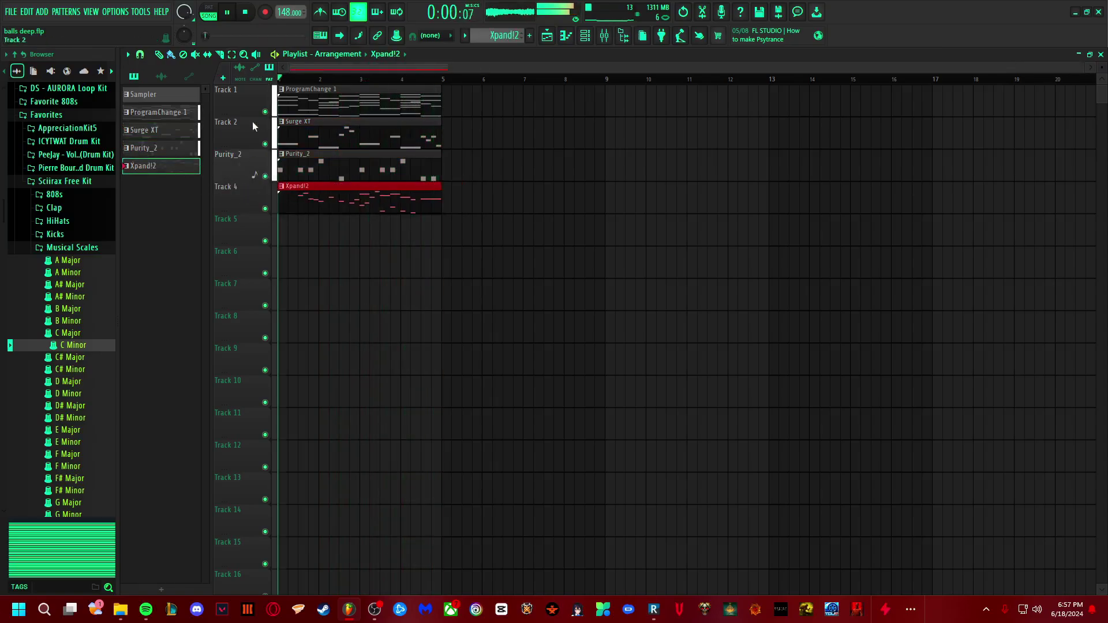
# Step: Open the Xpand!2 channel's piano roll and transpose all its notes down one octave
pyautogui.click(586, 36)
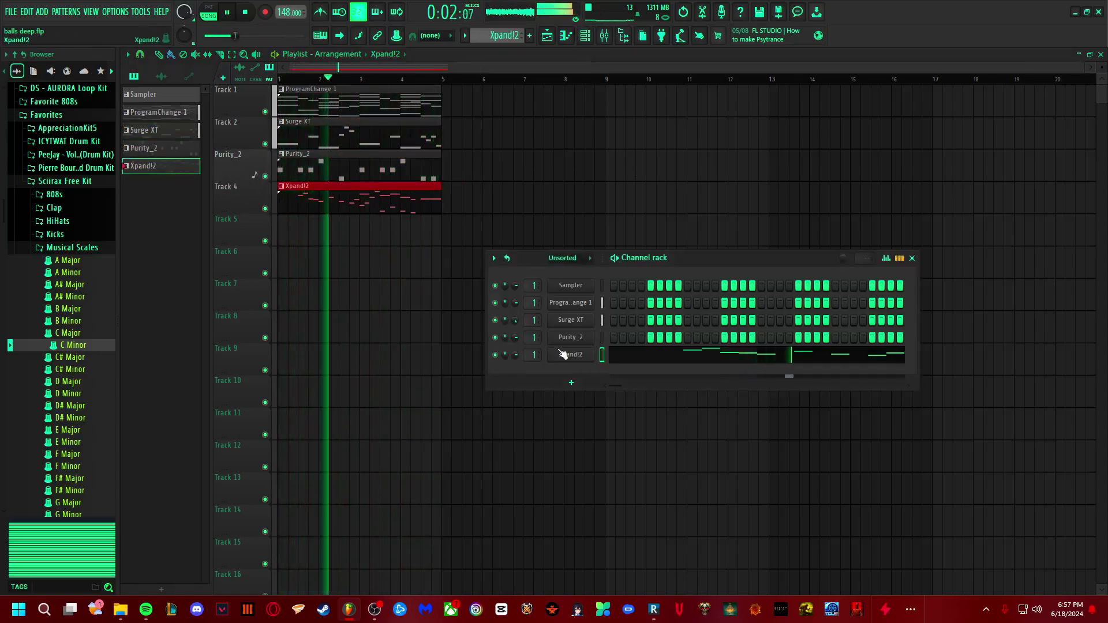
pyautogui.rightClick(570, 354)
pyautogui.click(596, 351)
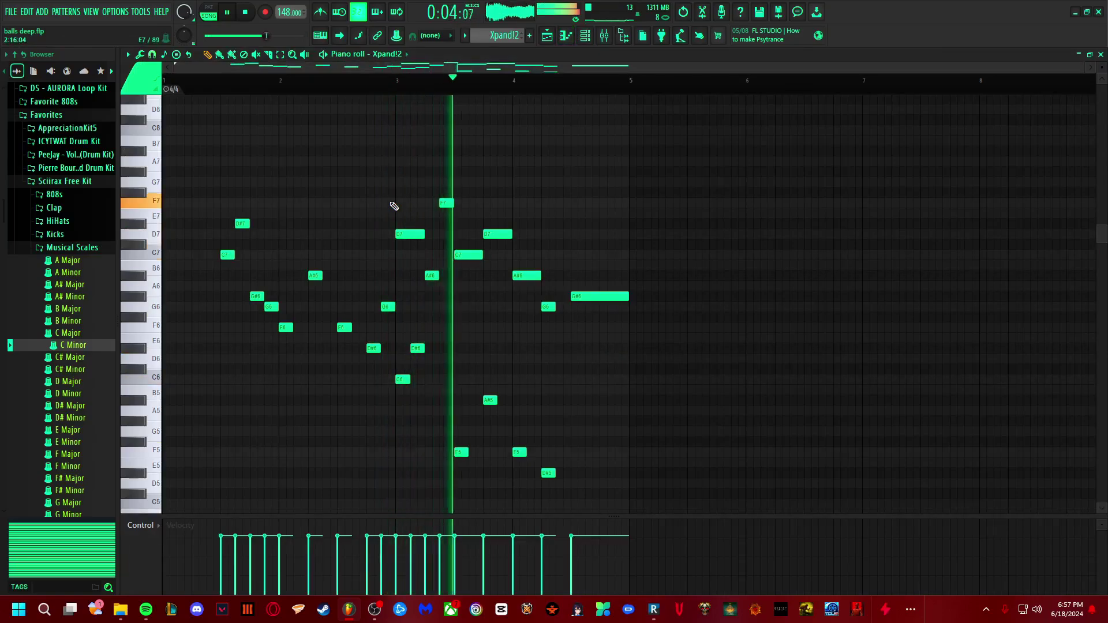
pyautogui.hotkey('ctrl', 'a')
pyautogui.hotkey('ctrl', 'Down')
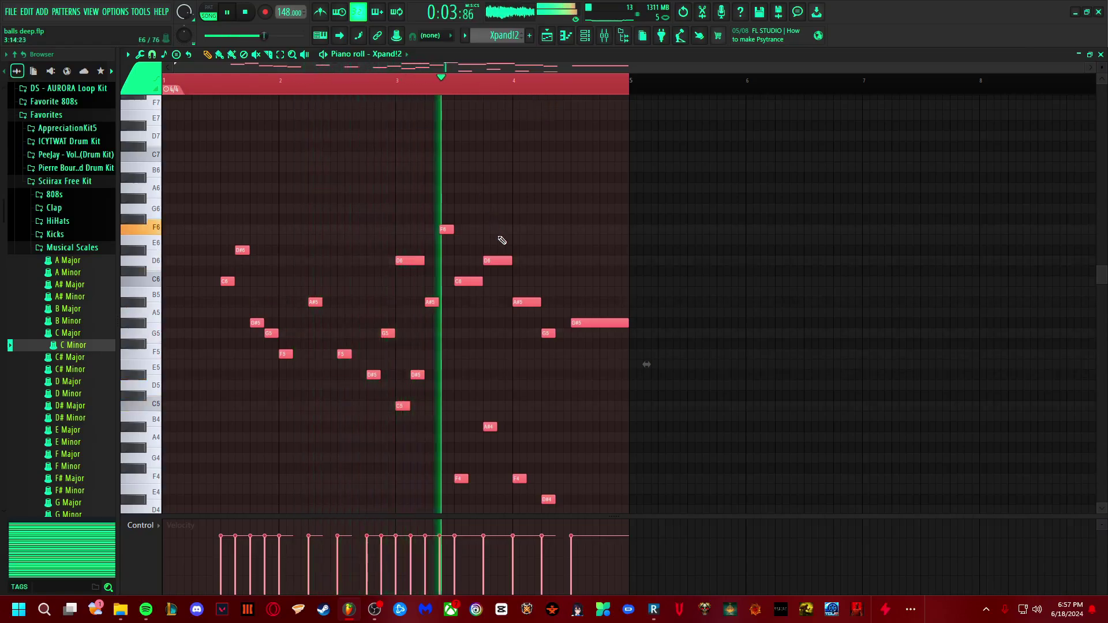
# Step: Delete the four lowest Xpand!2 notes in bars 3 and 4: the two F4 notes, A#4 and D#4
pyautogui.scroll(-3, 516, 378)
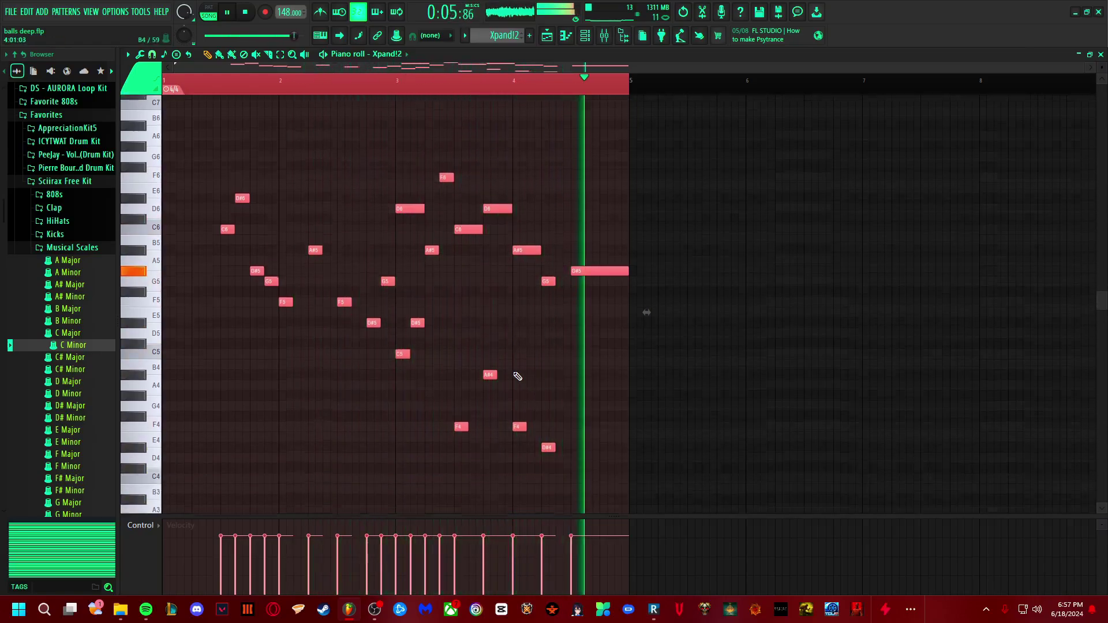
pyautogui.rightClick(548, 437)
pyautogui.rightClick(518, 415)
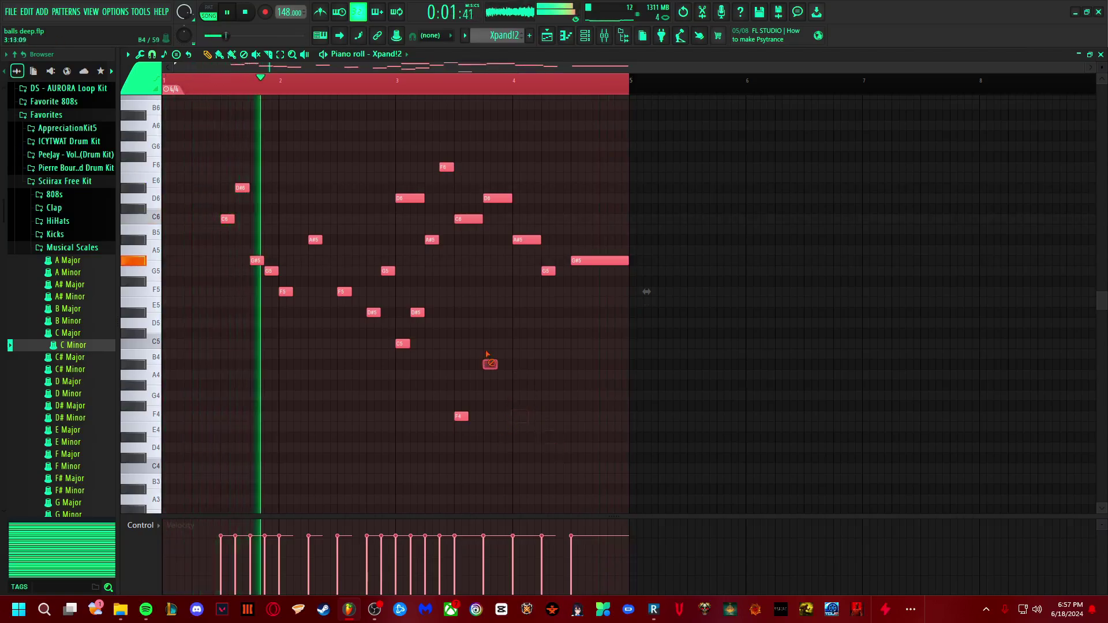
pyautogui.rightClick(489, 364)
pyautogui.rightClick(461, 416)
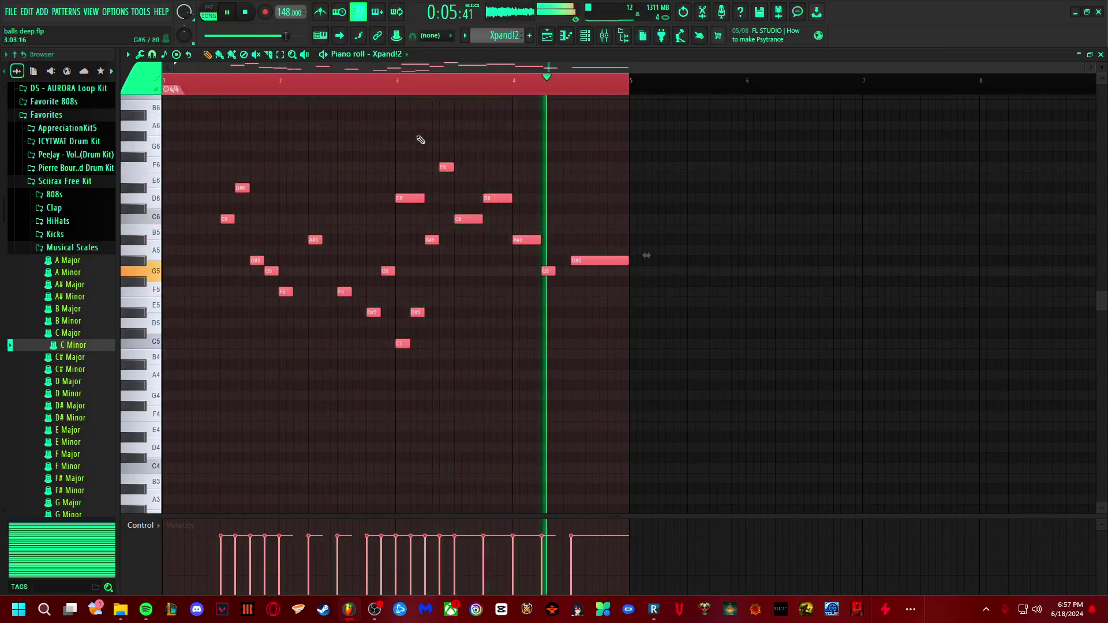
# Step: Try the selected Xpand!2 notes another octave lower, and raise them back up an octave
pyautogui.press('F5')
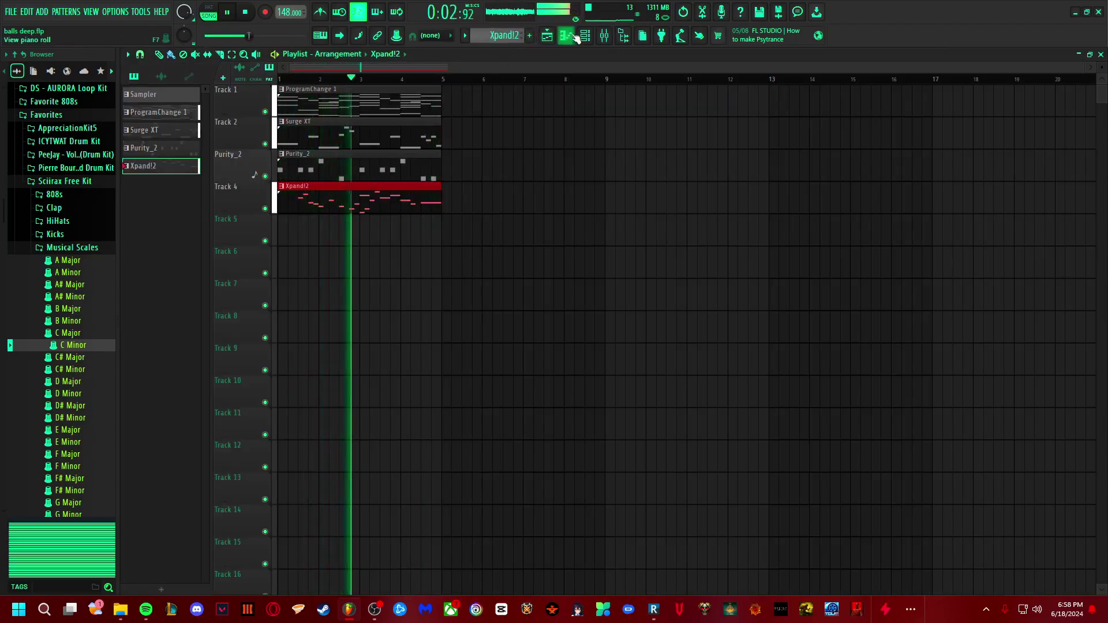
pyautogui.press('F7')
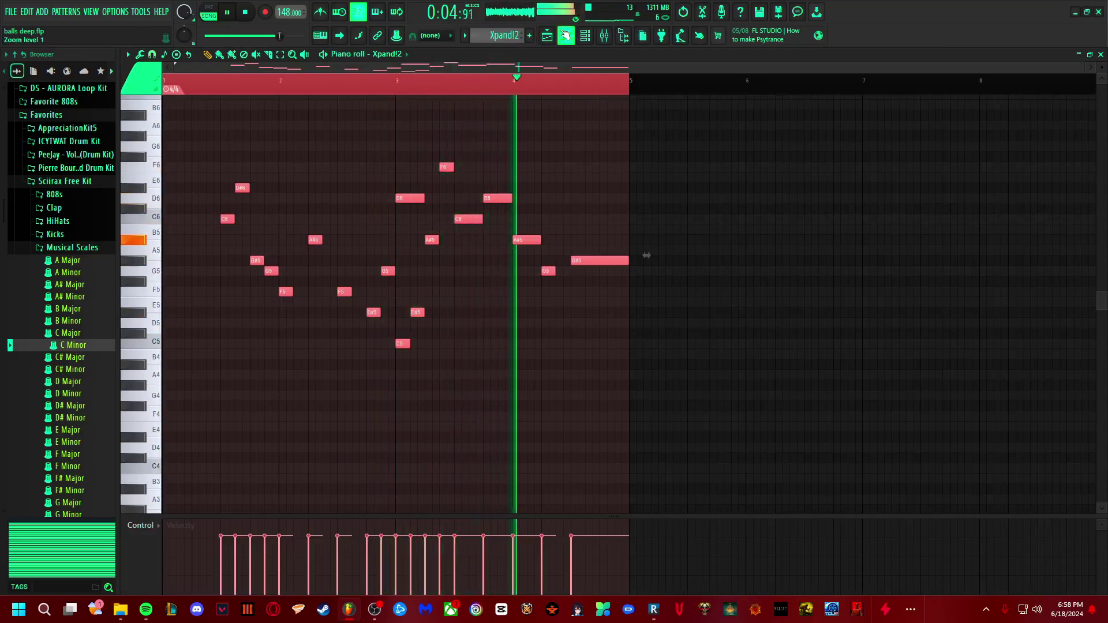
pyautogui.hotkey('ctrl', 'Down')
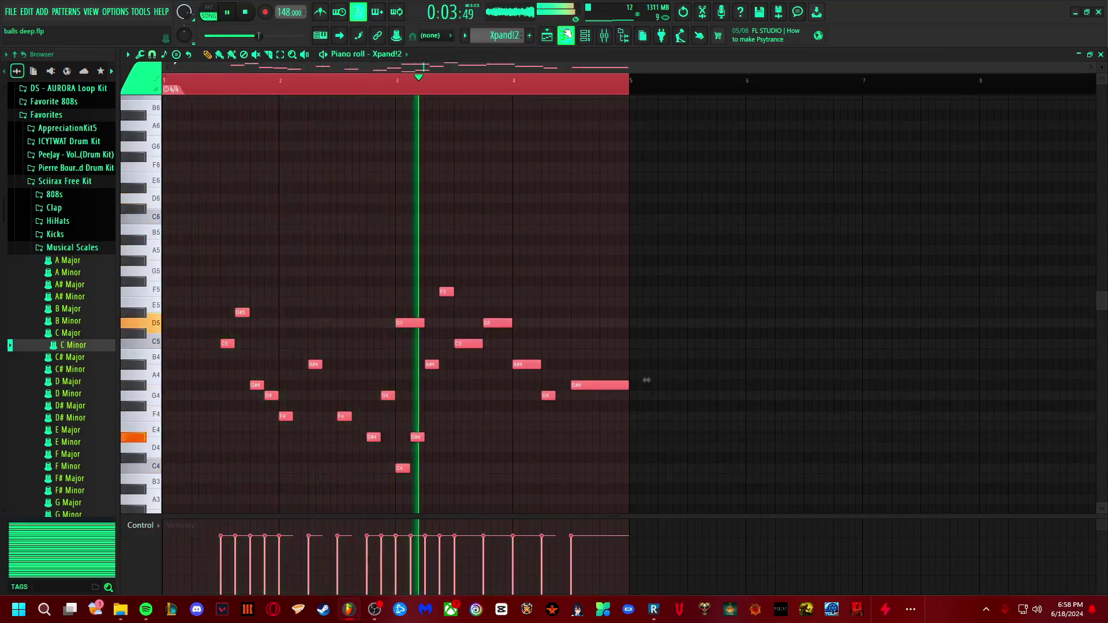
pyautogui.hotkey('ctrl', 'Up')
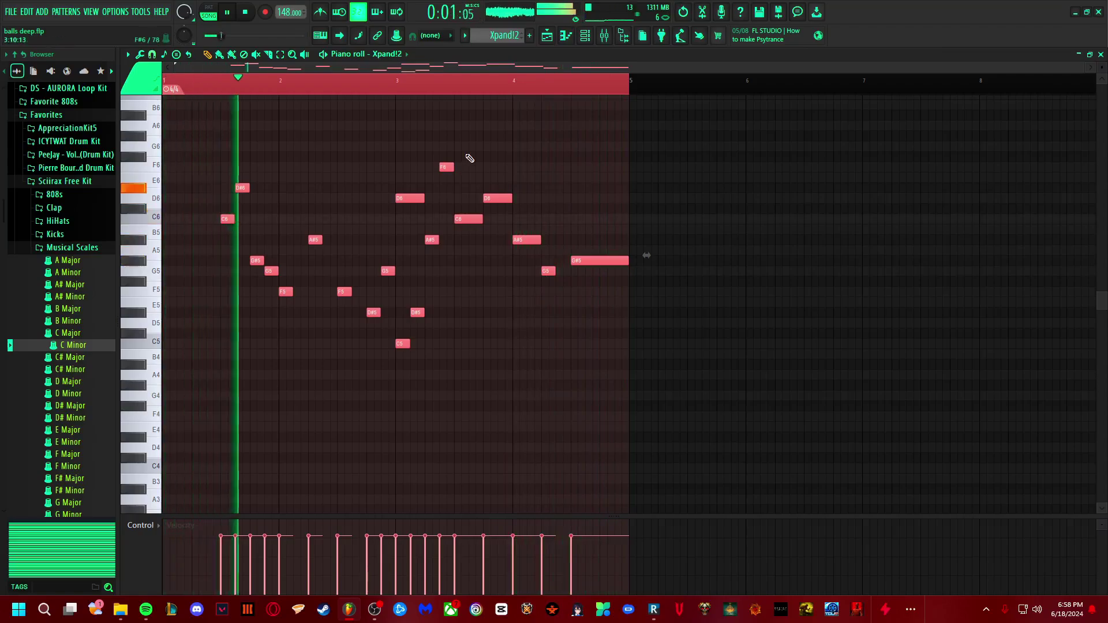
# Step: Delete every Xpand!2 note from bar 3 onward and return to the Playlist
pyautogui.click(399, 146)
pyautogui.rightClick(404, 148)
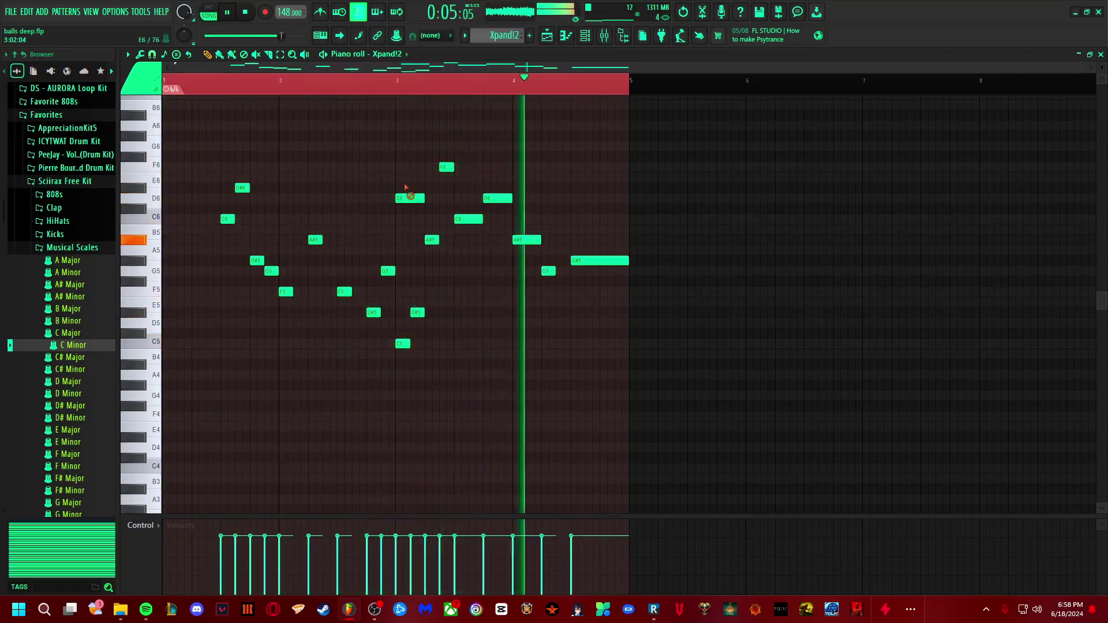
pyautogui.rightClick(408, 198)
pyautogui.rightClick(431, 239)
pyautogui.rightClick(446, 167)
pyautogui.rightClick(468, 219)
pyautogui.rightClick(498, 198)
pyautogui.rightClick(526, 239)
pyautogui.rightClick(599, 261)
pyautogui.rightClick(548, 271)
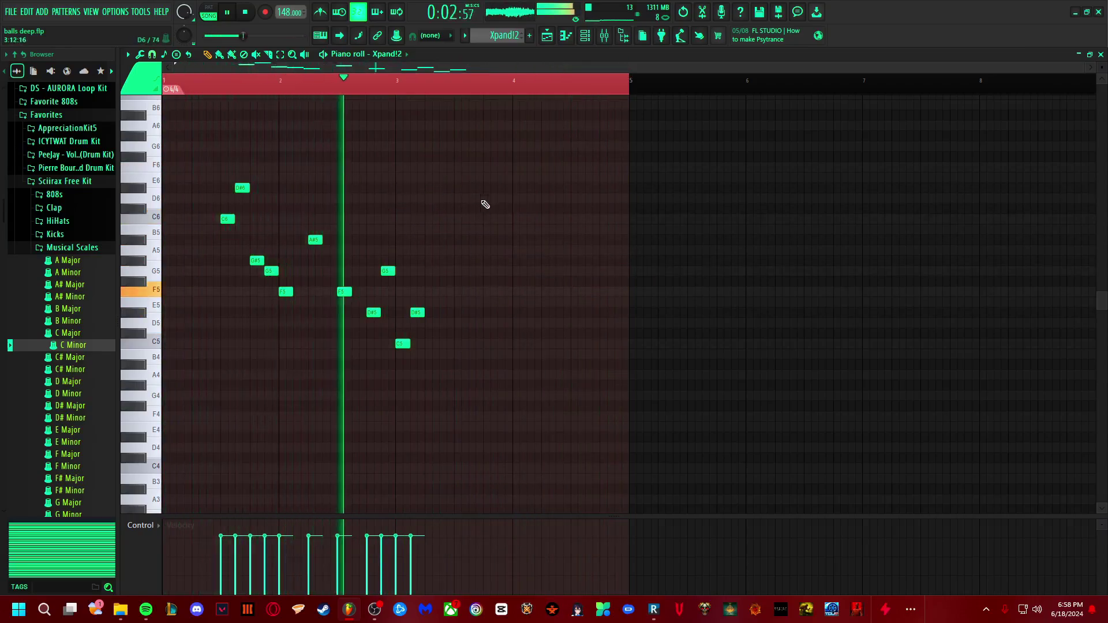
pyautogui.rightClick(417, 313)
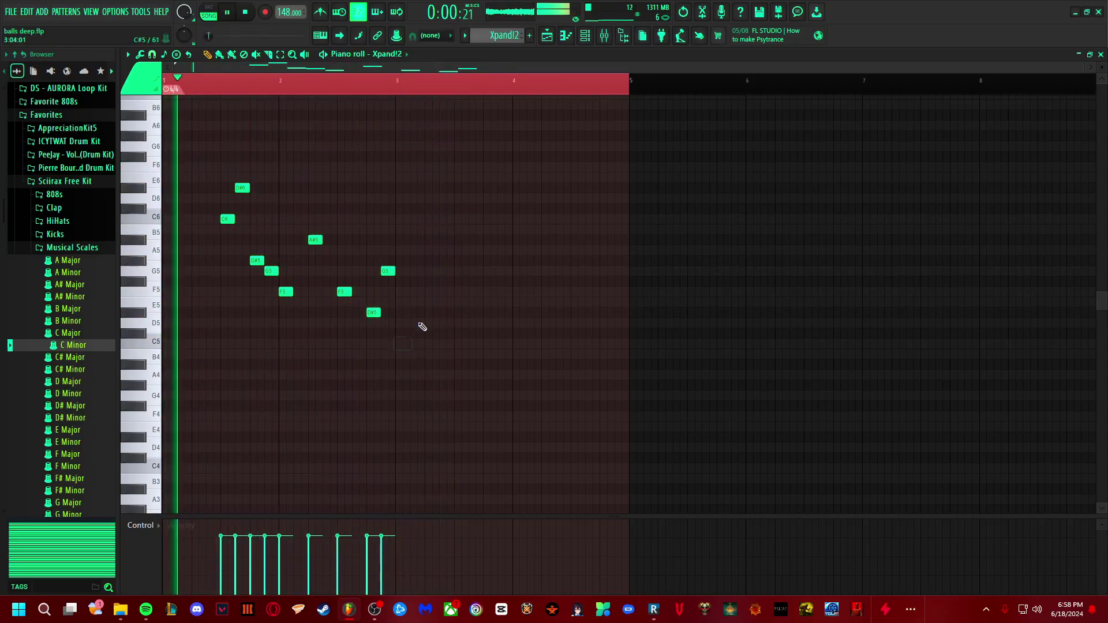
pyautogui.press('F5')
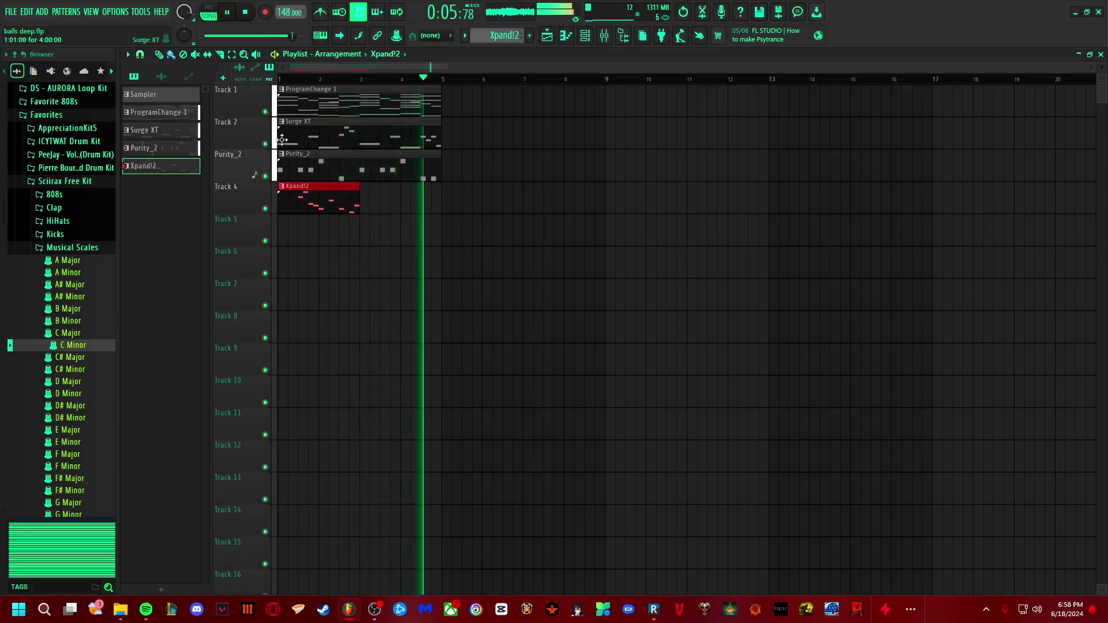
# Step: Examine the effects on mixer Insert 1 and the Channel rack while restarting playback
pyautogui.click(610, 39)
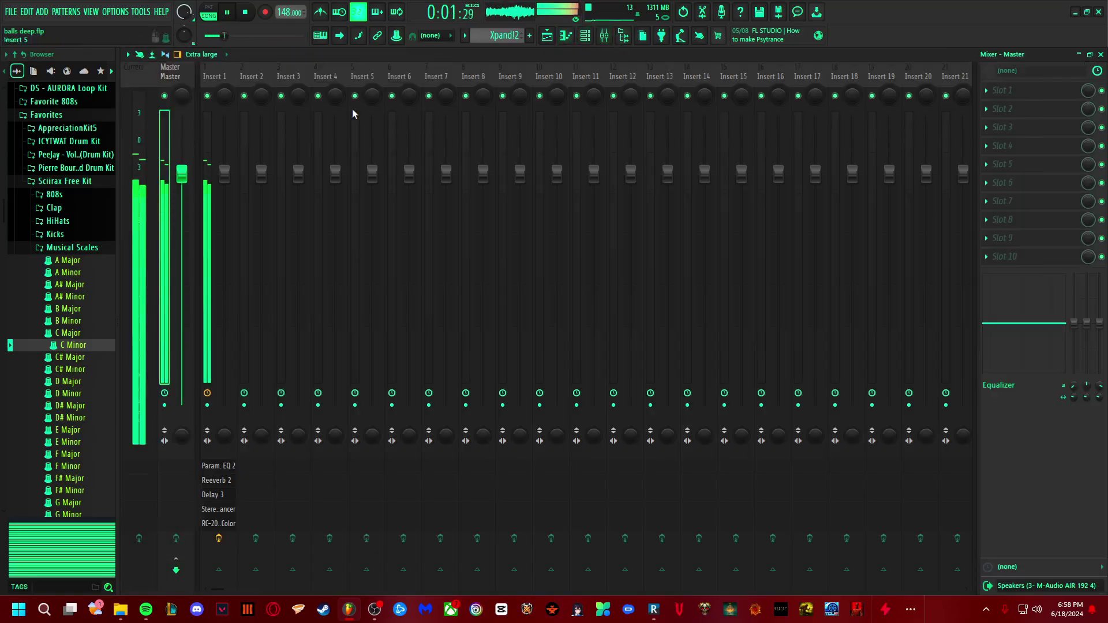
pyautogui.click(217, 87)
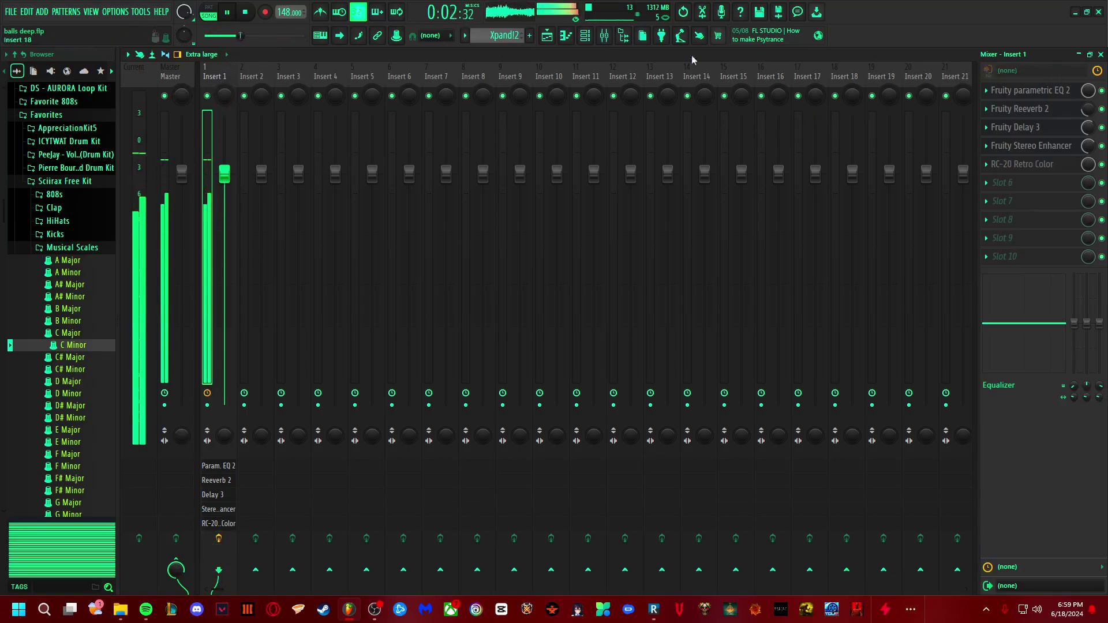
pyautogui.press('space')
pyautogui.click(586, 35)
pyautogui.press('space')
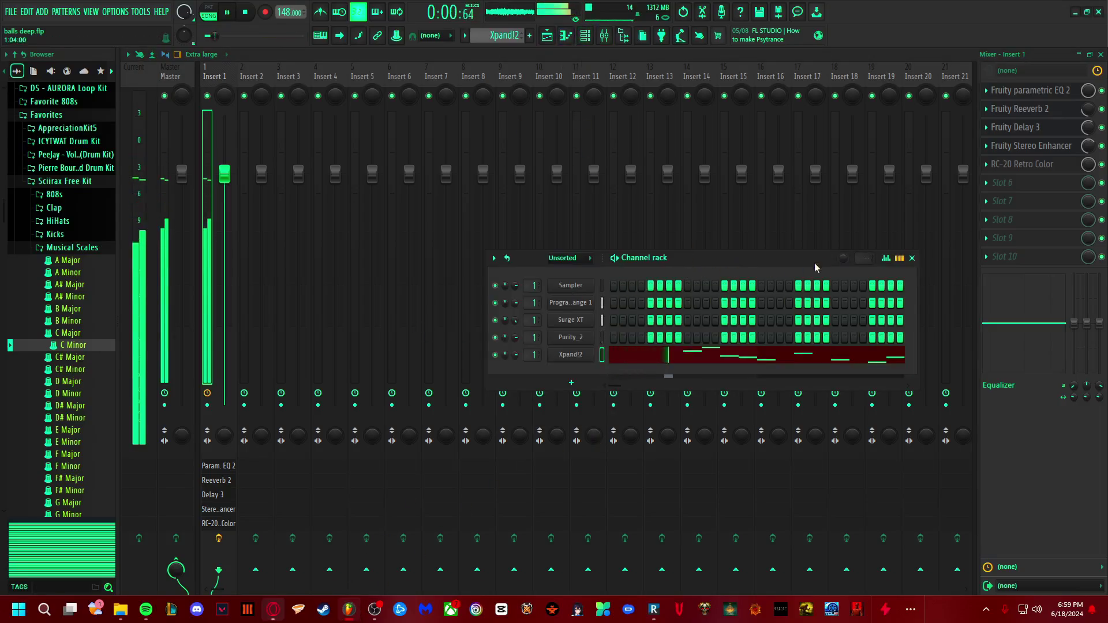
pyautogui.moveTo(840, 257); pyautogui.dragTo(843, 261)
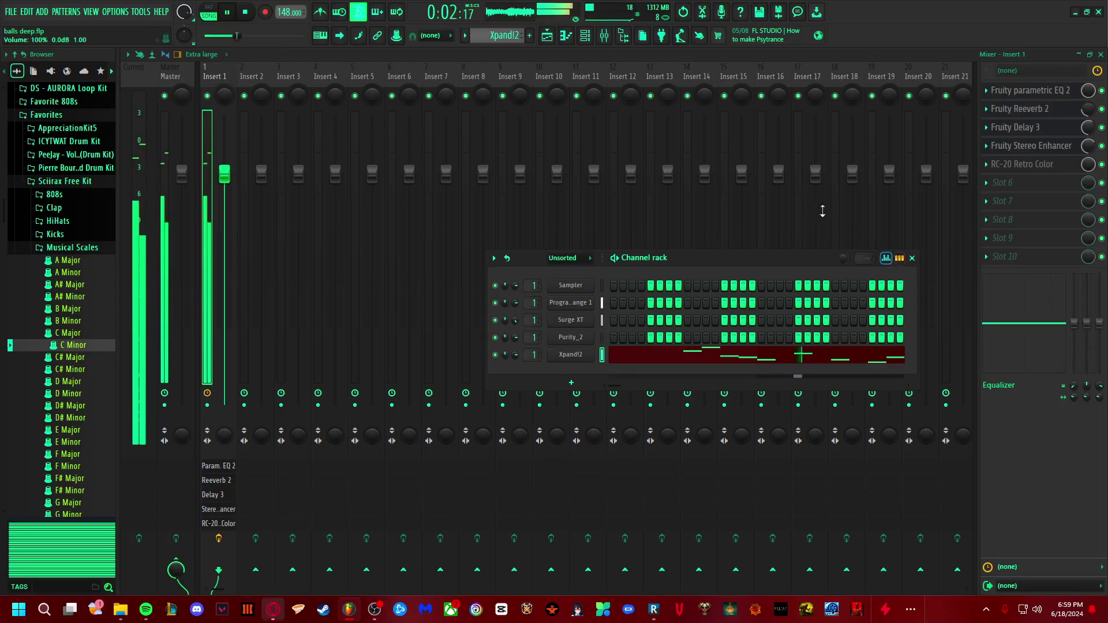
# Step: Restart playback with the Xpand!2 piano roll open and clear its time selection
pyautogui.click(565, 35)
pyautogui.press('space')
pyautogui.press('space')
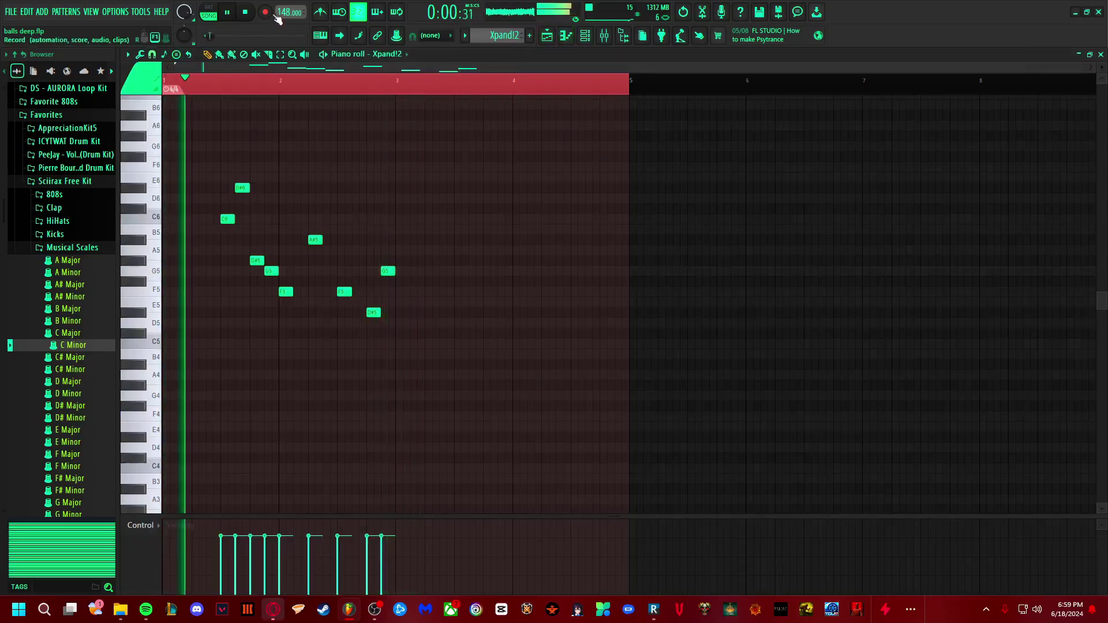
pyautogui.keyDown('ctrl'); pyautogui.click(254, 92); pyautogui.keyUp('ctrl')
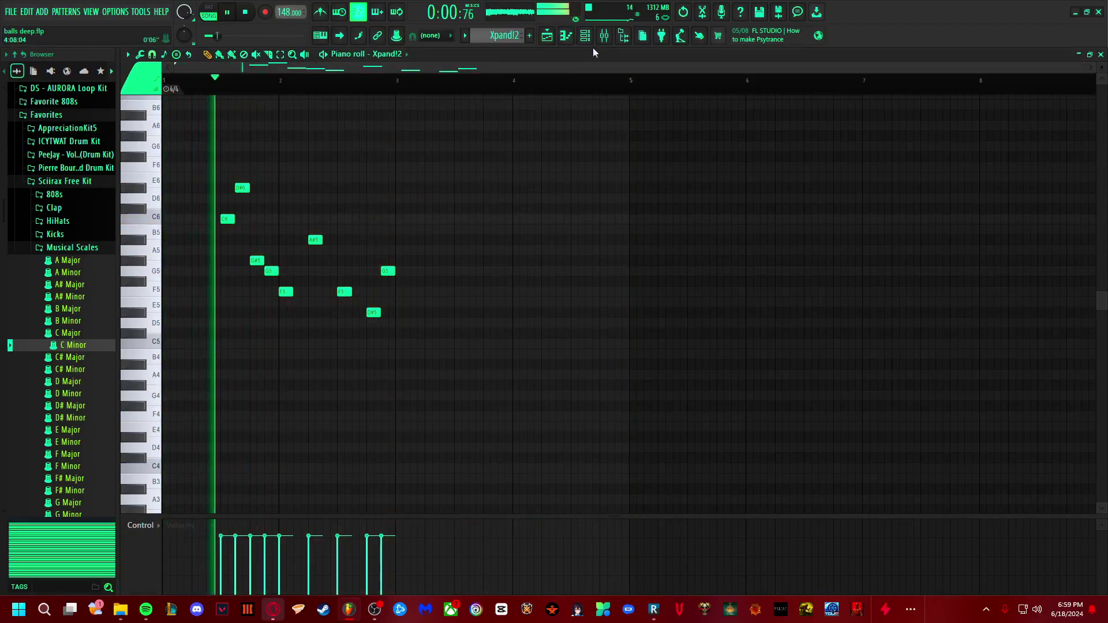
# Step: Load Fruity LSD into effect slot 6 of mixer Insert 1
pyautogui.press('F9')
pyautogui.click(1005, 182)
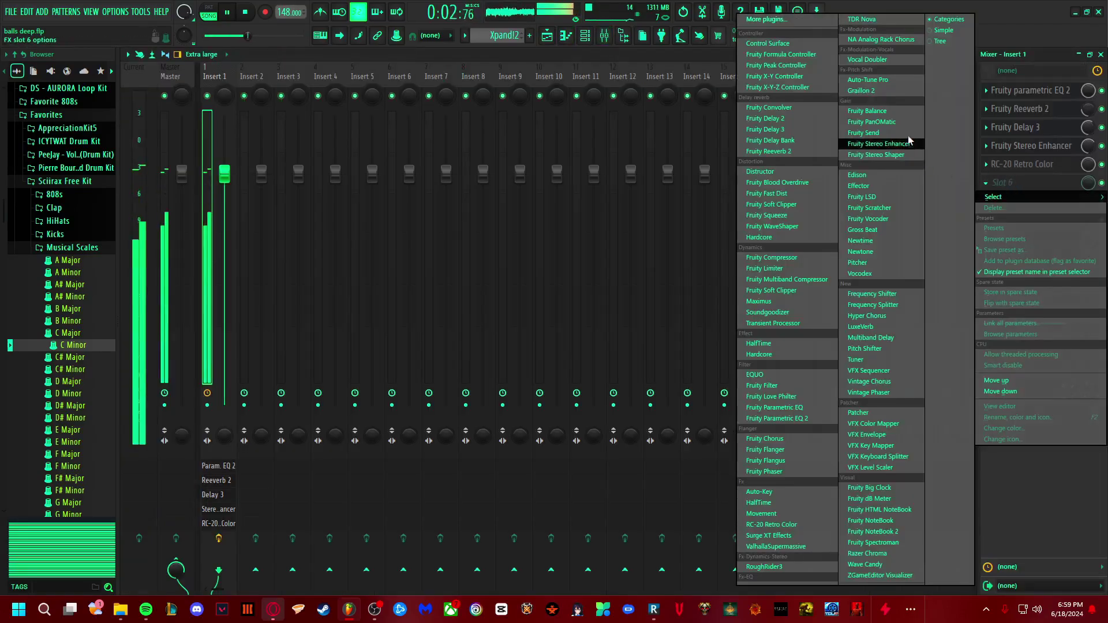
pyautogui.click(889, 197)
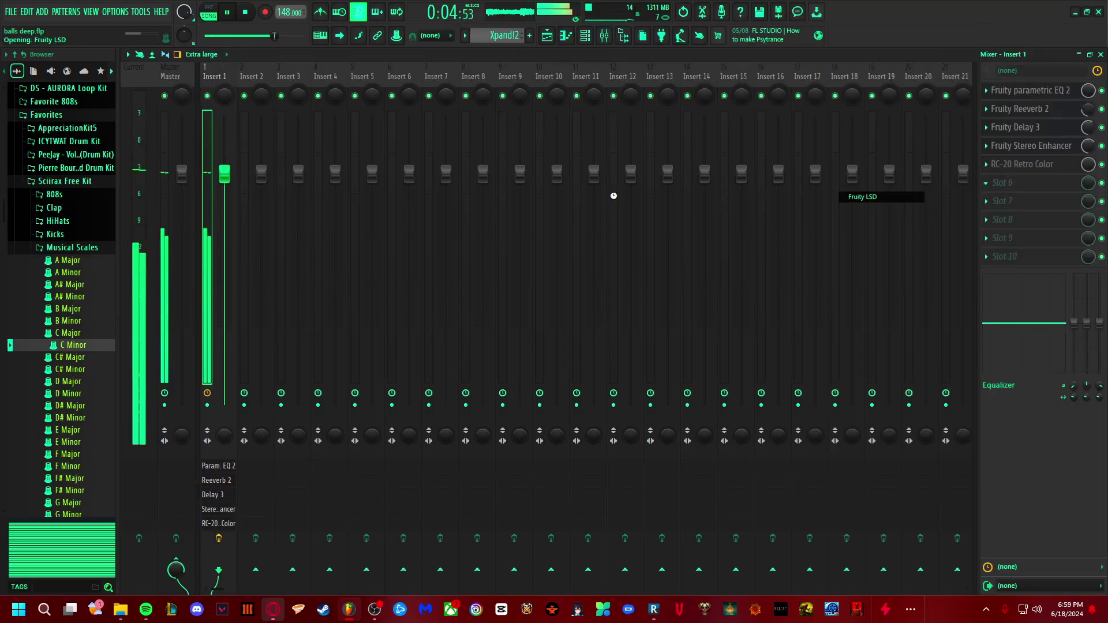
pyautogui.click(298, 123)
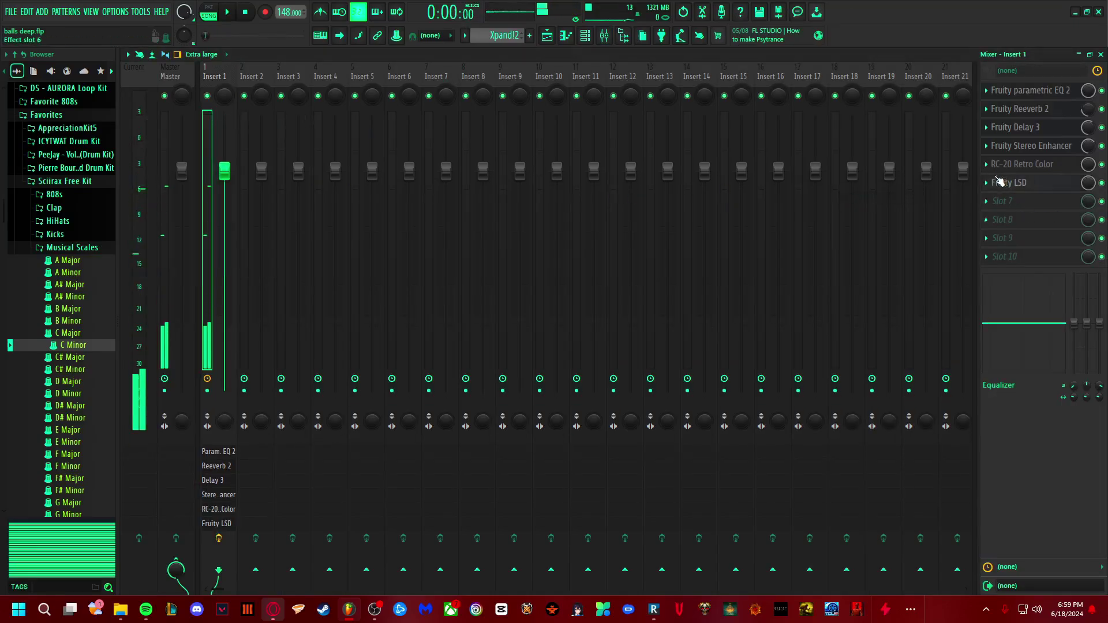
# Step: Replace Fruity LSD in slot 6 of Insert 1 with Newtone
pyautogui.click(999, 181)
pyautogui.moveTo(975, 201)
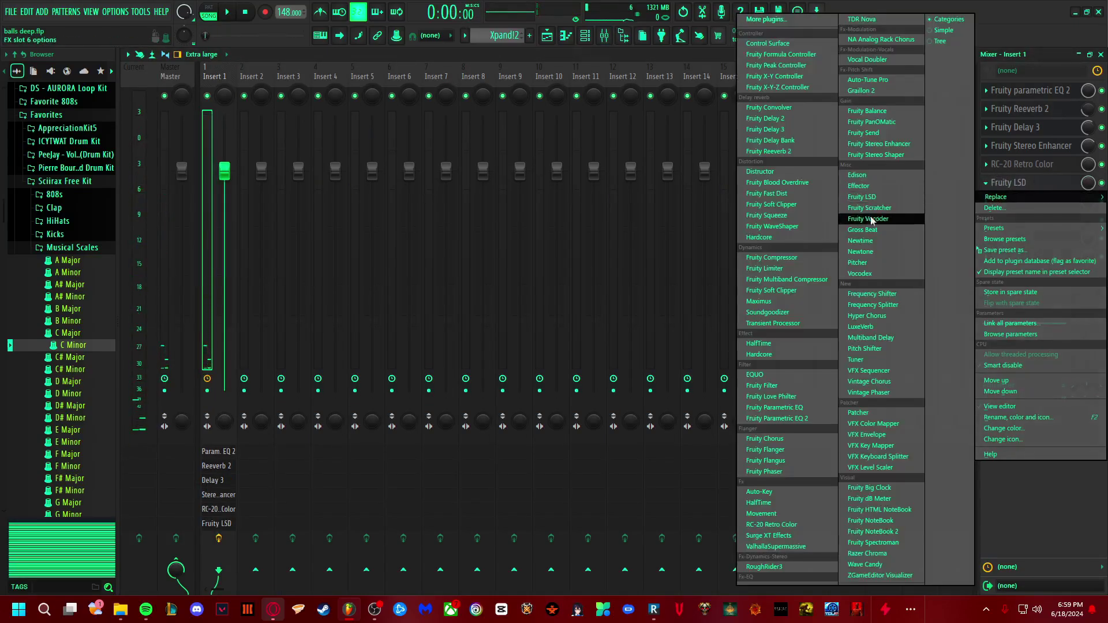
pyautogui.click(867, 315)
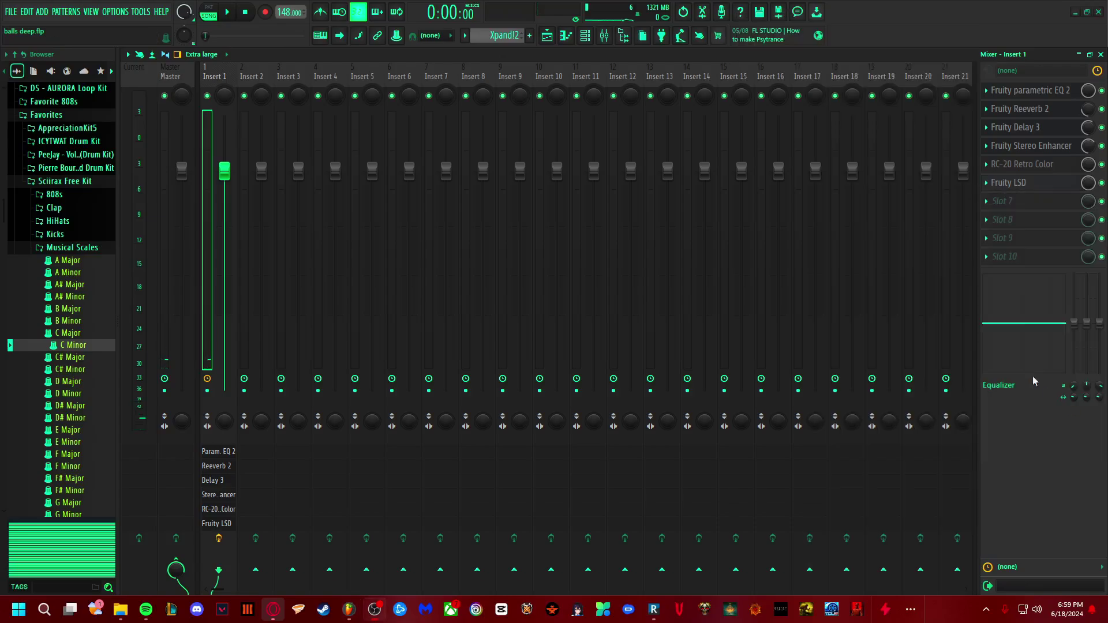
pyautogui.click(990, 183)
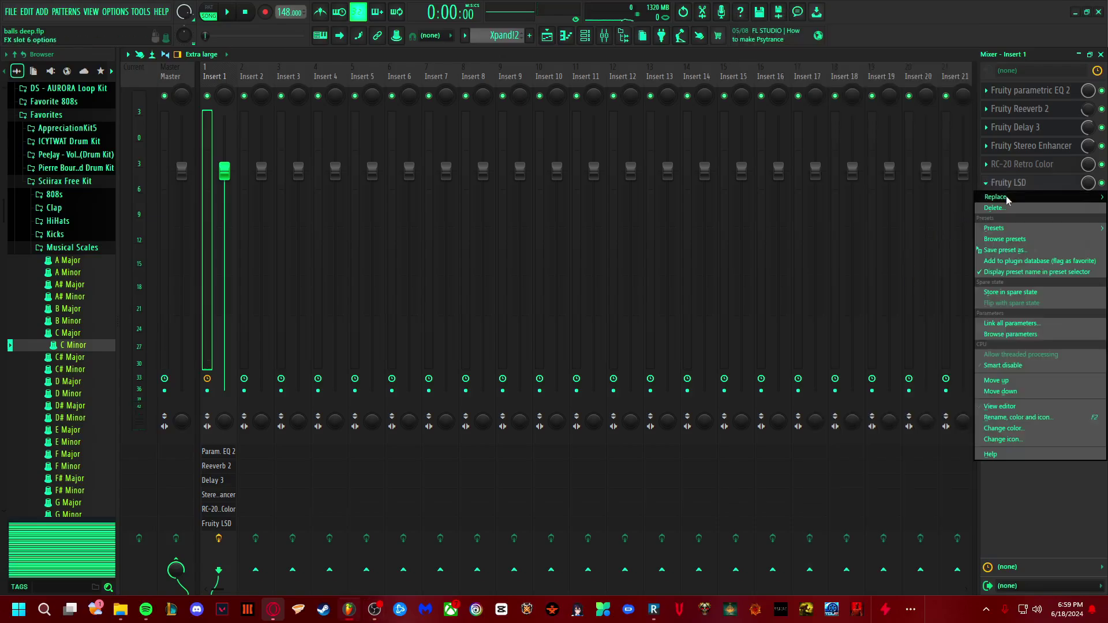
pyautogui.moveTo(994, 197)
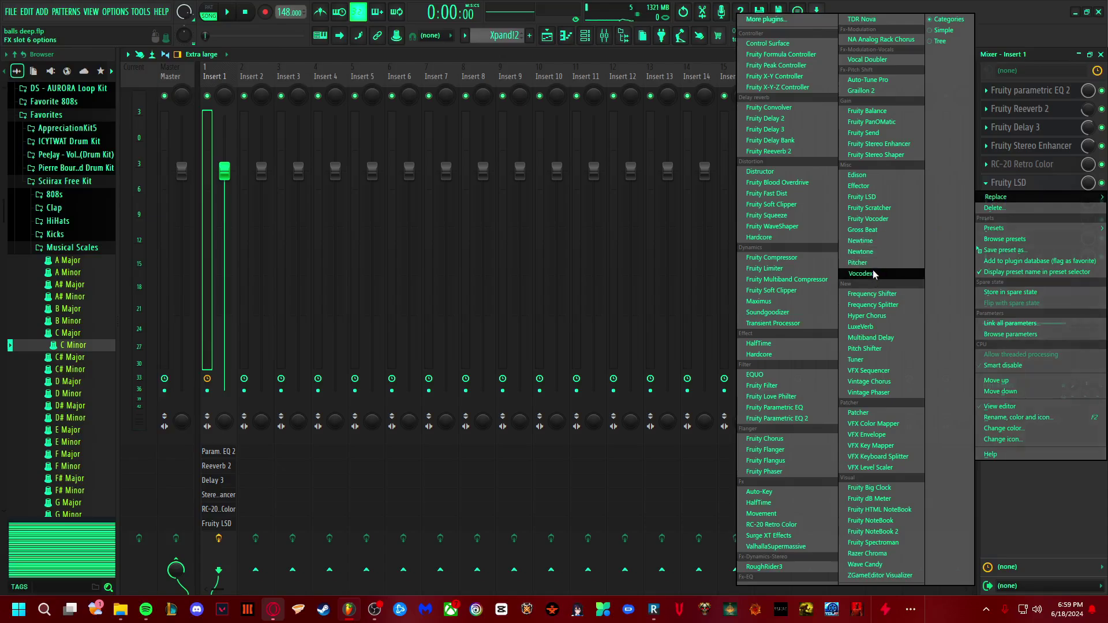
pyautogui.click(875, 251)
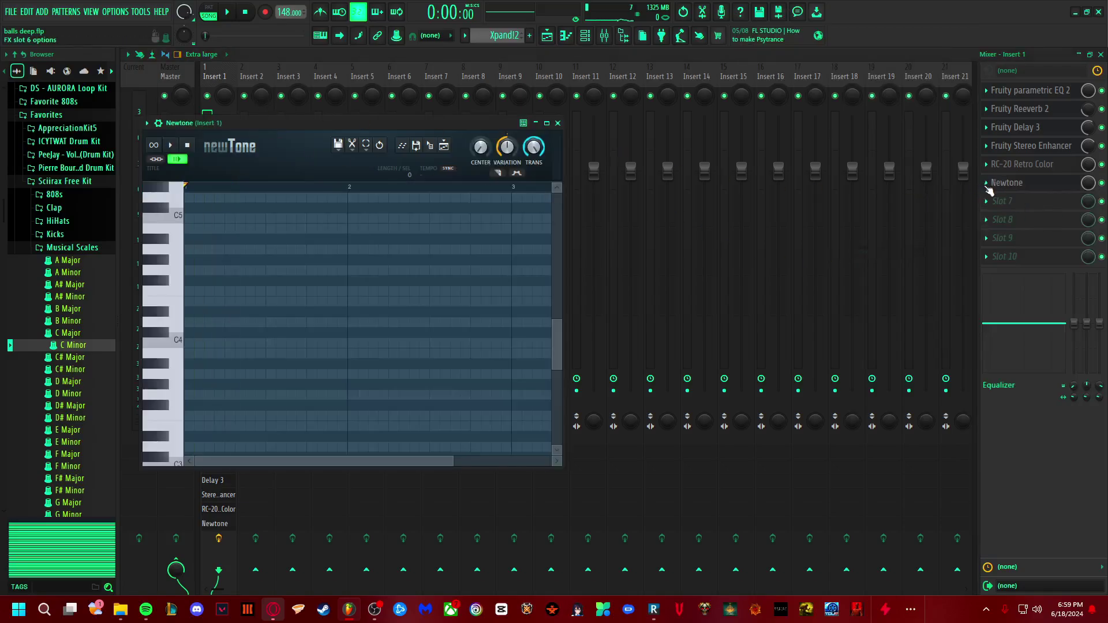
# Step: Replace Newtone in slot 6 of Insert 1 with Hyper Chorus and start playback
pyautogui.click(988, 186)
pyautogui.moveTo(1011, 199)
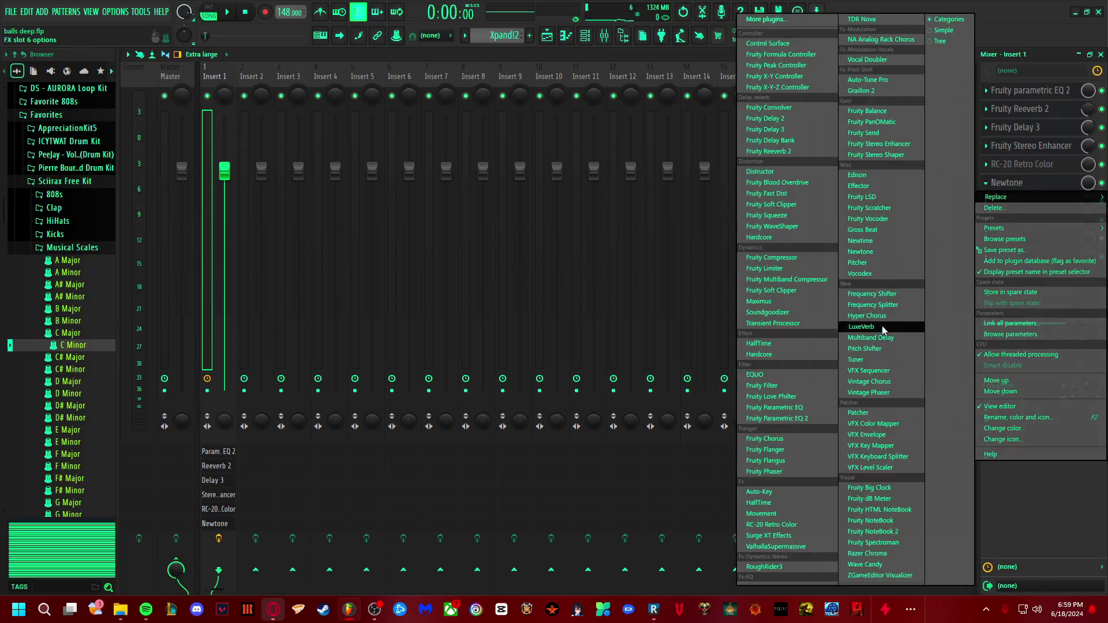
pyautogui.click(901, 320)
pyautogui.press('space')
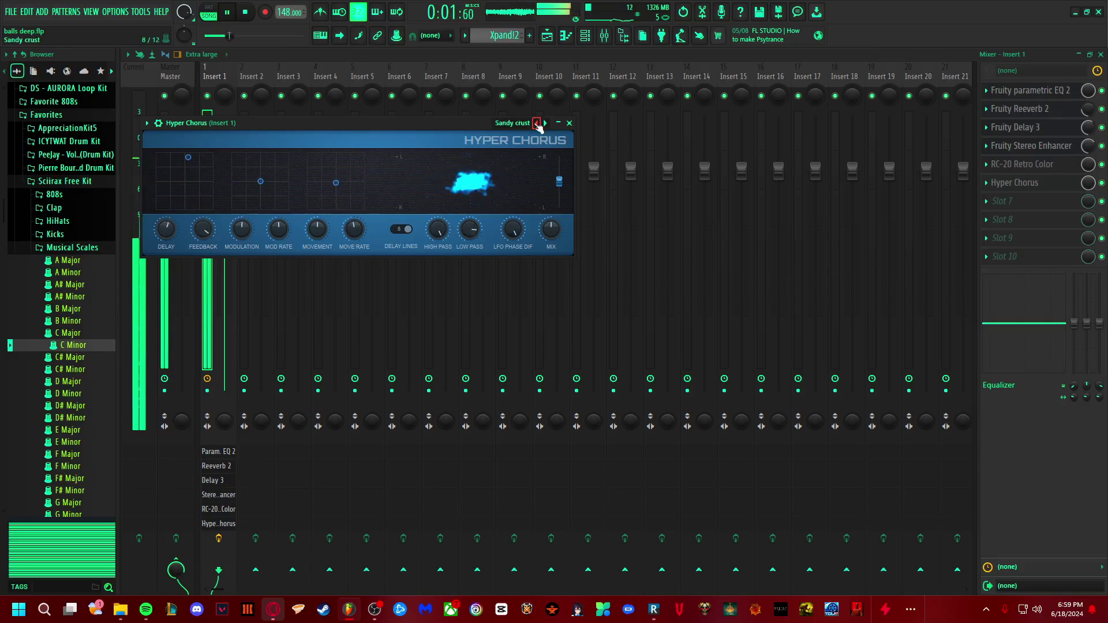
# Step: Browse backward through the Hyper Chorus presets from Sandy crust to Top shell and close the plugin window
pyautogui.click(537, 123)
pyautogui.click(536, 123)
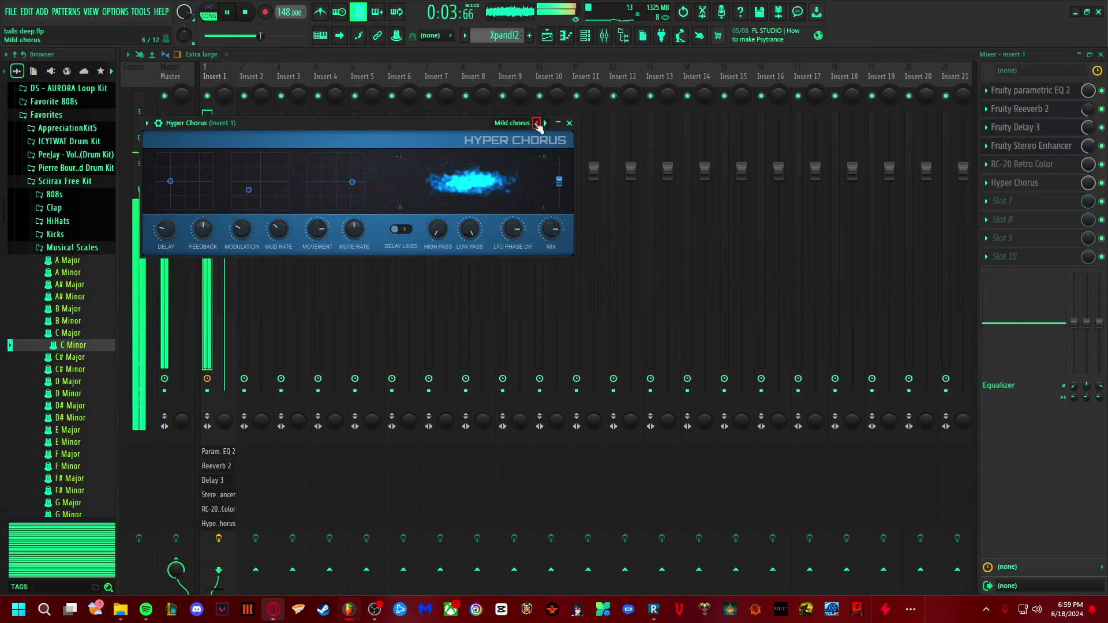
pyautogui.click(537, 123)
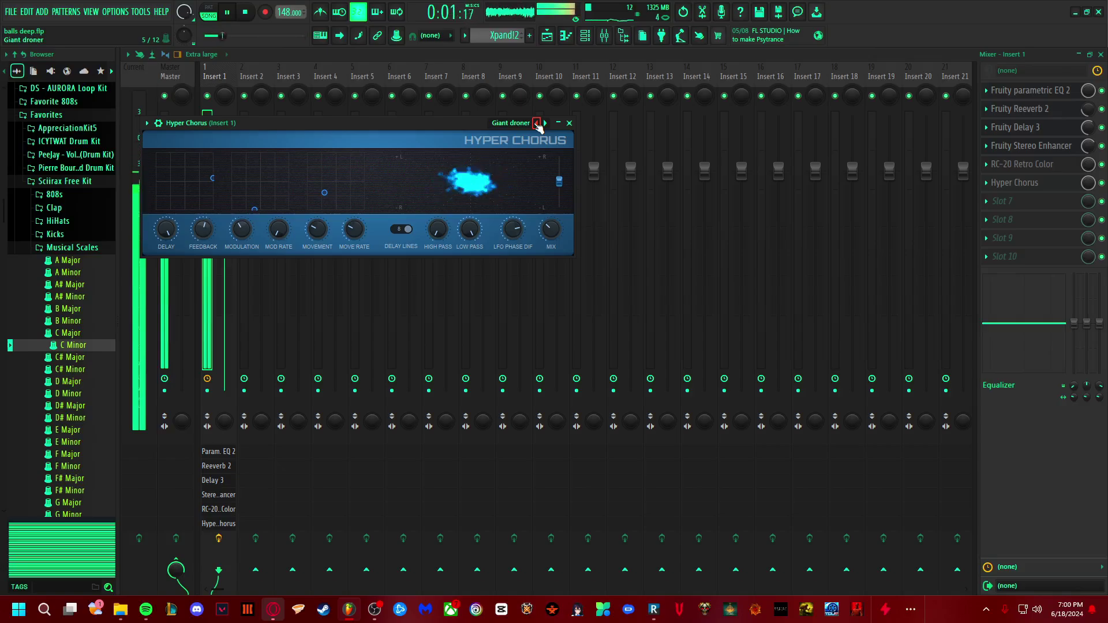
pyautogui.click(537, 122)
pyautogui.click(537, 123)
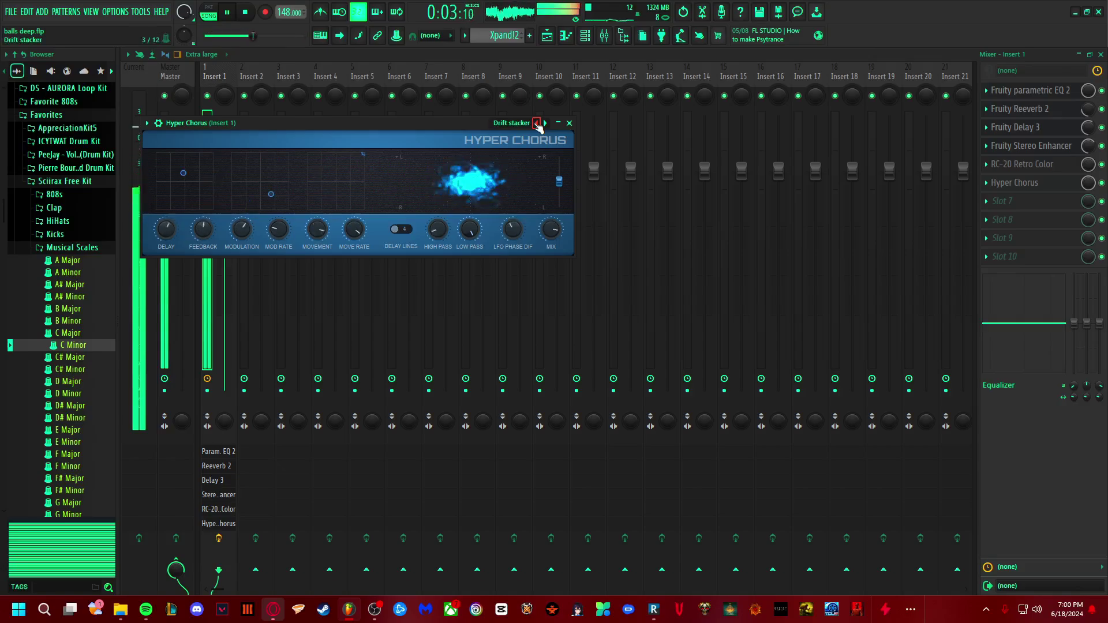
pyautogui.click(537, 123)
pyautogui.click(536, 122)
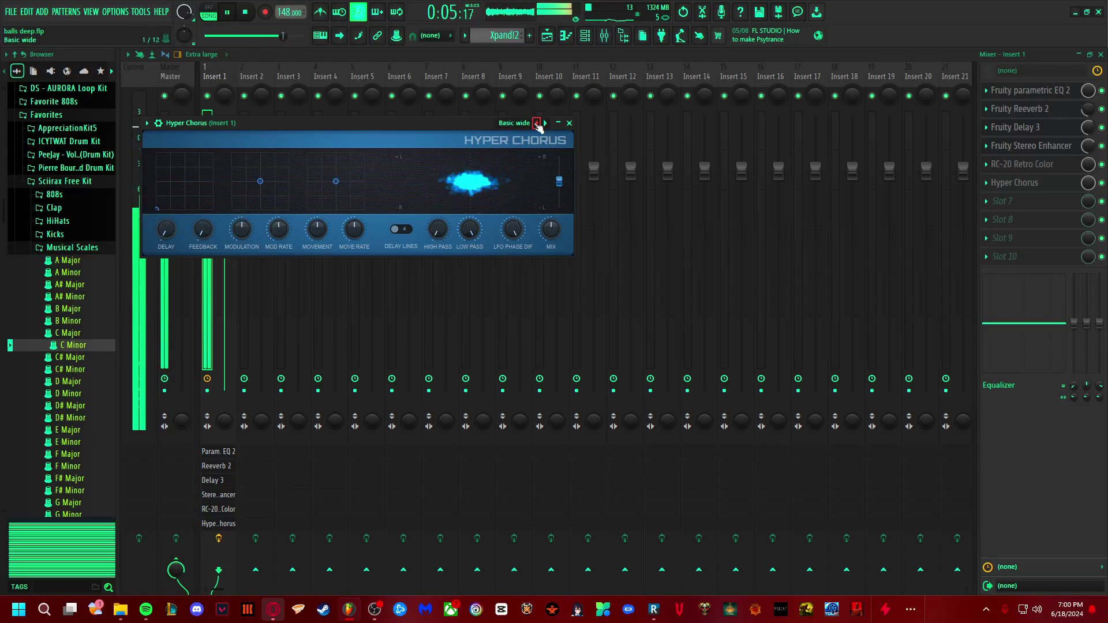
pyautogui.click(537, 122)
pyautogui.click(536, 123)
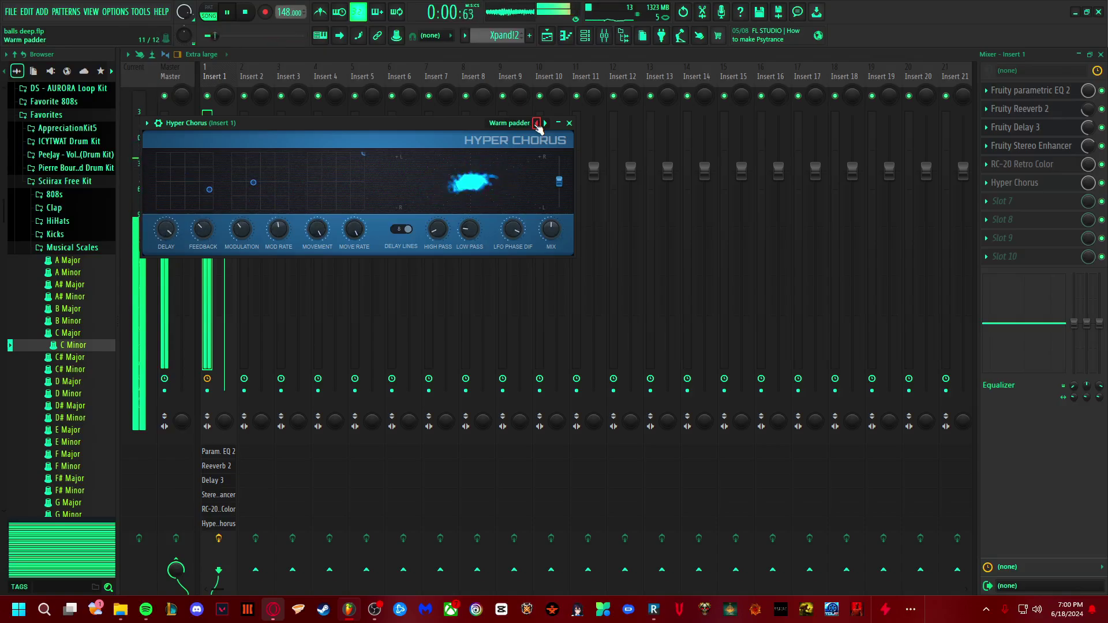
pyautogui.click(537, 123)
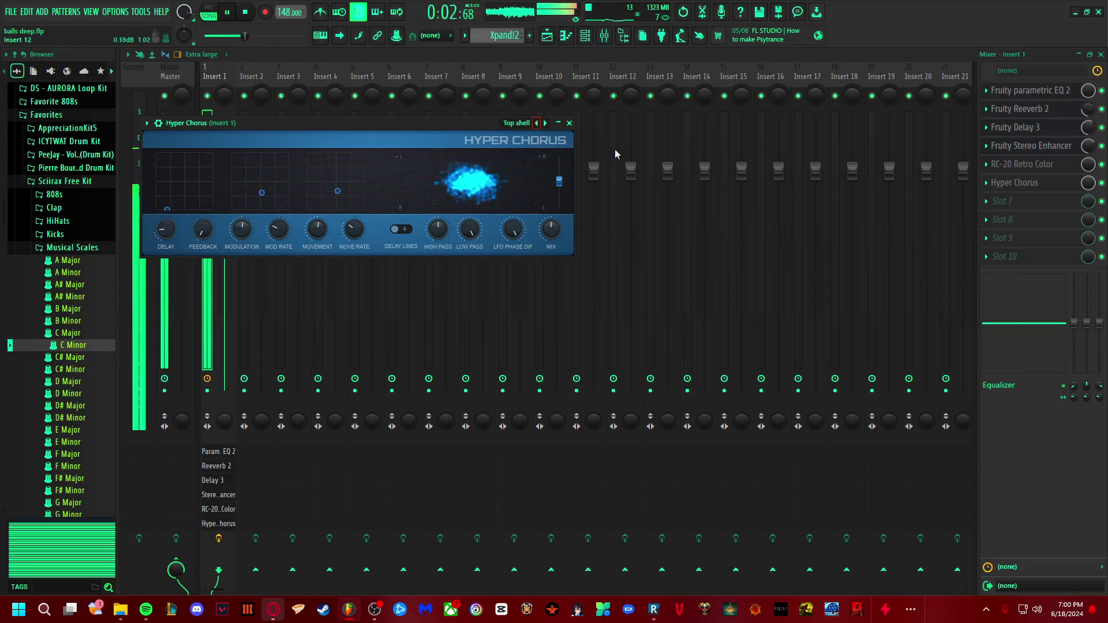
pyautogui.click(569, 123)
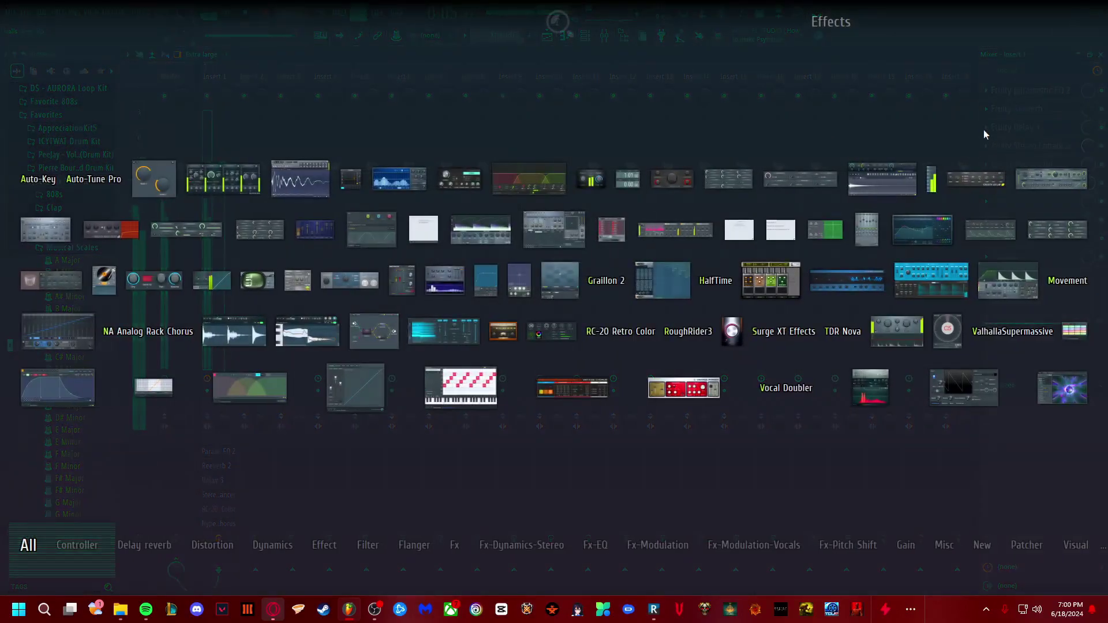
pyautogui.click(984, 132)
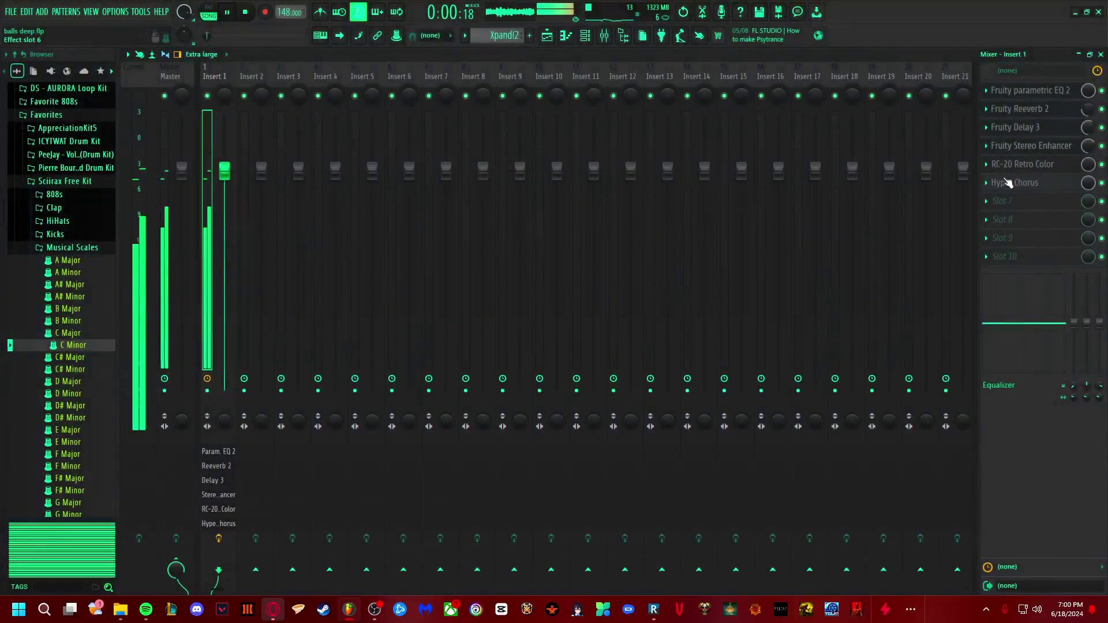
pyautogui.click(994, 185)
pyautogui.click(993, 186)
pyautogui.click(987, 183)
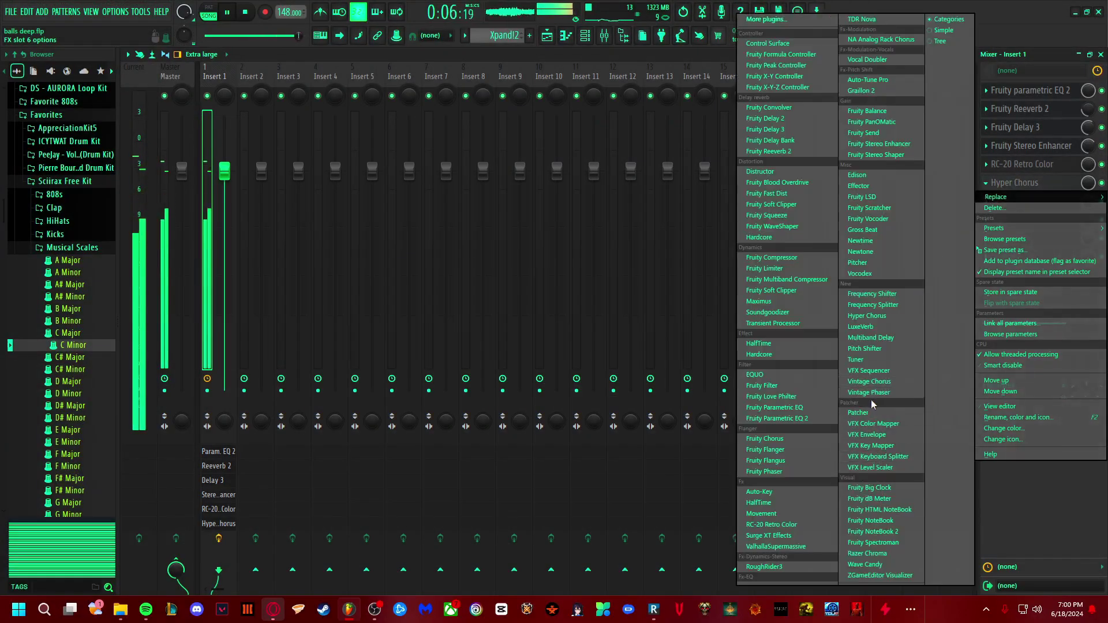
pyautogui.click(498, 47)
# Step: Open the piano roll of the Purity_2 channel and switch to the Purity_2 pattern
pyautogui.click(601, 43)
pyautogui.click(584, 42)
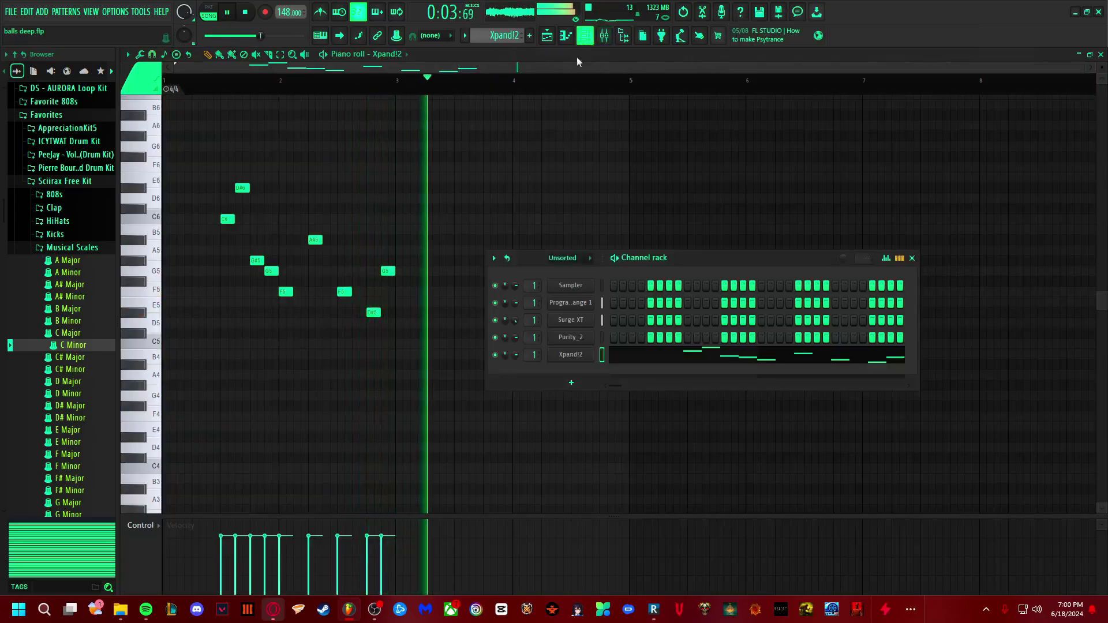
pyautogui.rightClick(573, 337)
pyautogui.click(607, 338)
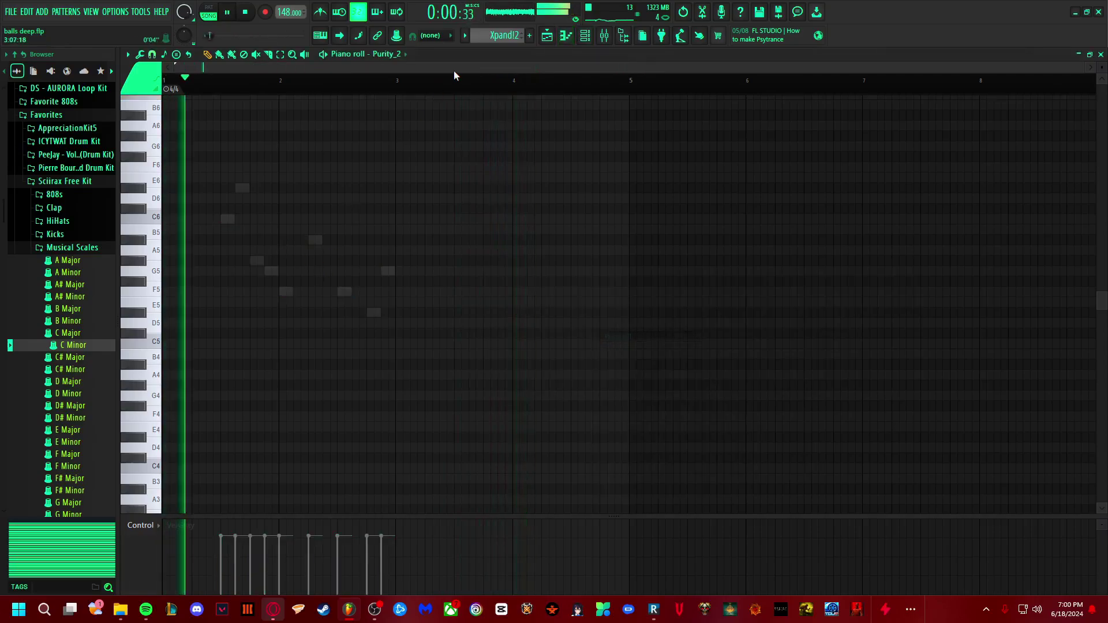
pyautogui.click(376, 54)
pyautogui.click(407, 138)
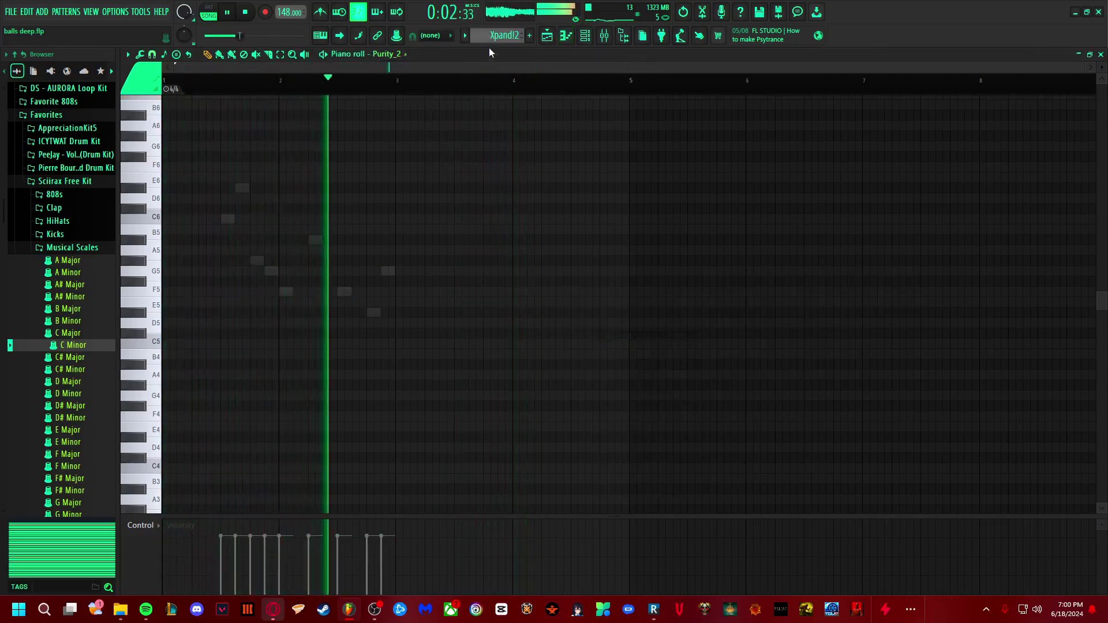
pyautogui.scroll(-1, 497, 35)
pyautogui.press('space')
# Step: Delete the C7 notes on beat 3 of bars 1 and 3 in the Purity_2 pattern while restarting playback
pyautogui.press('space')
pyautogui.scroll(3, 296, 228)
pyautogui.press('space')
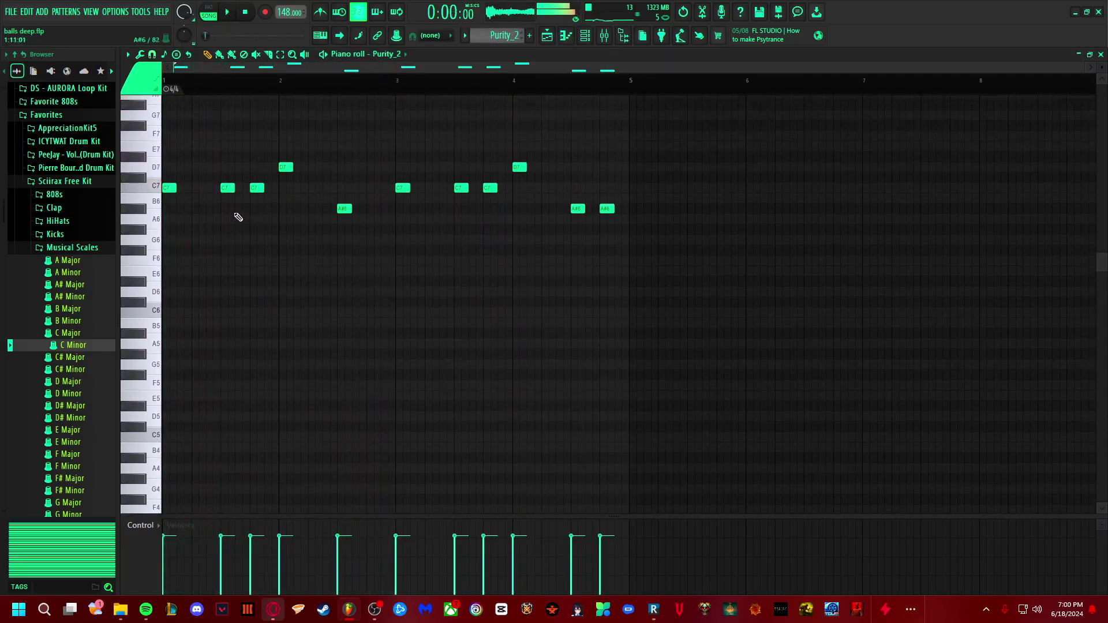
pyautogui.press('space')
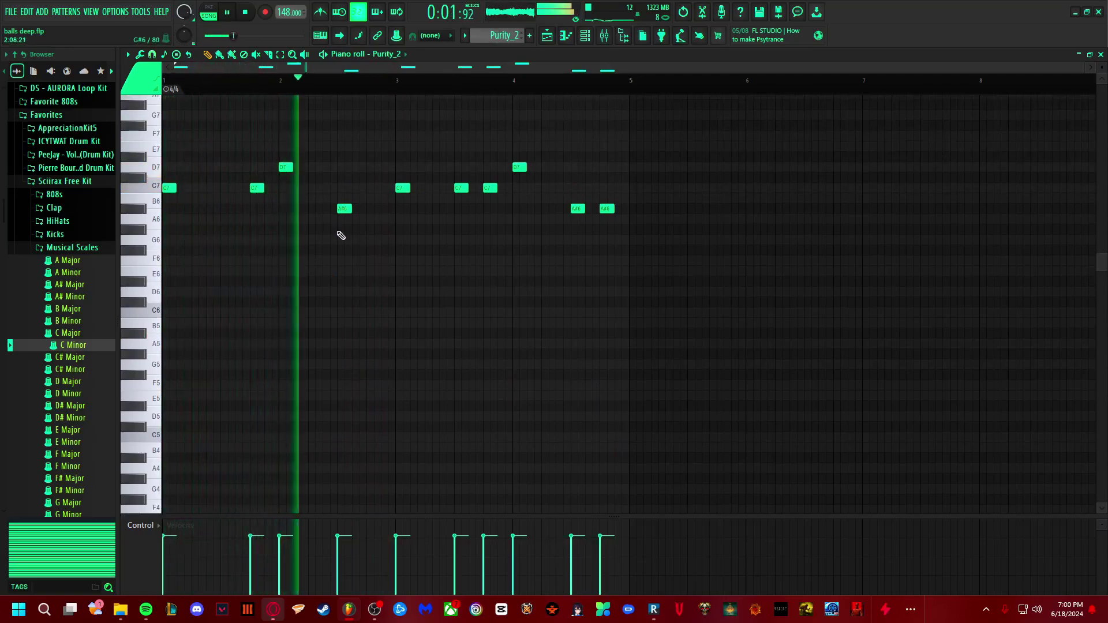
pyautogui.rightClick(461, 188)
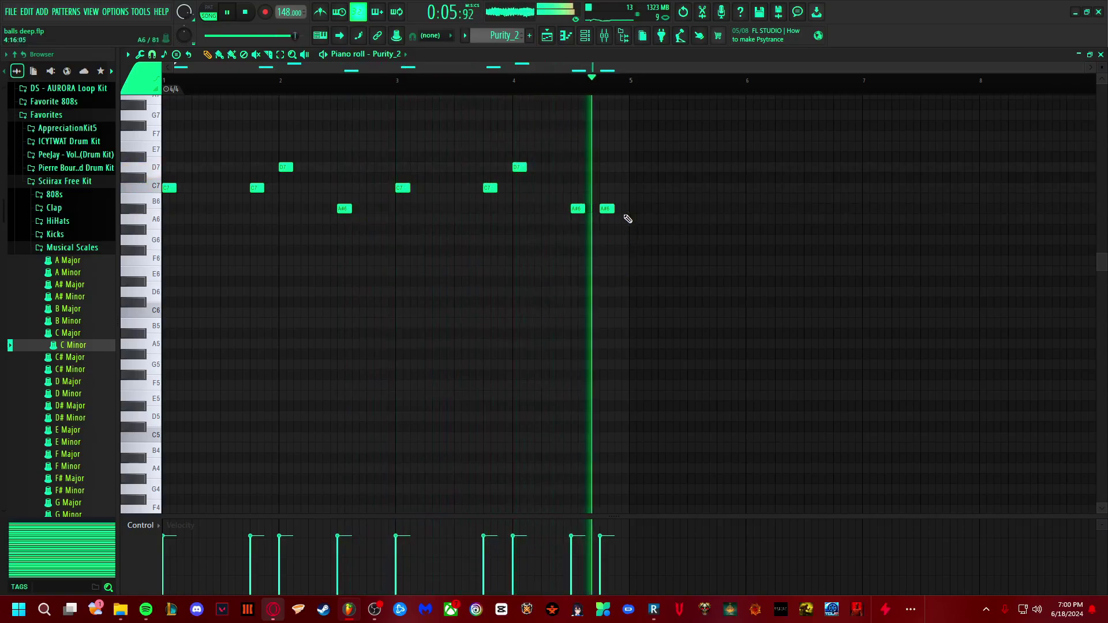
pyautogui.click(623, 38)
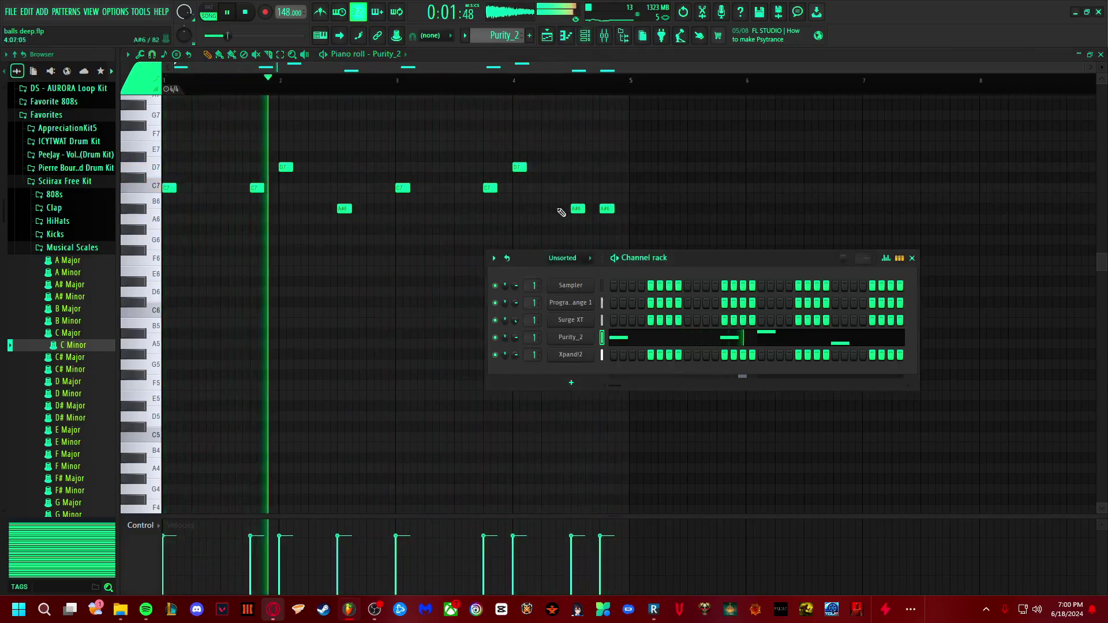
pyautogui.click(604, 37)
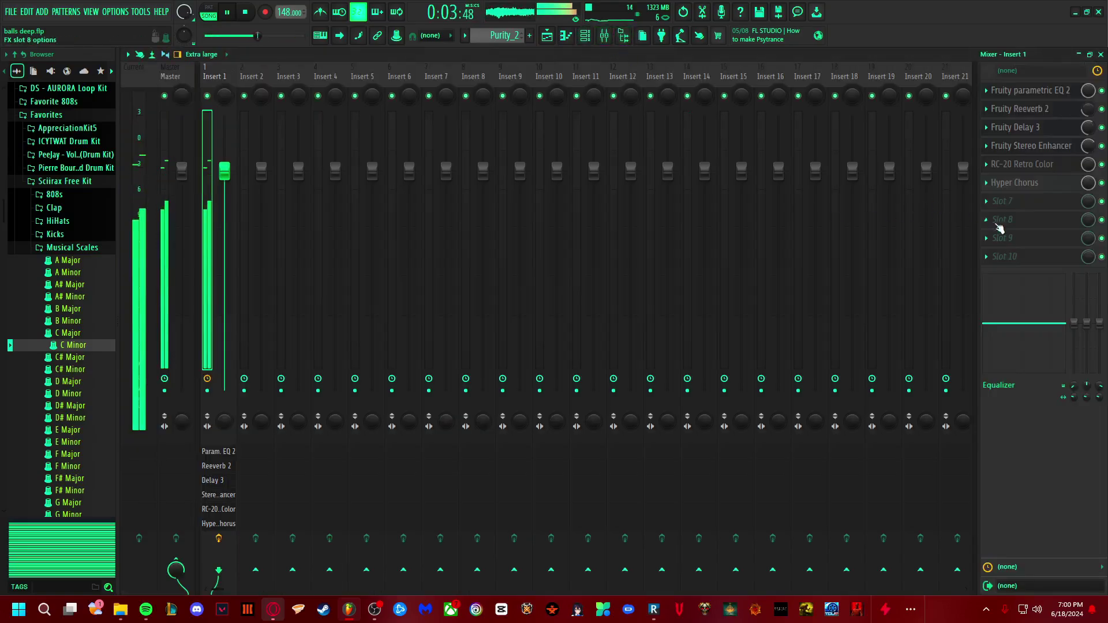
pyautogui.click(584, 38)
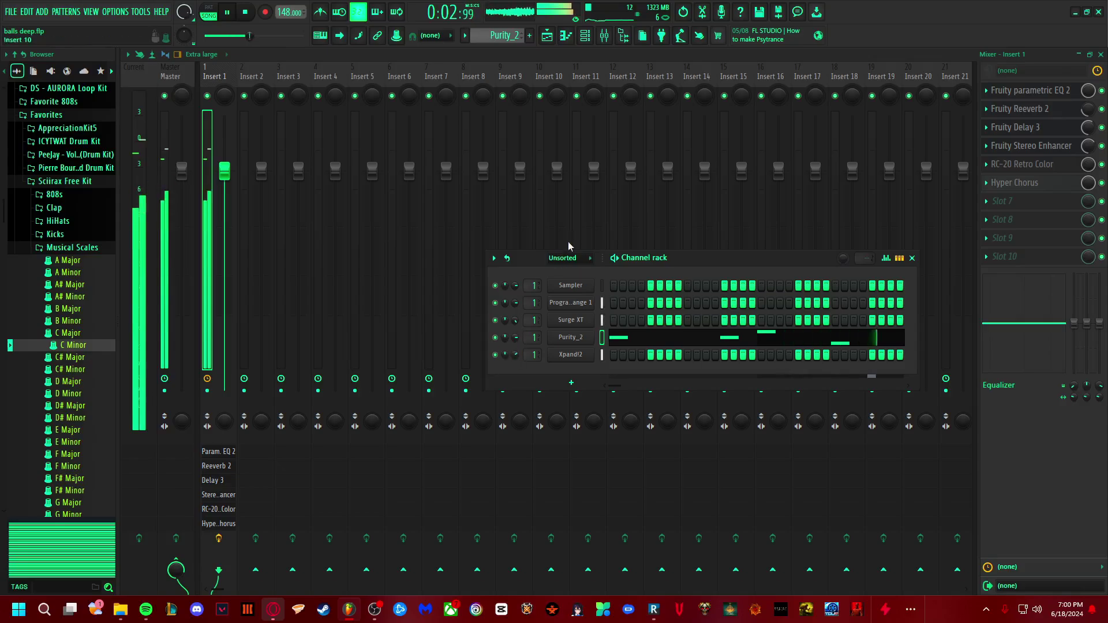
pyautogui.click(547, 36)
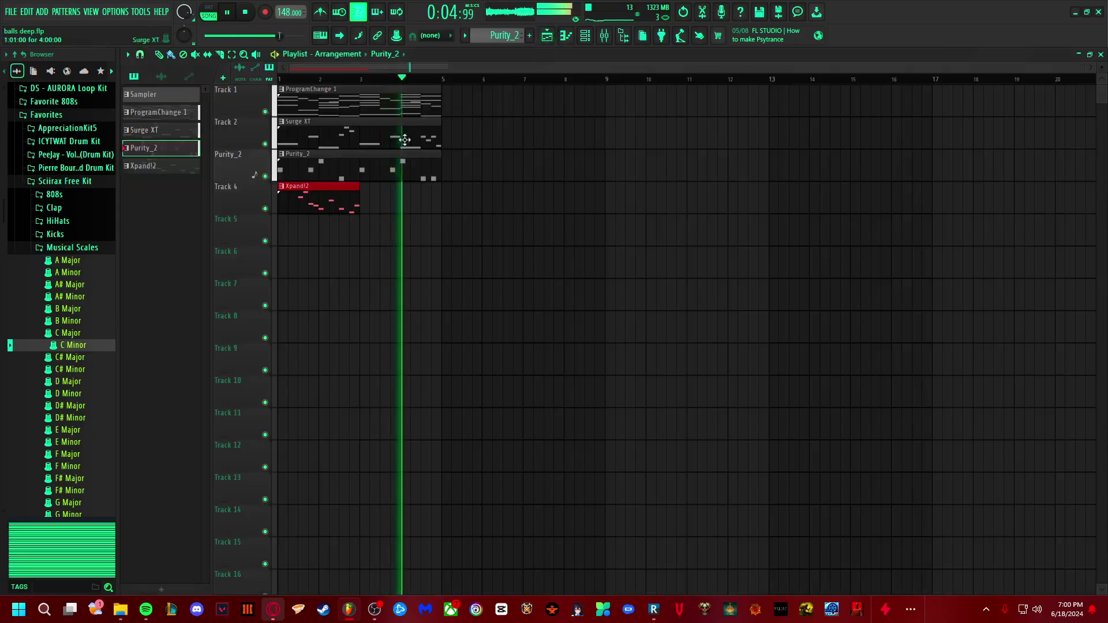
pyautogui.click(604, 37)
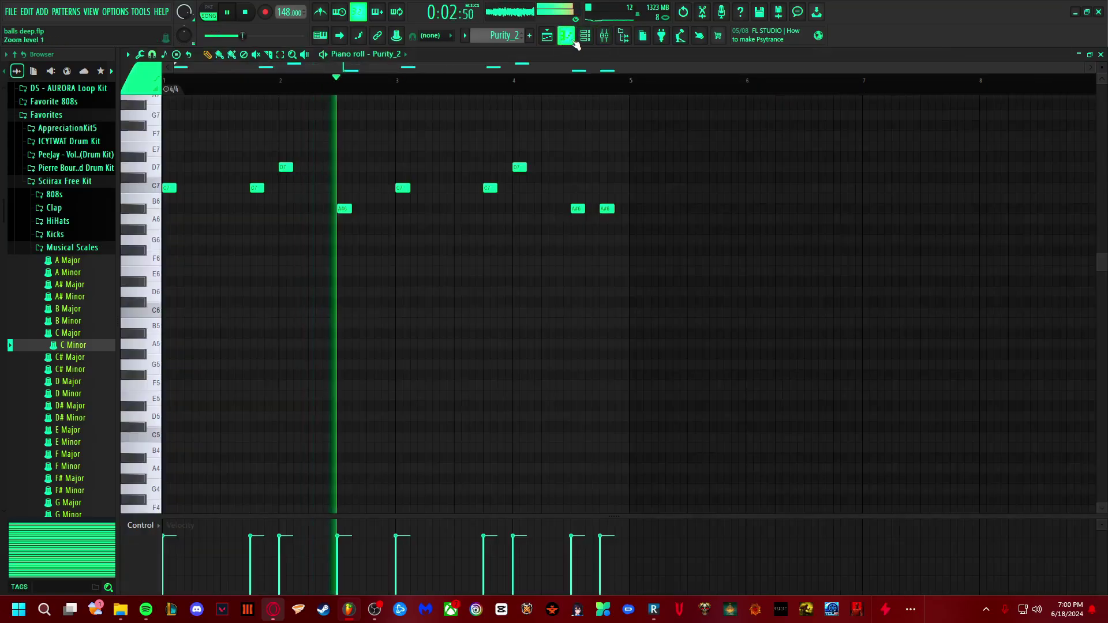
pyautogui.click(604, 35)
pyautogui.click(547, 35)
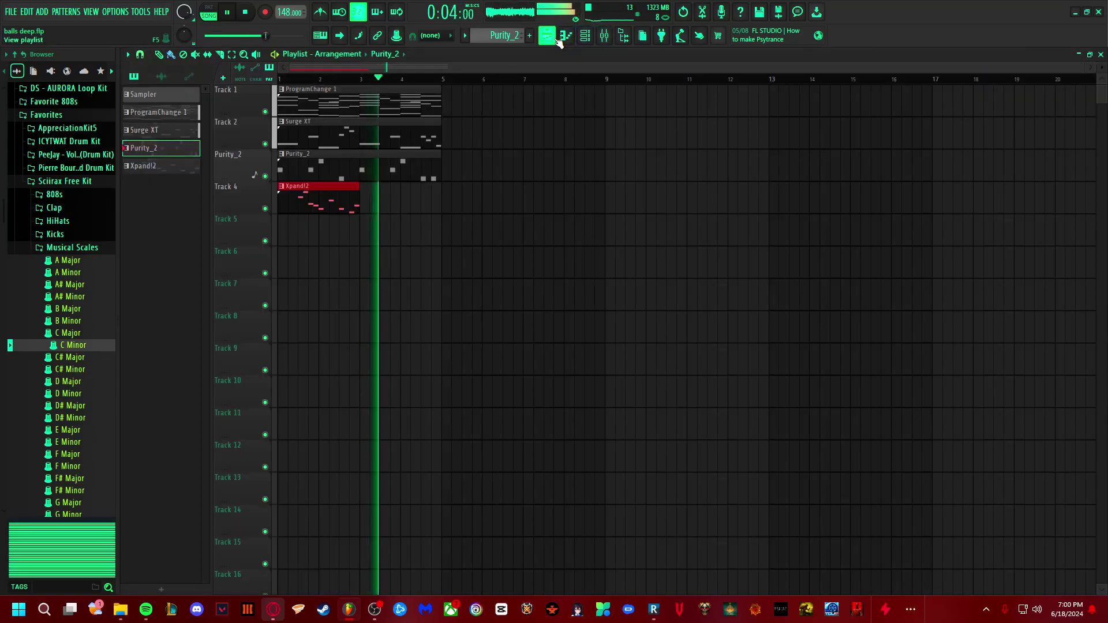
# Step: Replace Hyper Chorus in effect slot 6 of mixer Insert 1 with ValhallaSupermassive
pyautogui.click(604, 36)
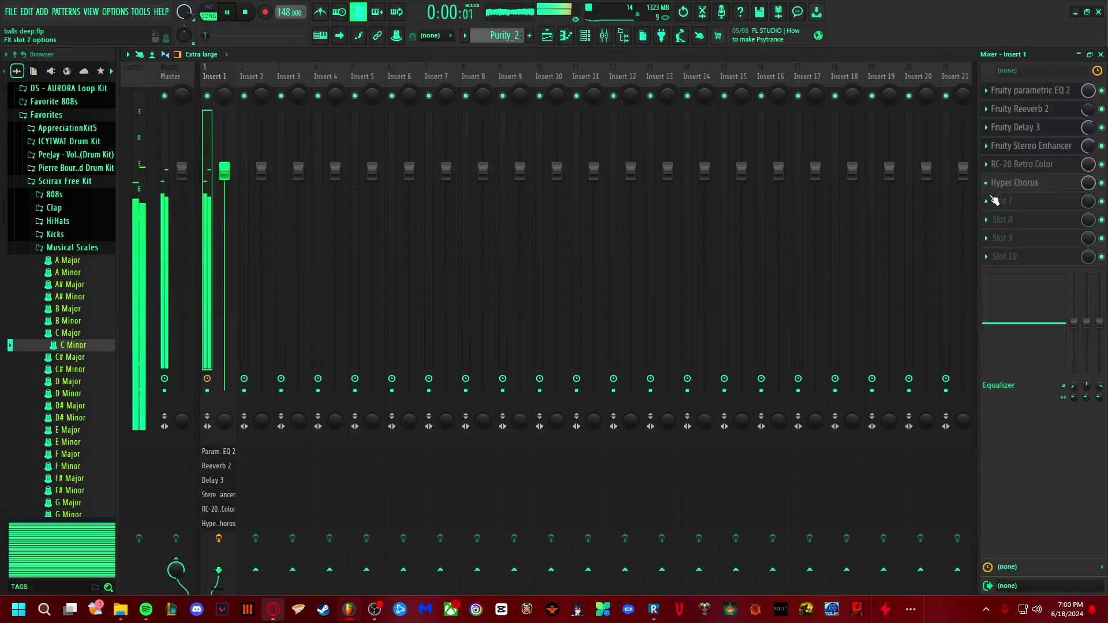
pyautogui.click(988, 184)
pyautogui.moveTo(1016, 197)
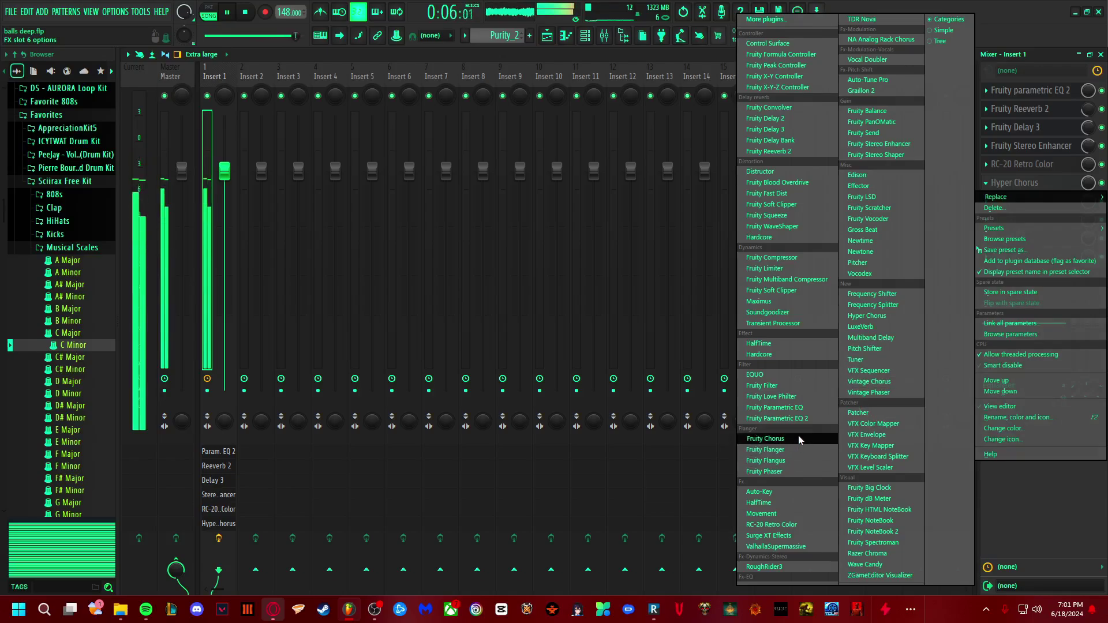
pyautogui.click(799, 547)
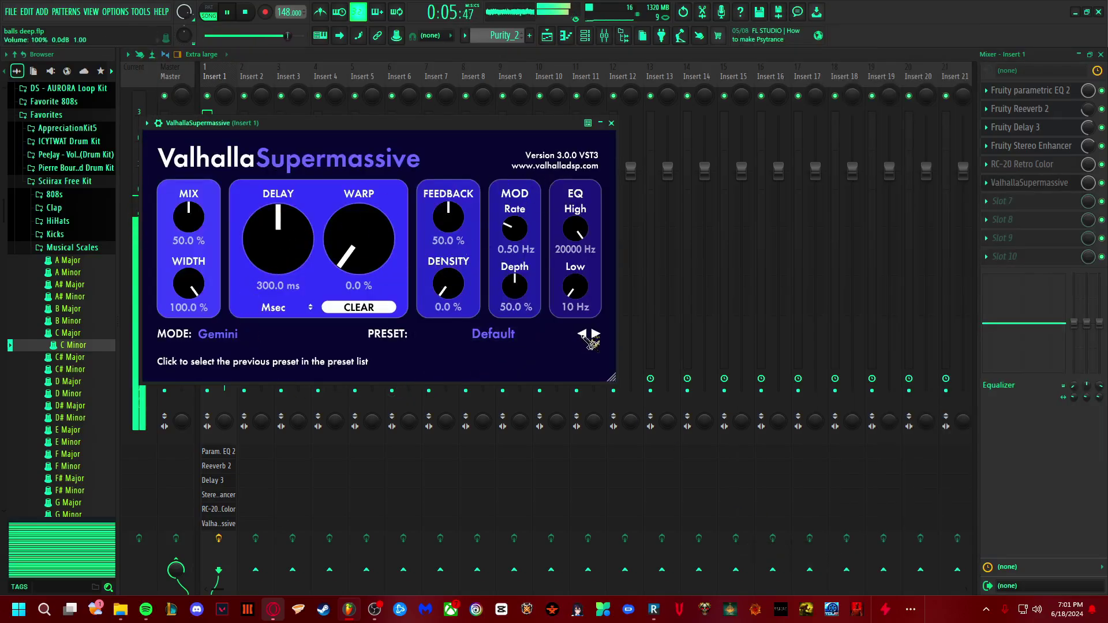
# Step: Advance through the ValhallaSupermassive presets, including Carousel and Dotted8thChorusEcho, to Lustrous Dotted-Eighth
pyautogui.click(595, 334)
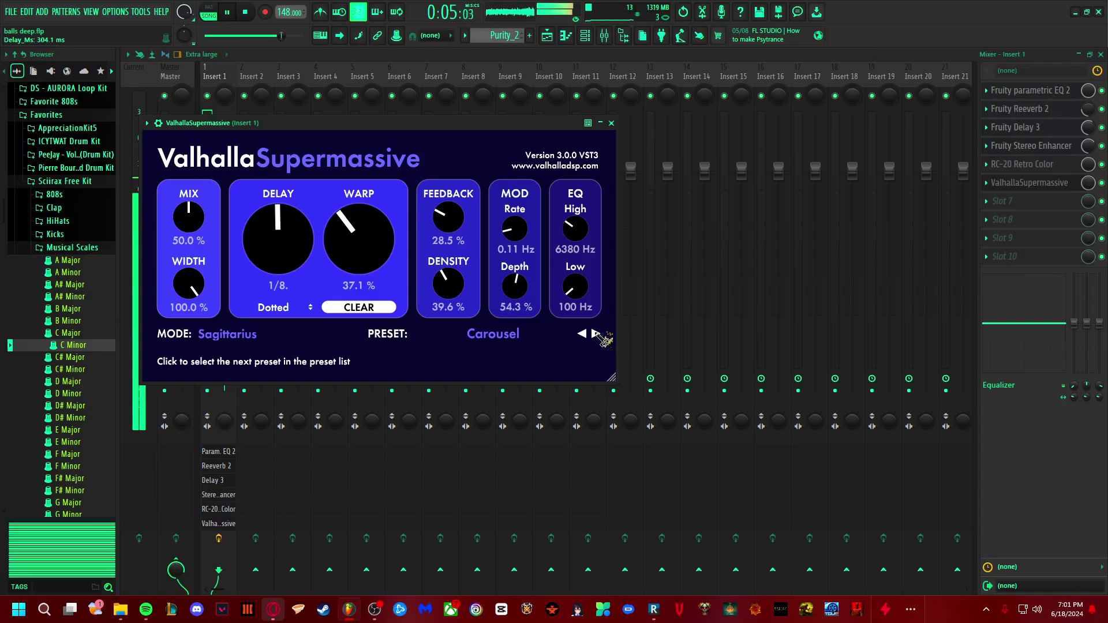
pyautogui.click(595, 335)
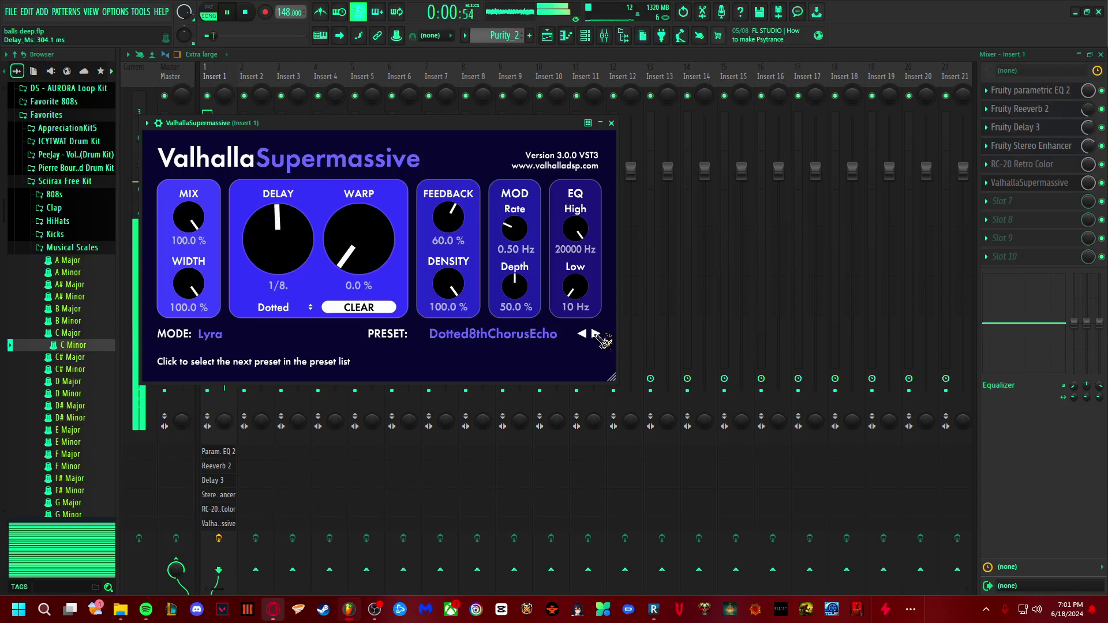
pyautogui.click(595, 334)
pyautogui.click(595, 335)
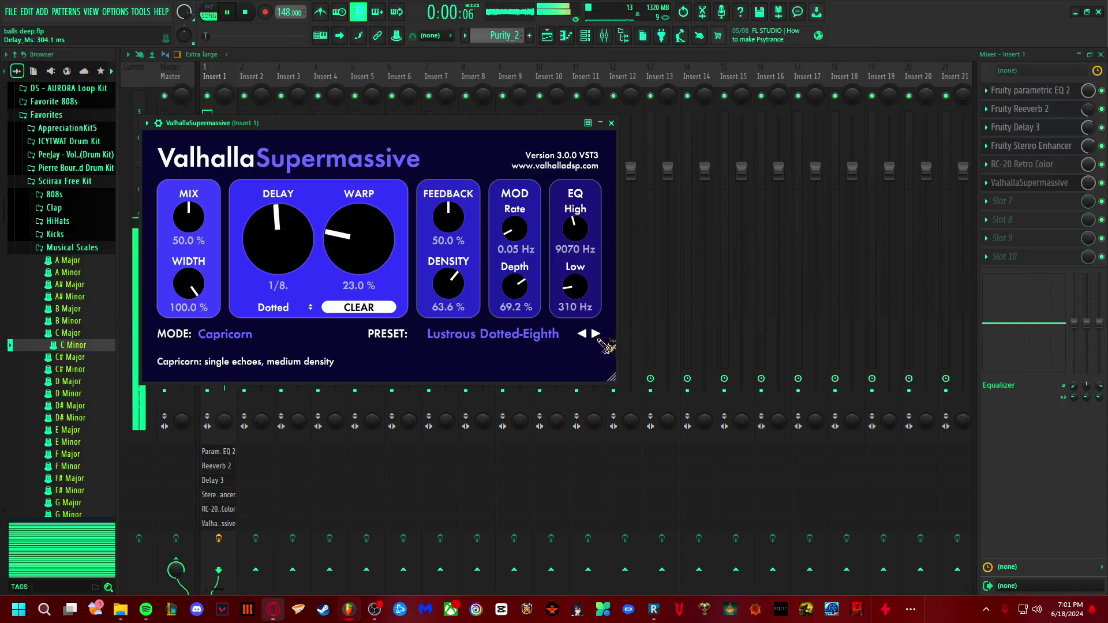
# Step: Try the Gemini and Virgo delay modes on the Lustrous Dotted-Eighth preset
pyautogui.click(225, 334)
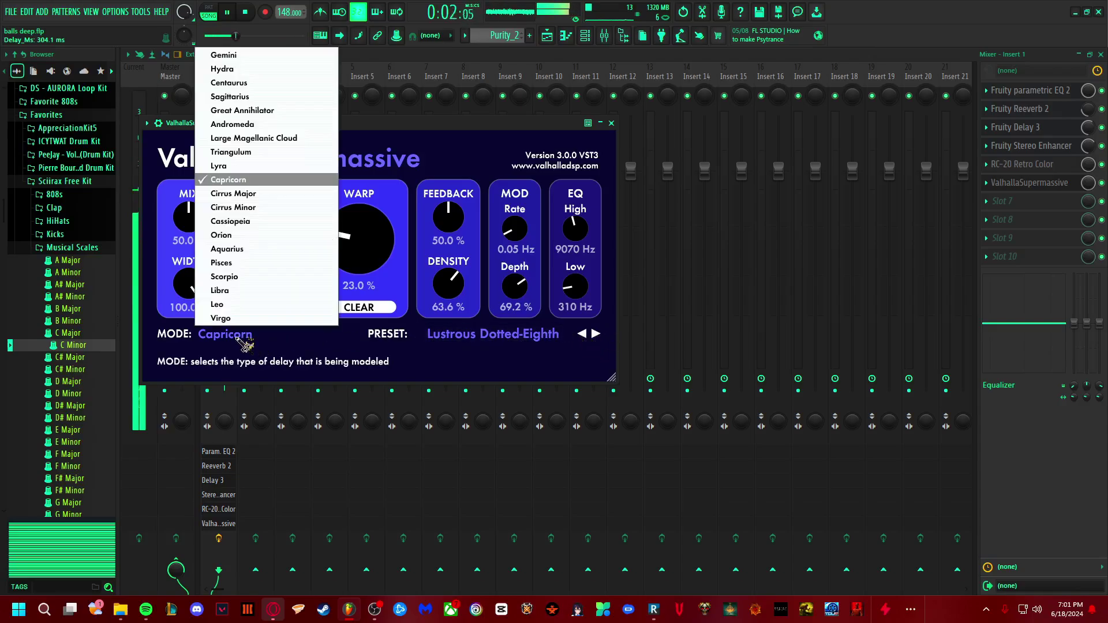
pyautogui.click(242, 55)
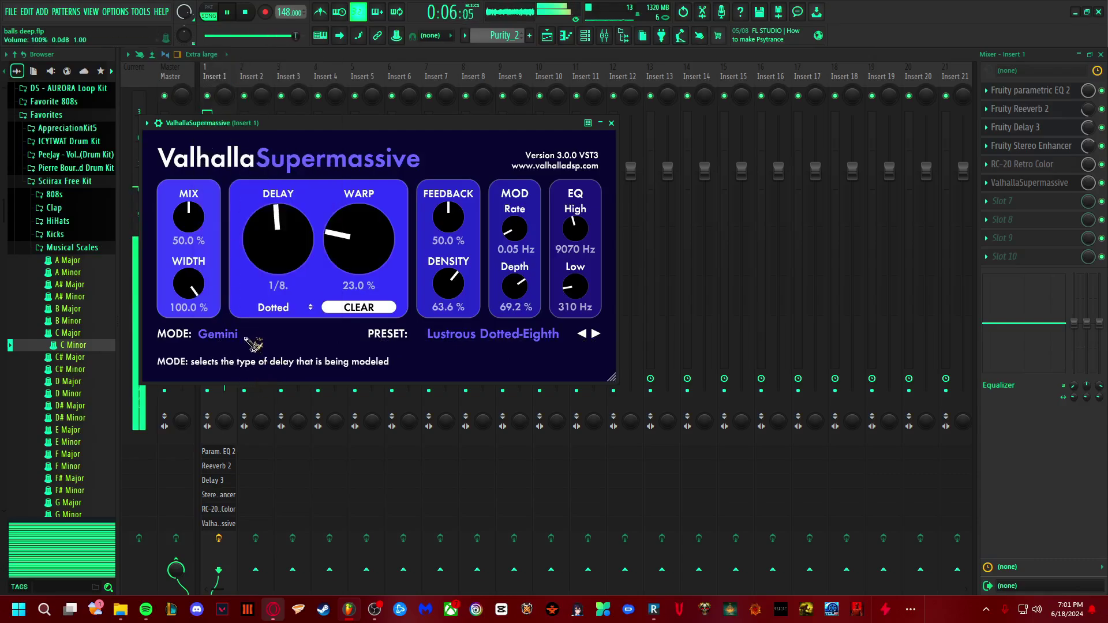
pyautogui.click(219, 334)
pyautogui.click(222, 323)
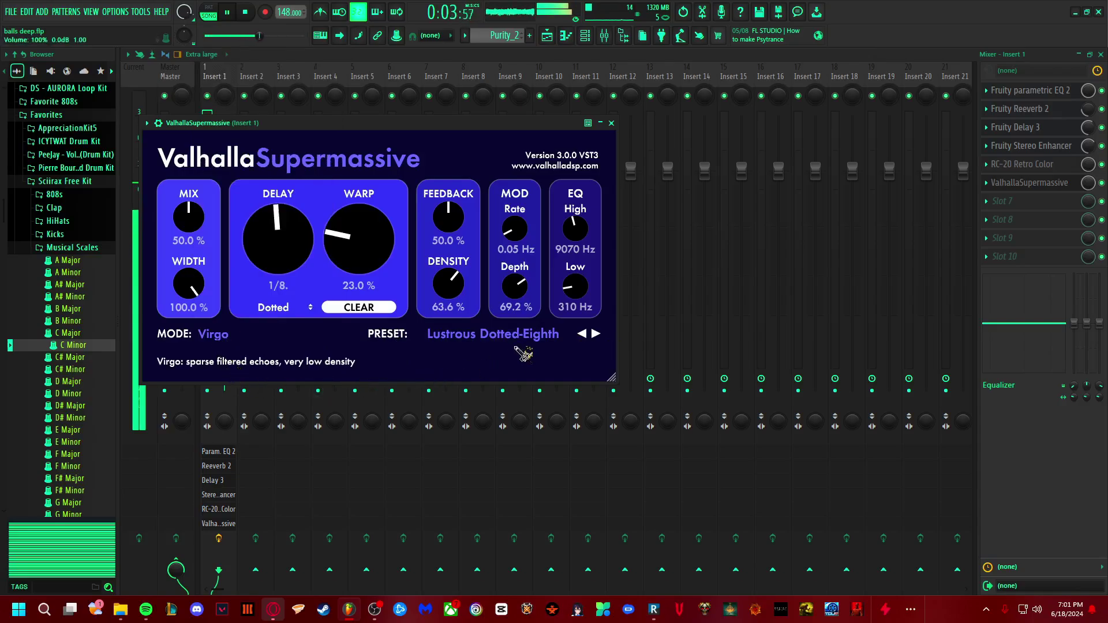
# Step: Audition the following ValhallaSupermassive presets from CirrusMajor8thNote through Skinny 8th and select Palm Mute
pyautogui.click(595, 334)
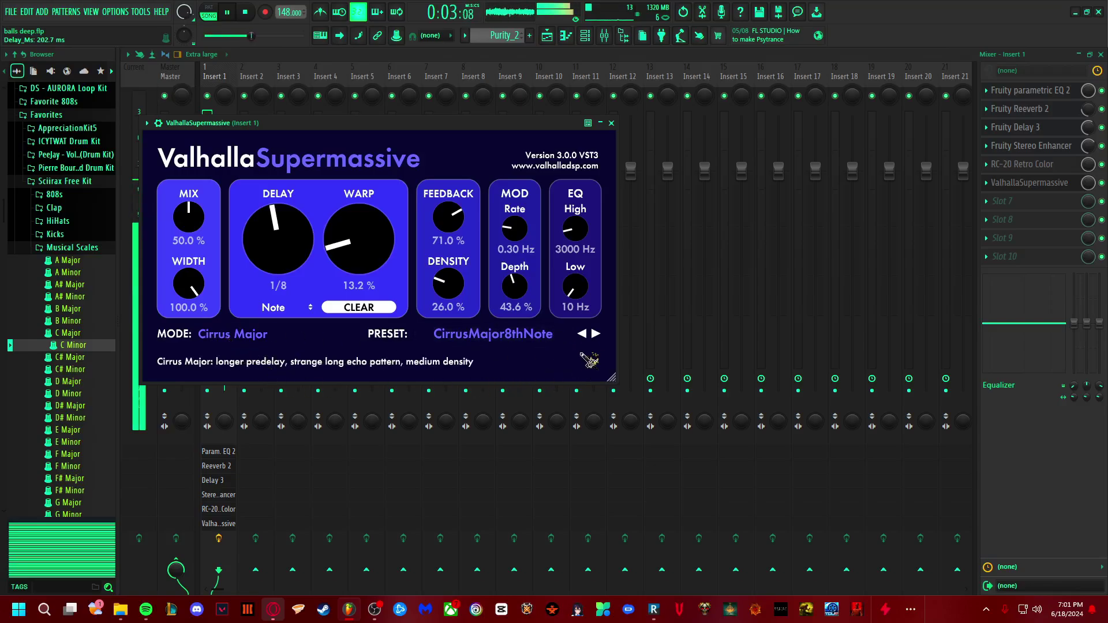
pyautogui.click(595, 335)
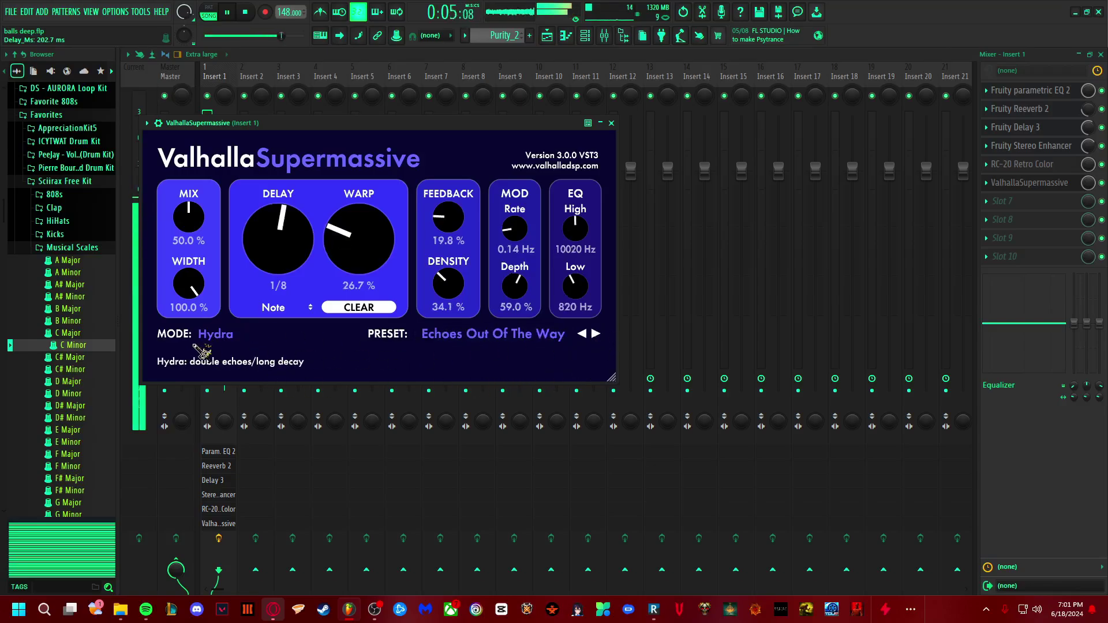
pyautogui.click(596, 335)
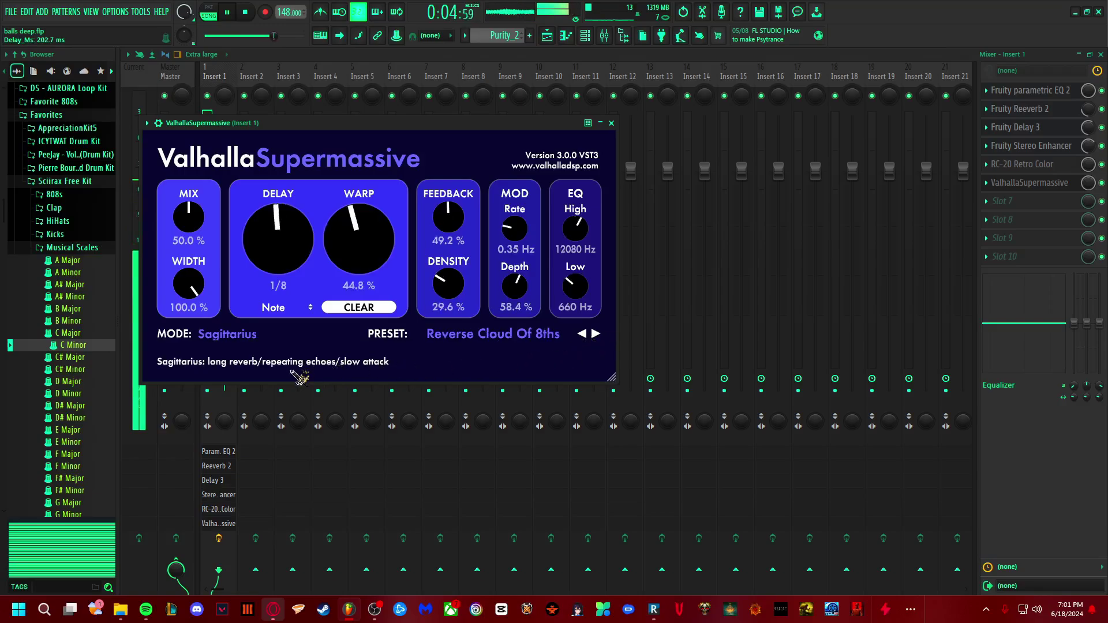
pyautogui.click(595, 334)
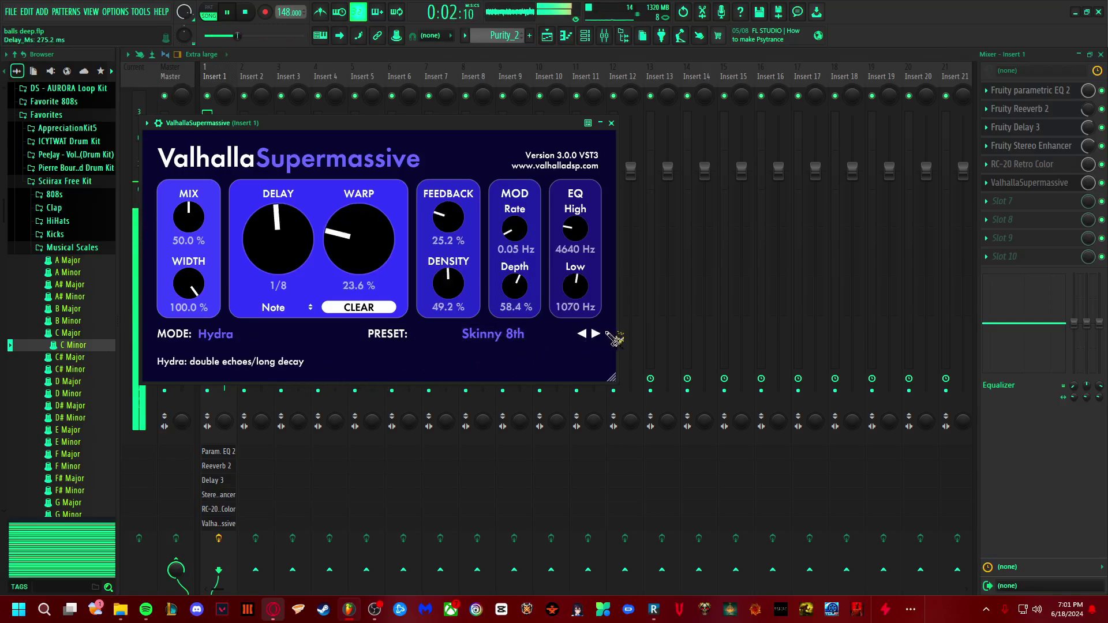
pyautogui.click(595, 335)
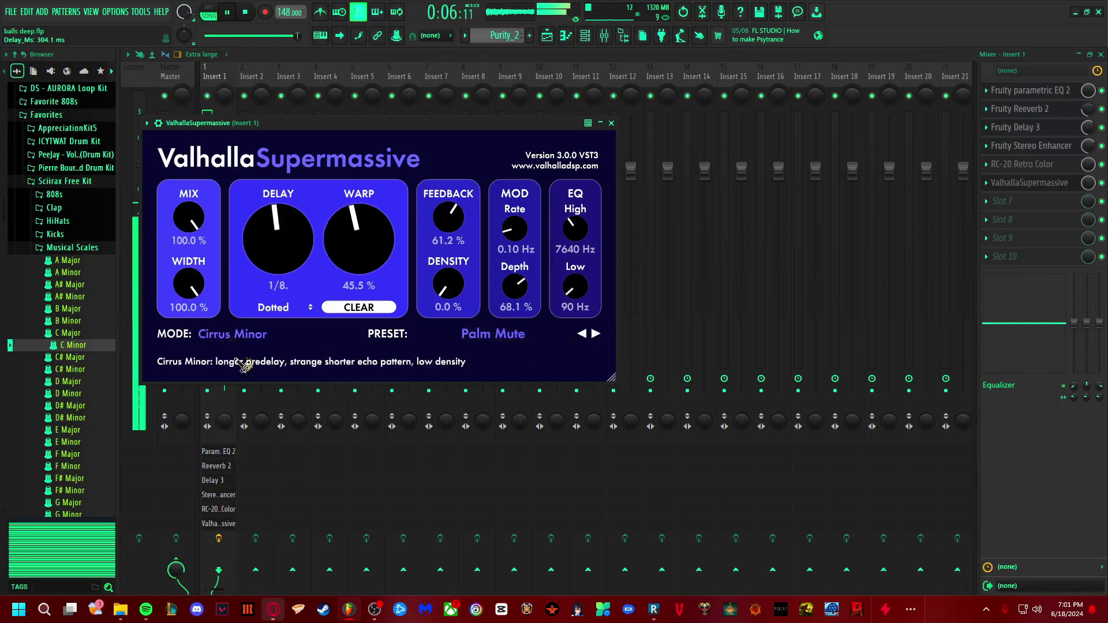
# Step: Audition the ValhallaSupermassive presets following Palm Mute, from Reverse Eighth-note through EighthNoteLooper, and select ItsFullOfStars
pyautogui.click(595, 334)
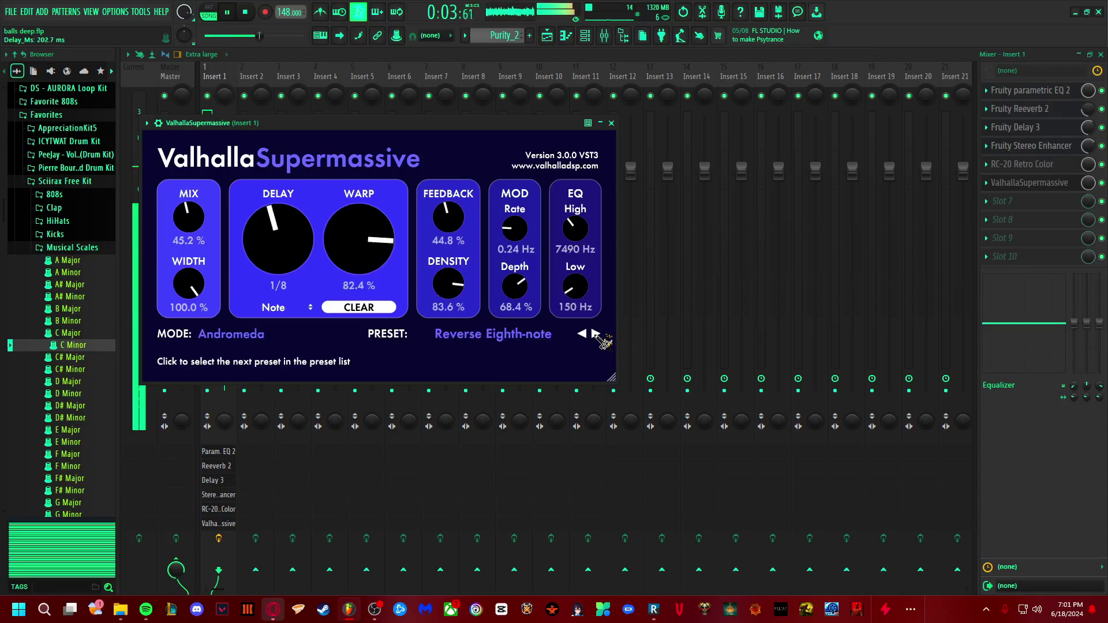
pyautogui.click(596, 334)
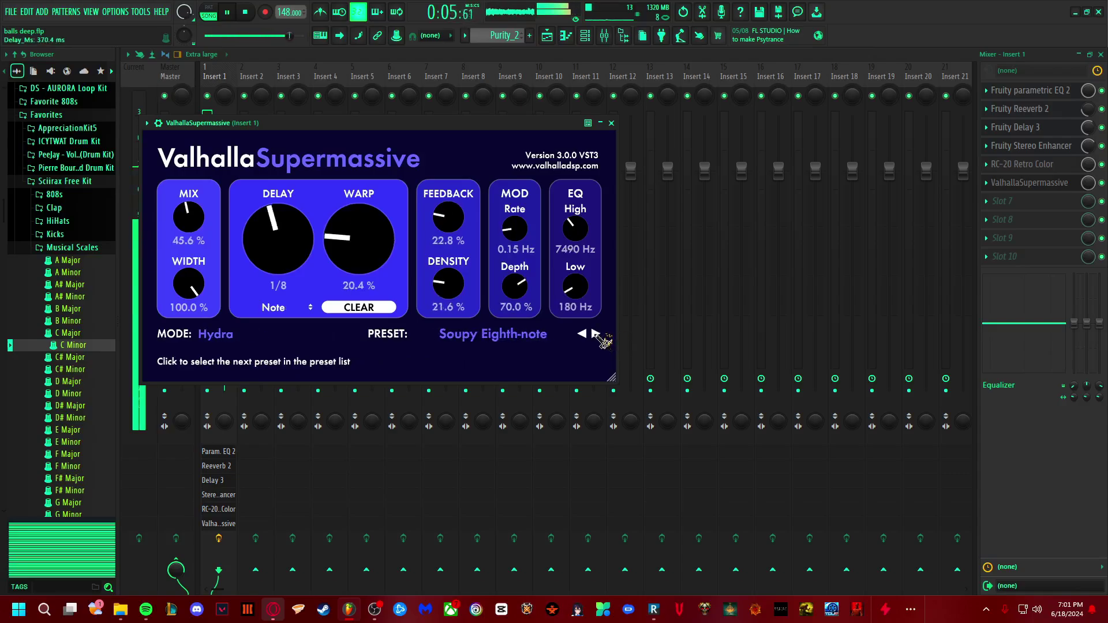
pyautogui.click(595, 334)
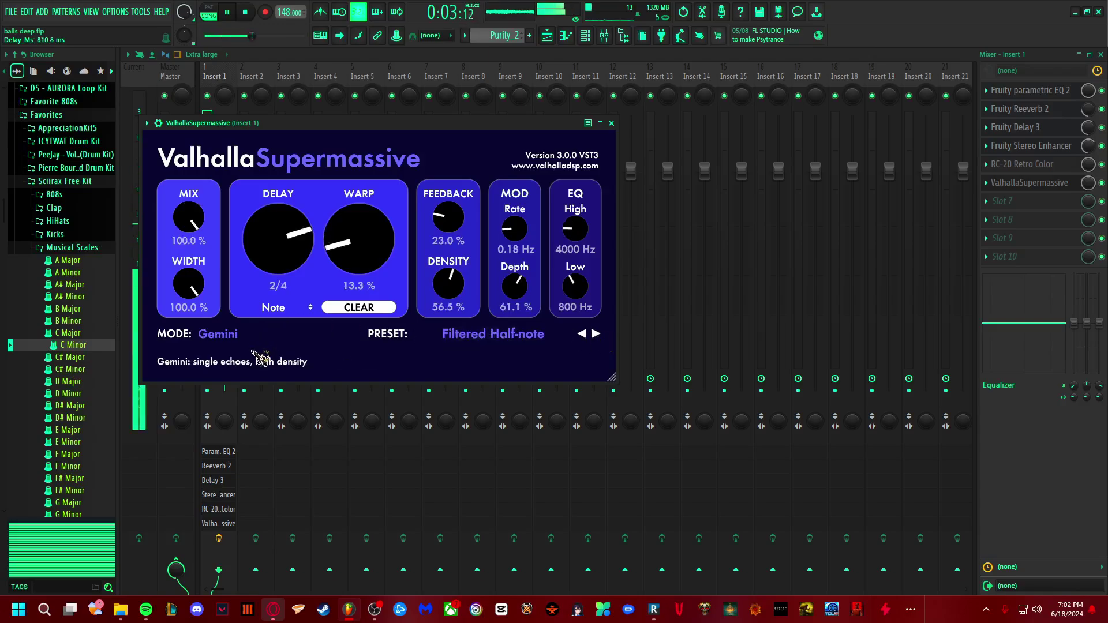
pyautogui.click(596, 334)
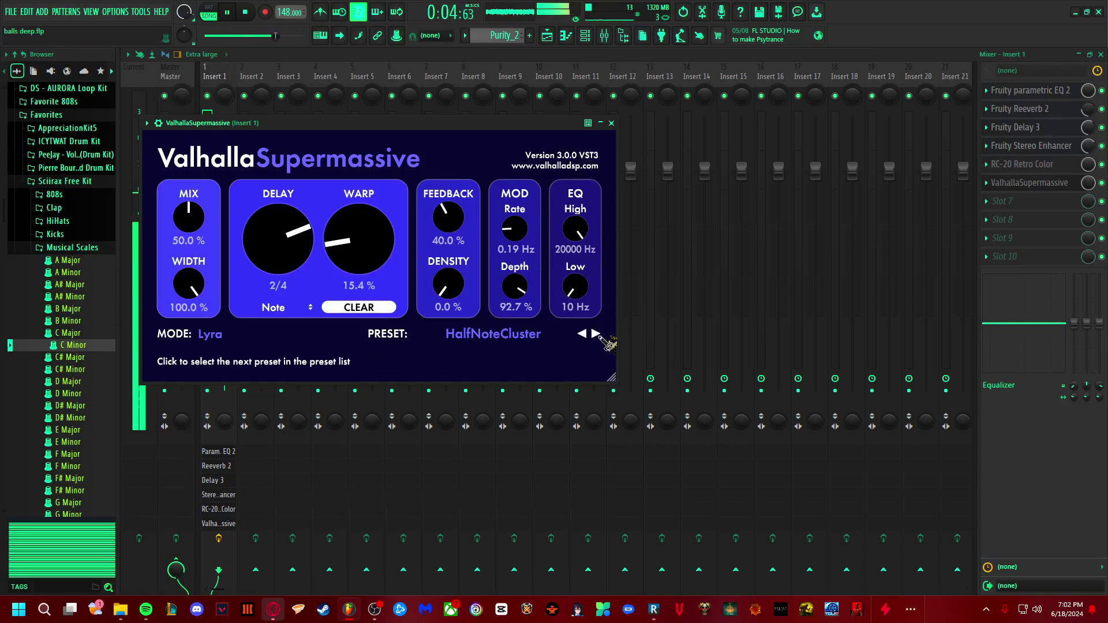
pyautogui.click(597, 335)
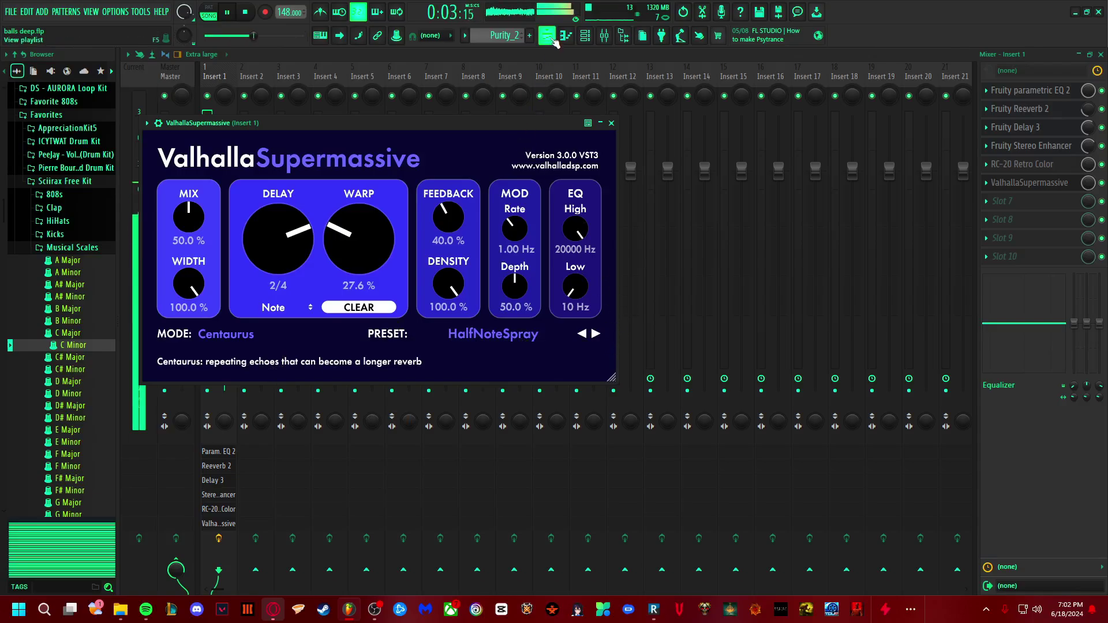
pyautogui.click(596, 334)
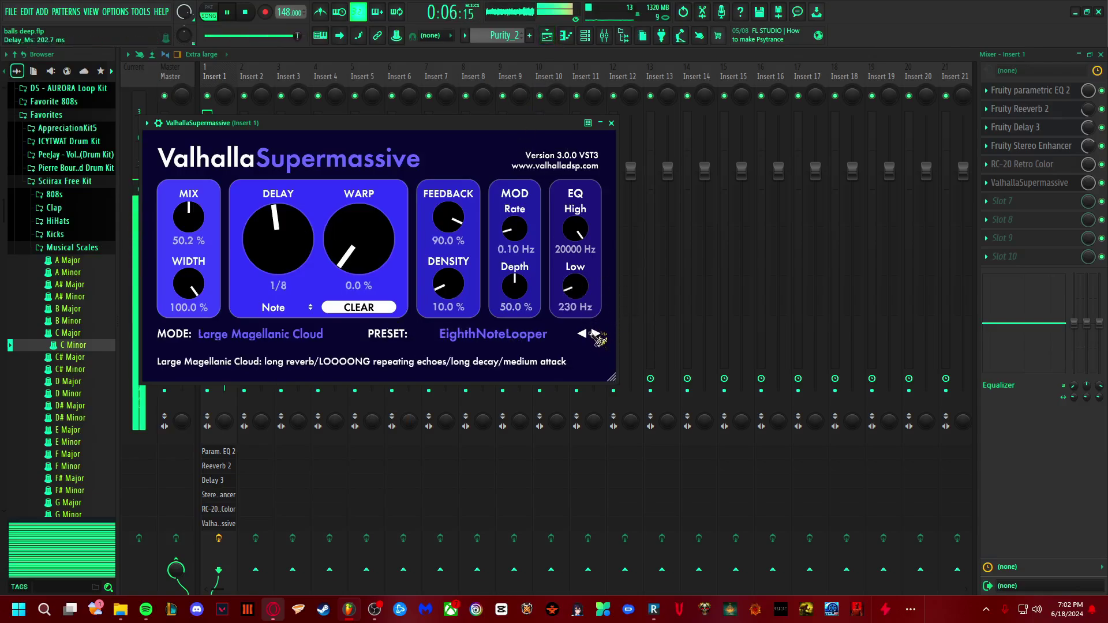
pyautogui.click(596, 335)
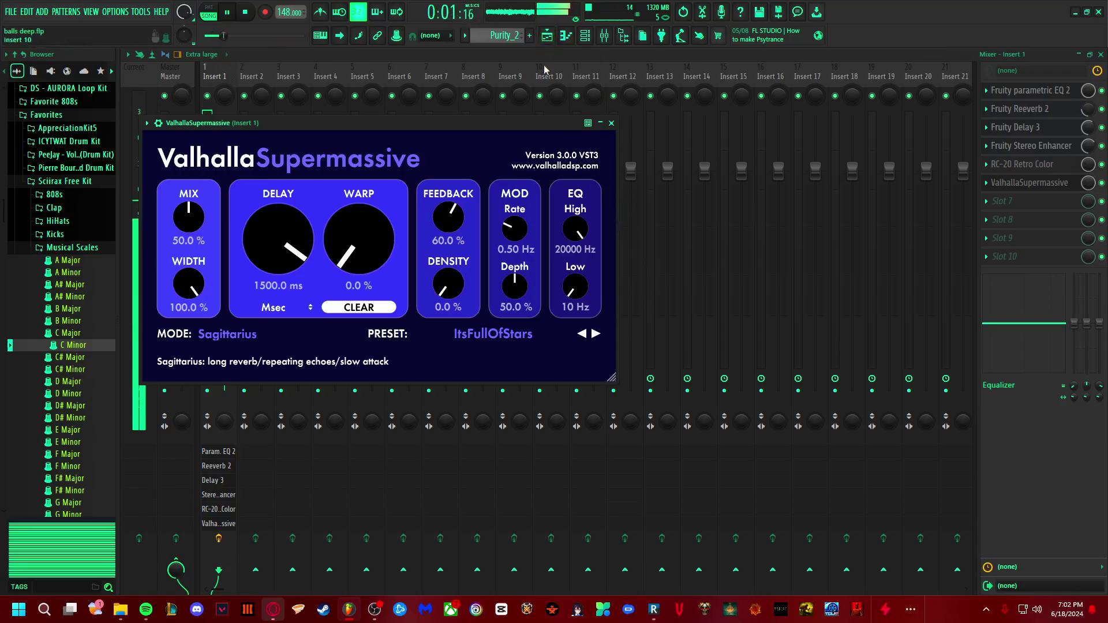
# Step: From the Playlist, collapse the Sciirax Free Kit folder, expand the Pierre Bourne drum kit folder, stop playback and return to the Mixer
pyautogui.click(546, 35)
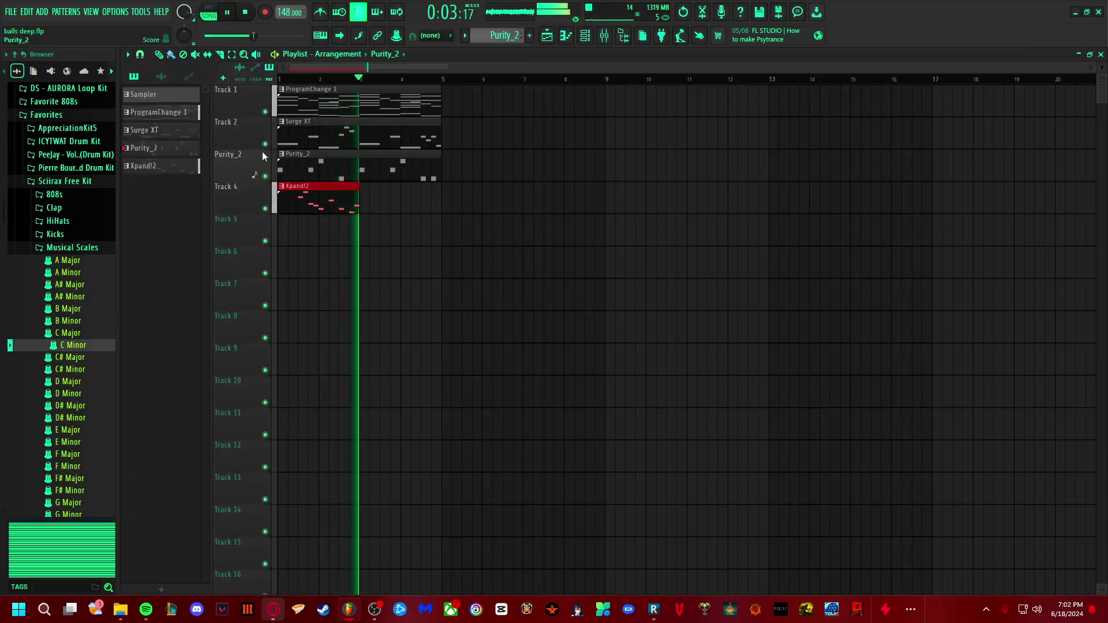
pyautogui.scroll(3, 74, 248)
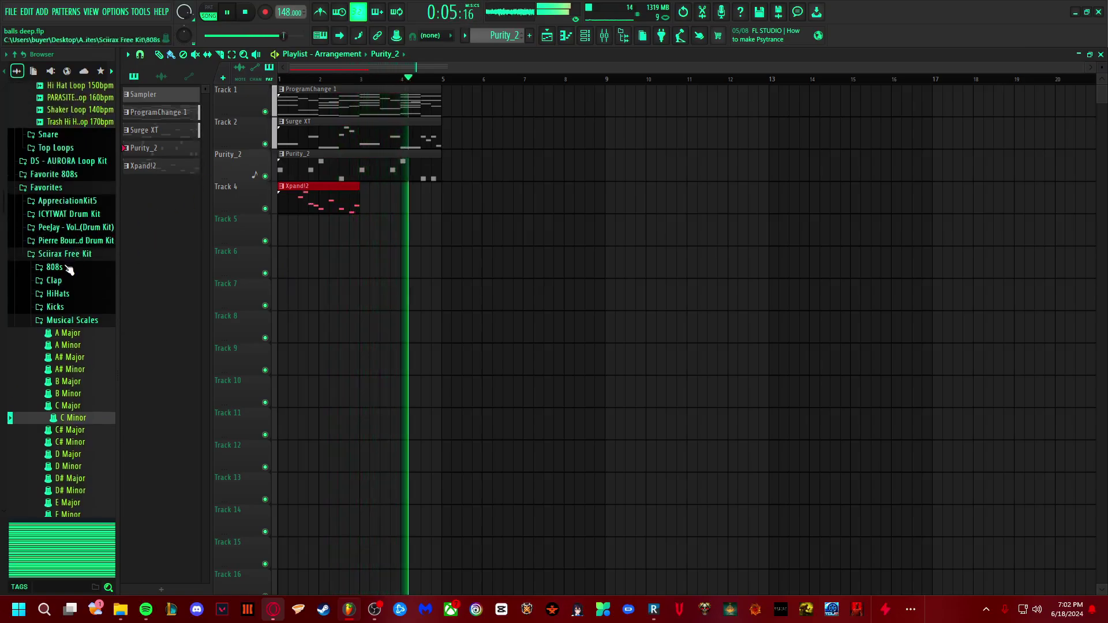
pyautogui.click(65, 256)
pyautogui.press('space')
pyautogui.click(77, 241)
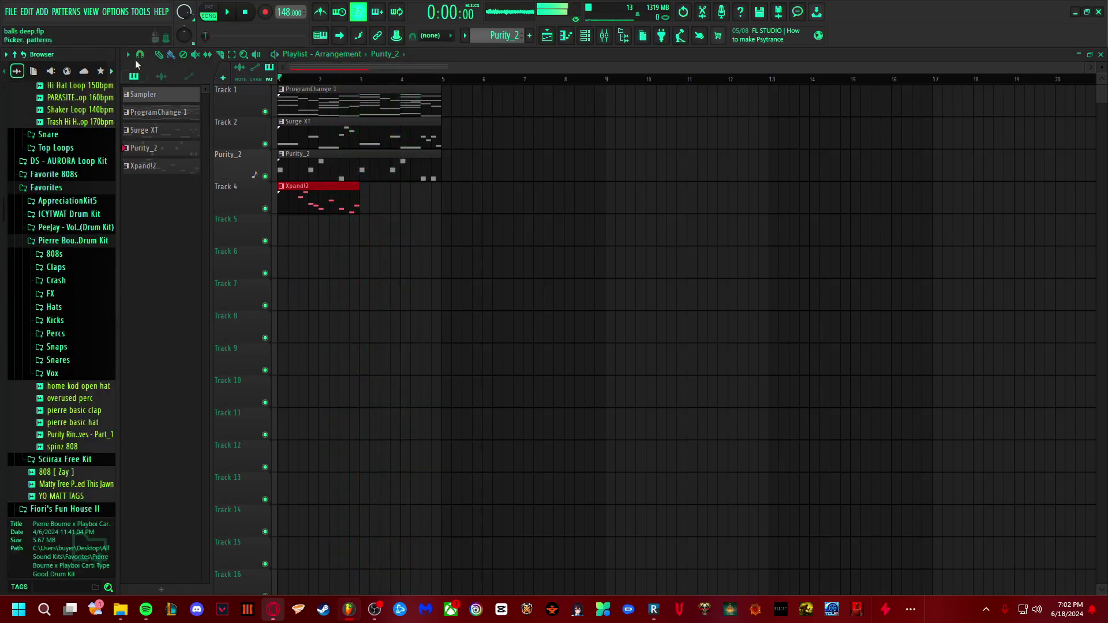
pyautogui.click(243, 13)
pyautogui.click(604, 35)
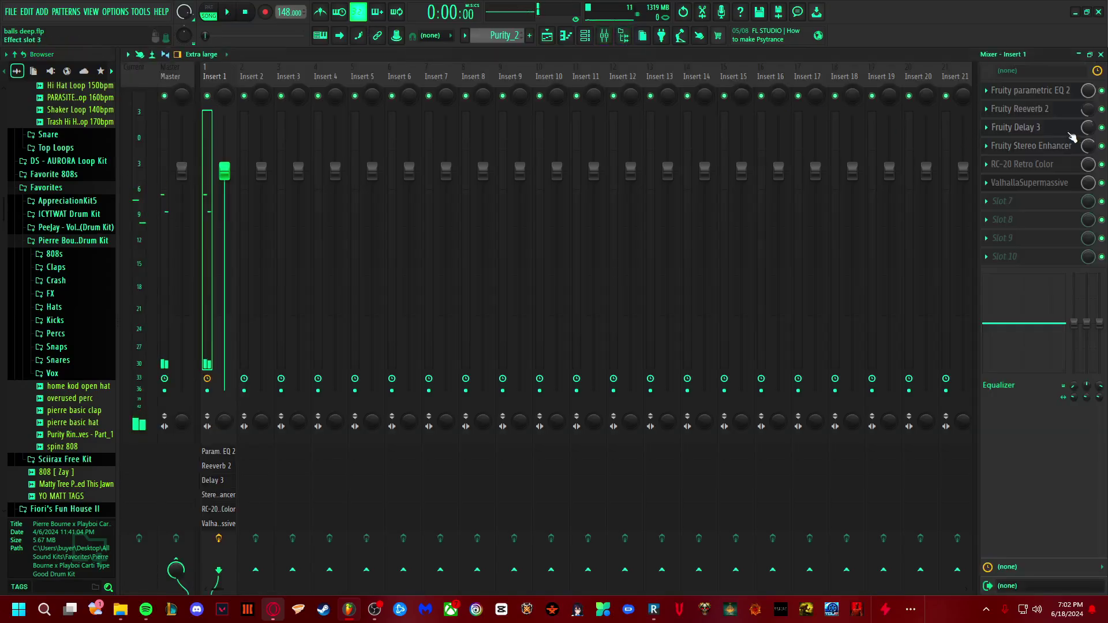
pyautogui.click(981, 148)
pyautogui.click(1005, 151)
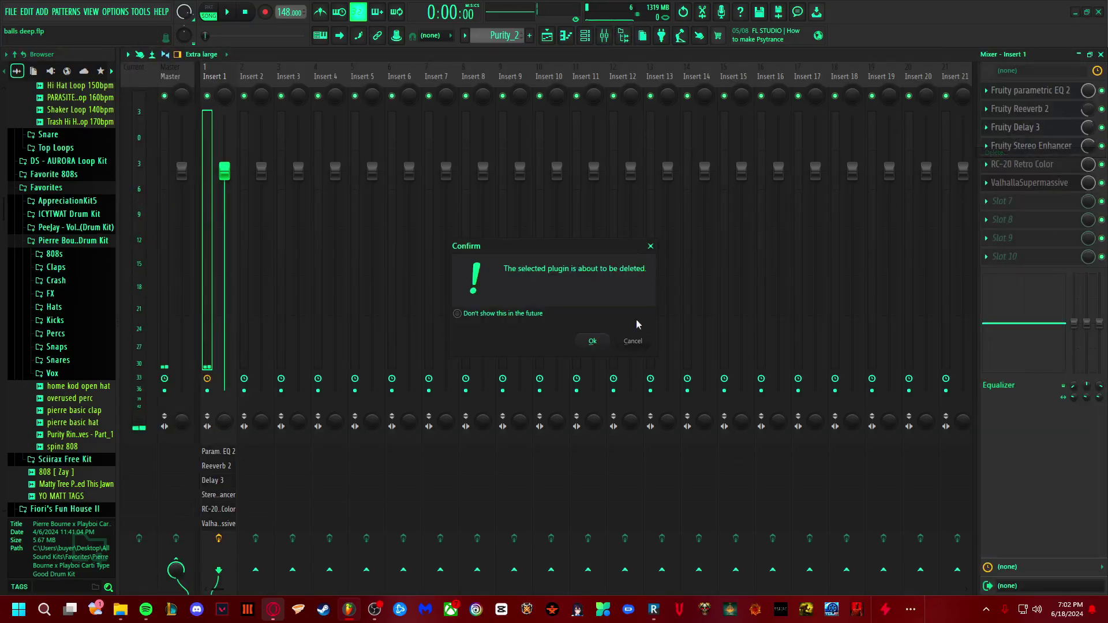
pyautogui.click(632, 341)
# Step: Disable Fruity Delay 3 on mixer Insert 1 and play the arrangement to audition the change
pyautogui.click(1102, 128)
pyautogui.press('space')
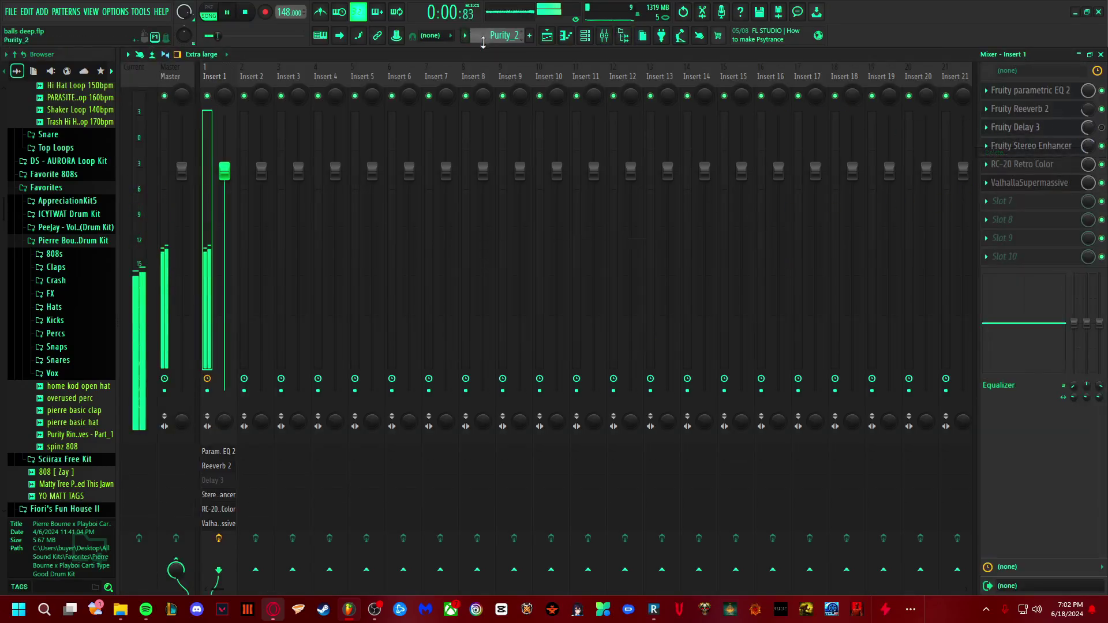
pyautogui.click(551, 37)
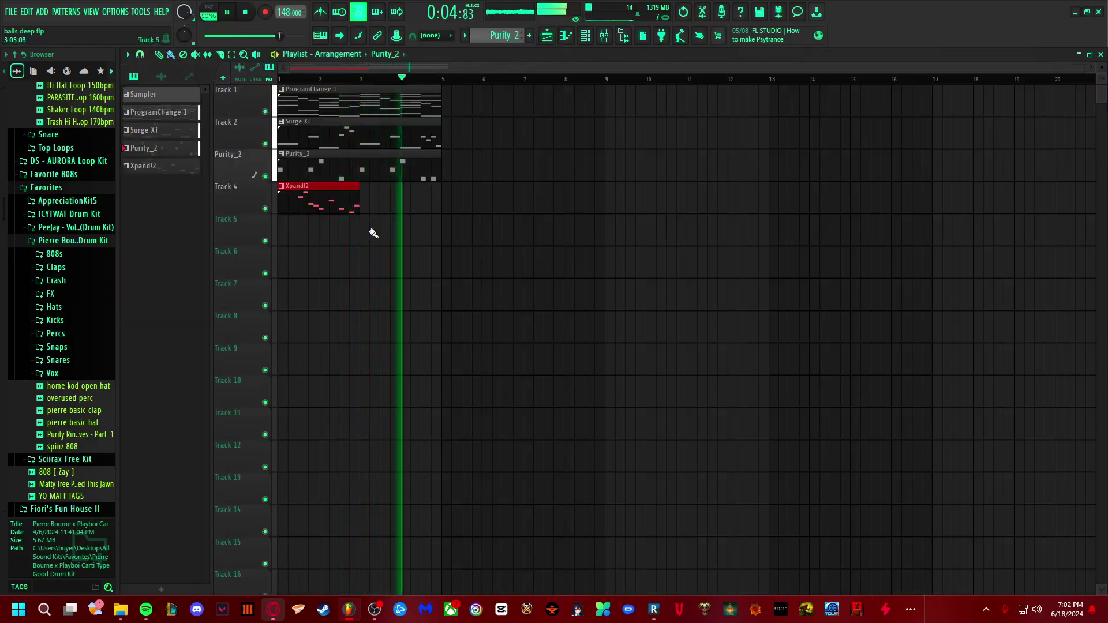
pyautogui.press('F9')
# Step: Stop playback and lower the mix level of the ValhallaSupermassive effect slot on Insert 1
pyautogui.press('space')
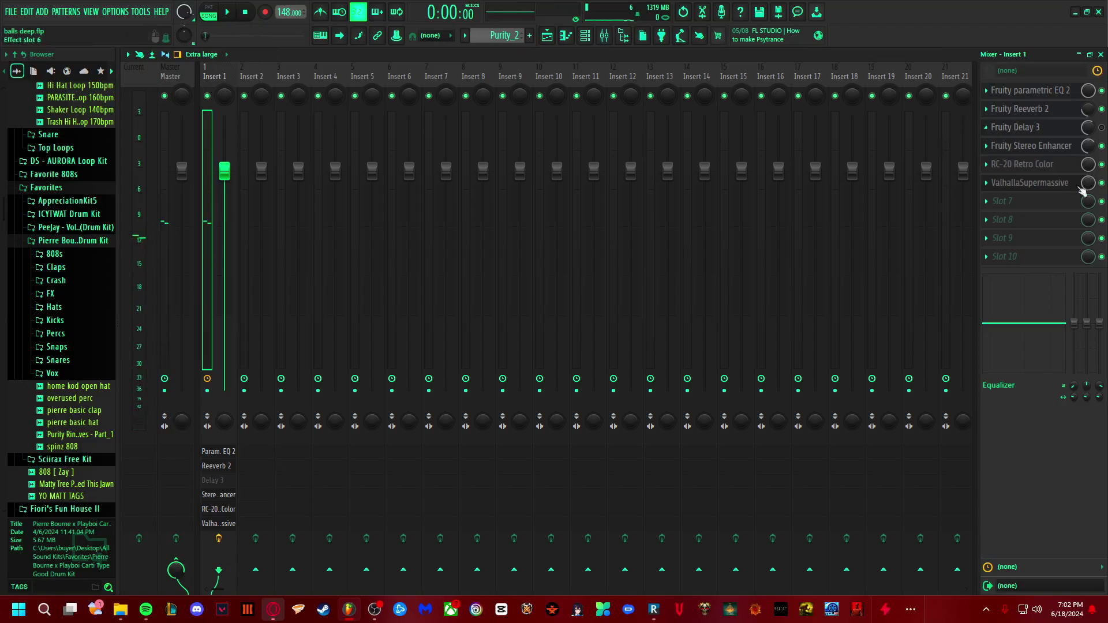
pyautogui.moveTo(1087, 183); pyautogui.dragTo(1088, 168)
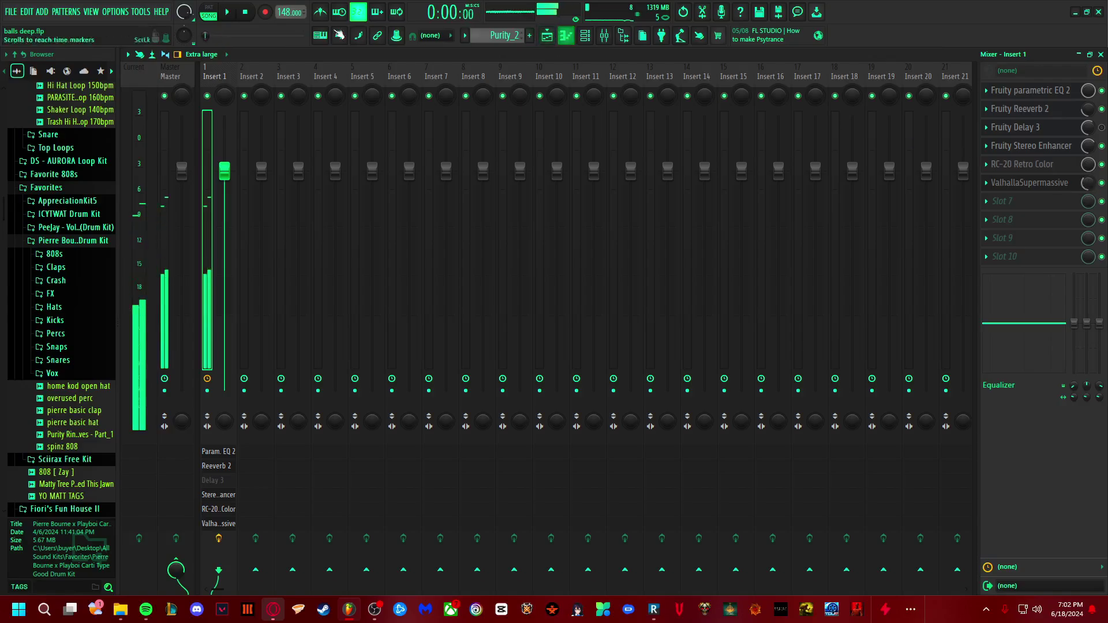
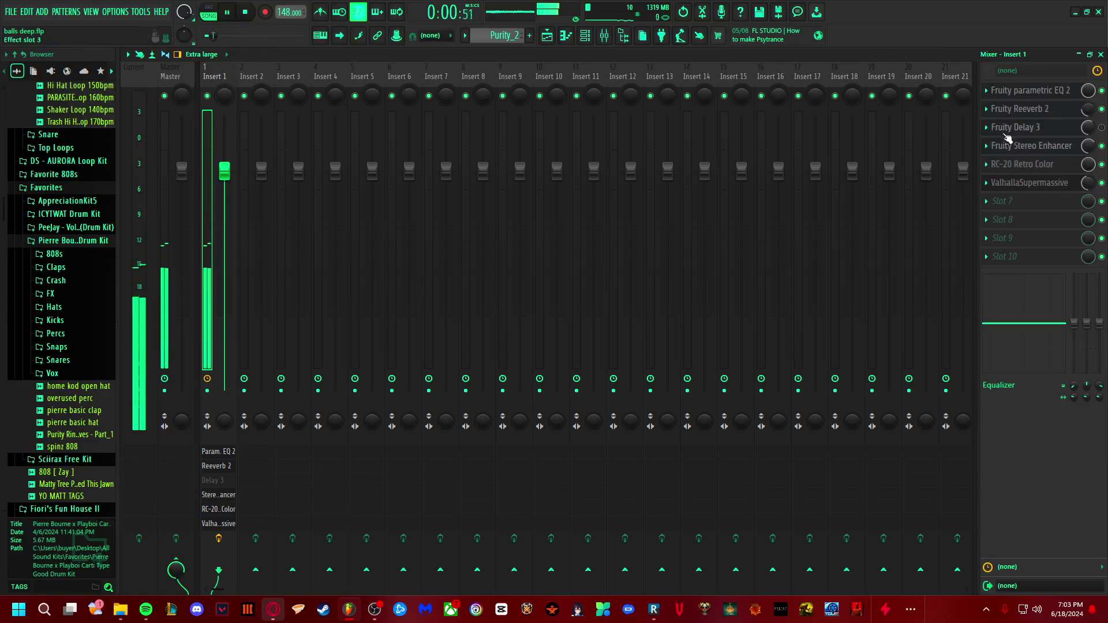
# Step: Delete Fruity Delay 3 from Insert 1 and move ValhallaSupermassive up into the emptied third effect slot
pyautogui.click(986, 127)
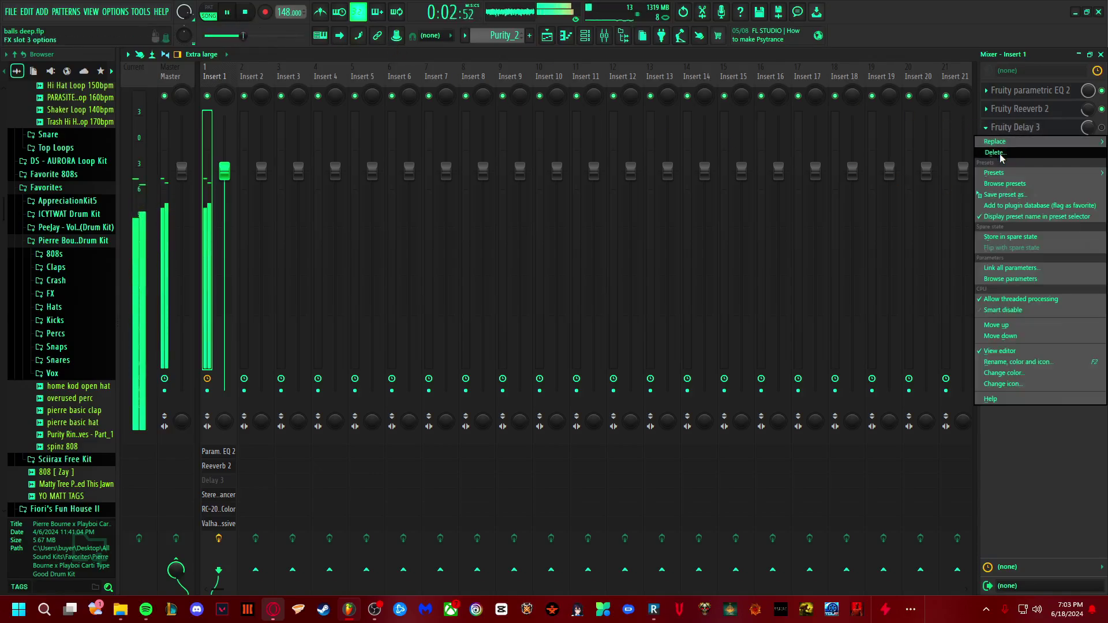
pyautogui.click(1000, 155)
pyautogui.click(591, 342)
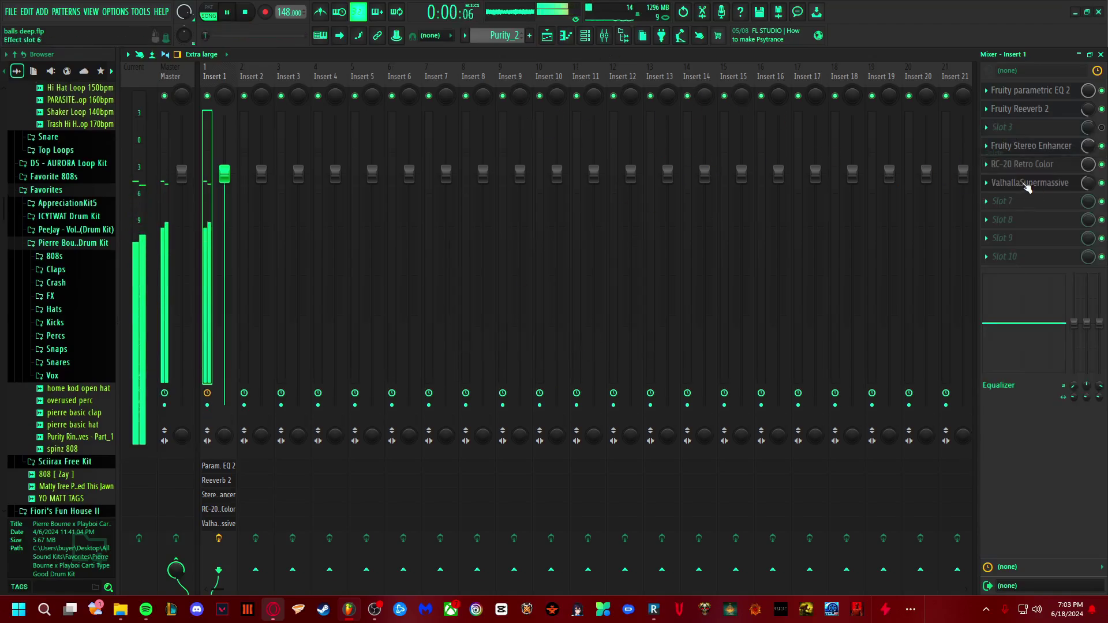
pyautogui.moveTo(1025, 184); pyautogui.dragTo(1028, 149)
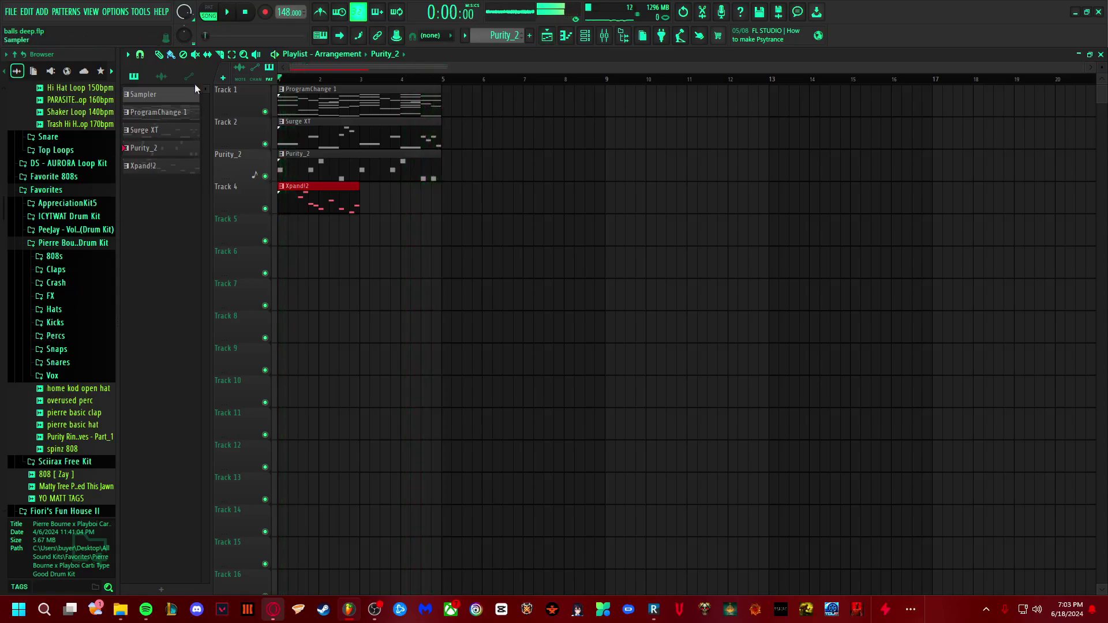
# Step: Try the Hi Hat Loop 150bpm percussion loop on Playlist Track 5 while playing the arrangement, and remove its clip
pyautogui.scroll(-3, 32, 260)
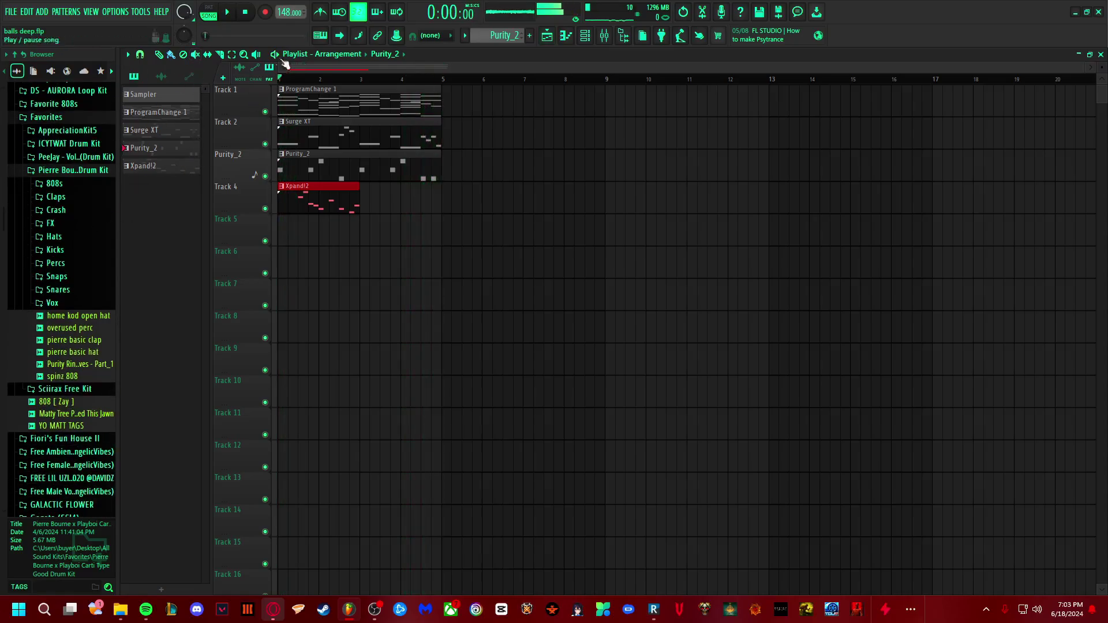
pyautogui.scroll(6, 104, 315)
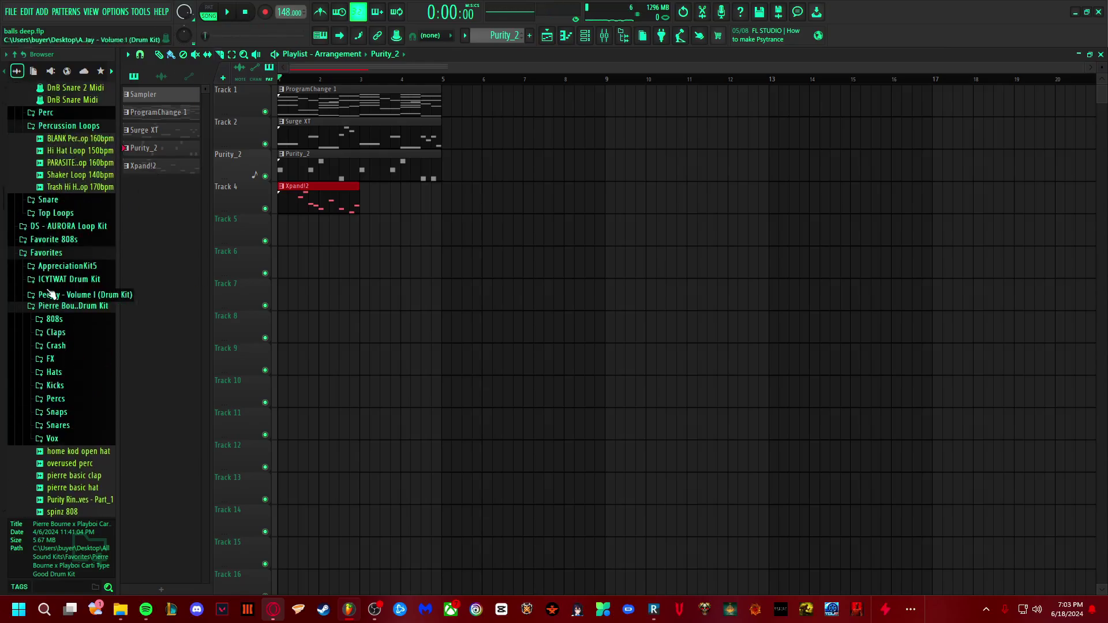
pyautogui.scroll(6, 52, 269)
pyautogui.scroll(6, 57, 288)
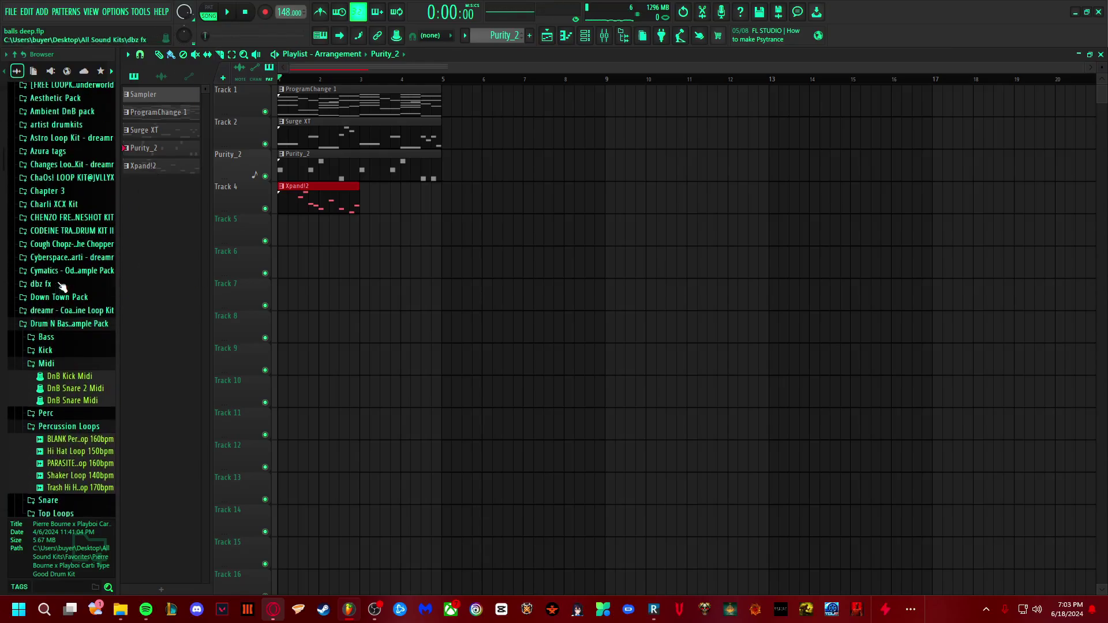
pyautogui.scroll(-6, 72, 369)
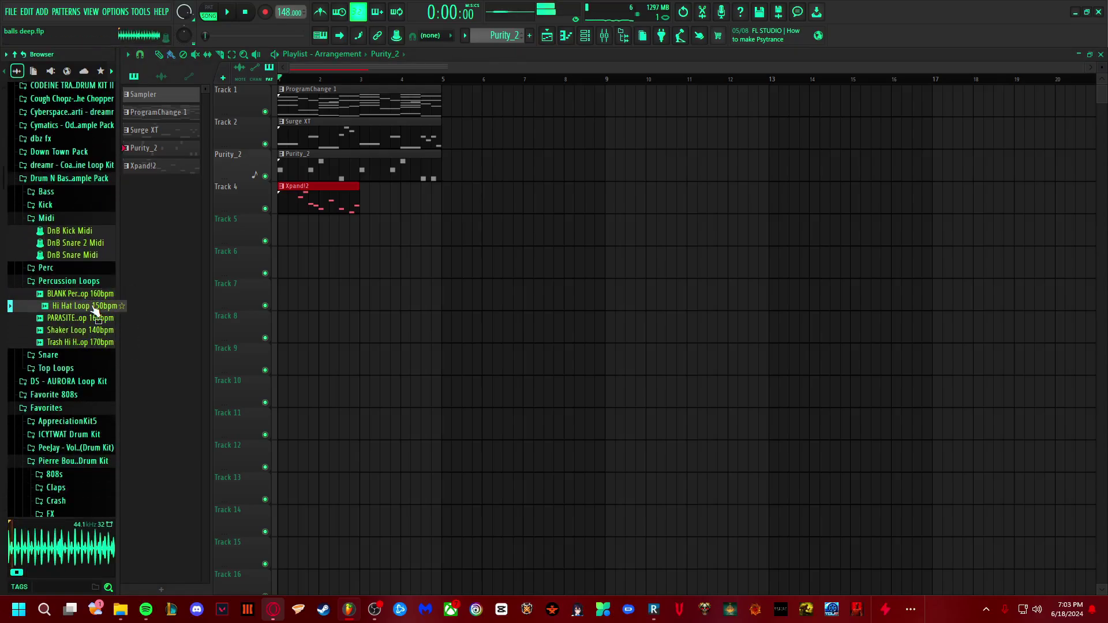
pyautogui.moveTo(304, 232); pyautogui.dragTo(273, 241)
pyautogui.press('space')
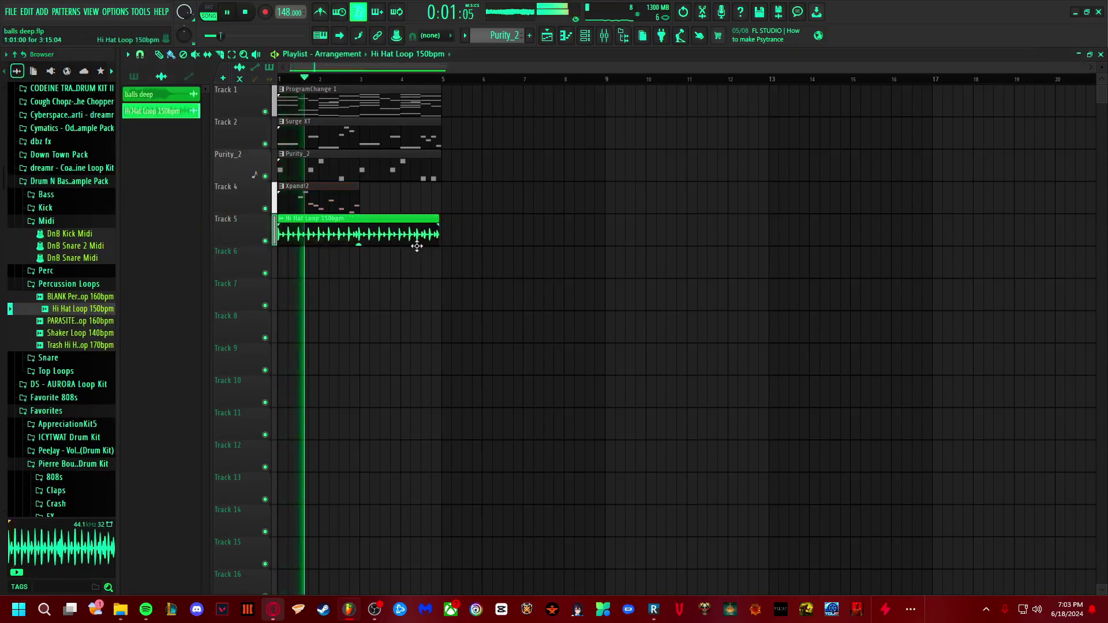
pyautogui.rightClick(396, 237)
# Step: Stop playback, examine the BABYXPROD drum kit V2 folder under All Sound Kits, and collapse it
pyautogui.scroll(6, 78, 272)
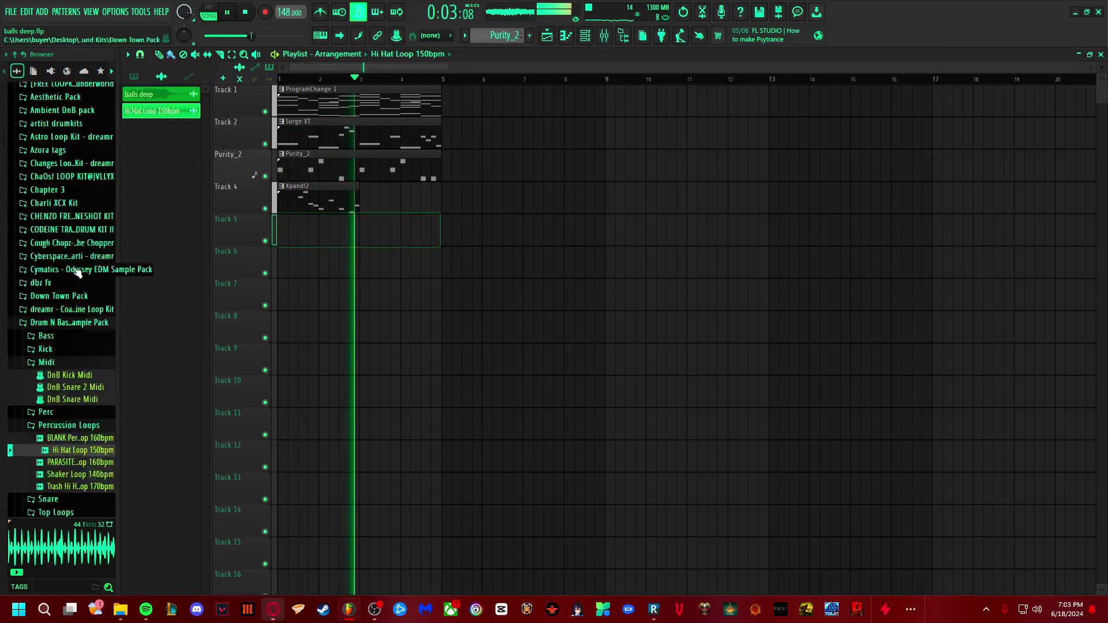
pyautogui.scroll(9, 78, 273)
pyautogui.press('space')
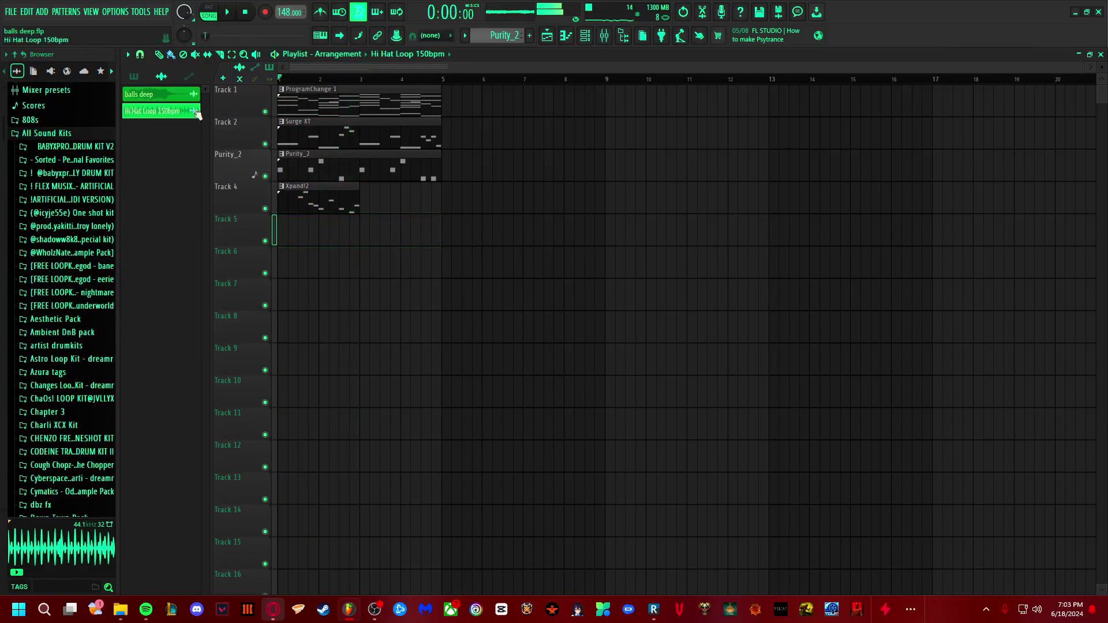
pyautogui.click(66, 149)
pyautogui.scroll(2, 71, 230)
pyautogui.scroll(-1, 65, 286)
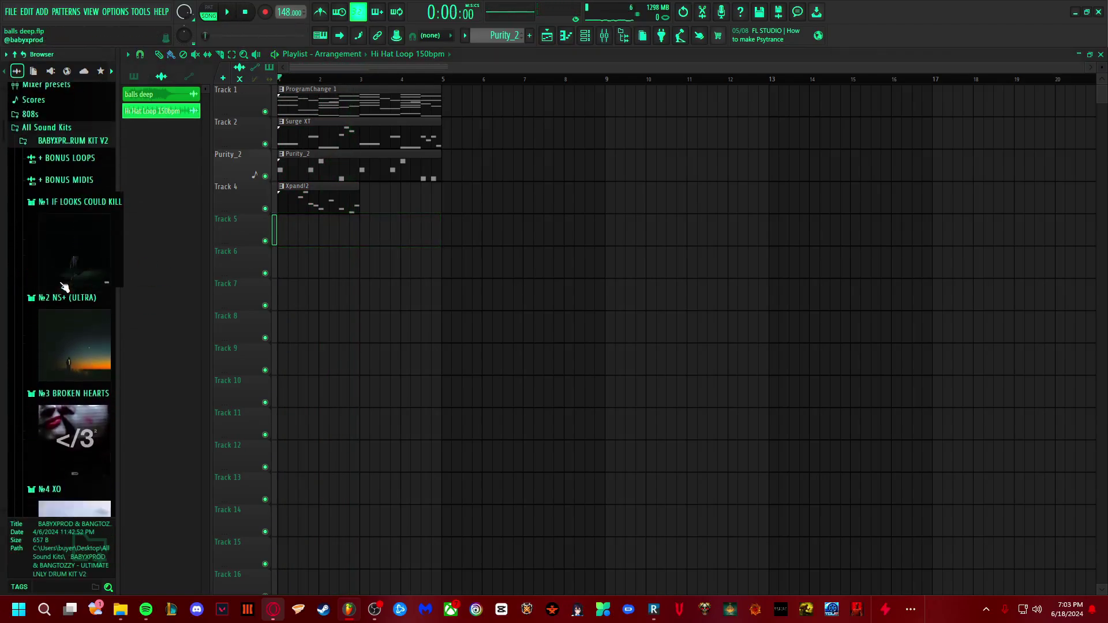
pyautogui.scroll(4, 75, 254)
pyautogui.click(81, 232)
pyautogui.scroll(-3, 68, 317)
pyautogui.click(76, 176)
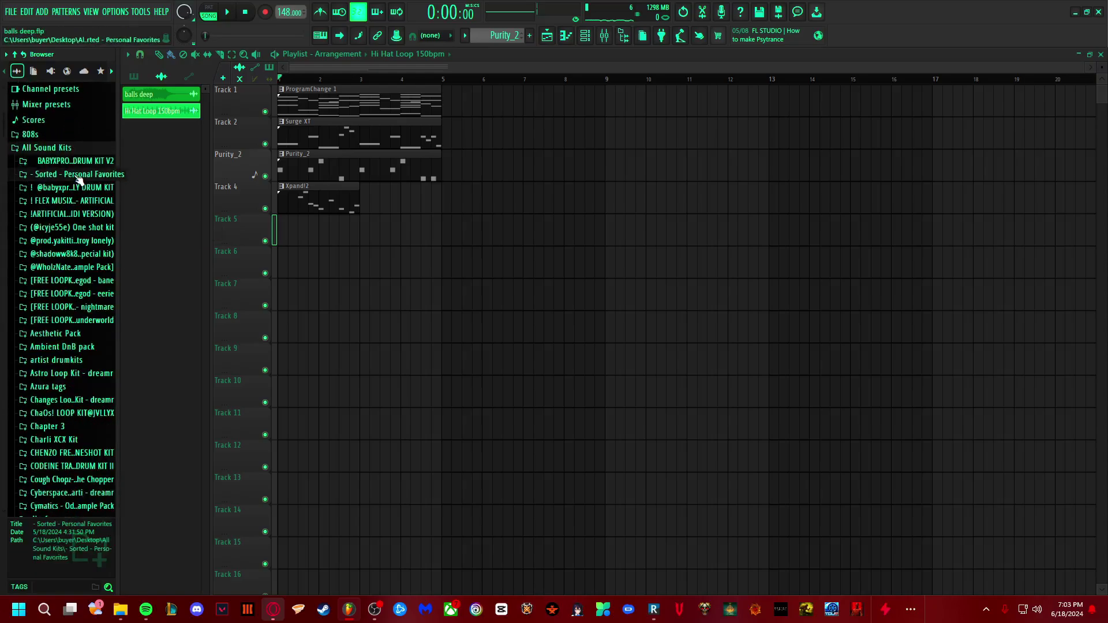
# Step: Add the CLIPPY closed hat from the Sorted - Personal Favorites kit to Playlist Track 5 as an instrument track
pyautogui.click(76, 175)
pyautogui.click(58, 214)
pyautogui.moveTo(64, 263); pyautogui.dragTo(242, 231)
pyautogui.click(600, 334)
# Step: Fill the CLIPPY channel with a hit on every second step of the first bar and play the arrangement
pyautogui.press('space')
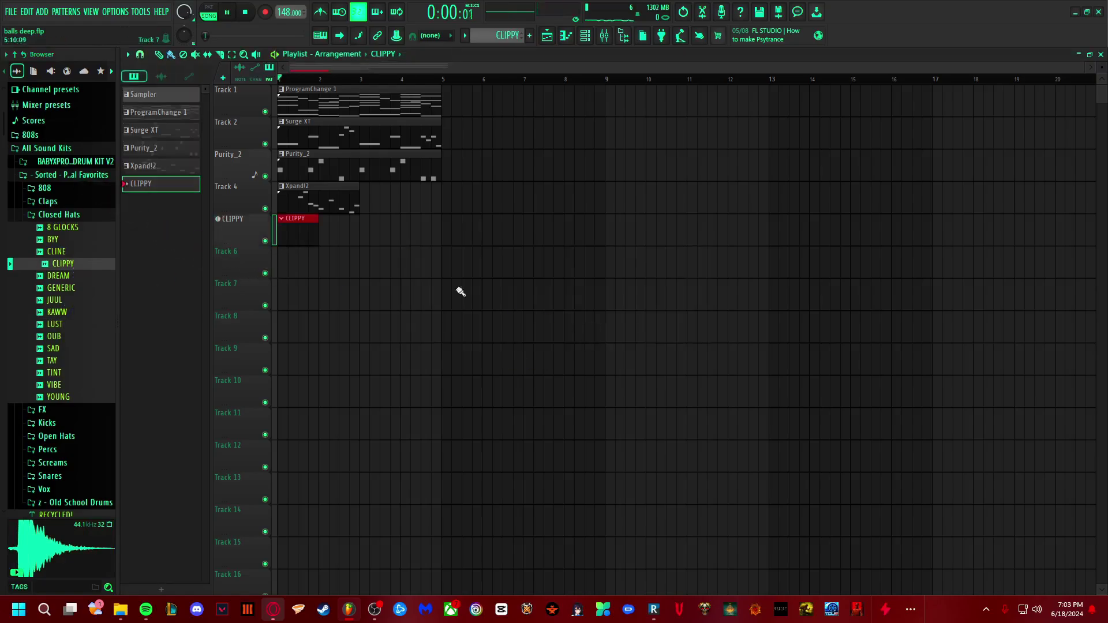
pyautogui.click(584, 36)
pyautogui.press('space')
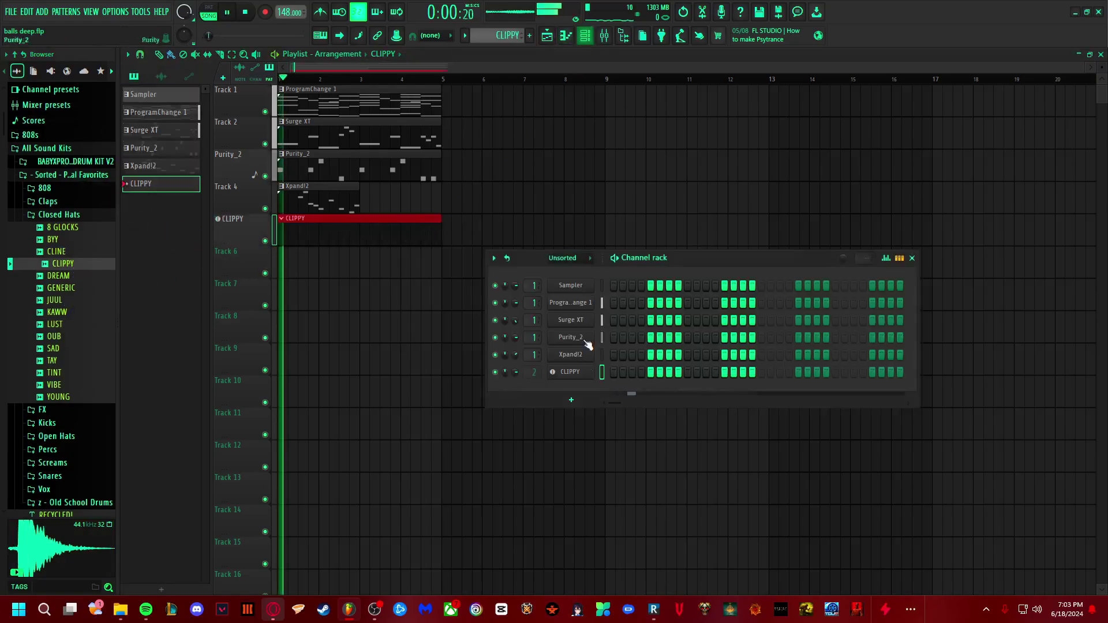
pyautogui.press('space')
pyautogui.rightClick(574, 372)
pyautogui.click(713, 408)
pyautogui.press('space')
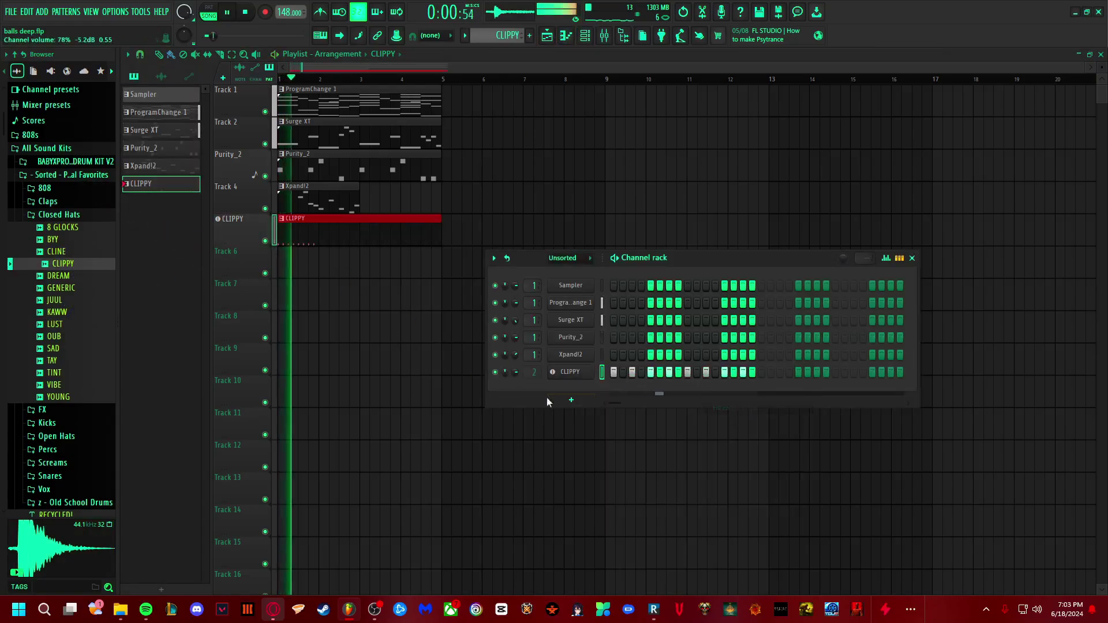
# Step: Continue the CLIPPY hits into the second bar on steps 17 and 19, with consecutive hits on steps 21 to 23
pyautogui.click(761, 372)
pyautogui.click(779, 372)
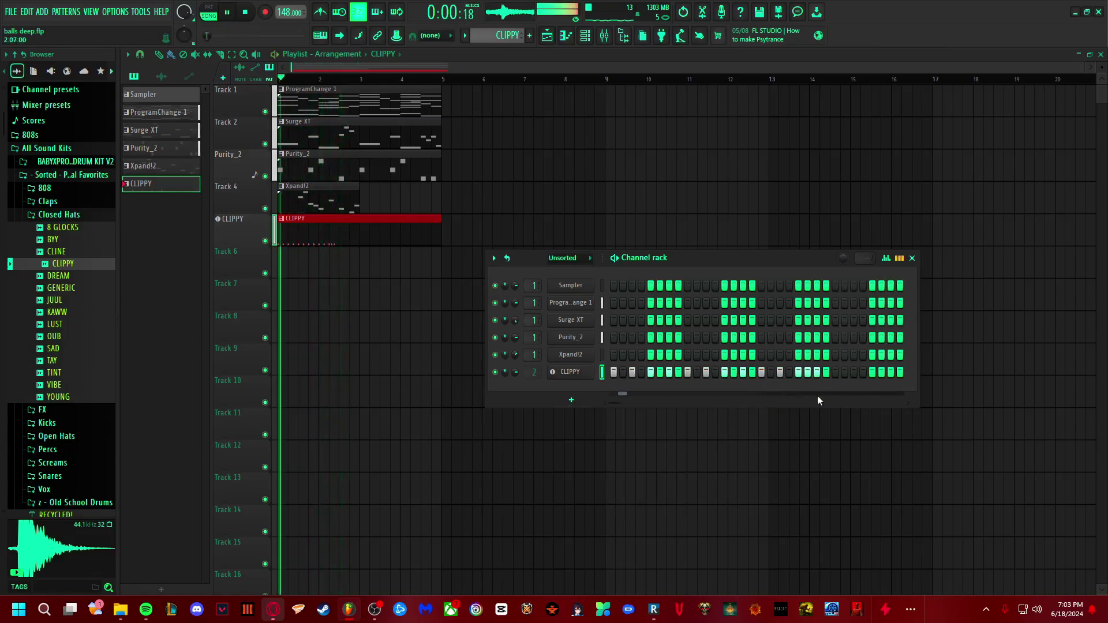
pyautogui.click(845, 372)
pyautogui.click(584, 36)
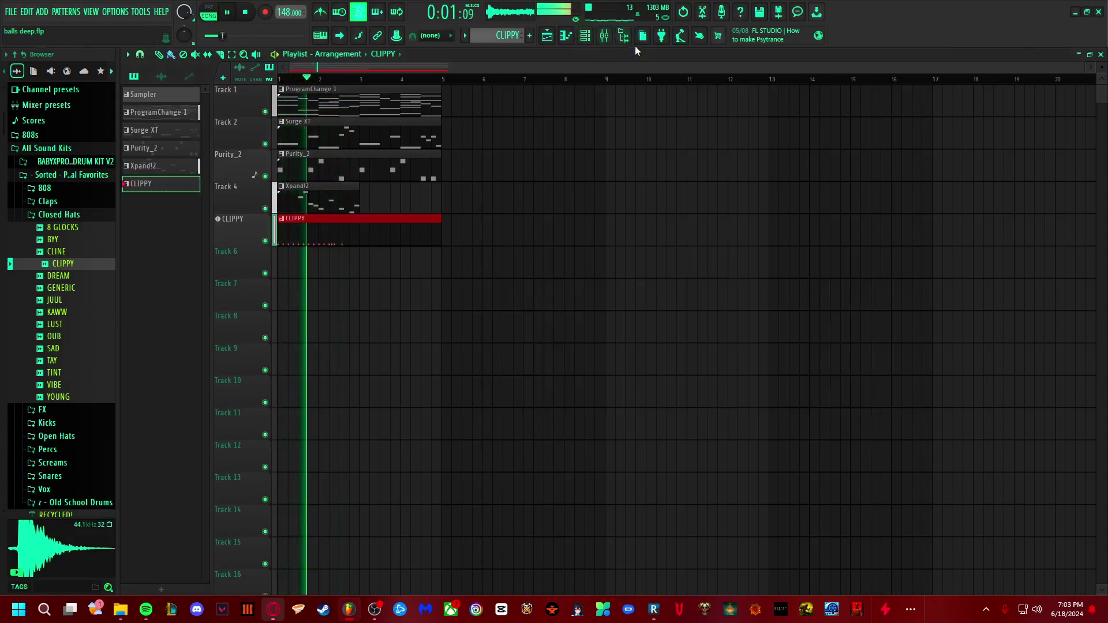
# Step: Set the mix level of ValhallaSupermassive on mixer Insert 1 to 16% during playback and return to the Playlist
pyautogui.click(604, 36)
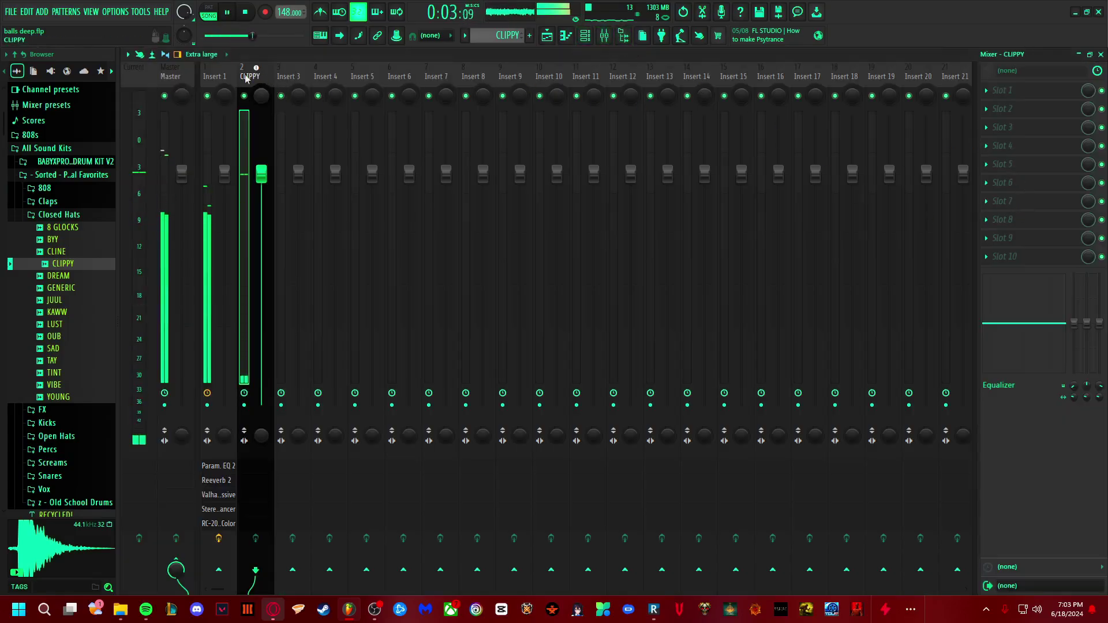
pyautogui.click(214, 78)
pyautogui.press('space')
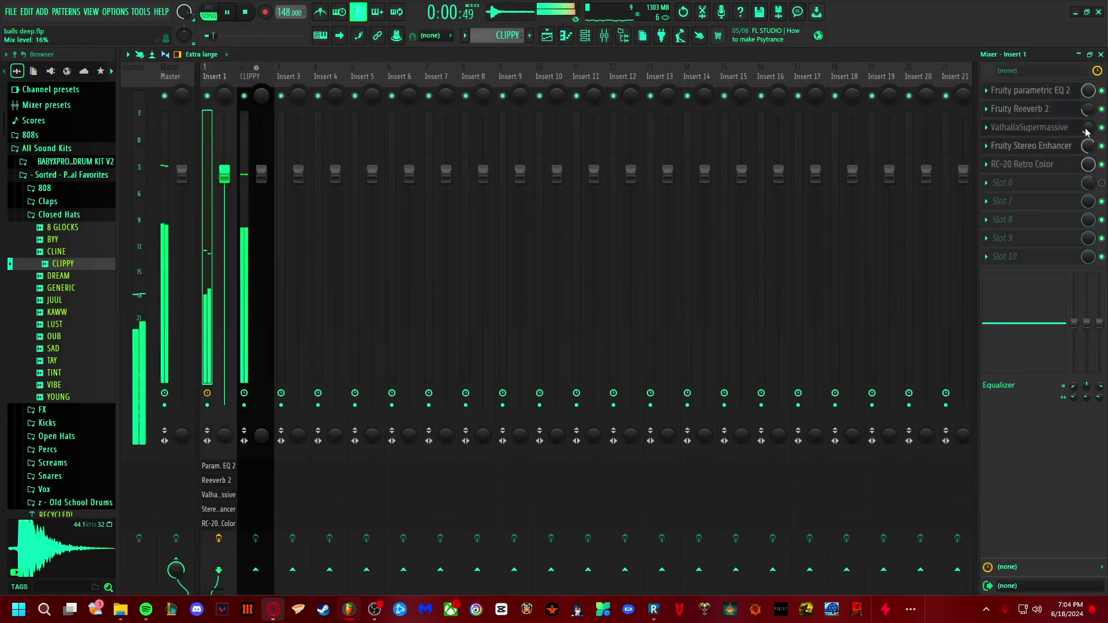
pyautogui.click(604, 36)
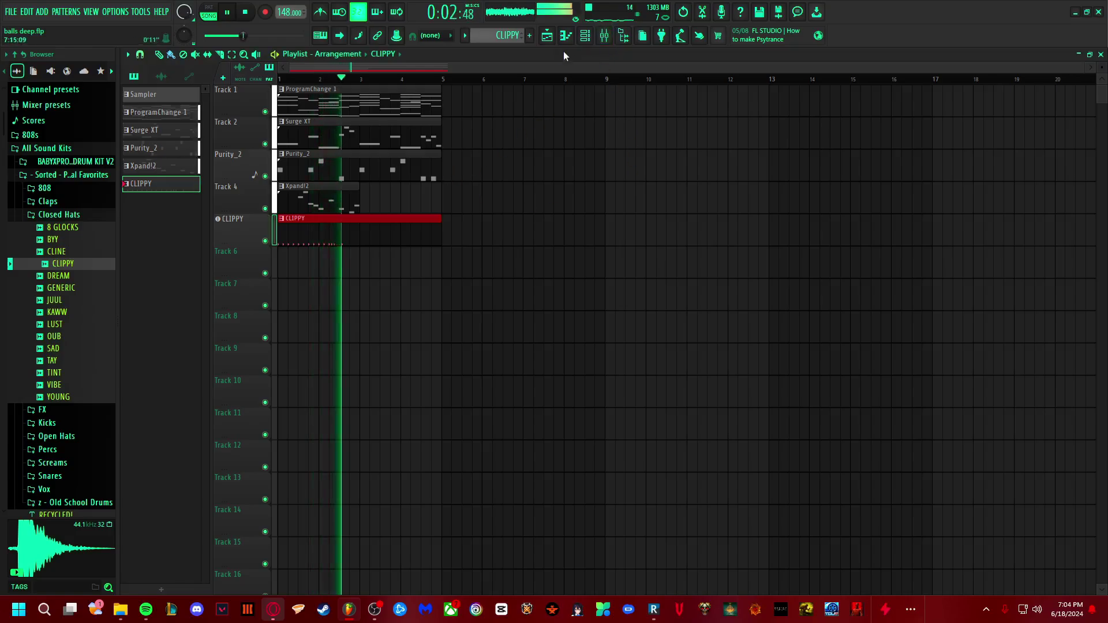
# Step: Restart playback and add CLIPPY hits on steps 25, 27 and 29 in the Channel rack
pyautogui.click(586, 36)
pyautogui.press('space')
pyautogui.press('space')
pyautogui.click(835, 372)
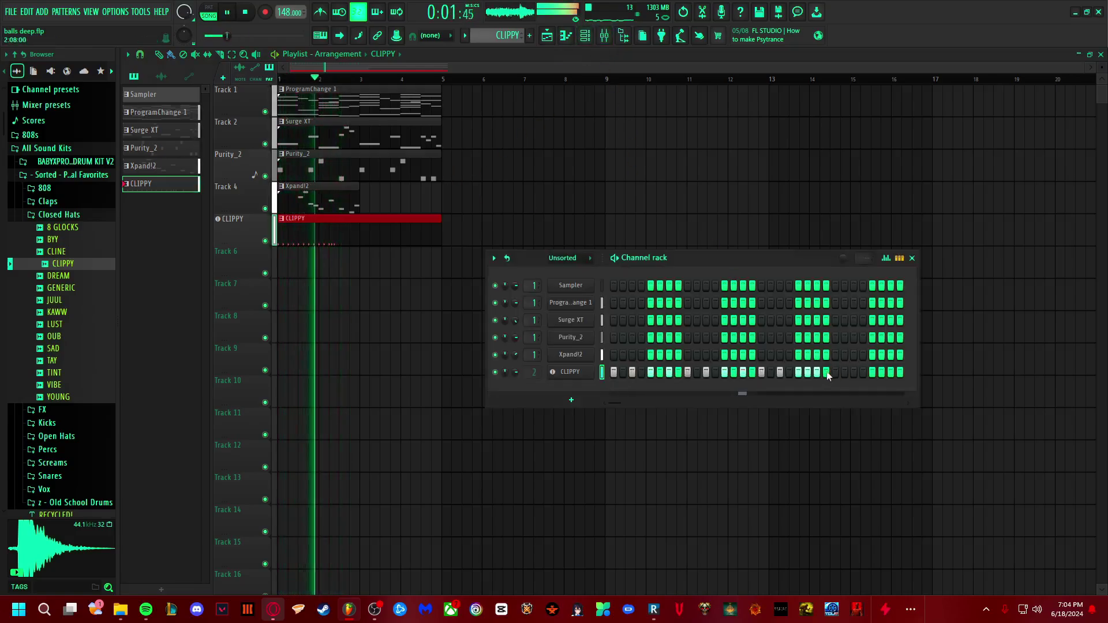
pyautogui.click(854, 372)
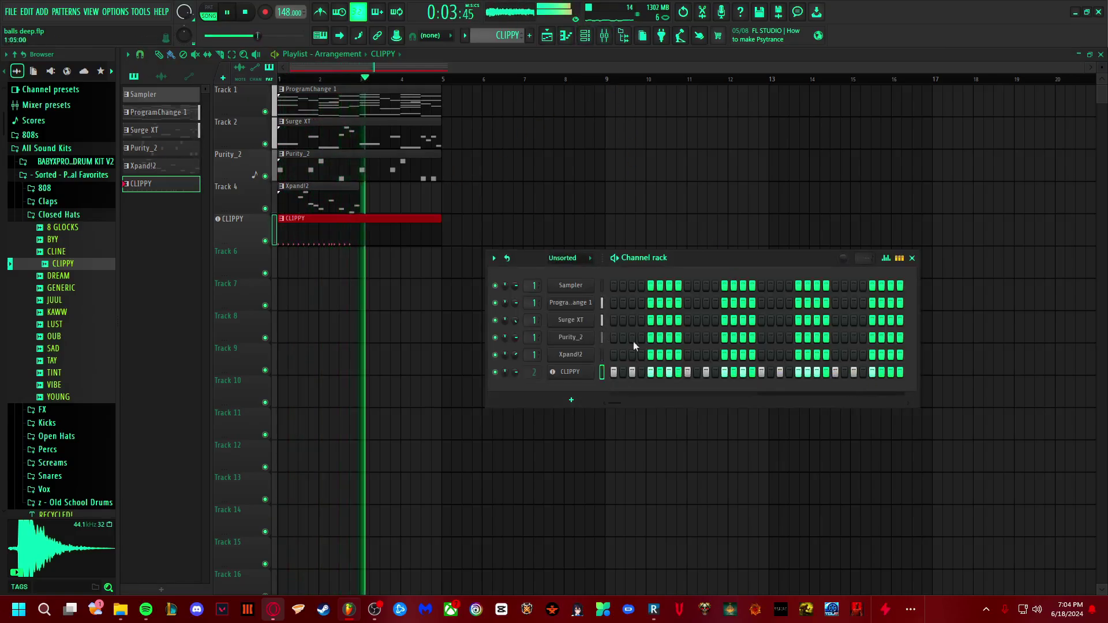
# Step: Open the CLIPPY channel's notes in the Piano roll
pyautogui.click(575, 374)
pyautogui.rightClick(576, 374)
pyautogui.click(616, 372)
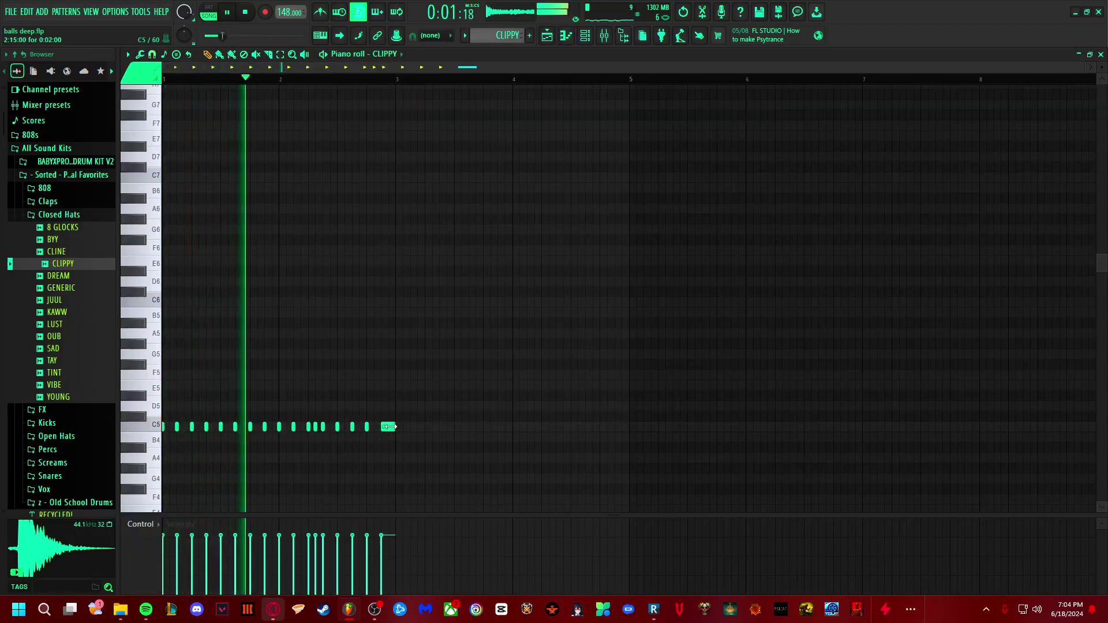
# Step: Try to duplicate the CLIPPY hat notes directly after the existing pattern
pyautogui.hotkey('ctrl', 'b')
pyautogui.press('space')
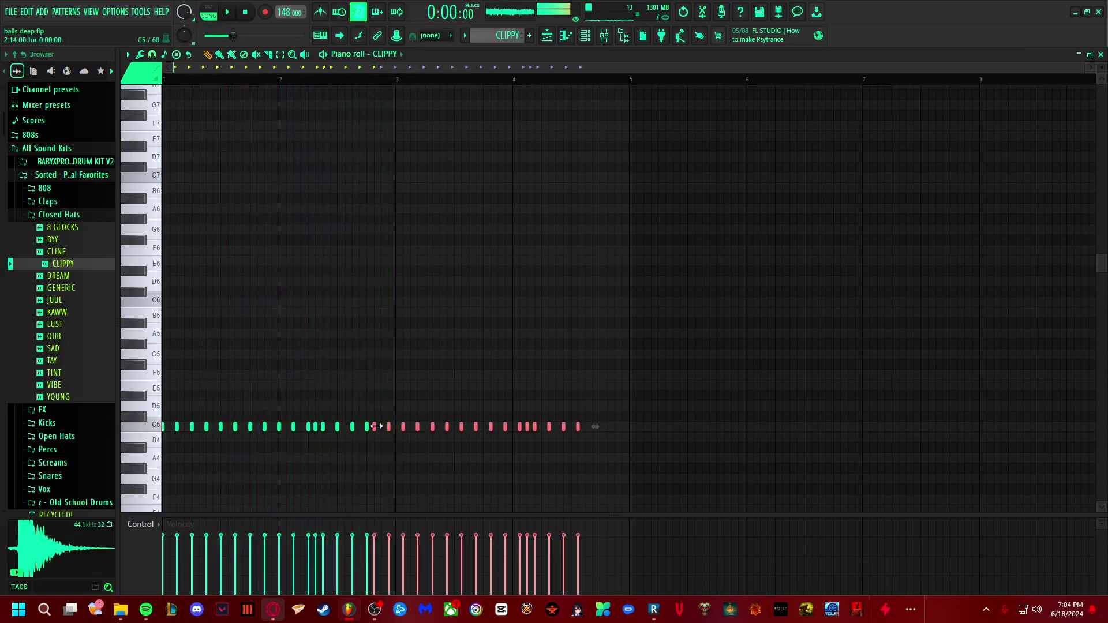
pyautogui.press('space')
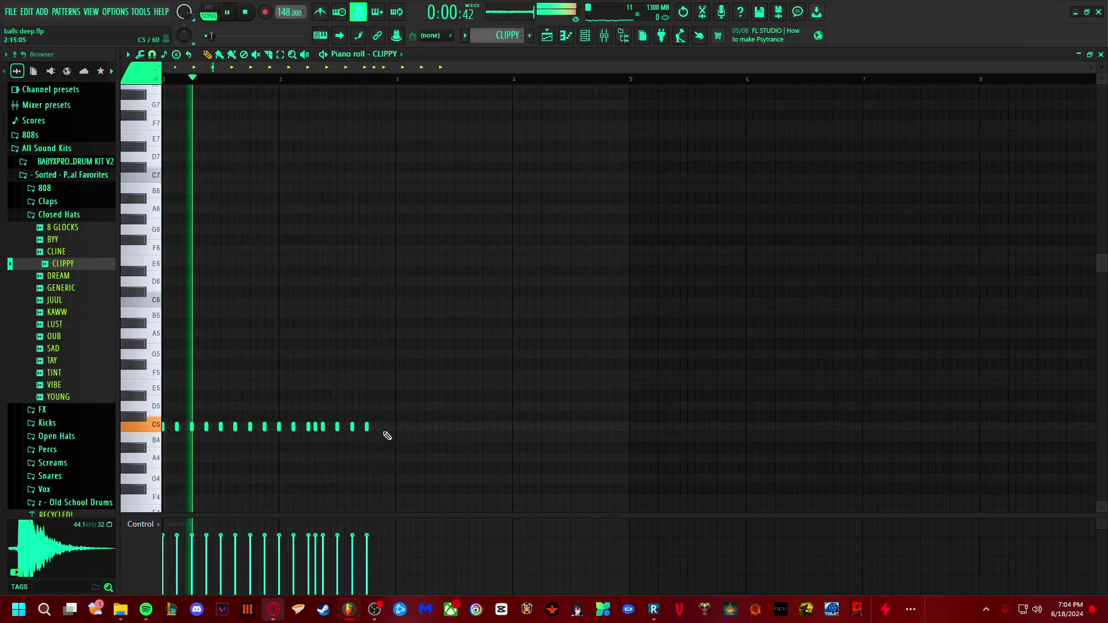
# Step: Add a final short C5 hat note near the end of bar 2 and check it in playback
pyautogui.click(374, 427)
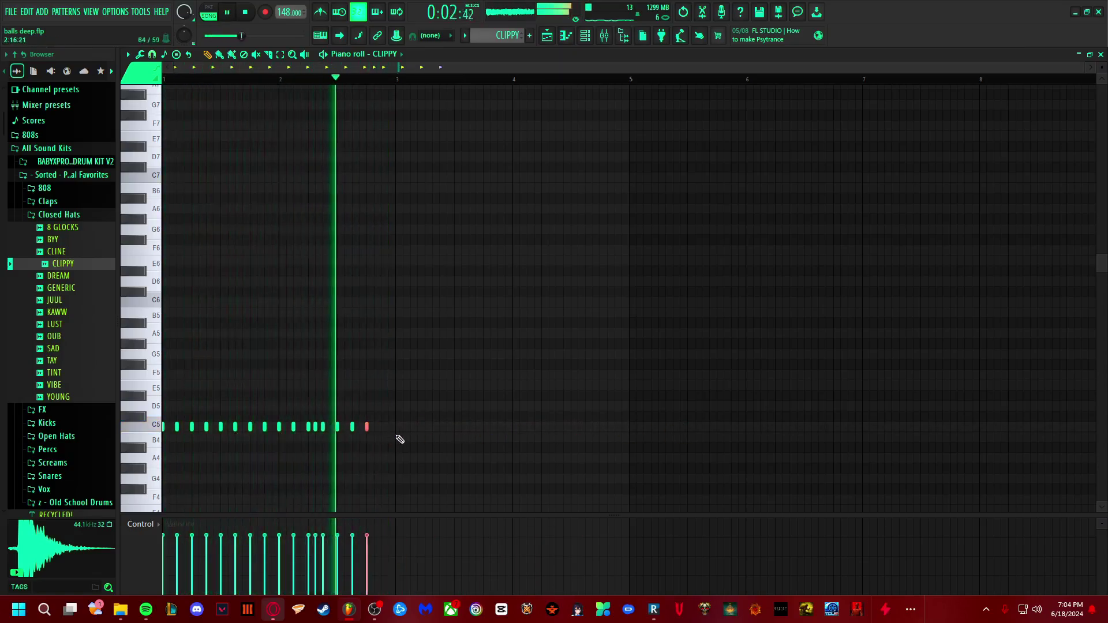
pyautogui.press('space')
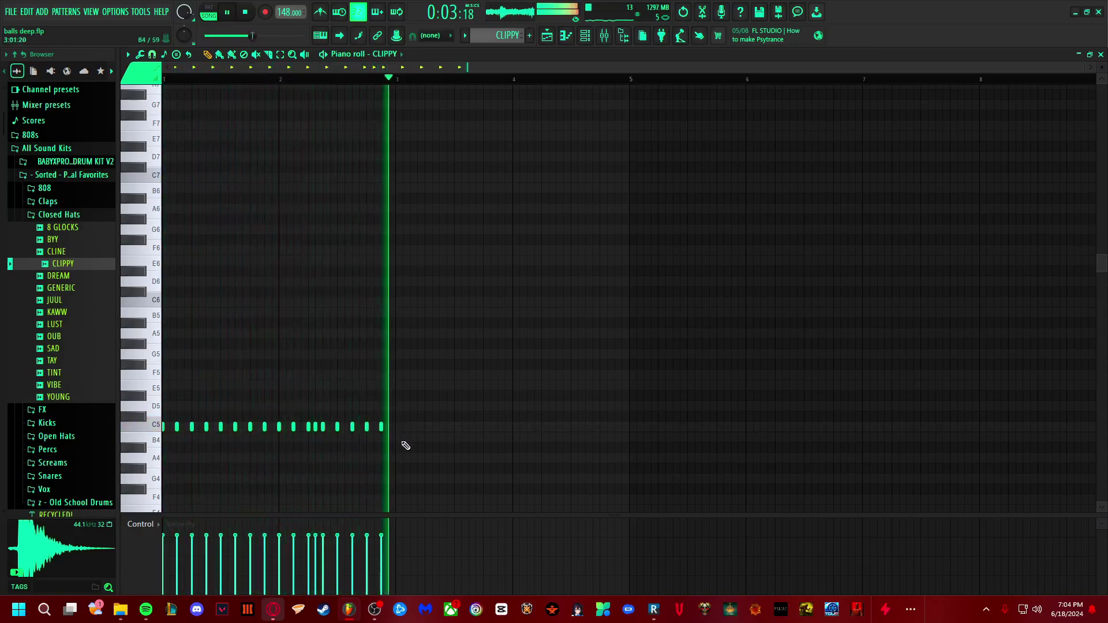
# Step: In the Playlist, shorten the CLIPPY clip to two bars and place a second CLIPPY clip at bar 3
pyautogui.click(544, 35)
pyautogui.press('space')
pyautogui.press('space')
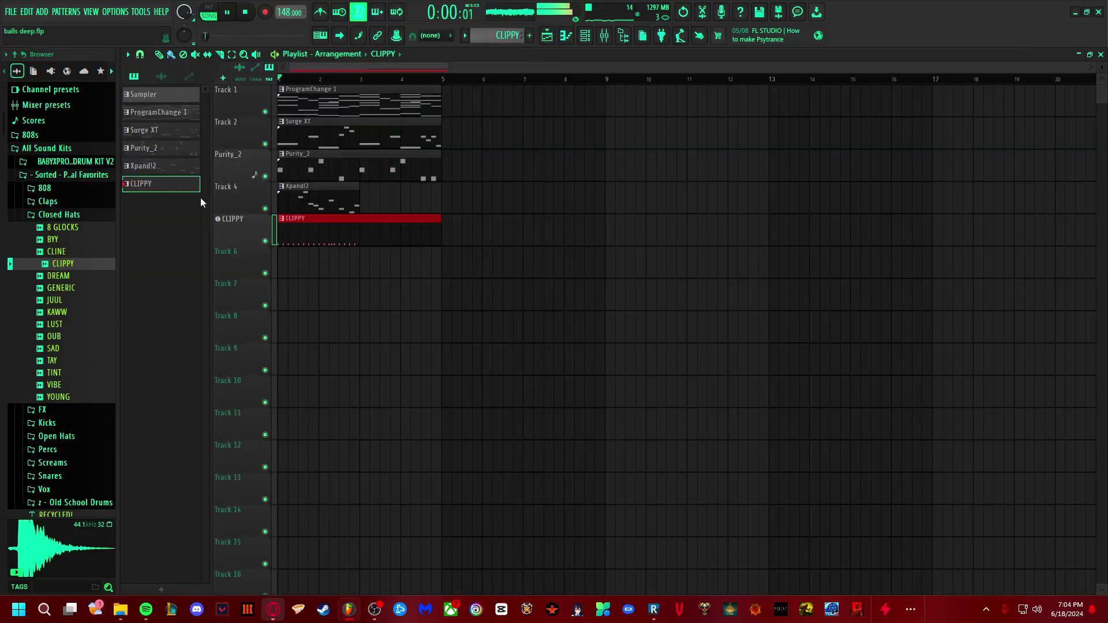
pyautogui.moveTo(439, 238); pyautogui.dragTo(356, 236)
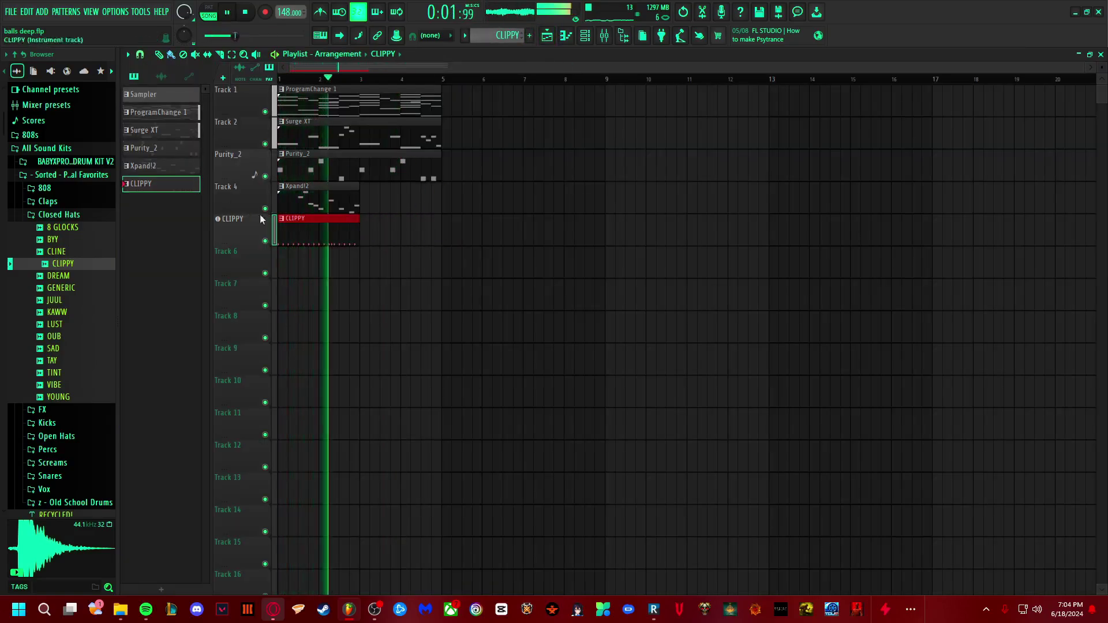
pyautogui.moveTo(164, 184); pyautogui.dragTo(367, 233)
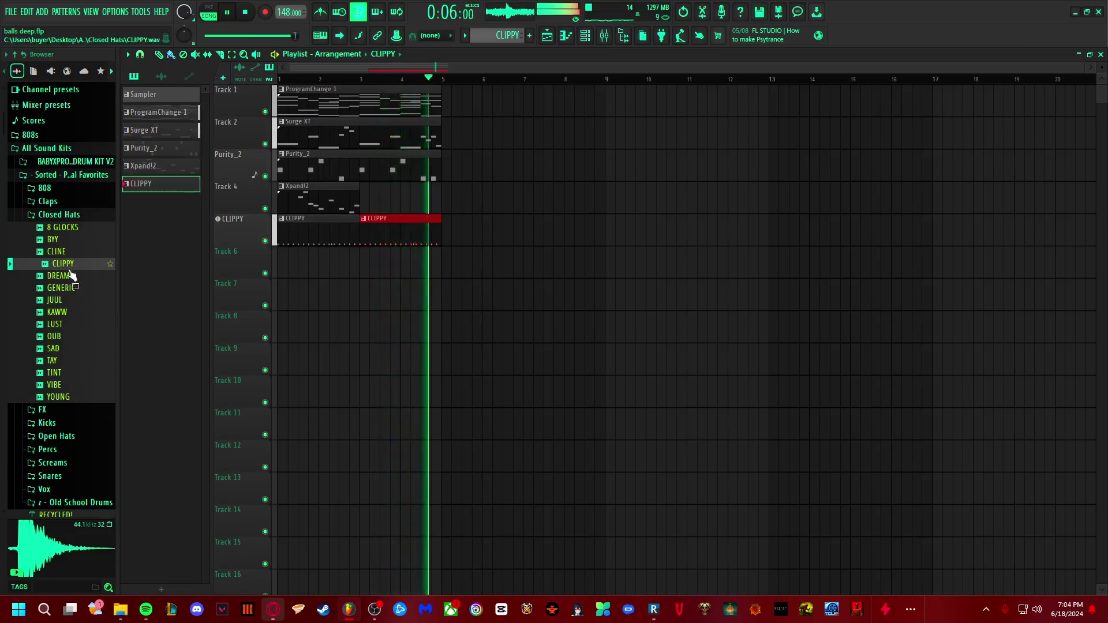
# Step: Audition the HI sample from the kit's Open Hats folder and add it to Playlist Track 6 as an instrument track
pyautogui.click(60, 215)
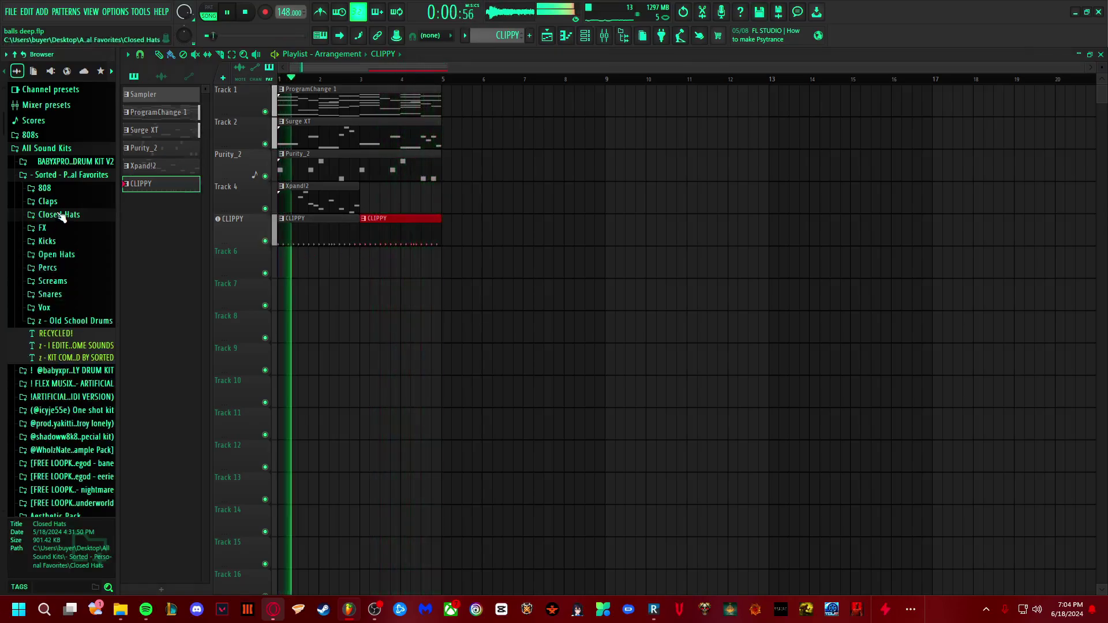
pyautogui.click(56, 254)
pyautogui.click(56, 303)
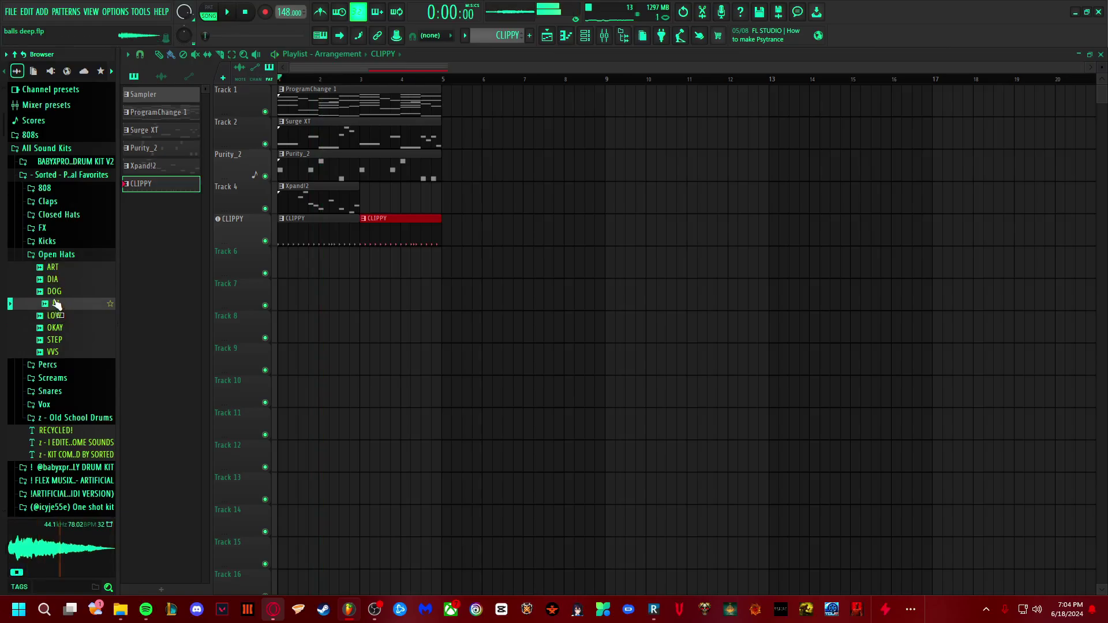
pyautogui.moveTo(101, 296); pyautogui.dragTo(300, 263)
pyautogui.click(601, 334)
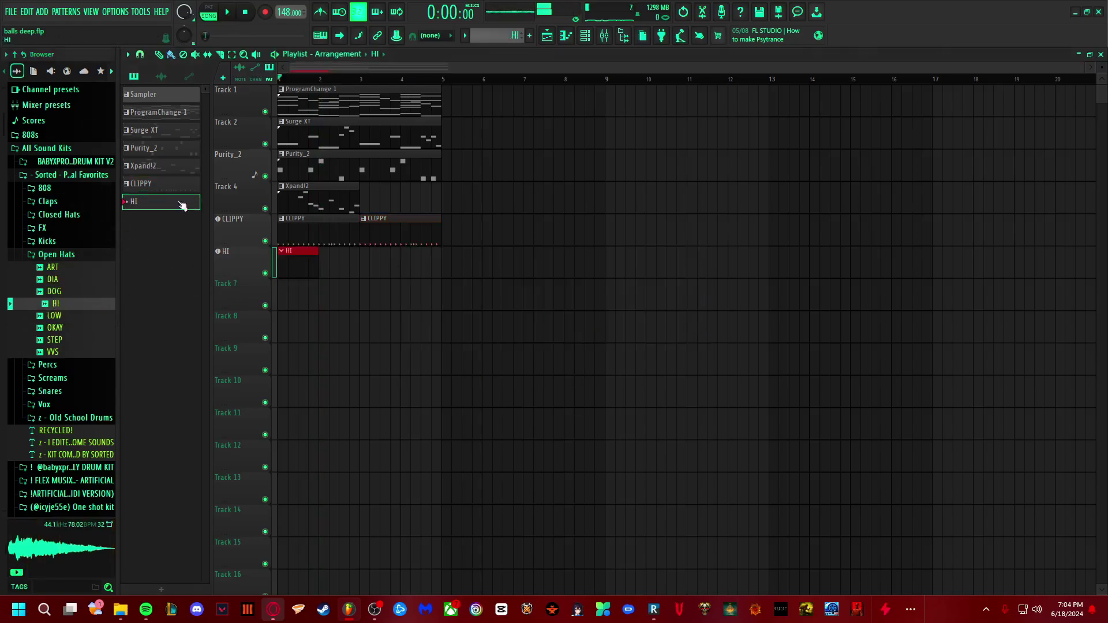
# Step: Open the HI open hat channel in the Piano roll
pyautogui.click(570, 39)
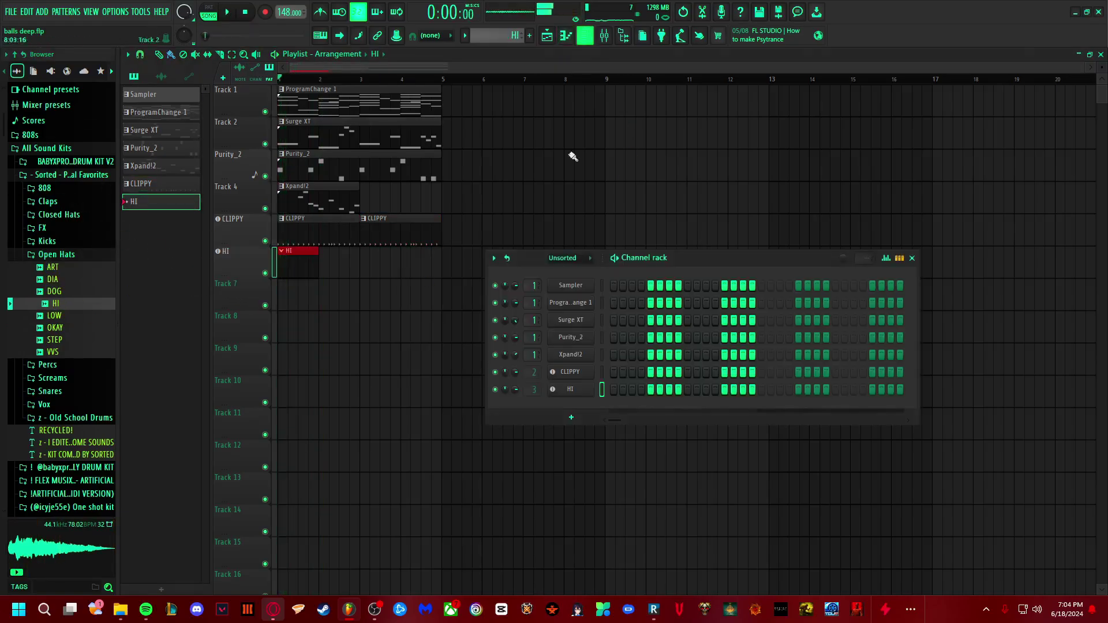
pyautogui.rightClick(570, 385)
pyautogui.click(610, 388)
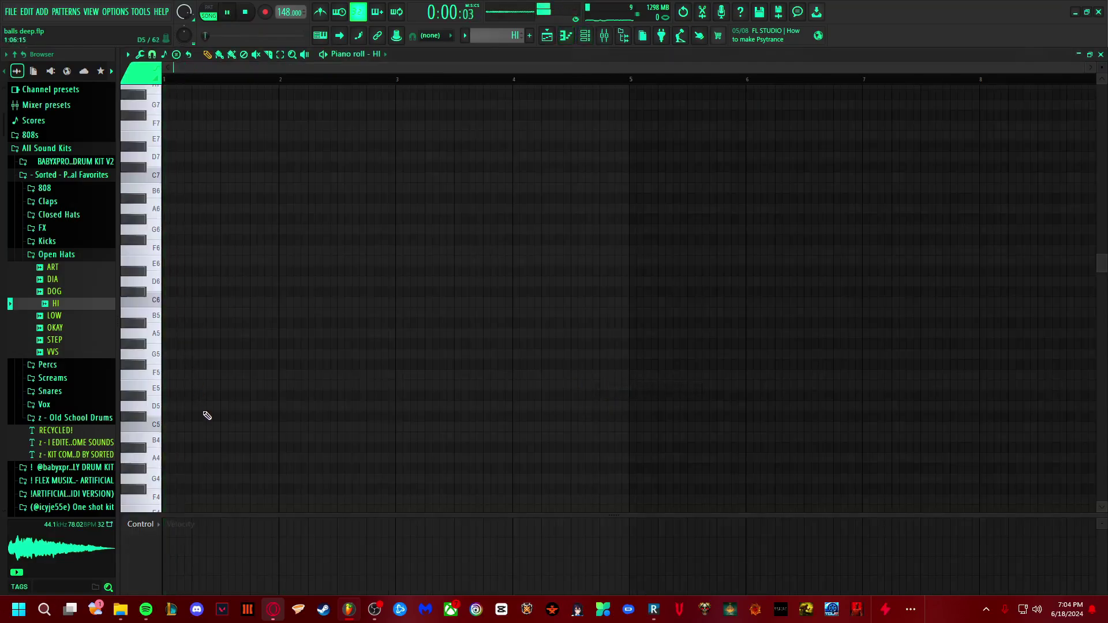
# Step: Place short C5 open hat notes at step 9 of bar 1 and steps 9 and 11 of bar 2
pyautogui.click(220, 426)
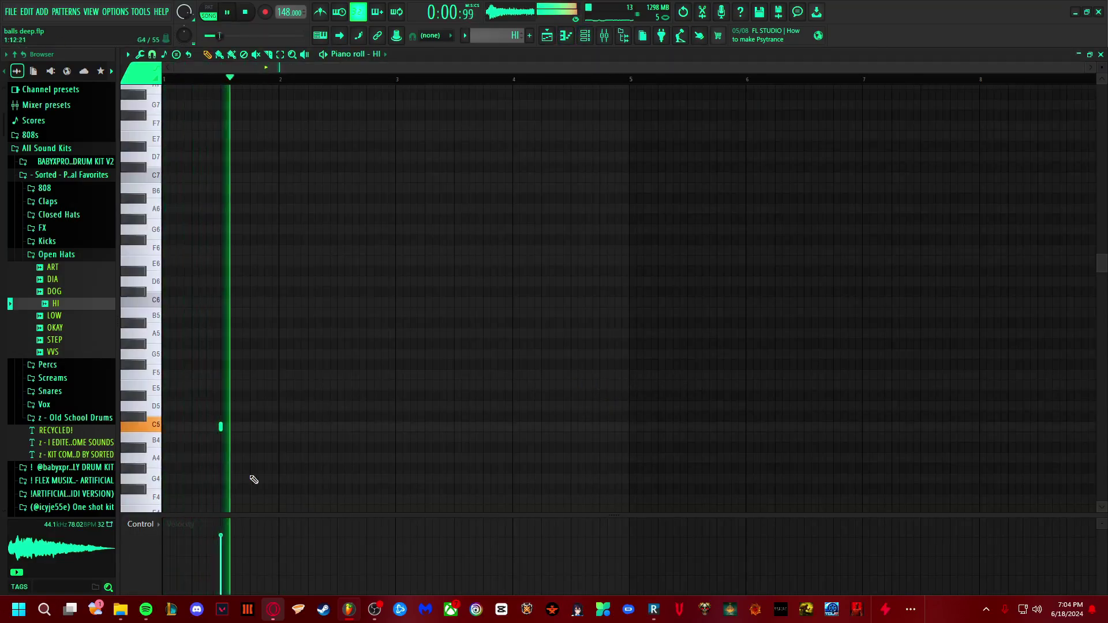
pyautogui.click(358, 426)
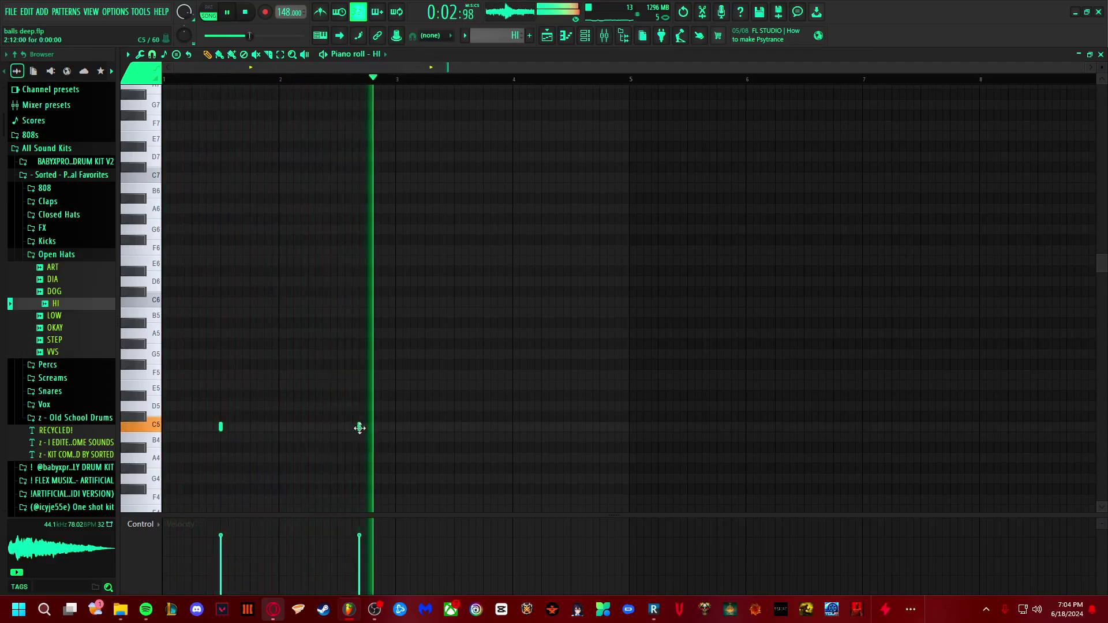
pyautogui.click(352, 427)
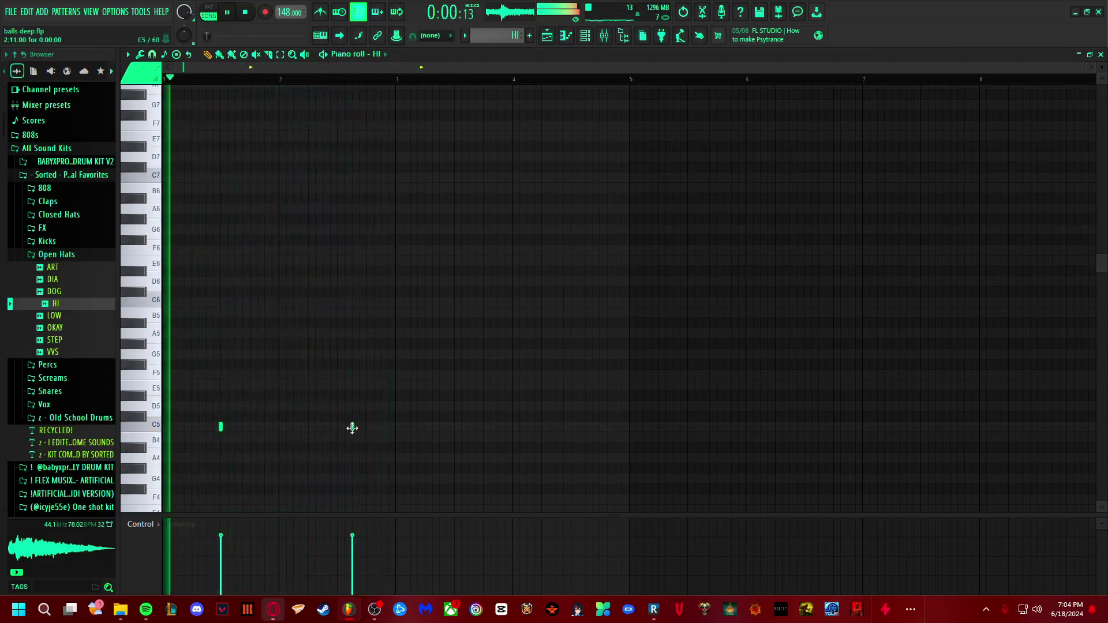
pyautogui.click(337, 426)
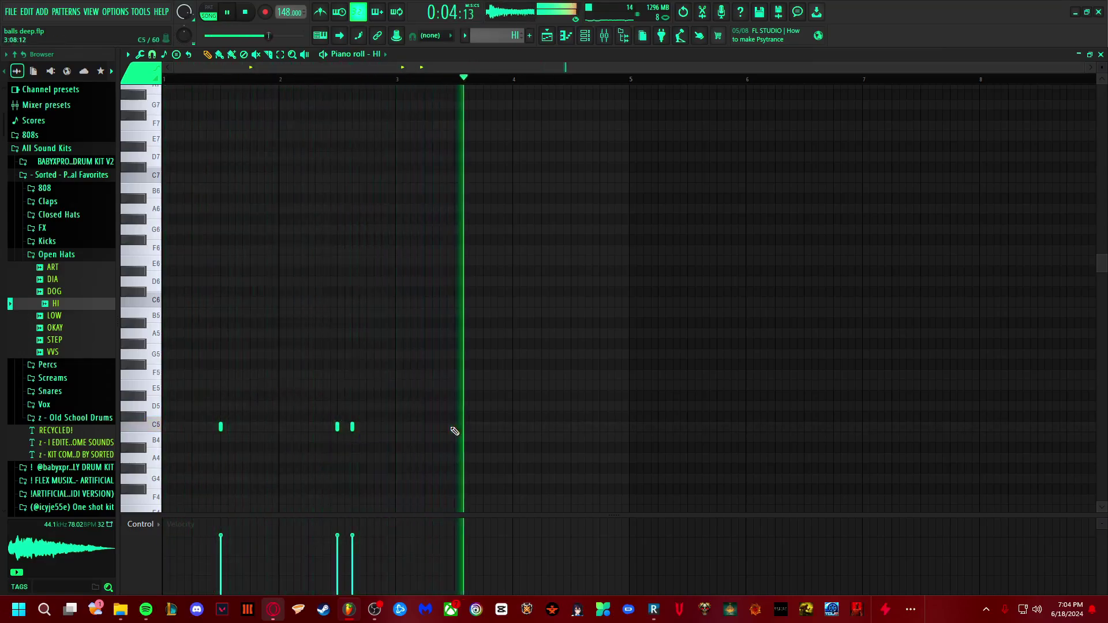
# Step: Add C5 open hat notes at step 9 of bars 3 and 4 and return to the Playlist
pyautogui.click(483, 427)
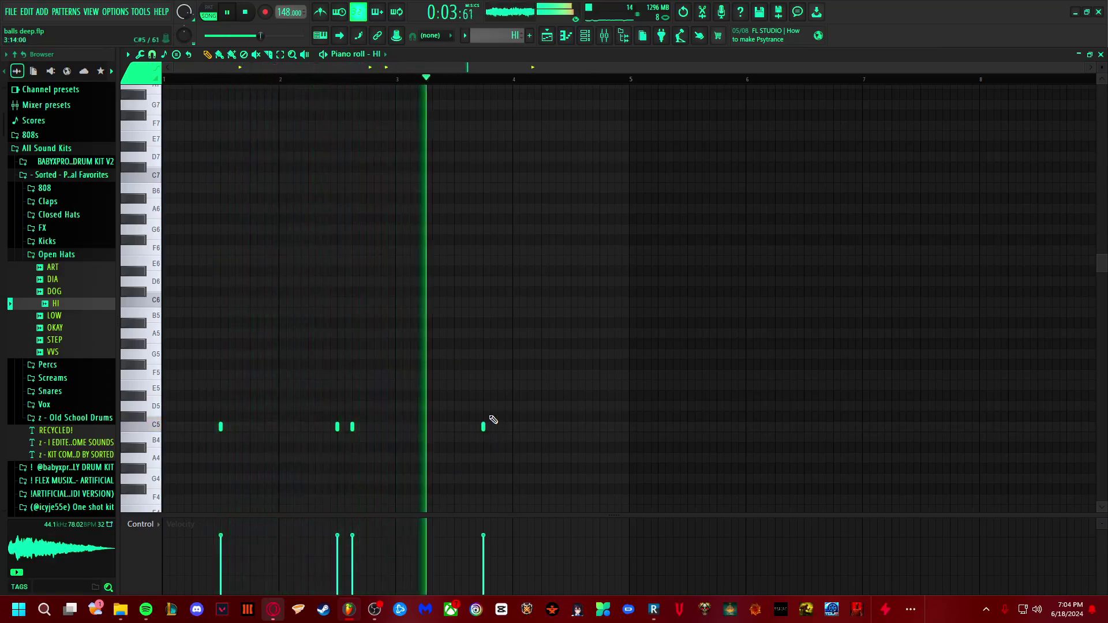
pyautogui.click(455, 427)
pyautogui.rightClick(483, 427)
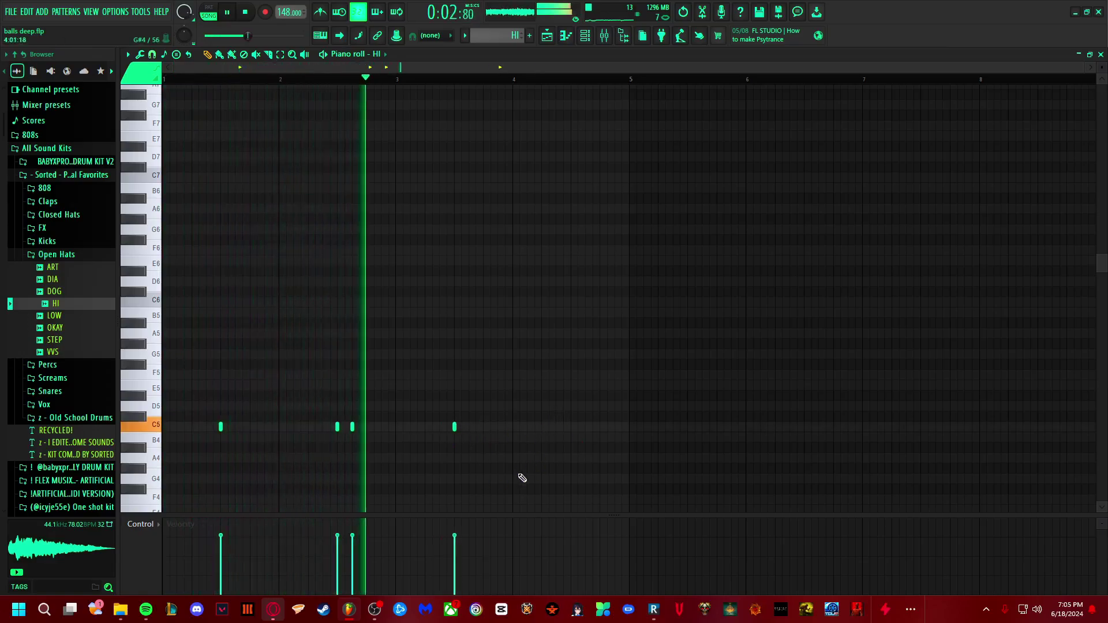
pyautogui.click(570, 427)
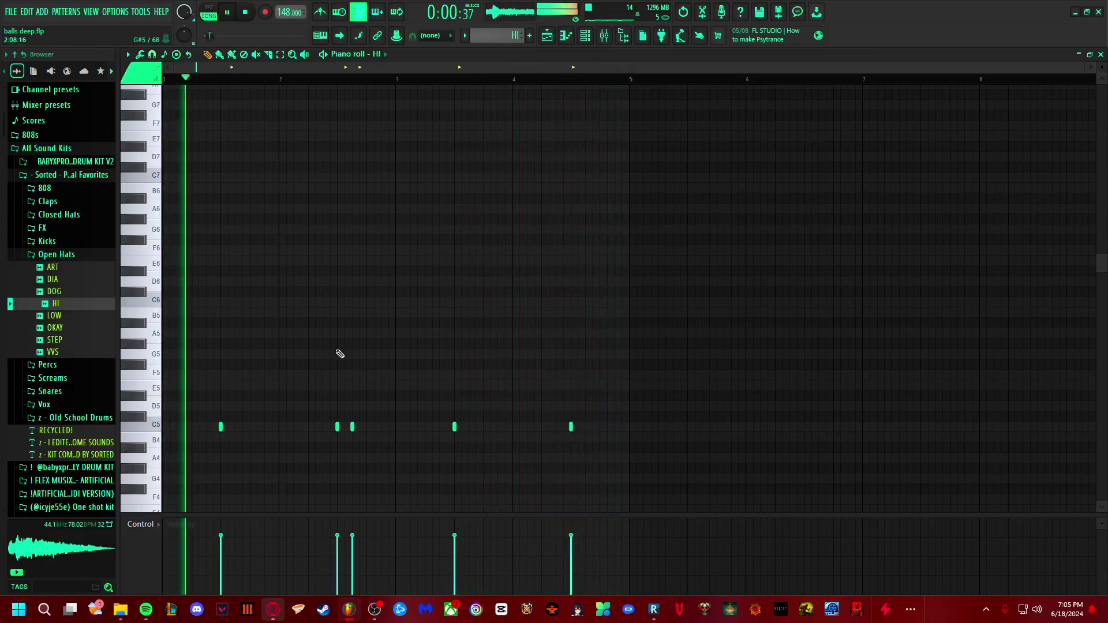
pyautogui.press('F5')
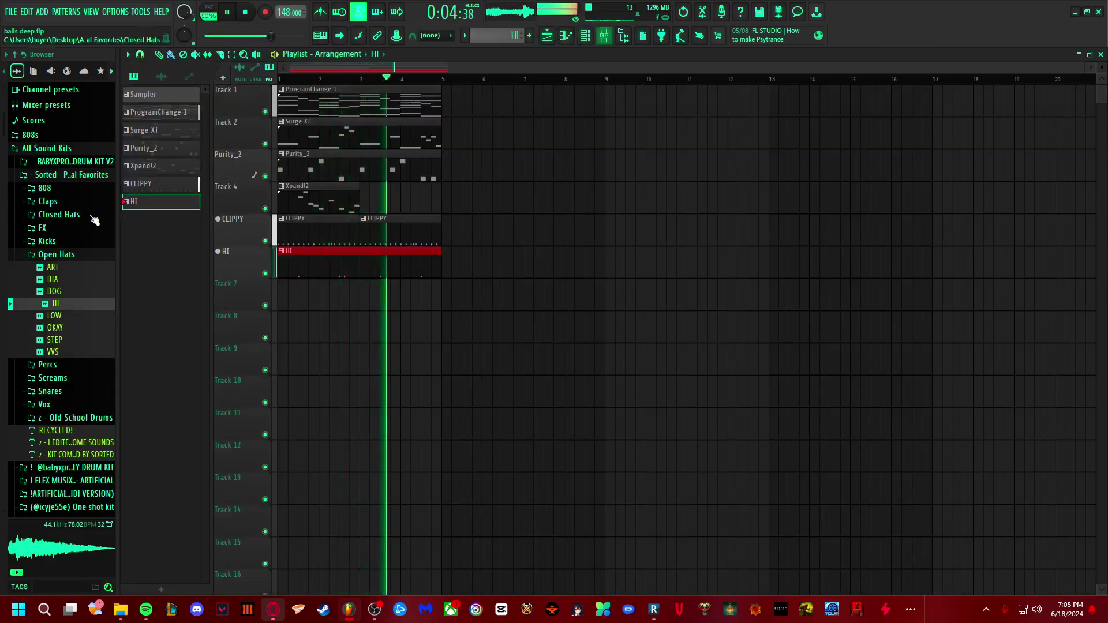
# Step: Audition the BOY sample in the kit's Percs folder, close the folder and stop playback
pyautogui.click(73, 258)
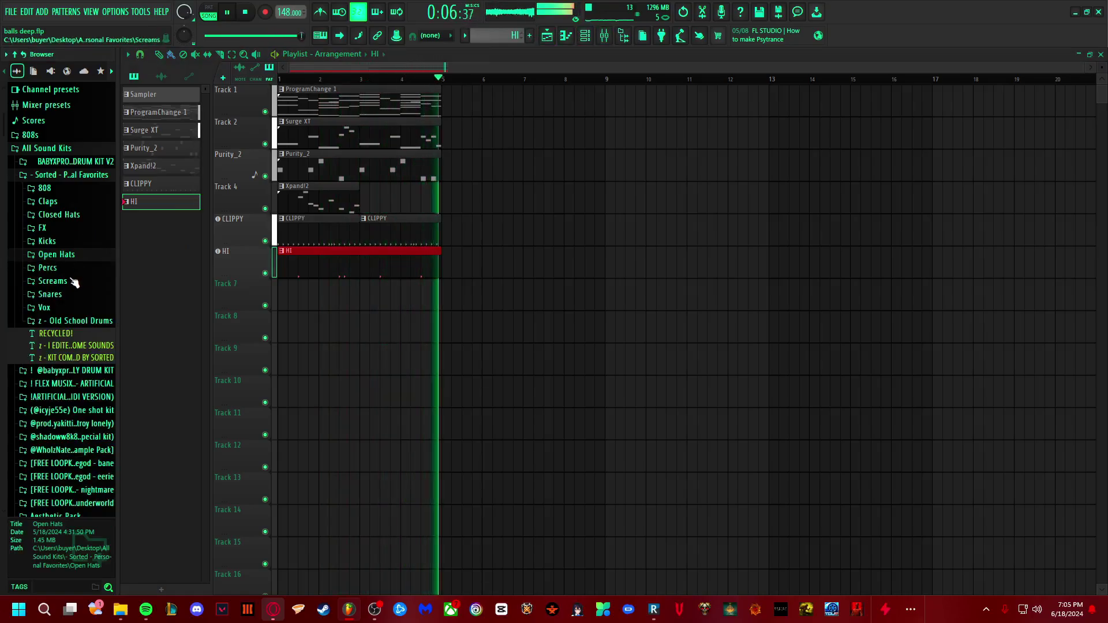
pyautogui.click(74, 268)
pyautogui.click(73, 305)
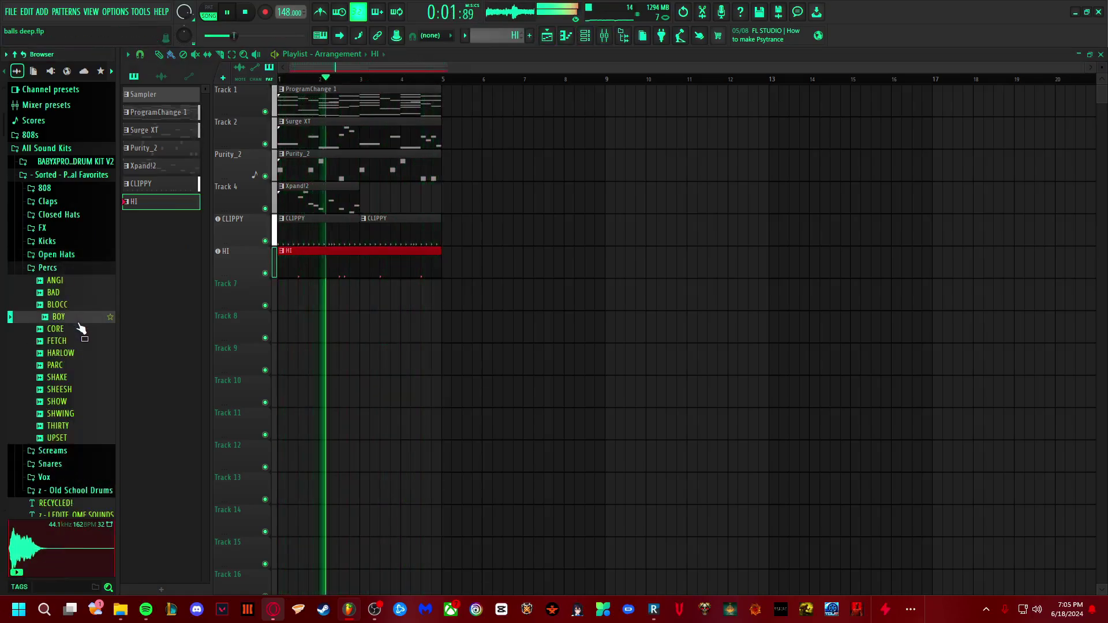
pyautogui.click(69, 268)
pyautogui.press('space')
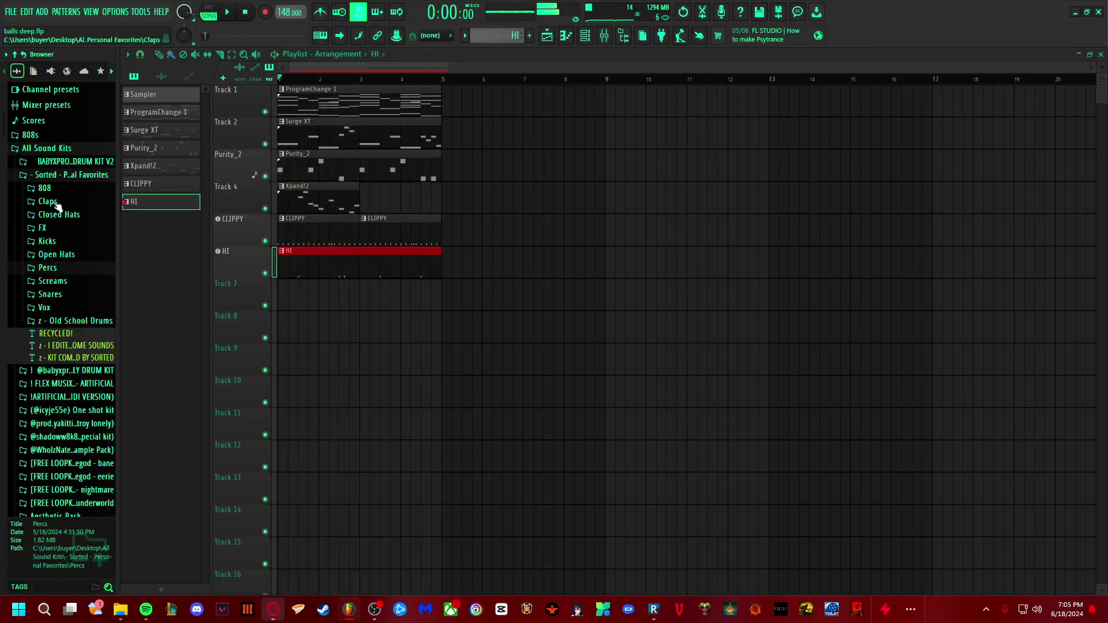
# Step: Audition the KHEM sample from the kit's Claps folder and add it to Playlist Track 7 as an instrument track
pyautogui.click(56, 202)
pyautogui.click(61, 238)
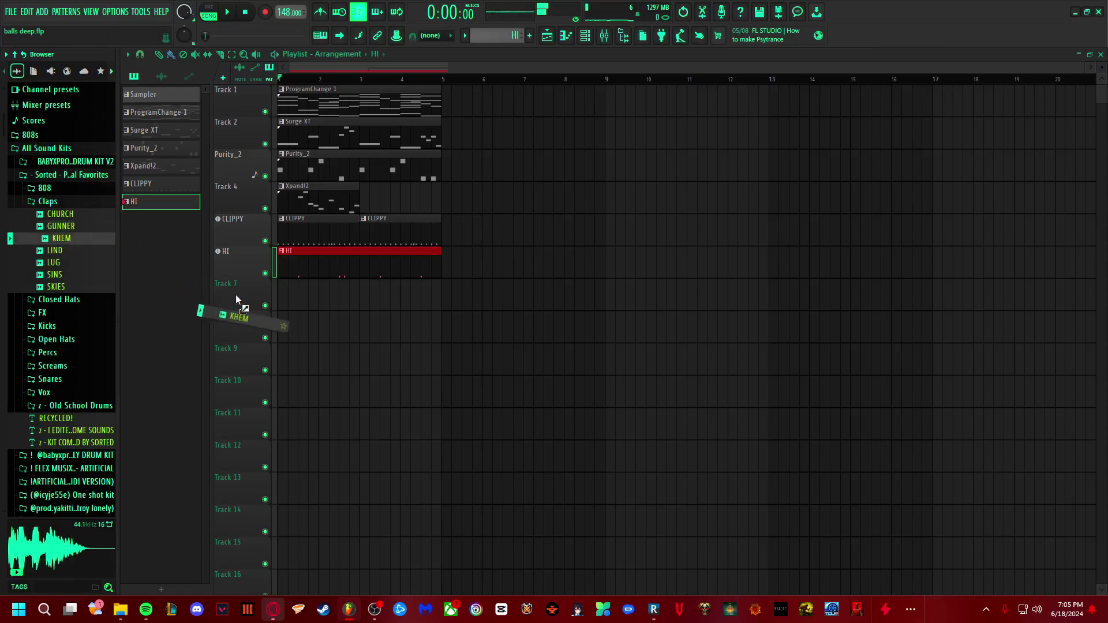
pyautogui.moveTo(236, 294); pyautogui.dragTo(283, 297)
pyautogui.click(598, 344)
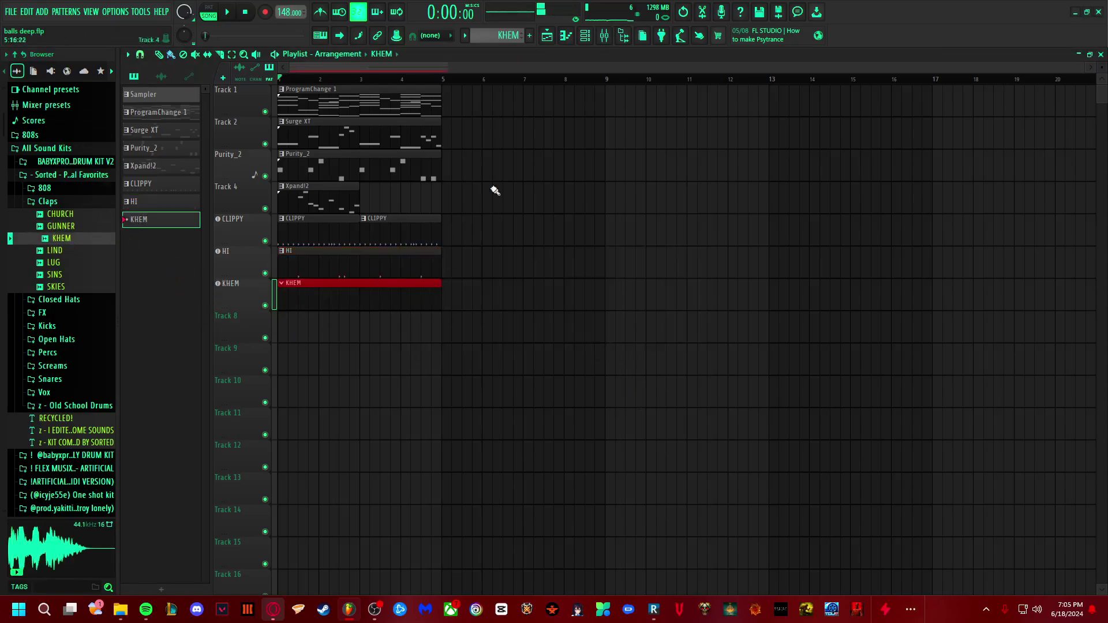
# Step: In the KHEM channel's Piano roll, place short C5 clap notes at steps 9 and 15 of bar 1 and steps 3 and 9 of bar 2
pyautogui.click(582, 38)
pyautogui.rightClick(583, 404)
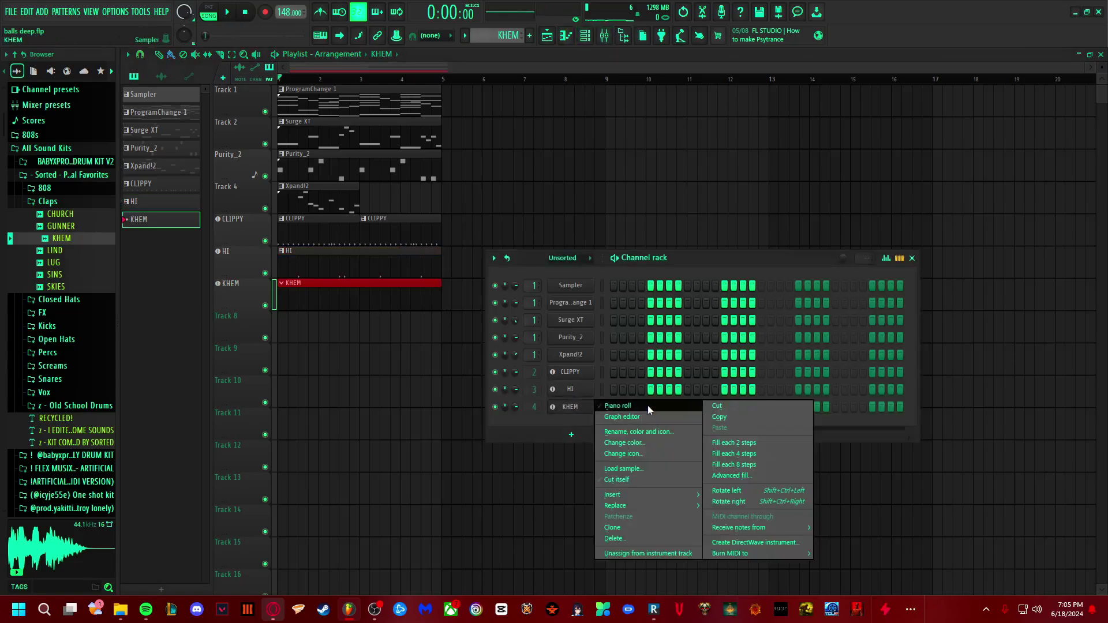
pyautogui.click(603, 407)
pyautogui.press('space')
pyautogui.click(221, 427)
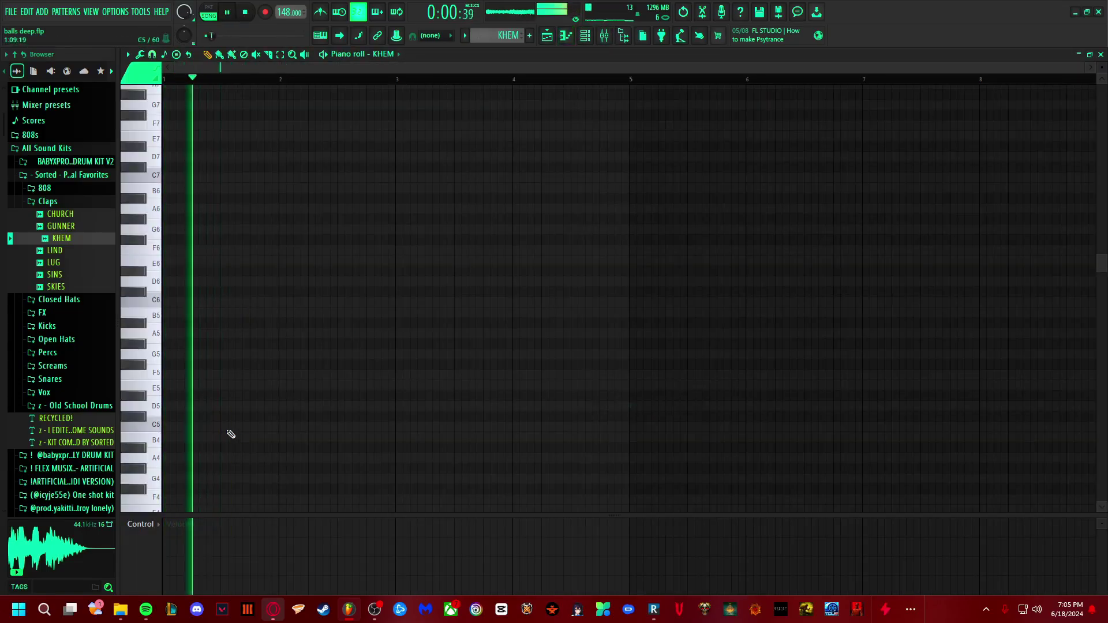
pyautogui.click(265, 427)
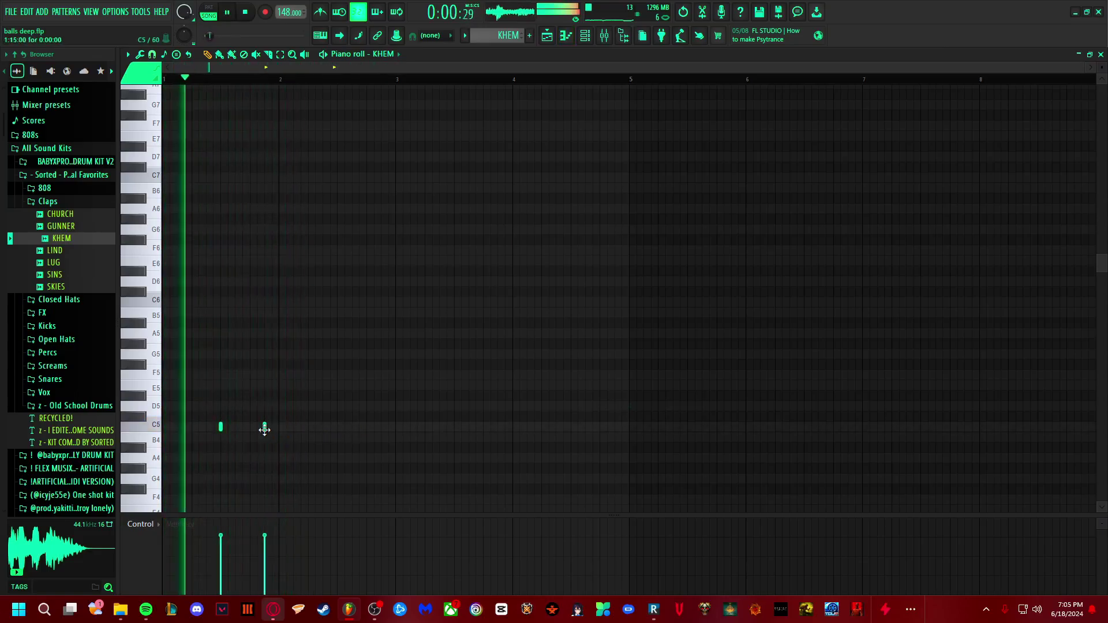
pyautogui.click(308, 427)
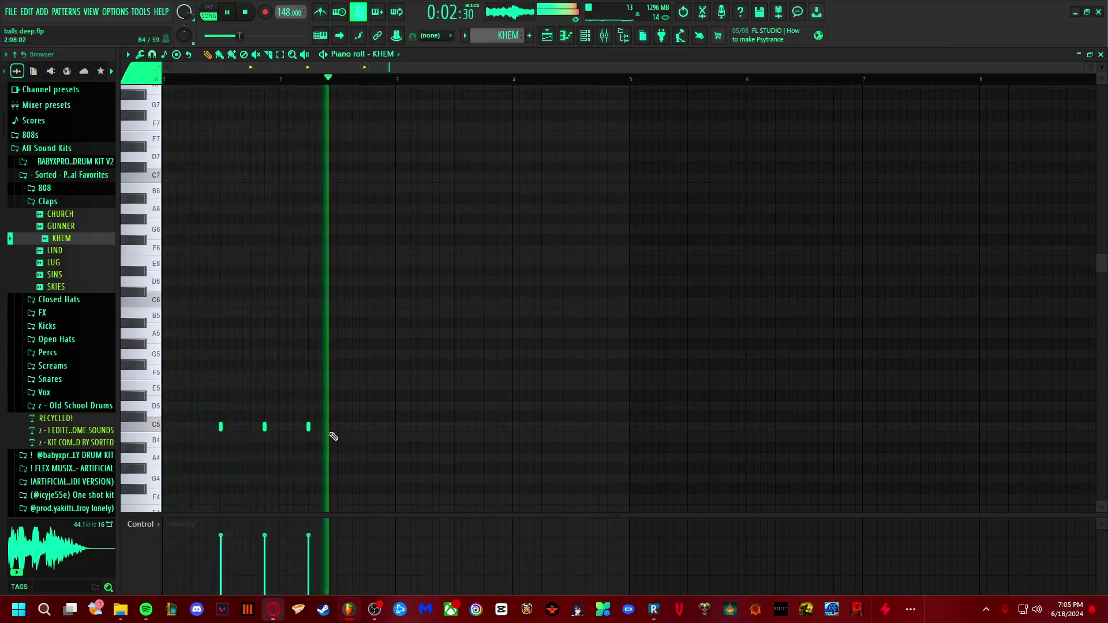
pyautogui.click(293, 426)
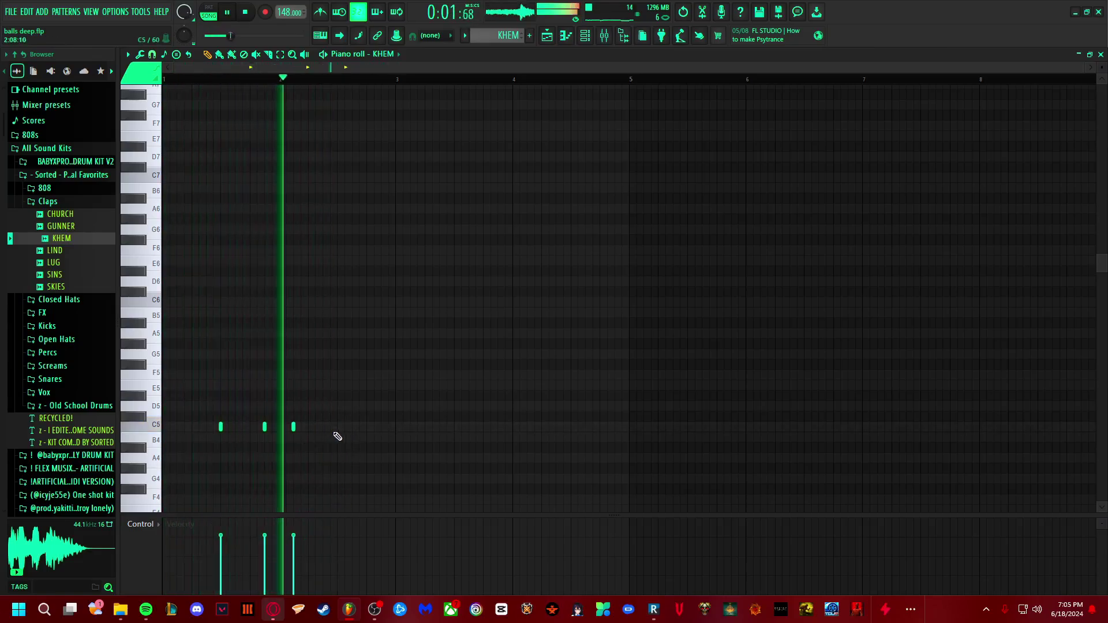
pyautogui.click(337, 426)
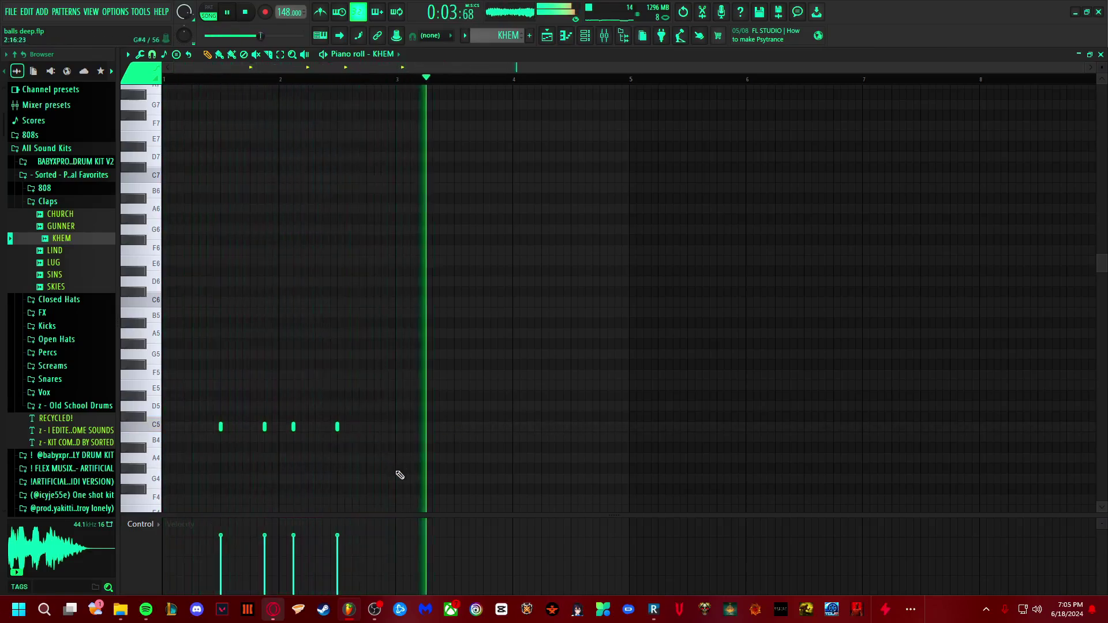
# Step: Raise the KHEM mixer track's volume to 125%
pyautogui.press('F9')
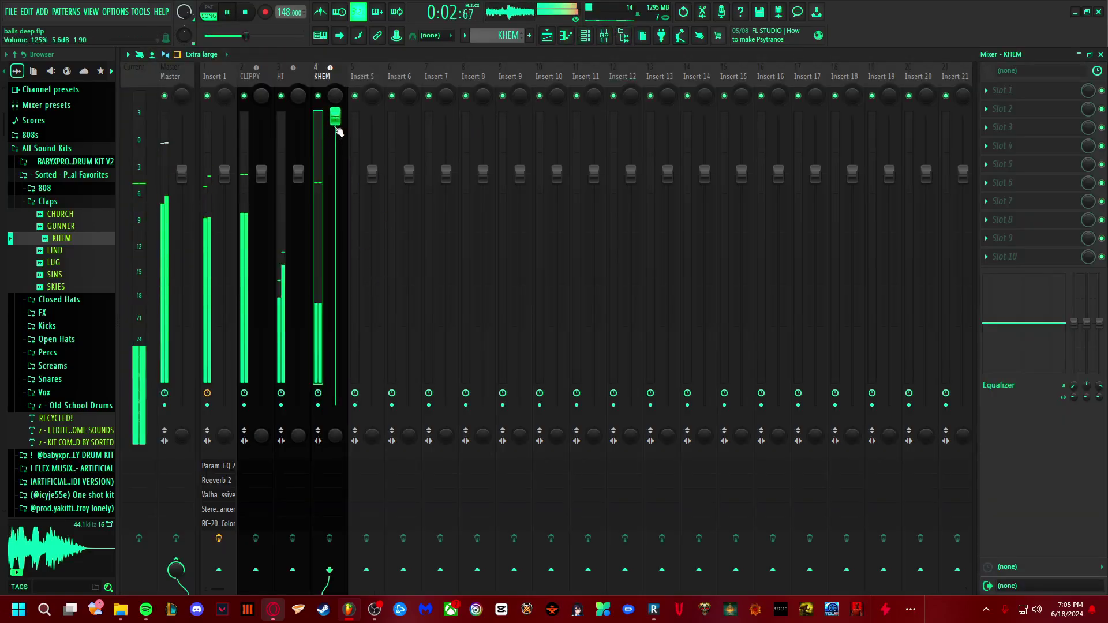
pyautogui.press('space')
# Step: In the Playlist, shorten the KHEM clip to two bars and duplicate it at bar 3
pyautogui.press('F5')
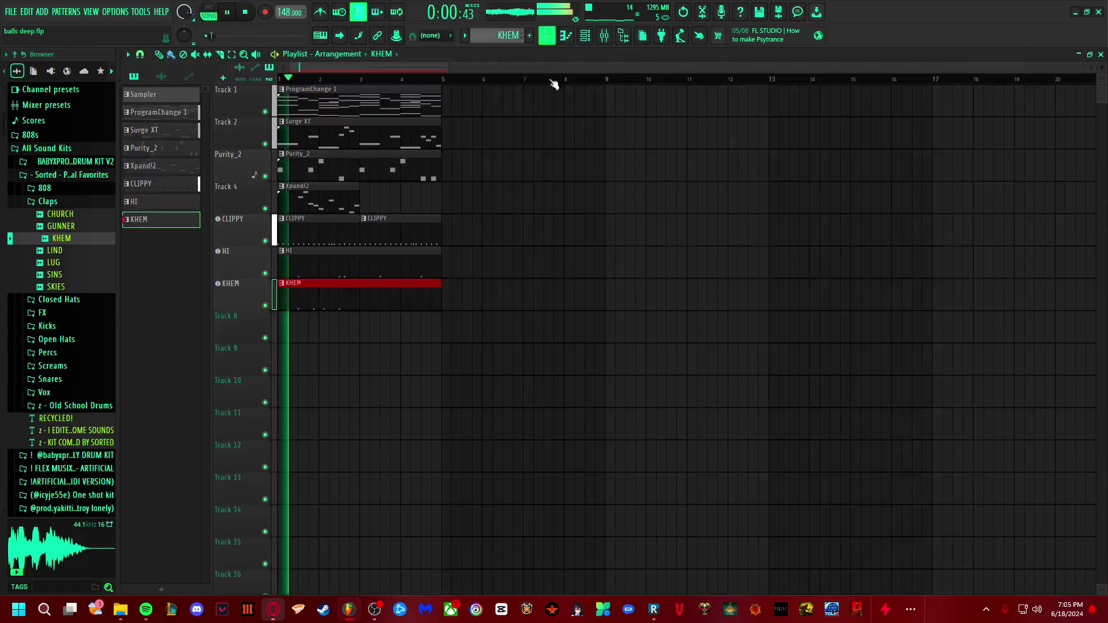
pyautogui.moveTo(439, 295); pyautogui.dragTo(361, 295)
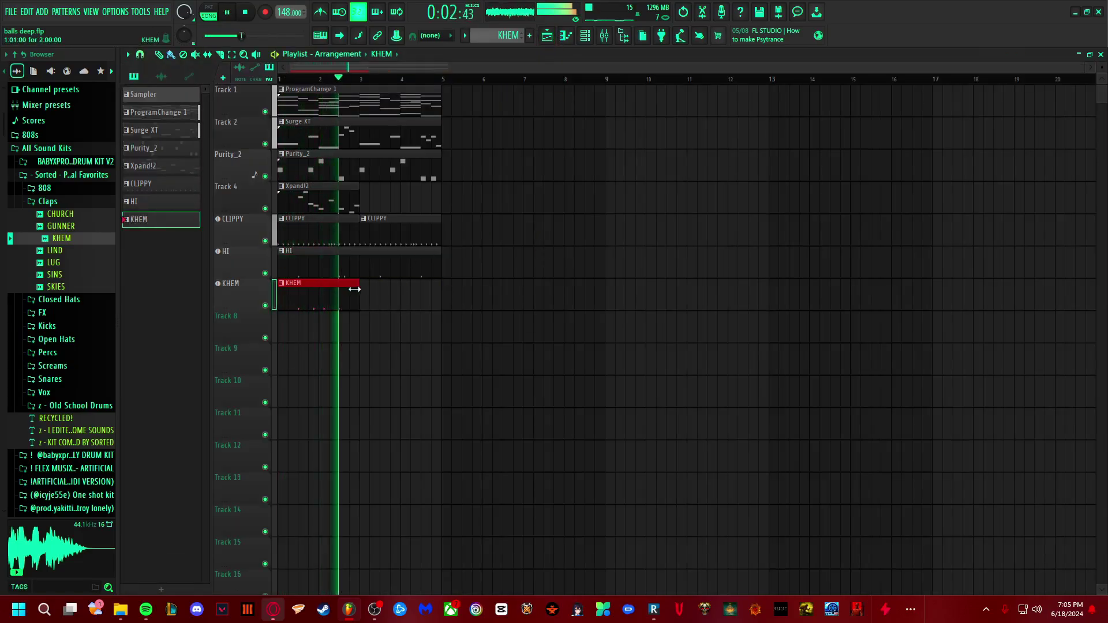
pyautogui.hotkey('ctrl', 'b')
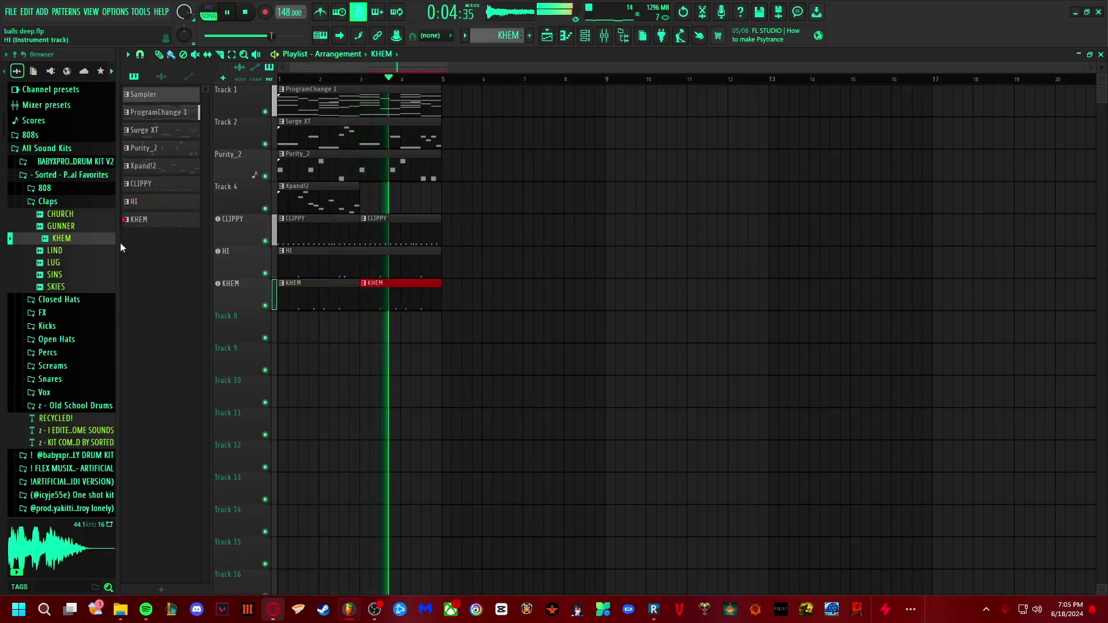
# Step: Audition BLESS YOUR TRAP from the kit's Snares folder and add it to Playlist Track 8 as an instrument track
pyautogui.click(58, 201)
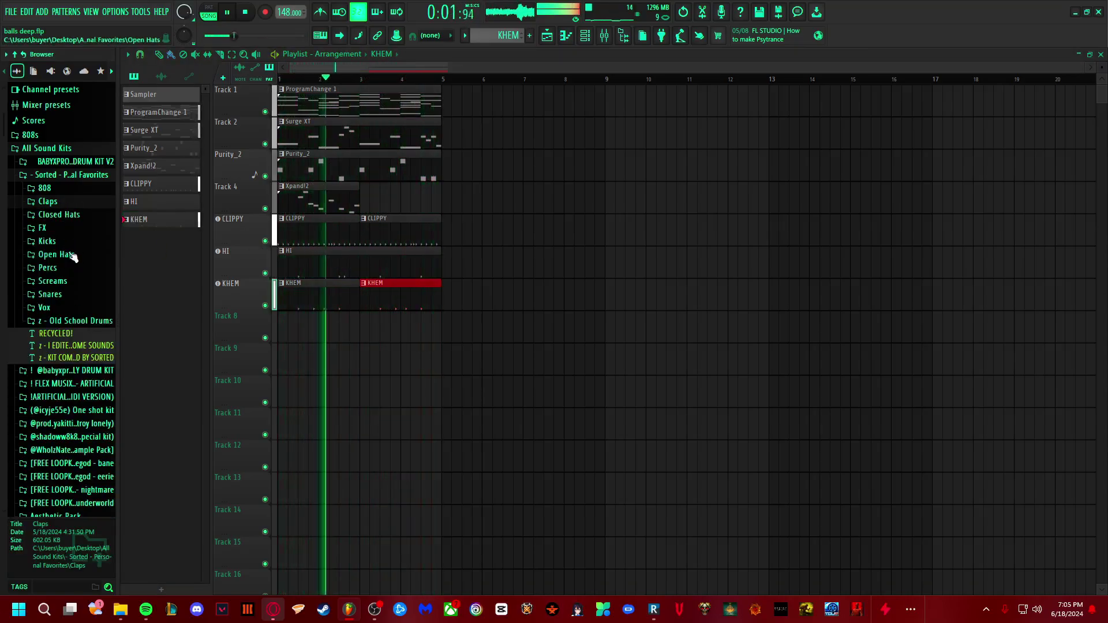
pyautogui.click(55, 268)
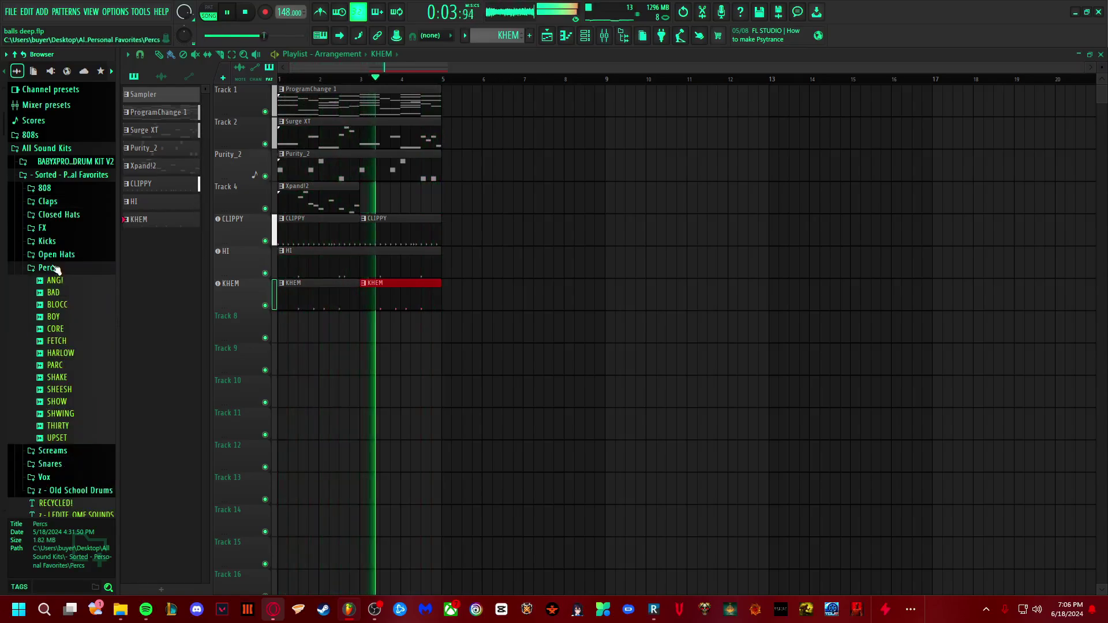
pyautogui.rightClick(56, 303)
pyautogui.click(51, 293)
pyautogui.press('space')
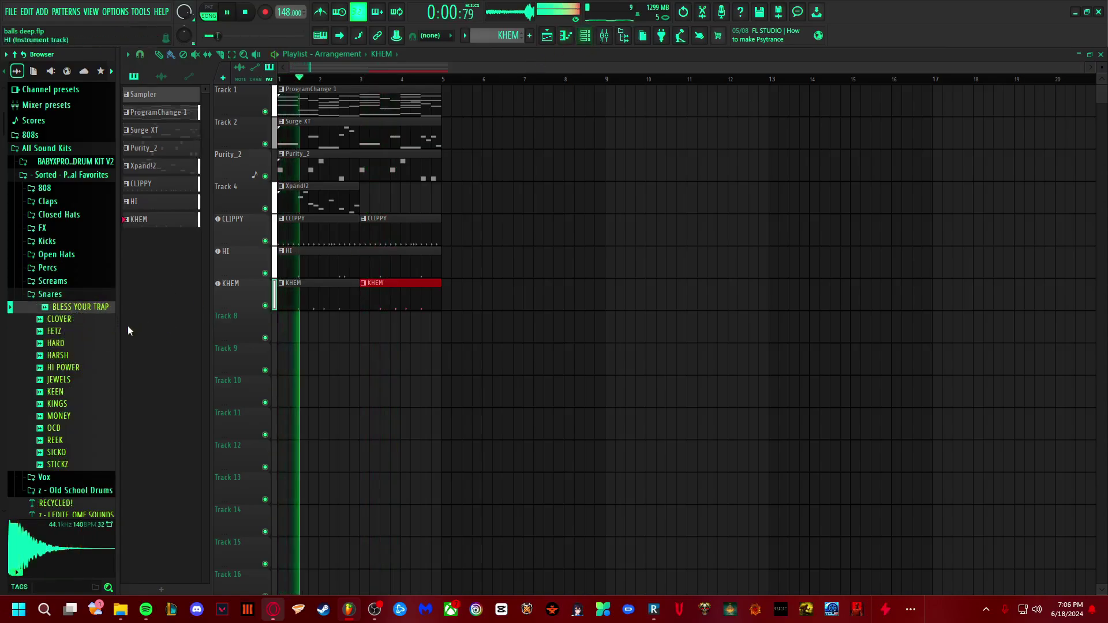
pyautogui.moveTo(81, 307); pyautogui.dragTo(359, 329)
pyautogui.click(575, 334)
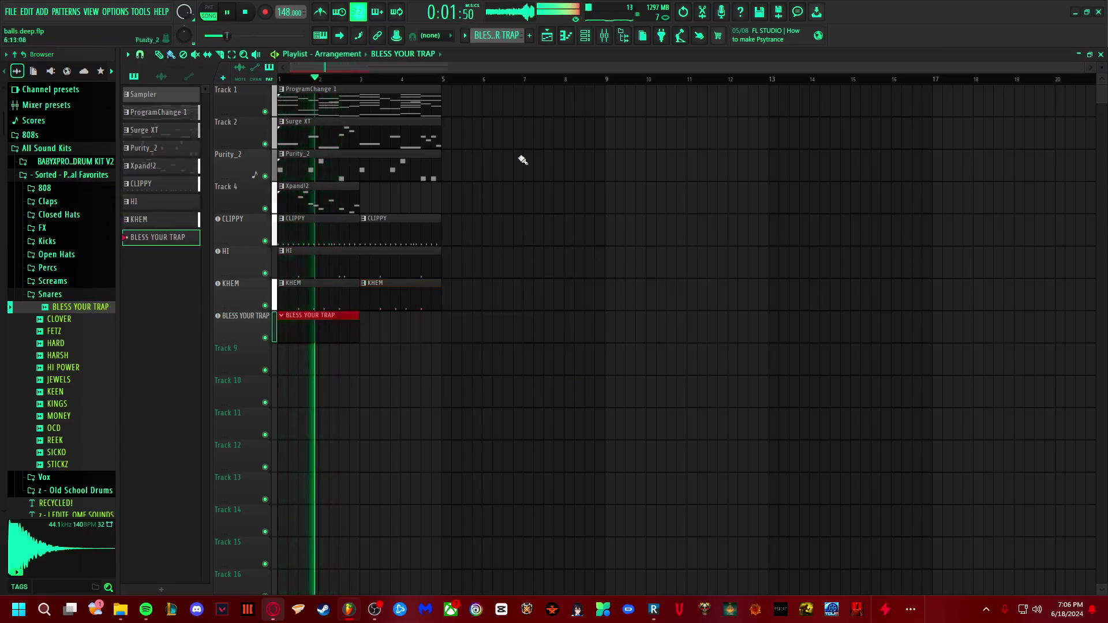
# Step: In the BLESS YOUR TRAP Piano roll, place short C5 snare notes at steps 13 and 15 of bar 1 and step 9 of bar 2
pyautogui.click(581, 36)
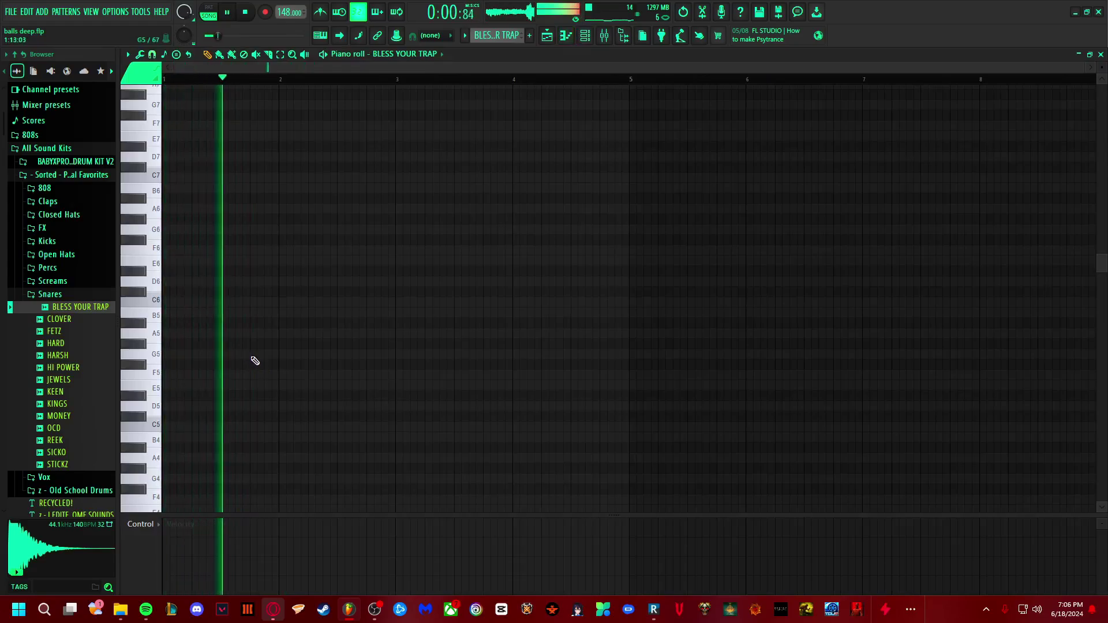
pyautogui.click(250, 427)
pyautogui.click(258, 427)
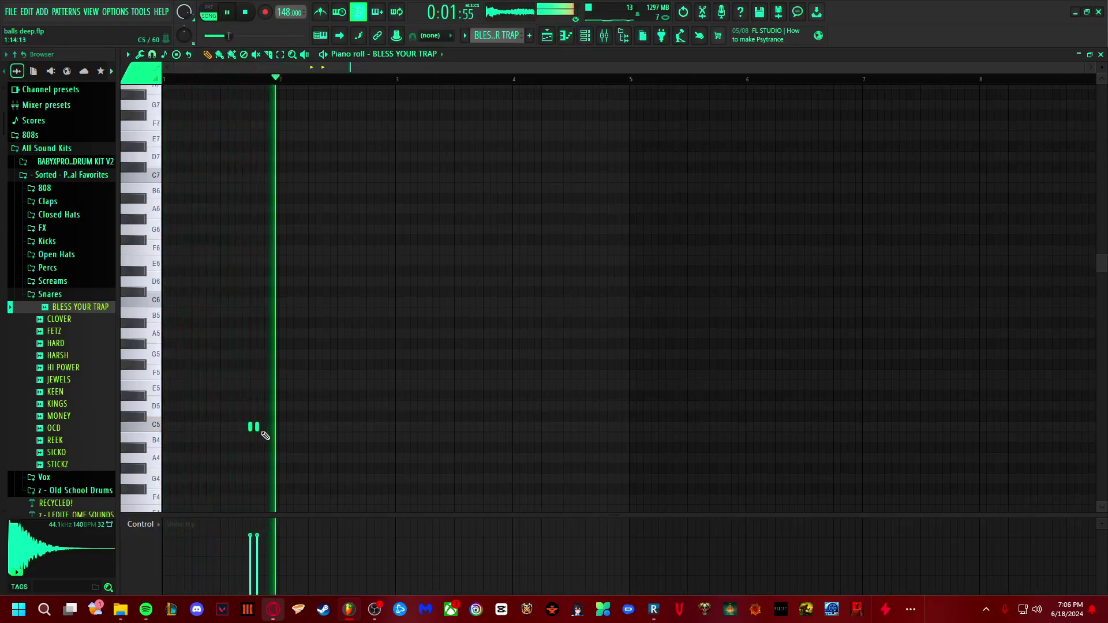
pyautogui.click(264, 427)
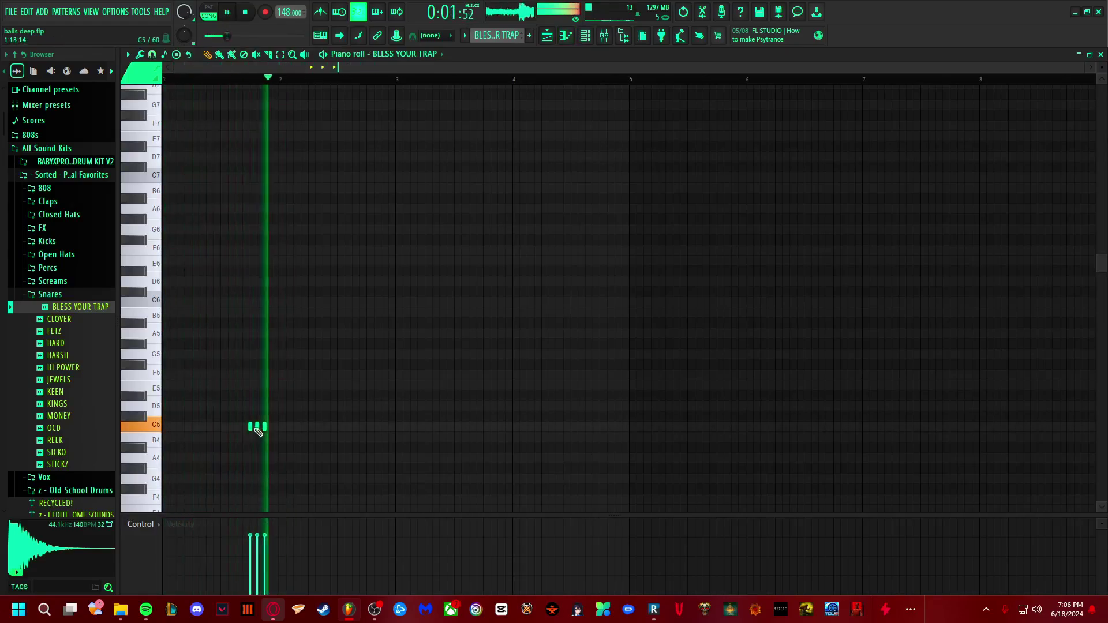
pyautogui.rightClick(258, 428)
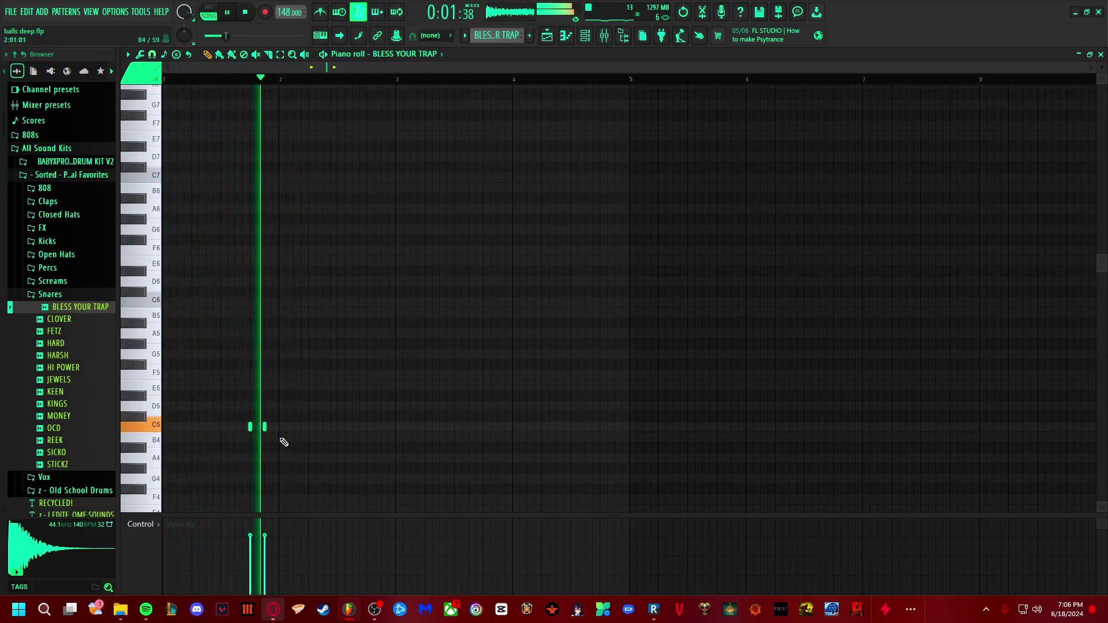
pyautogui.click(338, 427)
pyautogui.click(387, 427)
pyautogui.rightClick(389, 428)
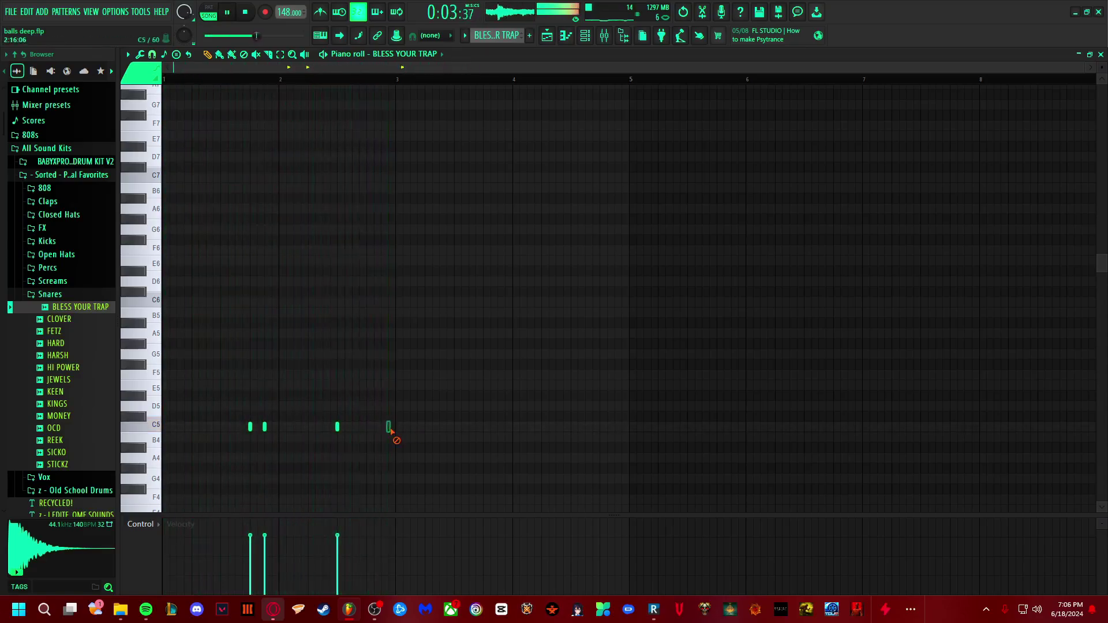
pyautogui.click(382, 428)
pyautogui.click(388, 437)
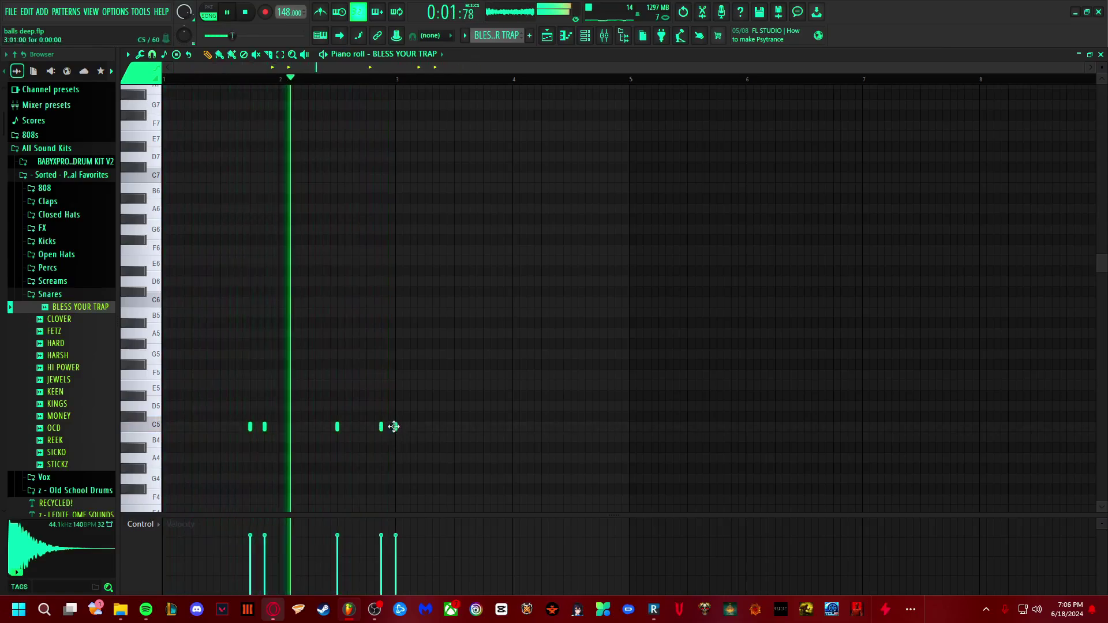
pyautogui.click(396, 447)
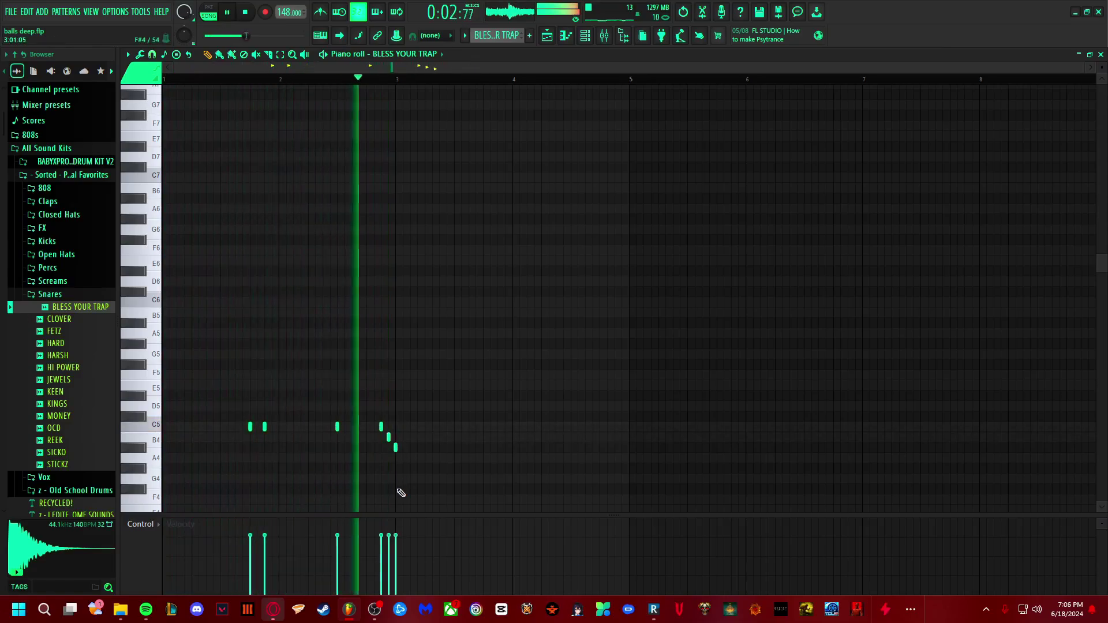
pyautogui.rightClick(389, 436)
pyautogui.rightClick(381, 427)
# Step: Add a snare fill in bar 2 with C5 at step 13 and B4 at steps 14 and 15, then return to the Playlist
pyautogui.click(367, 426)
pyautogui.click(374, 437)
pyautogui.click(381, 436)
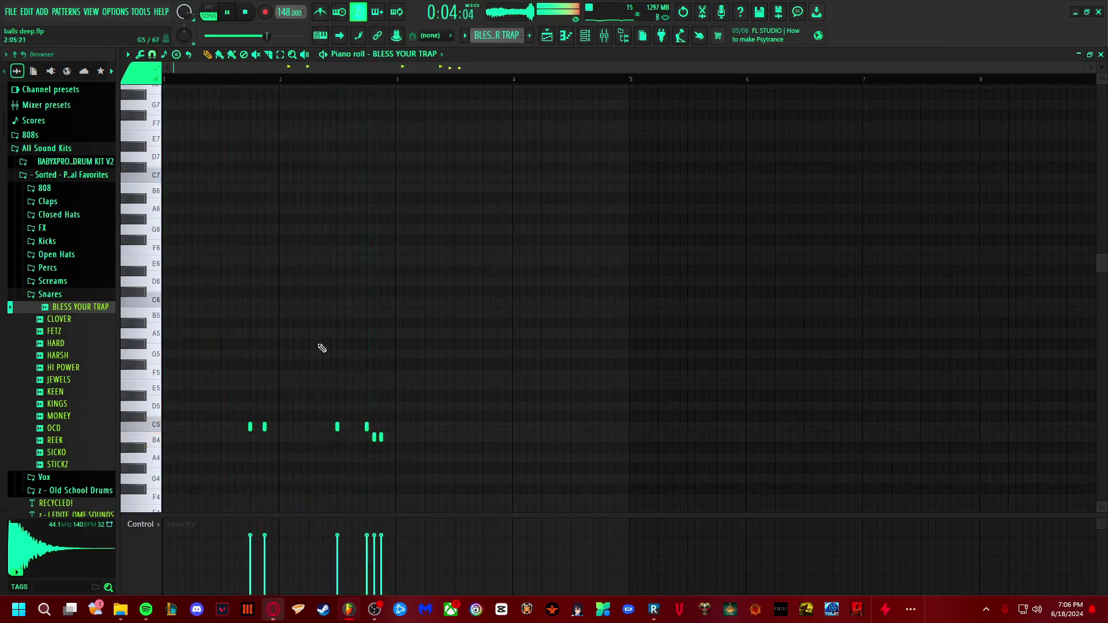
pyautogui.press('space')
pyautogui.click(567, 37)
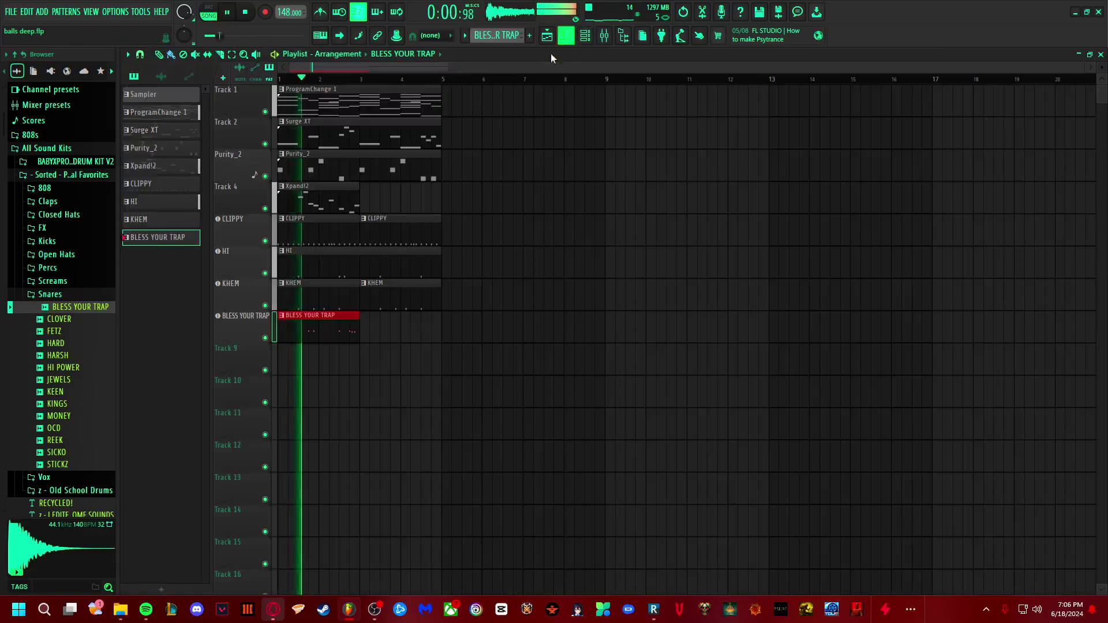
# Step: Place a second two-bar BLESS YOUR TRAP clip at bar 3 on its Playlist track
pyautogui.moveTo(161, 237); pyautogui.dragTo(330, 320)
pyautogui.moveTo(359, 340); pyautogui.dragTo(361, 332)
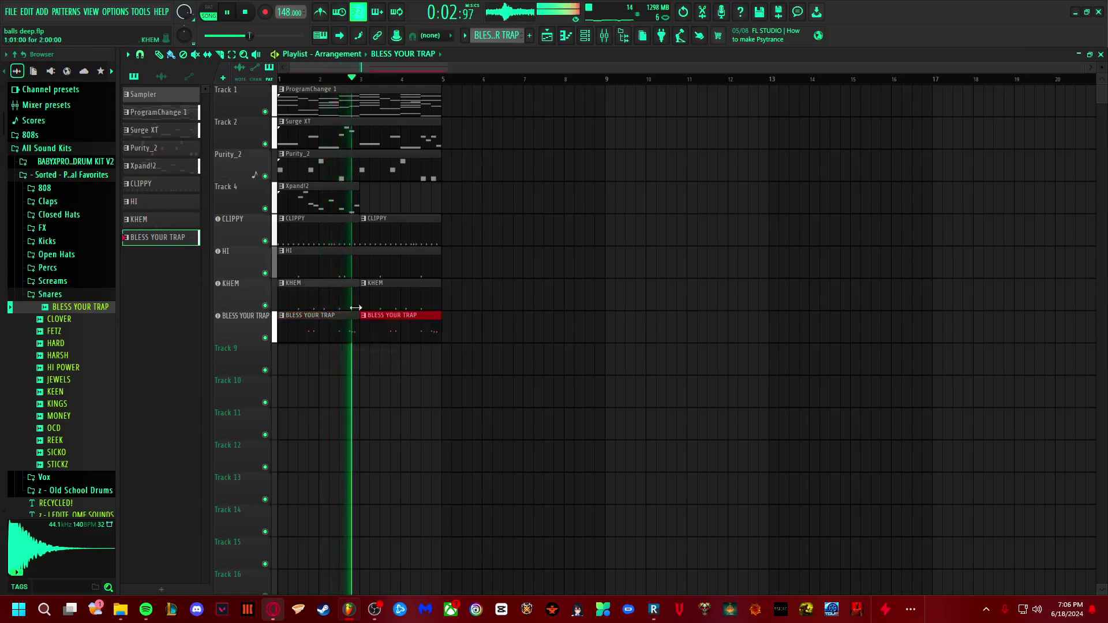
# Step: In the BLESS YOUR TRAP Piano roll, add a short C5 note at step 9 of bar 1
pyautogui.click(567, 42)
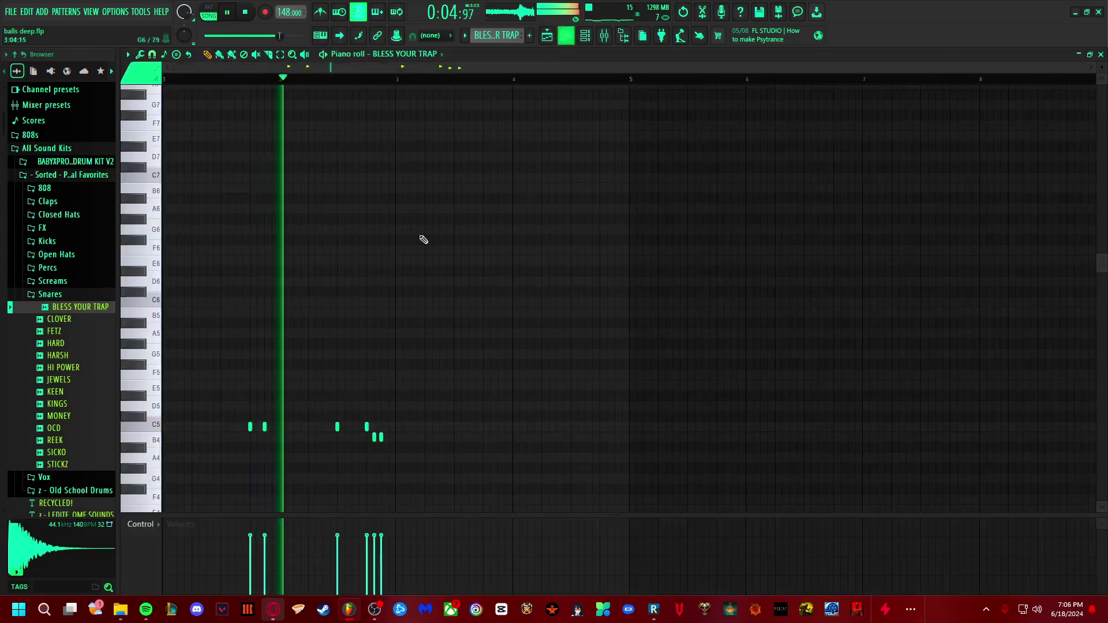
pyautogui.click(206, 426)
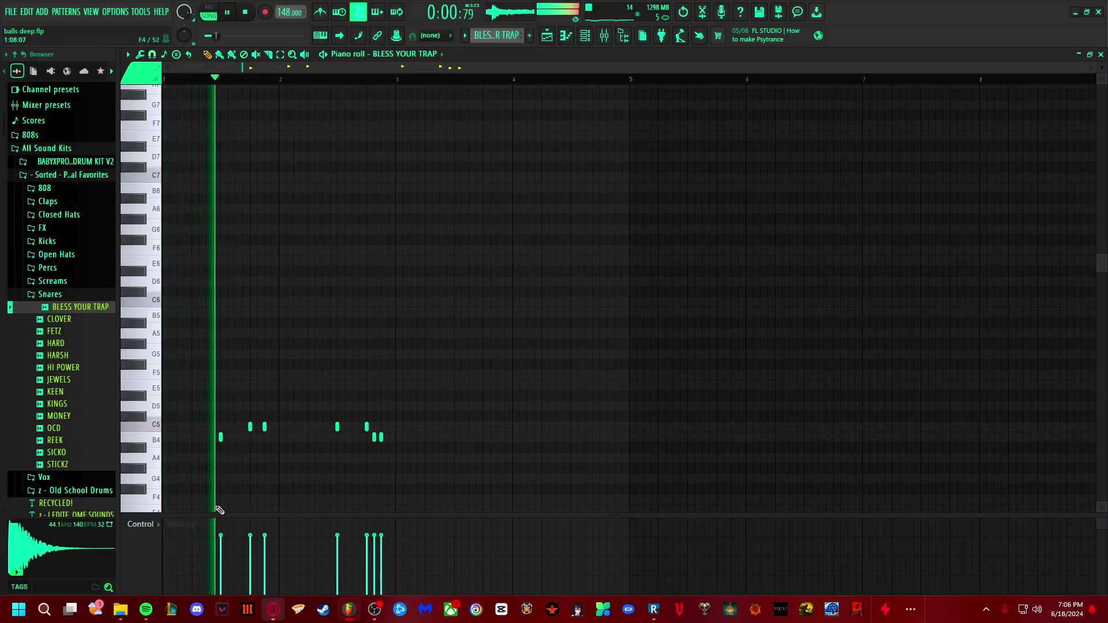
pyautogui.click(221, 427)
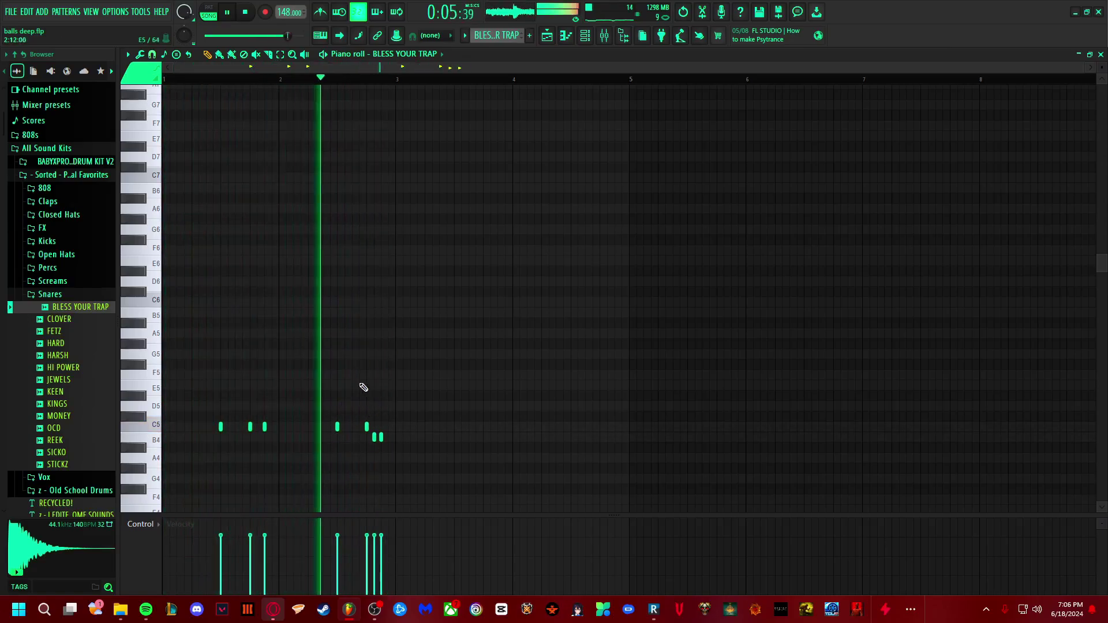
# Step: Audition HI POWER, KEEN and KINGS from the Snares folder, replace the snare channel's sample with KINGS and play the beat
pyautogui.click(60, 370)
pyautogui.click(77, 391)
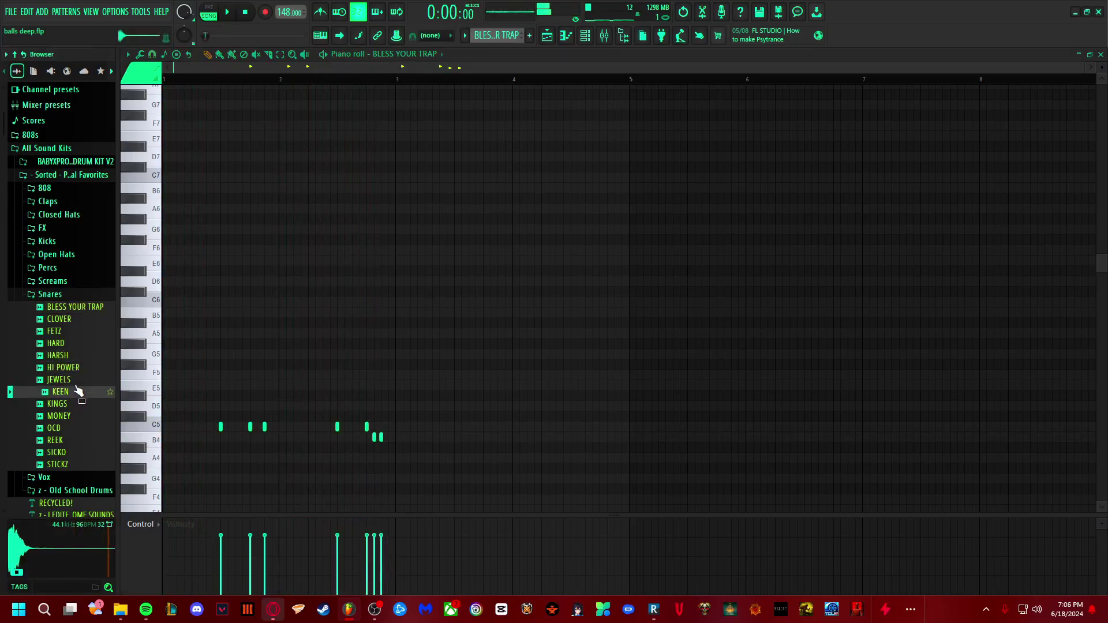
pyautogui.press('Up')
pyautogui.click(73, 405)
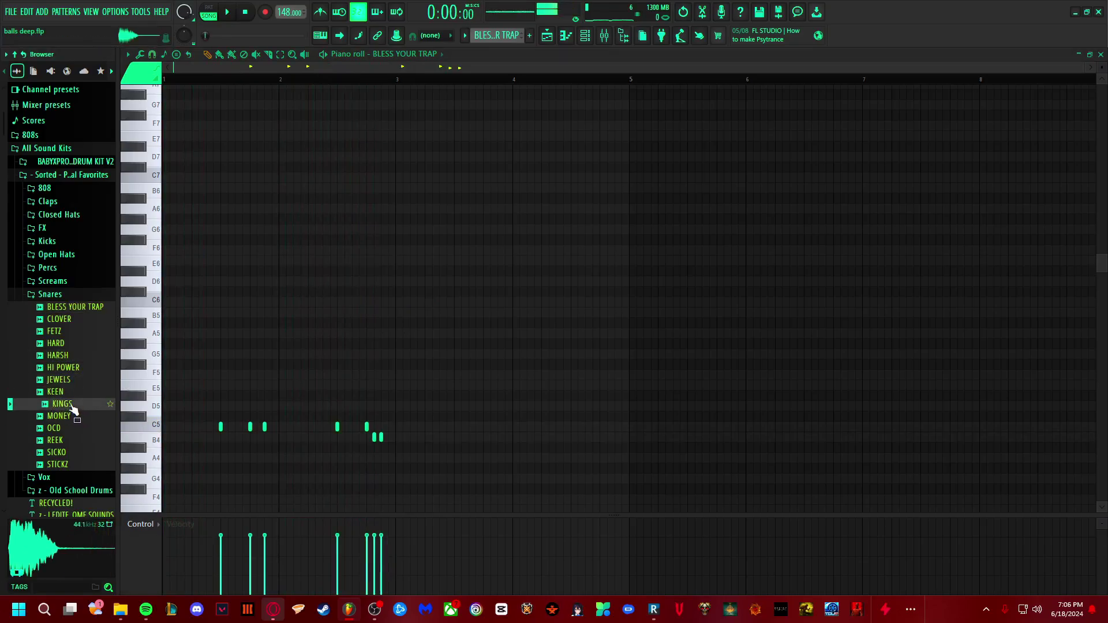
pyautogui.click(594, 41)
pyautogui.moveTo(70, 405); pyautogui.dragTo(568, 437)
pyautogui.press('space')
pyautogui.press('space')
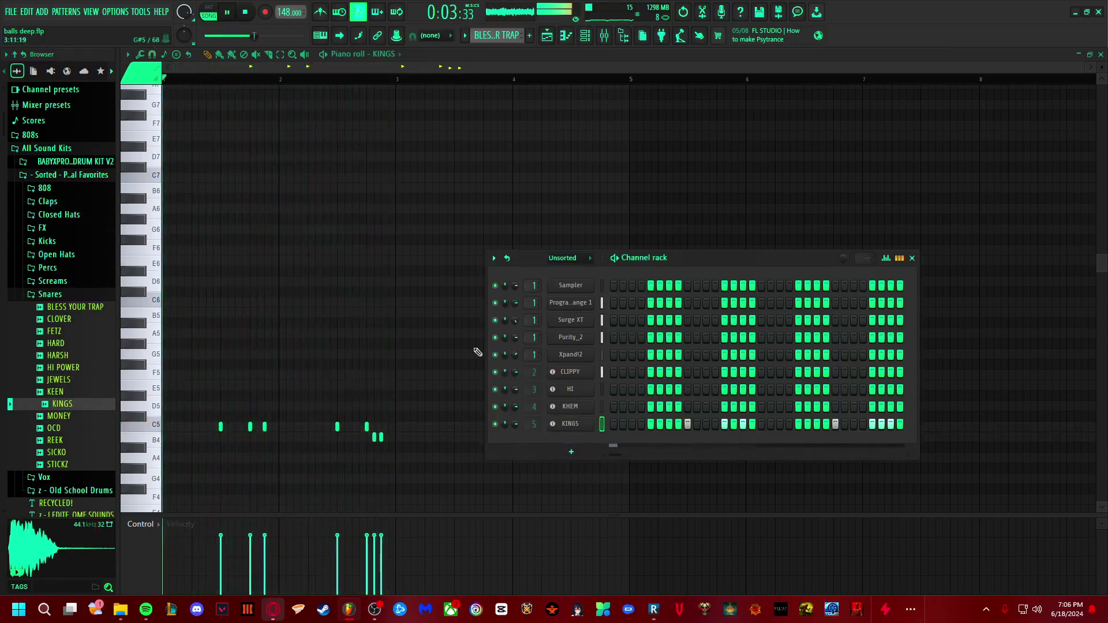
# Step: Raise the KINGS mixer track's volume to about 3 dB and return to the Playlist
pyautogui.click(599, 36)
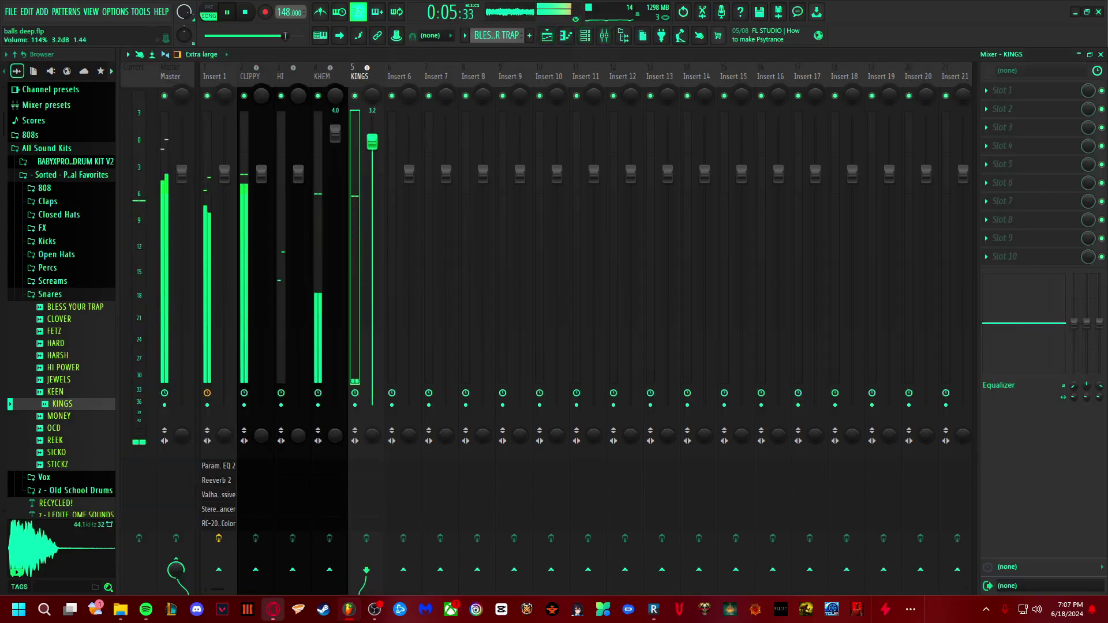
pyautogui.moveTo(372, 142); pyautogui.dragTo(372, 154)
pyautogui.click(556, 39)
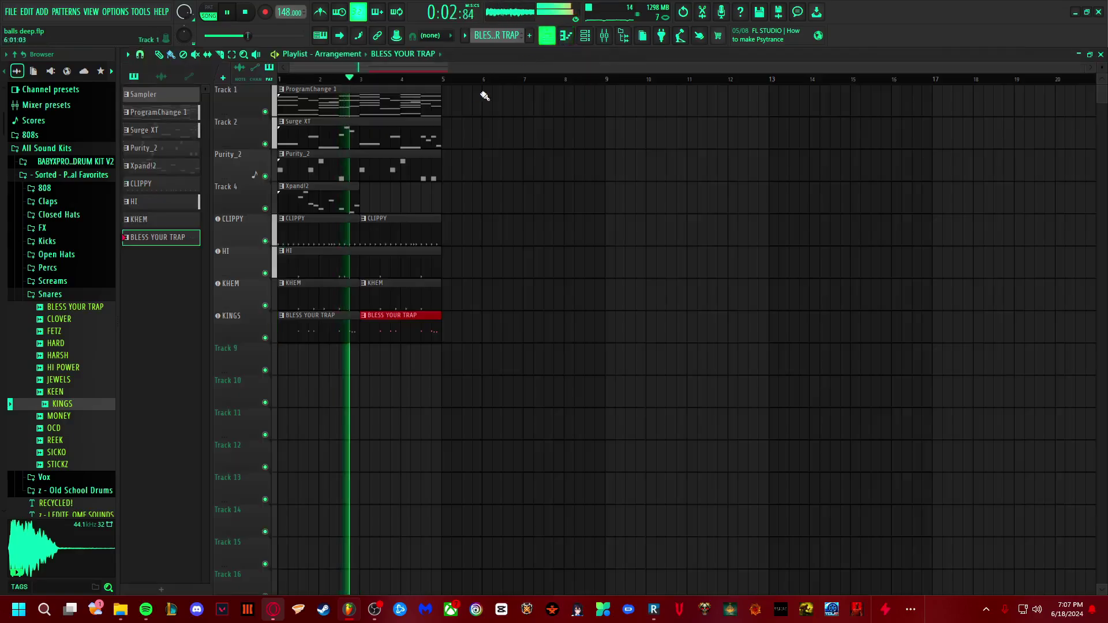
# Step: Audition more samples from the Snares folder, swap the KINGS channel's sample for HI POWER and play the beat
pyautogui.click(57, 440)
pyautogui.press('space')
pyautogui.click(59, 452)
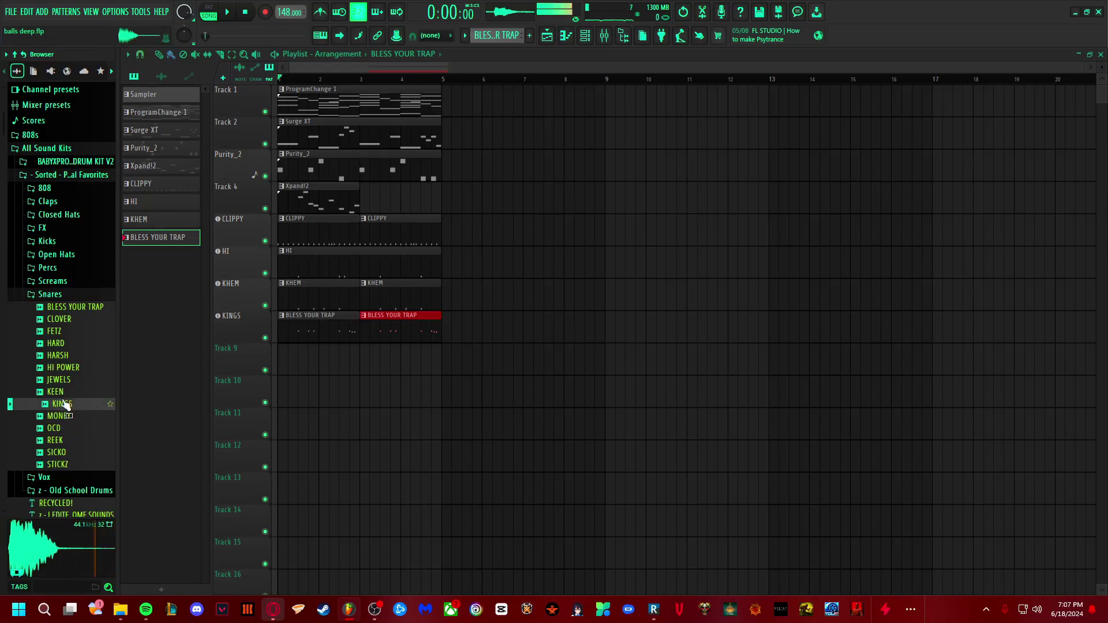
pyautogui.click(68, 369)
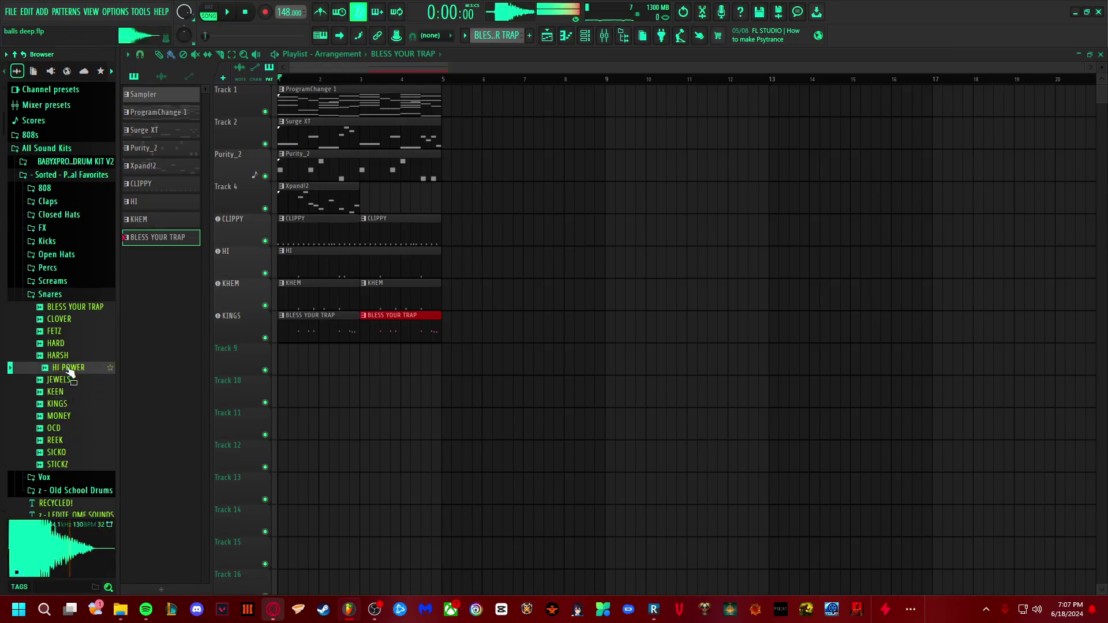
pyautogui.click(584, 37)
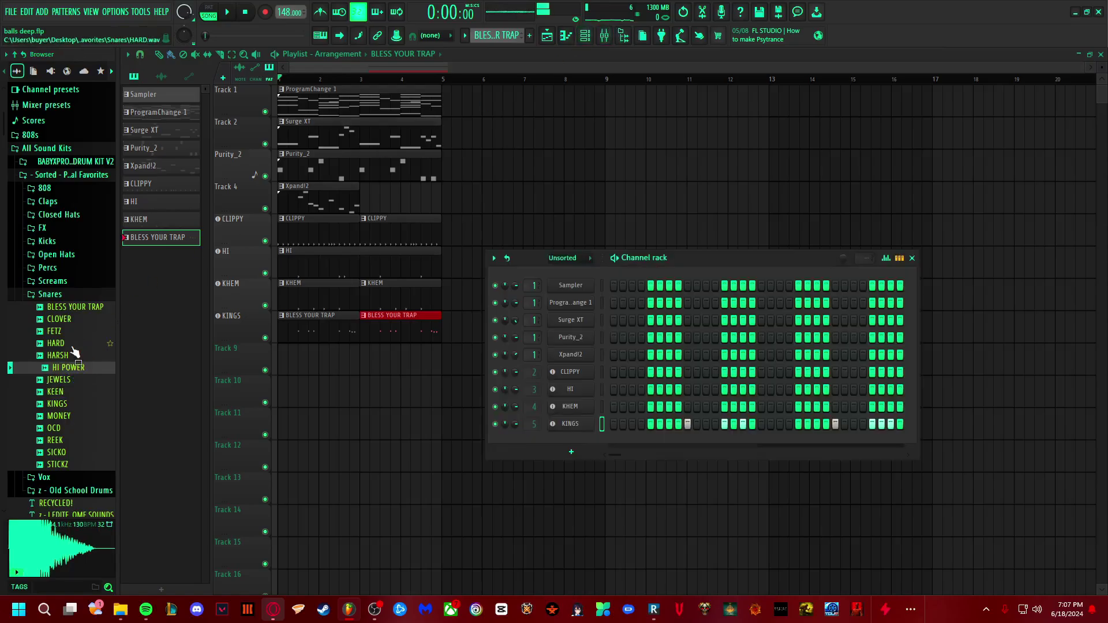
pyautogui.moveTo(563, 422); pyautogui.dragTo(564, 424)
pyautogui.press('space')
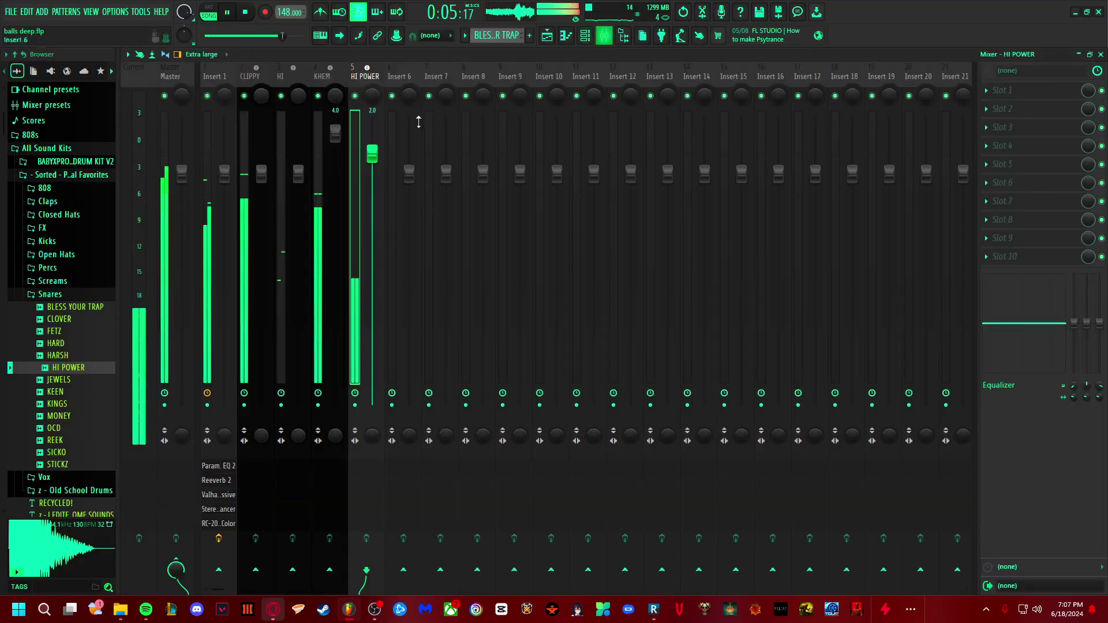
# Step: Lower the HI POWER mixer track's volume to -16.0 dB while the beat plays, and return to the Playlist
pyautogui.press('F9')
pyautogui.moveTo(372, 179); pyautogui.dragTo(381, 302)
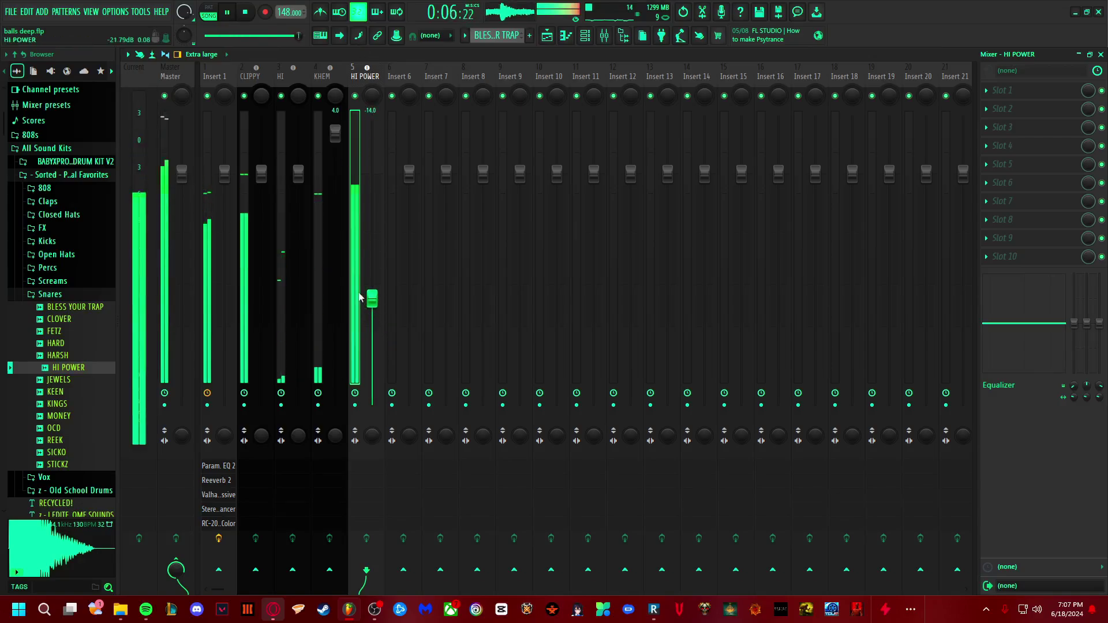
pyautogui.moveTo(374, 298); pyautogui.dragTo(372, 339)
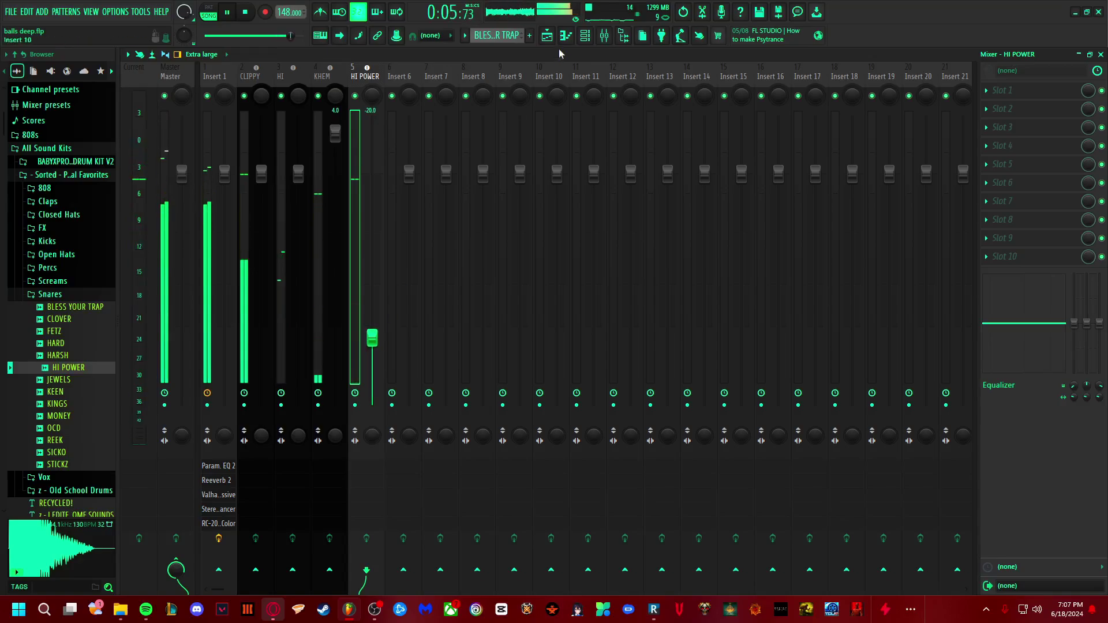
pyautogui.click(565, 35)
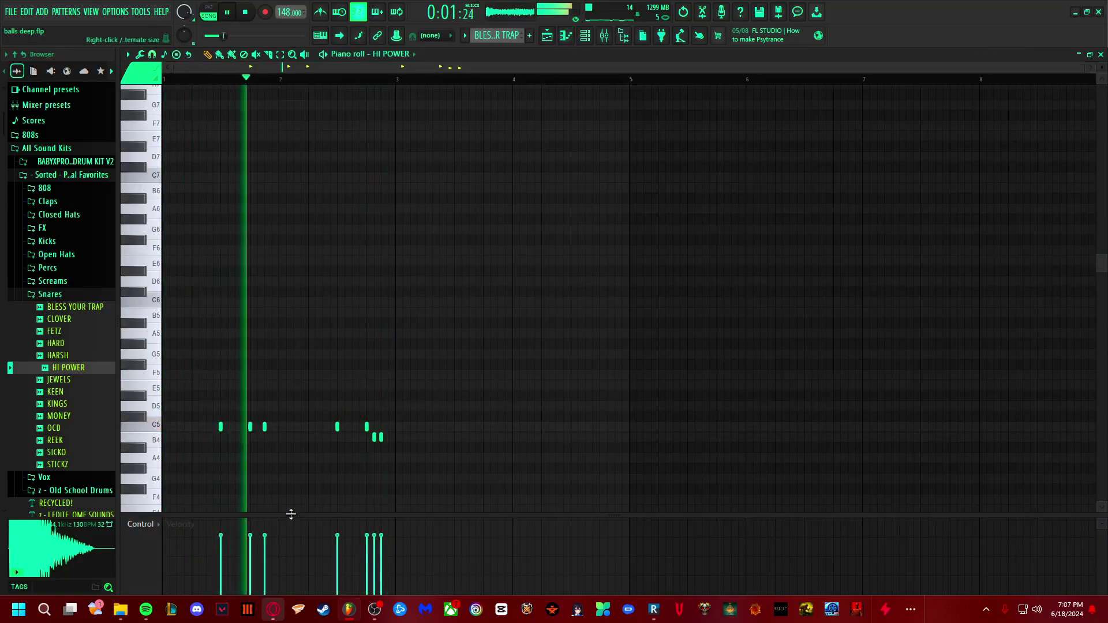
pyautogui.click(604, 35)
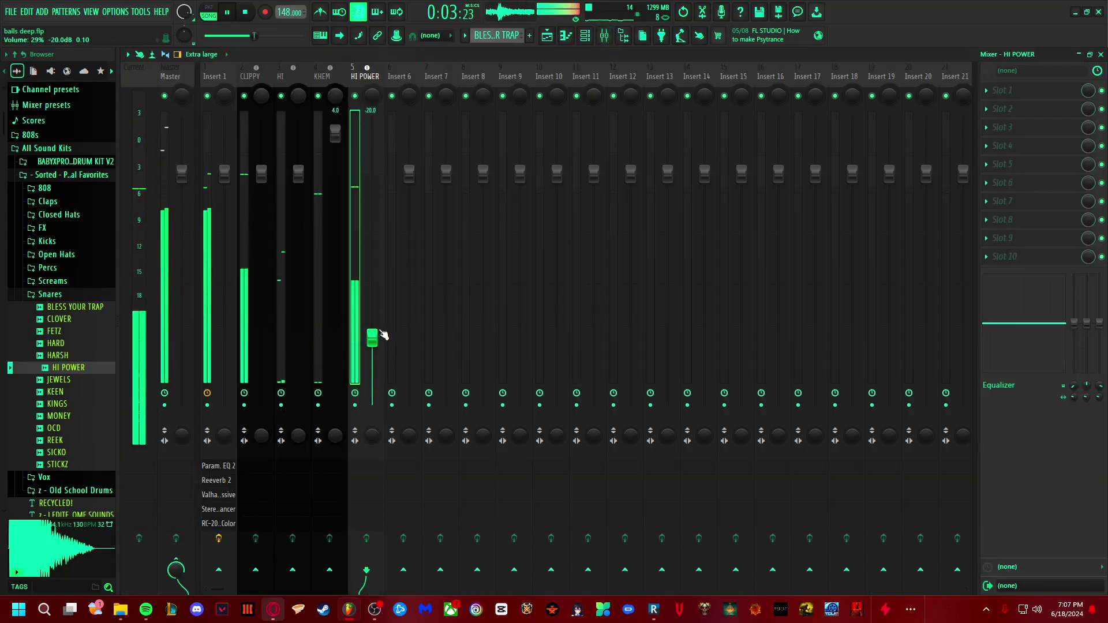
pyautogui.moveTo(372, 318); pyautogui.dragTo(372, 313)
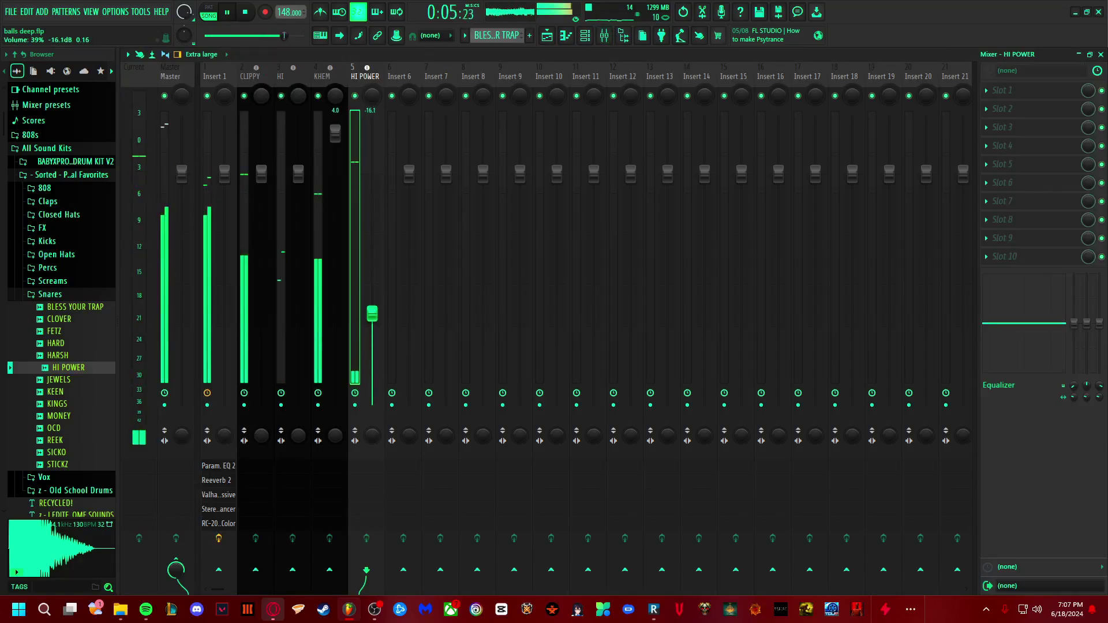
pyautogui.click(551, 33)
# Step: Stop playback, open the Drum N Bass sample pack's Snare folder and audition Snare - Parasite and Snare - Peace Sign
pyautogui.press('space')
pyautogui.moveTo(52, 307); pyautogui.dragTo(49, 312)
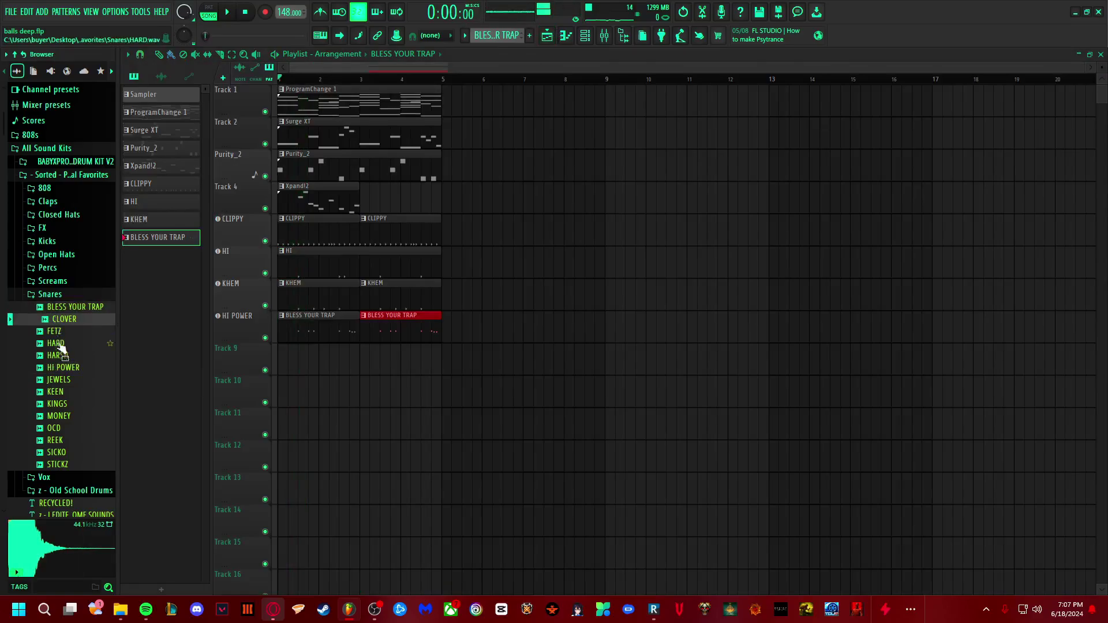
pyautogui.scroll(-15, 60, 349)
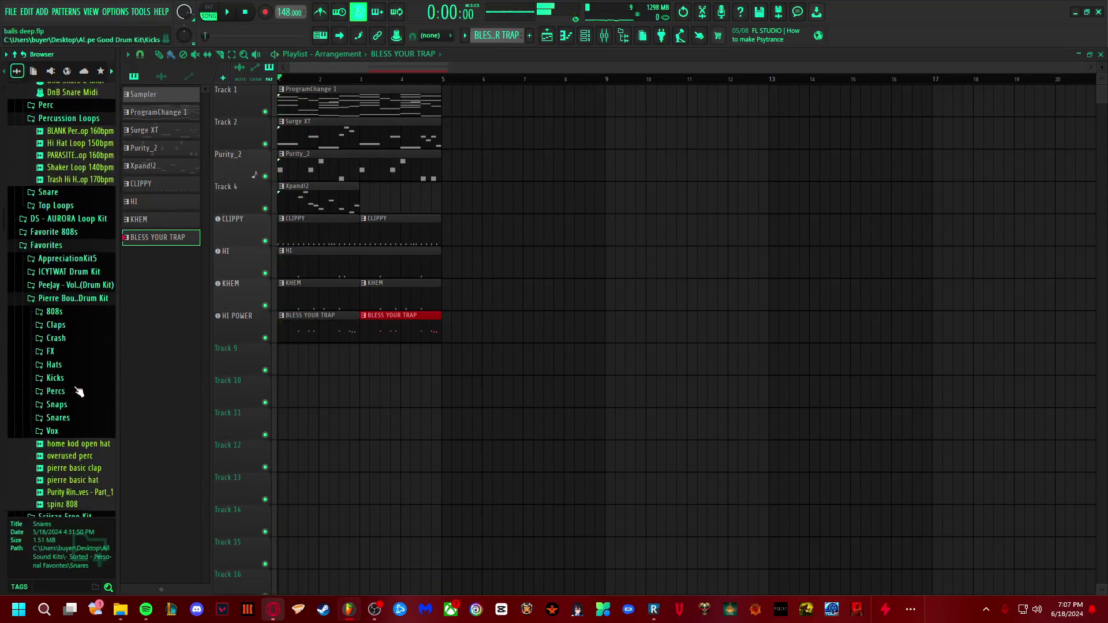
pyautogui.scroll(5, 76, 351)
pyautogui.click(55, 265)
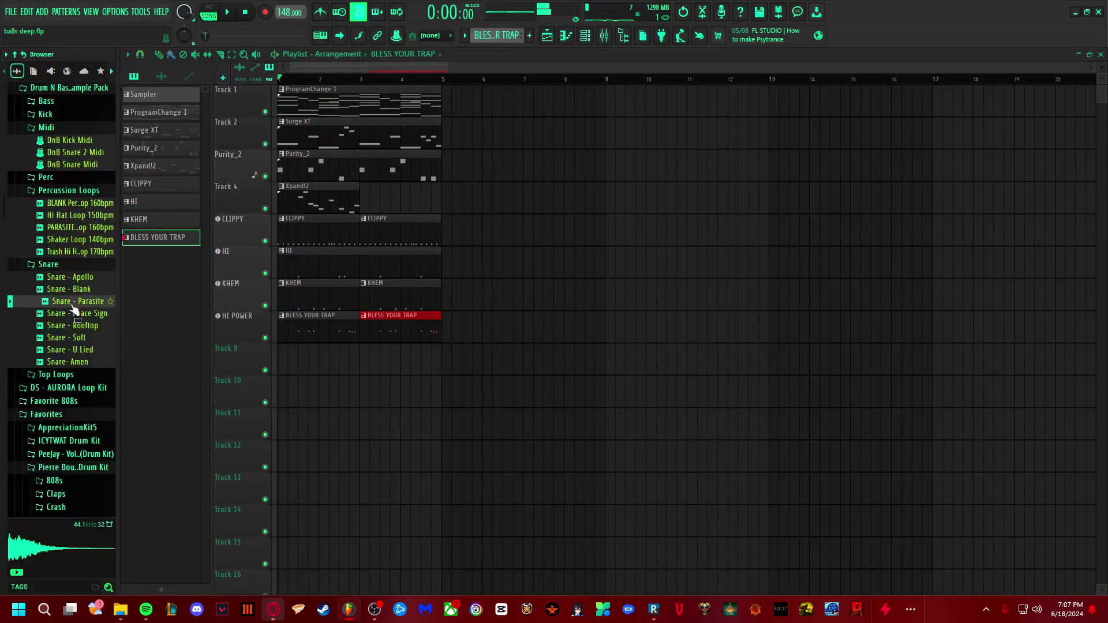
pyautogui.click(75, 313)
# Step: Replace the HI POWER channel's sample with Snare - Peace Sign and raise its mixer track to 2.0 dB during playback
pyautogui.click(602, 37)
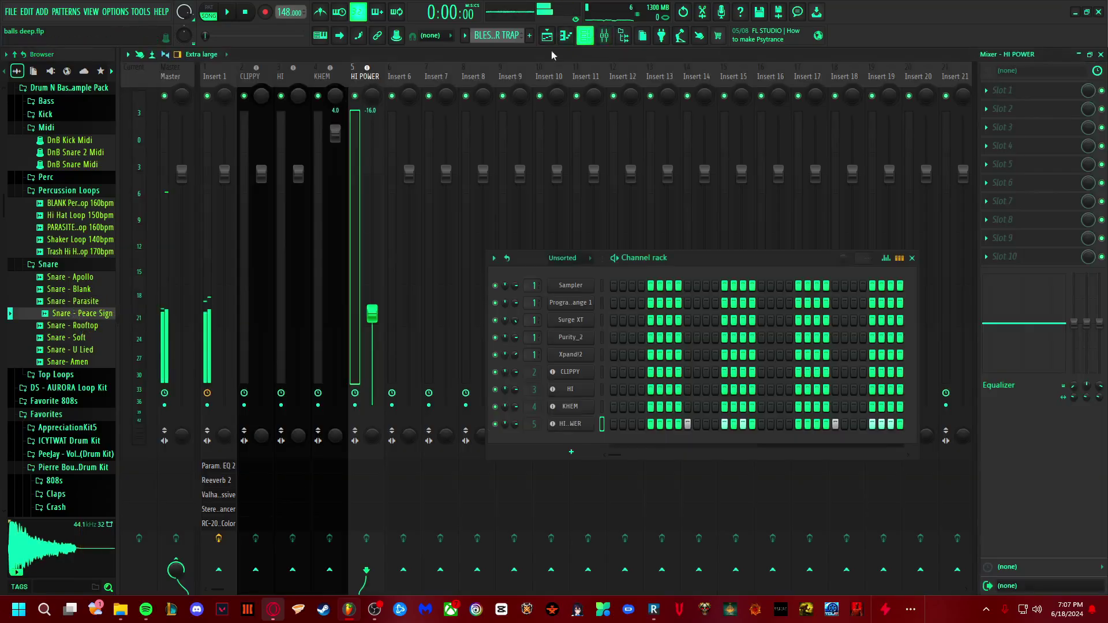
pyautogui.moveTo(555, 425); pyautogui.dragTo(556, 426)
pyautogui.press('space')
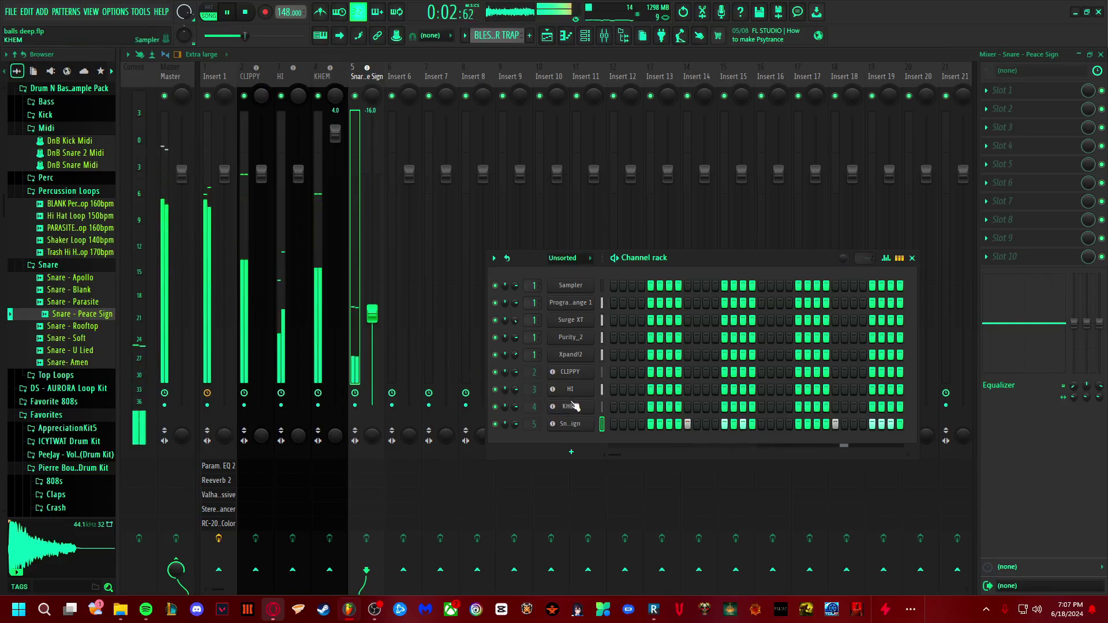
pyautogui.press('space')
pyautogui.moveTo(372, 314); pyautogui.dragTo(372, 273)
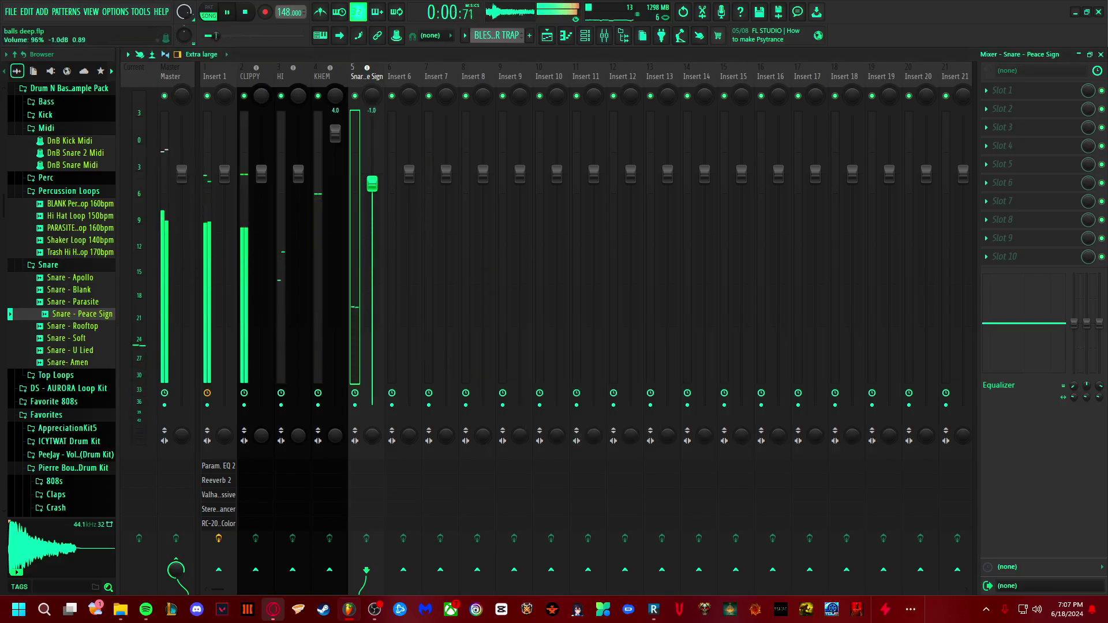
pyautogui.moveTo(372, 183); pyautogui.dragTo(369, 174)
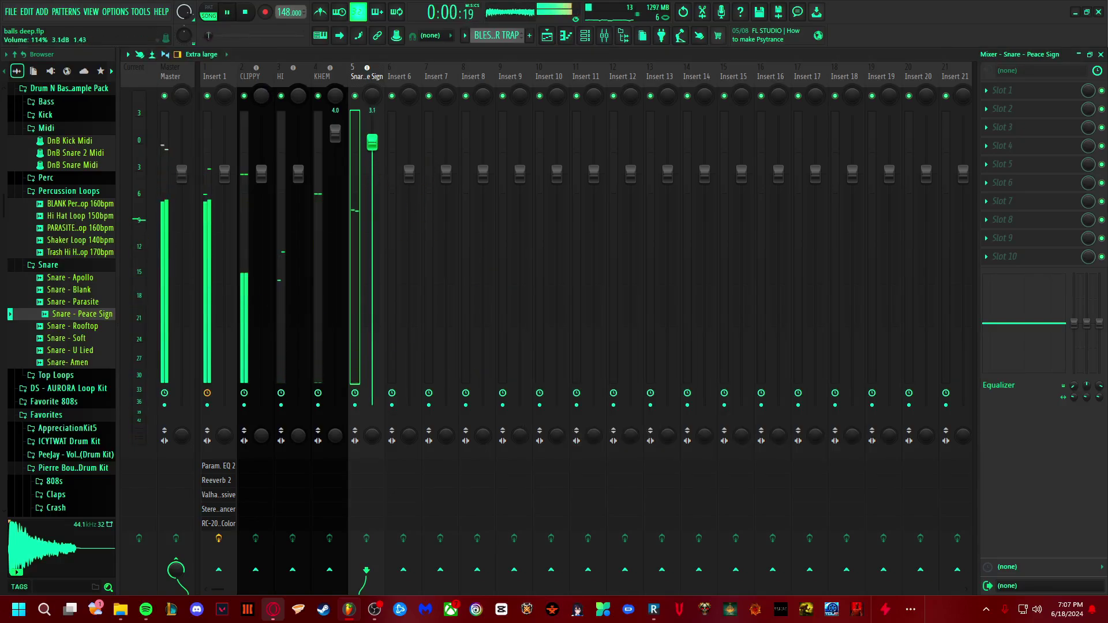
# Step: Audition other snares in the Drum N Bass folder and replace the Peace Sign channel's sample with Snare - Apollo
pyautogui.click(77, 340)
pyautogui.click(85, 361)
pyautogui.click(90, 338)
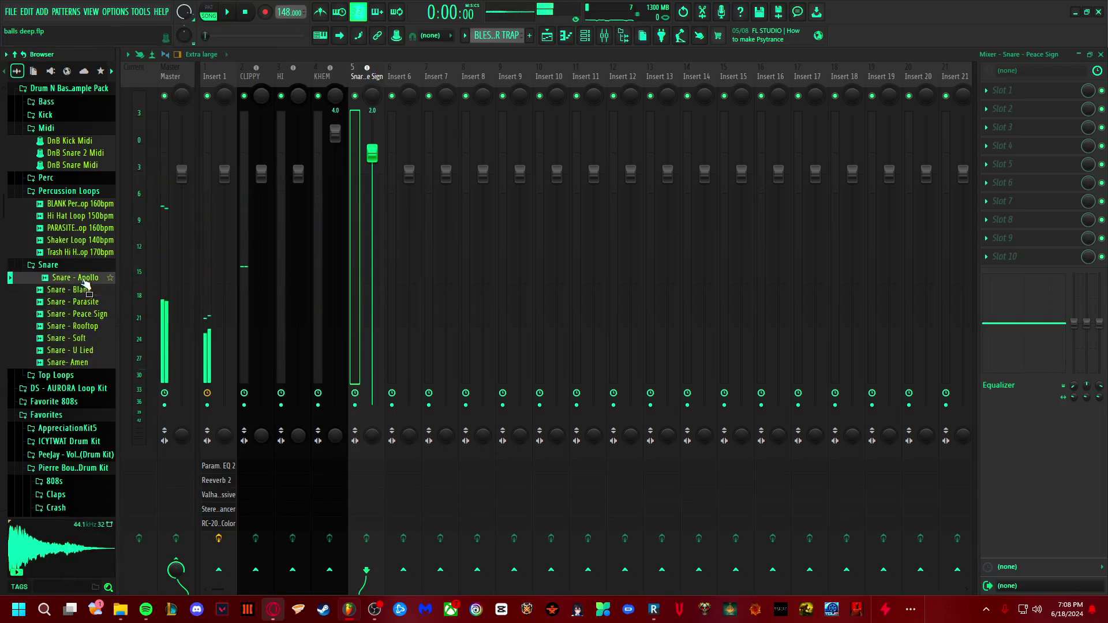
pyautogui.click(604, 36)
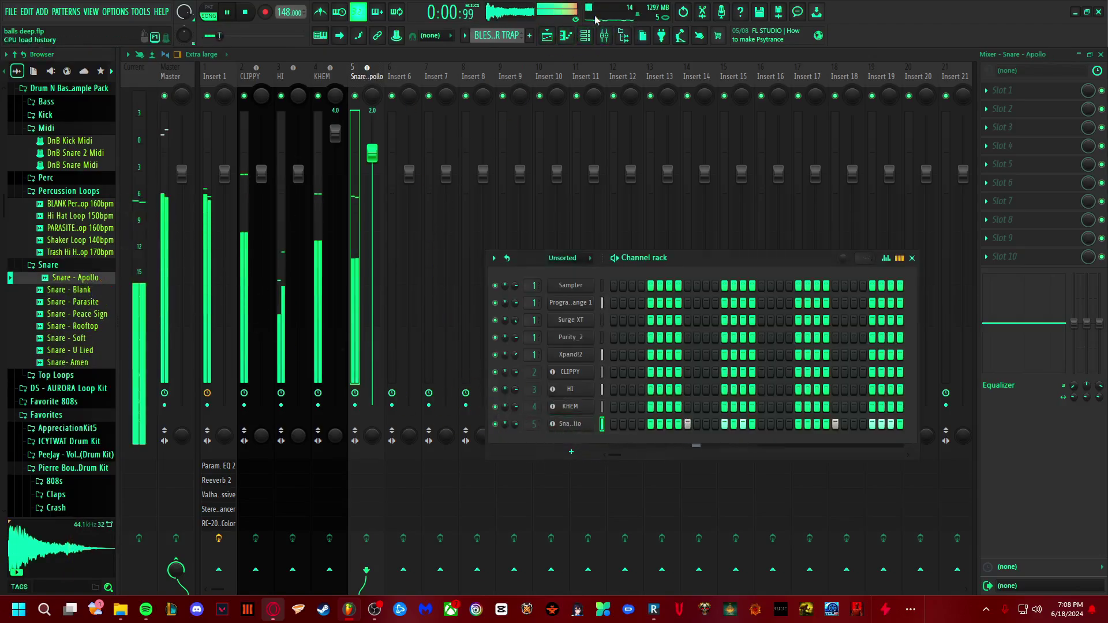
# Step: Delete the C5 note at step 9 of bar 1 in the Snare - Apollo Piano roll
pyautogui.press('F7')
pyautogui.press('space')
pyautogui.press('space')
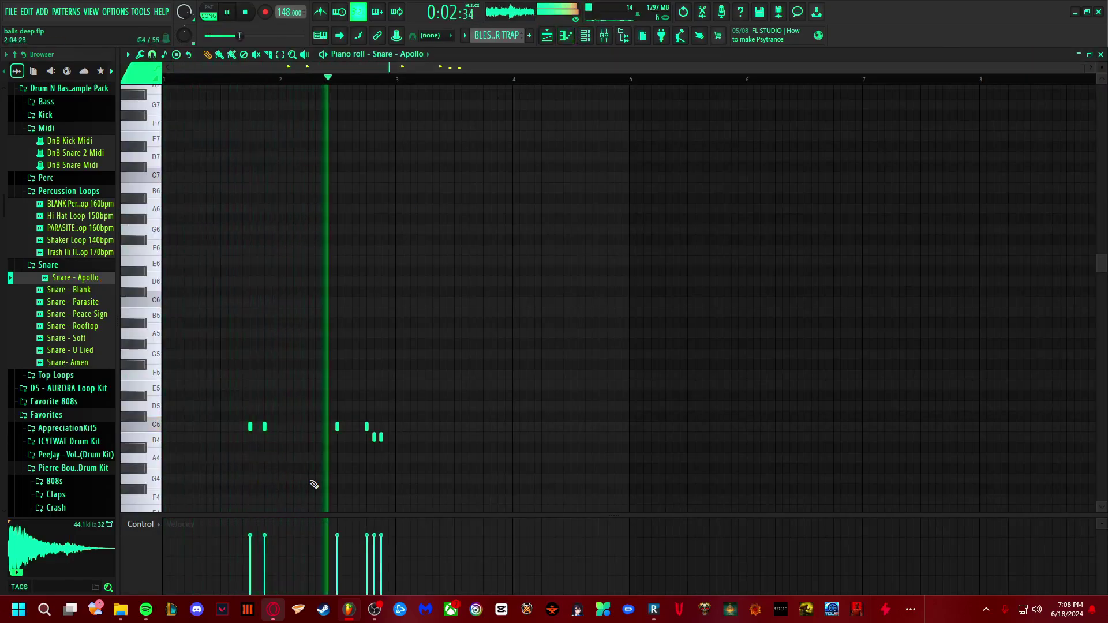
# Step: Raise the Snare - Apollo mixer track's volume close to its maximum and return to the Playlist
pyautogui.press('F9')
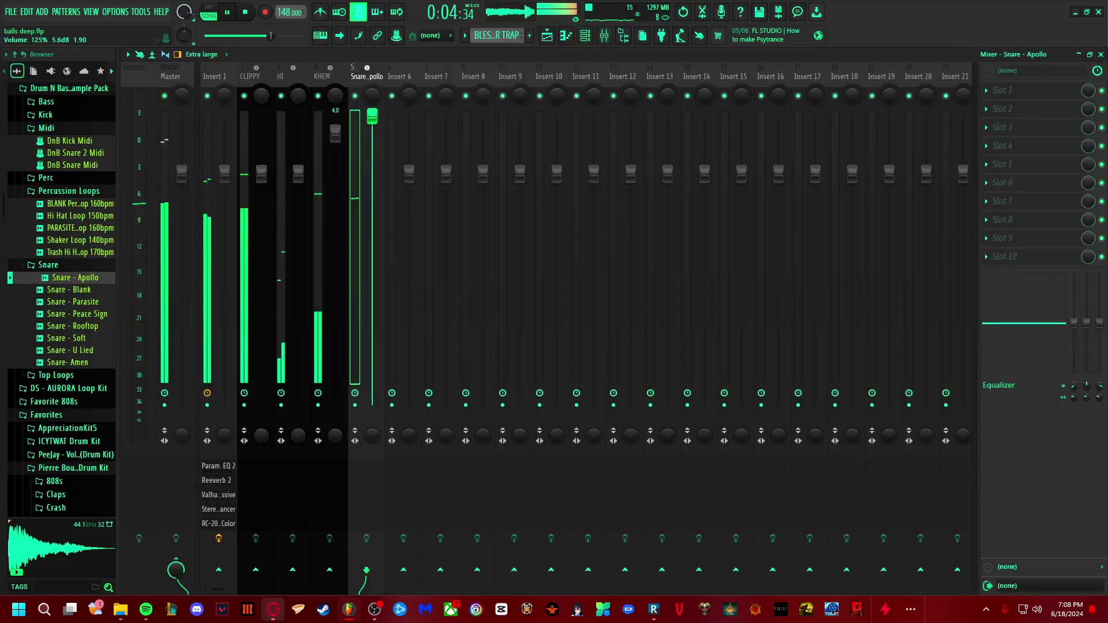
pyautogui.click(547, 36)
# Step: Open the 808 folder of the Sorted - Personal Favorites kit, stop playback and audition its samples from ARGO to XEROGI
pyautogui.click(50, 265)
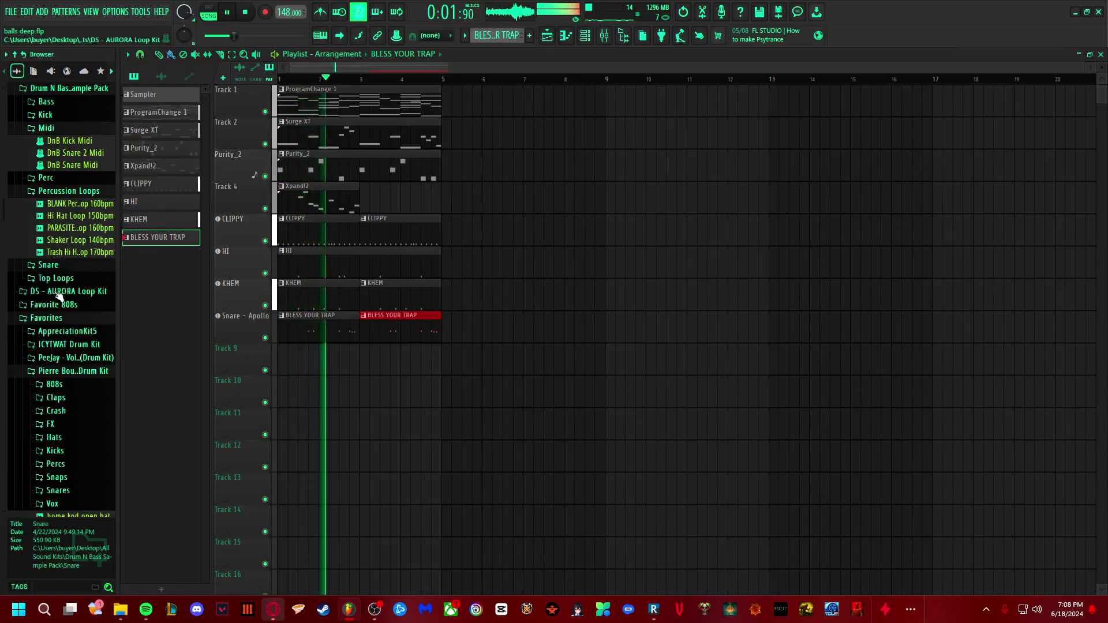
pyautogui.scroll(15, 60, 296)
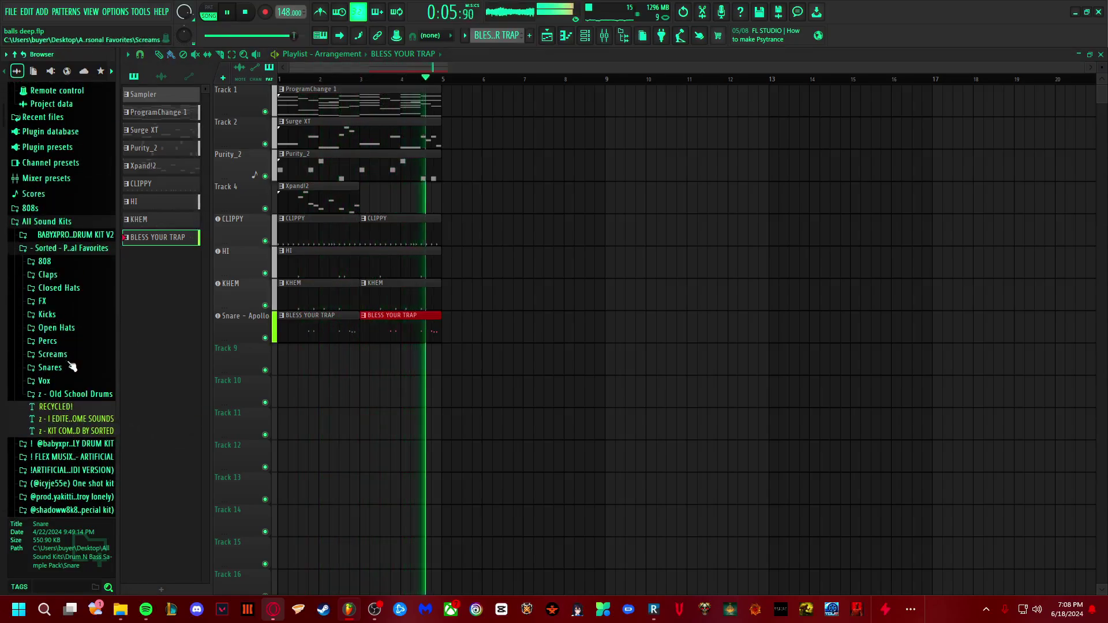
pyautogui.click(46, 260)
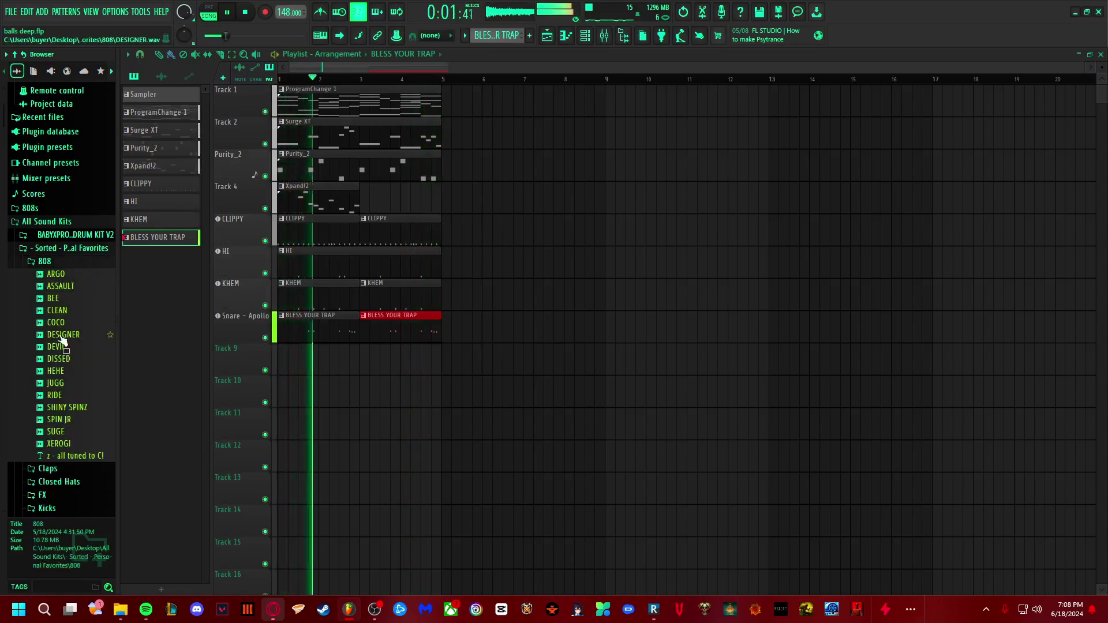
pyautogui.press('space')
pyautogui.click(63, 274)
pyautogui.click(60, 288)
pyautogui.click(62, 300)
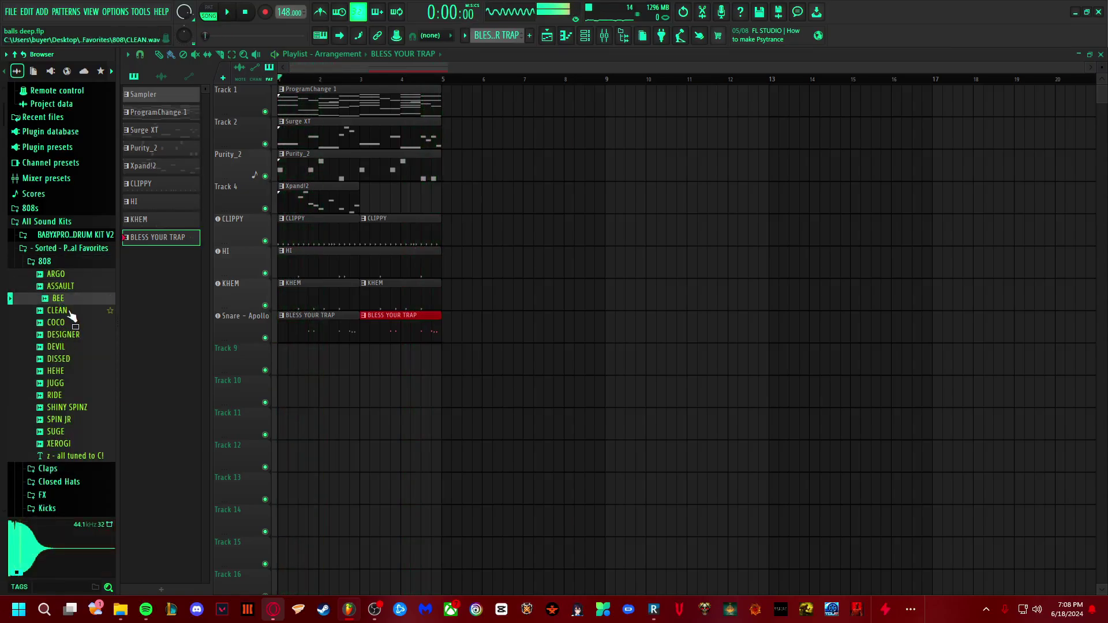
pyautogui.click(68, 312)
pyautogui.click(65, 324)
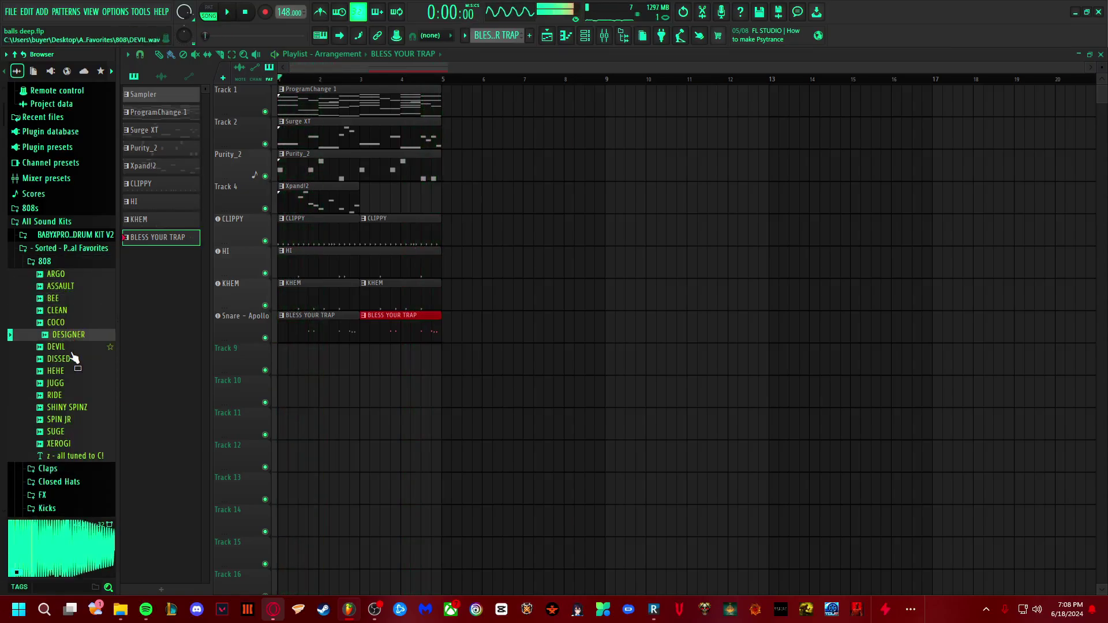
pyautogui.click(68, 384)
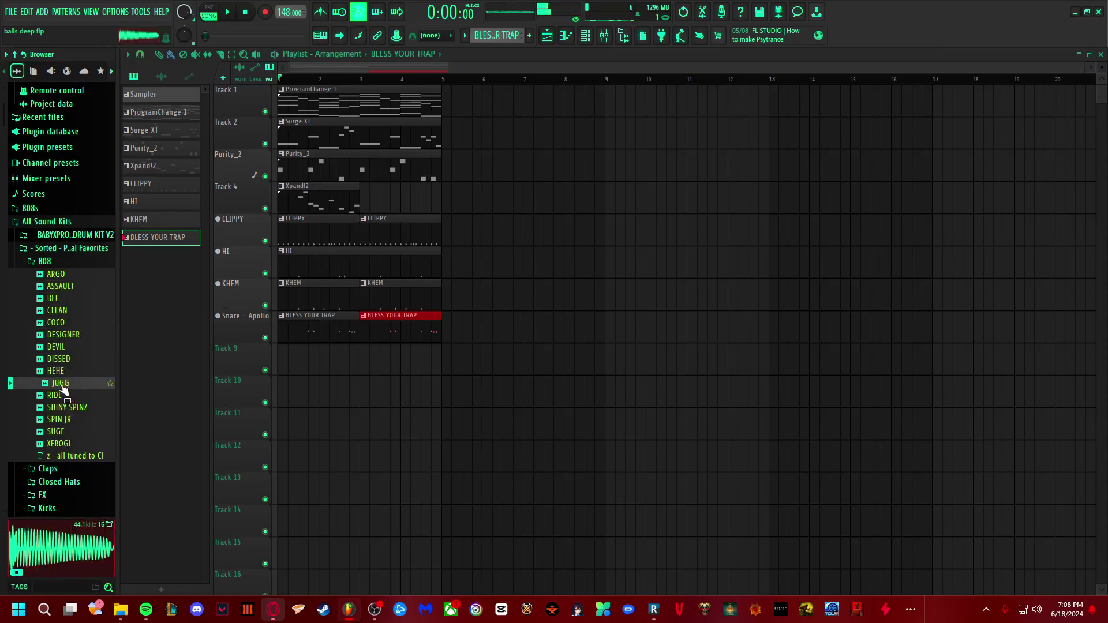
pyautogui.click(64, 407)
pyautogui.click(64, 420)
pyautogui.click(65, 431)
pyautogui.click(67, 444)
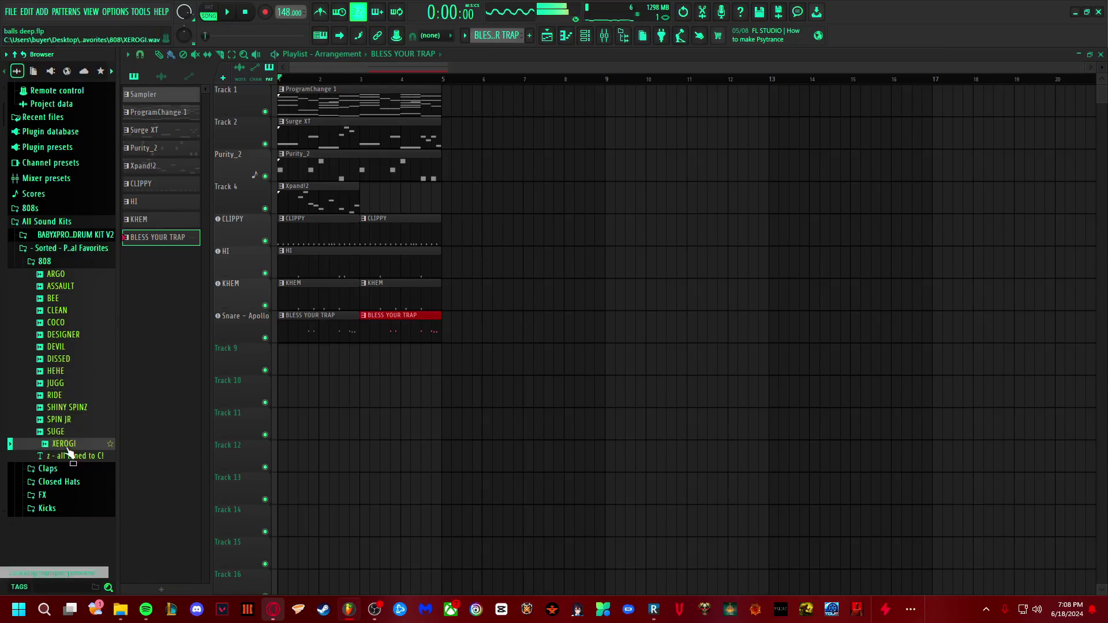
# Step: Replay RIDE, JUGG, HEHE, SHINY SPINZ, DEVIL, DESIGNER, COCO and DISSED to compare the 808s
pyautogui.click(65, 396)
pyautogui.click(67, 385)
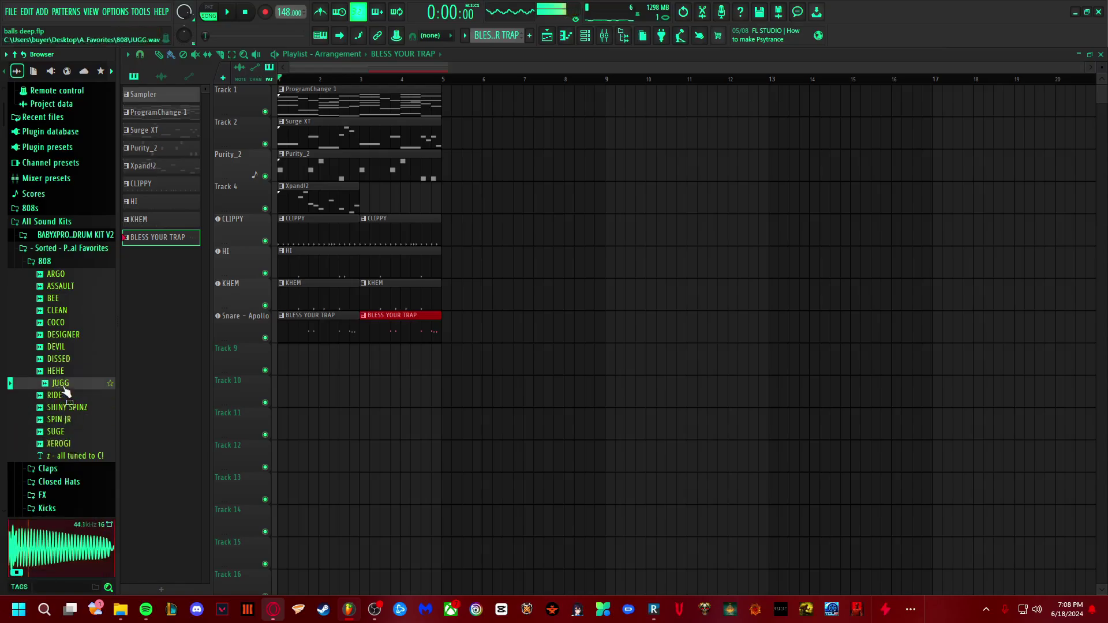
pyautogui.click(69, 373)
pyautogui.click(64, 396)
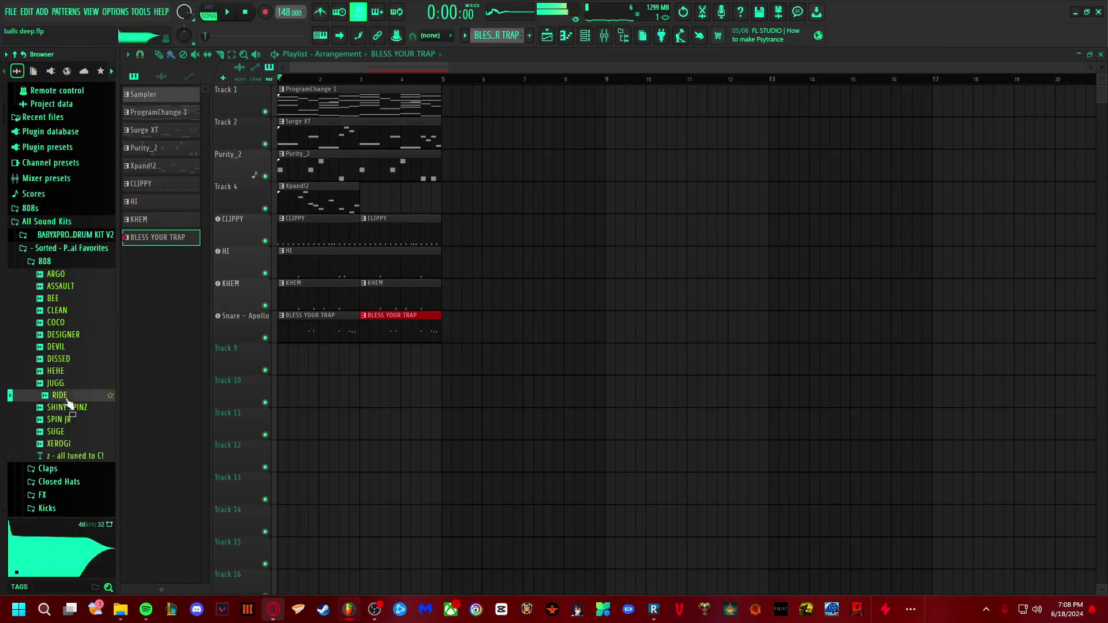
pyautogui.click(69, 408)
pyautogui.click(66, 347)
pyautogui.click(65, 334)
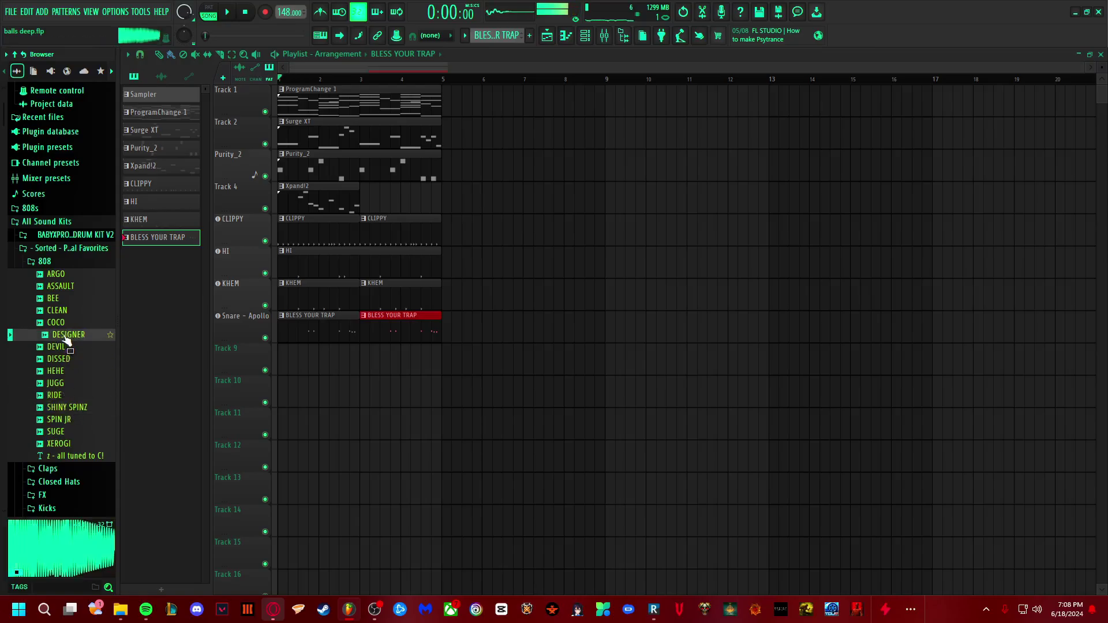
pyautogui.click(65, 324)
pyautogui.click(65, 347)
pyautogui.click(65, 358)
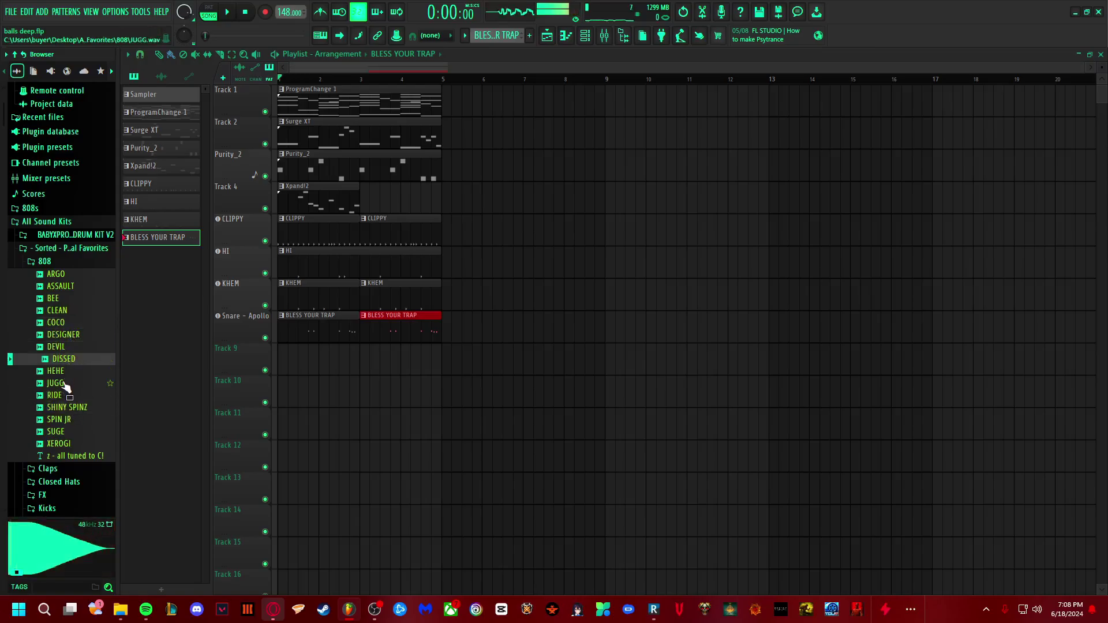
# Step: Load the JUGG 808 onto Track 9 as an instrument track and place its pattern clip at bar 1
pyautogui.click(64, 385)
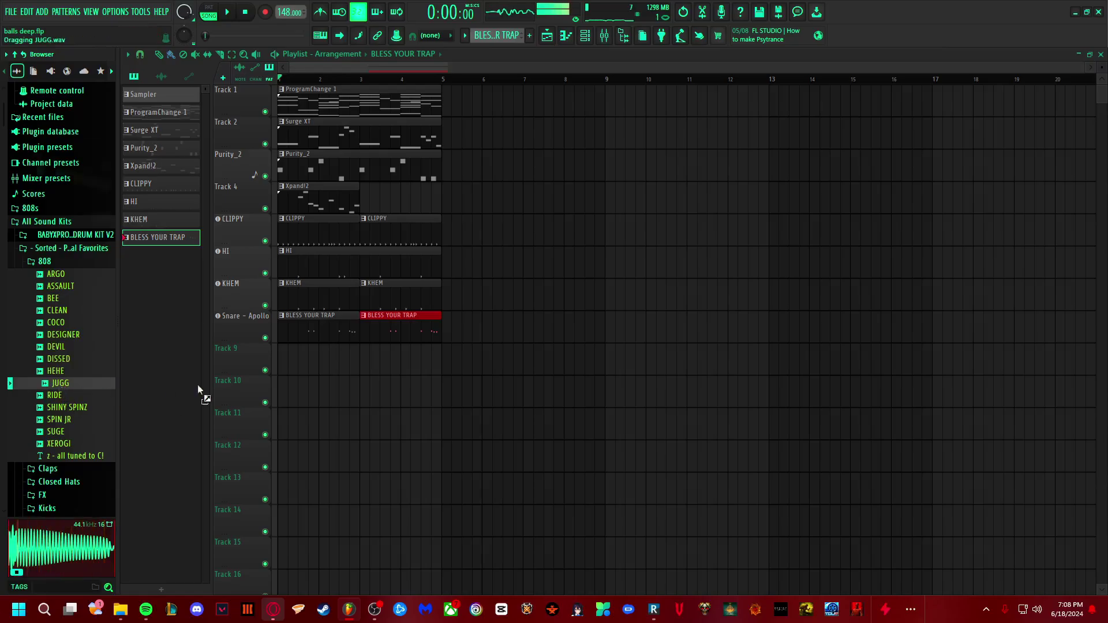
pyautogui.moveTo(198, 386); pyautogui.dragTo(248, 351)
pyautogui.click(597, 336)
pyautogui.press('space')
pyautogui.moveTo(316, 362); pyautogui.dragTo(358, 360)
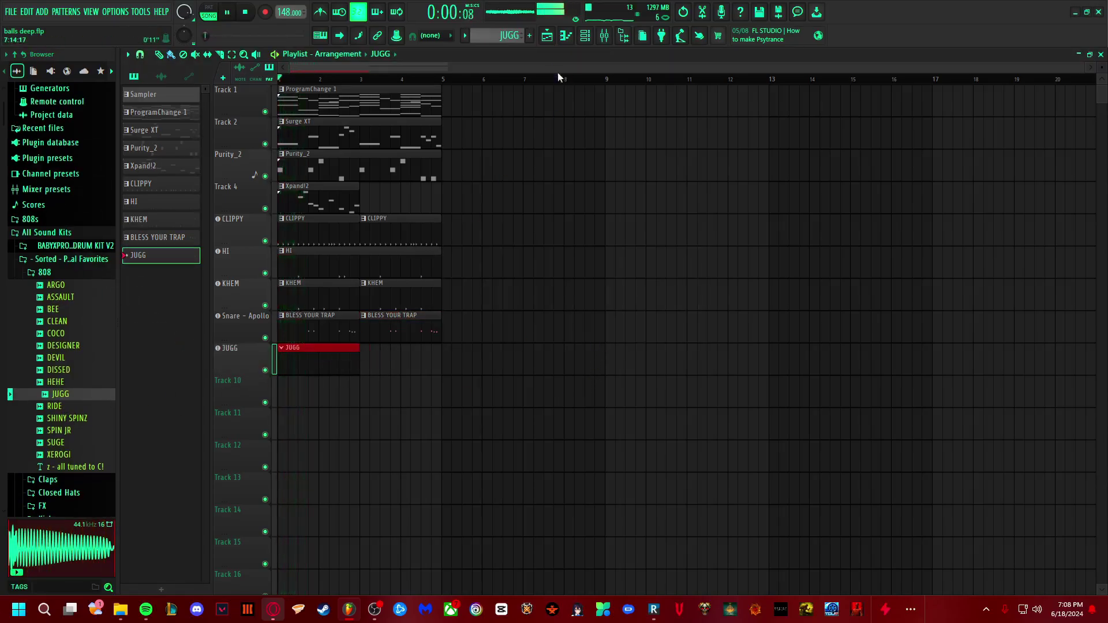
# Step: Place a C5 note at the start of bar 1 in the JUGG Piano roll and transpose it up two octaves to C7
pyautogui.press('F7')
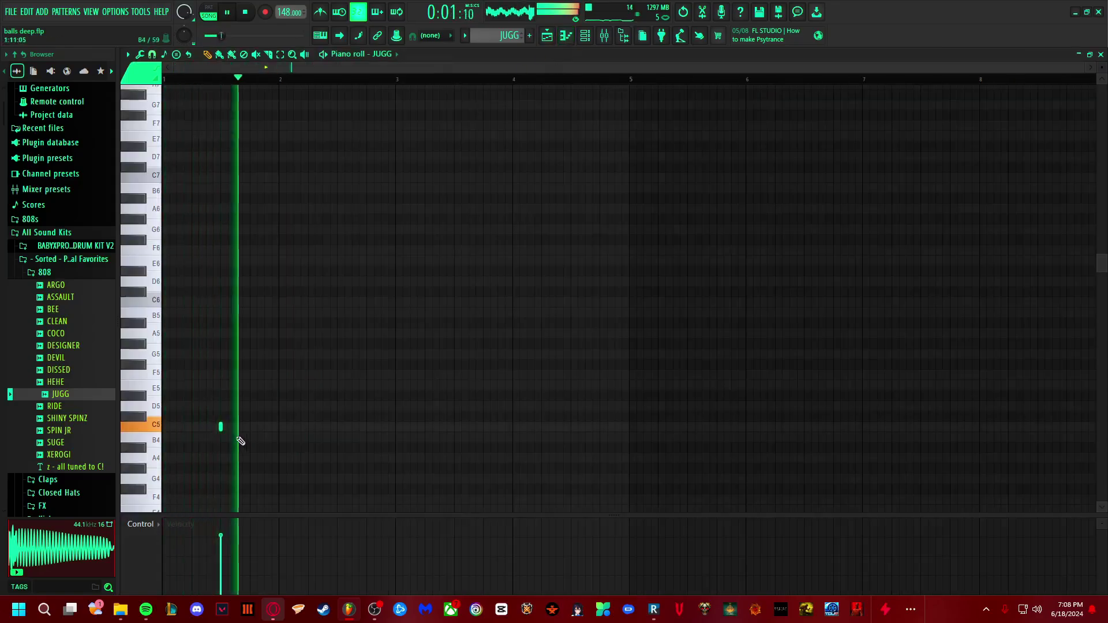
pyautogui.press('space')
pyautogui.click(146, 431)
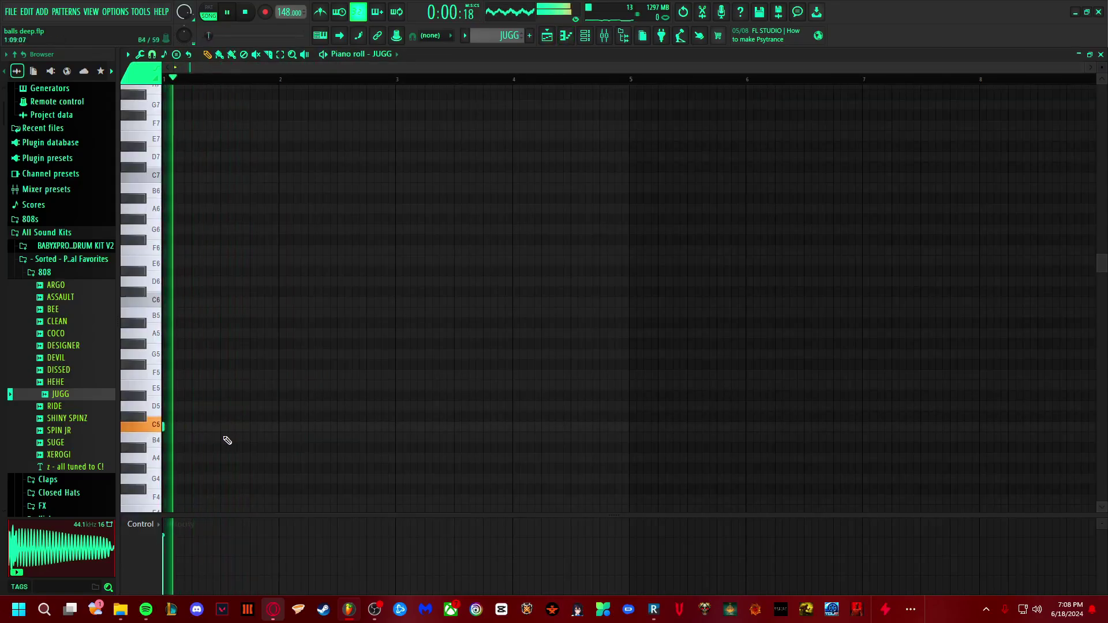
pyautogui.click(250, 426)
pyautogui.press('space')
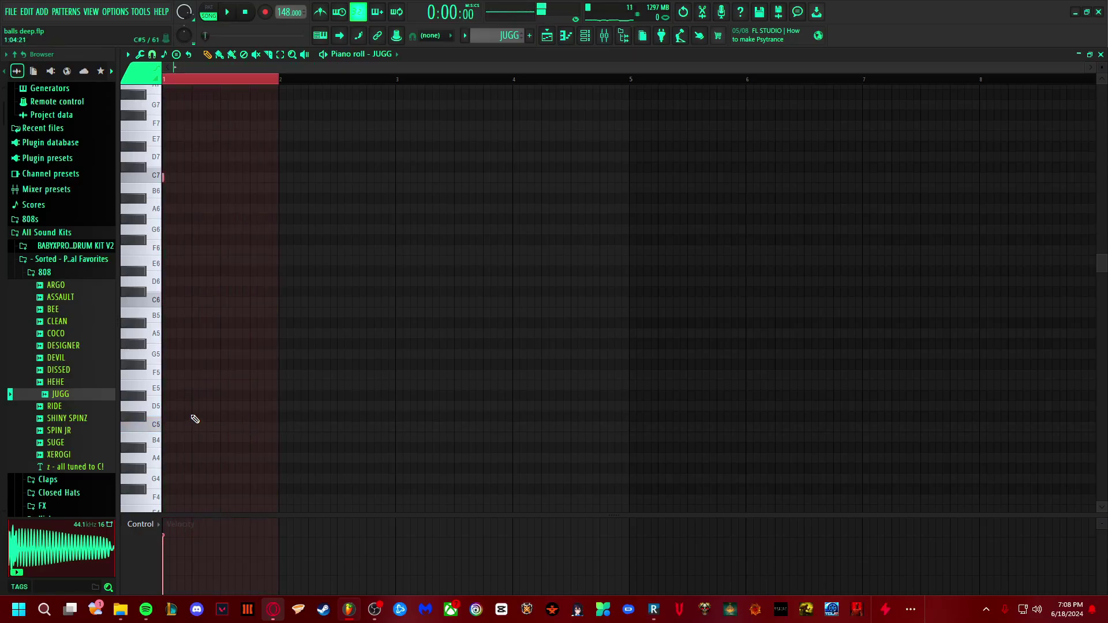
pyautogui.press('space')
pyautogui.scroll(4, 193, 421)
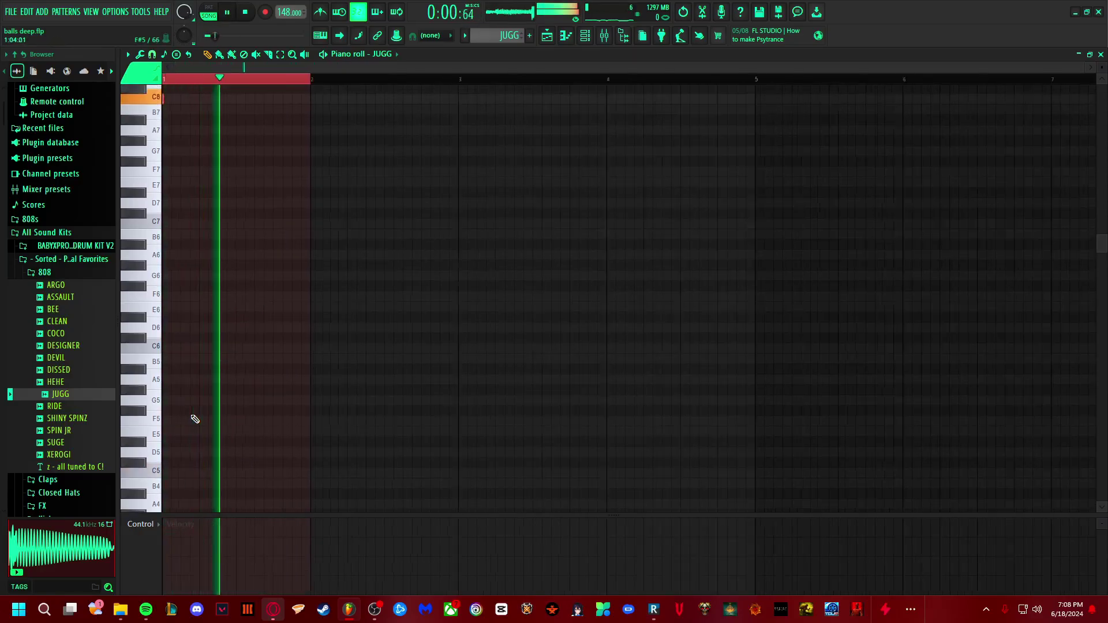
# Step: Set the JUGG channel to cut itself, leaving loop points off in its sampler settings, and return to its Piano roll
pyautogui.click(584, 37)
pyautogui.click(570, 441)
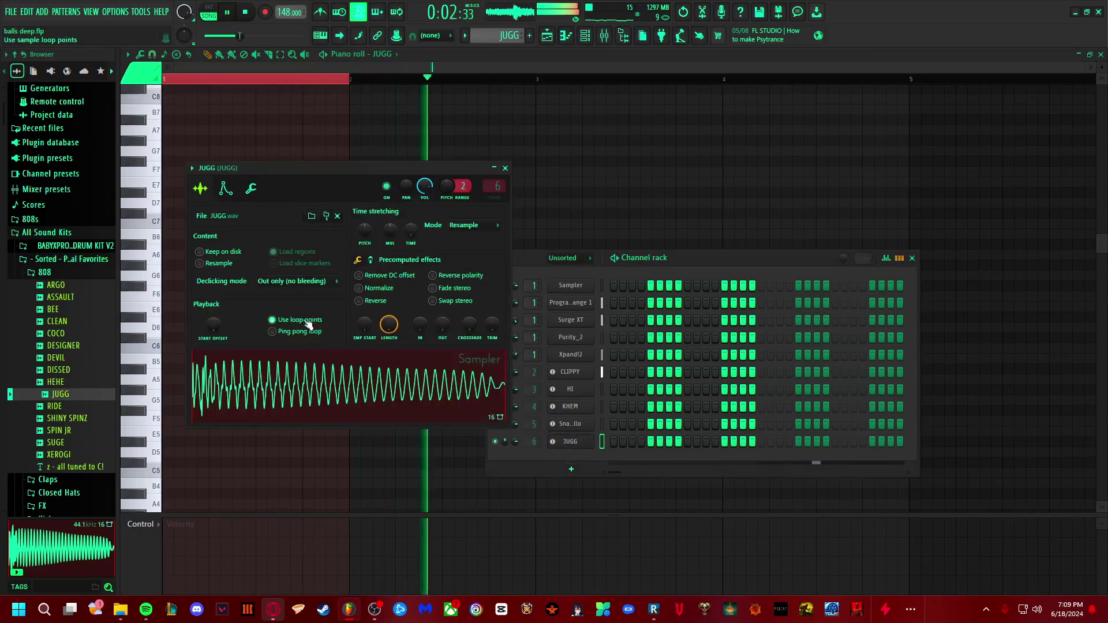
pyautogui.rightClick(570, 442)
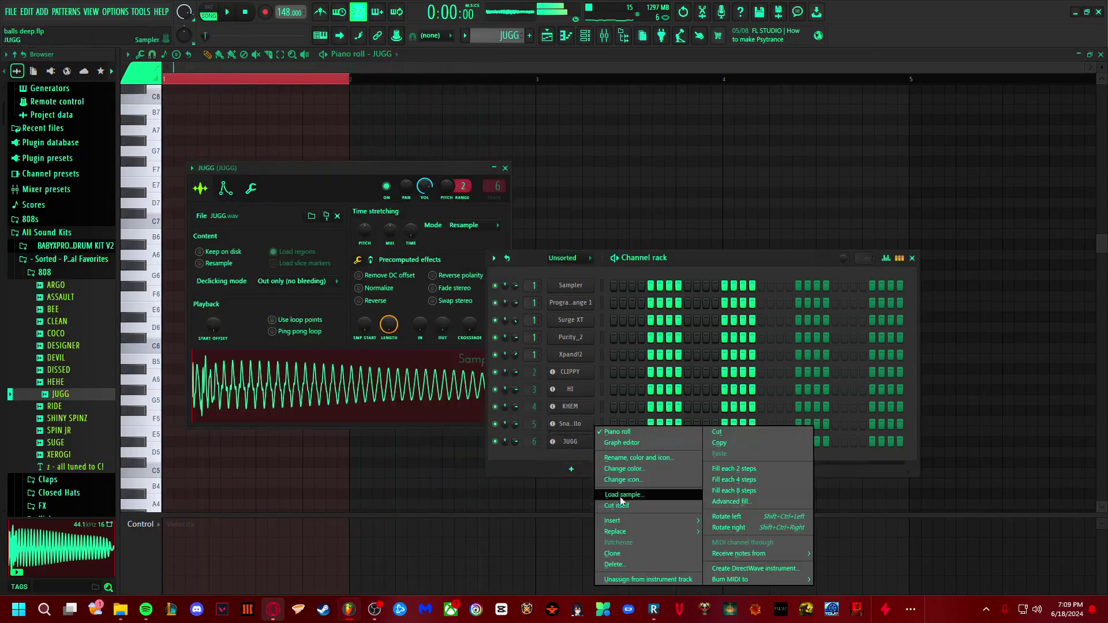
pyautogui.click(627, 501)
pyautogui.press('space')
pyautogui.click(465, 89)
pyautogui.rightClick(465, 89)
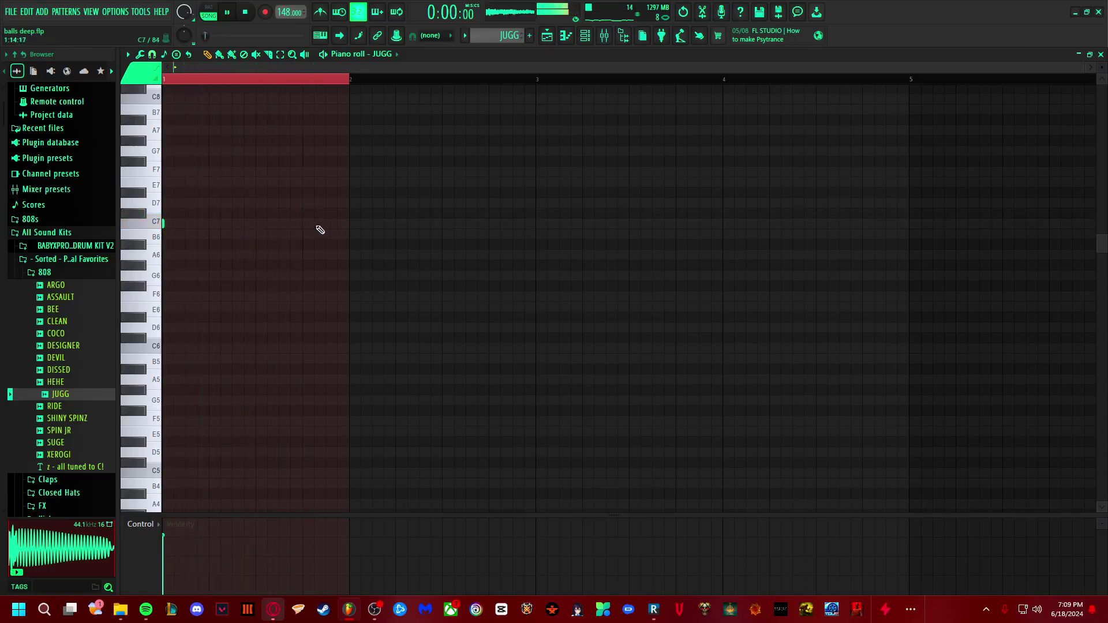
# Step: Add a C7 note at step 13 of bar 1 and a D7 note at step 9 of bar 2, and transpose all notes down two octaves
pyautogui.click(303, 224)
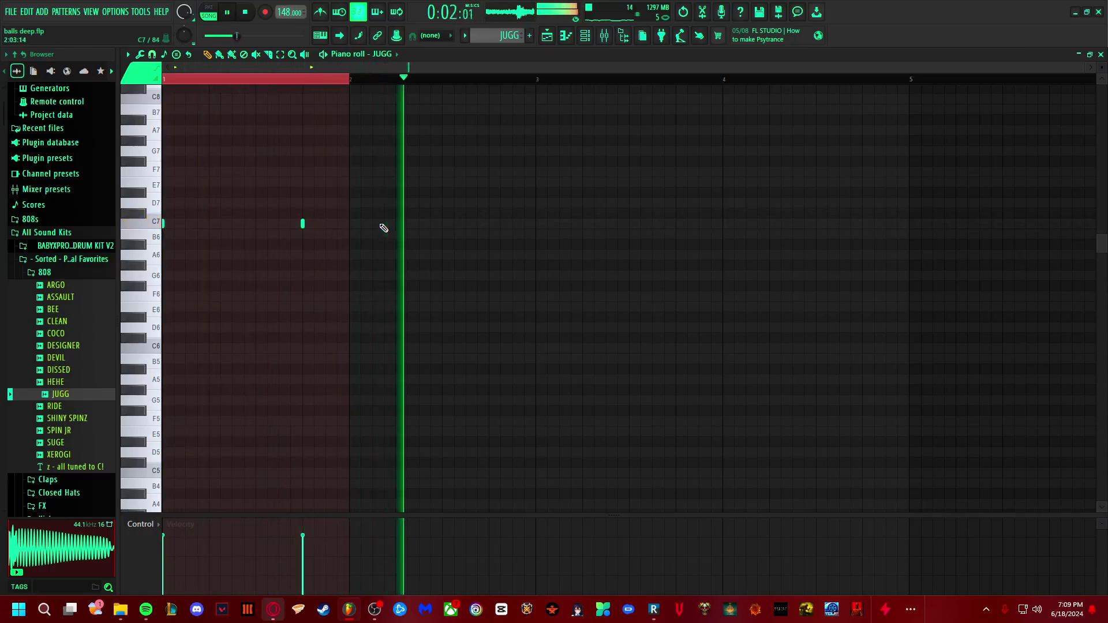
pyautogui.press('space')
pyautogui.press('space')
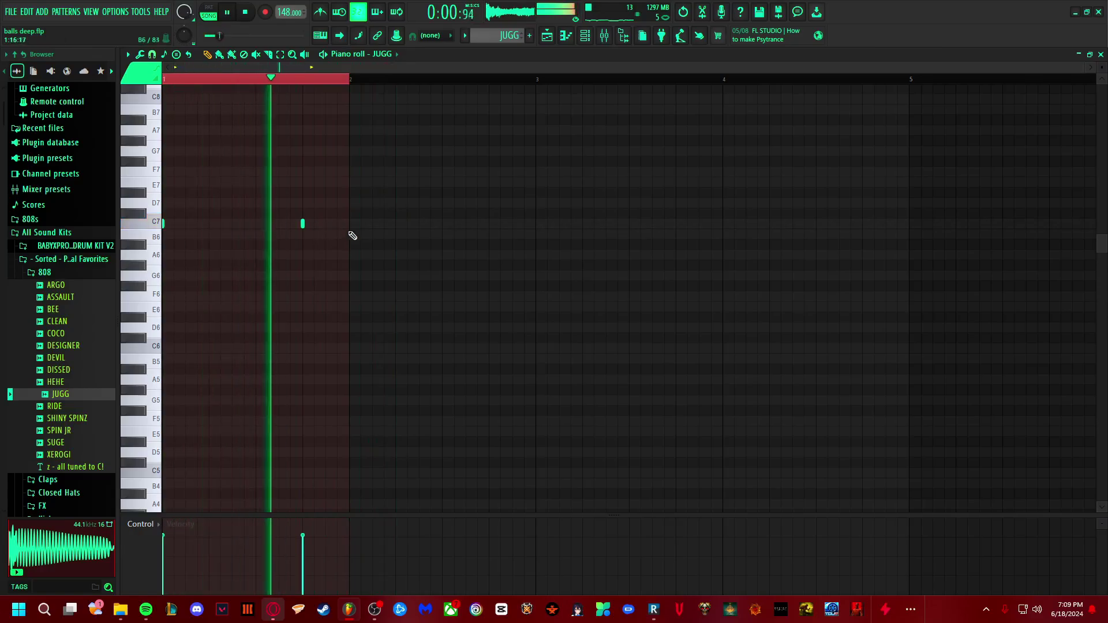
pyautogui.click(441, 196)
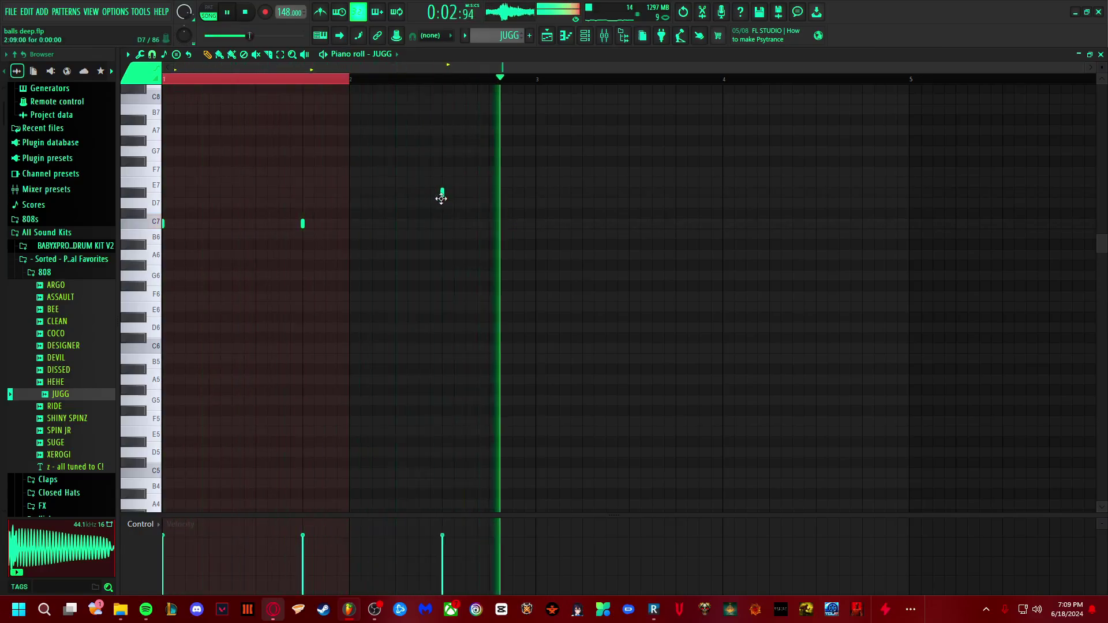
pyautogui.moveTo(441, 197); pyautogui.dragTo(442, 187)
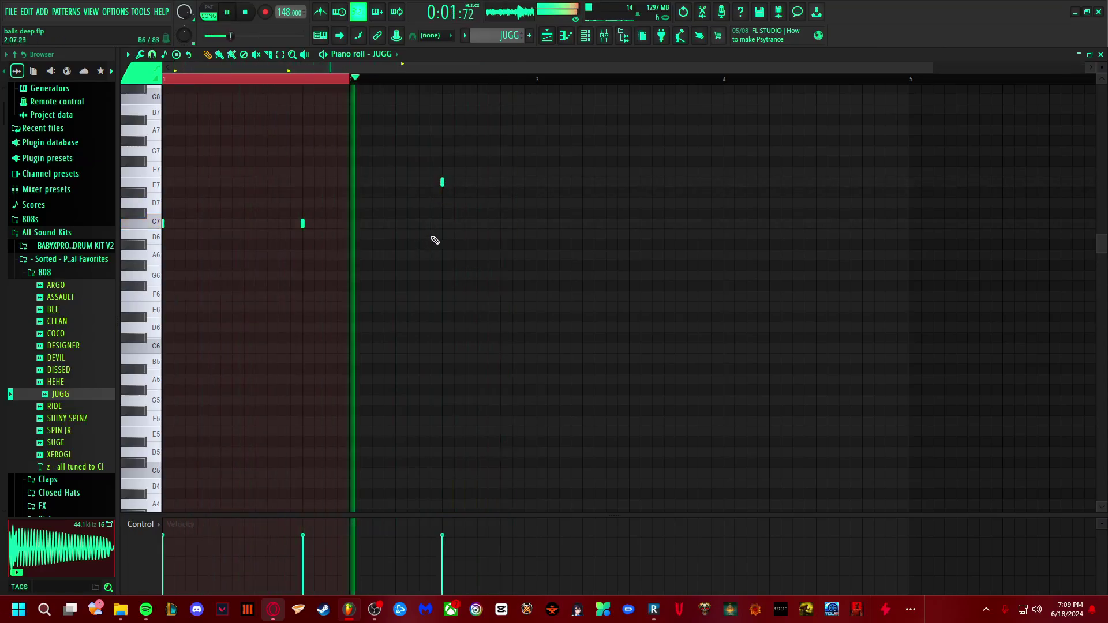
pyautogui.click(442, 204)
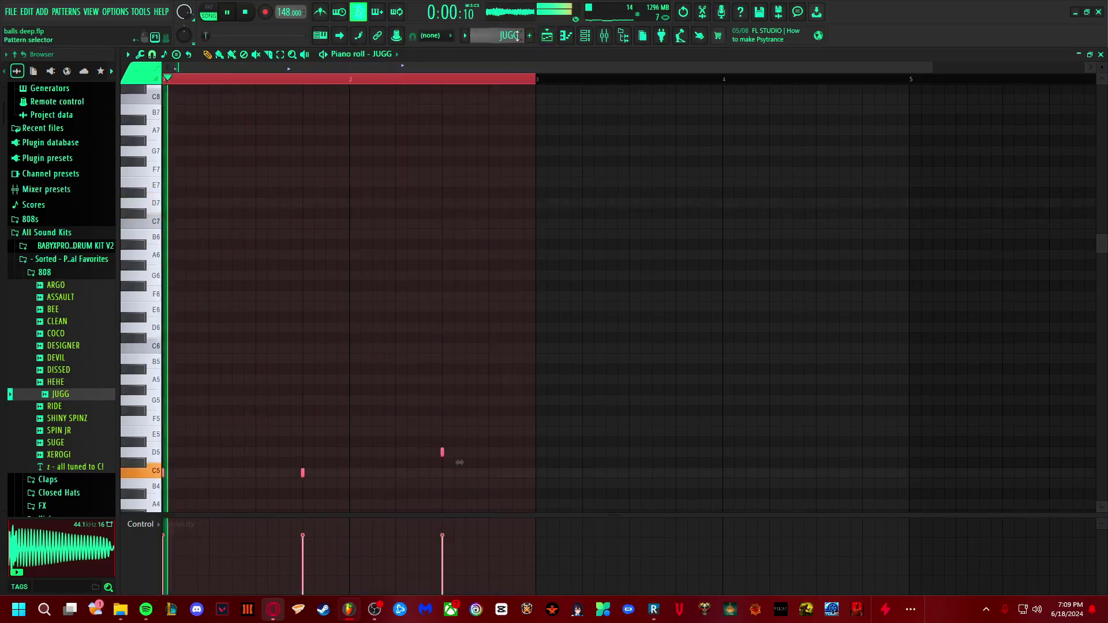
pyautogui.click(302, 275)
pyautogui.rightClick(302, 275)
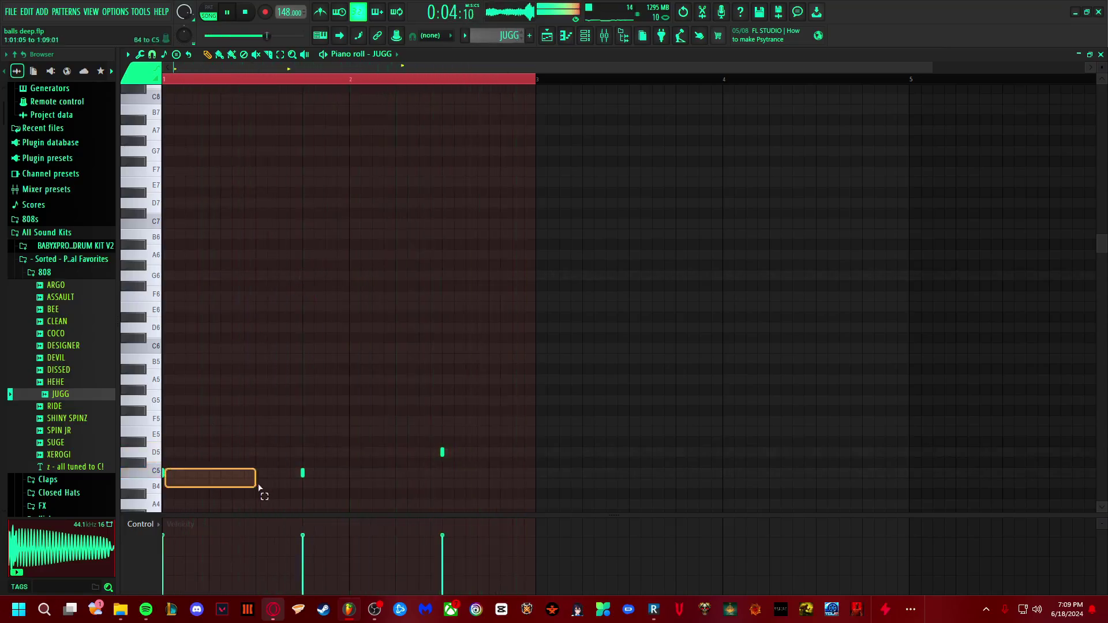
pyautogui.keyDown('ctrl'); pyautogui.click(158, 474); pyautogui.keyUp('ctrl')
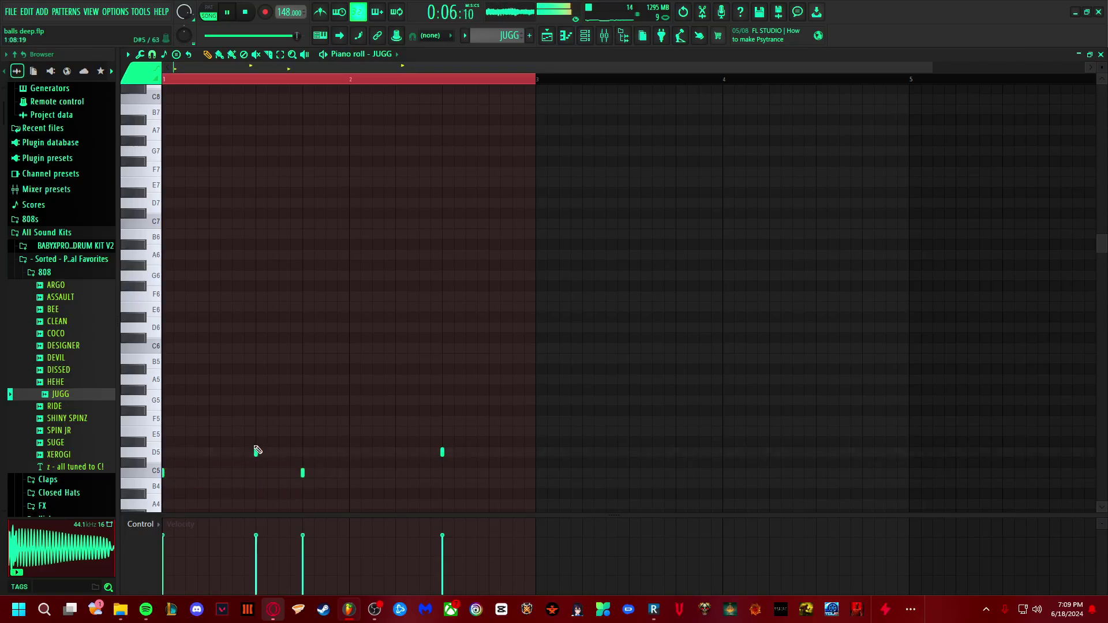
pyautogui.rightClick(255, 451)
# Step: Stop playback and lower the project tempo to 141 BPM, starting from the 130 BPM preset
pyautogui.press('space')
pyautogui.rightClick(289, 11)
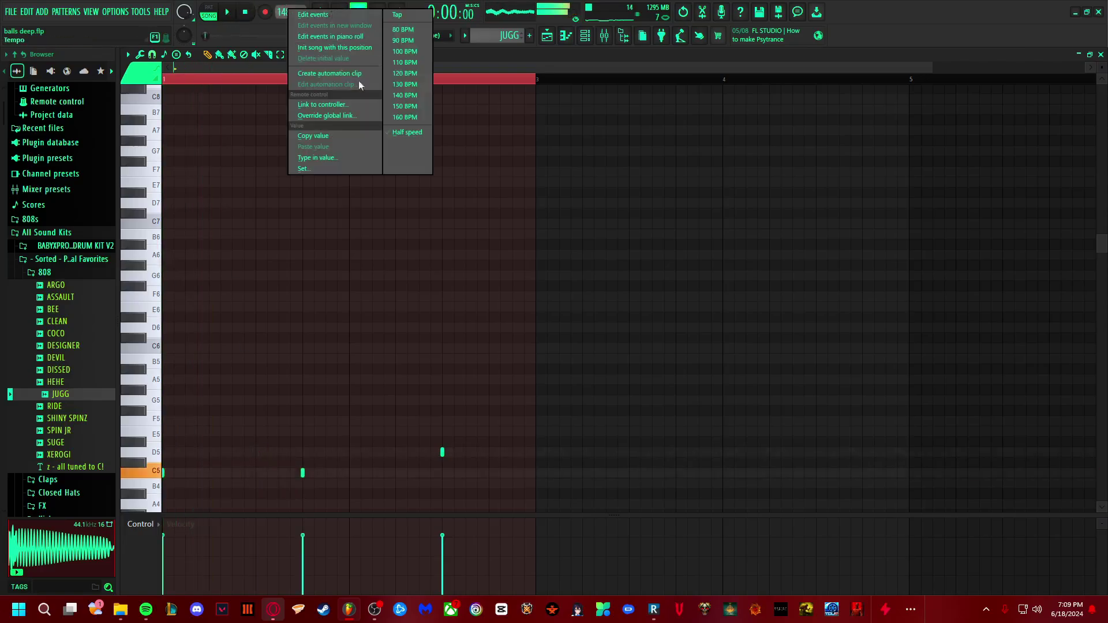
pyautogui.click(404, 84)
pyautogui.scroll(7, 288, 11)
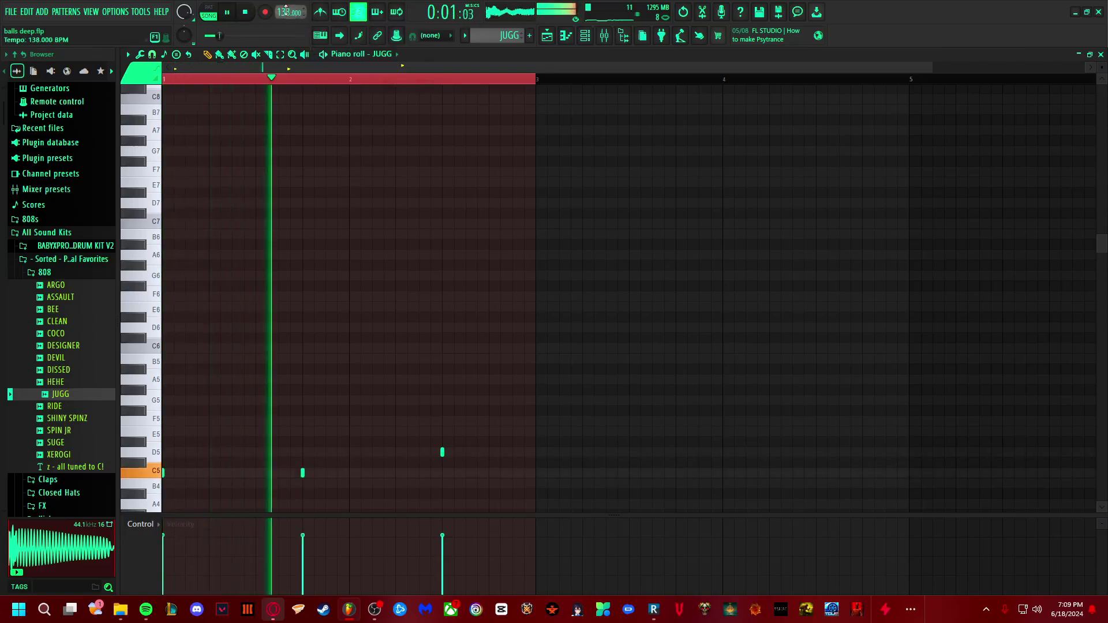
pyautogui.scroll(4, 287, 12)
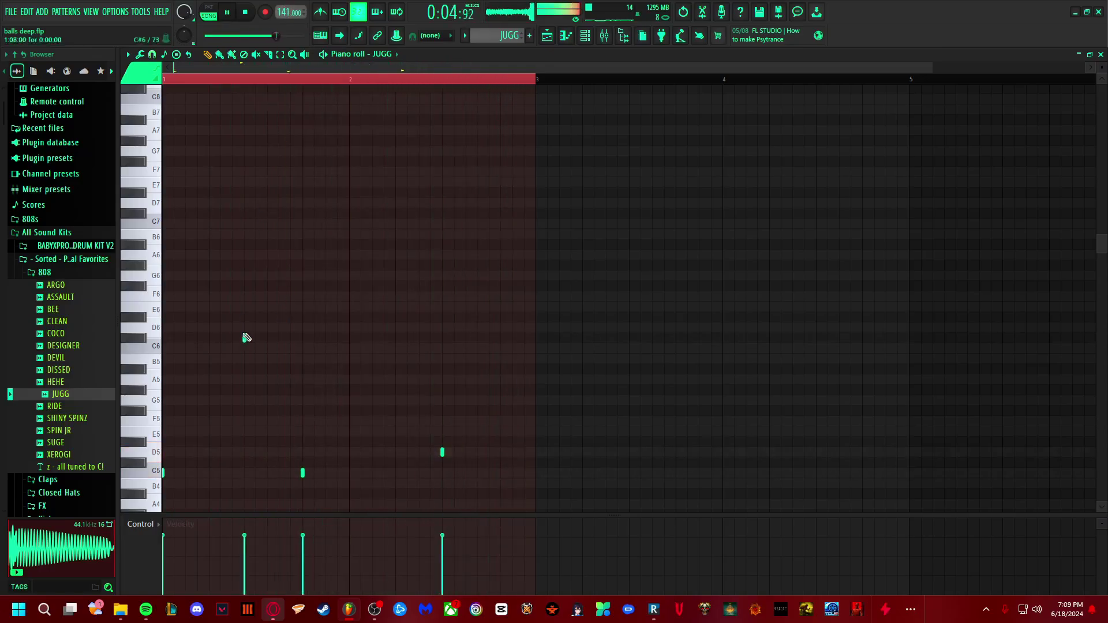
# Step: Extend the two C5 notes and the D5 note end to end through bar 2 and raise their velocities to maximum
pyautogui.moveTo(163, 474); pyautogui.dragTo(445, 477)
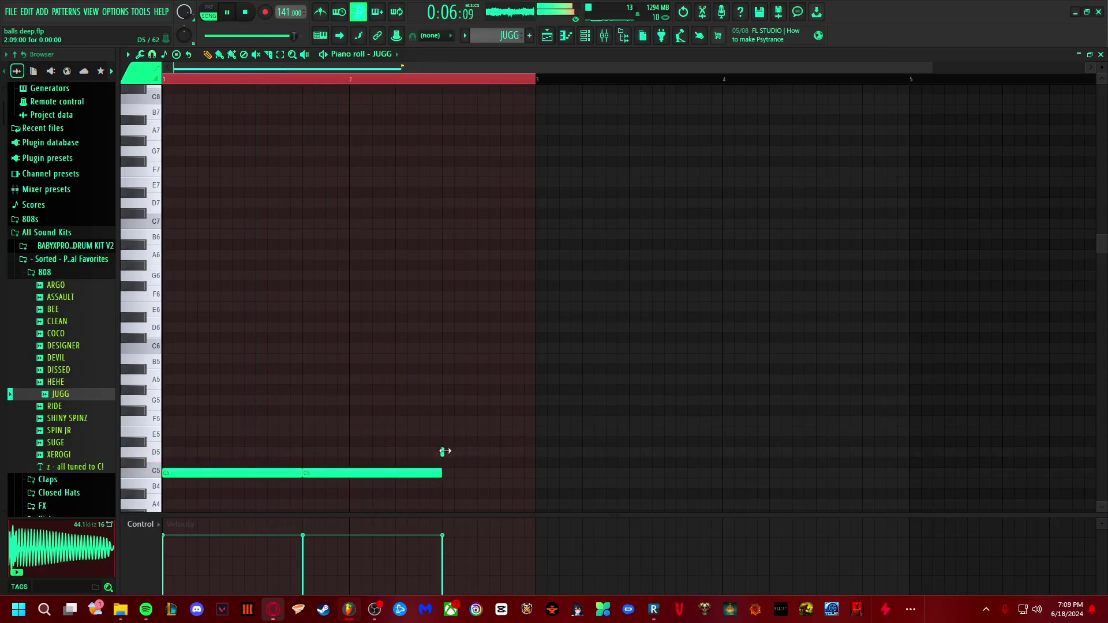
pyautogui.moveTo(306, 520)
pyautogui.mouseDown()
pyautogui.moveTo(198, 499)
pyautogui.moveTo(552, 512)
pyautogui.mouseUp()
pyautogui.press('space')
pyautogui.press('space')
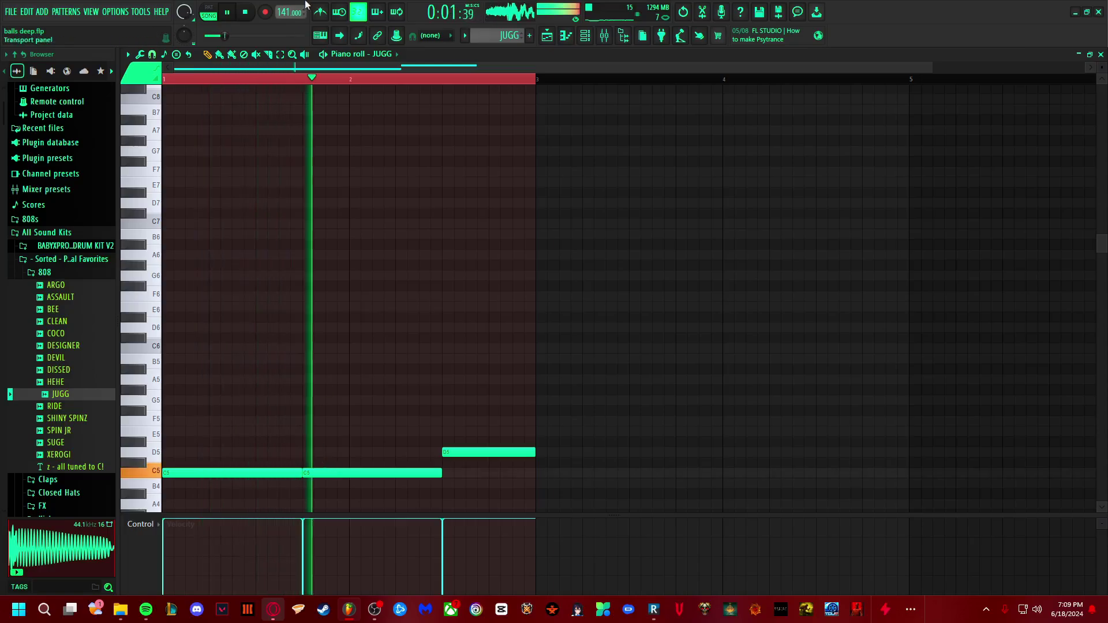
# Step: Set the project tempo to 145 BPM and add a second JUGG clip at bar 3 of its Playlist track
pyautogui.scroll(3, 287, 8)
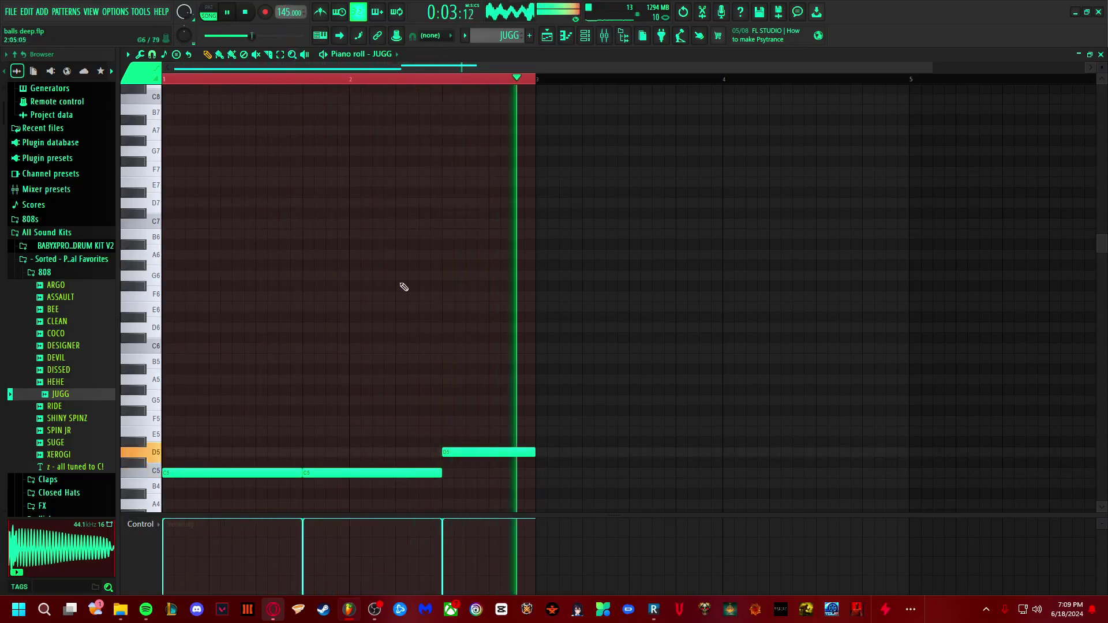
pyautogui.click(546, 35)
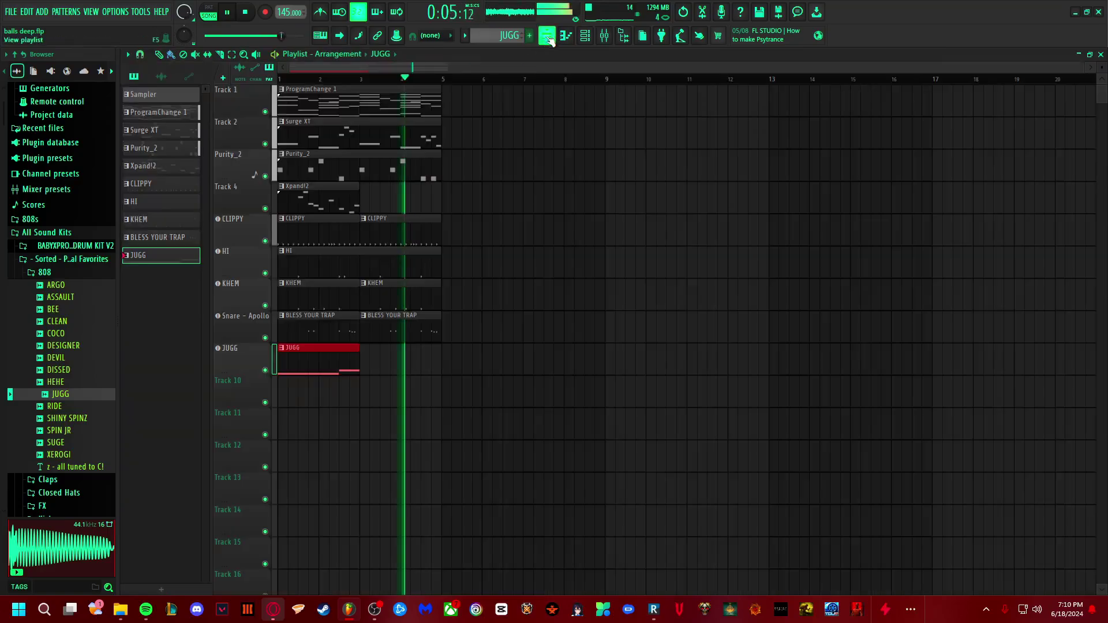
pyautogui.moveTo(393, 363); pyautogui.dragTo(372, 349)
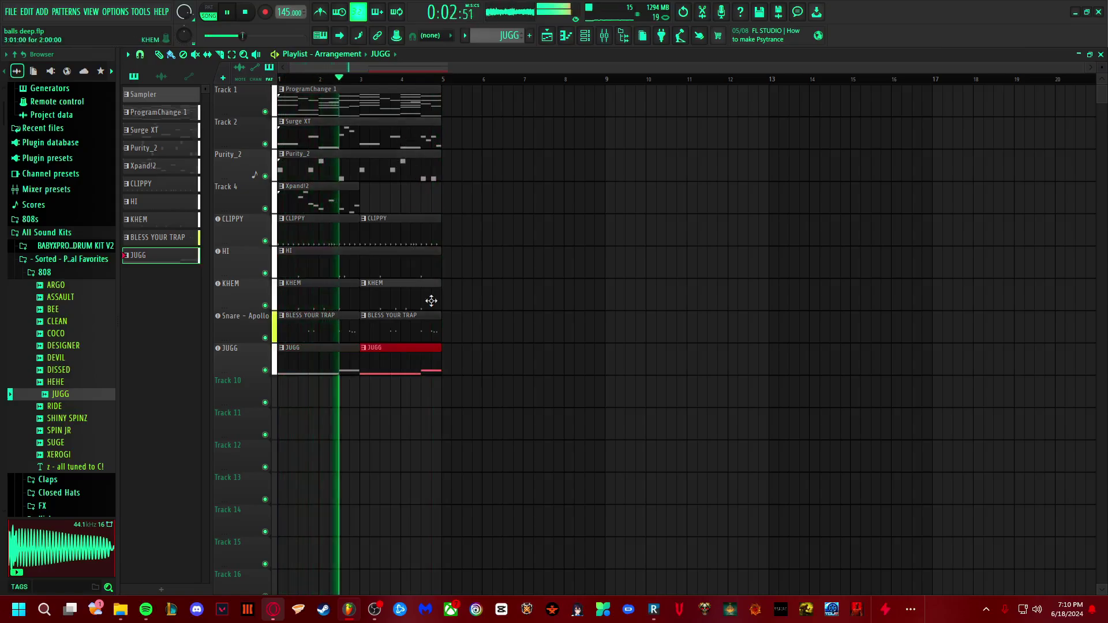
# Step: Replace the second JUGG clip by extending the first one to bar 5 and duplicating its notes into bars 3 and 4
pyautogui.rightClick(370, 371)
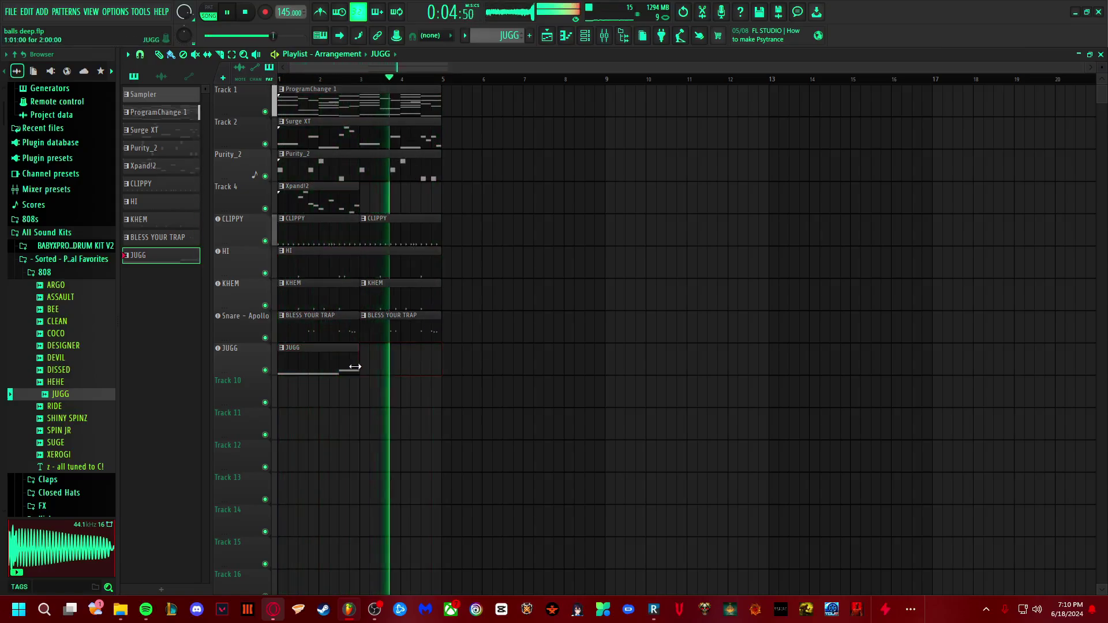
pyautogui.moveTo(360, 361); pyautogui.dragTo(432, 362)
pyautogui.press('F7')
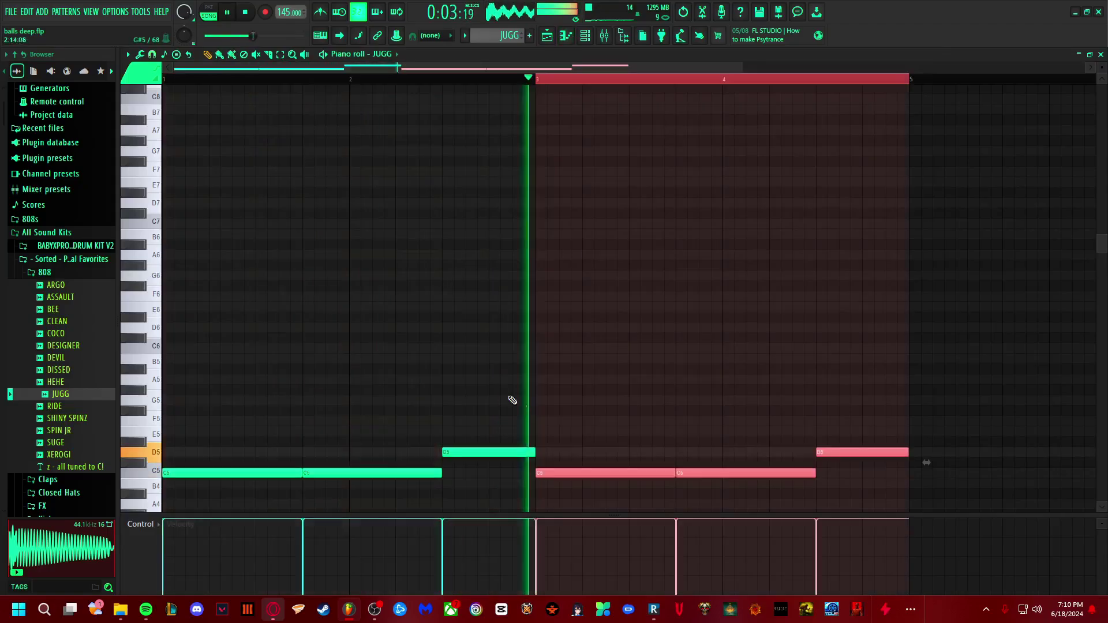
# Step: Vary the 808 in bars 3 and 4: add D5 at bar 3 step 7 and C5 at bar 4 step 3, shortening overlapping notes to fit
pyautogui.click(615, 451)
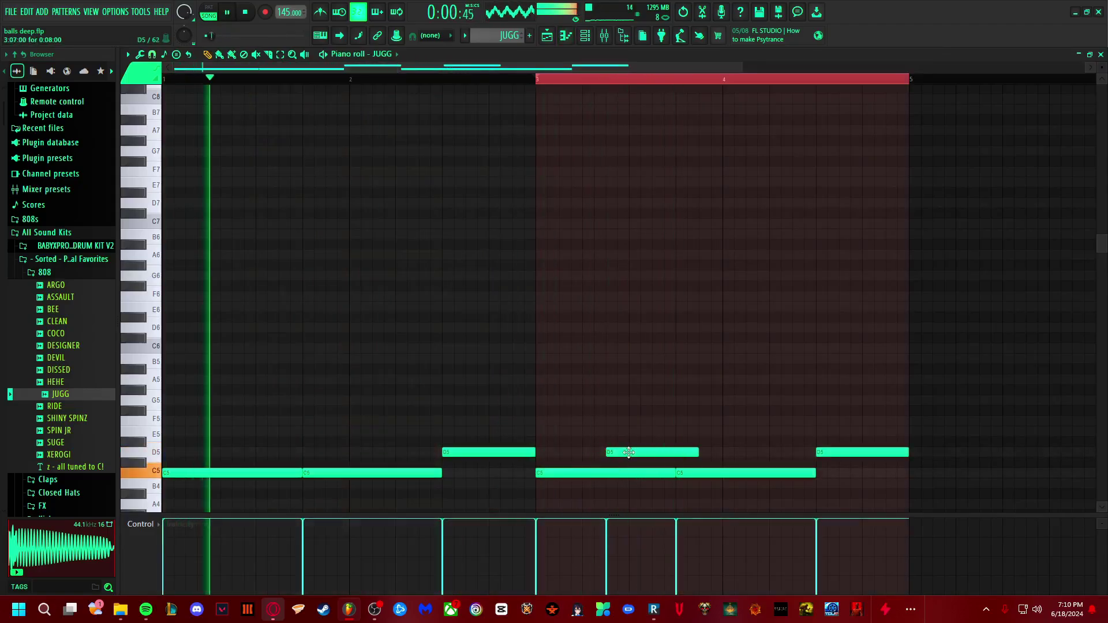
pyautogui.moveTo(671, 471); pyautogui.dragTo(606, 472)
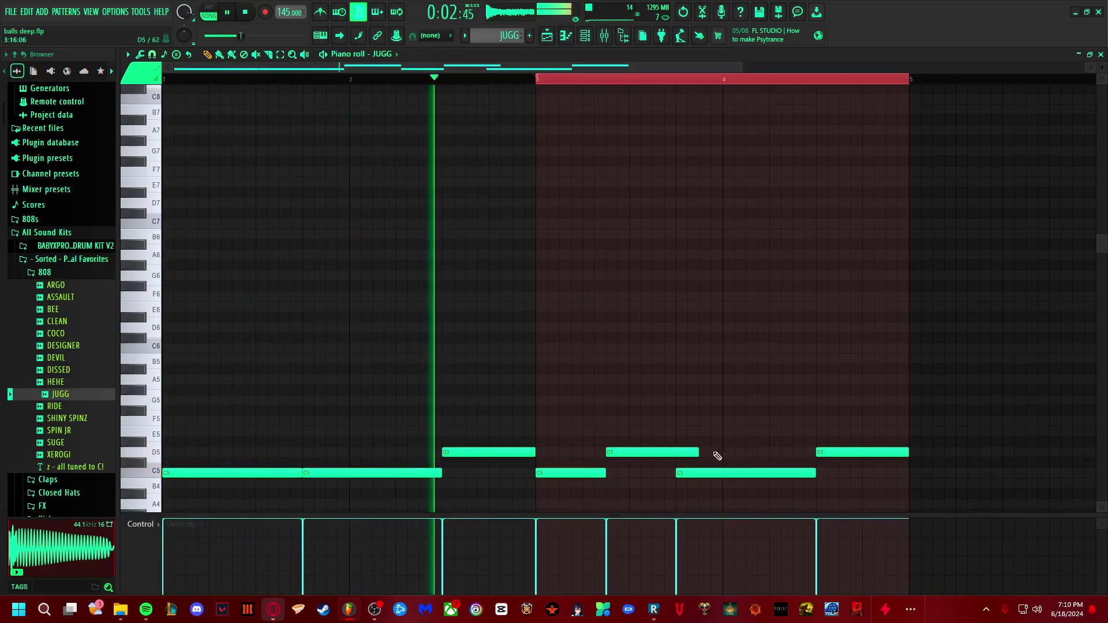
pyautogui.moveTo(697, 452); pyautogui.dragTo(669, 452)
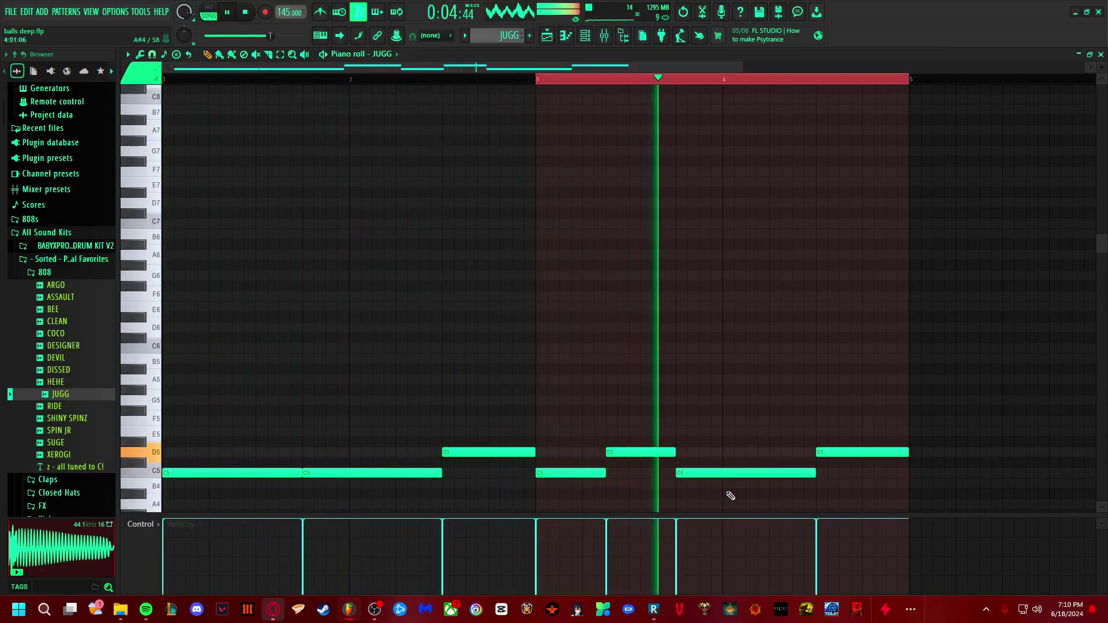
pyautogui.moveTo(813, 474); pyautogui.dragTo(745, 473)
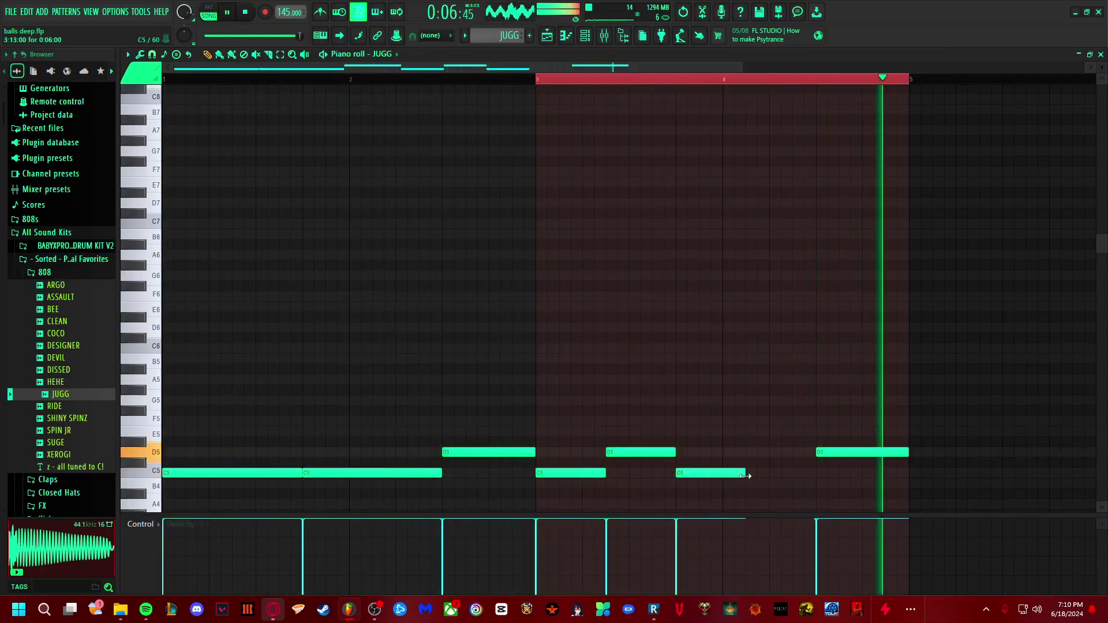
pyautogui.click(768, 472)
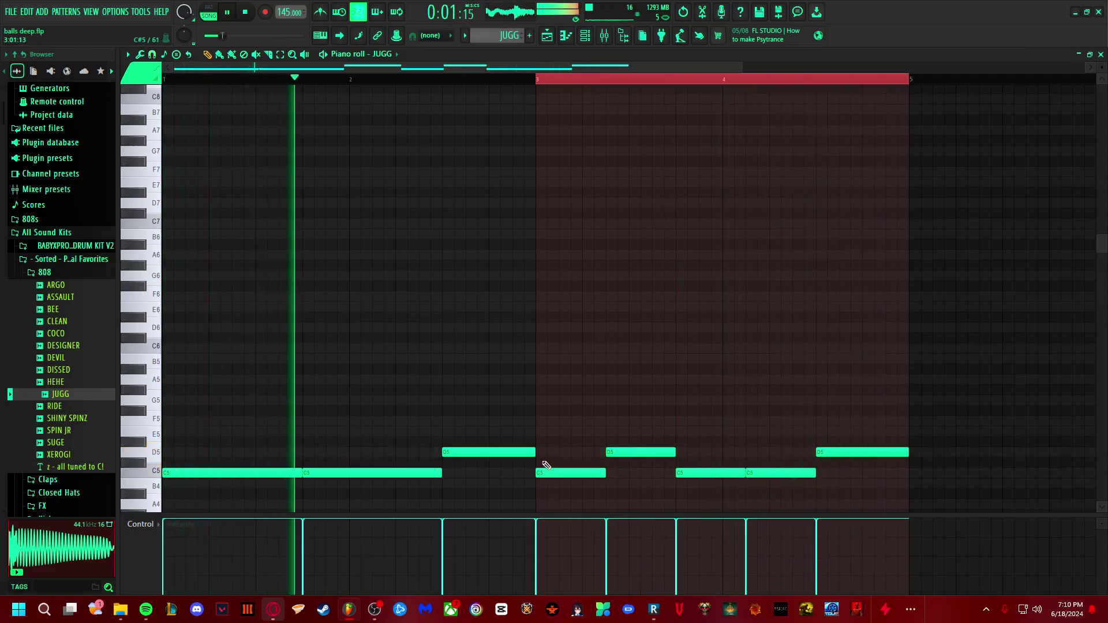
pyautogui.press('F5')
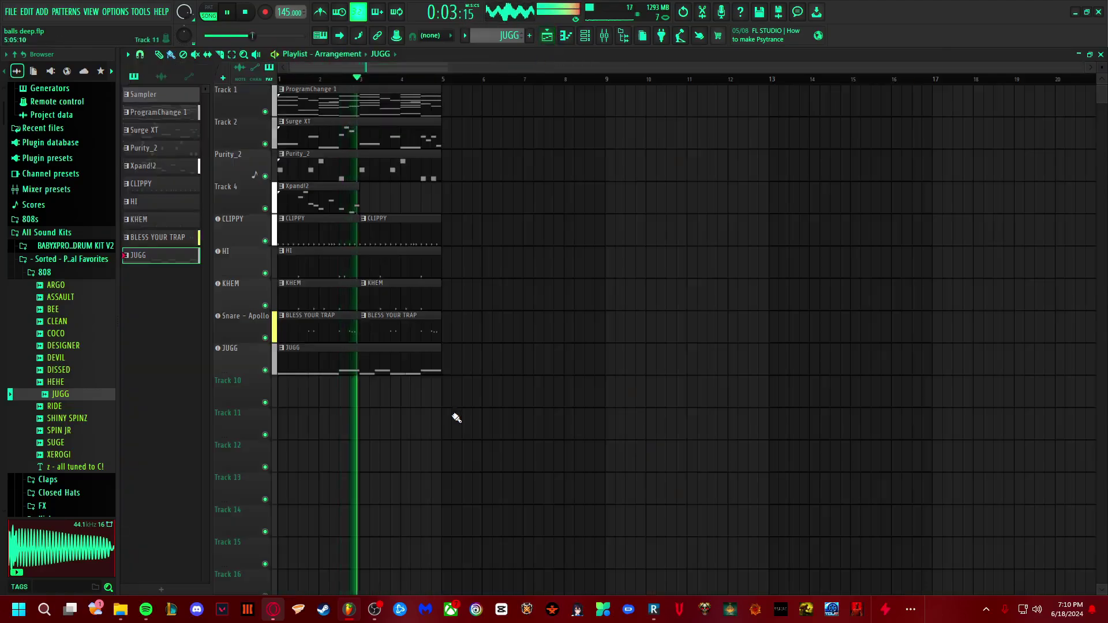
# Step: Add Fruity Soft Clipper to effect slot 10 of the Master mixer track
pyautogui.click(68, 259)
pyautogui.press('F9')
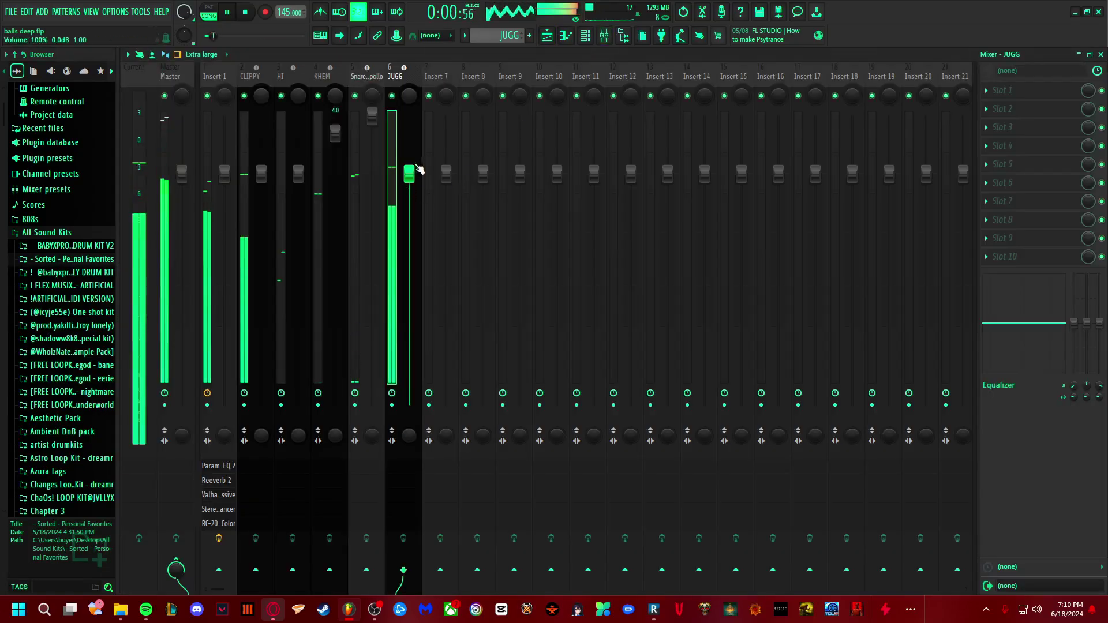
pyautogui.click(214, 76)
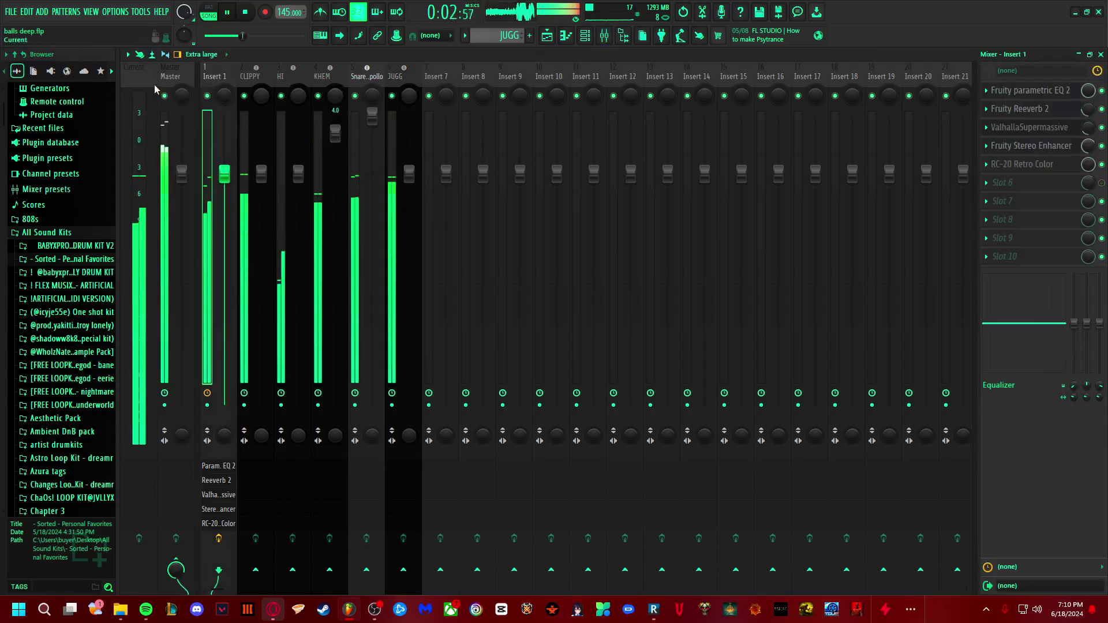
pyautogui.click(183, 77)
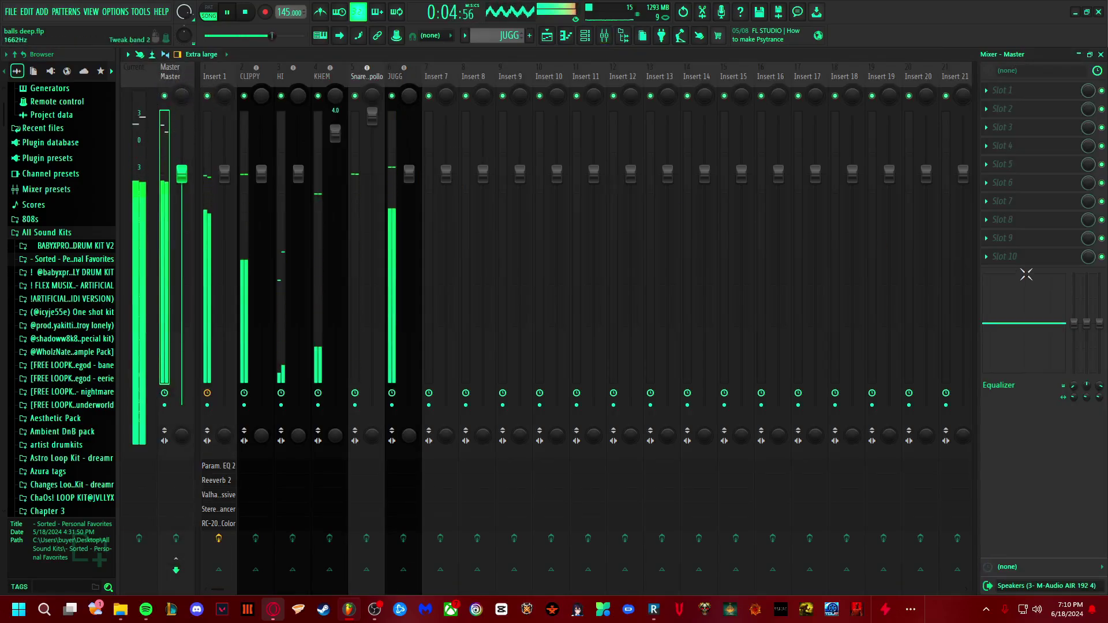
pyautogui.click(1015, 257)
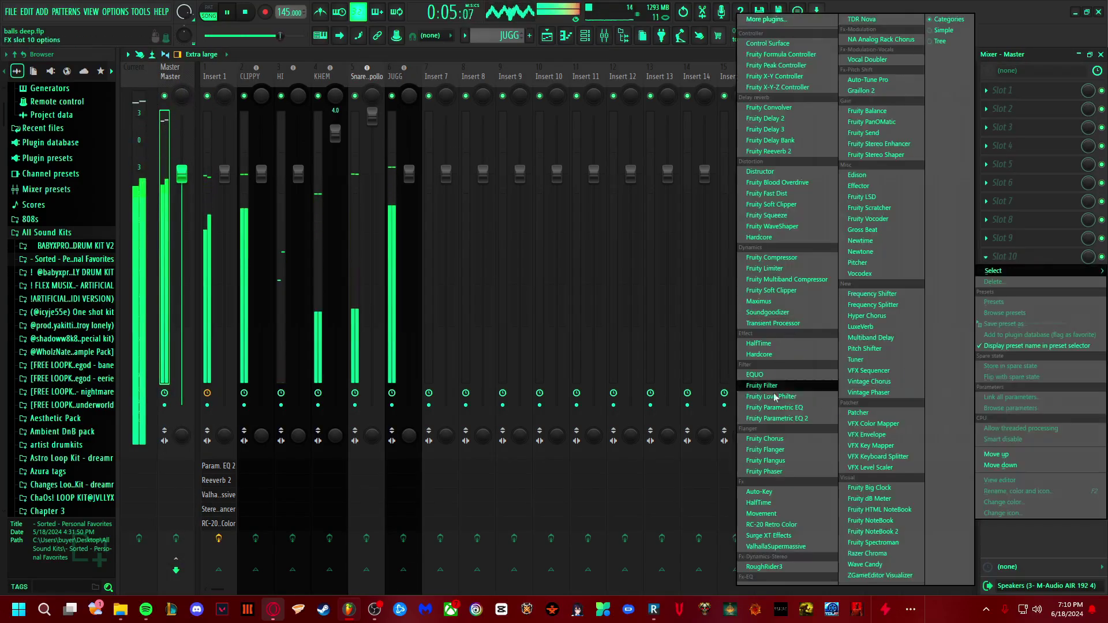
pyautogui.click(771, 290)
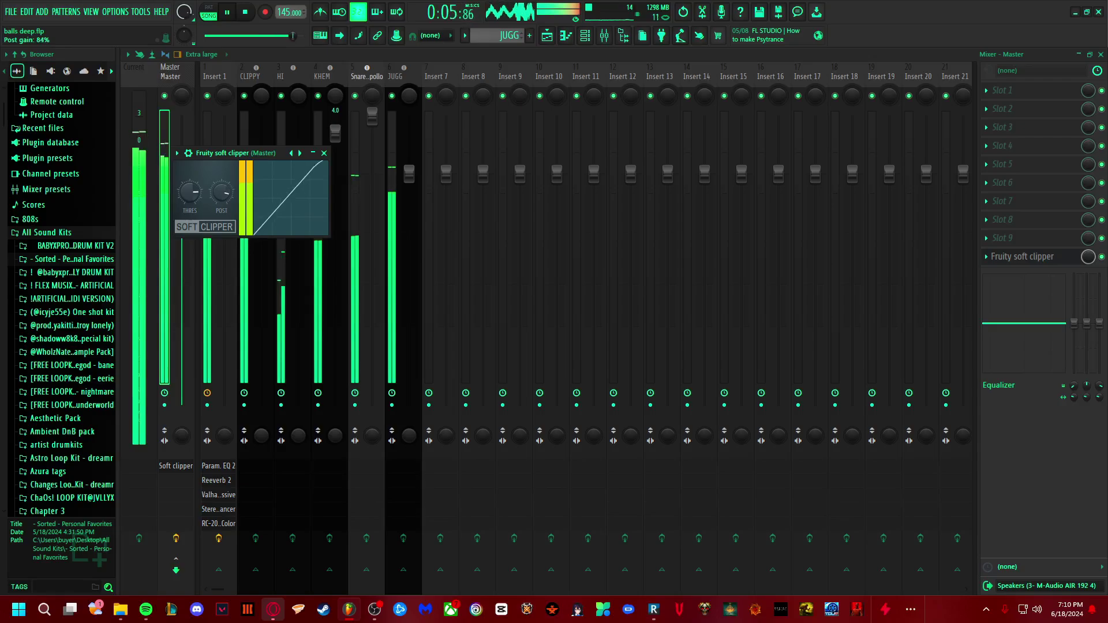
pyautogui.click(312, 153)
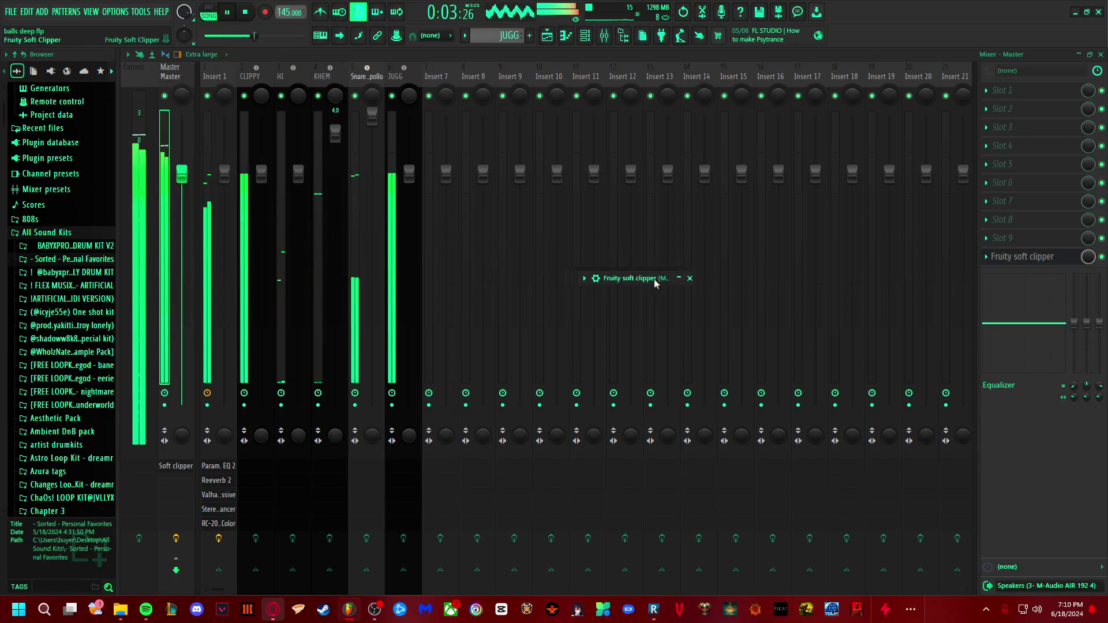
# Step: Raise the mixer volumes of JUGG to 1.0 dB, KHEM to 5.0 dB and HI to 1.1 dB
pyautogui.moveTo(409, 177); pyautogui.dragTo(409, 173)
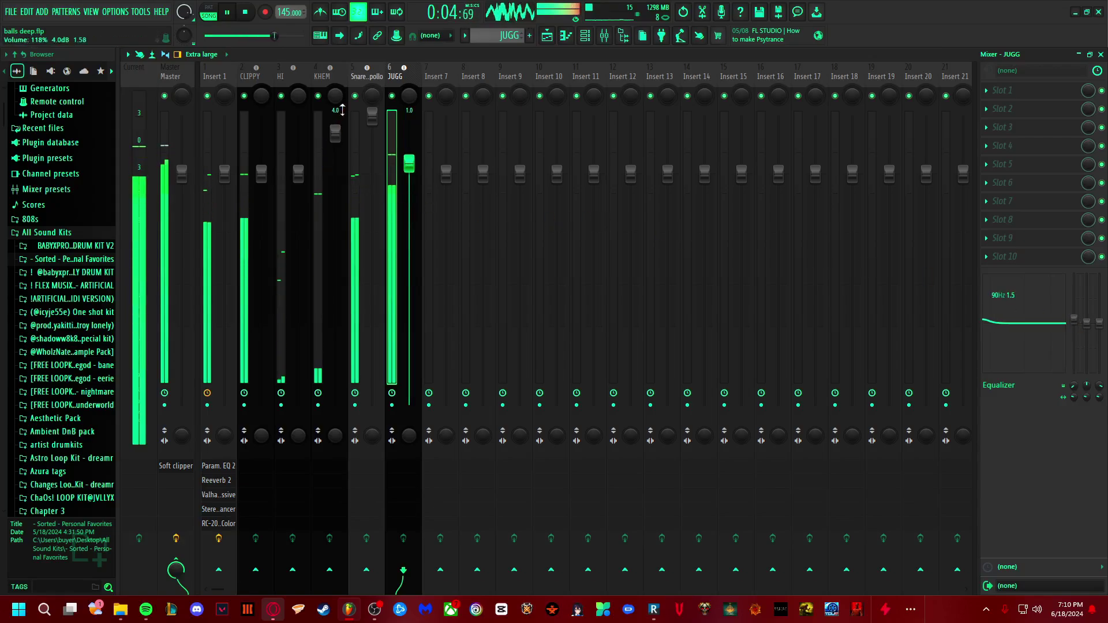
pyautogui.click(364, 83)
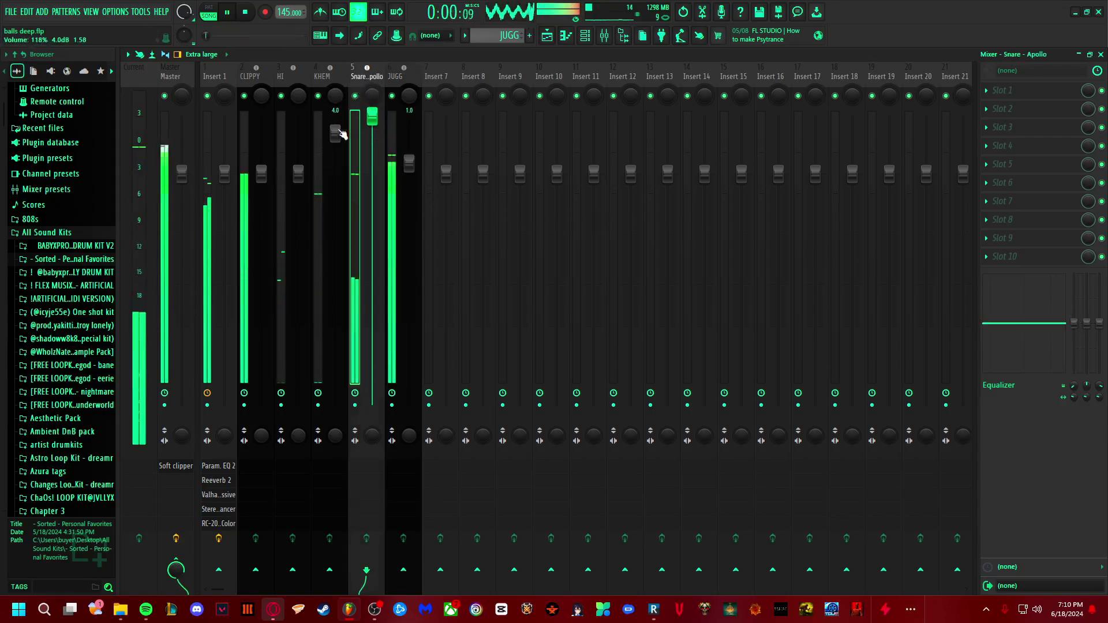
pyautogui.click(337, 131)
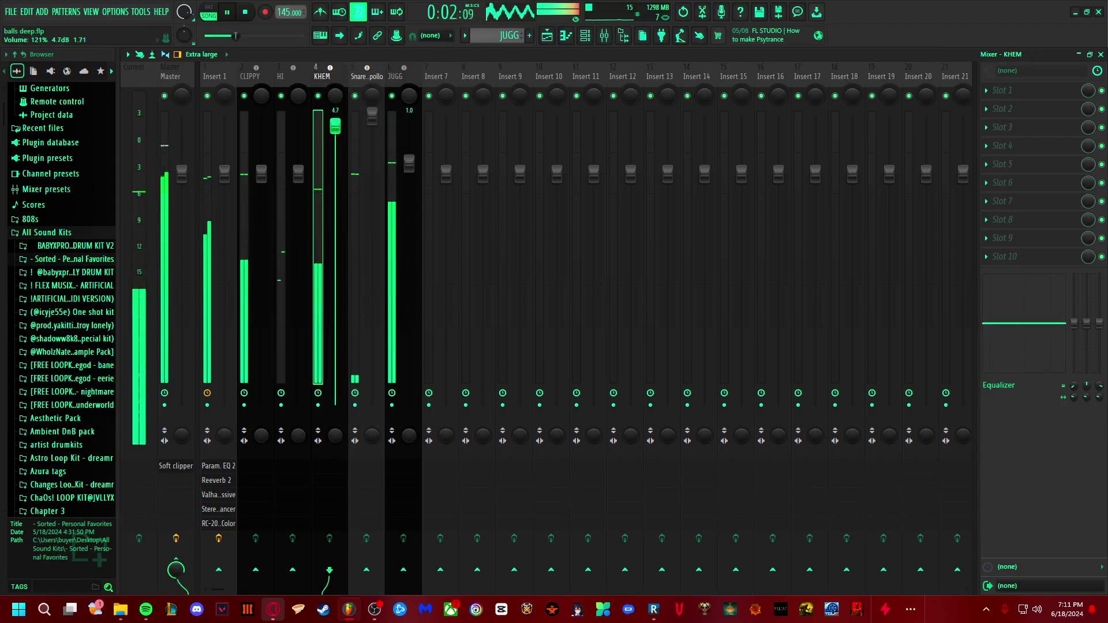
pyautogui.moveTo(335, 125); pyautogui.dragTo(335, 123)
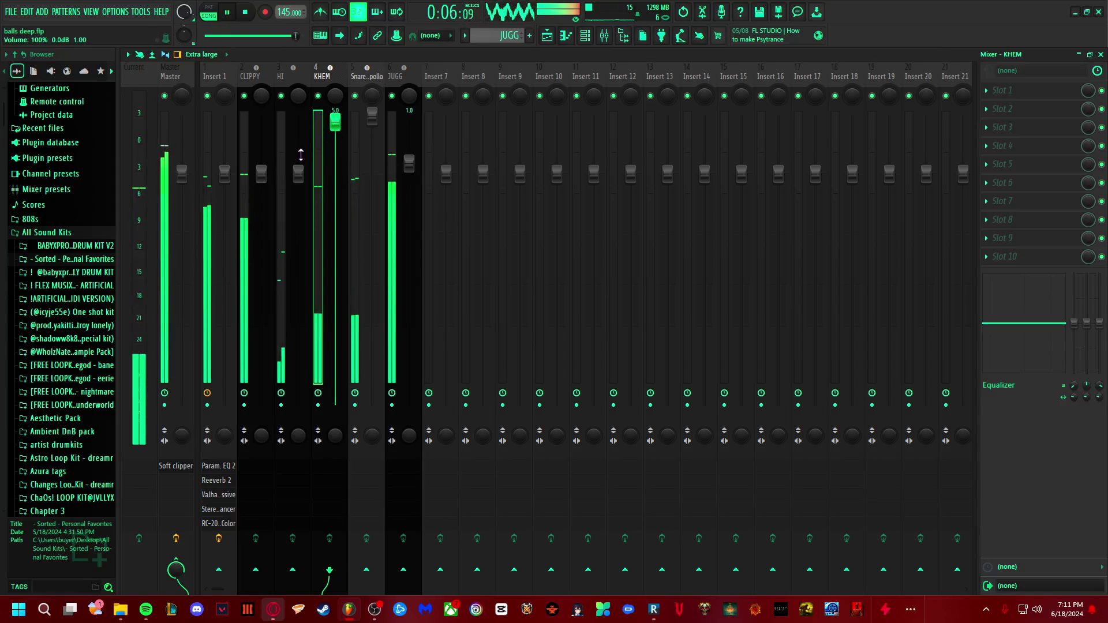
pyautogui.moveTo(298, 161); pyautogui.dragTo(298, 163)
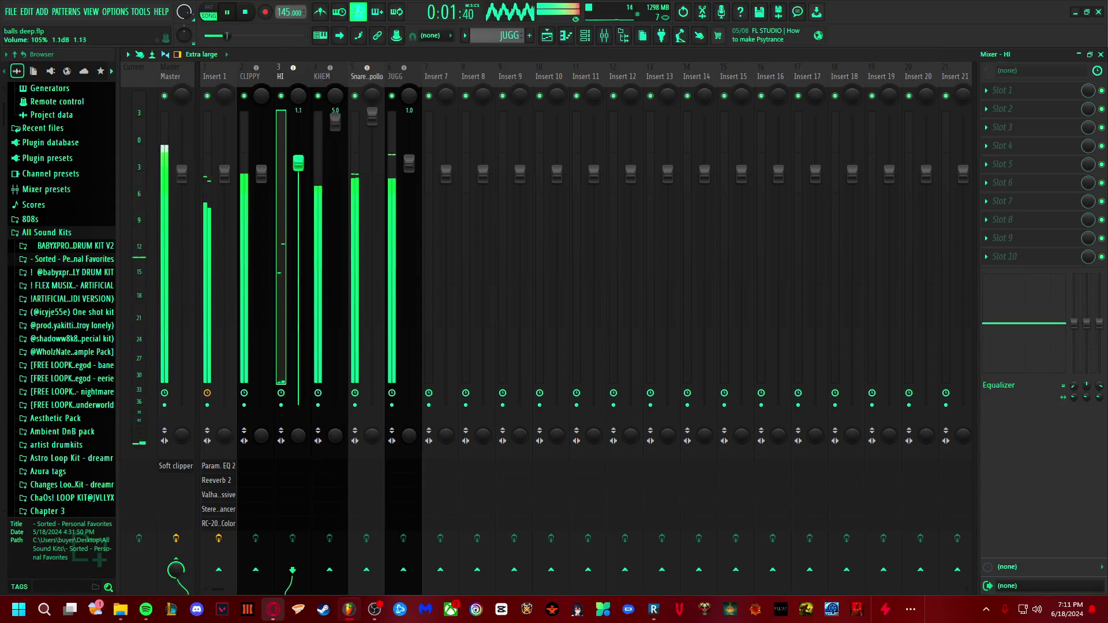
# Step: Delete the Xpand!2 and Purity_2 clips from the Playlist
pyautogui.click(546, 35)
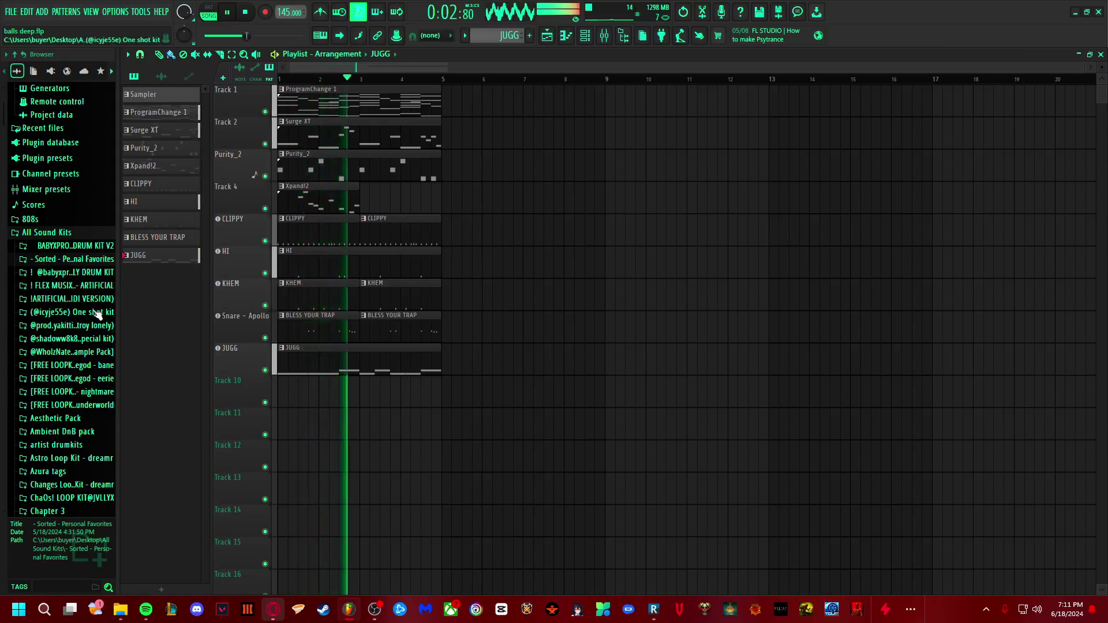
pyautogui.rightClick(323, 205)
pyautogui.rightClick(352, 171)
pyautogui.press('space')
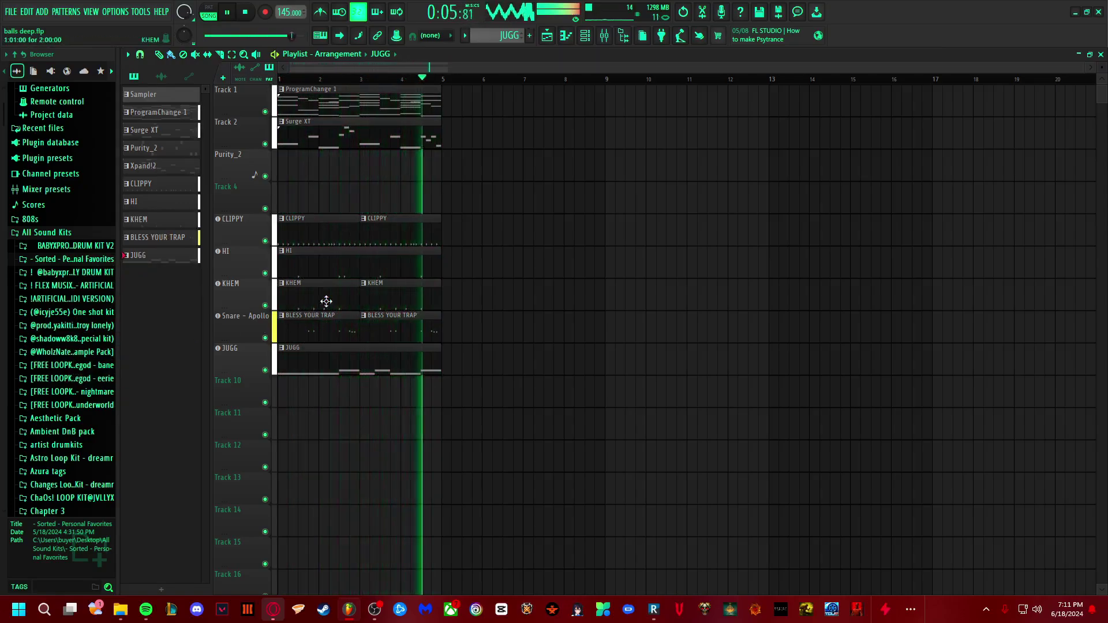
# Step: Select all hat, clap, snare and 808 clips in bars 1 to 4 and duplicate them repeatedly up to bar 41
pyautogui.keyDown('ctrl'); pyautogui.moveTo(325, 197); pyautogui.dragTo(531, 425); pyautogui.keyUp('ctrl')
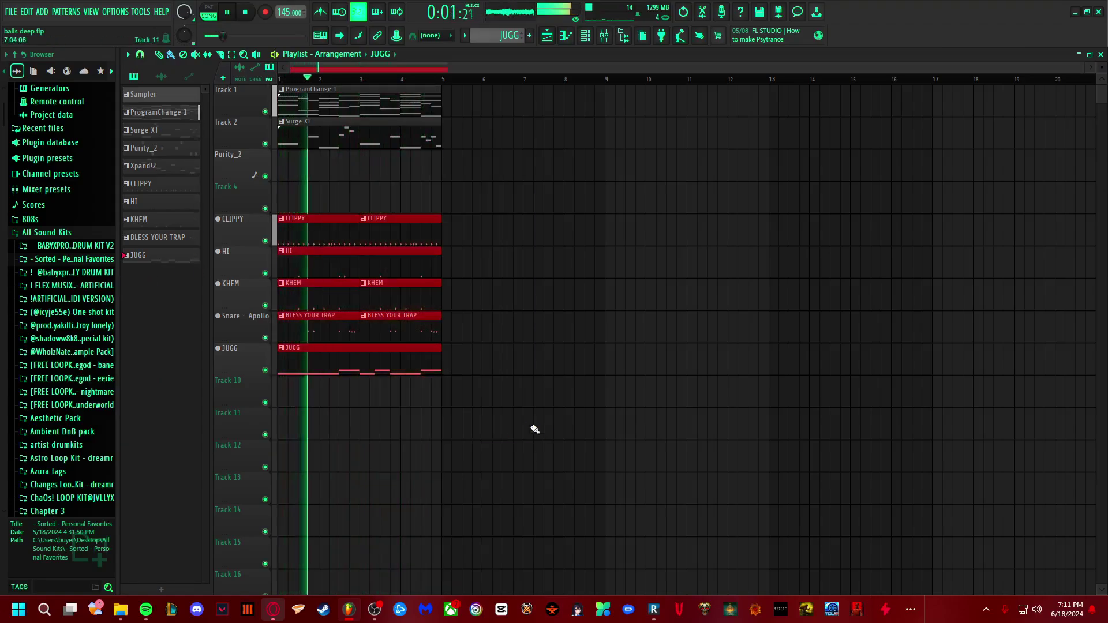
pyautogui.hotkey('ctrl', 'b')
pyautogui.hotkey('ctrl', 'b')
pyautogui.hotkey('ctrl', 'b')
pyautogui.hotkey('ctrl', 'b')
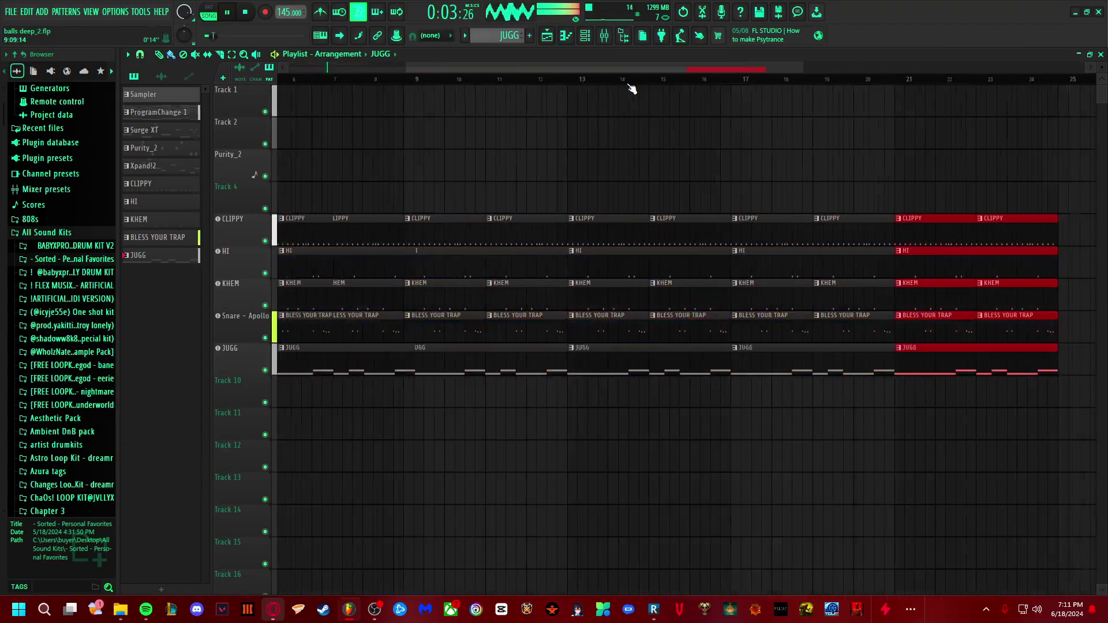
pyautogui.scroll(-4, 632, 87)
pyautogui.hotkey('ctrl', 'b')
pyautogui.hotkey('ctrl', 'b')
pyautogui.hotkey('ctrl', 'b')
pyautogui.hotkey('ctrl', 'b')
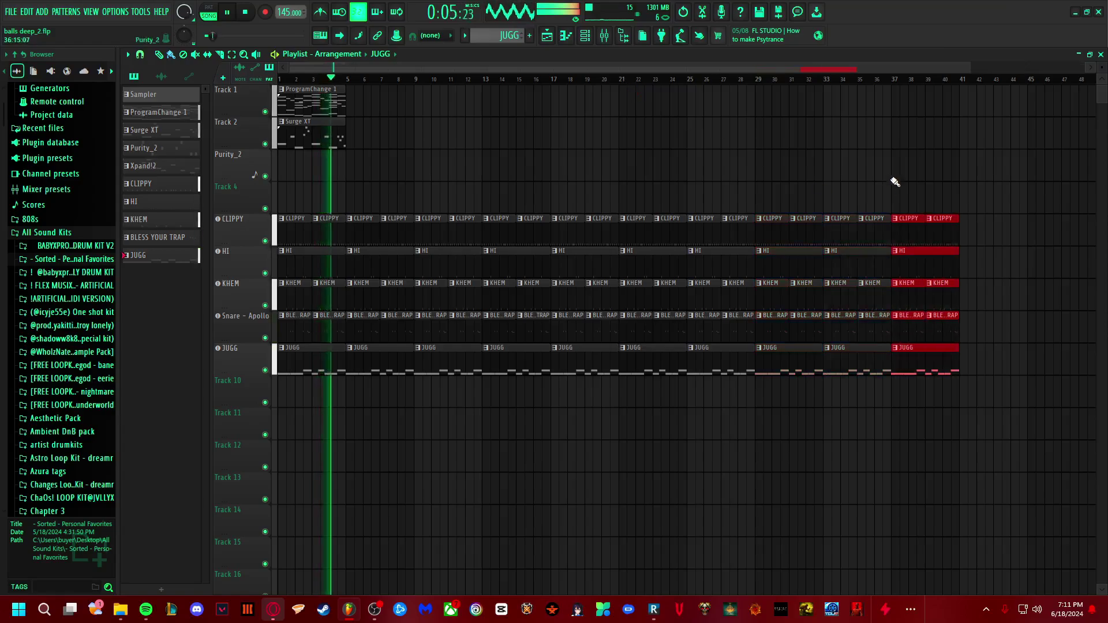
# Step: Repeat the ProgramChange 1 and Surge XT clips along the arrangement and delete the copies beyond bar 41
pyautogui.keyDown('ctrl'); pyautogui.click(915, 166); pyautogui.keyUp('ctrl')
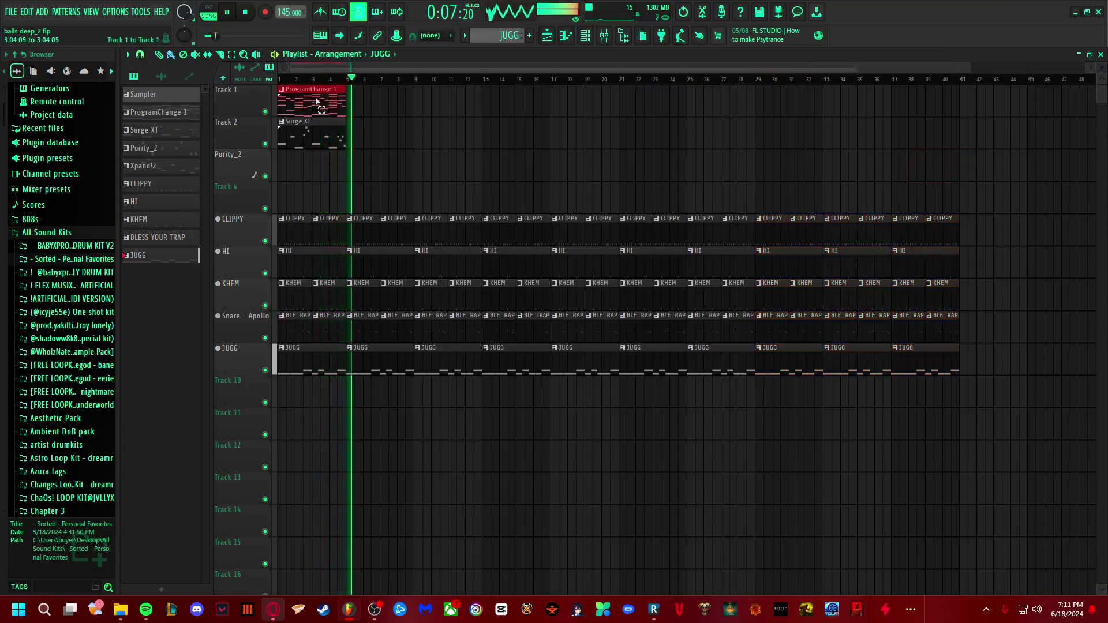
pyautogui.hotkey('ctrl', 'b')
pyautogui.hotkey('ctrl', 'b')
pyautogui.hotkey('ctrl', 'b')
pyautogui.hotkey('ctrl', 'b')
pyautogui.hotkey('ctrl', 'b')
pyautogui.hotkey('ctrl', 'b')
pyautogui.hotkey('ctrl', 'b')
pyautogui.hotkey('ctrl', 'b')
pyautogui.hotkey('ctrl', 'b')
pyautogui.hotkey('ctrl', 'b')
pyautogui.hotkey('ctrl', 'b')
pyautogui.hotkey('ctrl', 'b')
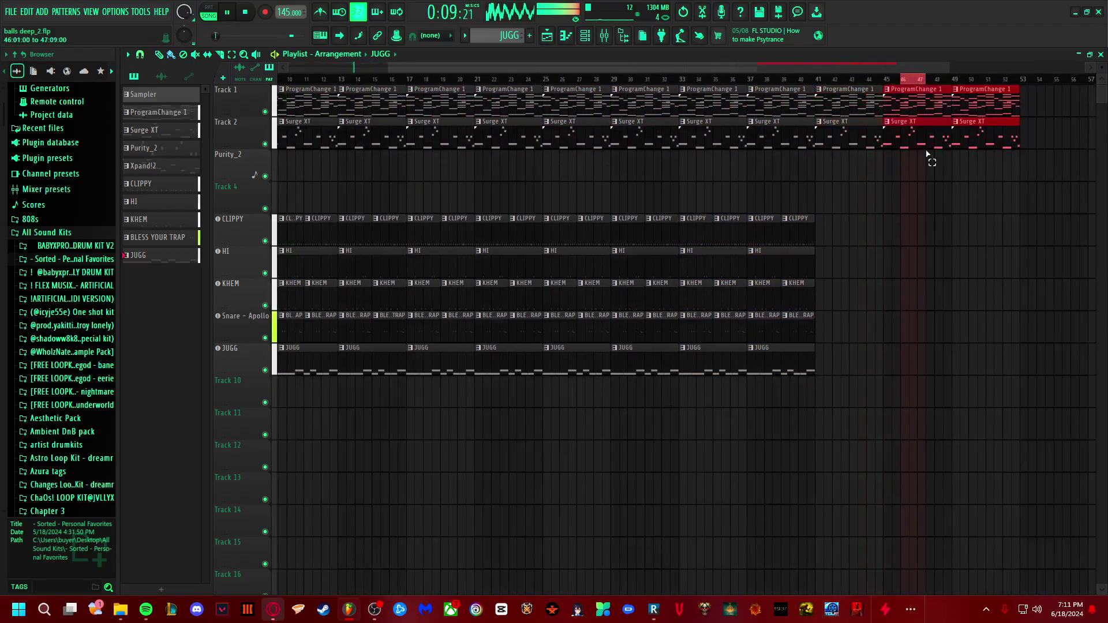
pyautogui.moveTo(926, 154); pyautogui.dragTo(887, 142)
pyautogui.rightClick(874, 130)
pyautogui.moveTo(624, 68); pyautogui.dragTo(404, 69)
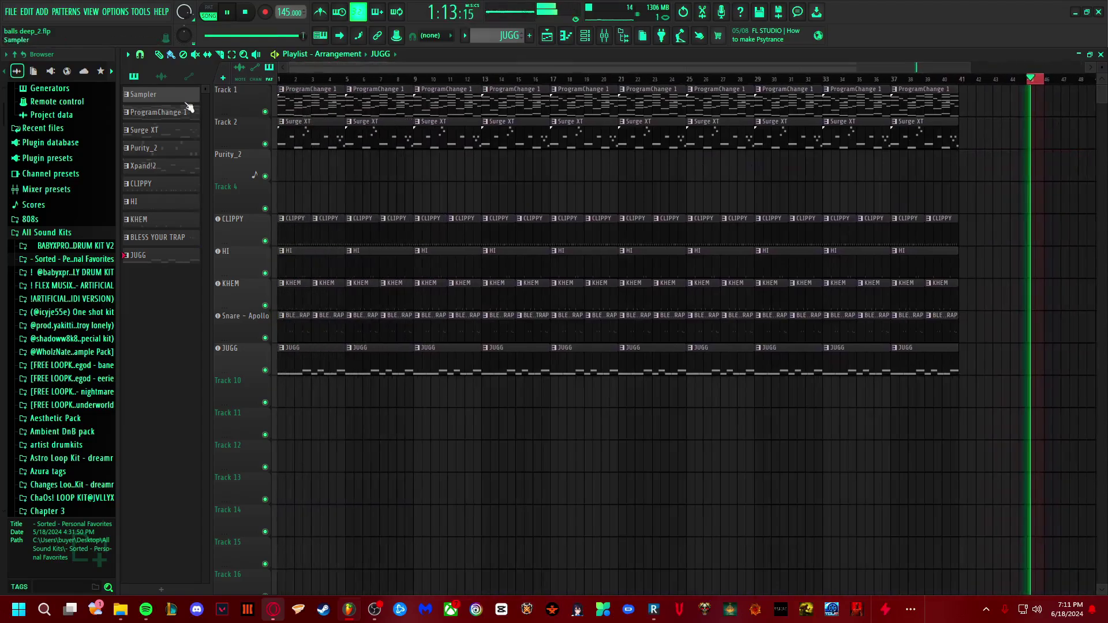
# Step: Clear the drum and 808 clips from the first four bars so only the melody clips play there
pyautogui.moveTo(292, 225)
pyautogui.mouseDown()
pyautogui.moveTo(289, 472)
pyautogui.moveTo(323, 325)
pyautogui.mouseUp()
pyautogui.press('space')
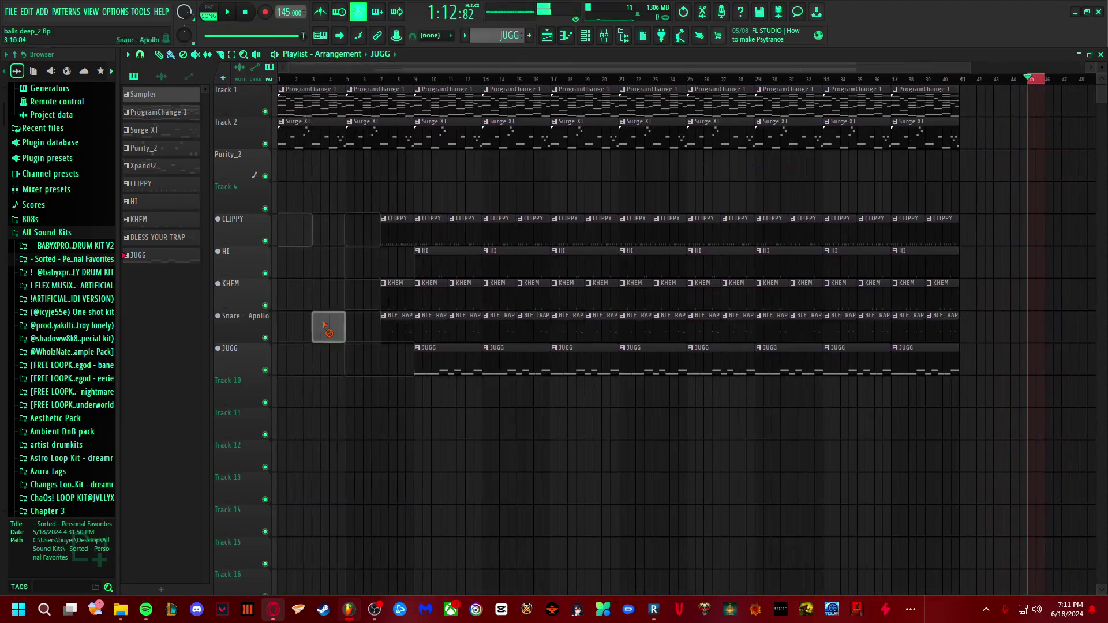
pyautogui.click(33, 27)
pyautogui.moveTo(285, 222); pyautogui.dragTo(319, 236)
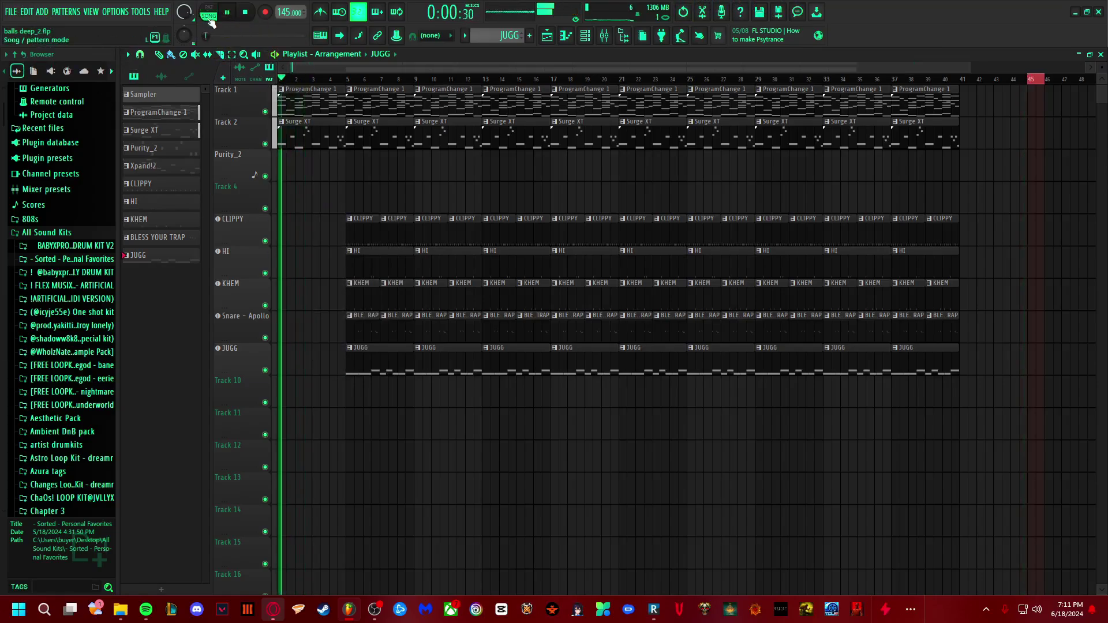
pyautogui.press('space')
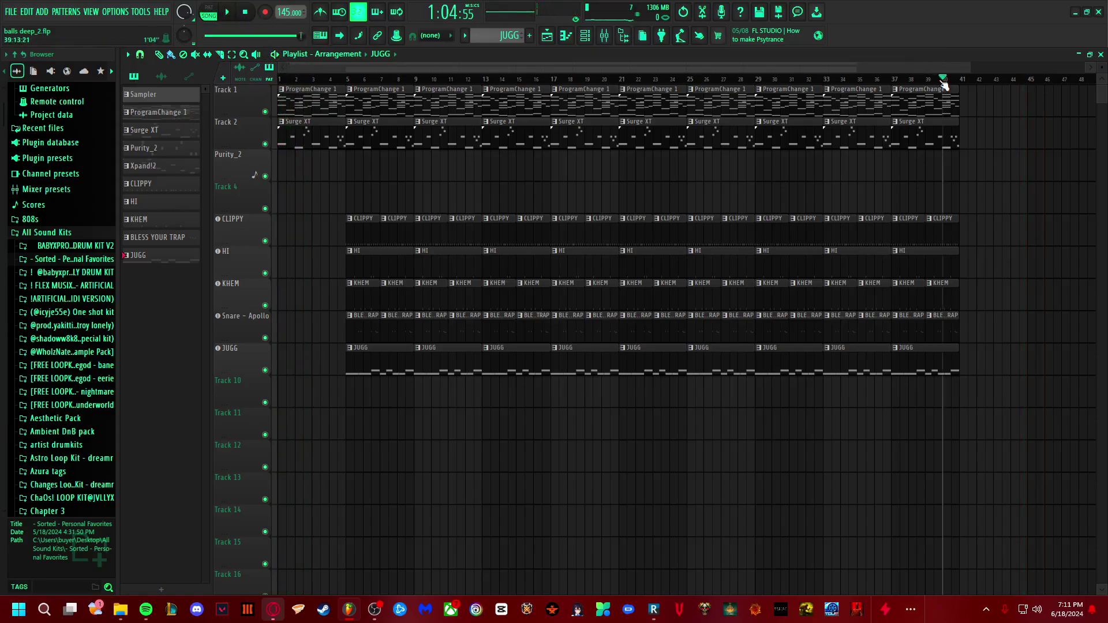
# Step: Delete the Surge XT clips at bars 1 and 5 and the JUGG clip at bar 5
pyautogui.rightClick(323, 136)
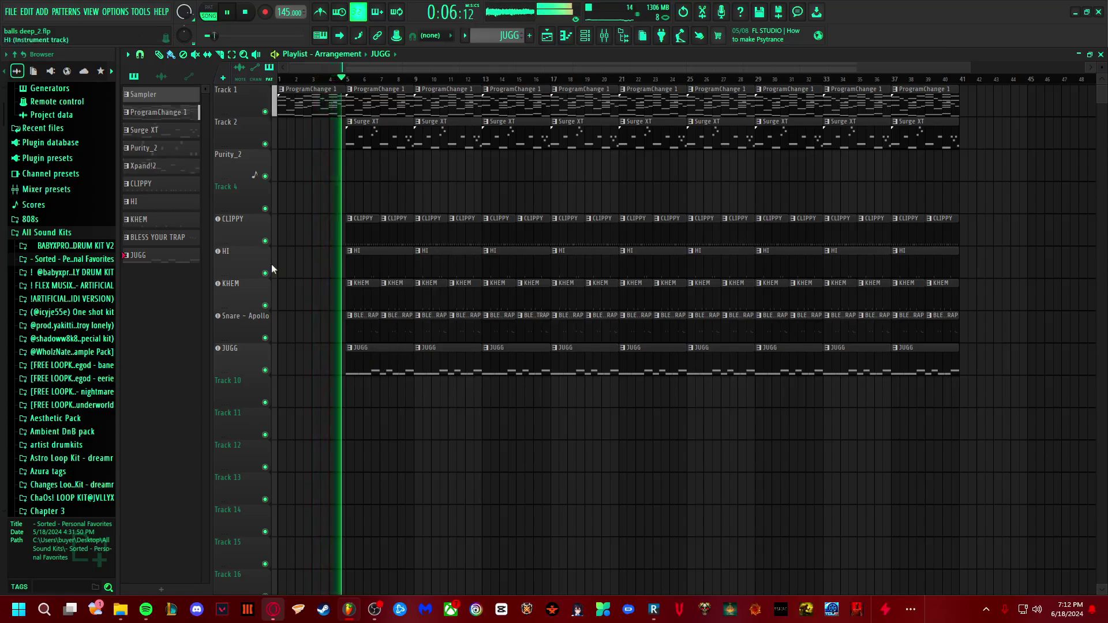
pyautogui.rightClick(372, 133)
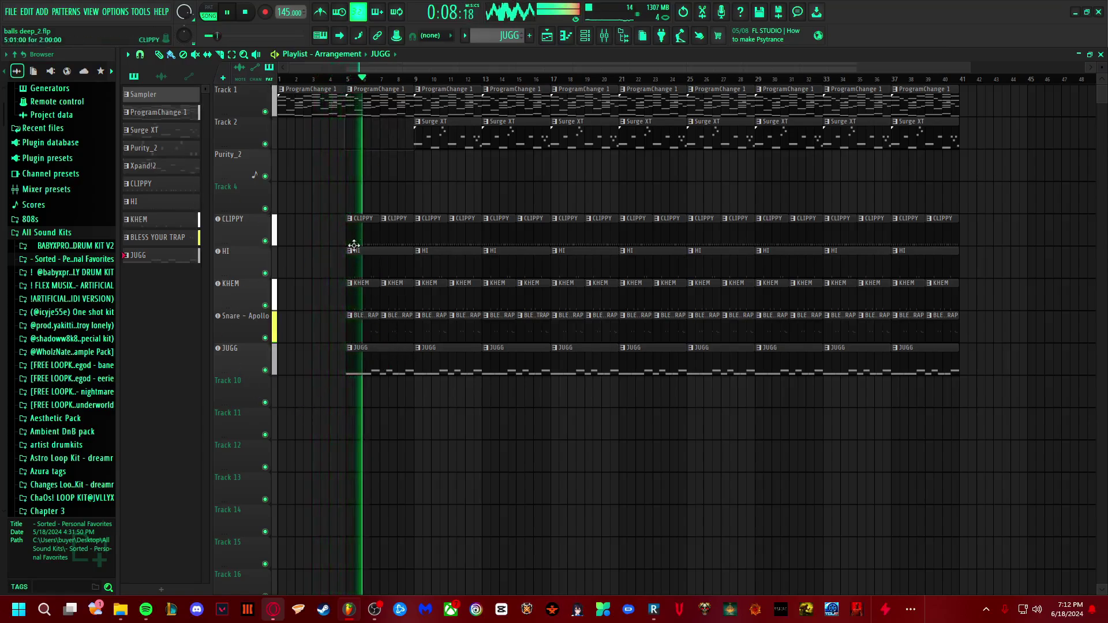
pyautogui.rightClick(378, 361)
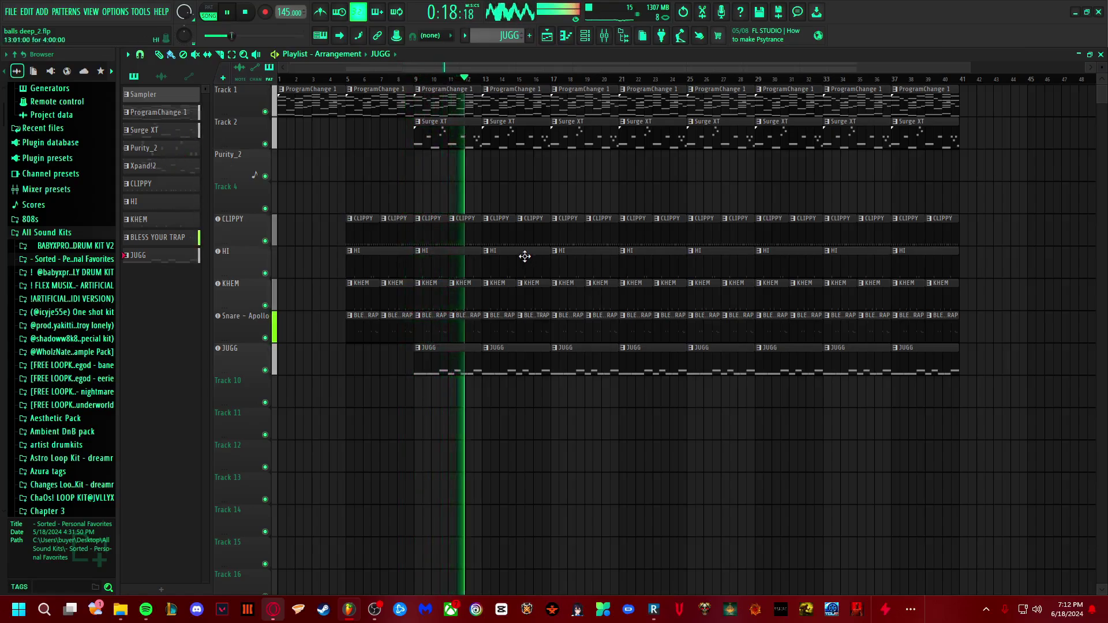
# Step: Place a Purity_2 clip at bar 17 on the Purity_2 track
pyautogui.scroll(3, 511, 88)
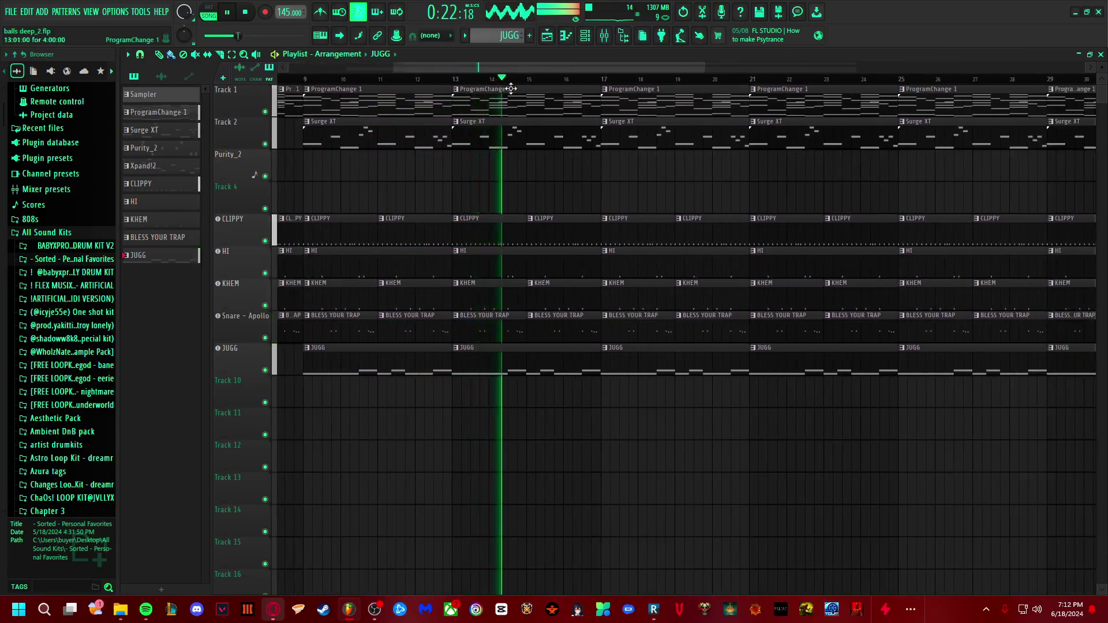
pyautogui.moveTo(188, 154); pyautogui.dragTo(600, 170)
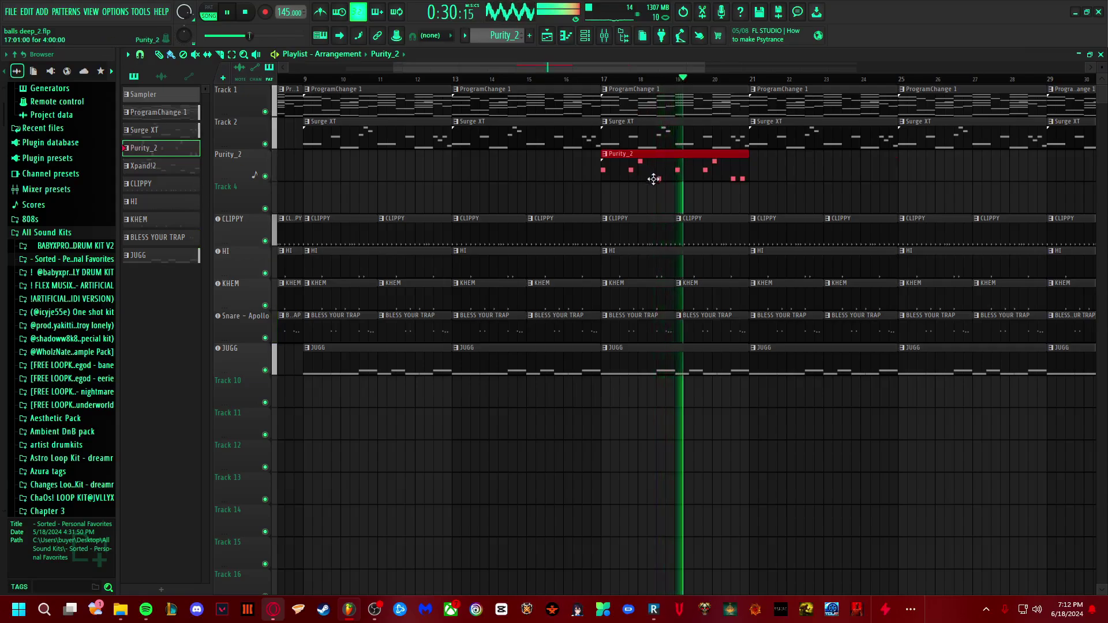
# Step: Duplicate the Purity_2 clip along its track so that four back-to-back copies run from bar 17 to bar 33
pyautogui.hotkey('ctrl', 'b')
pyautogui.scroll(-2, 734, 82)
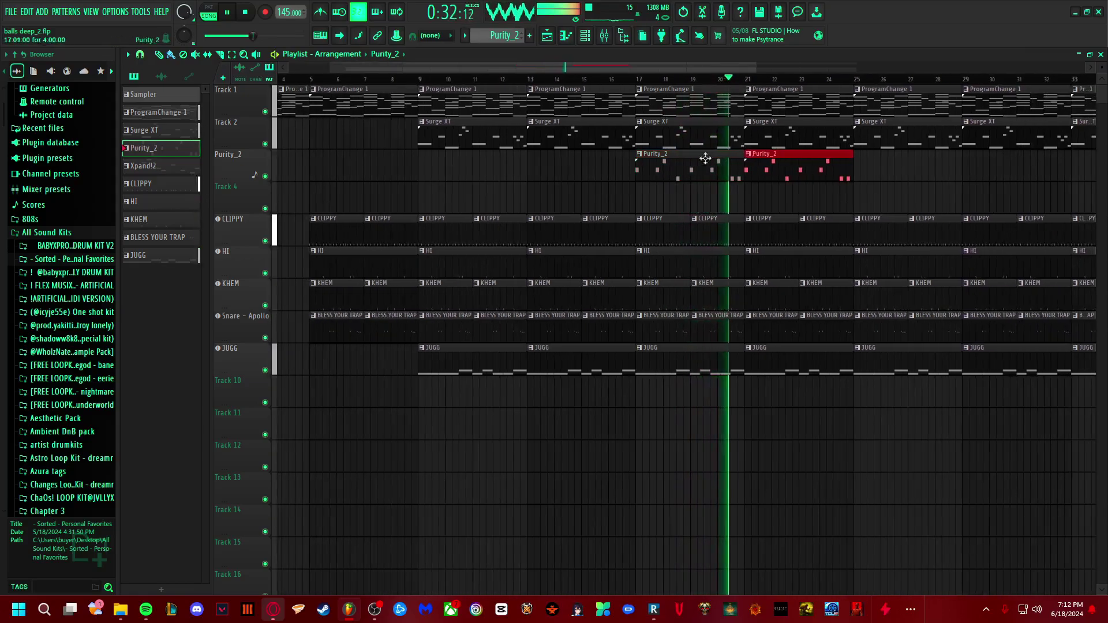
pyautogui.moveTo(707, 158); pyautogui.dragTo(872, 178)
pyautogui.hotkey('ctrl', 'b')
pyautogui.hscroll(1, 661, 113)
pyautogui.scroll(-2, 687, 83)
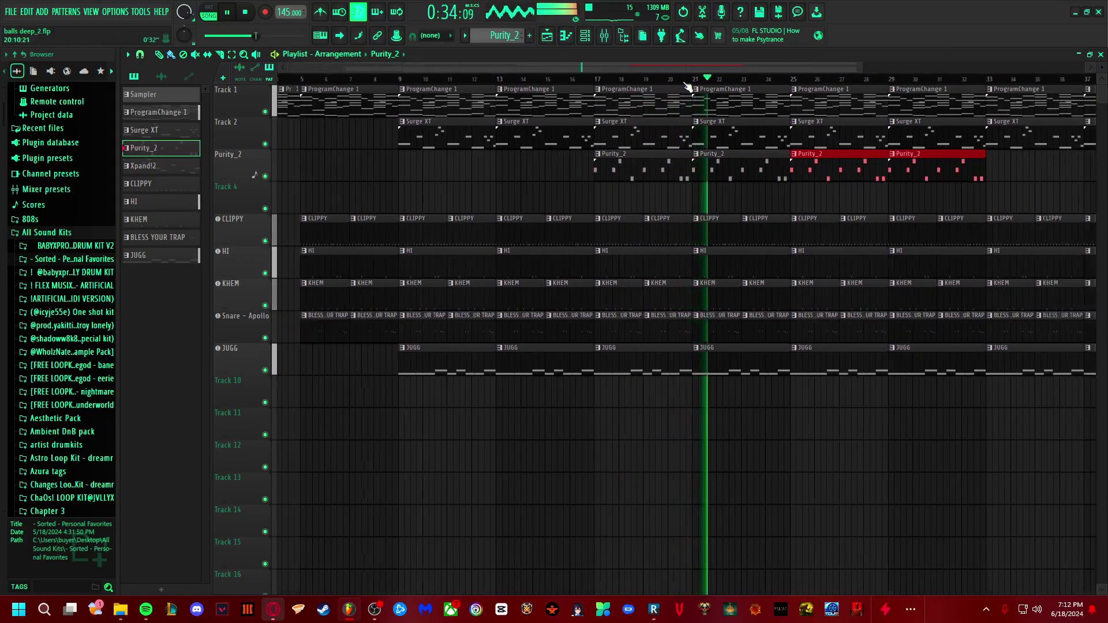
# Step: Place Xpand!2 clips at bars 27 and 29 on Track 4, and duplicate the bar 29 Purity_2 and Xpand!2 clips to bar 33
pyautogui.moveTo(683, 67); pyautogui.dragTo(809, 66)
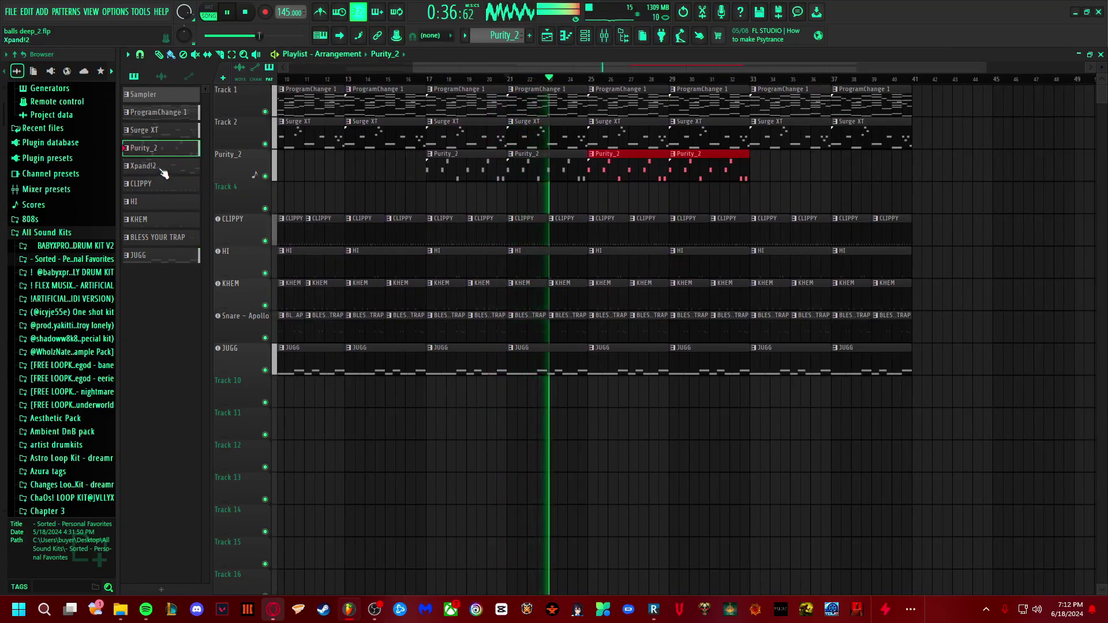
pyautogui.moveTo(164, 173); pyautogui.dragTo(691, 195)
pyautogui.rightClick(693, 195)
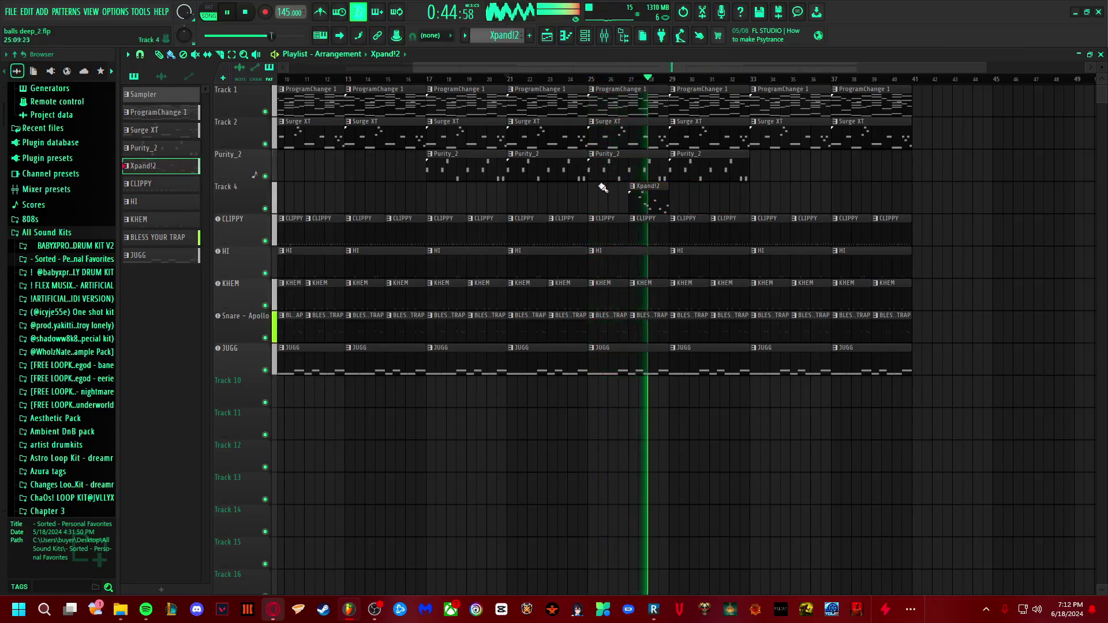
pyautogui.moveTo(163, 177); pyautogui.dragTo(675, 193)
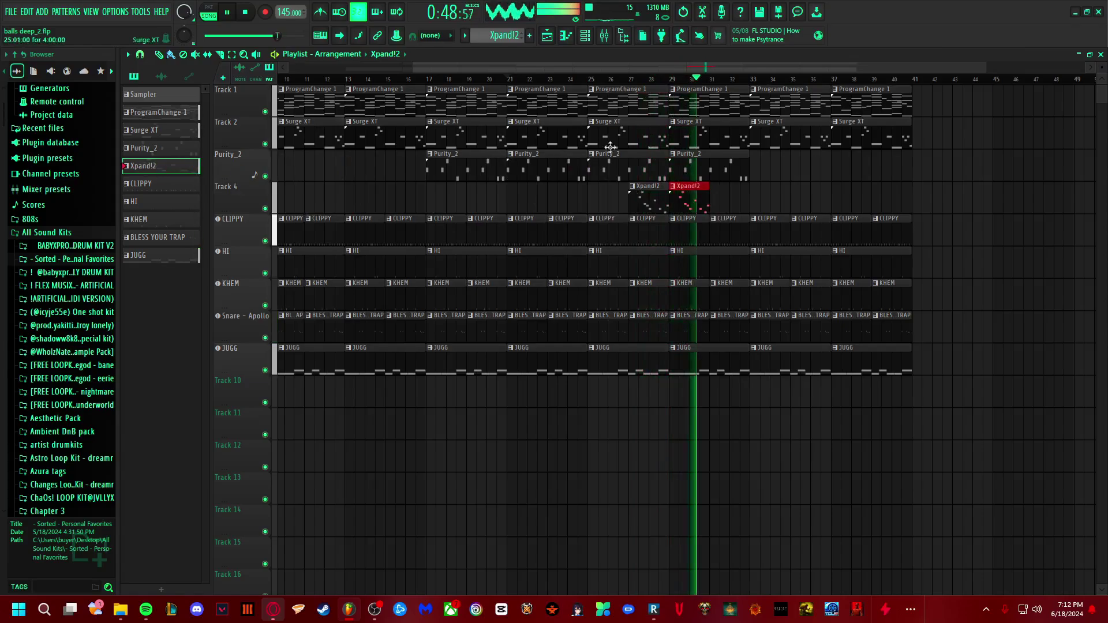
pyautogui.hotkey('ctrl', 'b')
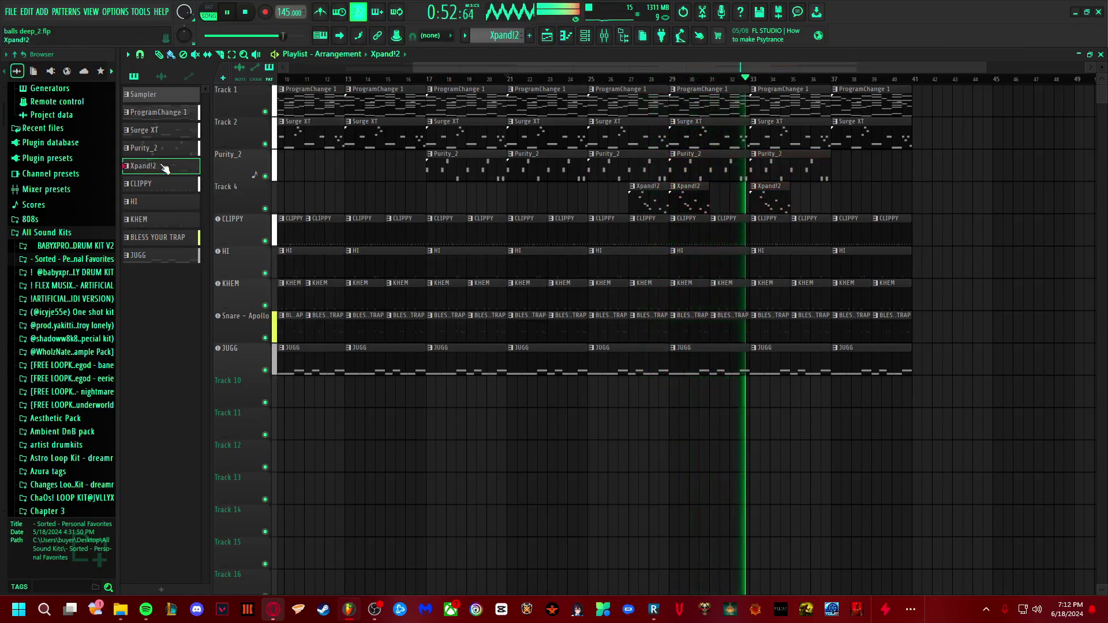
# Step: Place an Xpand!2 clip at bar 37 on Track 4 and duplicate it to bar 39
pyautogui.moveTo(164, 167); pyautogui.dragTo(844, 199)
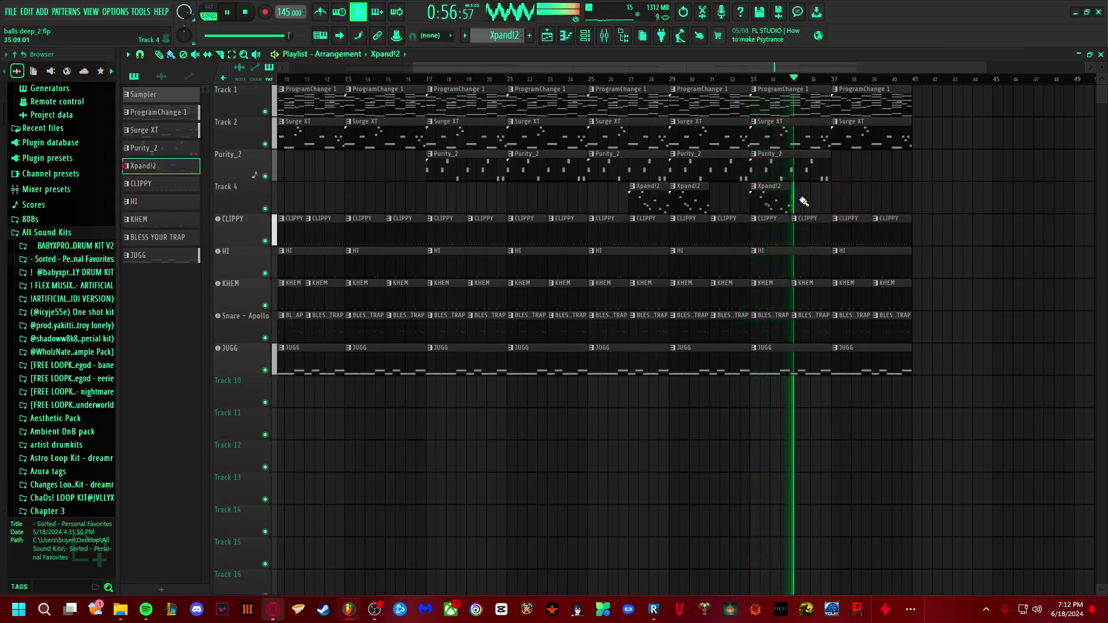
pyautogui.moveTo(802, 206); pyautogui.dragTo(852, 195)
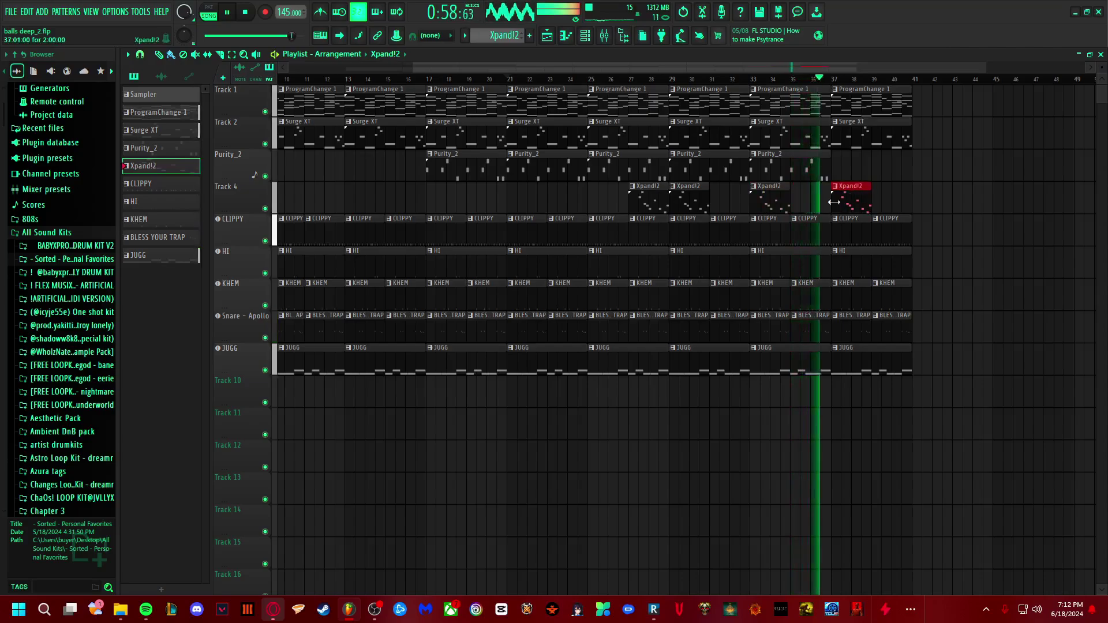
pyautogui.hotkey('ctrl', 'b')
# Step: Duplicate the ProgramChange 1, Surge XT, drum and JUGG clips of bars 37 to 40 to bar 41
pyautogui.moveTo(842, 100); pyautogui.dragTo(989, 371)
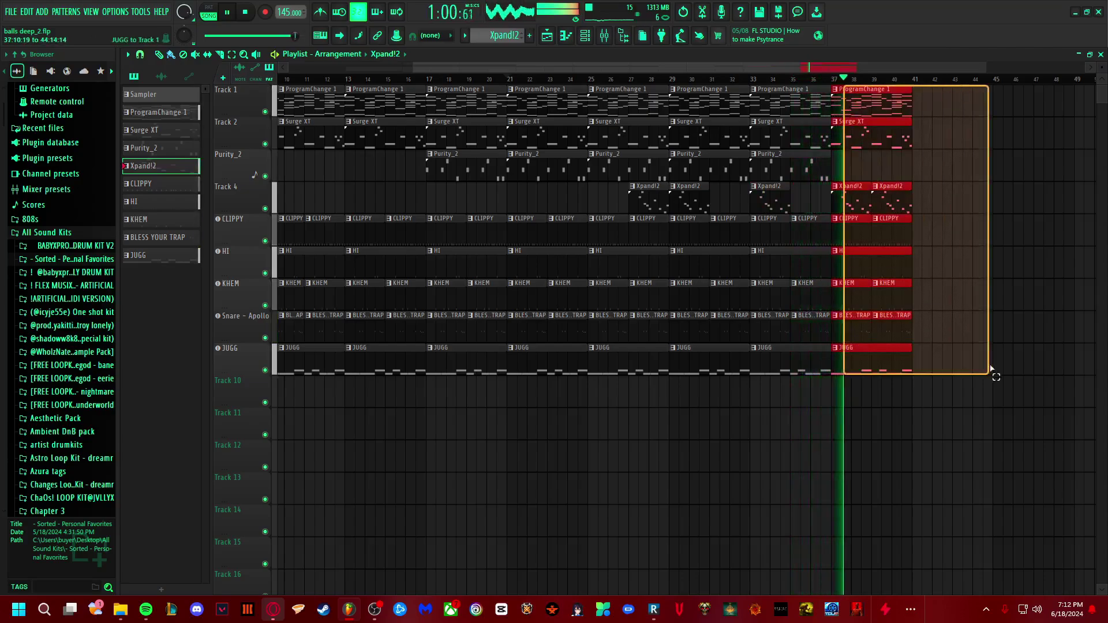
pyautogui.hotkey('ctrl', 'b')
pyautogui.scroll(-1, 933, 85)
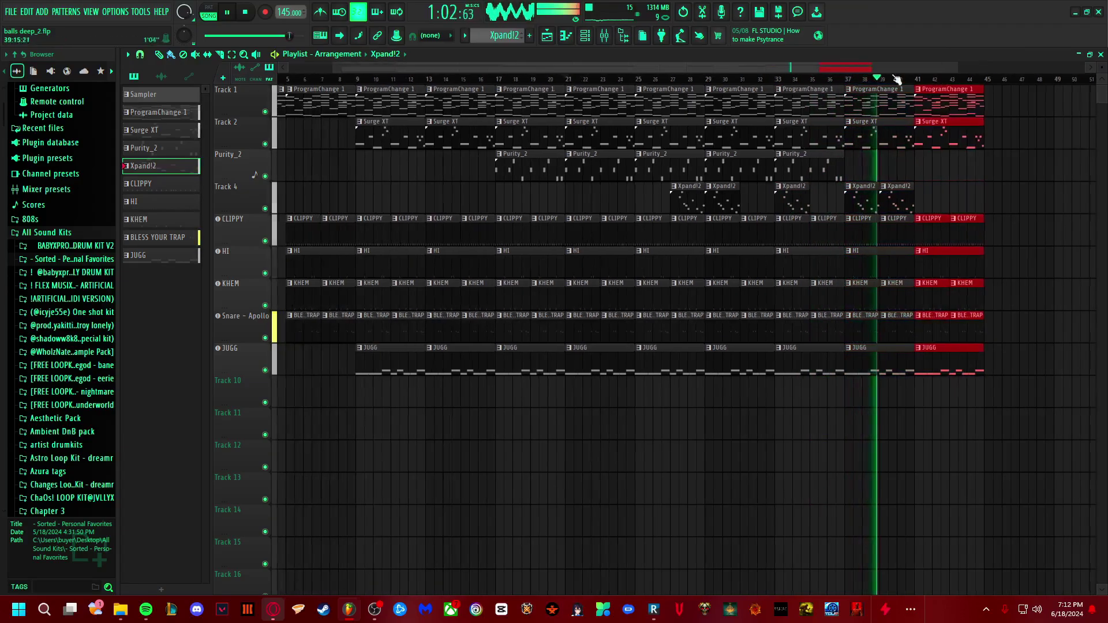
# Step: Delete the CLIPPY clip at bar 41 and place an Xpand!2 clip at bar 41 on Track 4
pyautogui.moveTo(886, 68); pyautogui.dragTo(995, 74)
pyautogui.scroll(3, 934, 88)
pyautogui.rightClick(737, 226)
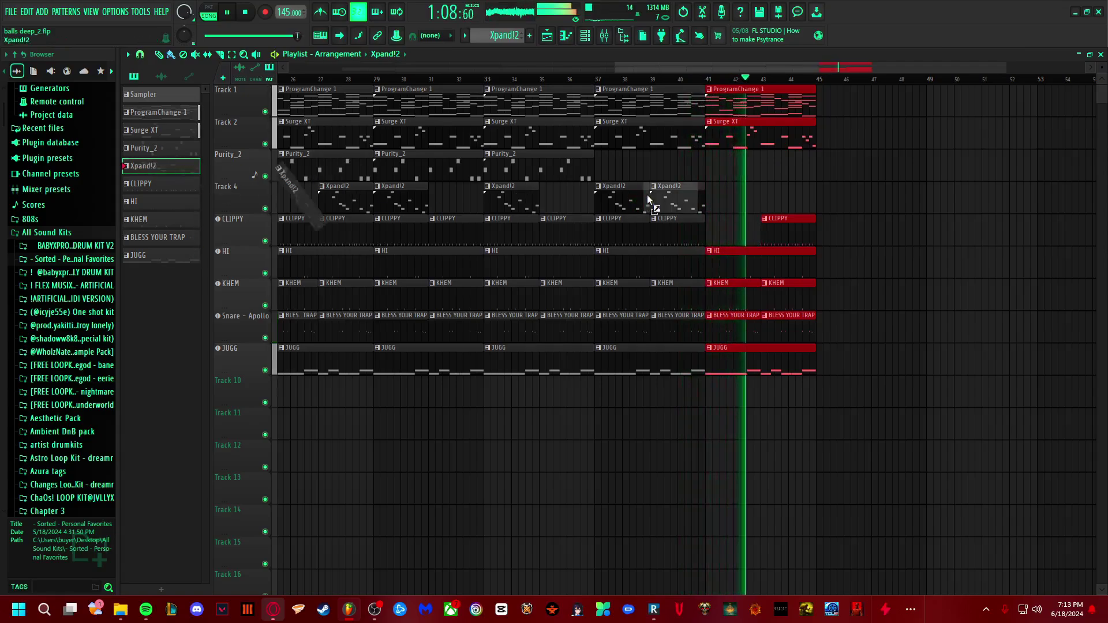
pyautogui.click(709, 189)
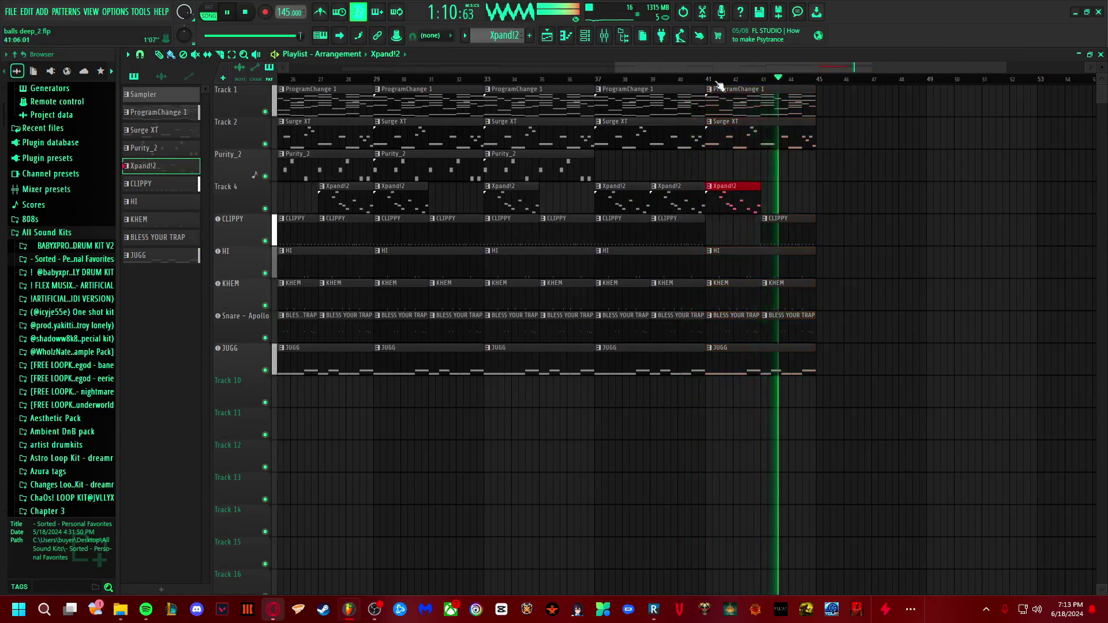
# Step: Play the arrangement from bar 41 and look over the mixer levels and the channel rack
pyautogui.click(698, 79)
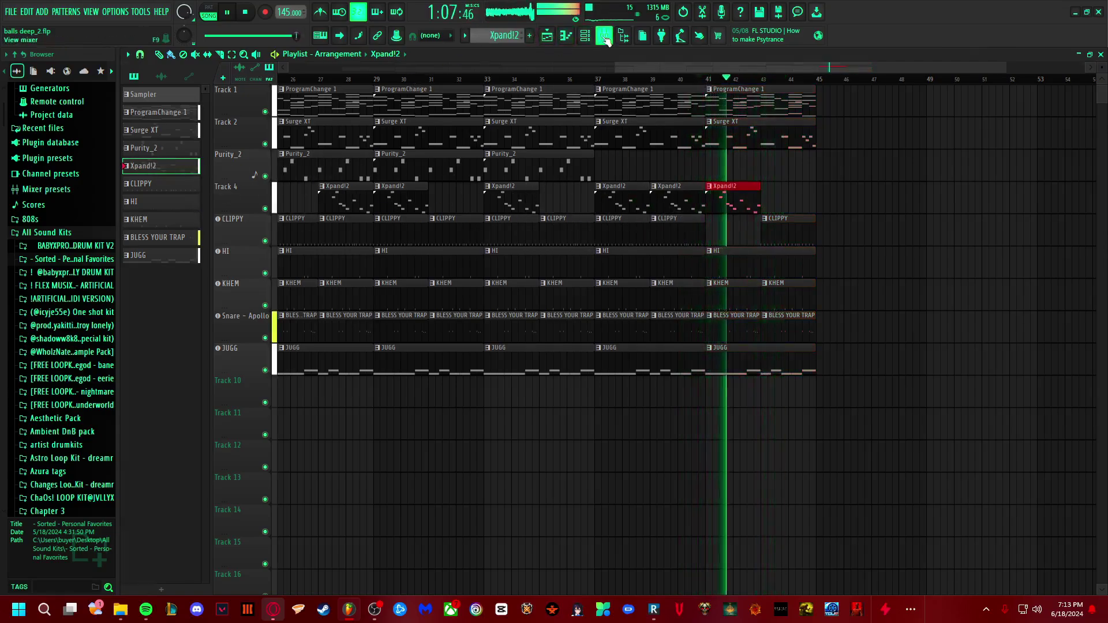
pyautogui.press('F9')
pyautogui.press('F6')
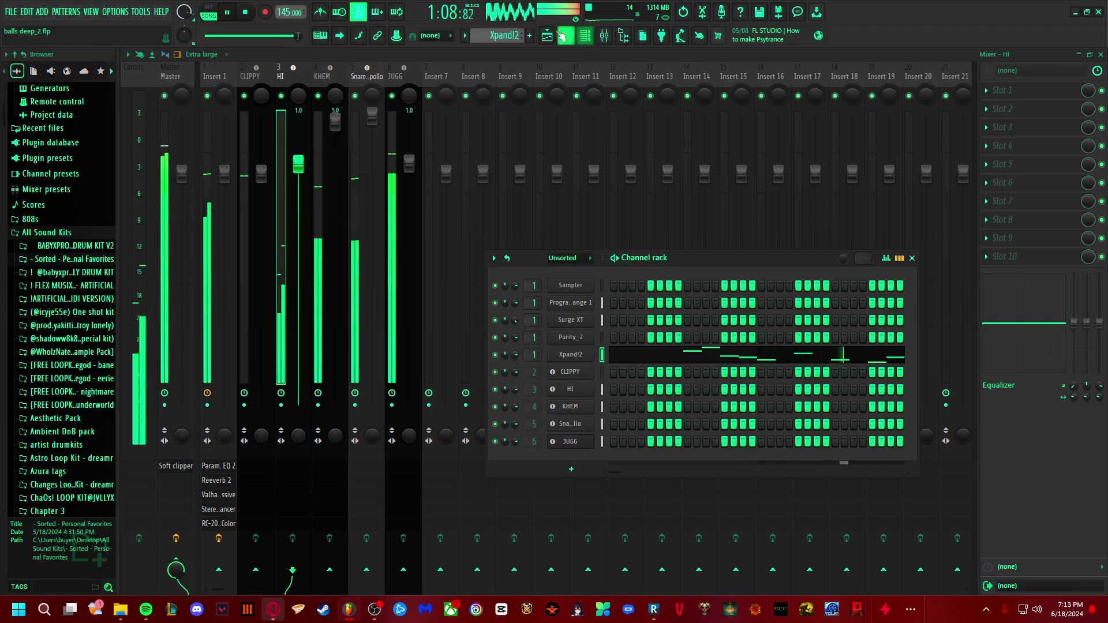
pyautogui.press('F5')
# Step: Duplicate the ProgramChange 1, Surge XT, drum and JUGG clips from bar 41 to bar 45, and add the missing CLIPPY clip at bar 45
pyautogui.scroll(4, 710, 82)
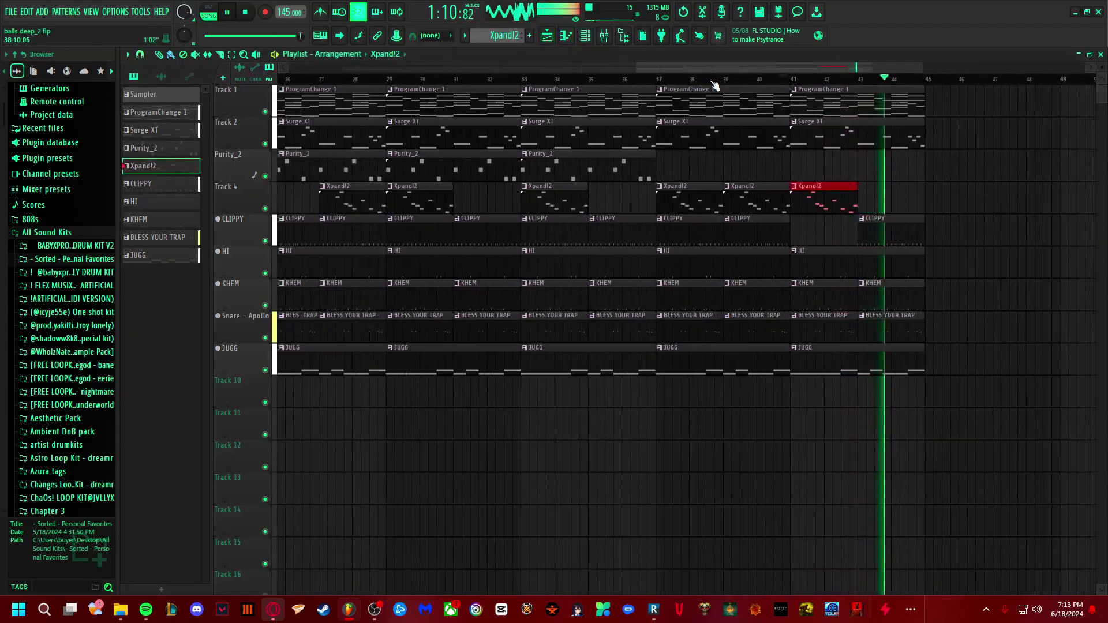
pyautogui.moveTo(721, 68); pyautogui.dragTo(786, 68)
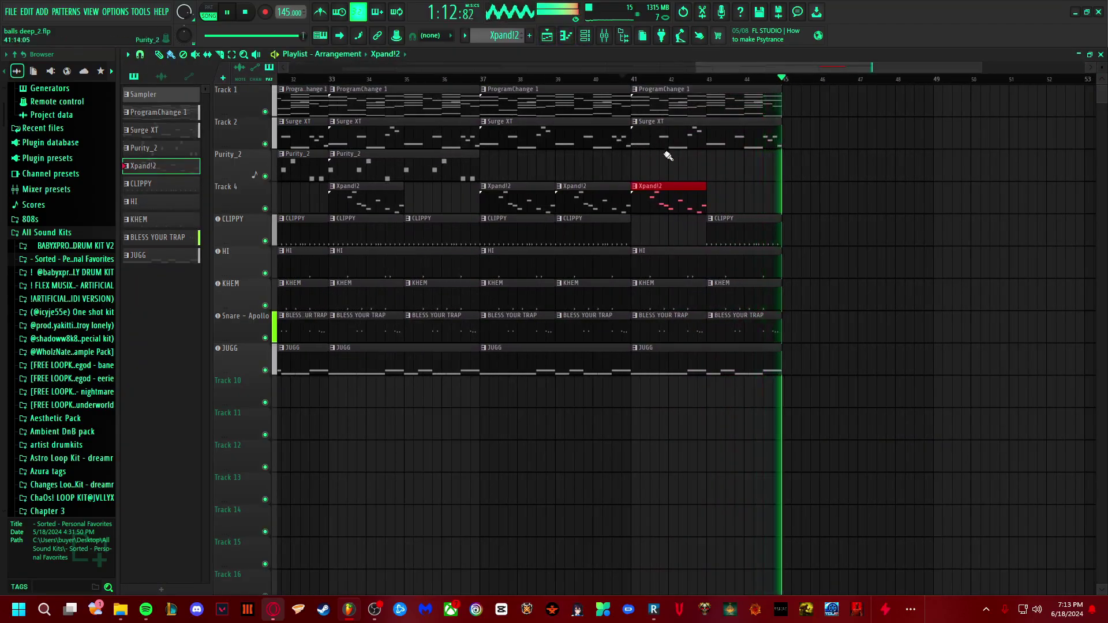
pyautogui.moveTo(712, 109); pyautogui.dragTo(770, 138)
pyautogui.hotkey('ctrl', 'b')
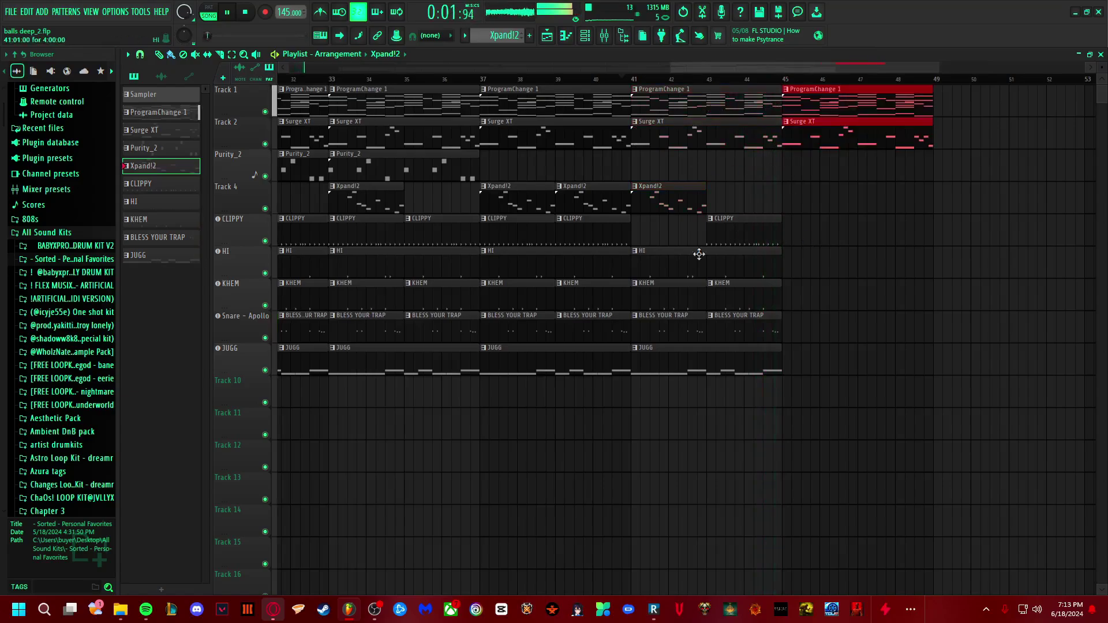
pyautogui.moveTo(657, 215); pyautogui.dragTo(815, 378)
pyautogui.hotkey('ctrl', 'b')
pyautogui.moveTo(882, 231)
pyautogui.mouseDown()
pyautogui.moveTo(842, 231)
pyautogui.moveTo(894, 232)
pyautogui.mouseUp()
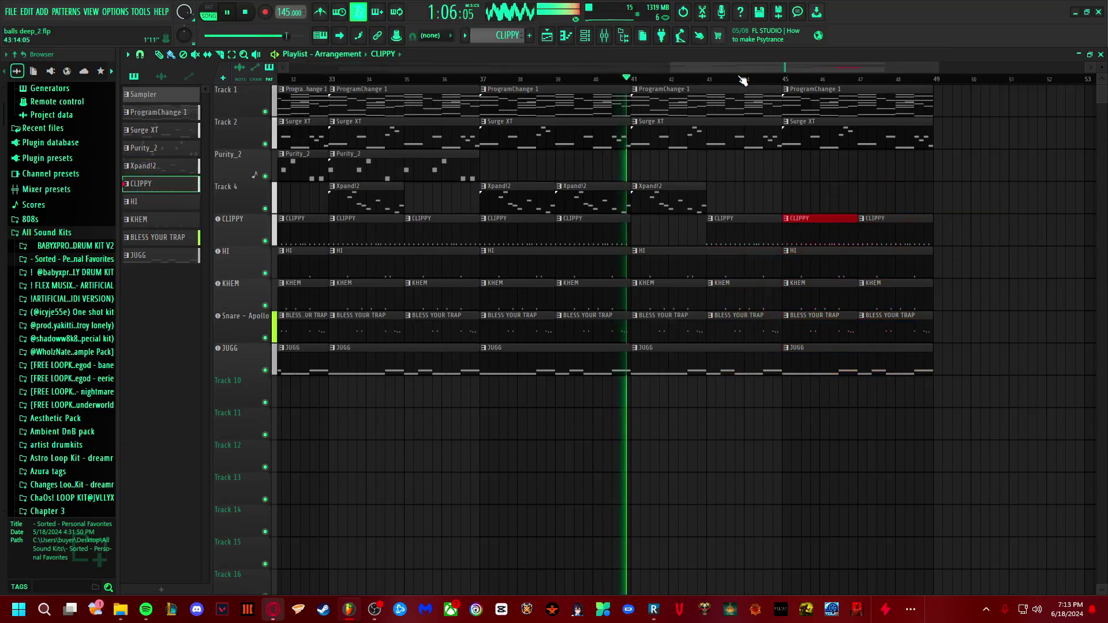
# Step: Duplicate all clips of bars 45 to 48 to bar 49 and place a Purity_2 clip at bar 49
pyautogui.scroll(-3, 742, 81)
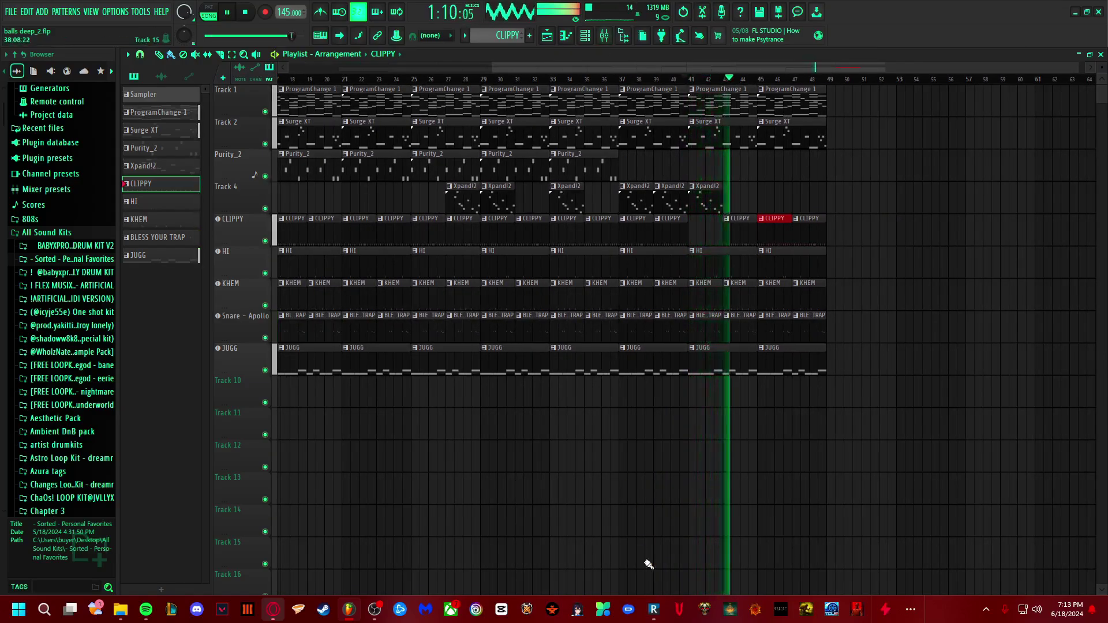
pyautogui.moveTo(653, 608)
pyautogui.scroll(3, 784, 77)
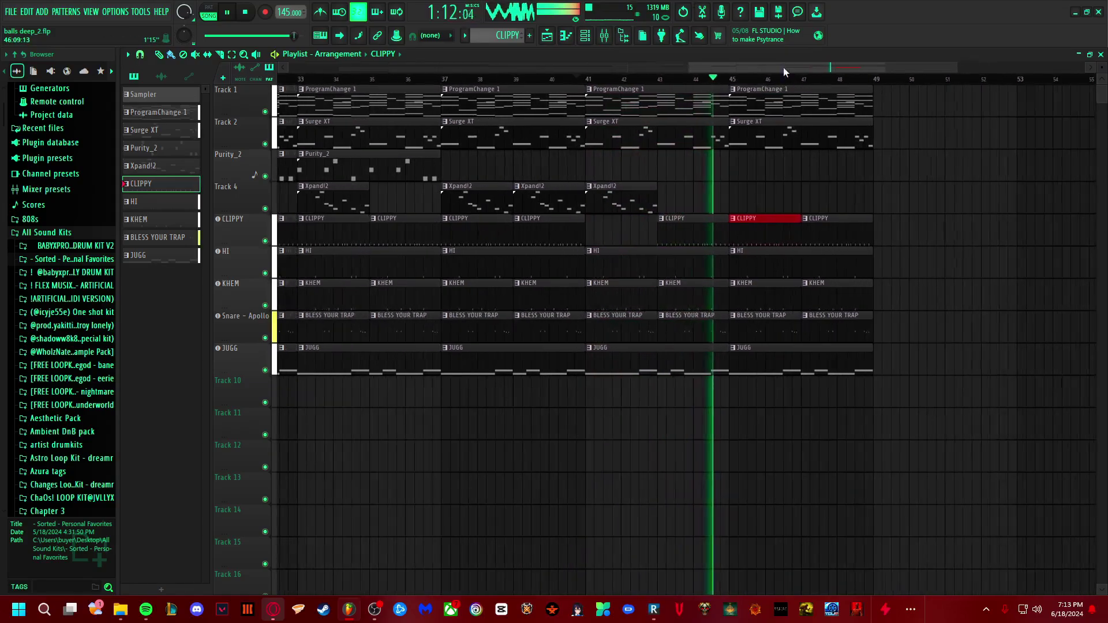
pyautogui.moveTo(784, 67); pyautogui.dragTo(808, 65)
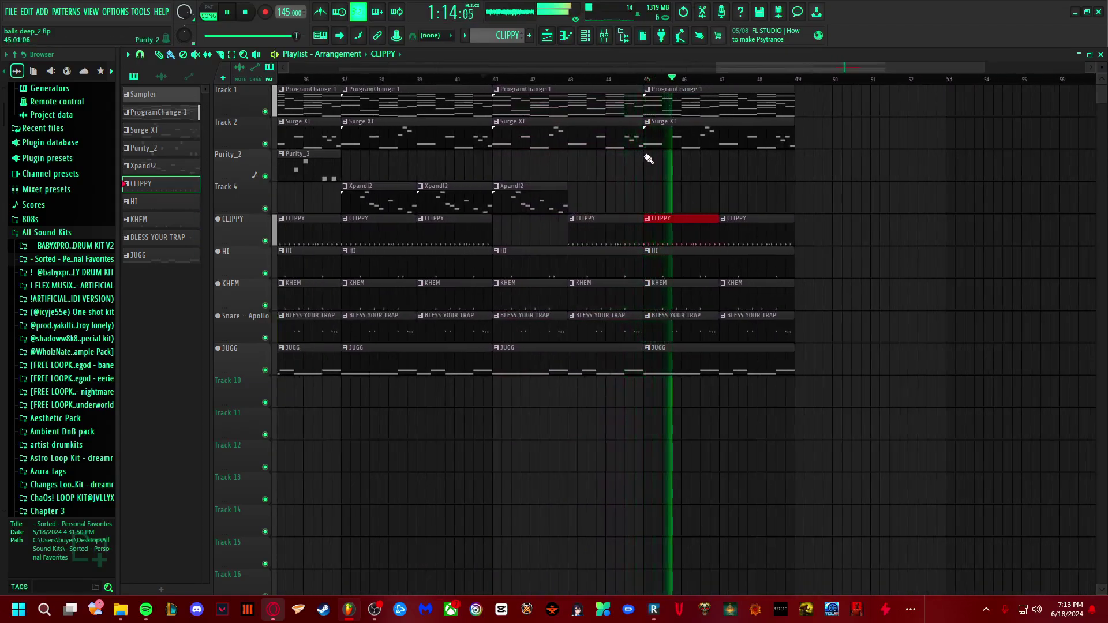
pyautogui.moveTo(674, 88); pyautogui.dragTo(819, 352)
pyautogui.hotkey('ctrl', 'b')
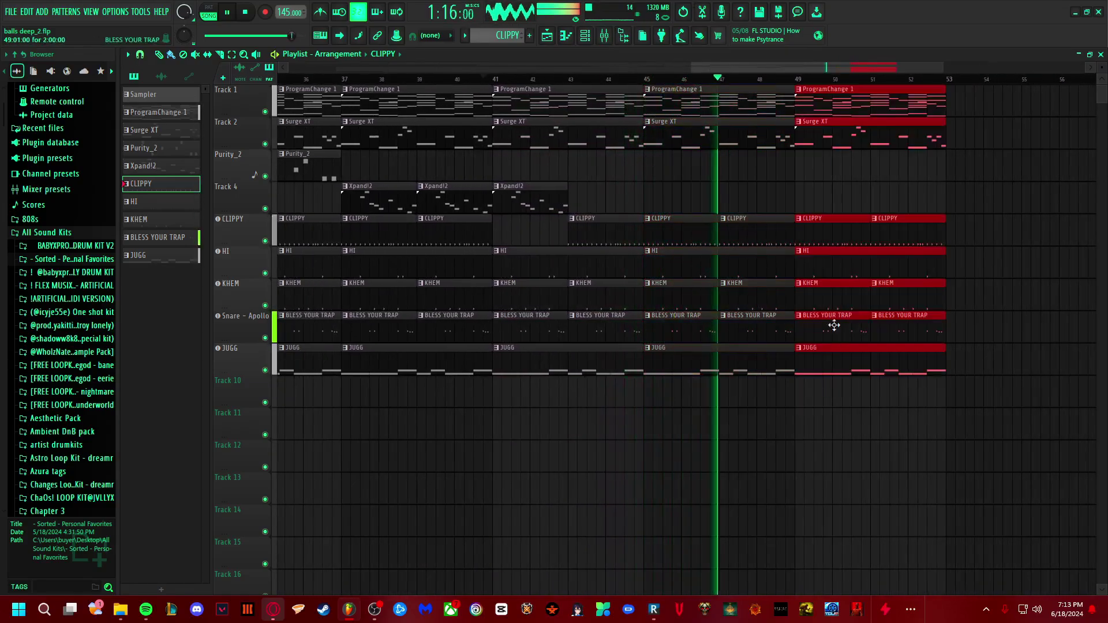
pyautogui.moveTo(157, 151); pyautogui.dragTo(796, 167)
# Step: Duplicate all clips of bars 49 to 52, including Purity_2, to bar 53
pyautogui.moveTo(825, 69); pyautogui.dragTo(835, 70)
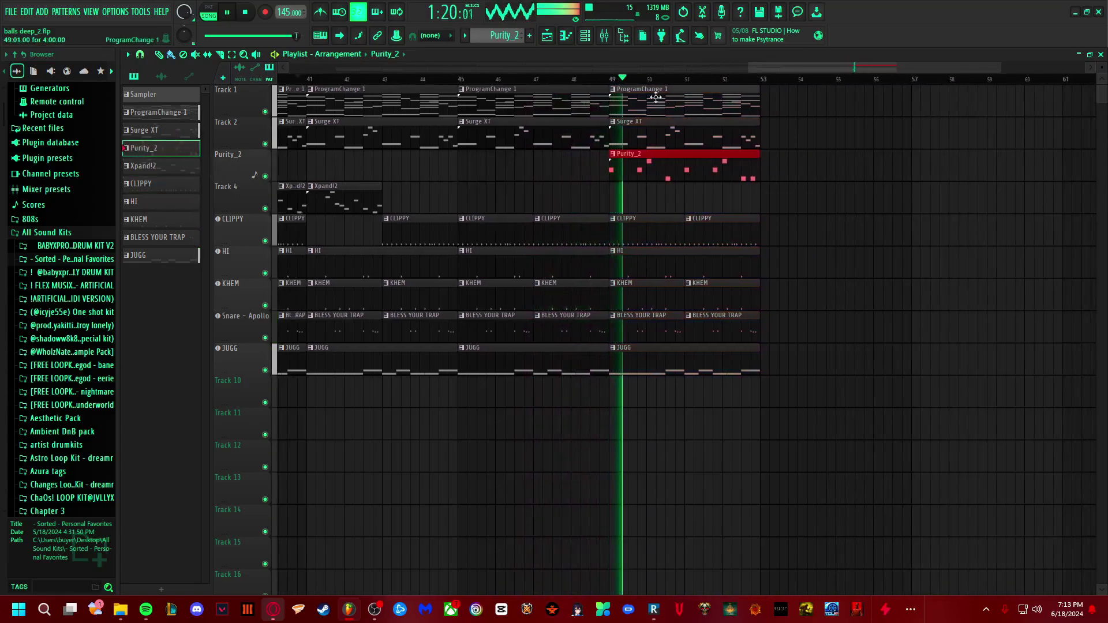
pyautogui.moveTo(611, 85); pyautogui.dragTo(775, 374)
pyautogui.hotkey('ctrl', 'b')
pyautogui.click(946, 201)
pyautogui.rightClick(953, 202)
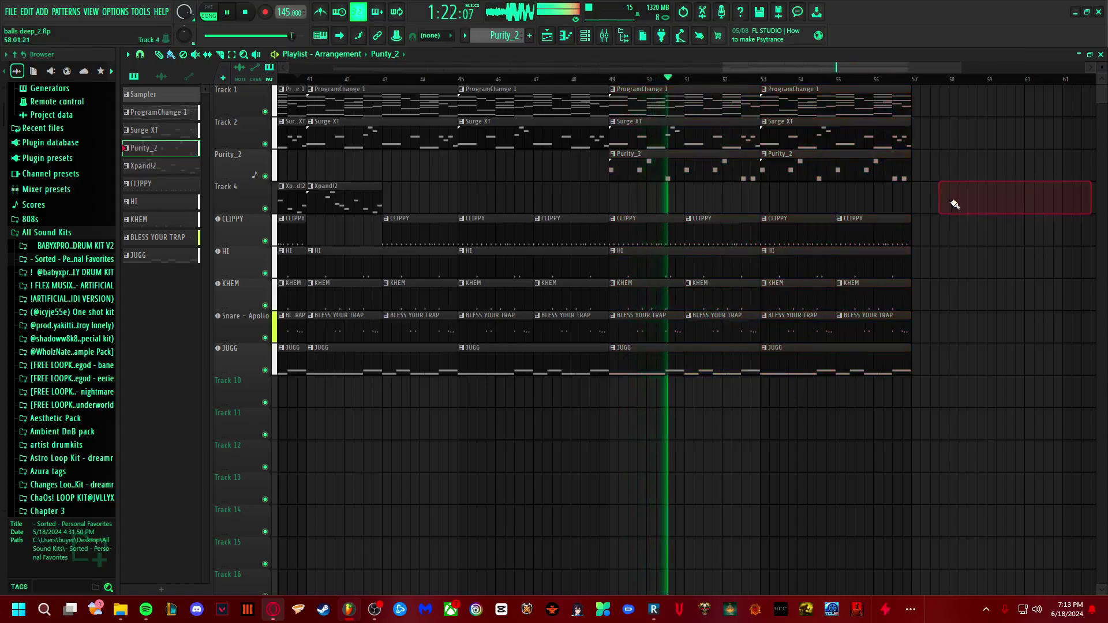
pyautogui.moveTo(865, 67); pyautogui.dragTo(933, 58)
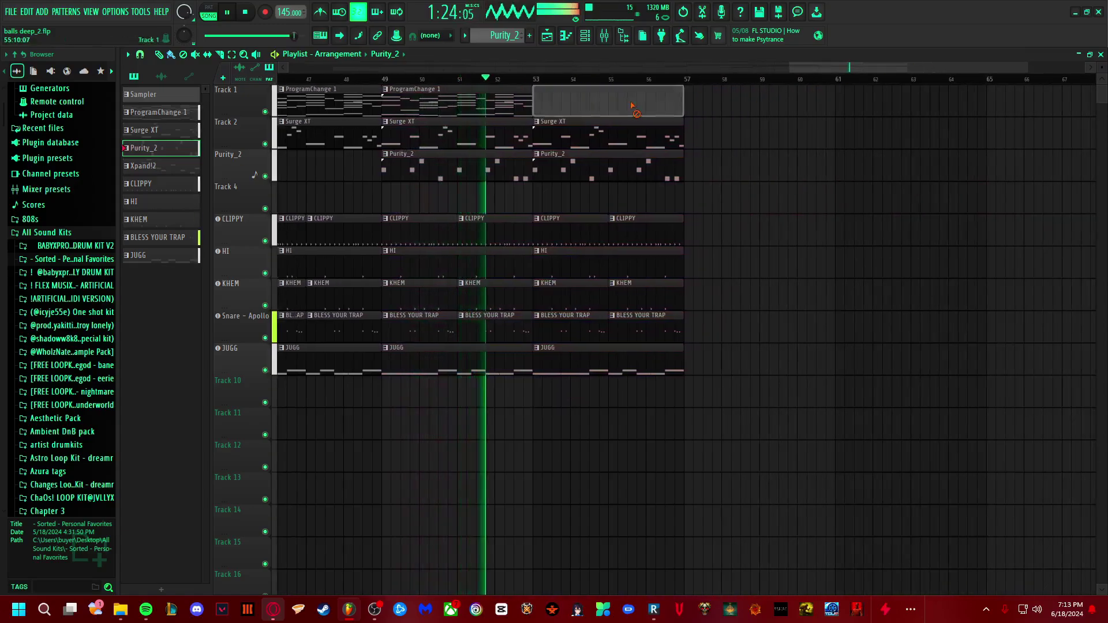
pyautogui.rightClick(633, 101)
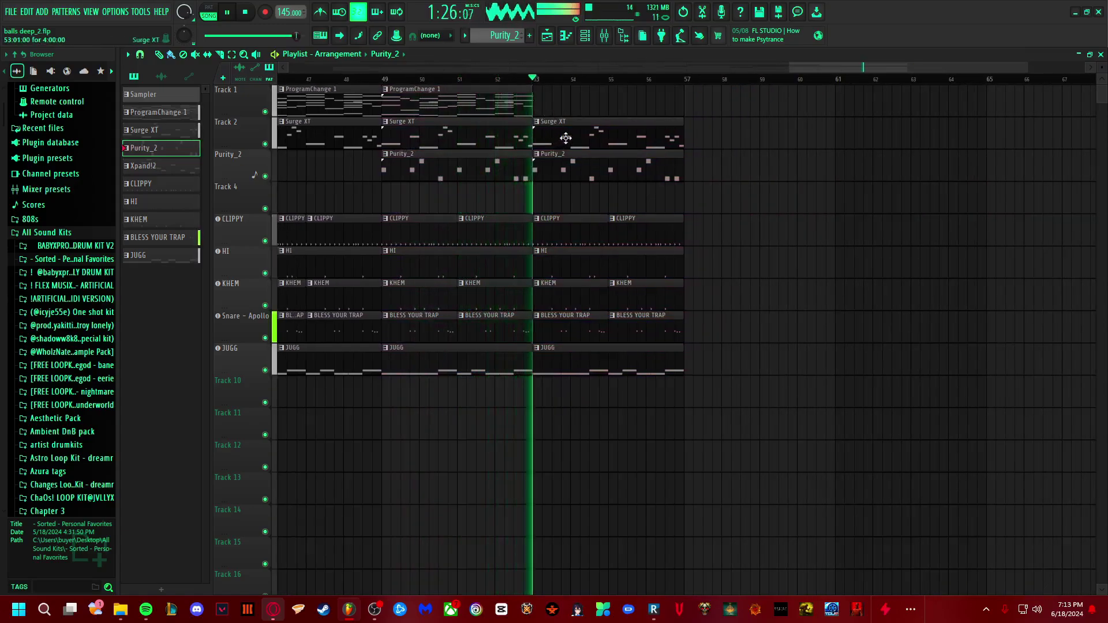
pyautogui.click(26, 12)
pyautogui.click(63, 27)
# Step: Delete the Surge XT clip at bar 53 and play the arrangement from bar 49
pyautogui.rightClick(611, 135)
pyautogui.press('space')
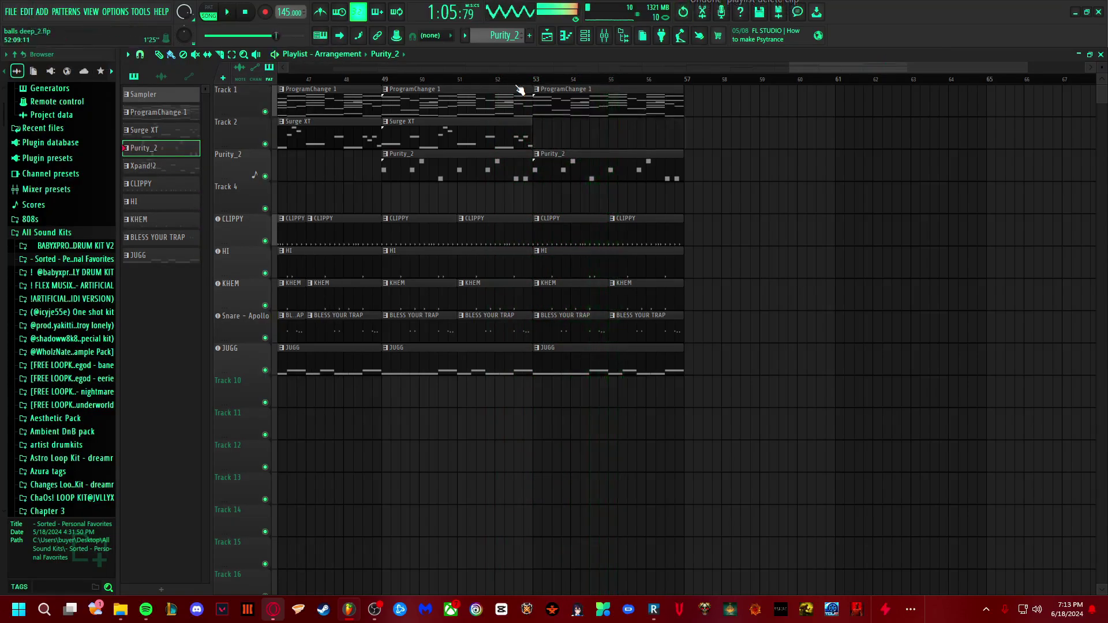
pyautogui.press('space')
pyautogui.scroll(-5, 529, 82)
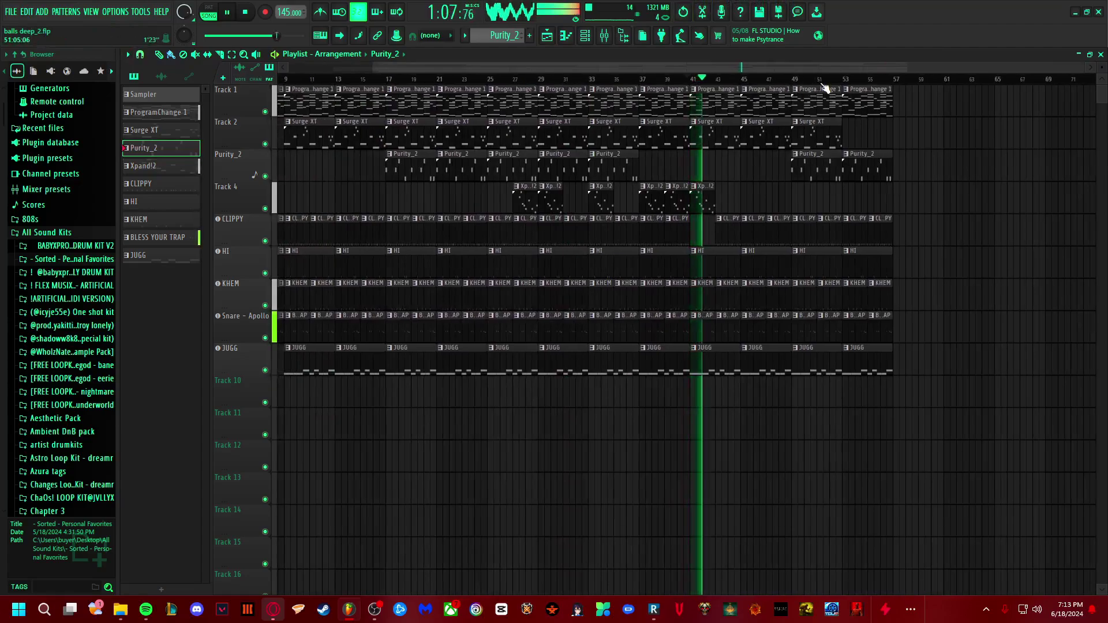
pyautogui.scroll(5, 825, 87)
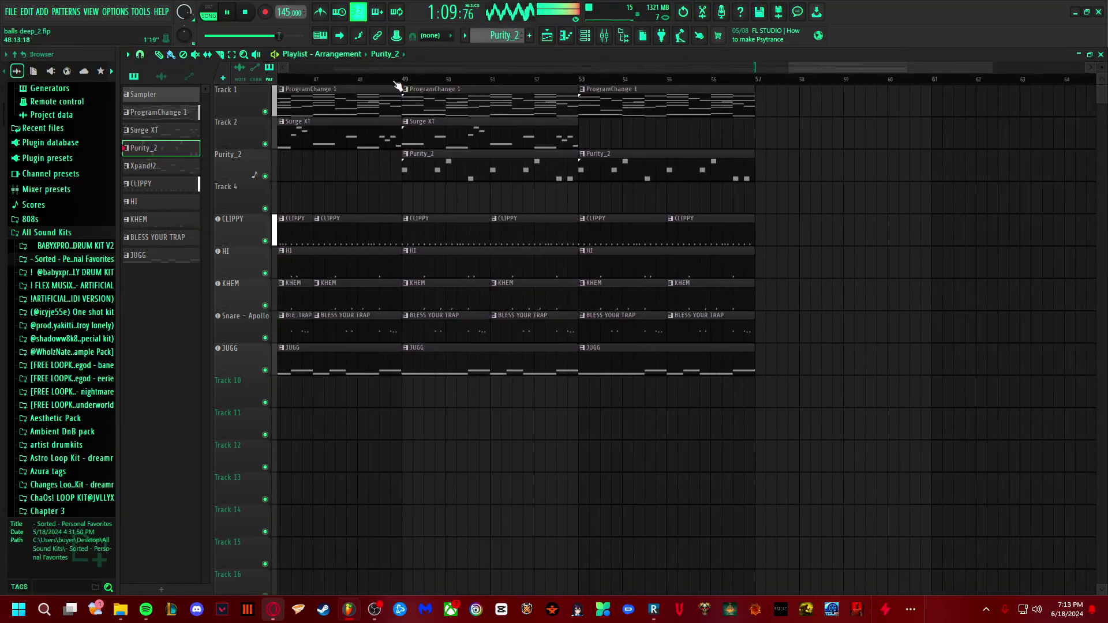
pyautogui.click(395, 81)
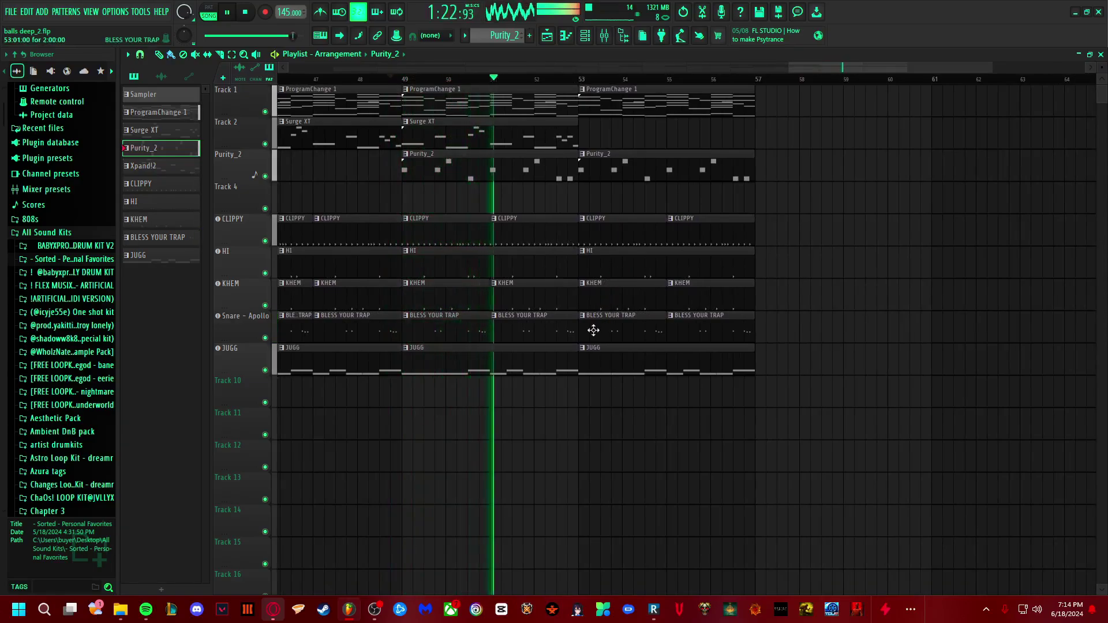
pyautogui.rightClick(553, 329)
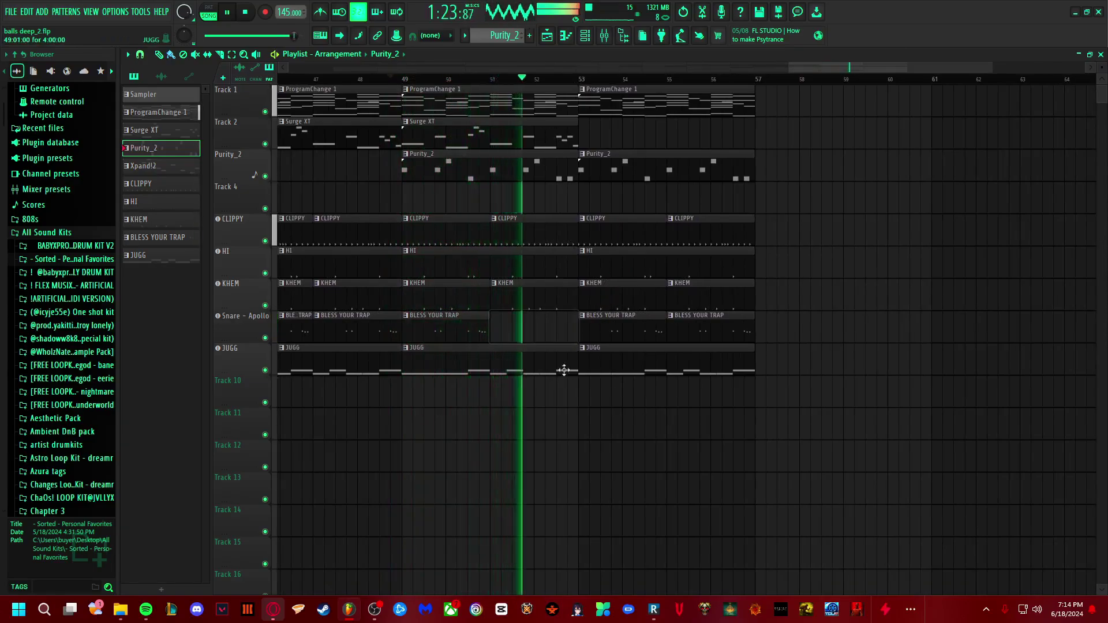
pyautogui.click(26, 13)
pyautogui.click(30, 26)
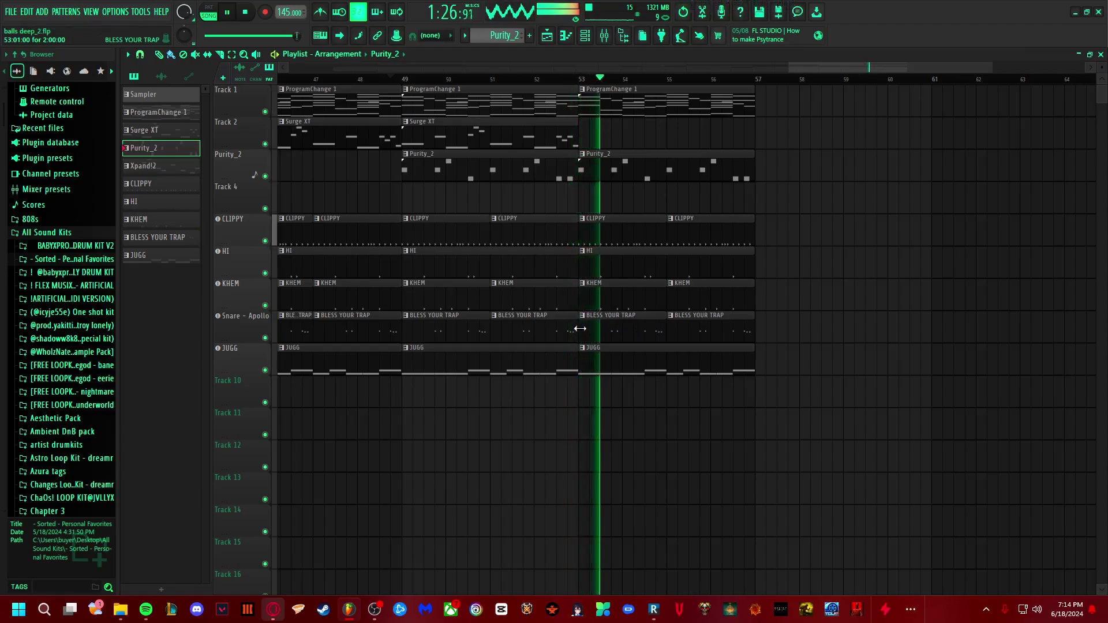
# Step: Trim the start of the BLESS YOUR TRAP clip at bar 53 to bar 54, and duplicate all clips of bars 53 to 56 to bar 57
pyautogui.moveTo(580, 328); pyautogui.dragTo(623, 332)
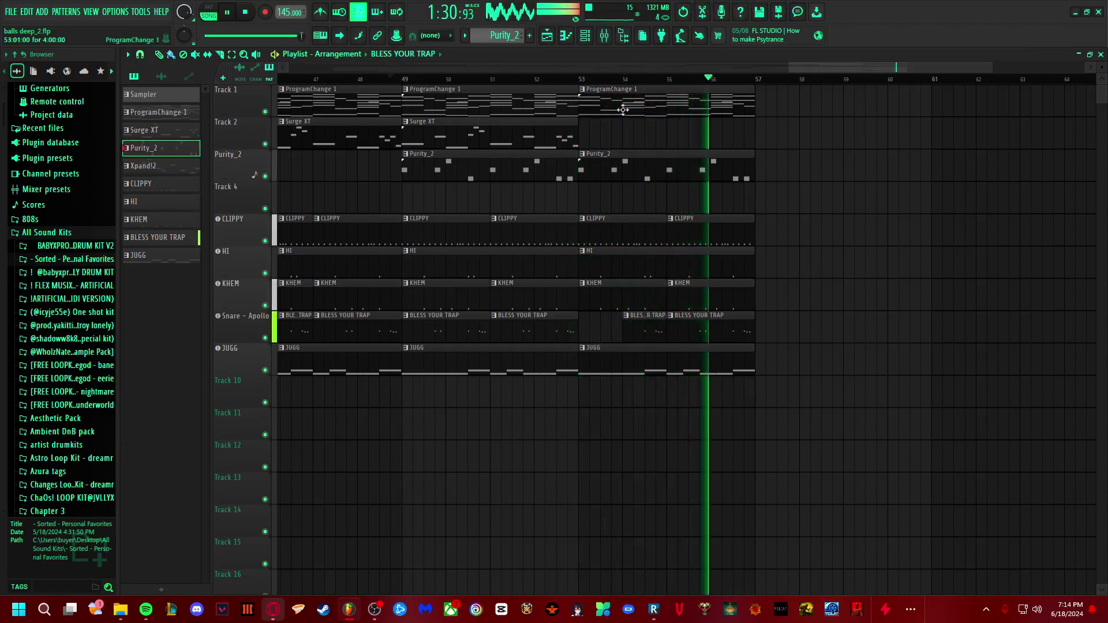
pyautogui.moveTo(623, 110); pyautogui.dragTo(744, 343)
pyautogui.hotkey('ctrl', 'b')
pyautogui.moveTo(846, 420); pyautogui.dragTo(863, 409)
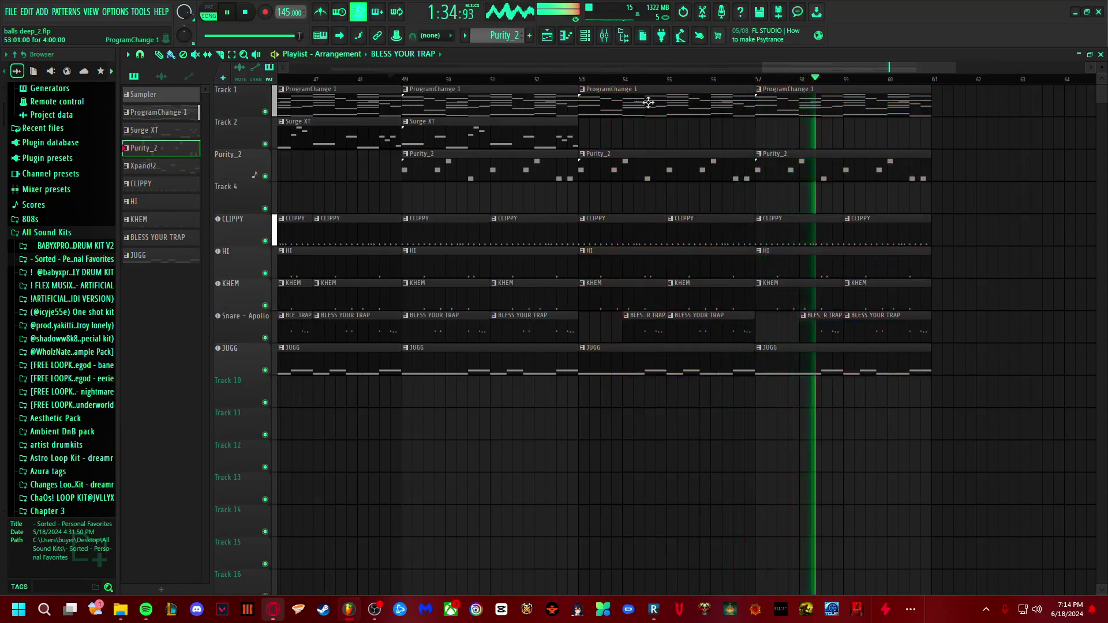
# Step: Duplicate all clips of bars 57 to 60 to bar 61
pyautogui.moveTo(814, 67); pyautogui.dragTo(883, 67)
pyautogui.moveTo(500, 100); pyautogui.dragTo(528, 172)
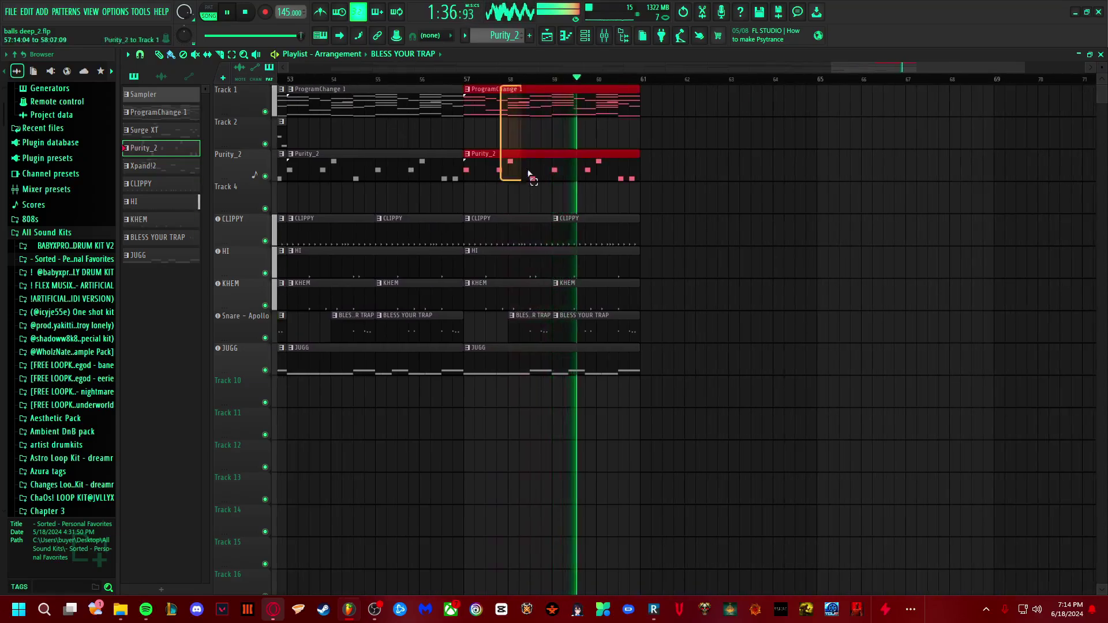
pyautogui.hotkey('ctrl', 'b')
# Step: Add a Surge XT clip at bar 61 and Xpand!2 clips at bars 61 and 63, and extend the BLESS YOUR TRAP start back to bar 61
pyautogui.moveTo(144, 130); pyautogui.dragTo(634, 133)
pyautogui.moveTo(161, 165); pyautogui.dragTo(678, 190)
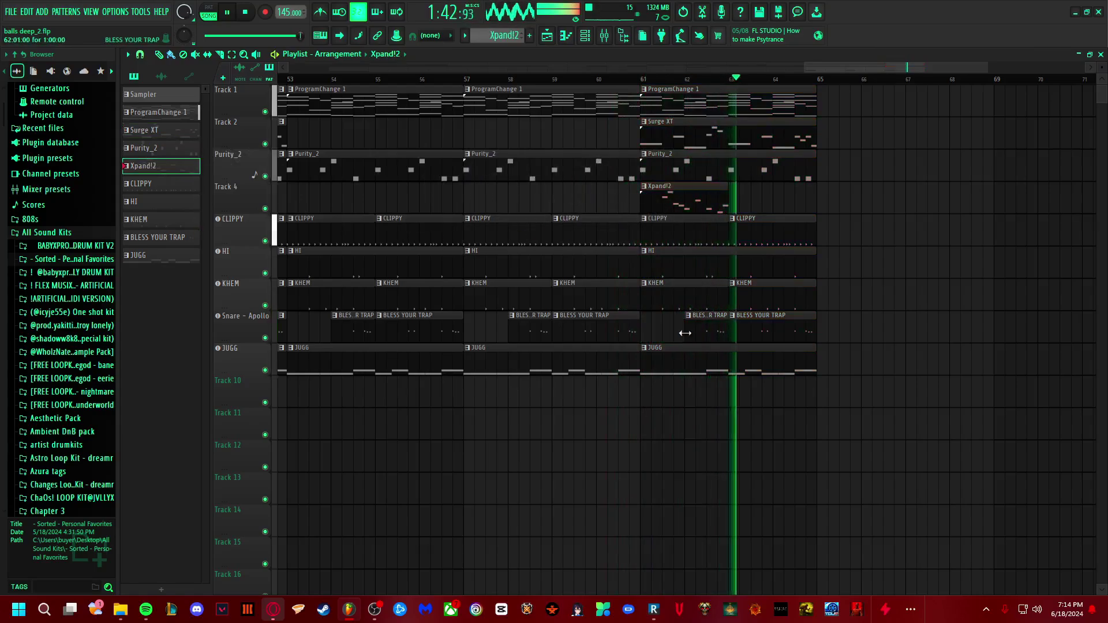
pyautogui.moveTo(685, 333); pyautogui.dragTo(641, 333)
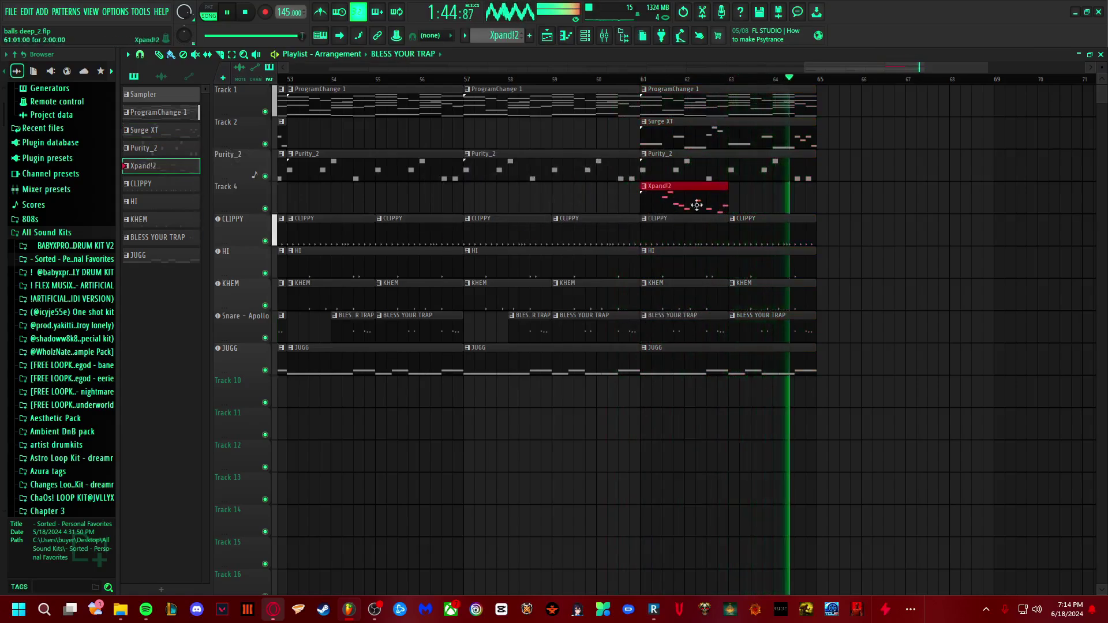
pyautogui.hotkey('ctrl', 'b')
# Step: Duplicate all clips of bars 61 to 64 to bar 65, and only the melody clips of bars 65 to 68 to bar 69
pyautogui.moveTo(644, 87); pyautogui.dragTo(838, 388)
pyautogui.hotkey('ctrl', 'b')
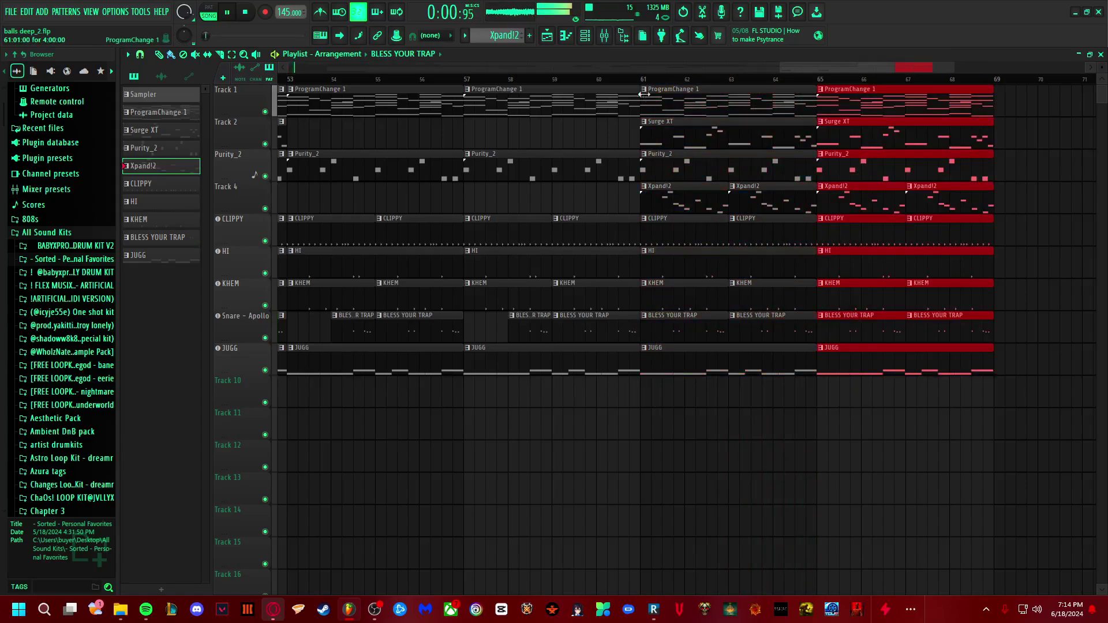
pyautogui.moveTo(804, 68); pyautogui.dragTo(830, 68)
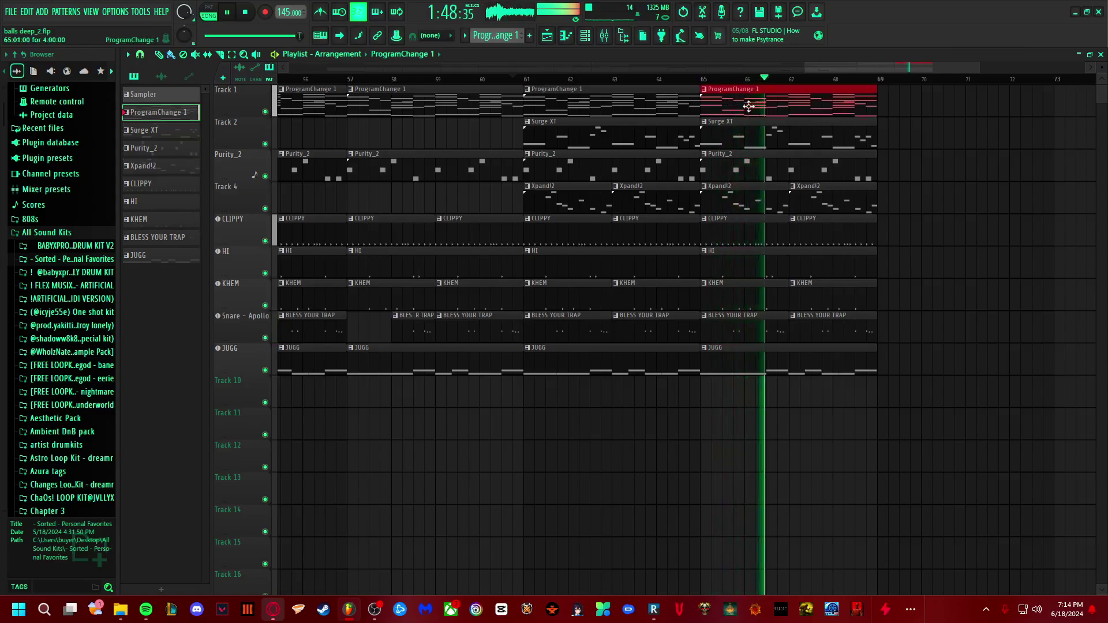
pyautogui.moveTo(728, 108); pyautogui.dragTo(831, 205)
pyautogui.hotkey('ctrl', 'b')
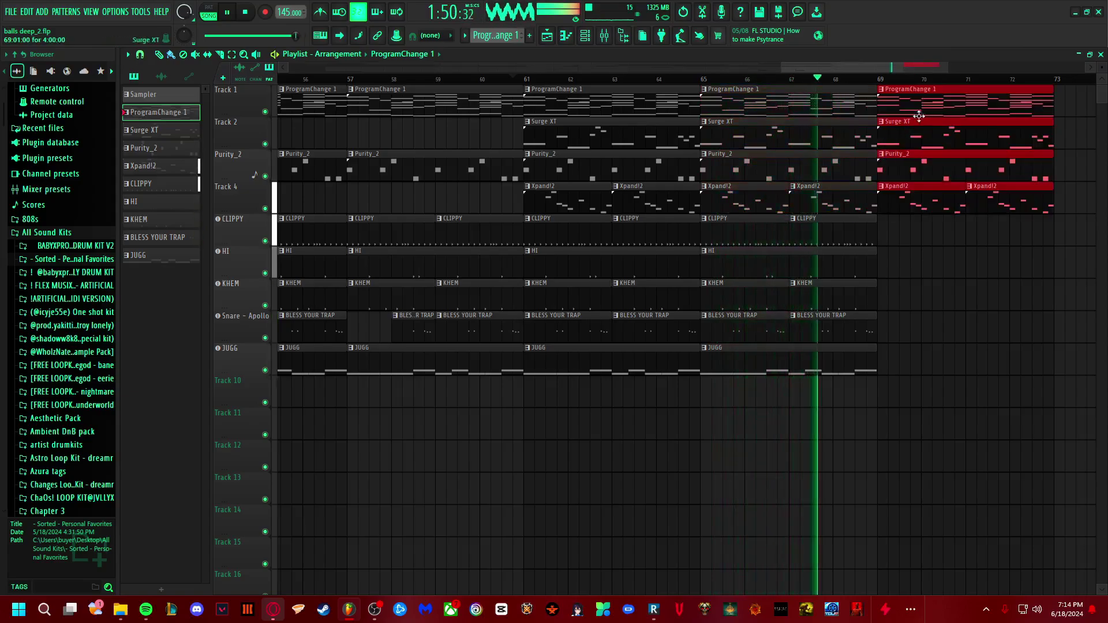
# Step: Delete the Xpand!2 clip at bar 71
pyautogui.moveTo(886, 67); pyautogui.dragTo(925, 67)
pyautogui.click(796, 263)
pyautogui.rightClick(804, 265)
pyautogui.rightClick(816, 199)
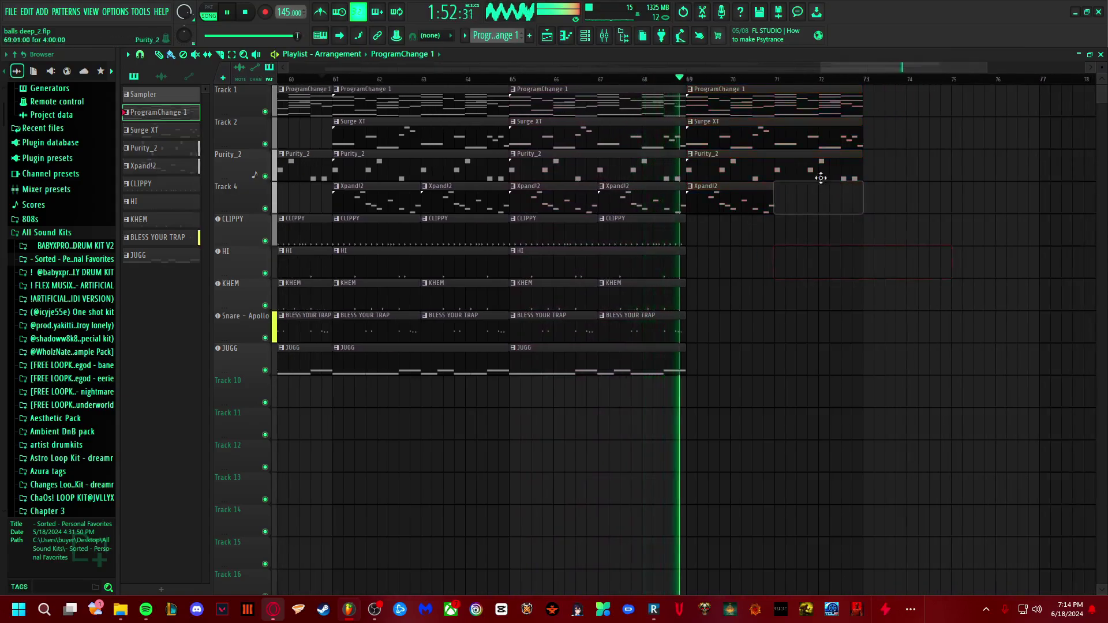
# Step: Duplicate the ProgramChange 1 clip at bar 69 to bar 73, copy the Xpand!2 clip to bar 73, and play that transition
pyautogui.click(805, 106)
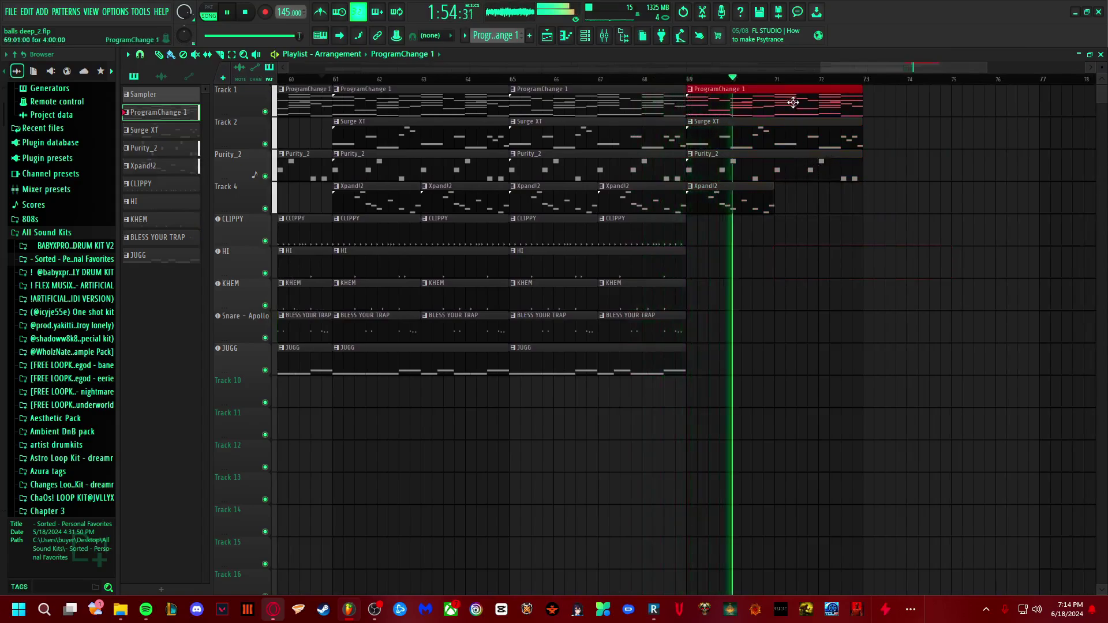
pyautogui.hotkey('ctrl', 'b')
pyautogui.scroll(-3, 819, 69)
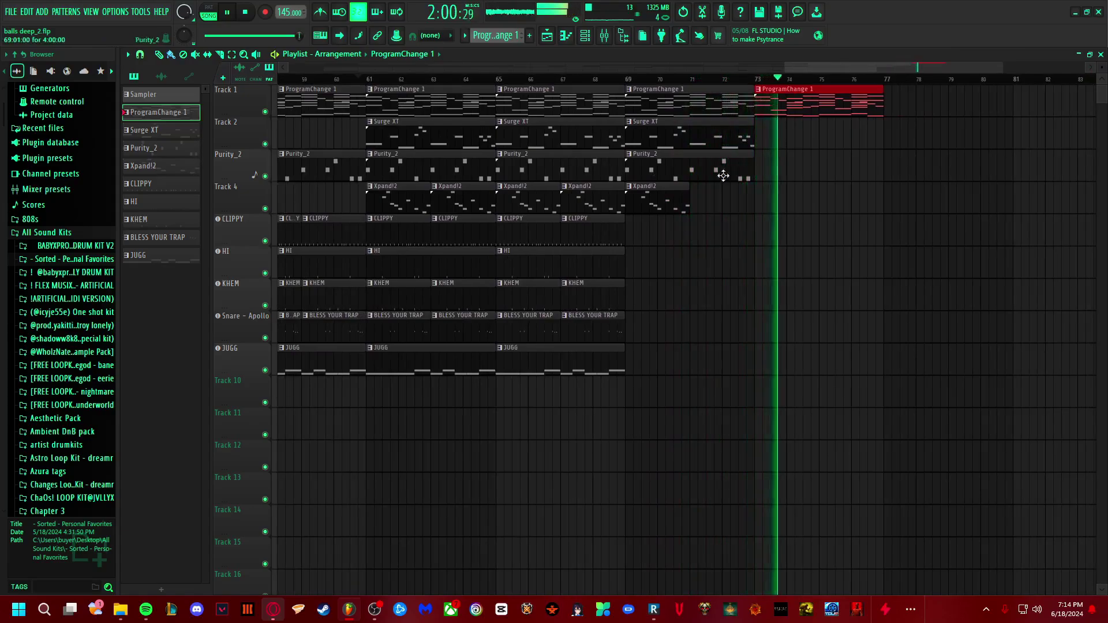
pyautogui.click(687, 206)
pyautogui.moveTo(687, 205); pyautogui.dragTo(816, 206)
pyautogui.click(751, 79)
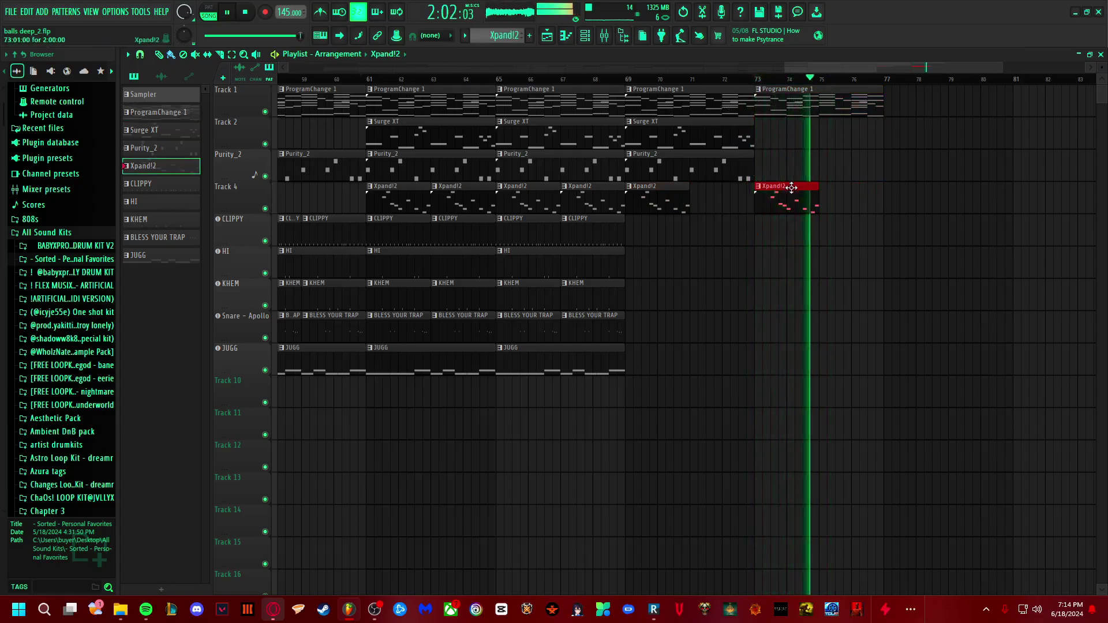
# Step: Review the full arrangement from bar 1 to its end and stop playback
pyautogui.scroll(-3, 838, 81)
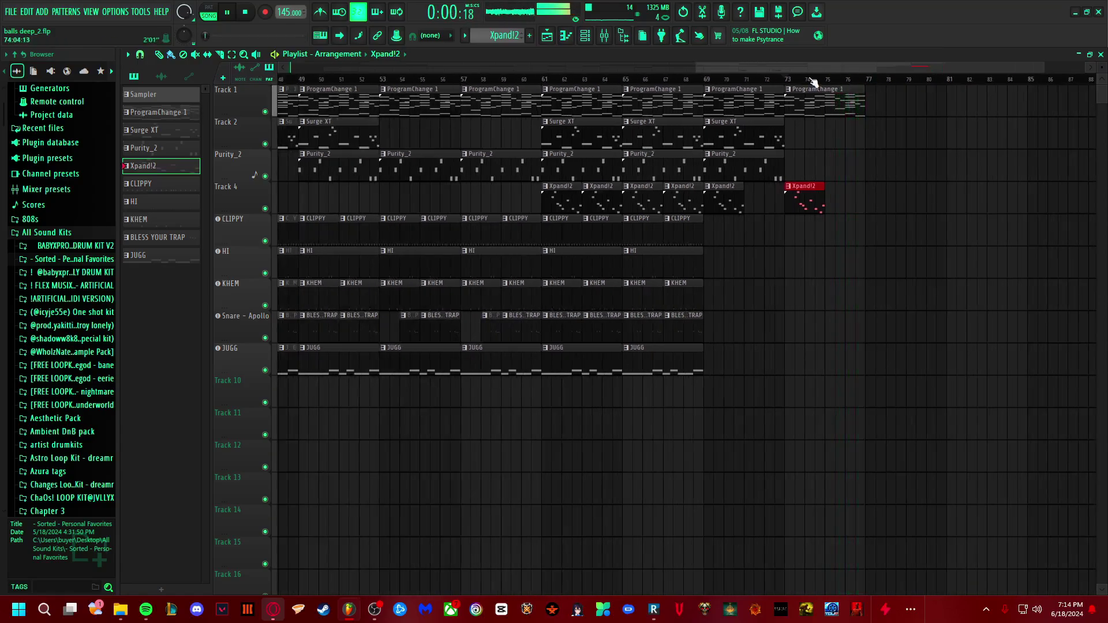
pyautogui.scroll(-5, 814, 82)
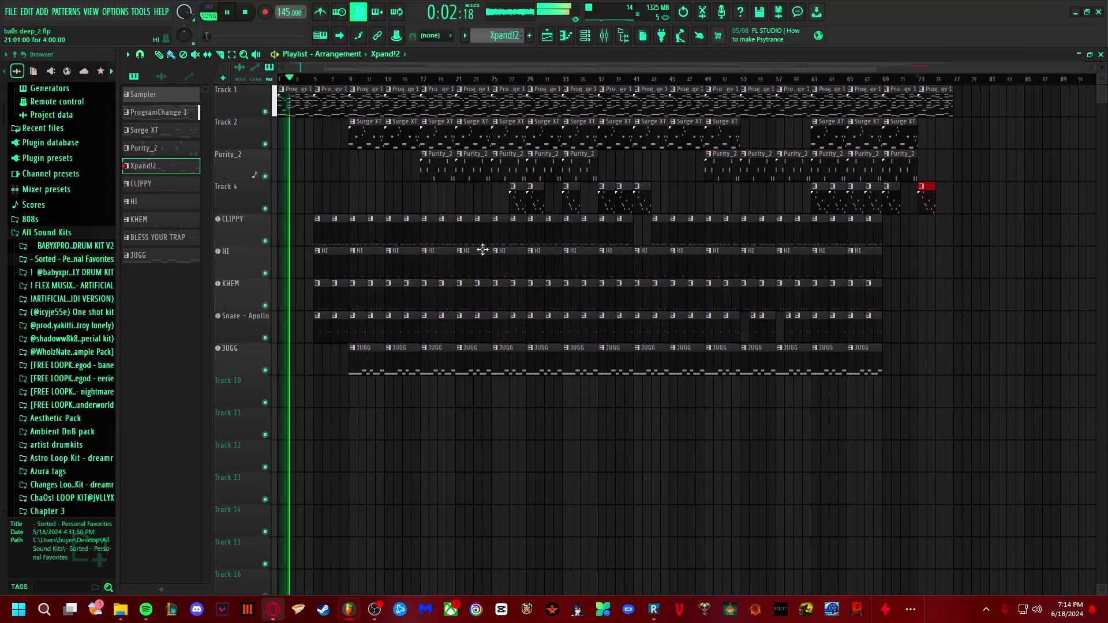
pyautogui.press('space')
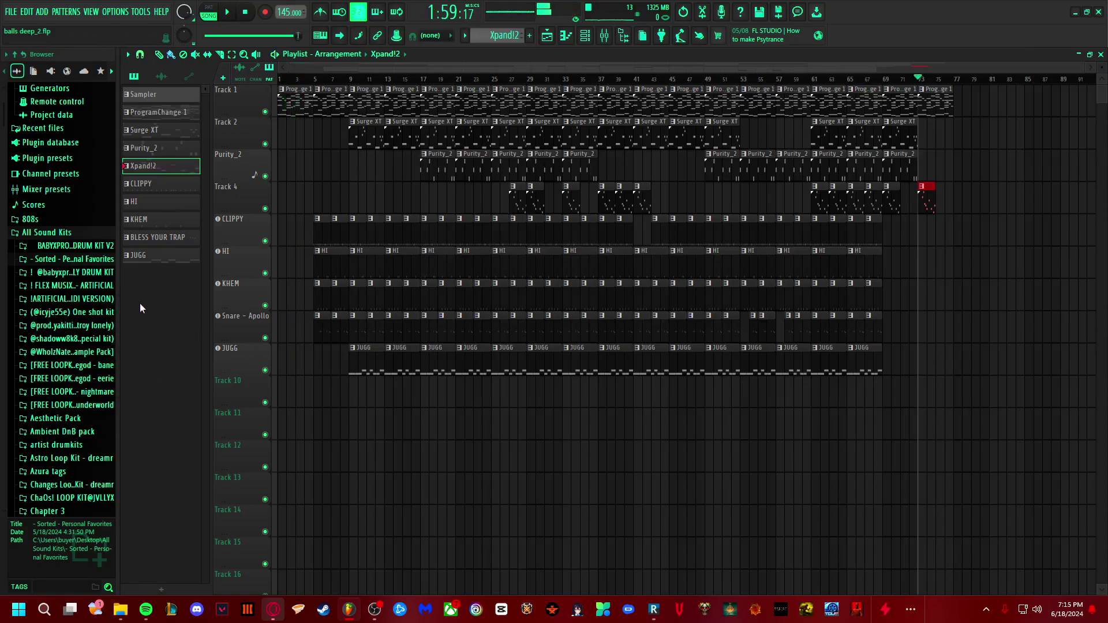
# Step: Look through the folders inside All Sound Kits
pyautogui.scroll(-7, 92, 306)
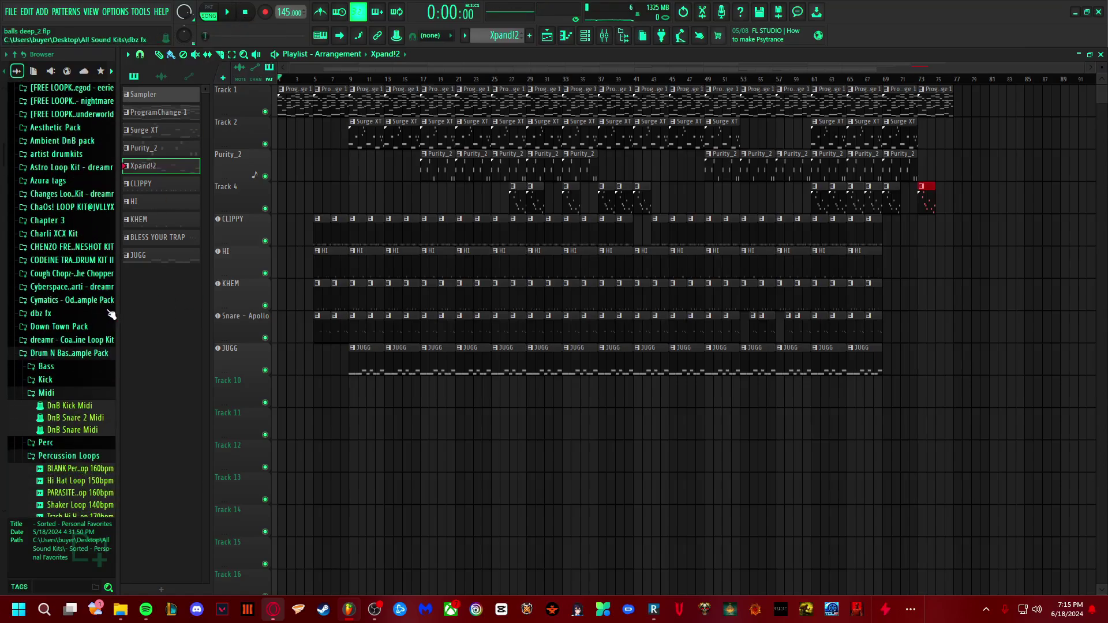
pyautogui.scroll(4, 109, 315)
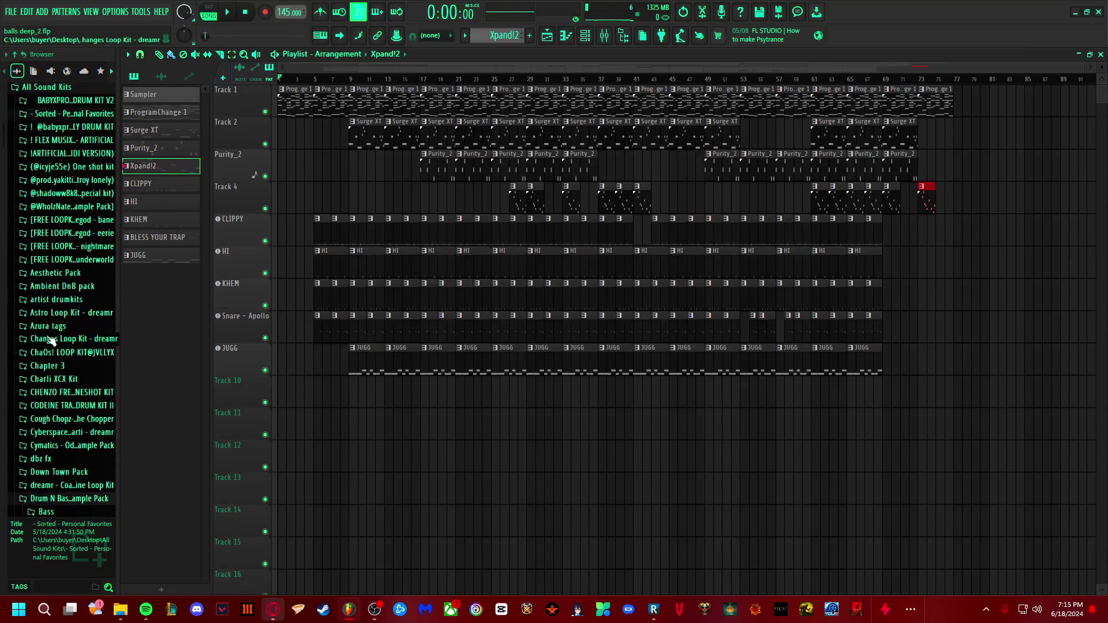